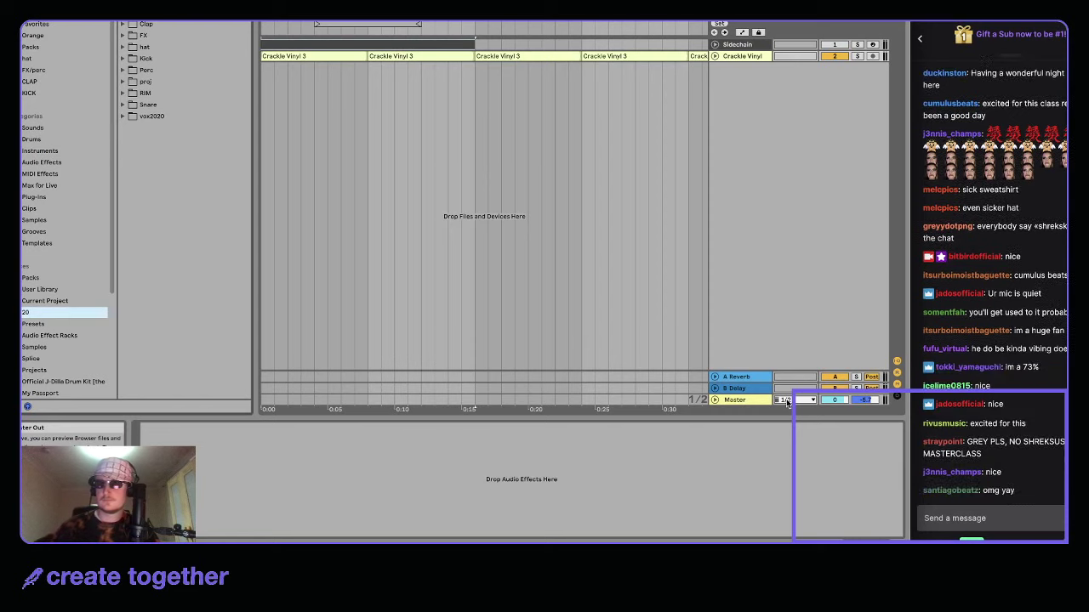
- Open a recent Live set containing the CLAWS STEMS lead vocals
{"action": "left_click", "coordinate": [70, 21]}
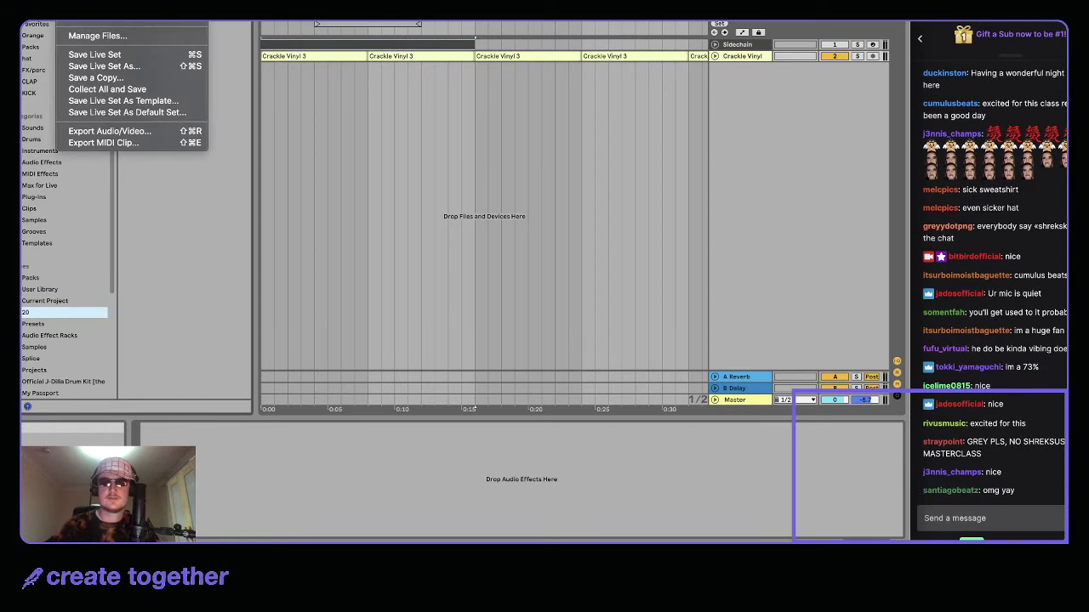
{"action": "mouse_move", "coordinate": [131, 22]}
{"action": "left_click", "coordinate": [630, 217]}
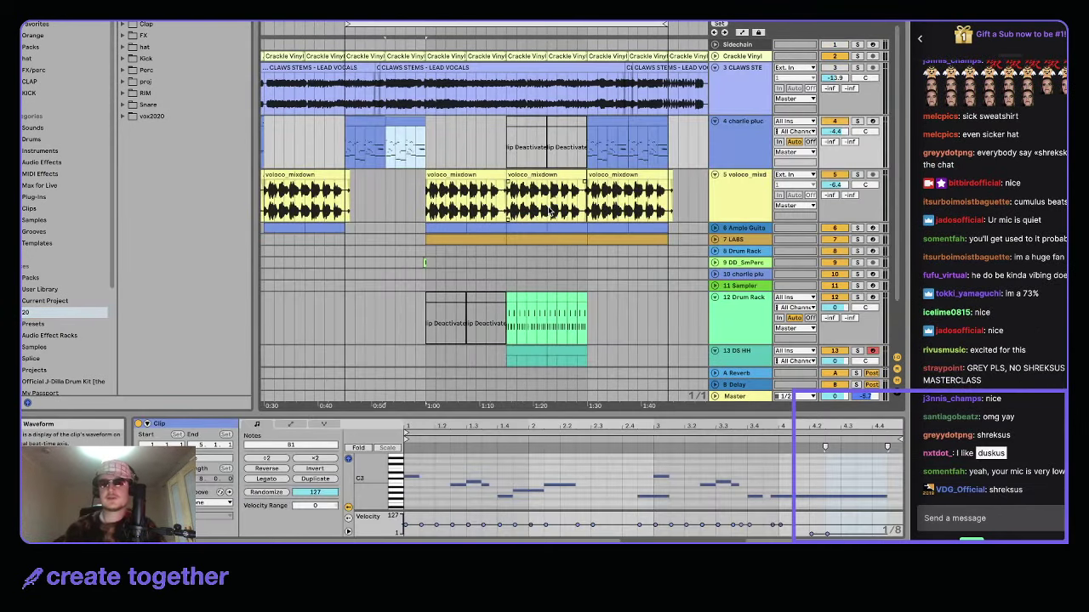
- Try deleting all tracks from charlie pluc down to DS HH
{"action": "left_click", "coordinate": [759, 122]}
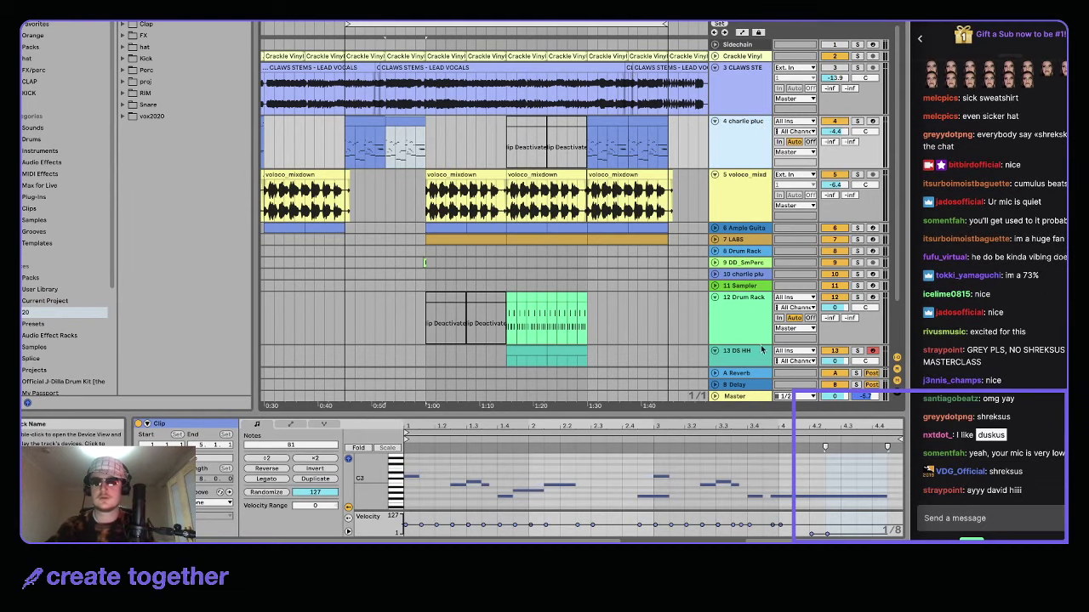
{"action": "left_click", "coordinate": [750, 361]}
{"action": "key", "text": "Delete"}
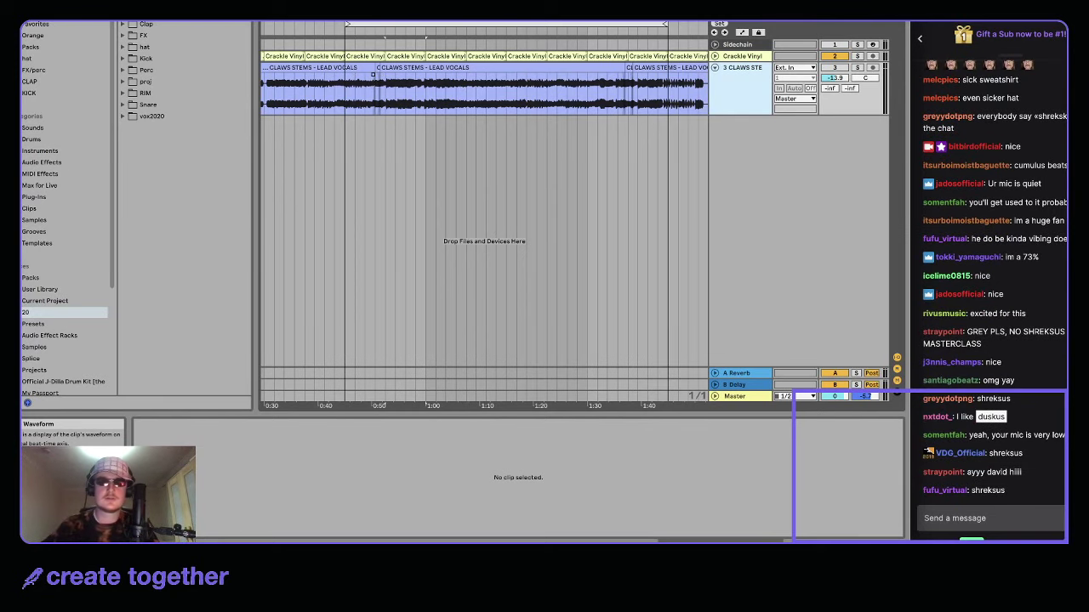
{"action": "key", "text": "super+z"}
- Open the other recent Live set that has the CLAWS STEMS lead vocals and a Solina V2 and Analog group
{"action": "left_click", "coordinate": [68, 21]}
{"action": "mouse_move", "coordinate": [110, 22]}
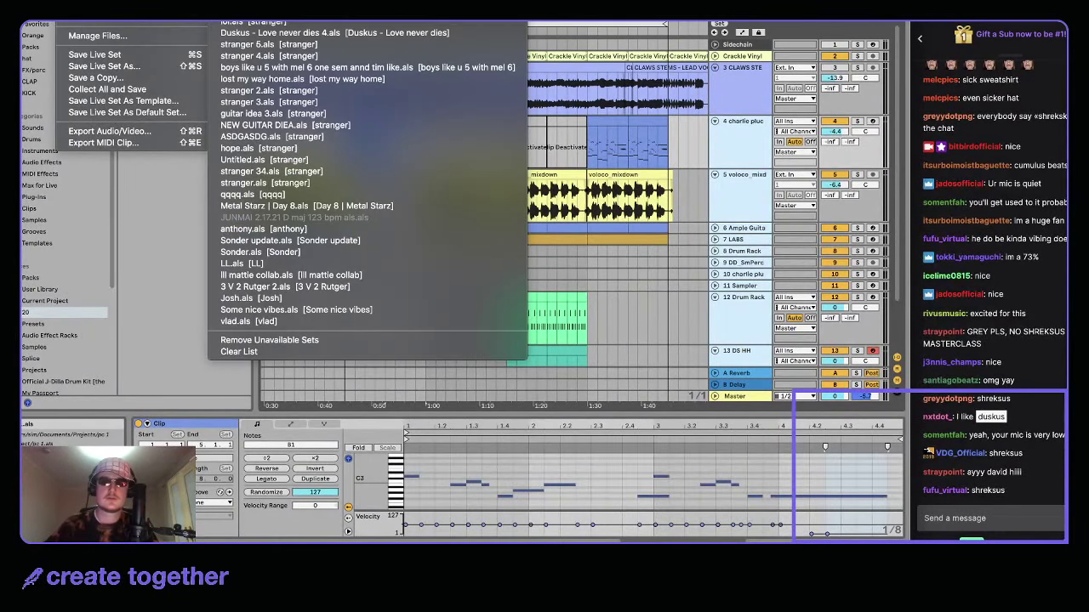
{"action": "left_click", "coordinate": [366, 22]}
{"action": "left_click", "coordinate": [374, 285]}
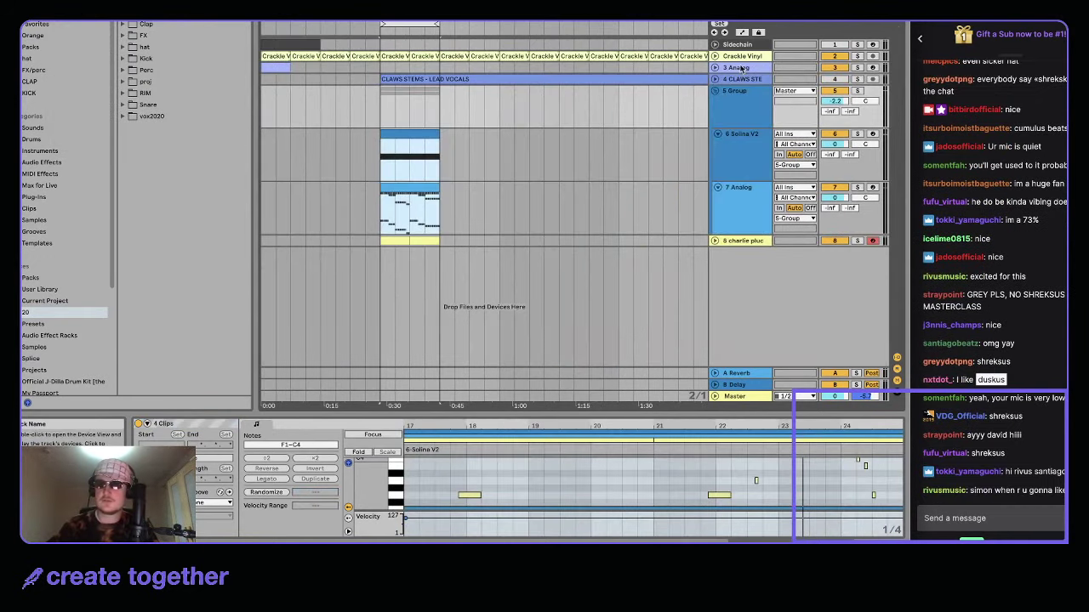
- Delete the group holding Solina V2 and Analog, along with the charlie pluc track below it
{"action": "left_click", "coordinate": [735, 97]}
{"action": "key", "text": "Delete"}
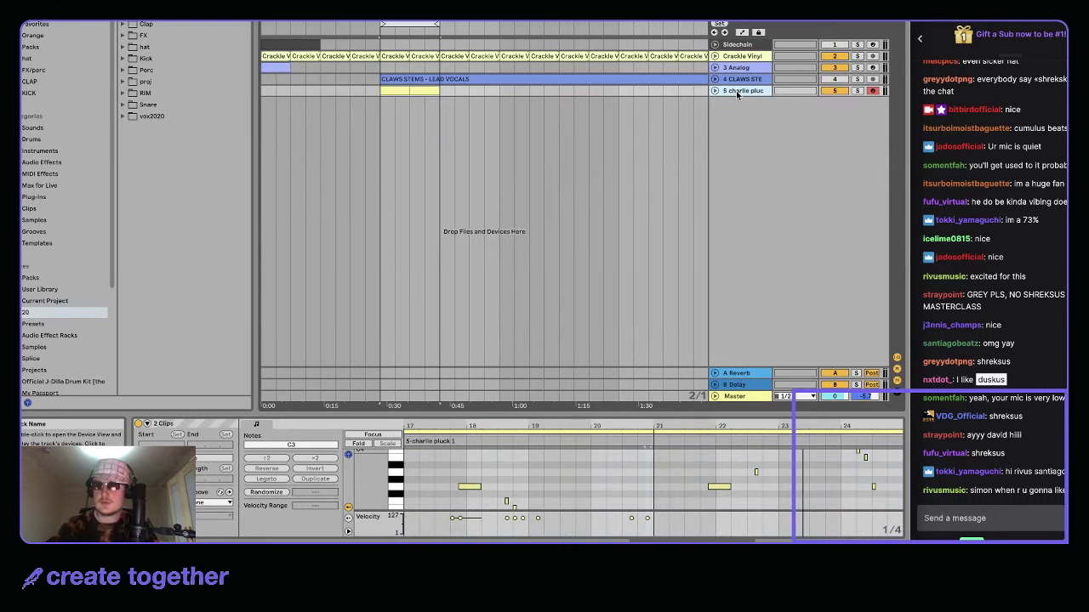
{"action": "key", "text": "Delete"}
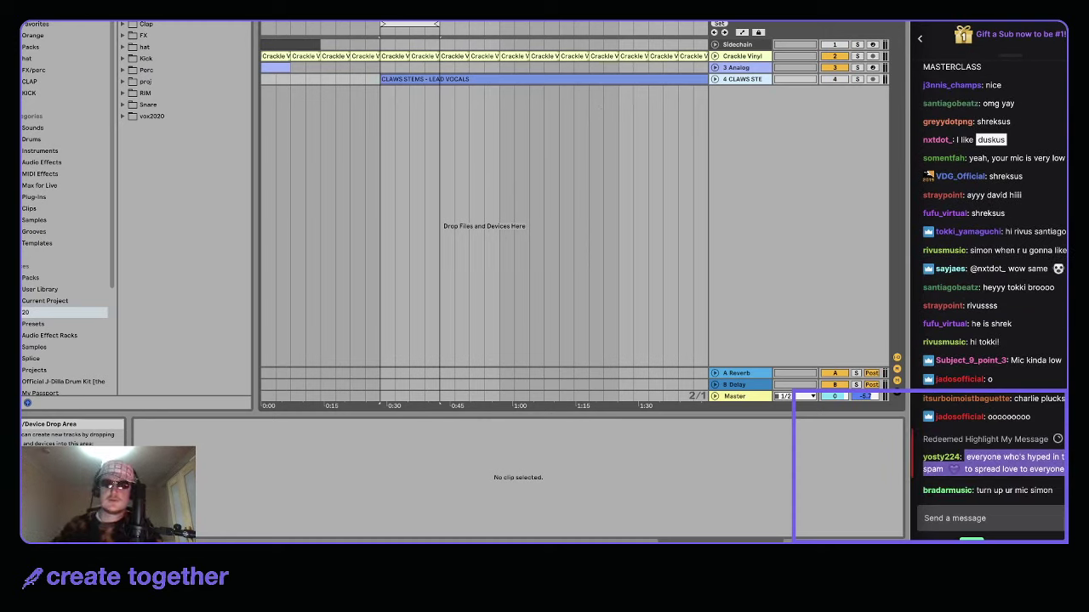
- Switch to OBS, raise Audio Input Capture 3 to 0.0 dB, and return to Ableton Live
{"action": "left_click", "coordinate": [700, 541]}
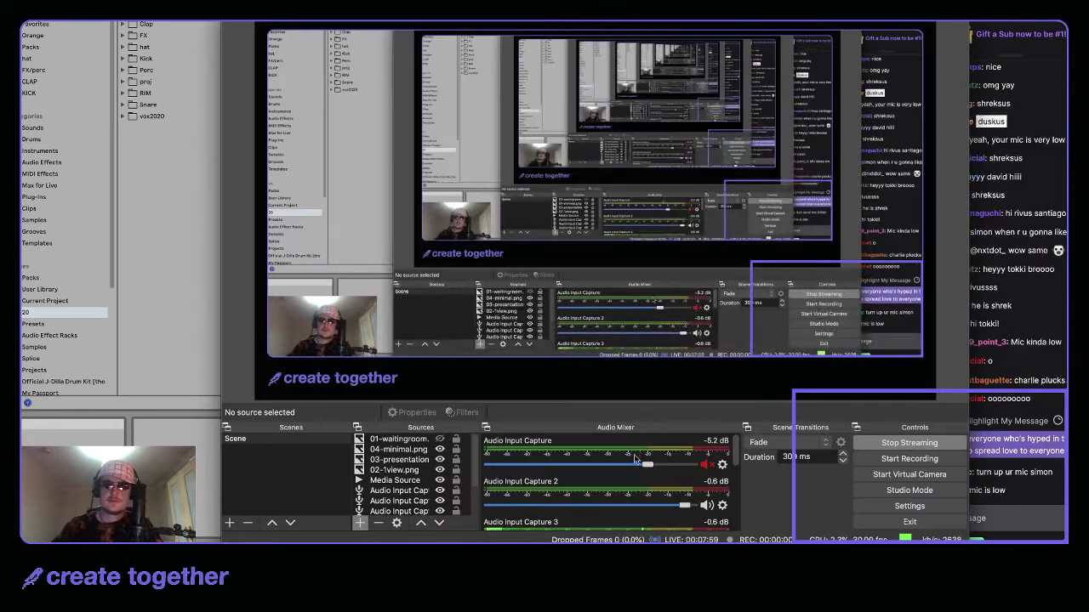
{"action": "scroll", "coordinate": [647, 479], "scroll_direction": "down", "scroll_amount": 2}
{"action": "left_click_drag", "start_coordinate": [686, 473], "coordinate": [703, 476]}
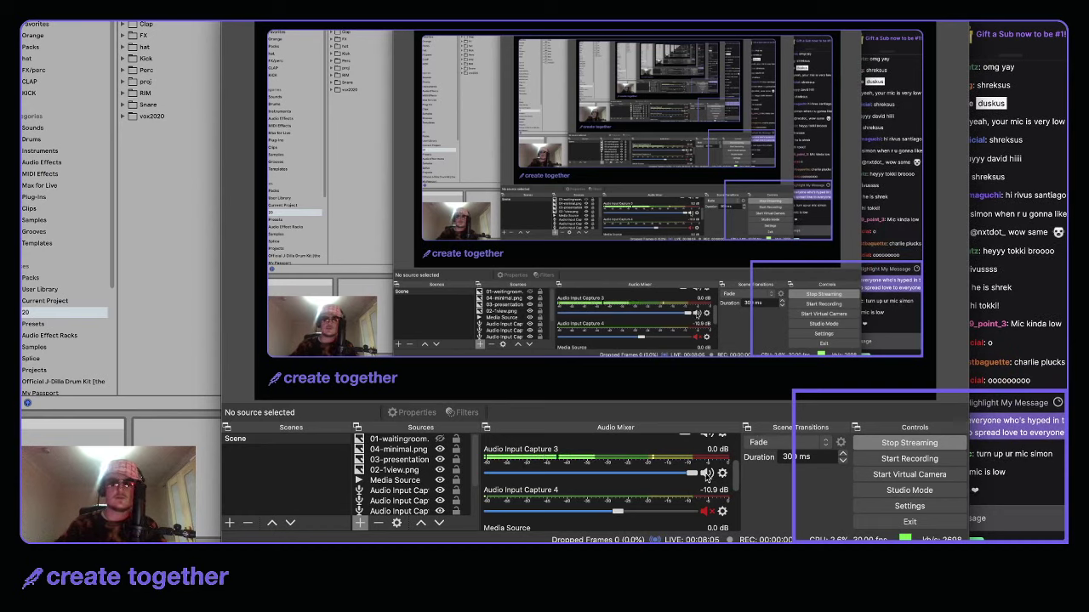
{"action": "left_click", "coordinate": [1000, 438]}
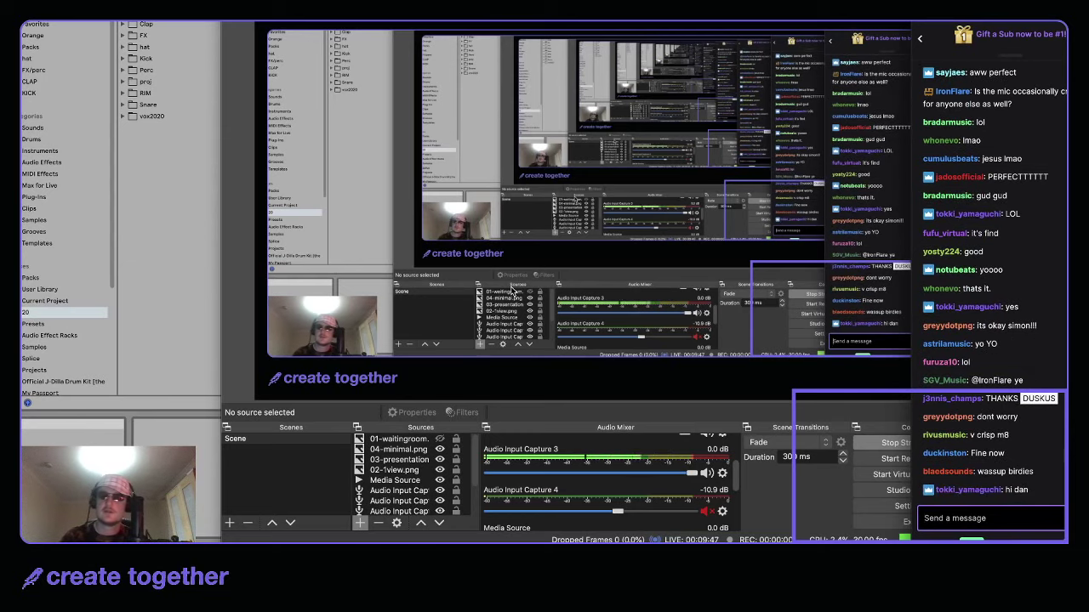
{"action": "left_click", "coordinate": [161, 339]}
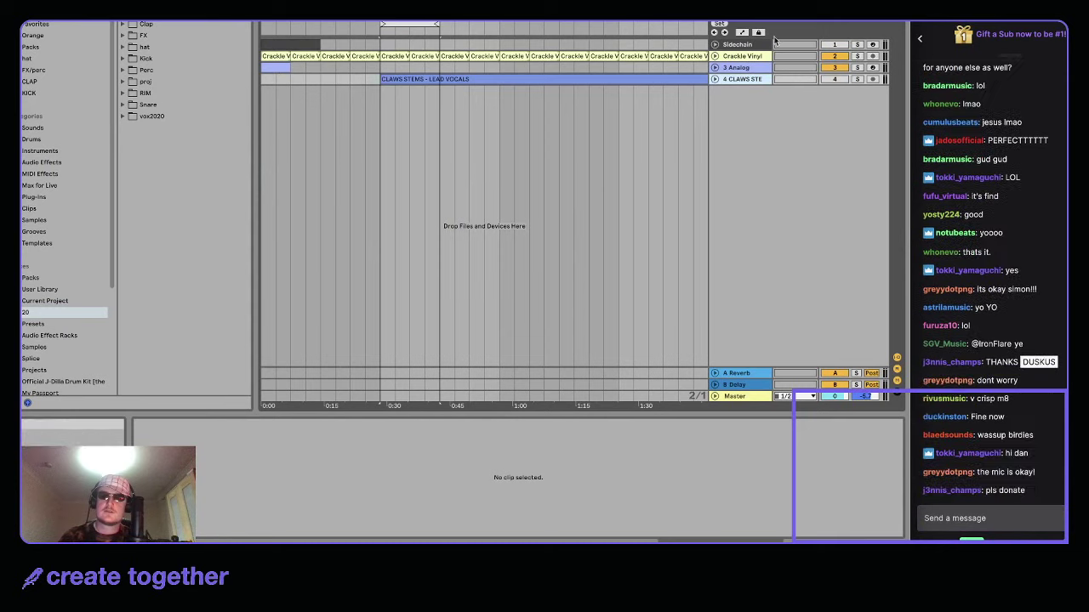
- Unfold the CLAWS STEMS lead vocal track and play it back, extending the arrangement loop's end to about 1:23
{"action": "left_click", "coordinate": [715, 79]}
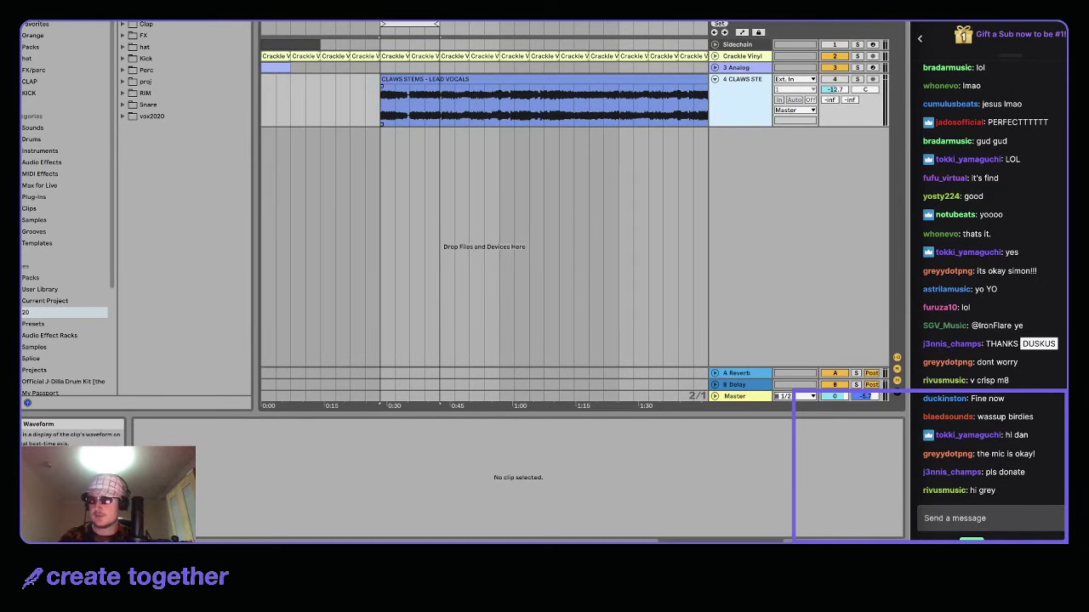
{"action": "key", "text": "minus"}
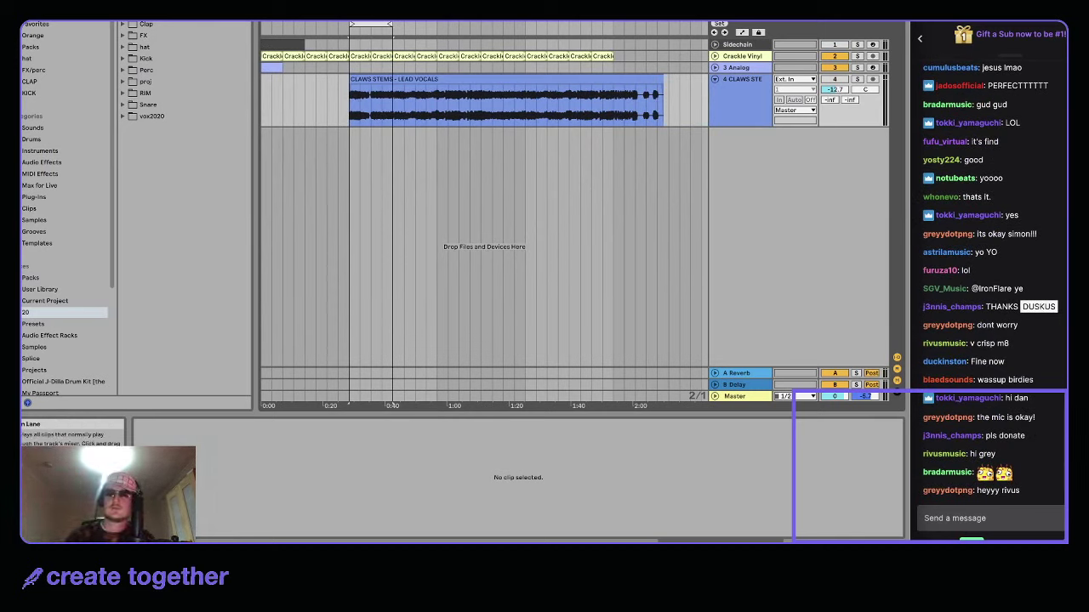
{"action": "left_click", "coordinate": [372, 102]}
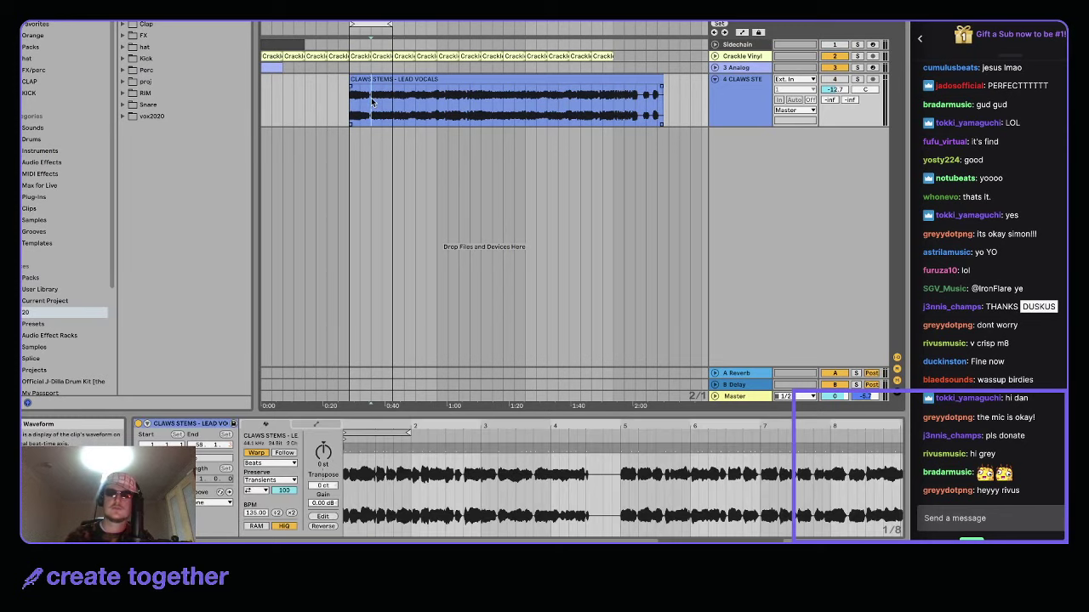
{"action": "key", "text": "space"}
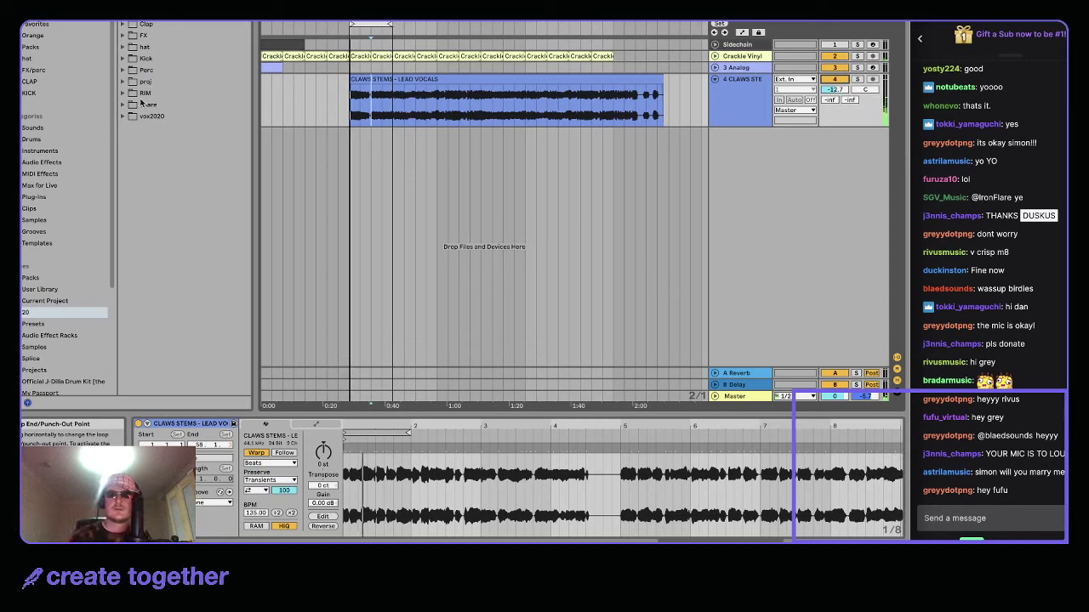
{"action": "left_click_drag", "start_coordinate": [390, 24], "coordinate": [511, 24]}
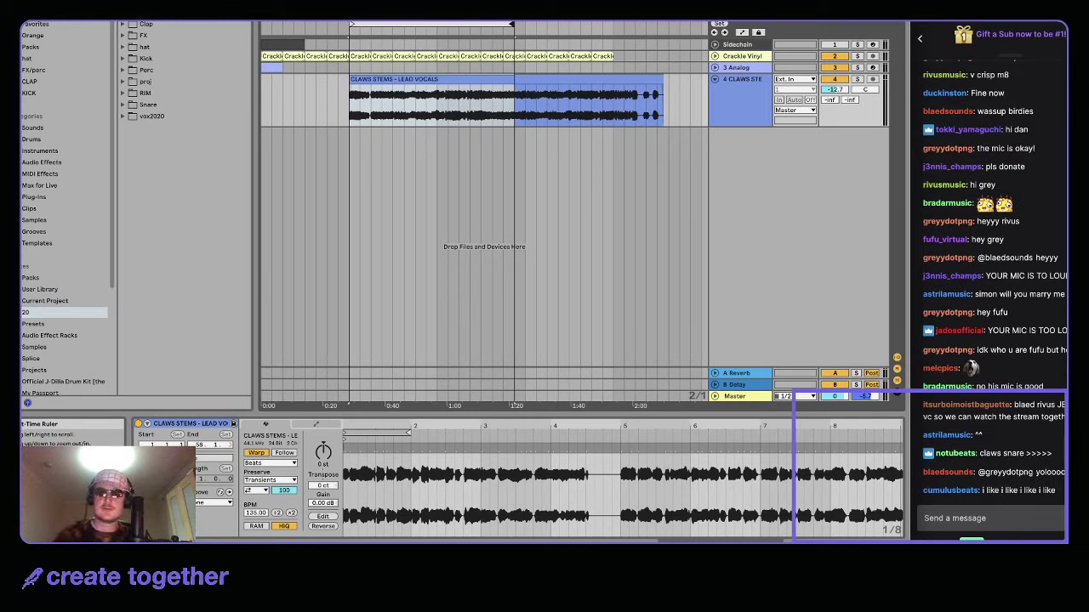
{"action": "mouse_move", "coordinate": [513, 24]}
{"action": "left_mouse_down"}
{"action": "mouse_move", "coordinate": [535, 24]}
{"action": "mouse_move", "coordinate": [523, 24]}
{"action": "left_mouse_up"}
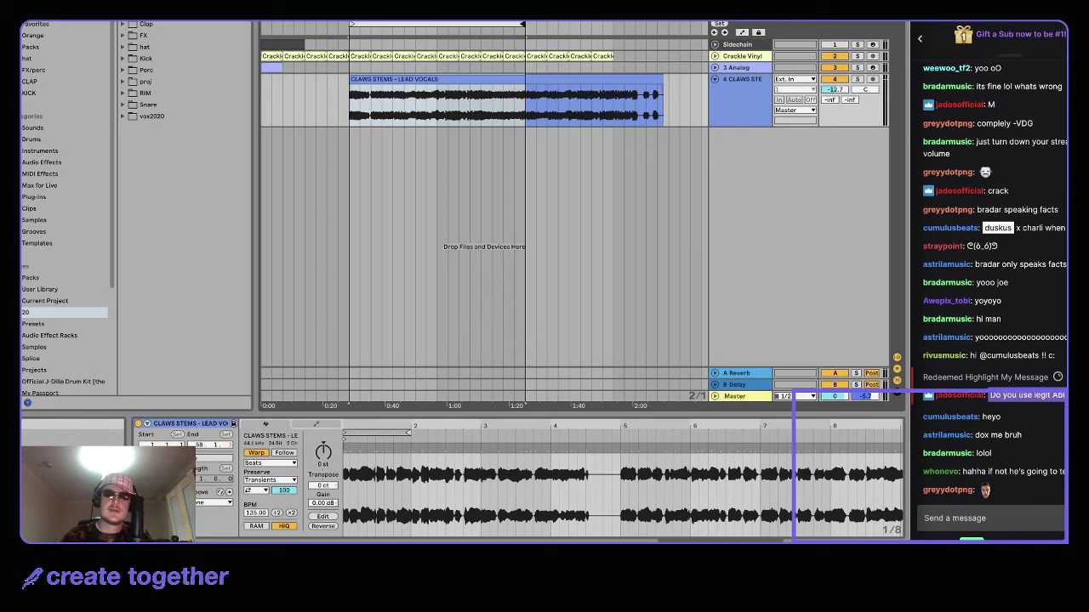
- Insert a MIDI track below the vocals and load the Solina V2 plug-in on it, hiding its plug-in window
{"action": "left_click", "coordinate": [119, 20]}
{"action": "left_click", "coordinate": [145, 20]}
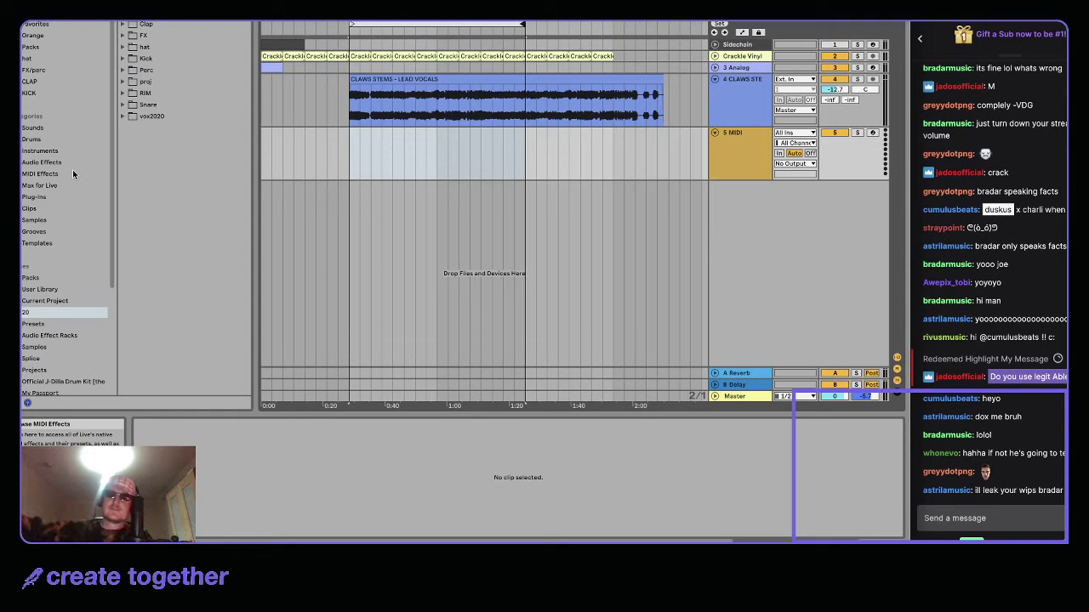
{"action": "left_click", "coordinate": [45, 198]}
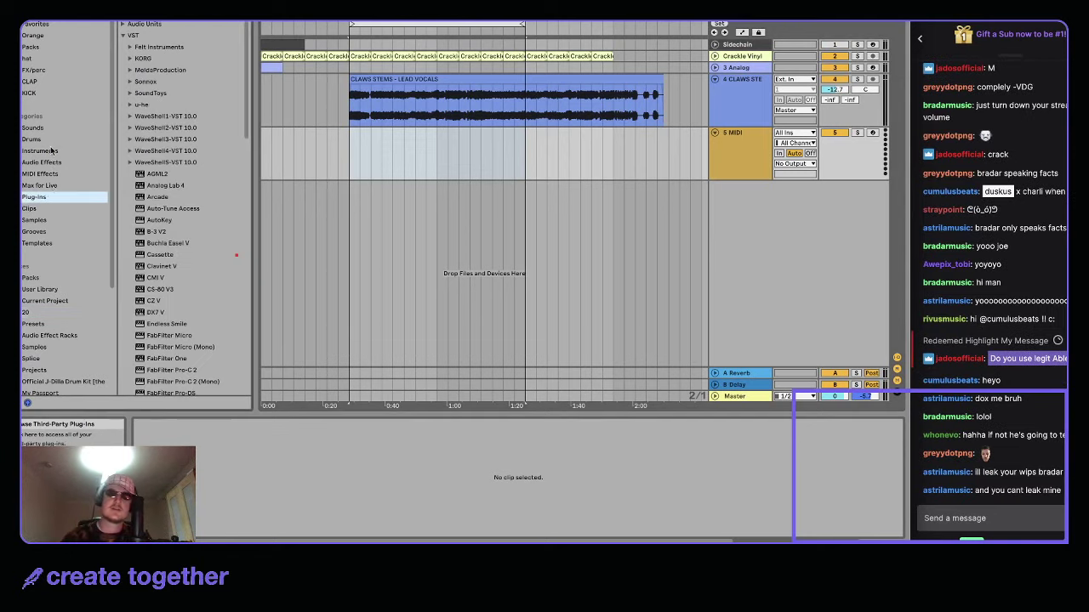
{"action": "left_click", "coordinate": [50, 151]}
{"action": "left_click", "coordinate": [28, 196]}
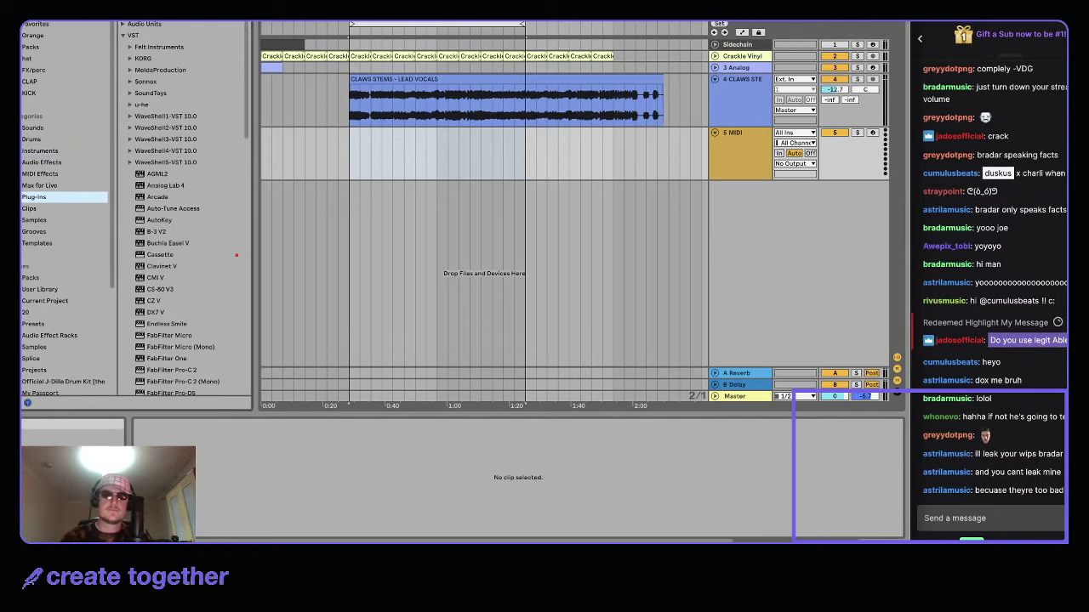
{"action": "type", "text": "soli"}
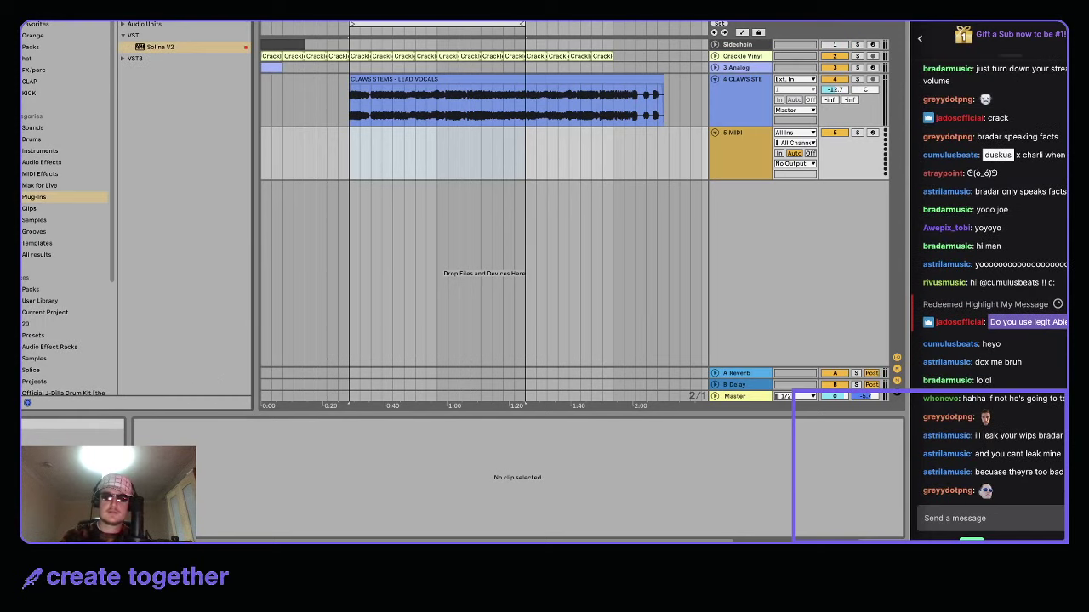
{"action": "left_click", "coordinate": [152, 49]}
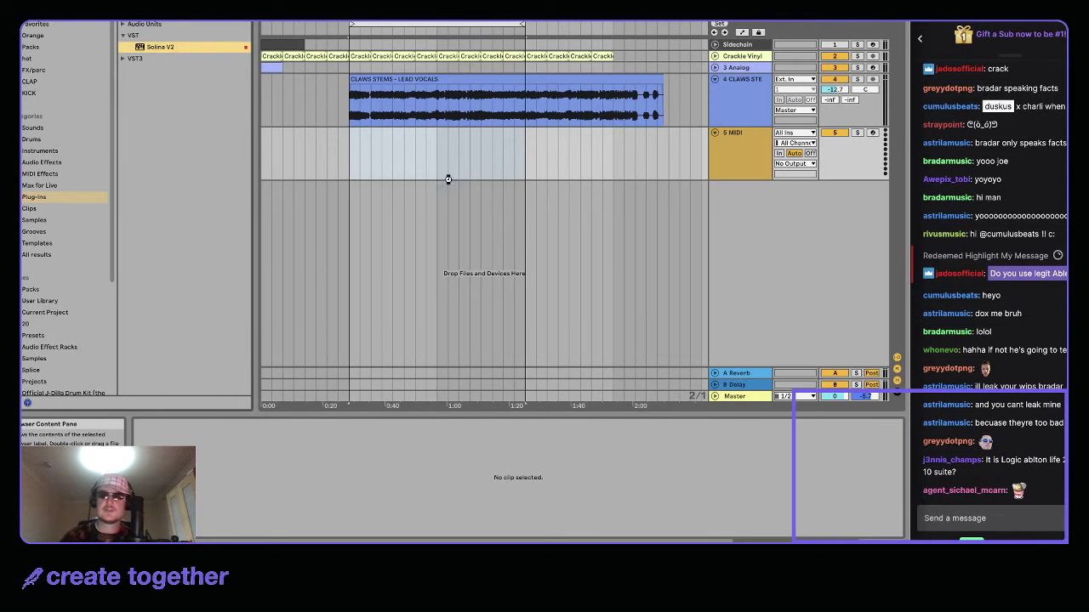
{"action": "key", "text": "Return"}
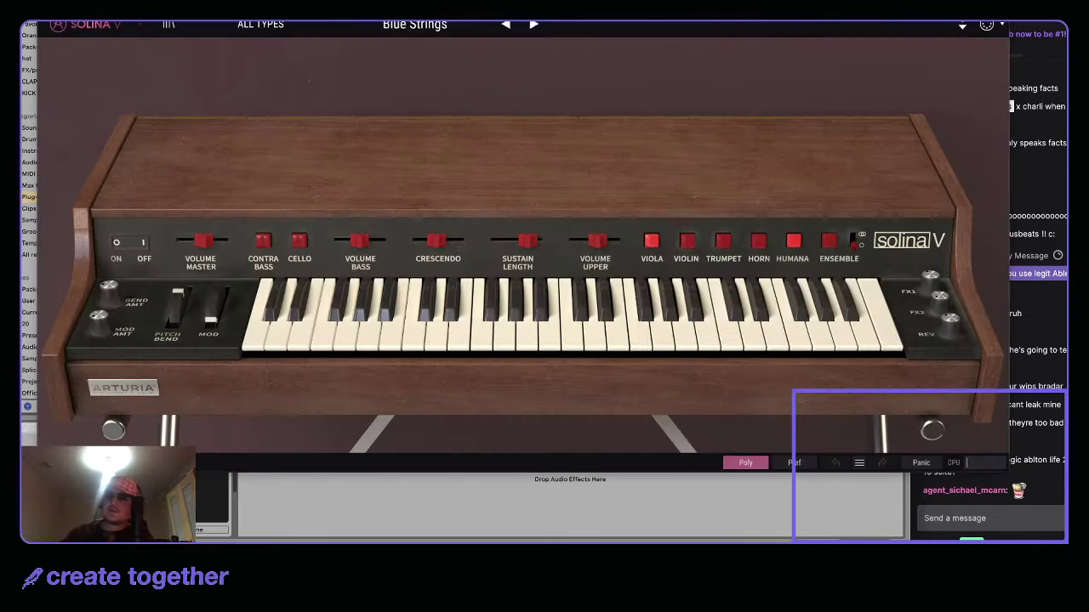
{"action": "key", "text": "super+alt+p"}
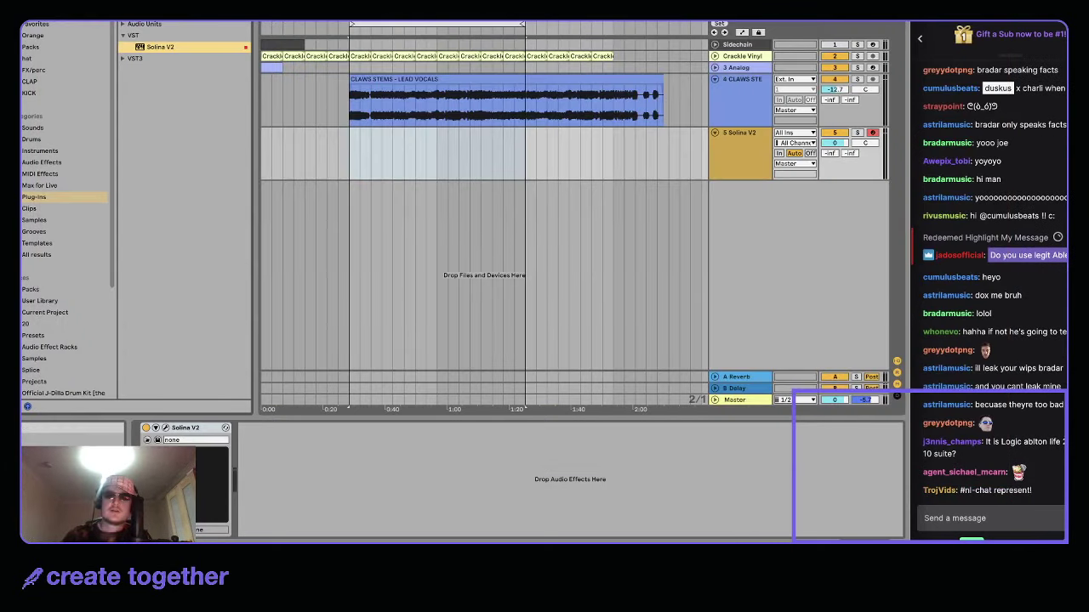
- Add an Auto Filter after Solina V2, lower its cutoff to about 2.63 kHz with 1.3% resonance, and start playback
{"action": "left_click", "coordinate": [34, 197]}
{"action": "left_click", "coordinate": [41, 162]}
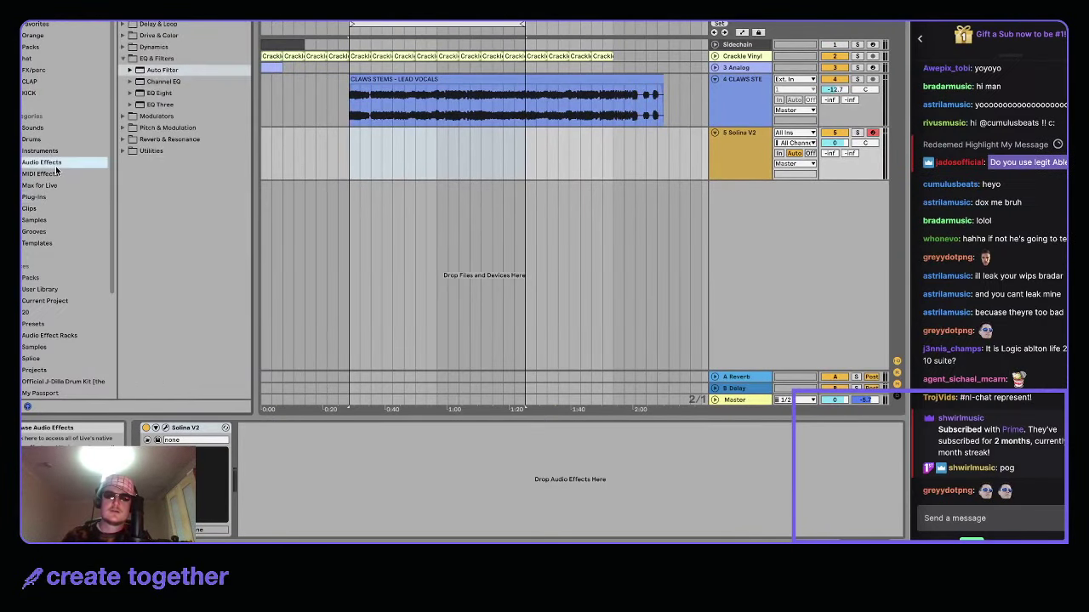
{"action": "double_click", "coordinate": [161, 70]}
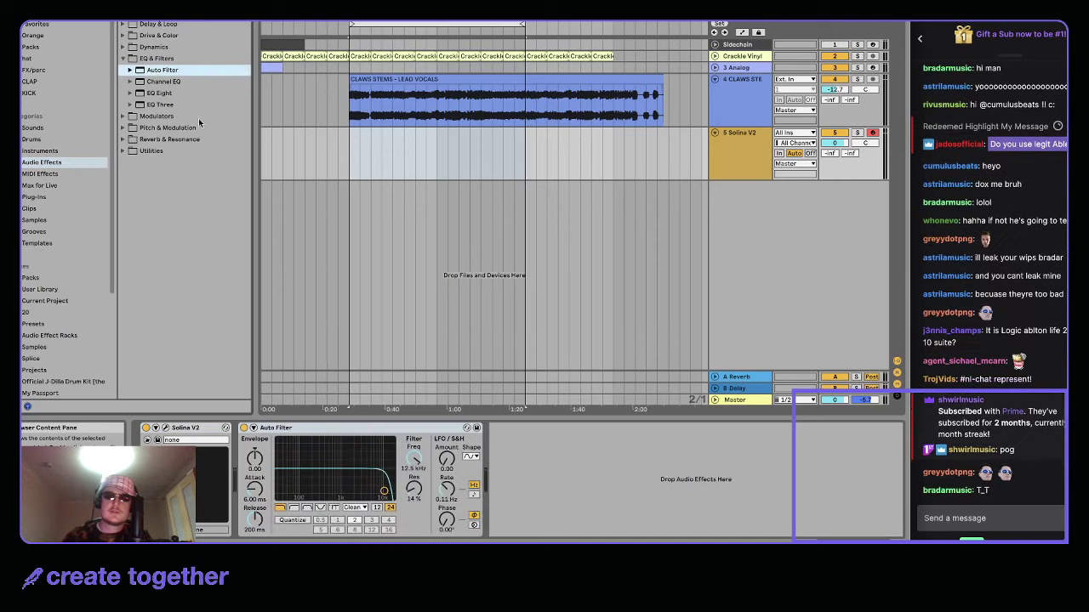
{"action": "left_click_drag", "start_coordinate": [360, 497], "coordinate": [357, 496]}
{"action": "key", "text": "space"}
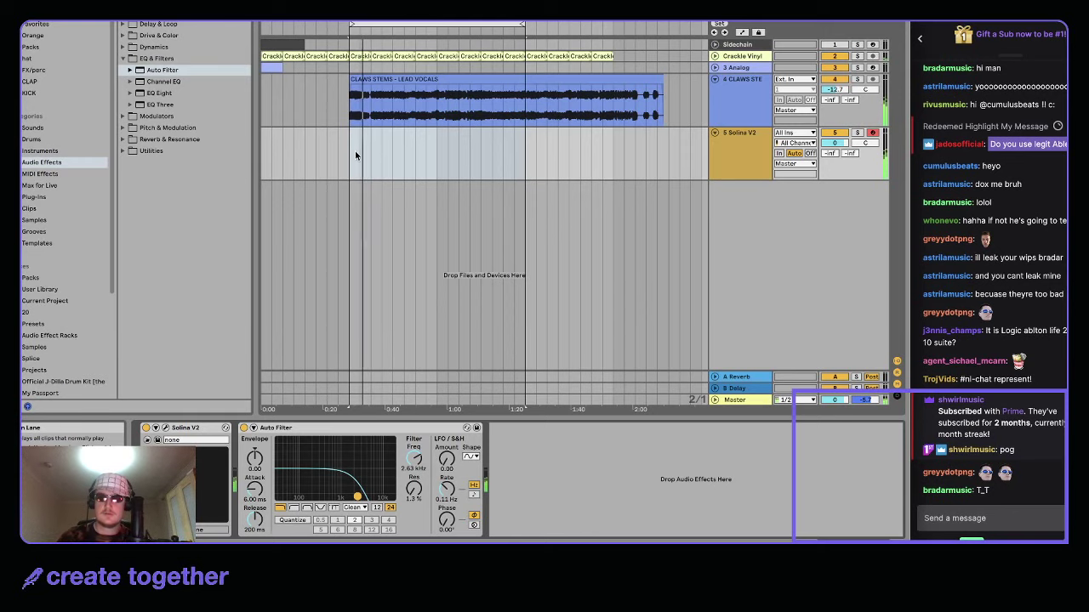
- Insert an empty 12-bar MIDI clip on the Solina V2 track, from about 0:34 to 0:55
{"action": "scroll", "coordinate": [370, 132], "scroll_direction": "up", "scroll_amount": 2}
{"action": "left_click_drag", "start_coordinate": [371, 135], "coordinate": [455, 136]}
{"action": "key", "text": "super+shift+m"}
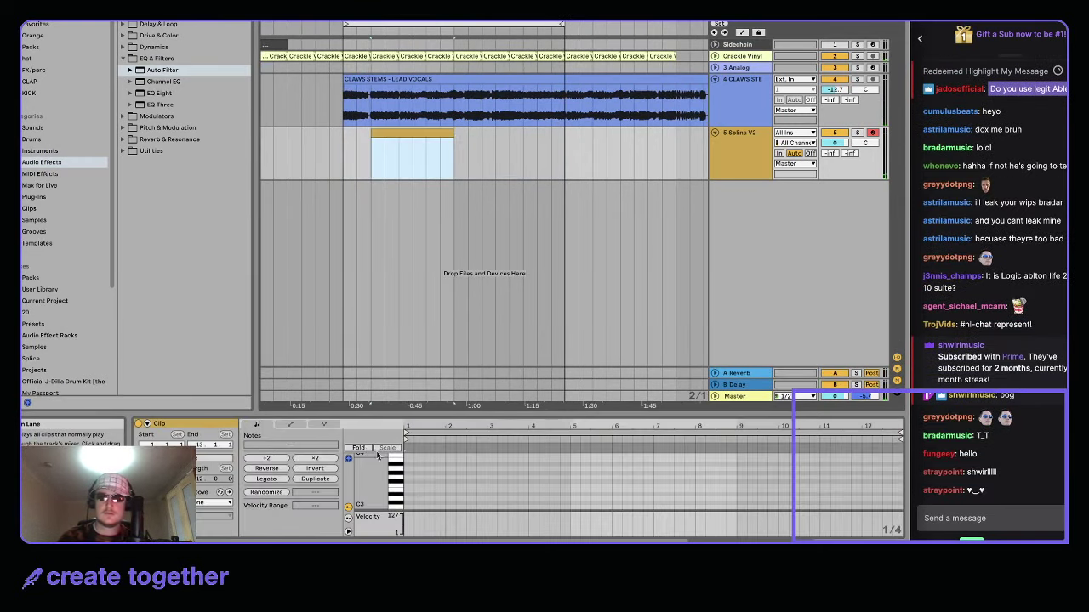
- Draw a sustained note about seven bars long from the start of the Solina clip and transpose it to F3
{"action": "left_click", "coordinate": [416, 473]}
{"action": "key", "text": "shift+Down"}
{"action": "left_click_drag", "start_coordinate": [415, 506], "coordinate": [691, 504]}
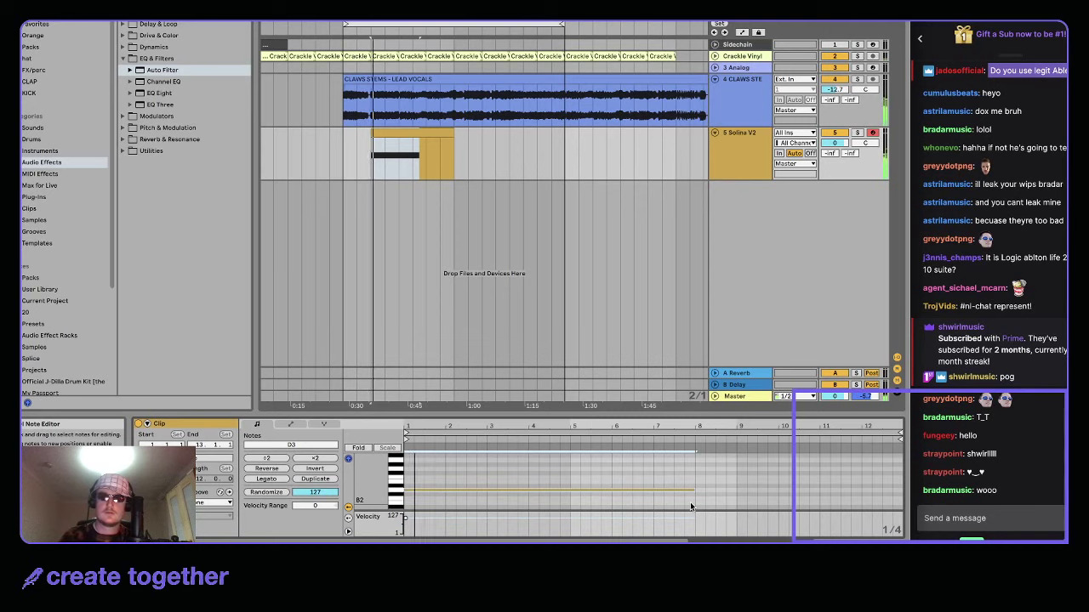
{"action": "key", "text": "Up"}
{"action": "key", "text": "Up"}
{"action": "key", "text": "Up"}
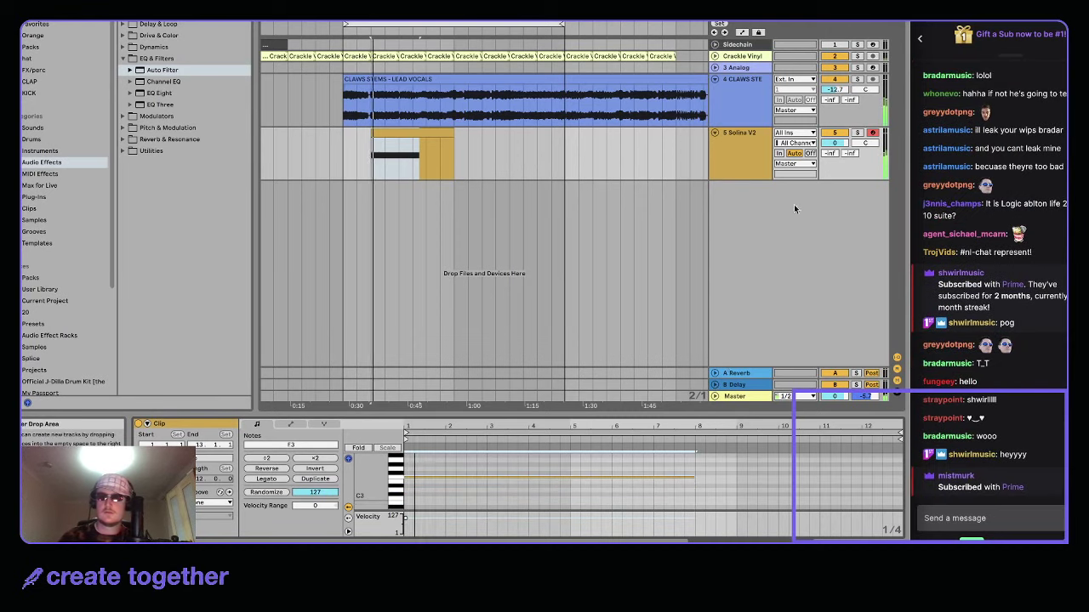
- Lower the Solina V2 track's volume to -7.3 dB and its Auto Filter cutoff to 1.12 kHz with 5.3% resonance
{"action": "left_click_drag", "start_coordinate": [835, 142], "coordinate": [834, 162]}
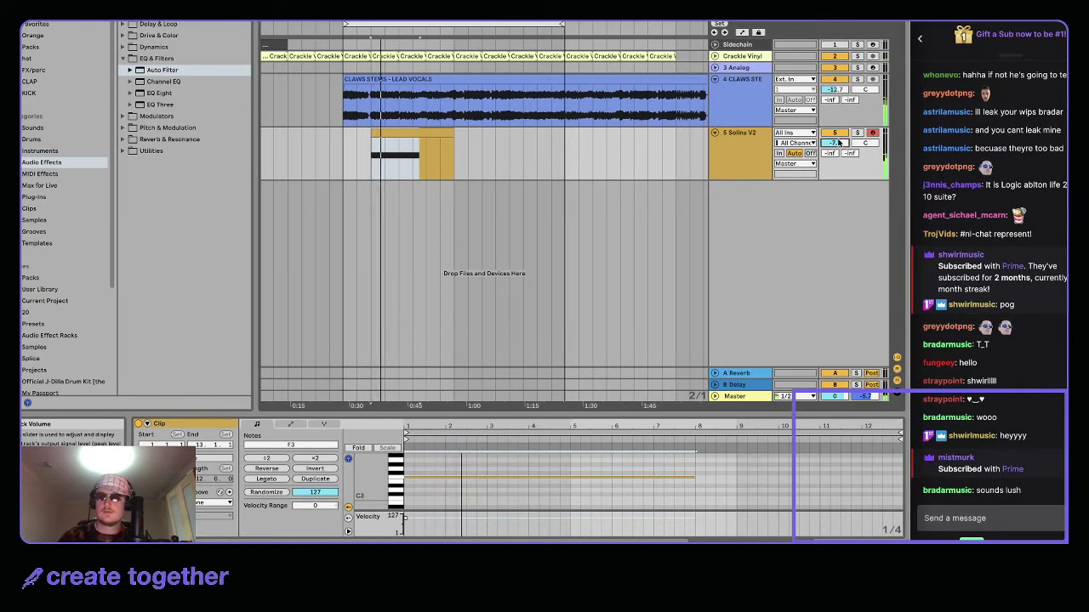
{"action": "key", "text": "shift+Tab"}
{"action": "left_click_drag", "start_coordinate": [342, 493], "coordinate": [342, 495]}
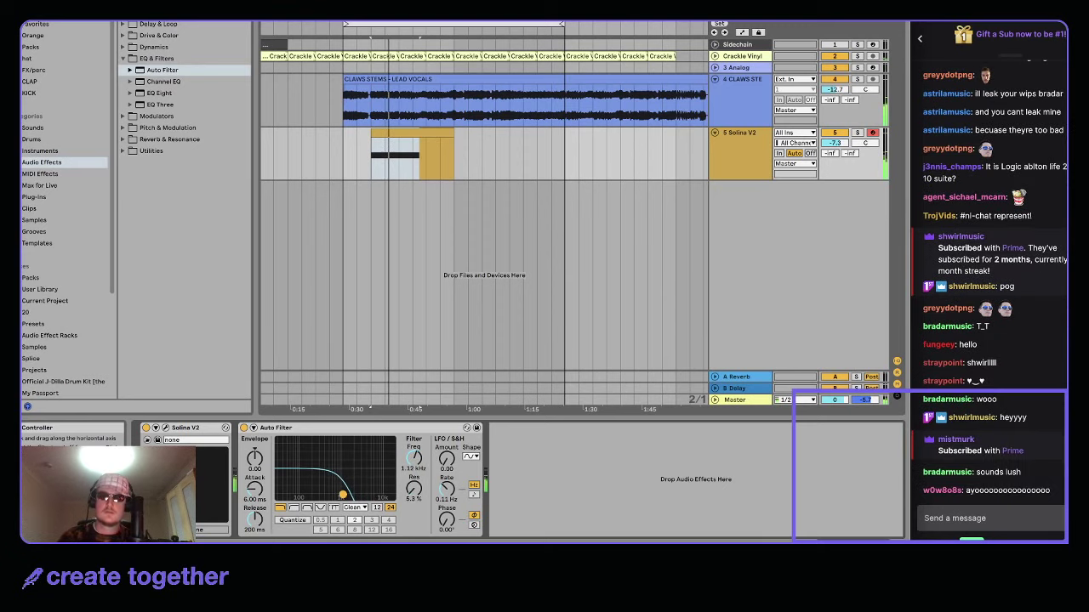
- Loop the first four bars of the Solina V2 clip
{"action": "left_click_drag", "start_coordinate": [399, 155], "coordinate": [374, 134]}
{"action": "key", "text": "ctrl+l"}
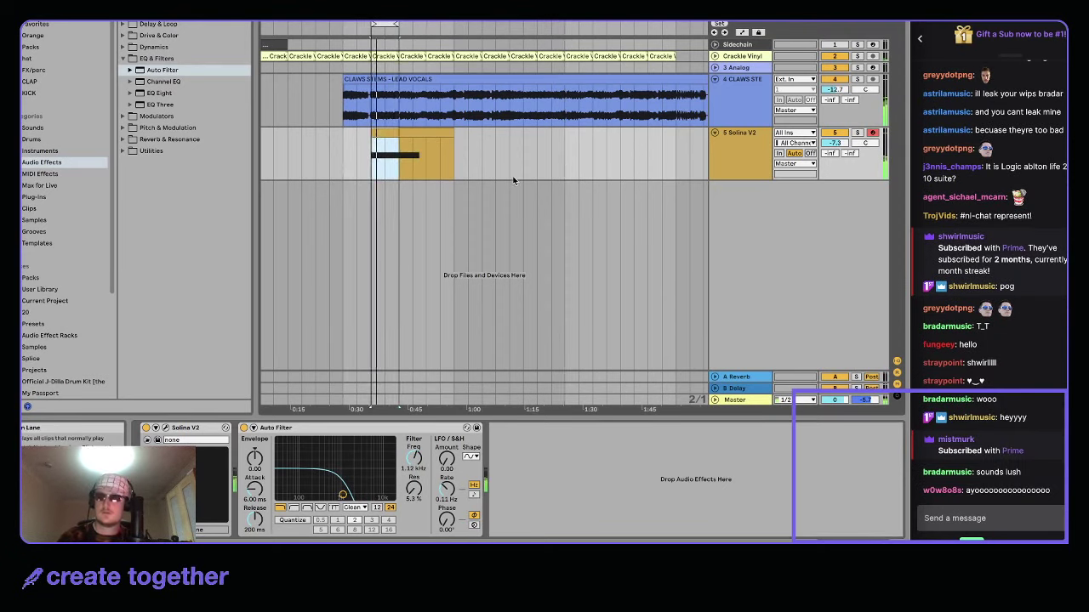
- Add a MIDI track below Solina V2 and load the Analog instrument with an Auto Filter on it
{"action": "left_click", "coordinate": [741, 148]}
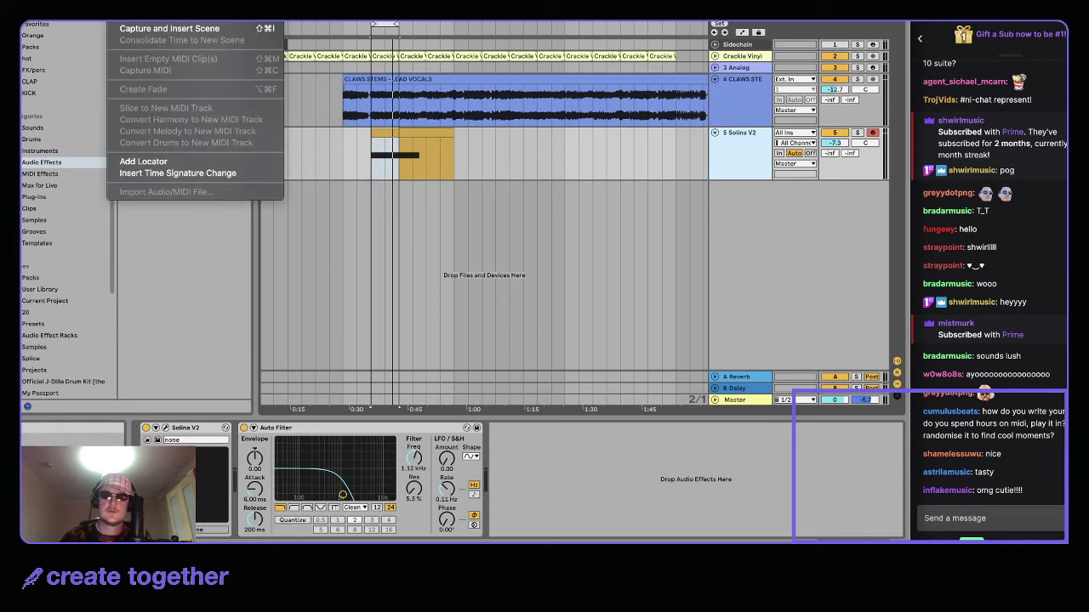
{"action": "left_click", "coordinate": [153, 2]}
{"action": "left_click", "coordinate": [40, 149]}
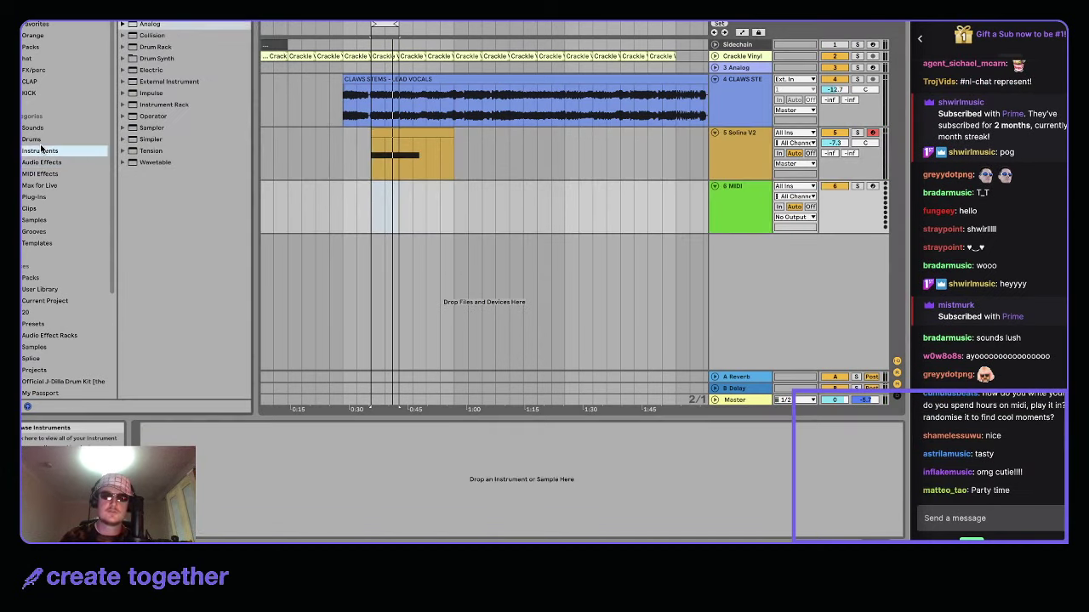
{"action": "double_click", "coordinate": [150, 24]}
{"action": "left_click", "coordinate": [739, 203]}
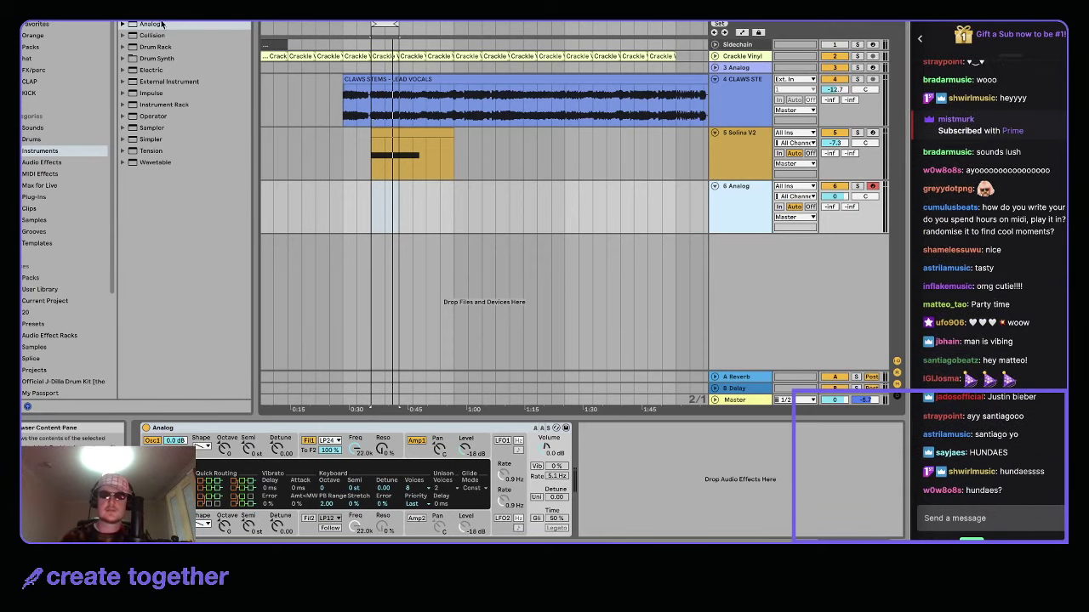
{"action": "left_click", "coordinate": [38, 162]}
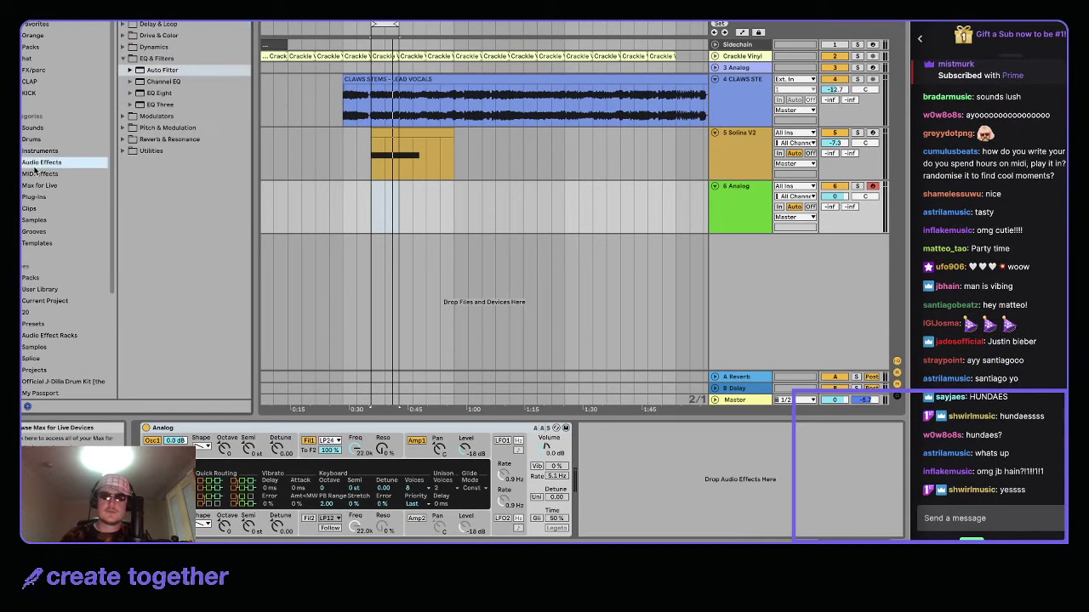
{"action": "double_click", "coordinate": [170, 69]}
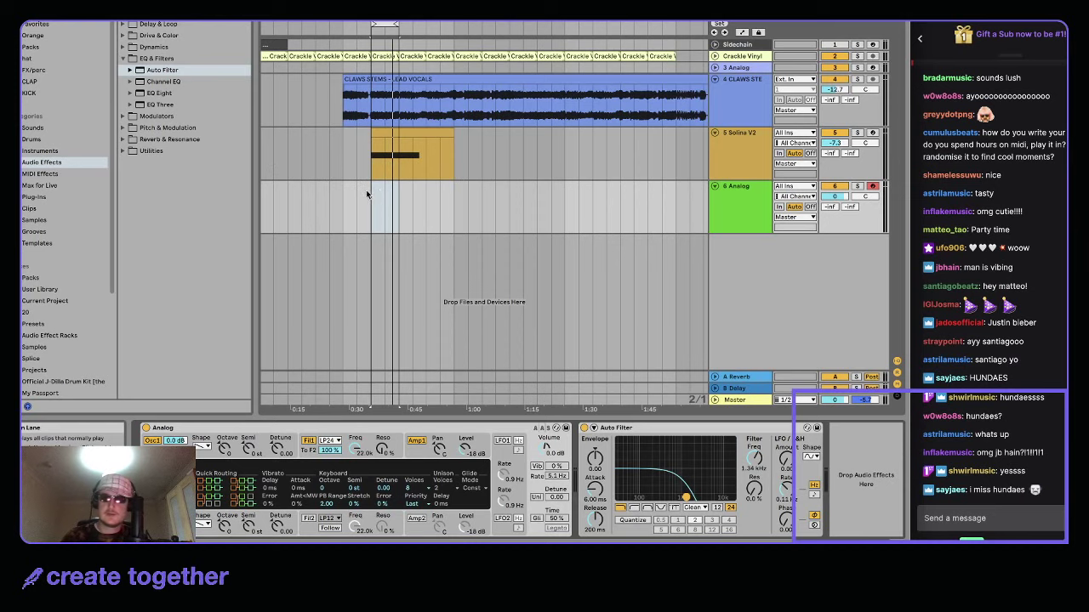
- Insert an empty four-bar MIDI clip on the Analog track over the looped region and enlarge the note editor
{"action": "left_click_drag", "start_coordinate": [366, 194], "coordinate": [401, 194]}
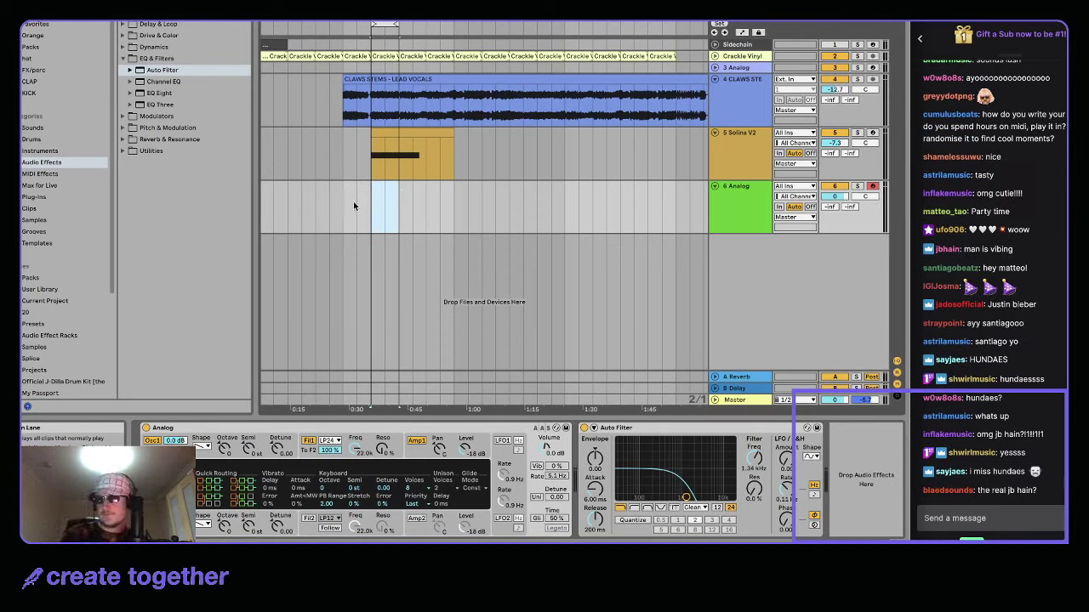
{"action": "key", "text": "ctrl+shift+m"}
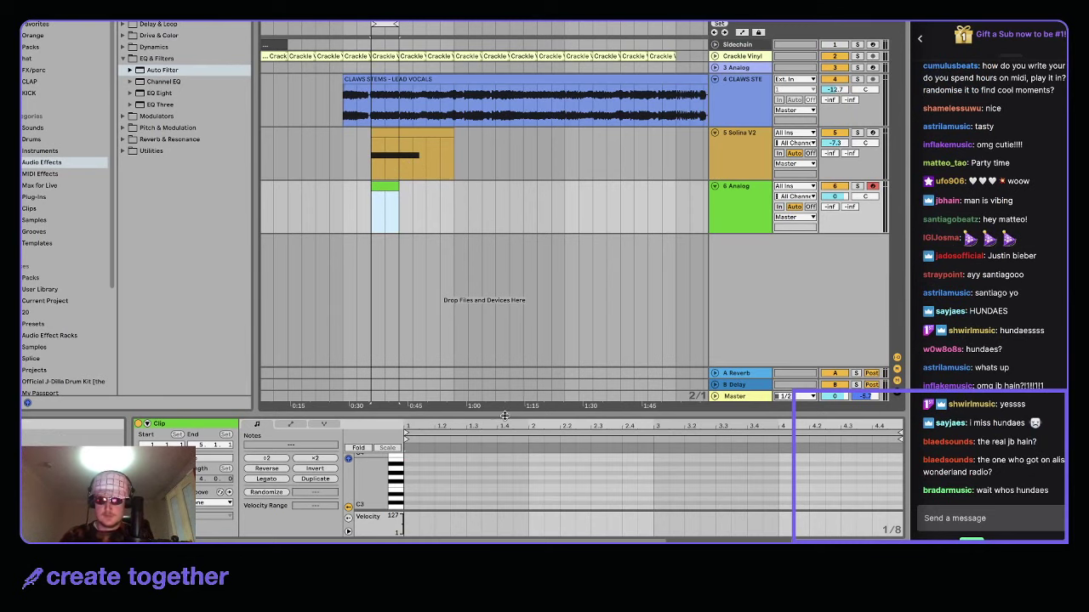
{"action": "left_click_drag", "start_coordinate": [504, 415], "coordinate": [505, 292]}
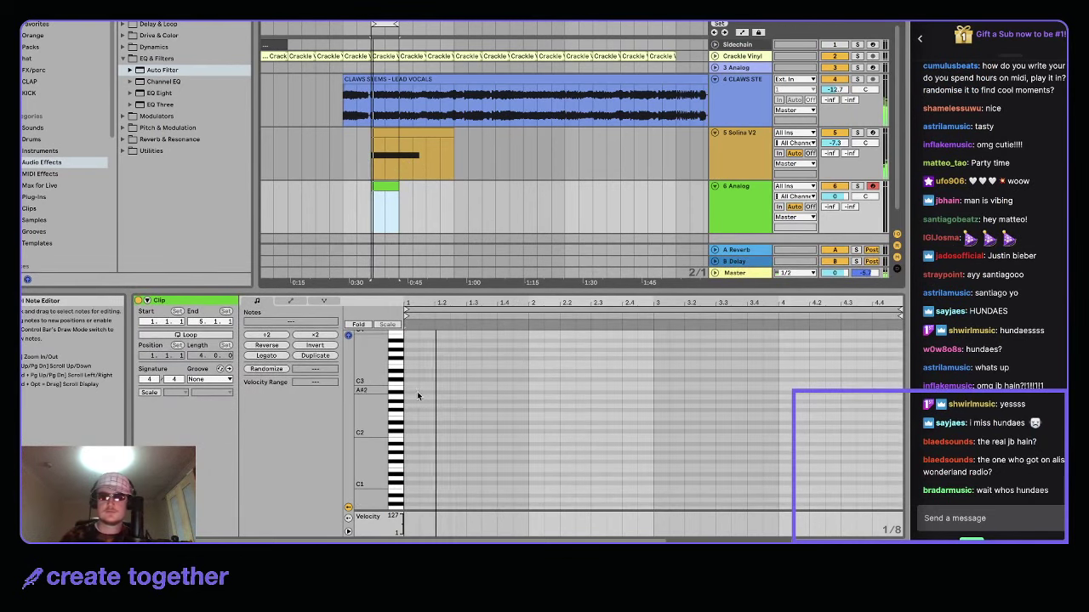
{"action": "left_click", "coordinate": [413, 420]}
{"action": "key", "text": "plus"}
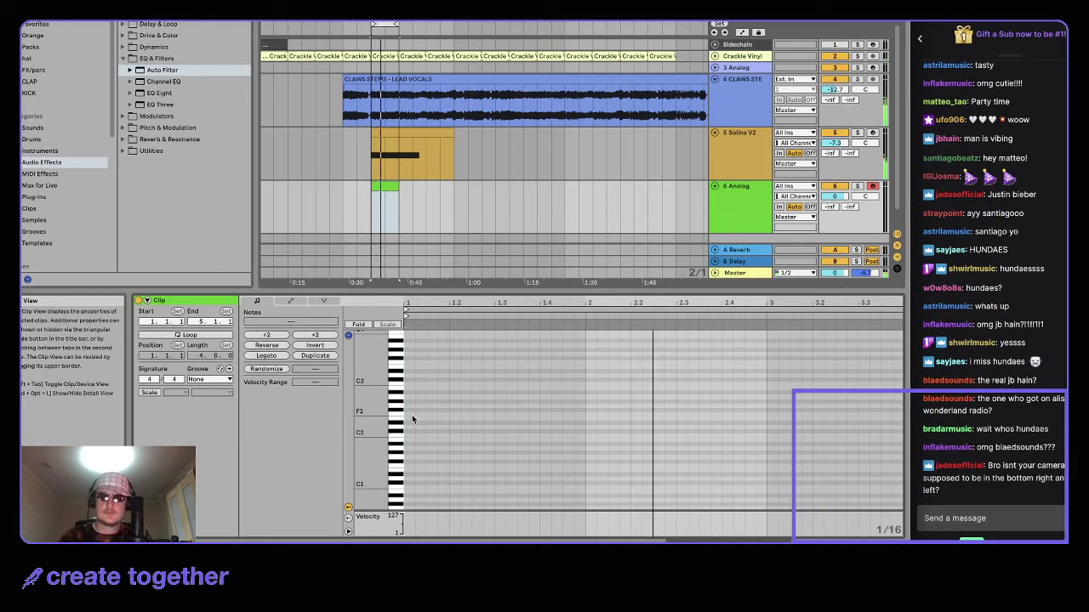
{"action": "scroll", "coordinate": [412, 415], "scroll_direction": "up", "scroll_amount": 1}
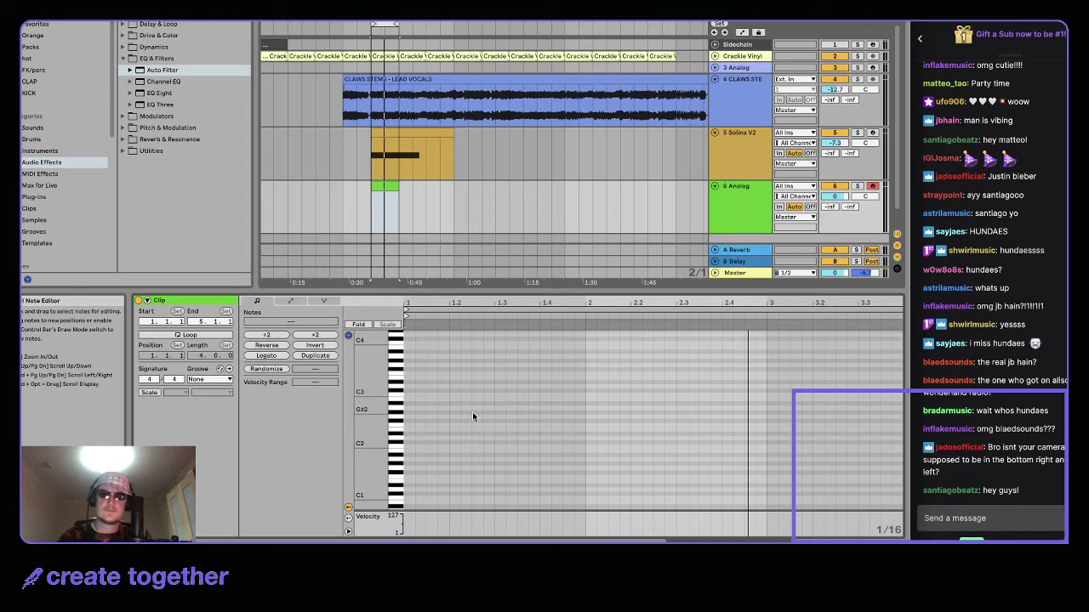
{"action": "scroll", "coordinate": [456, 411], "scroll_direction": "down", "scroll_amount": 2}
{"action": "scroll", "coordinate": [433, 414], "scroll_direction": "down", "scroll_amount": 1}
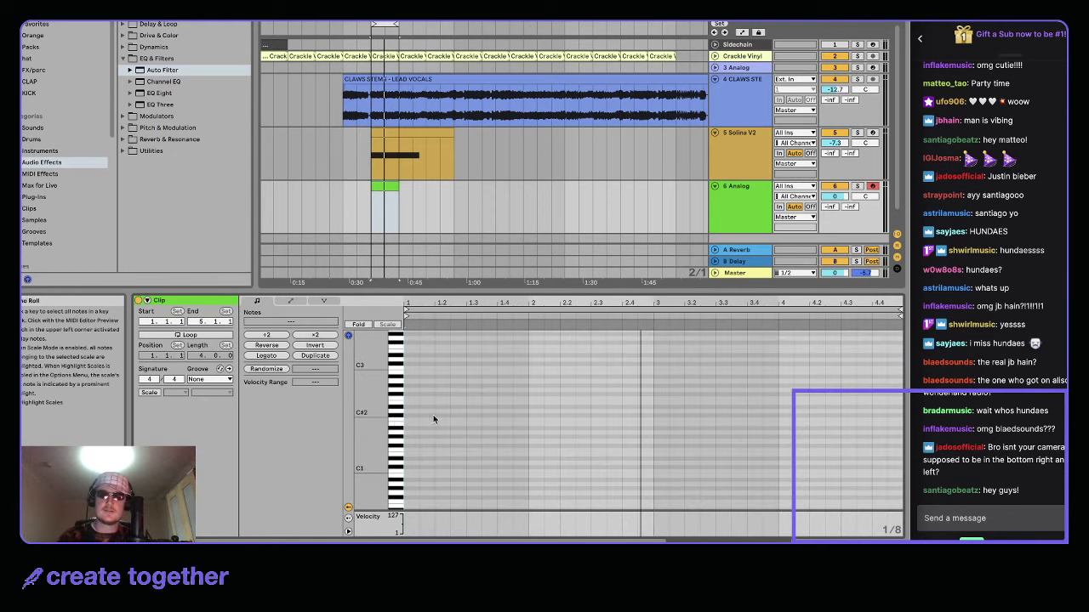
{"action": "scroll", "coordinate": [414, 416], "scroll_direction": "up", "scroll_amount": 1}
{"action": "scroll", "coordinate": [414, 415], "scroll_direction": "up", "scroll_amount": 4}
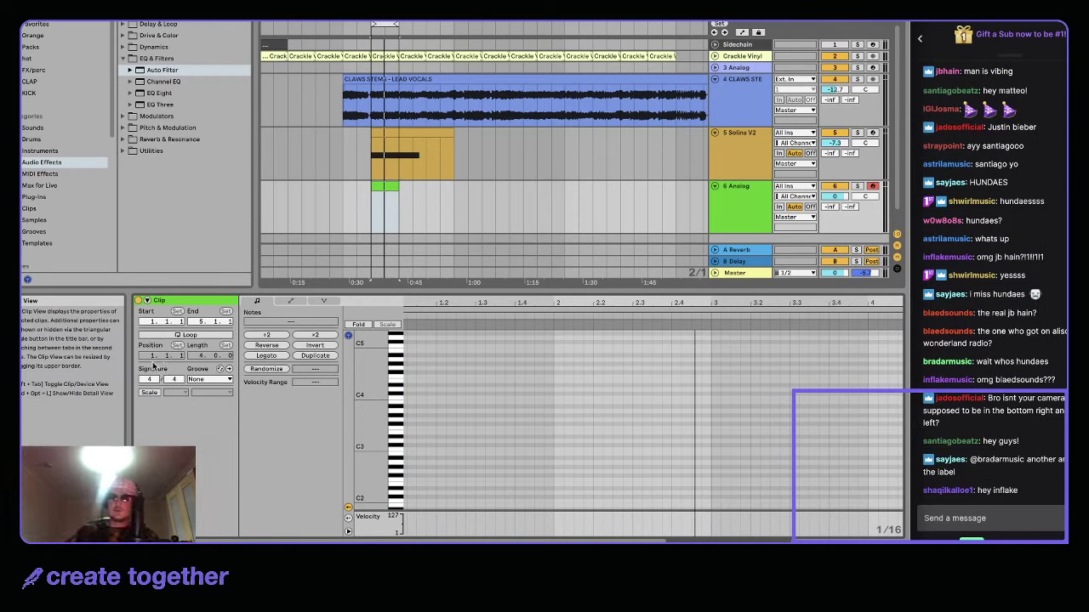
{"action": "left_click", "coordinate": [151, 393]}
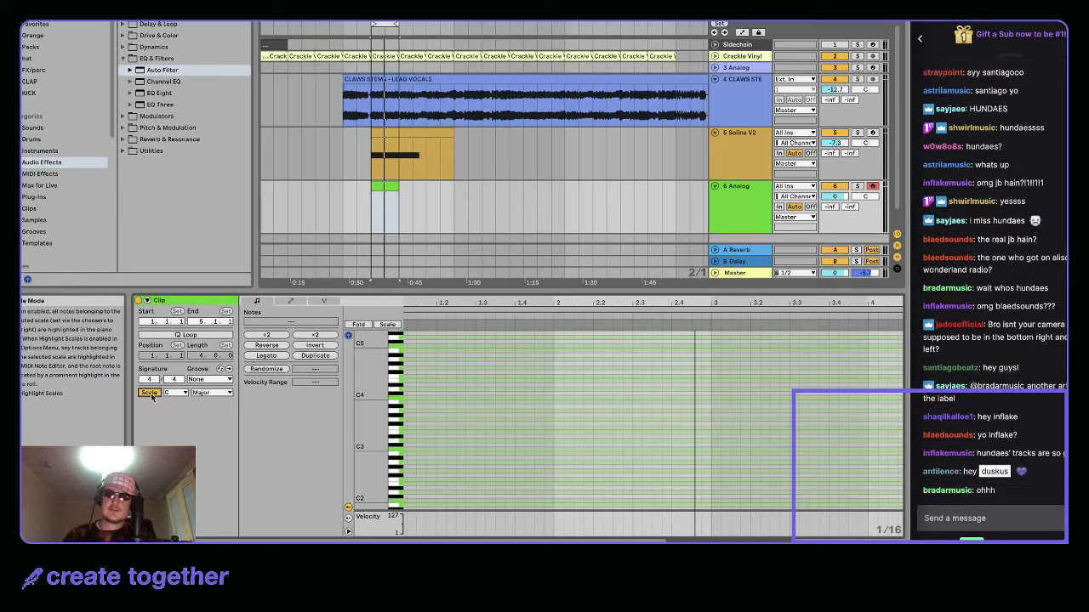
{"action": "left_click", "coordinate": [175, 392]}
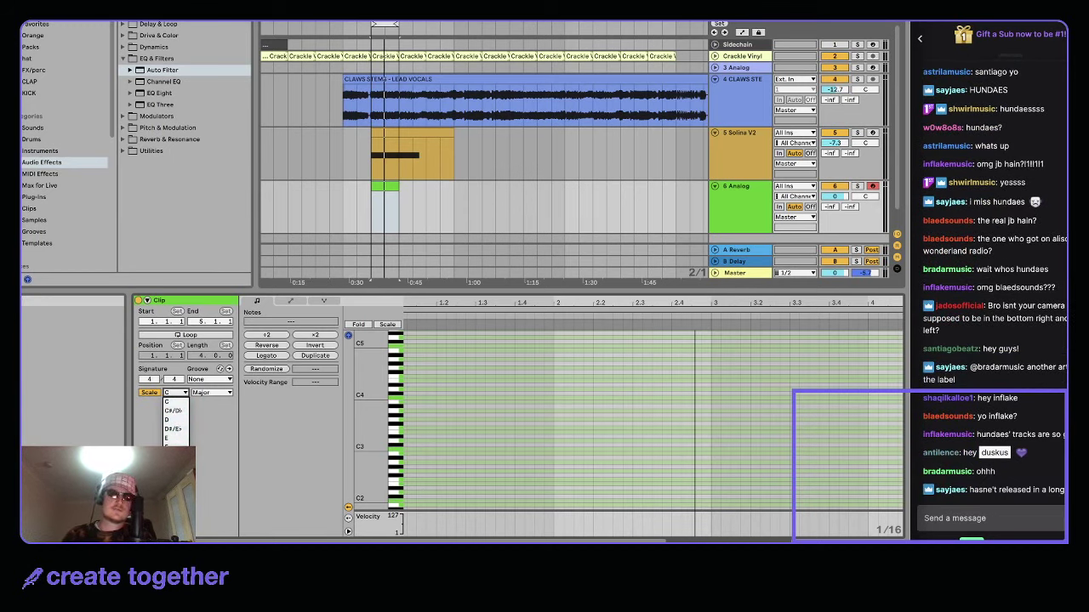
{"action": "left_click", "coordinate": [215, 393]}
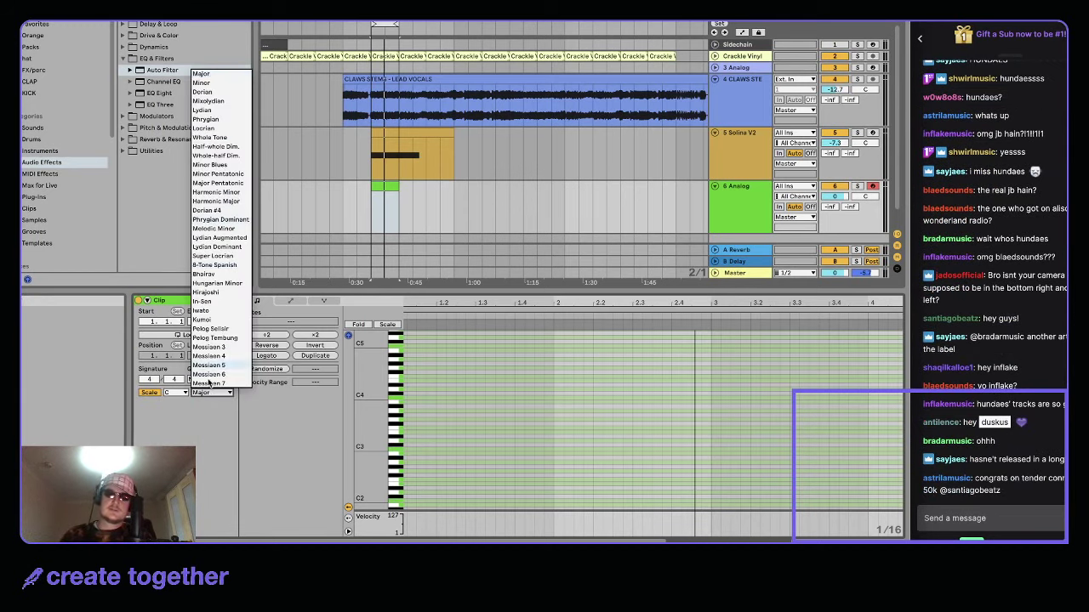
{"action": "left_click", "coordinate": [149, 392]}
{"action": "left_click", "coordinate": [149, 392]}
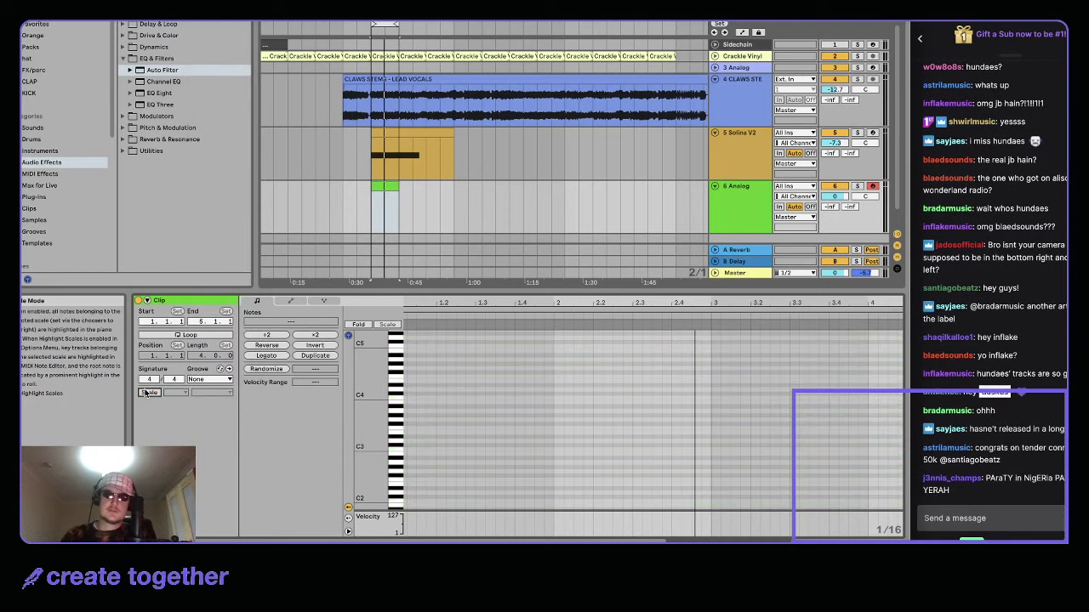
{"action": "left_click", "coordinate": [148, 392]}
{"action": "left_click", "coordinate": [353, 326]}
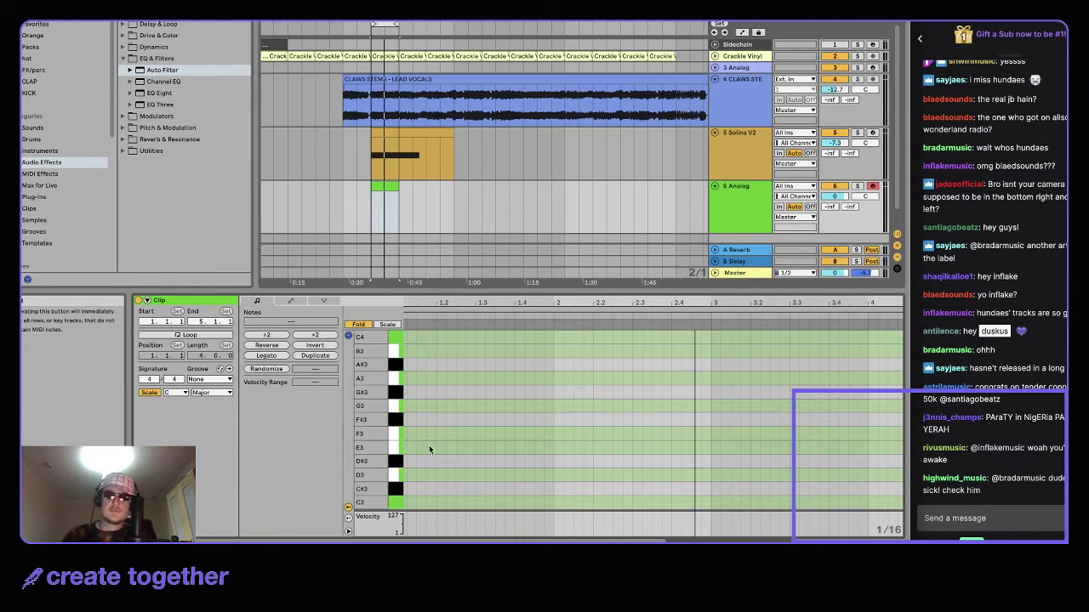
{"action": "left_click", "coordinate": [358, 324]}
{"action": "left_click", "coordinate": [148, 392]}
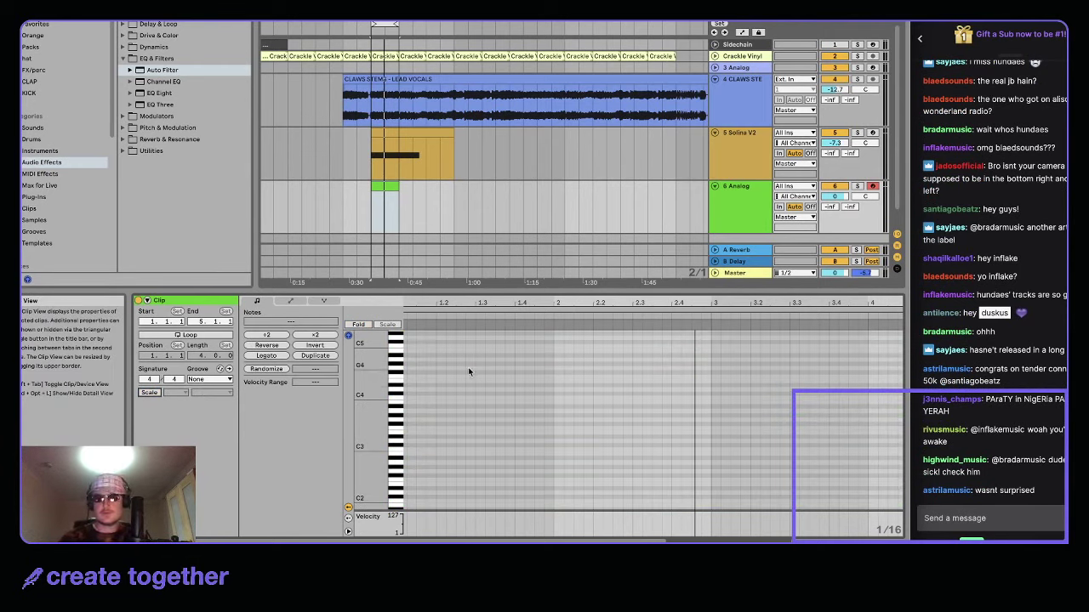
- Draw a note about three sixteenths long at the Analog clip's start, transpose it to D#3, and duplicate it into a row of six
{"action": "scroll", "coordinate": [417, 396], "scroll_direction": "down", "scroll_amount": 5}
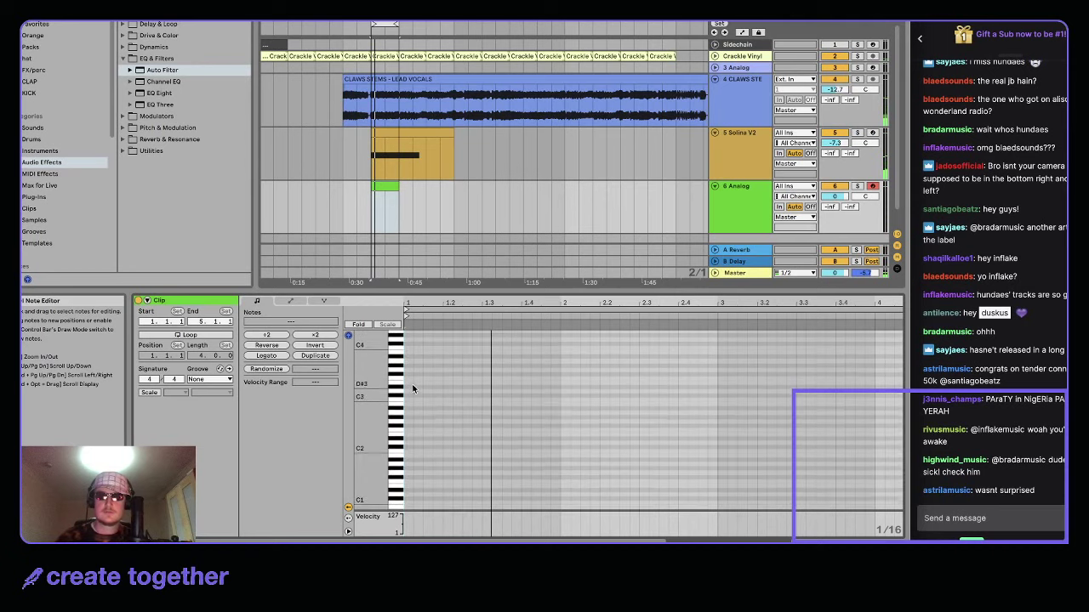
{"action": "left_click_drag", "start_coordinate": [408, 396], "coordinate": [433, 395]}
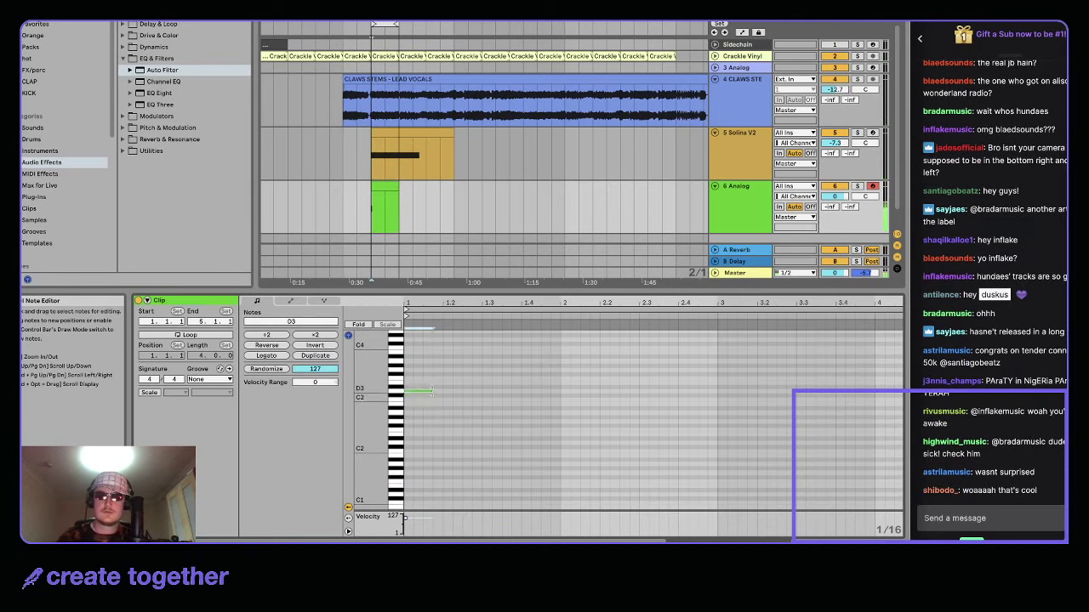
{"action": "key", "text": "space"}
{"action": "key", "text": "super+d"}
{"action": "key", "text": "super+d"}
{"action": "key", "text": "space"}
{"action": "key", "text": "space"}
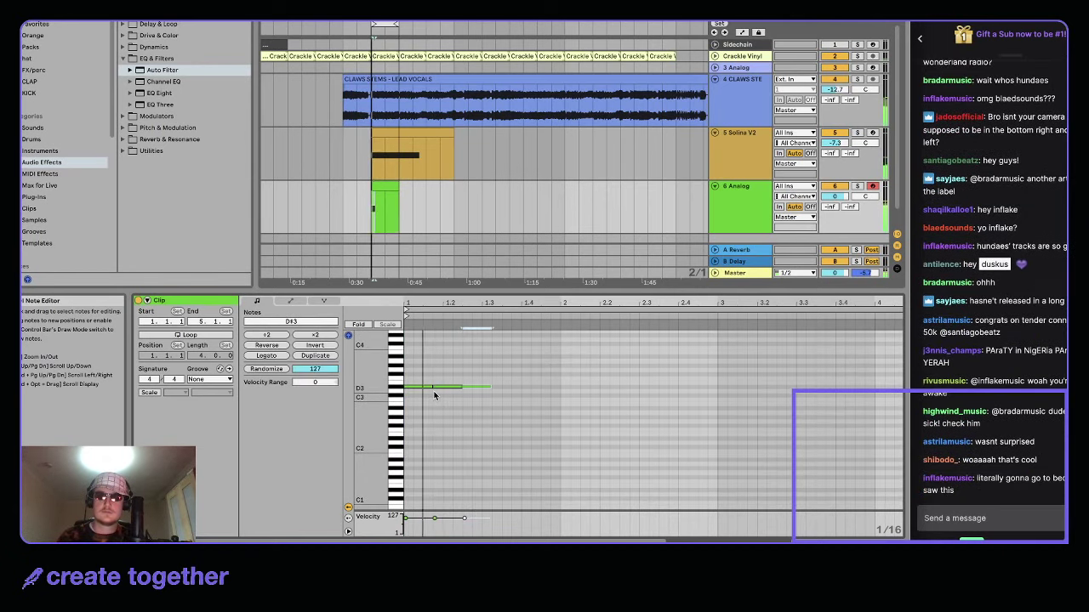
{"action": "key", "text": "super+d"}
{"action": "key", "text": "super+d"}
{"action": "key", "text": "super+d"}
{"action": "key", "text": "ctrl+d"}
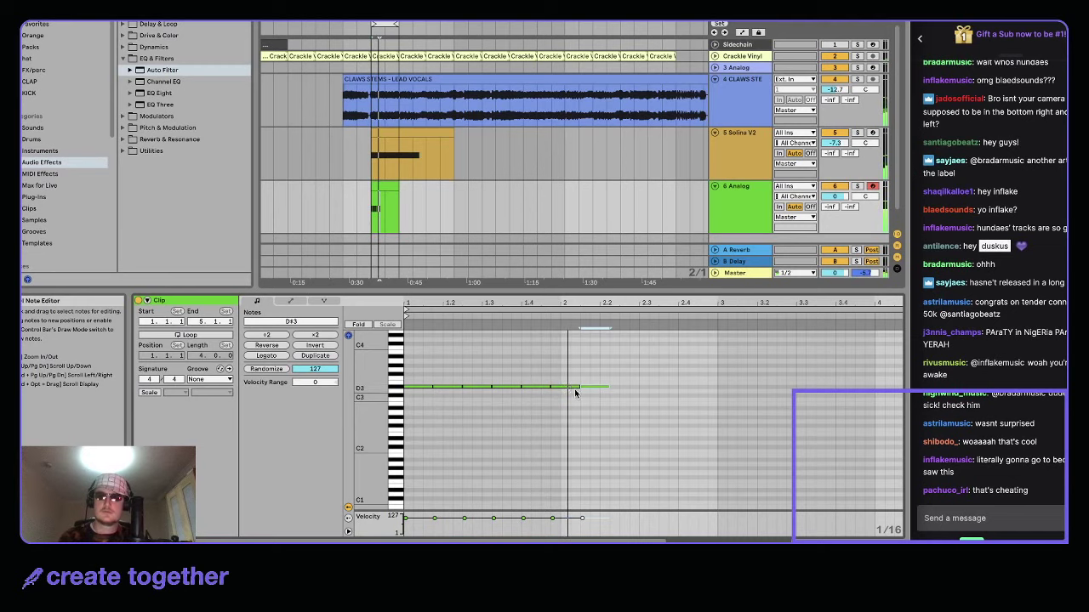
- Continue the Analog row after the six D#3 notes with five equally long D3 notes
{"action": "key", "text": "ctrl+d"}
{"action": "key", "text": "ctrl+d"}
{"action": "key", "text": "ctrl+d"}
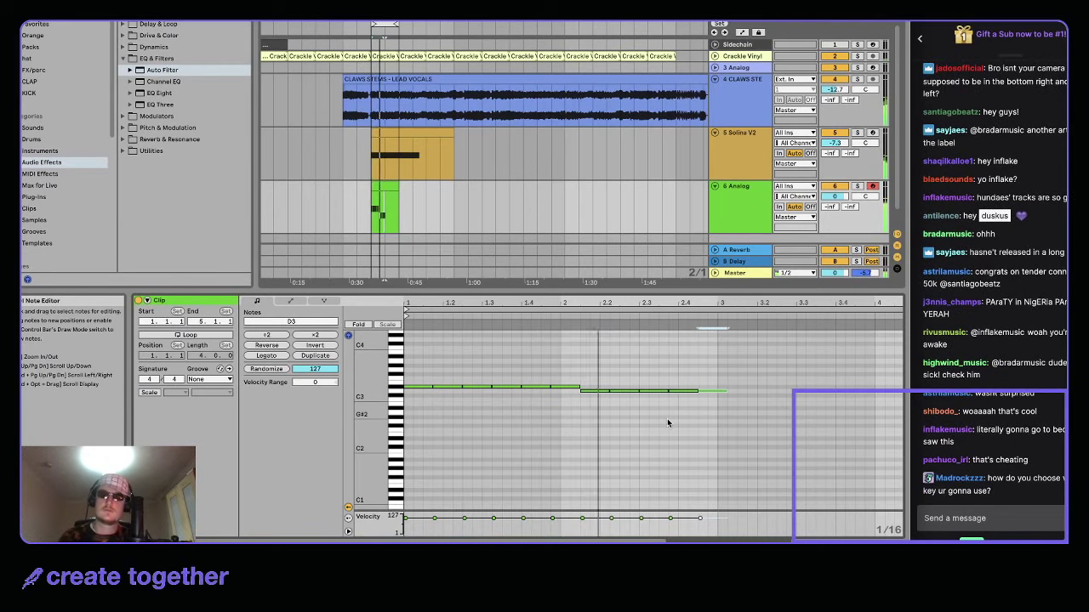
- Duplicate the last D3 note, move it to A#2 at the start of bar 3, and repeat it into six notes
{"action": "key", "text": "ctrl+d"}
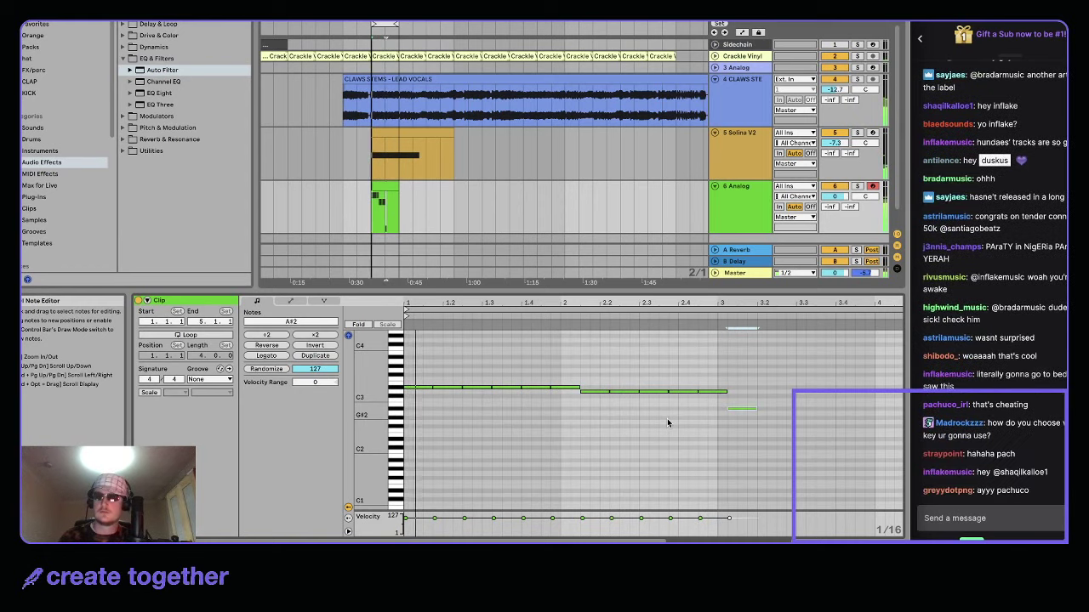
{"action": "key", "text": "Down"}
{"action": "key", "text": "Down"}
{"action": "key", "text": "Down"}
{"action": "key", "text": "Down"}
{"action": "key", "text": "minus"}
{"action": "key", "text": "Left"}
{"action": "key", "text": "ctrl+d"}
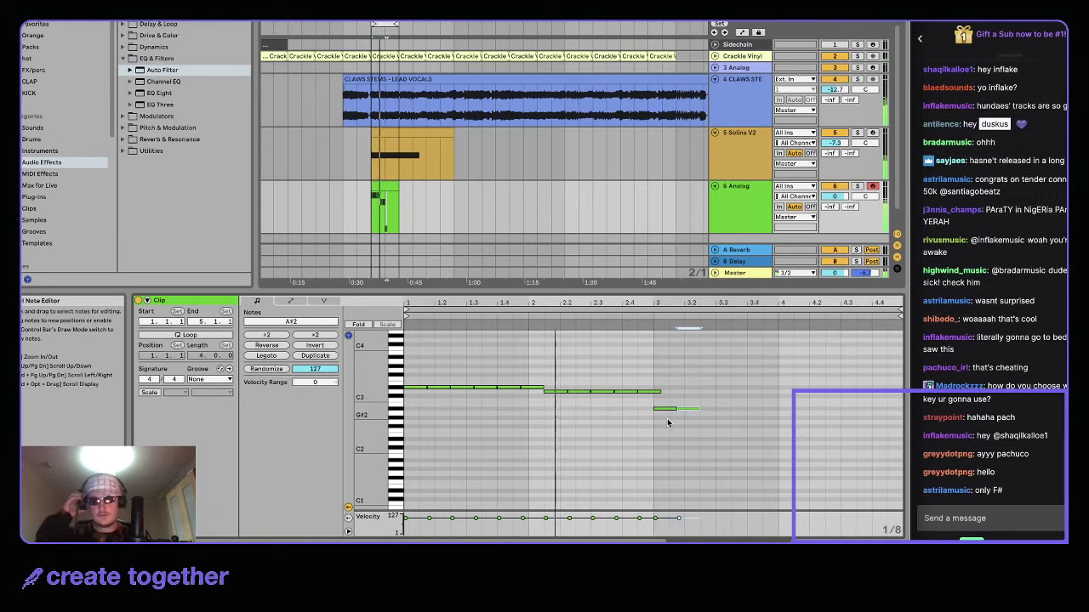
{"action": "key", "text": "ctrl+d"}
{"action": "key", "text": "ctrl+d"}
{"action": "key", "text": "ctrl+d"}
{"action": "key", "text": "ctrl+d"}
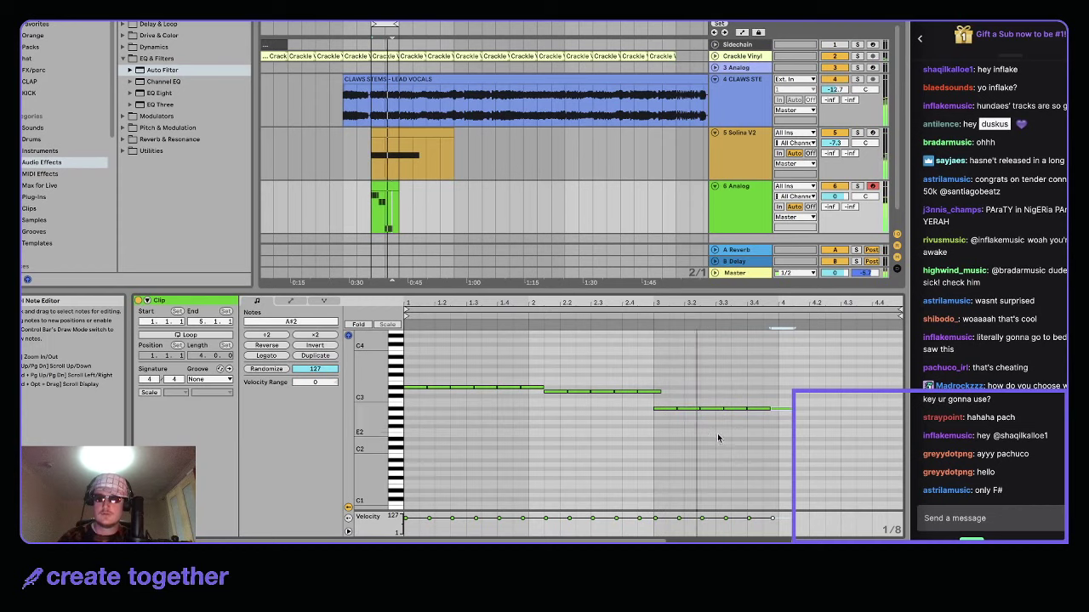
- Continue after the A#2 notes with five equally long A2 notes up to the end of the Analog clip
{"action": "key", "text": "ctrl+d"}
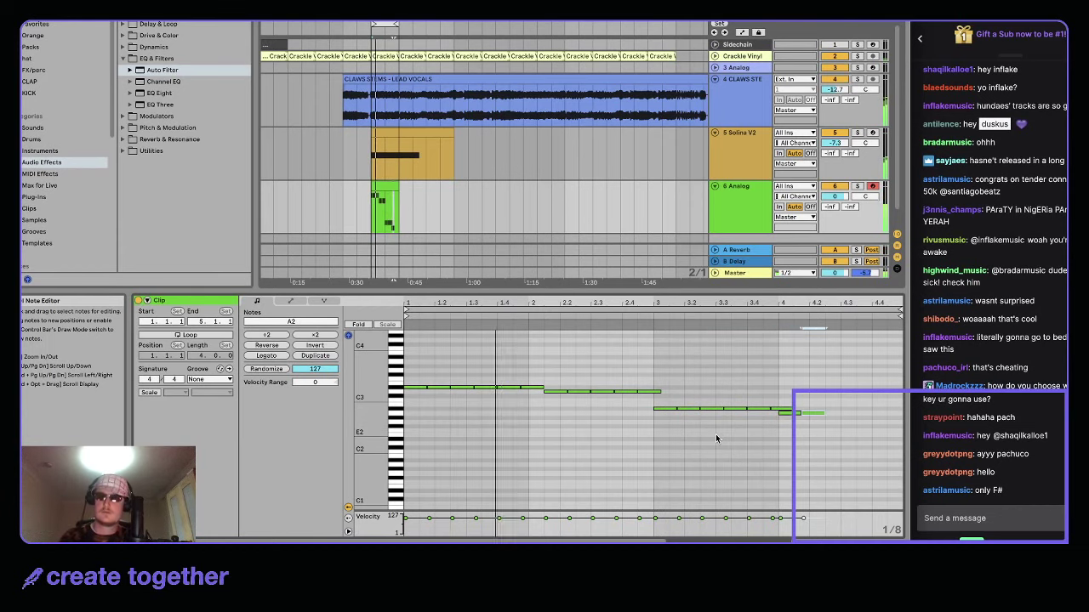
{"action": "key", "text": "ctrl+d"}
{"action": "key", "text": "ctrl+d"}
{"action": "key", "text": "ctrl+d"}
{"action": "key", "text": "ctrl+d"}
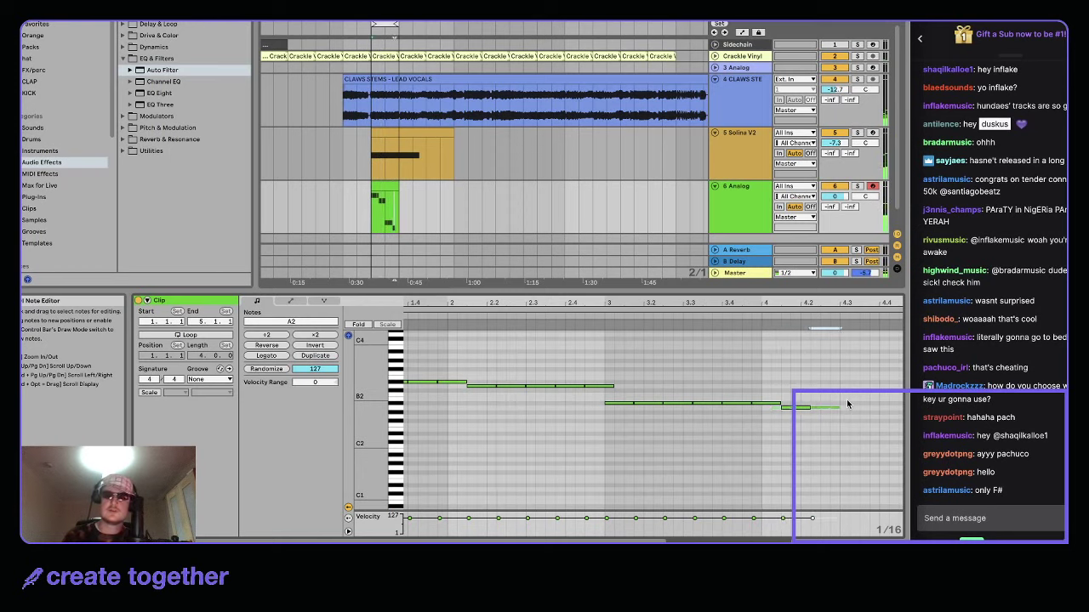
{"action": "key", "text": "ctrl+d"}
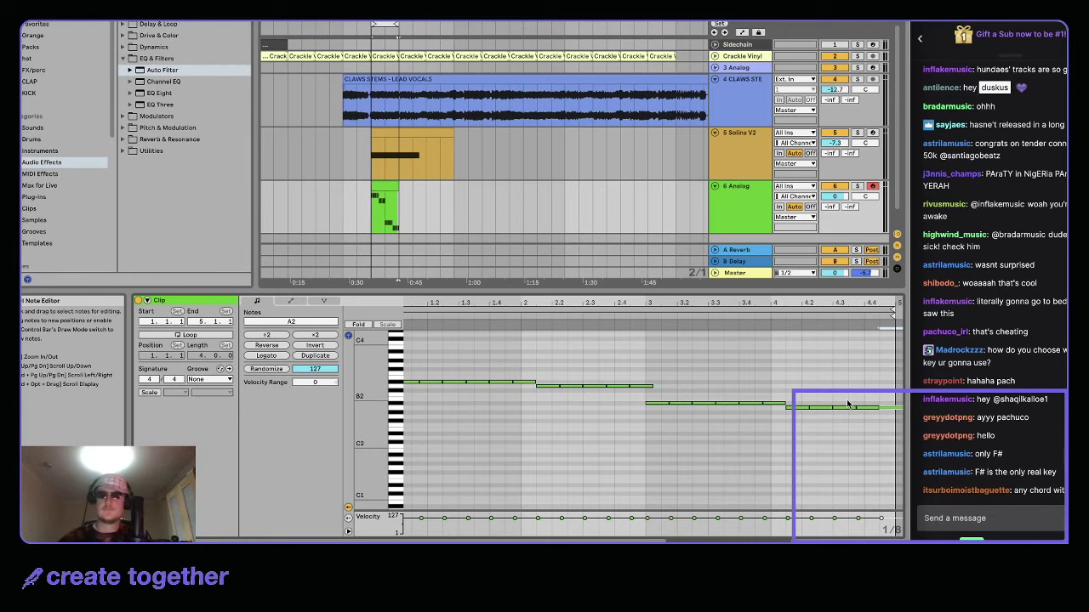
- Copy the six opening D#3 notes down to C2 as a bass layer
{"action": "scroll", "coordinate": [424, 440], "scroll_direction": "up", "scroll_amount": 3}
{"action": "left_click_drag", "start_coordinate": [413, 441], "coordinate": [530, 438]}
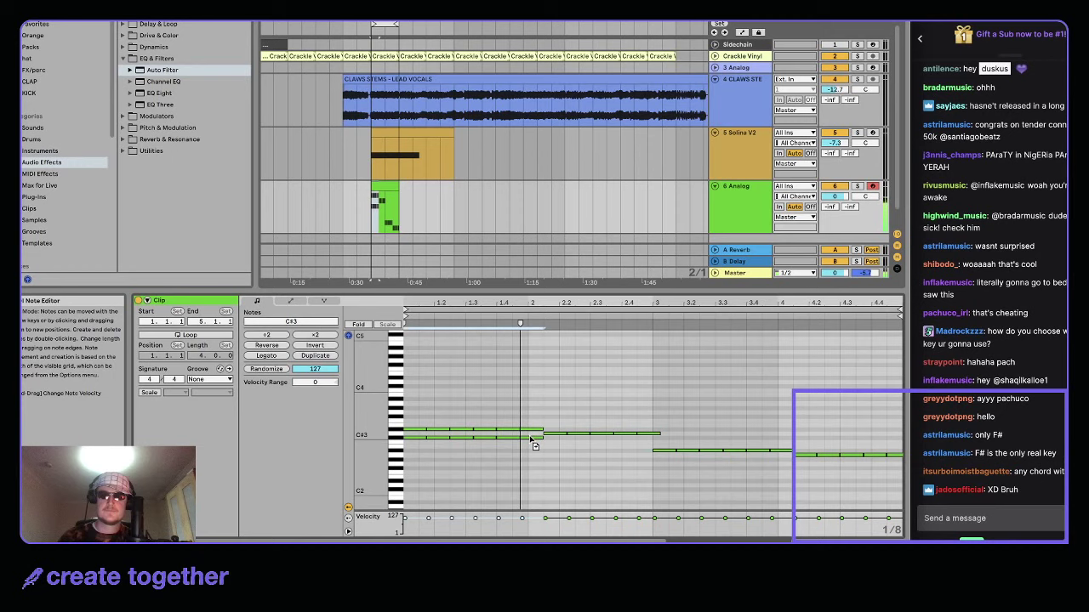
{"action": "key", "text": "Down"}
{"action": "key", "text": "shift+Down"}
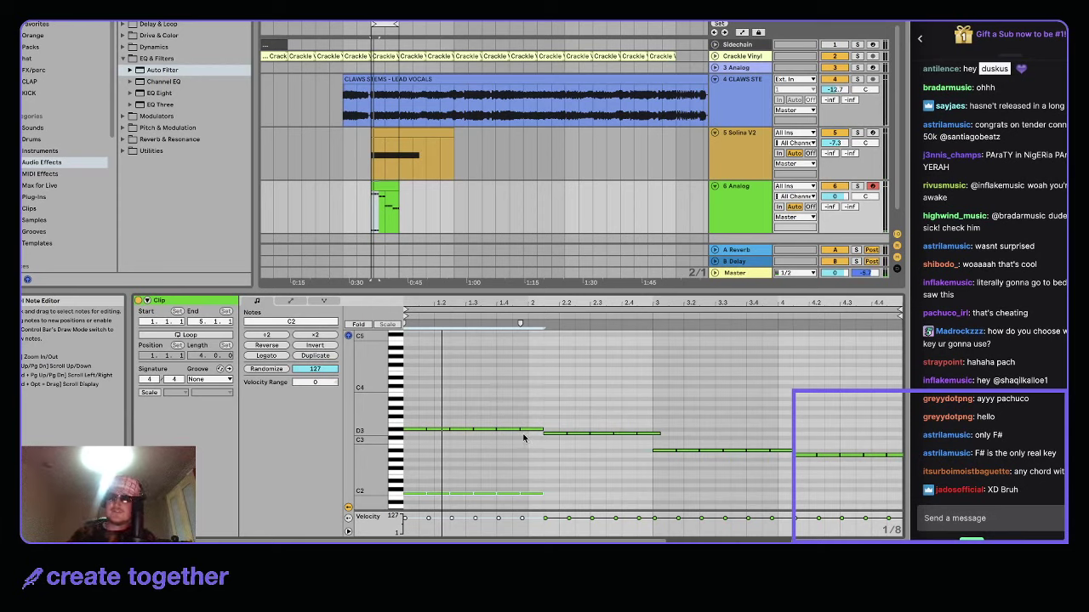
{"action": "left_click_drag", "start_coordinate": [407, 456], "coordinate": [510, 425]}
{"action": "left_click", "coordinate": [575, 391]}
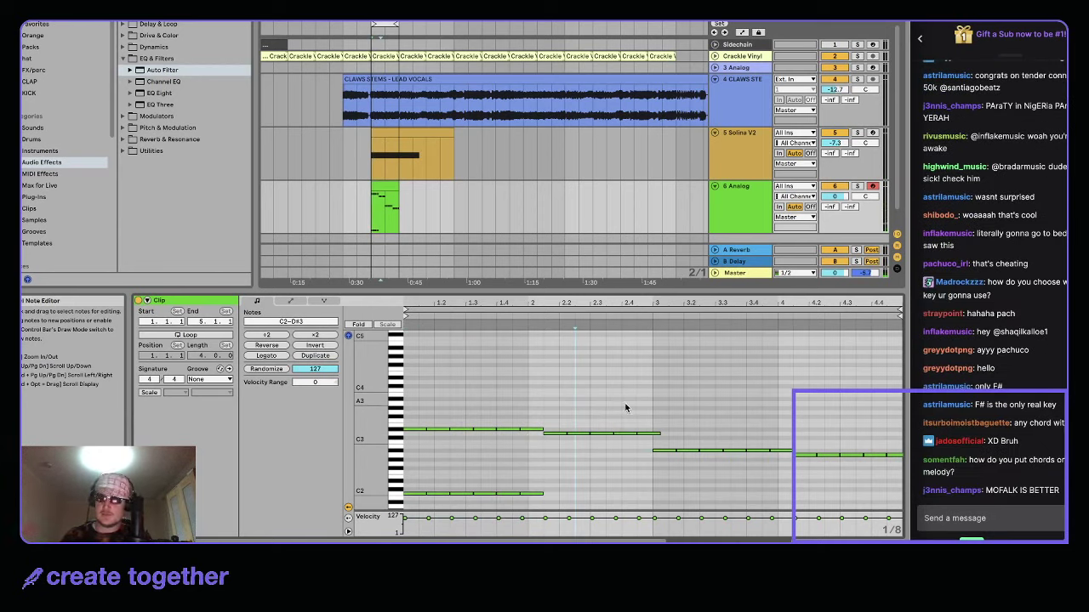
{"action": "scroll", "coordinate": [533, 479], "scroll_direction": "down", "scroll_amount": 1}
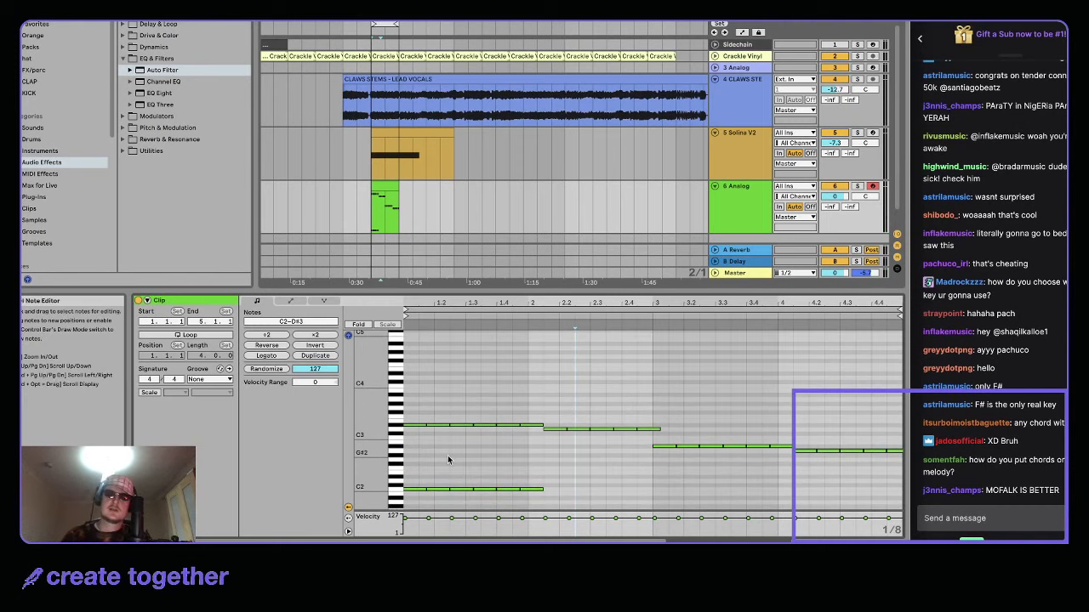
{"action": "scroll", "coordinate": [448, 455], "scroll_direction": "down", "scroll_amount": 1}
{"action": "scroll", "coordinate": [447, 454], "scroll_direction": "down", "scroll_amount": 1}
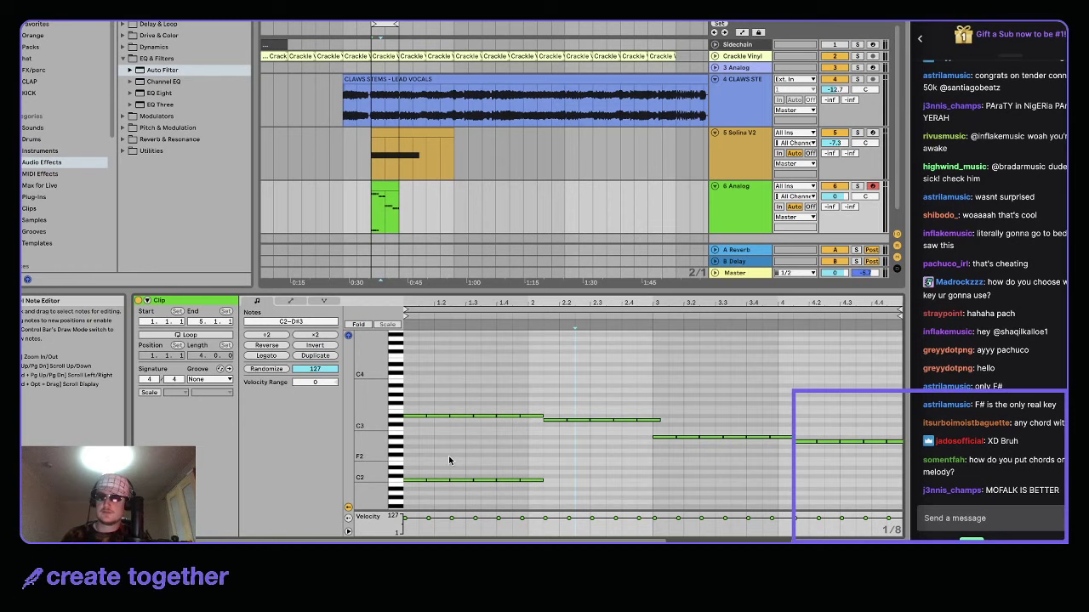
{"action": "scroll", "coordinate": [448, 460], "scroll_direction": "down", "scroll_amount": 1}
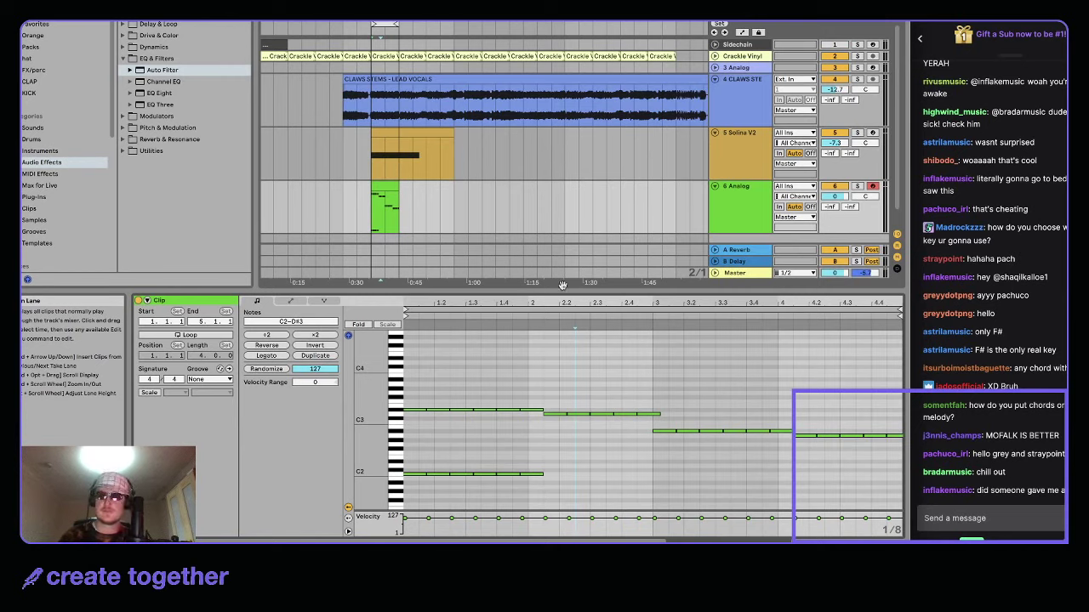
- Duplicate the C2 bass notes so they follow the originals, lower the copies to A#1, and play the result
{"action": "left_click_drag", "start_coordinate": [417, 451], "coordinate": [317, 464]}
{"action": "key", "text": "super+d"}
{"action": "key", "text": "Down"}
{"action": "key", "text": "Left"}
{"action": "key", "text": "Down"}
{"action": "key", "text": "space"}
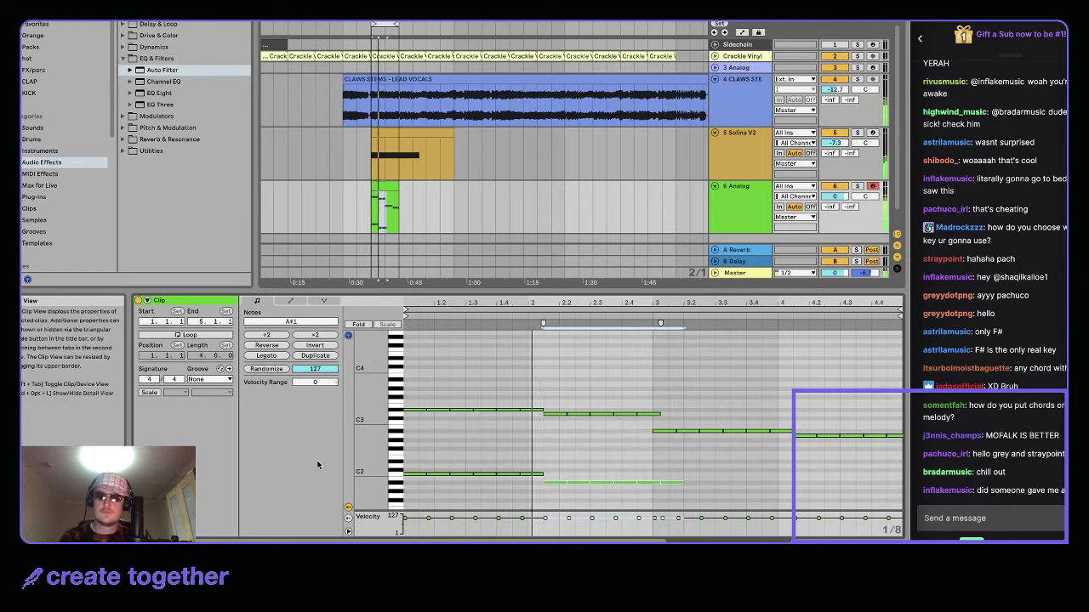
- Move the last A#1 bass note to G1 at the start of bar 3 and repeat it into six notes
{"action": "left_click", "coordinate": [674, 467]}
{"action": "left_click", "coordinate": [675, 483]}
{"action": "key", "text": "Left"}
{"action": "key", "text": "Down"}
{"action": "key", "text": "Down"}
{"action": "key", "text": "Down"}
{"action": "key", "text": "super+d"}
{"action": "key", "text": "super+d"}
{"action": "key", "text": "super+d"}
{"action": "key", "text": "super+d"}
{"action": "key", "text": "super+d"}
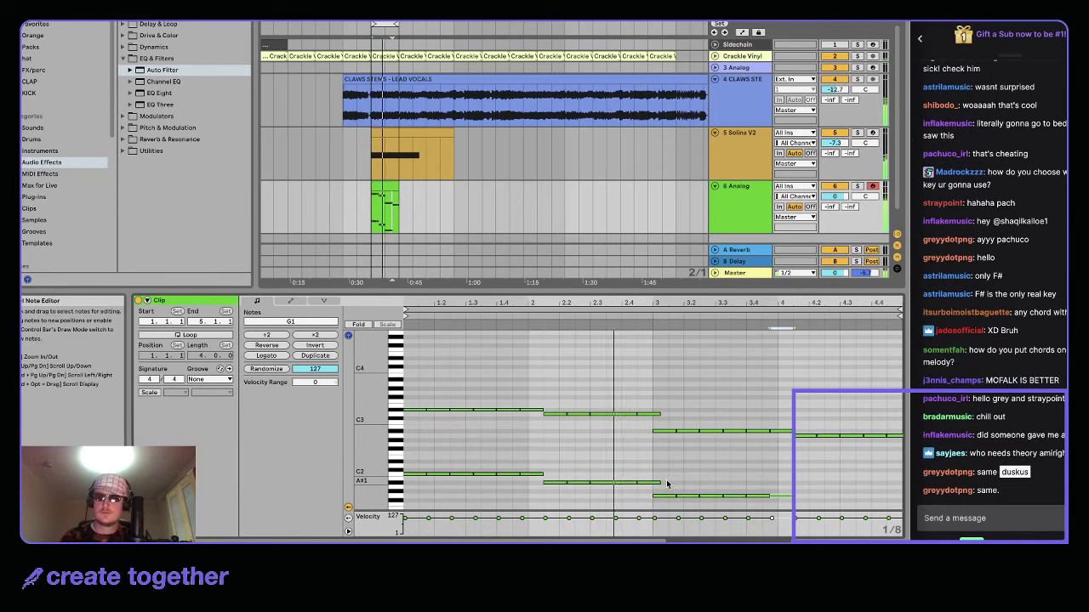
- Continue the bass layer after the G1 notes with five F1 notes up to the end of the Analog clip
{"action": "key", "text": "super+d"}
{"action": "key", "text": "Down"}
{"action": "key", "text": "super+d"}
{"action": "key", "text": "super+d"}
{"action": "key", "text": "super+d"}
{"action": "key", "text": "Down"}
{"action": "key", "text": "Down"}
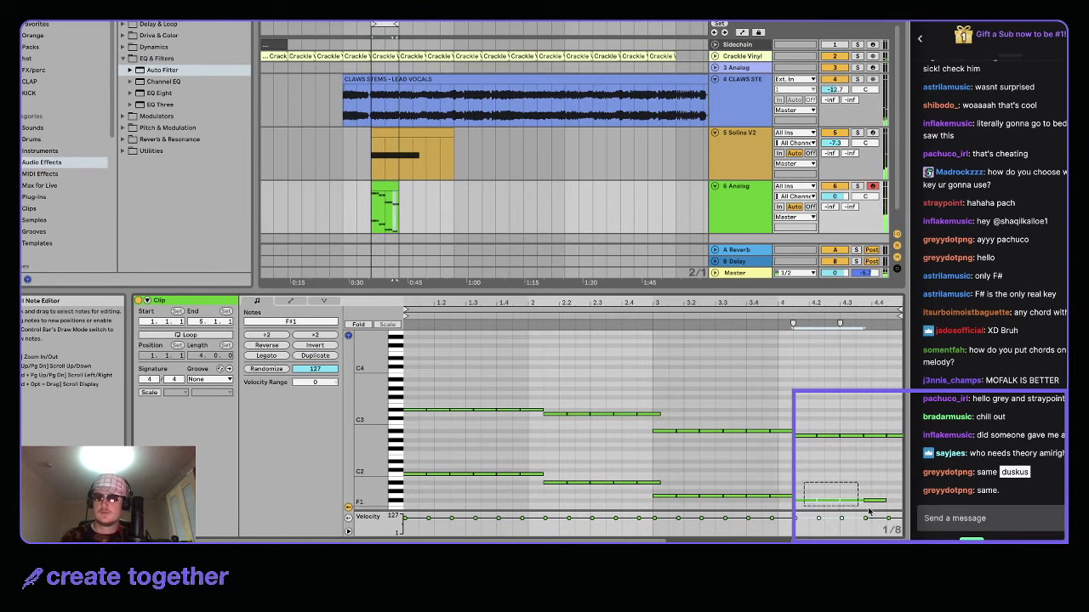
{"action": "key", "text": "Up"}
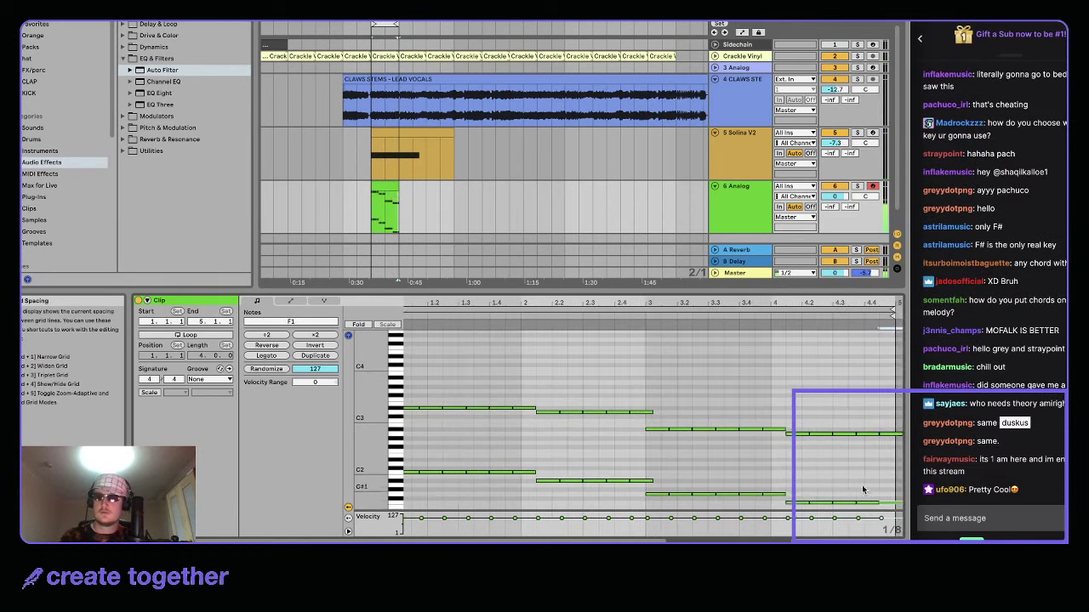
{"action": "scroll", "coordinate": [863, 485], "scroll_direction": "up", "scroll_amount": 2}
{"action": "scroll", "coordinate": [526, 464], "scroll_direction": "down", "scroll_amount": 2}
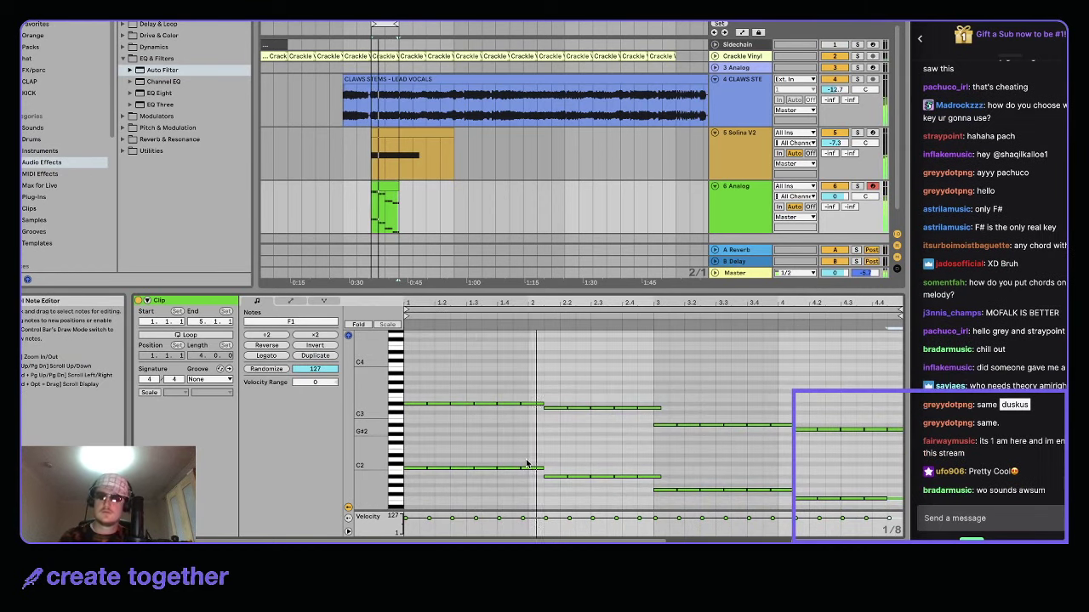
- Extend the arrangement loop well past the Analog clip and duplicate that clip directly after itself
{"action": "left_click", "coordinate": [386, 183]}
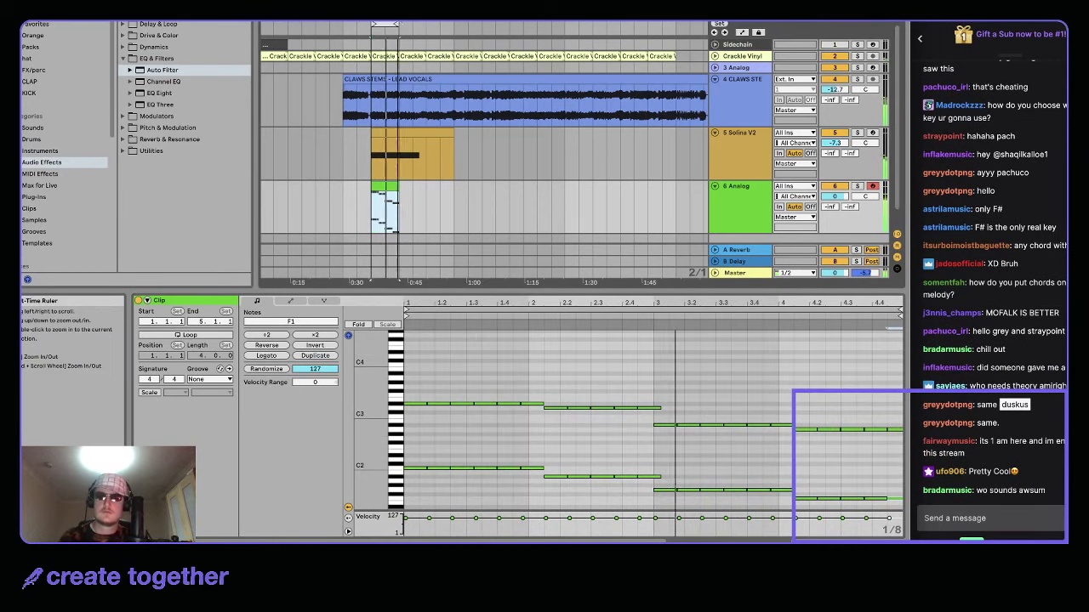
{"action": "left_click_drag", "start_coordinate": [398, 24], "coordinate": [495, 24]}
{"action": "left_click", "coordinate": [389, 185]}
{"action": "key", "text": "super+d"}
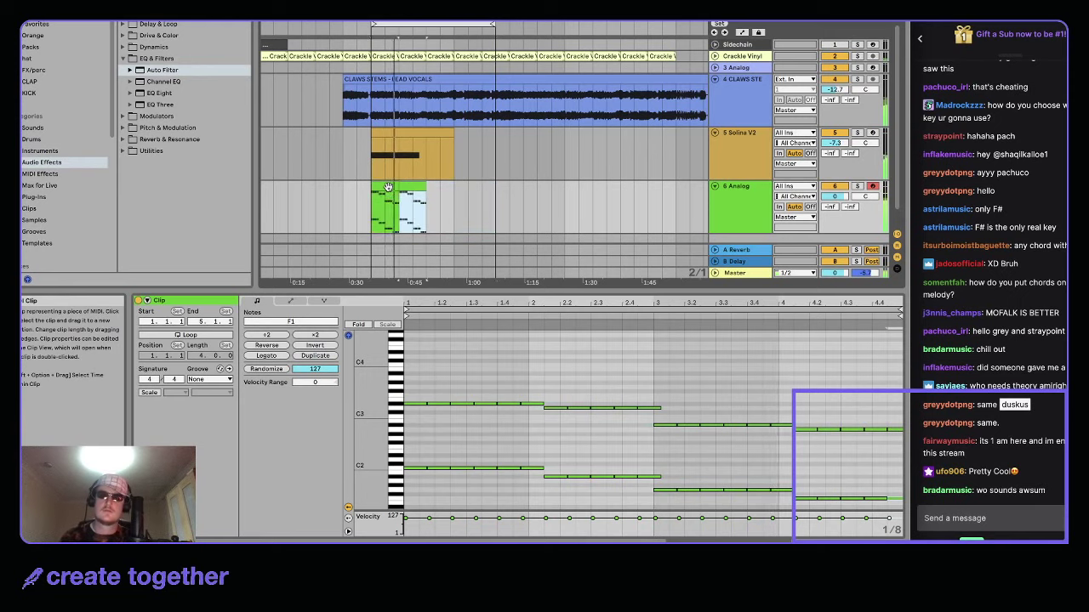
- In the duplicated Analog clip, raise the bar 3 upper notes to C3 and their bass notes to A1
{"action": "left_click", "coordinate": [389, 185], "text": "shift"}
{"action": "left_click", "coordinate": [411, 186]}
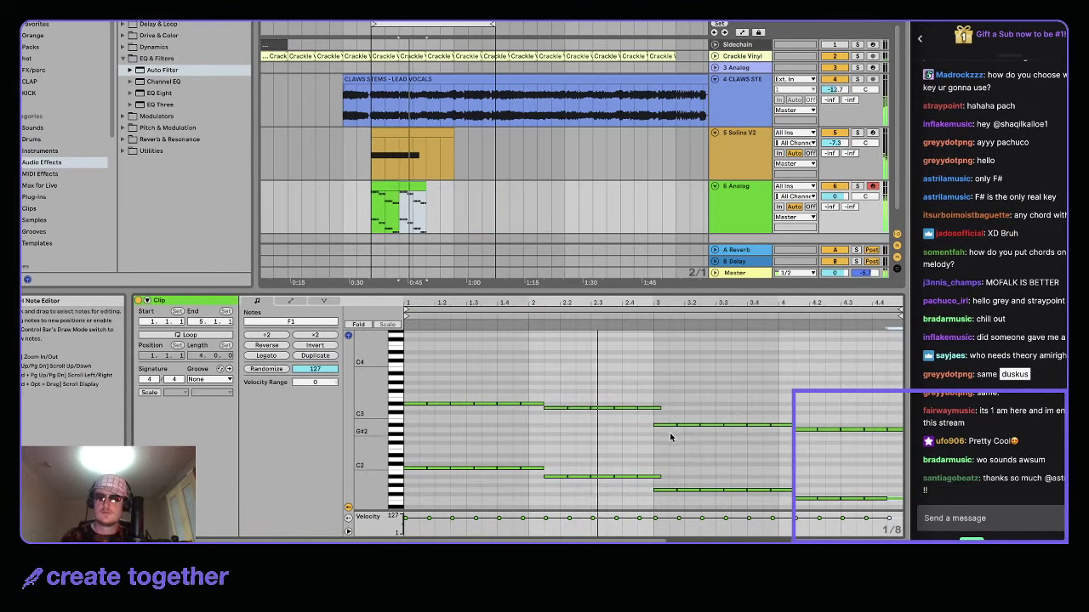
{"action": "left_click", "coordinate": [778, 423]}
{"action": "left_click_drag", "start_coordinate": [660, 477], "coordinate": [810, 481]}
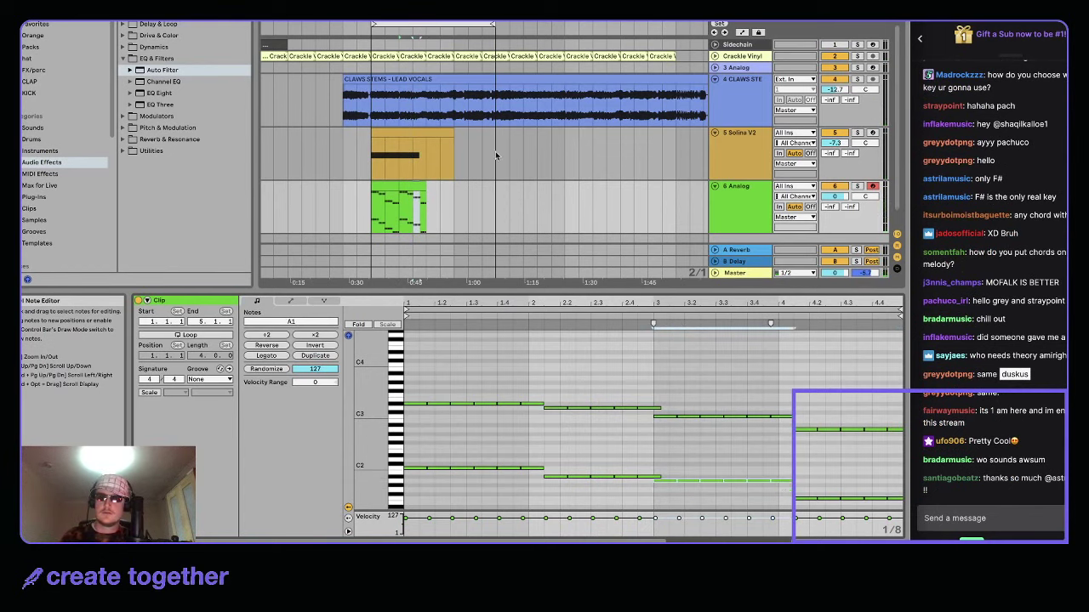
- In the first Analog clip, raise the first two bar 4 note pairs to A#2 and G1
{"action": "left_click", "coordinate": [383, 184]}
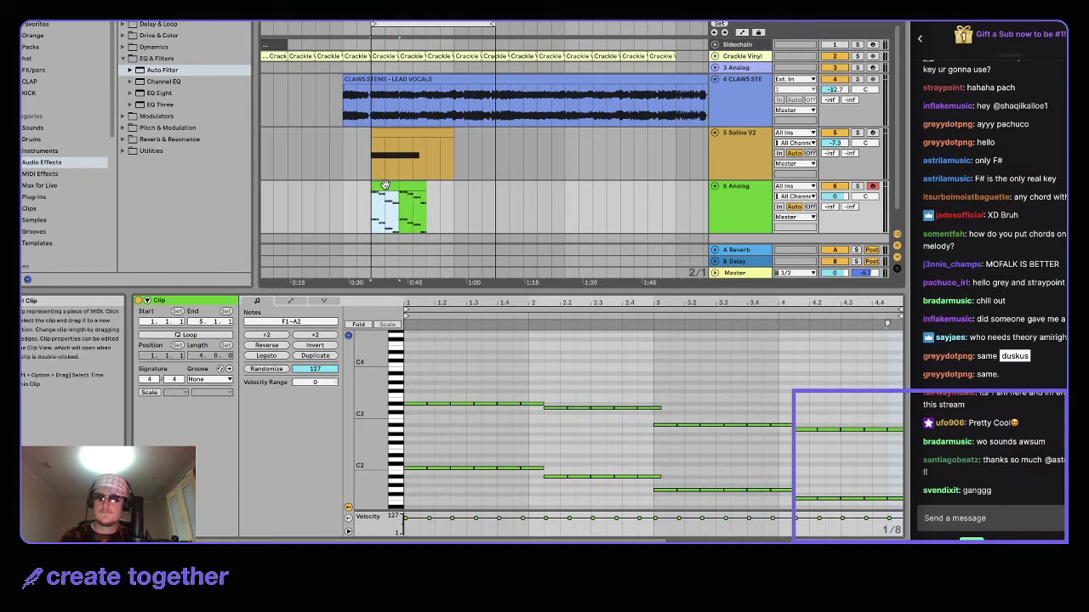
{"action": "left_click", "coordinate": [806, 424]}
{"action": "key", "text": "Up"}
{"action": "key", "text": "Up"}
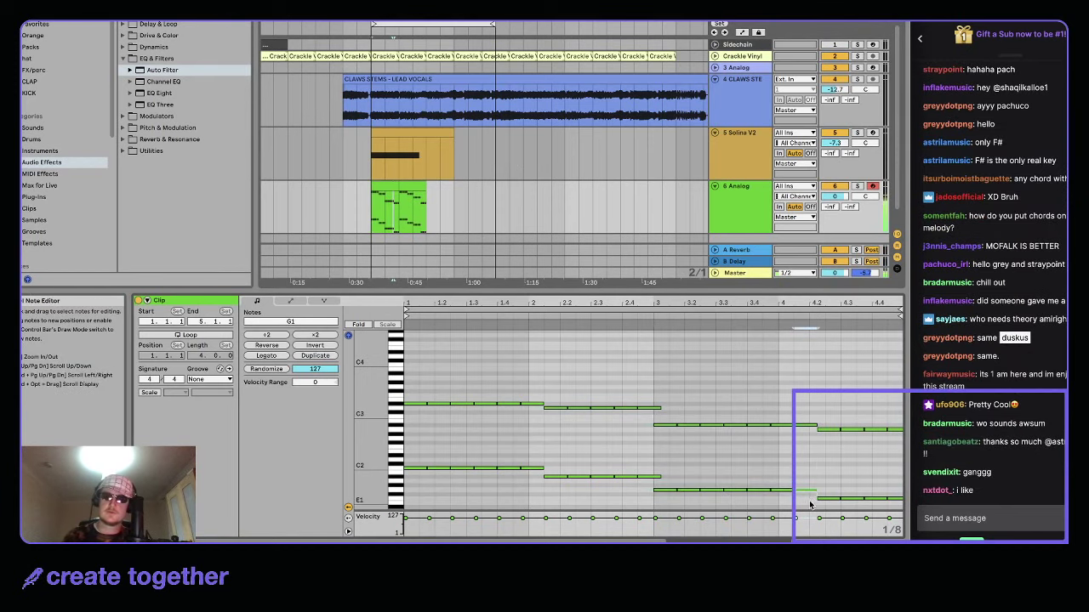
{"action": "key", "text": "Up"}
{"action": "key", "text": "Up"}
{"action": "key", "text": "Up"}
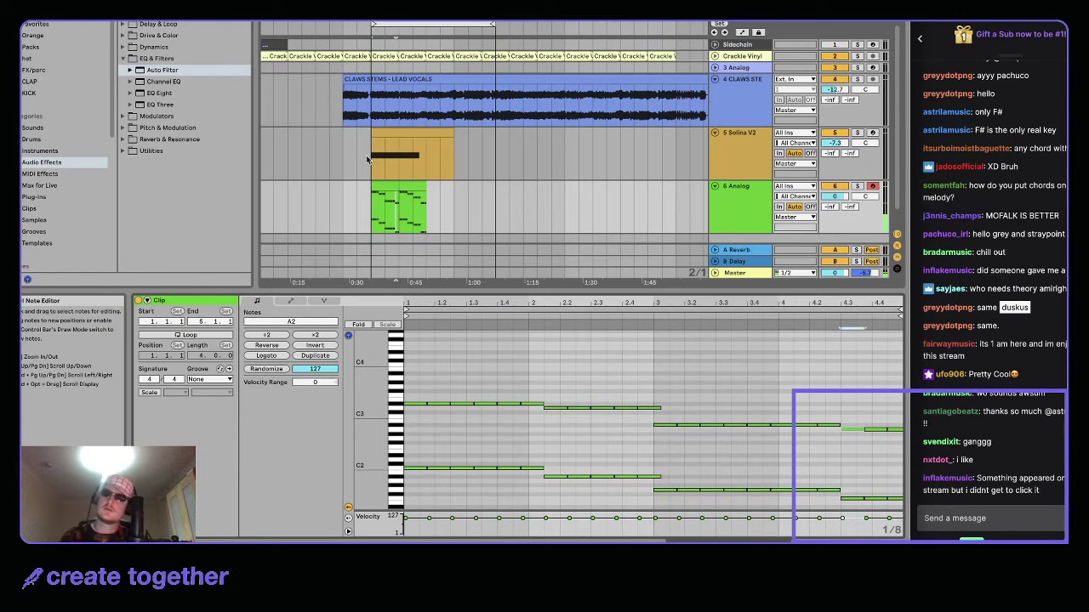
- Fit the loop to the two Analog clips, play them, and consolidate them into one eight-bar clip
{"action": "left_click", "coordinate": [412, 189]}
{"action": "key", "text": "space"}
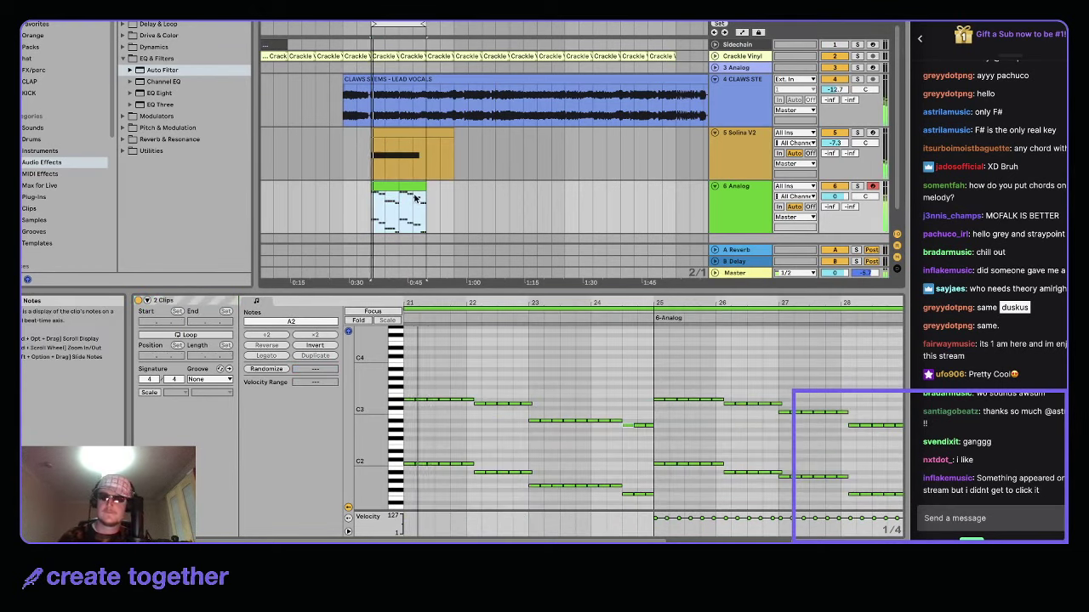
{"action": "key", "text": "super+j"}
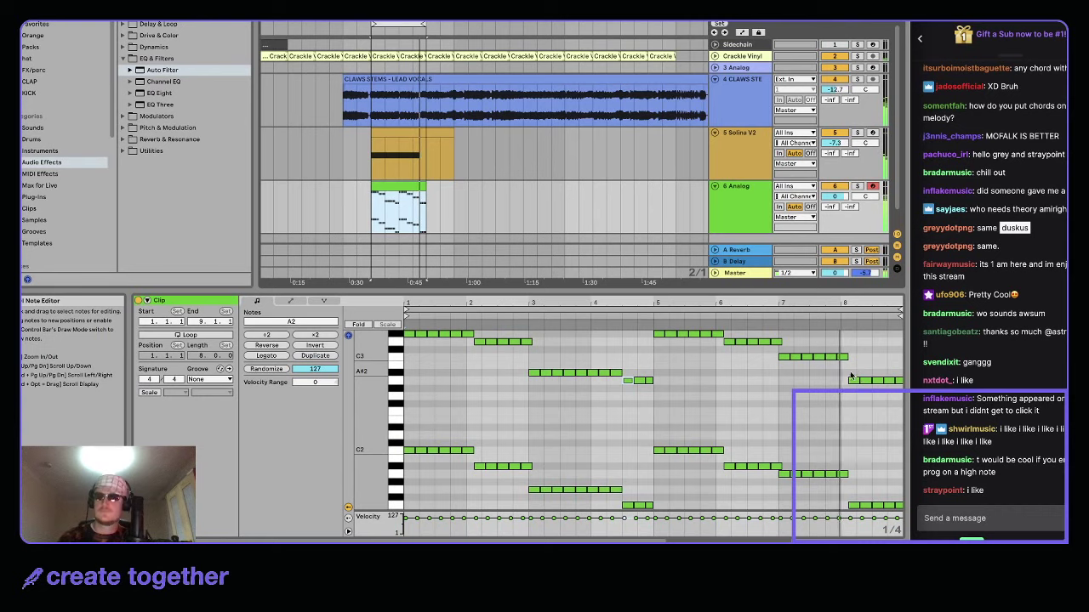
- Delete the A2 and F1 notes in the last bar and repeat the C3 and A1 notes in their place
{"action": "key", "text": "space"}
{"action": "left_click_drag", "start_coordinate": [851, 368], "coordinate": [829, 323]}
{"action": "key", "text": "Delete"}
{"action": "key", "text": "super+d"}
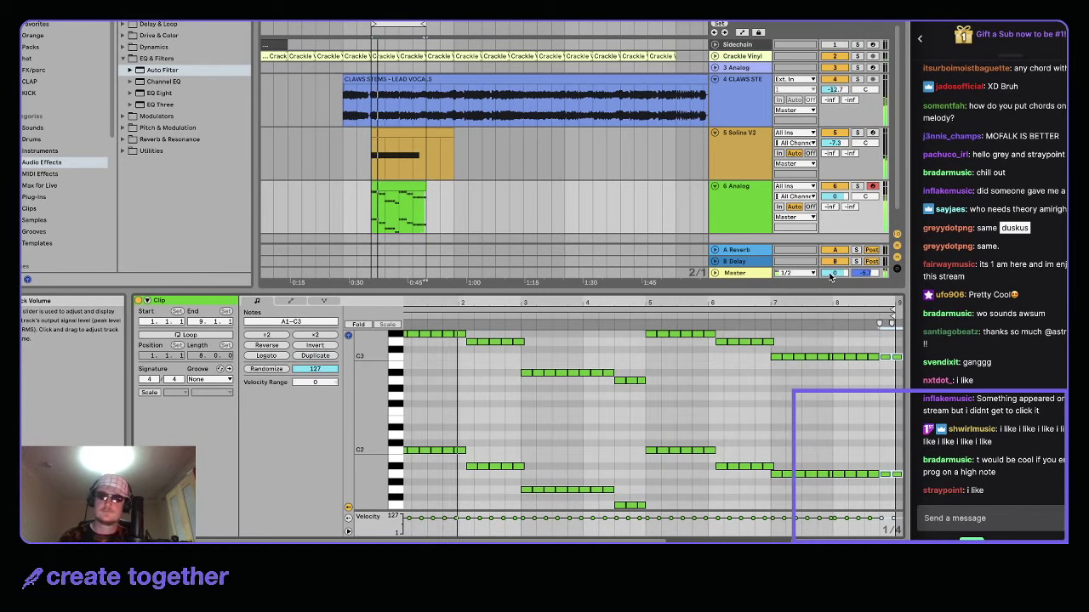
- Even out the C3 and A1 notes around bar 8, lengthening the short pair and filling the gap
{"action": "scroll", "coordinate": [862, 448], "scroll_direction": "up", "scroll_amount": 3}
{"action": "scroll", "coordinate": [821, 492], "scroll_direction": "down", "scroll_amount": 3}
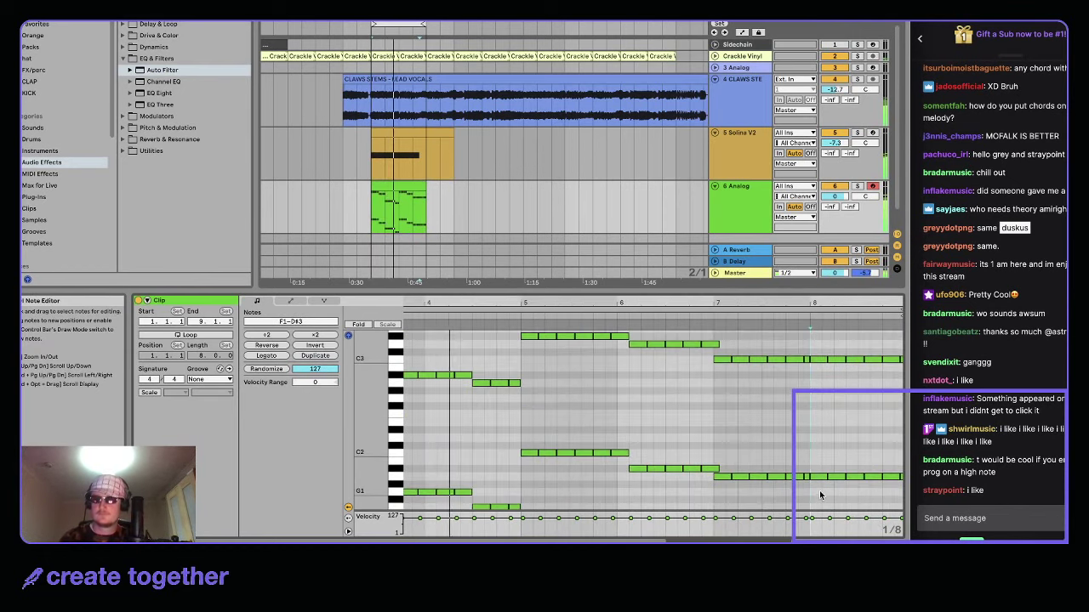
{"action": "scroll", "coordinate": [818, 494], "scroll_direction": "up", "scroll_amount": 3}
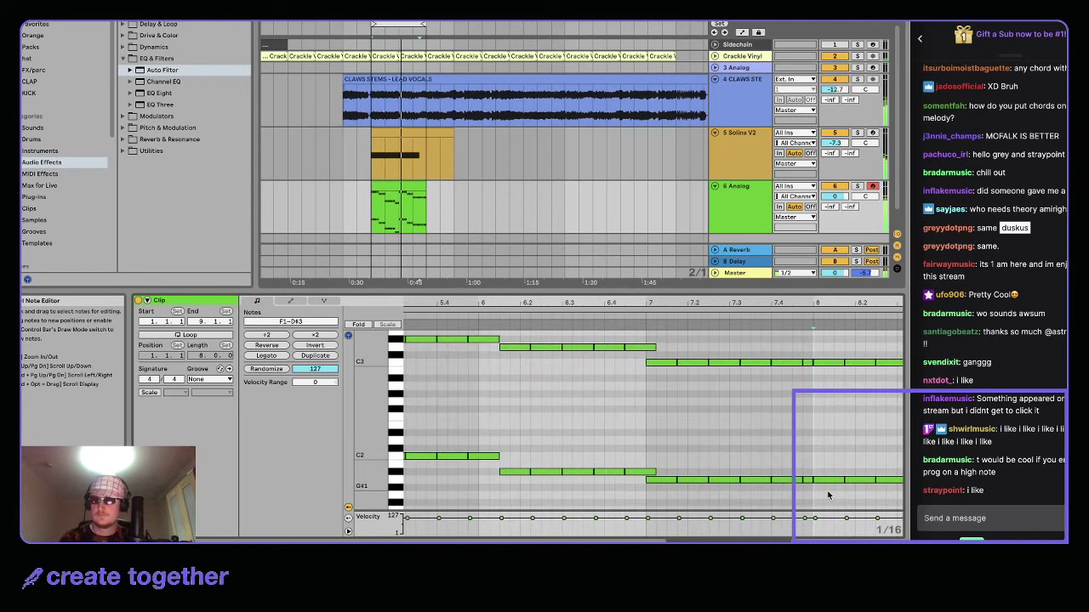
{"action": "scroll", "coordinate": [782, 413], "scroll_direction": "down", "scroll_amount": 3}
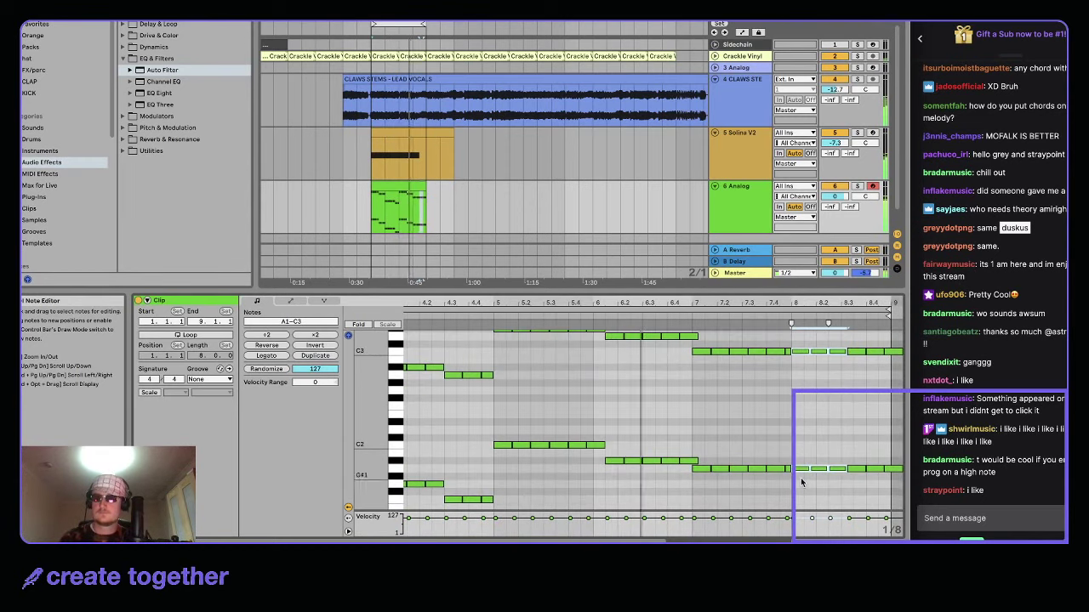
{"action": "scroll", "coordinate": [774, 468], "scroll_direction": "up", "scroll_amount": 4}
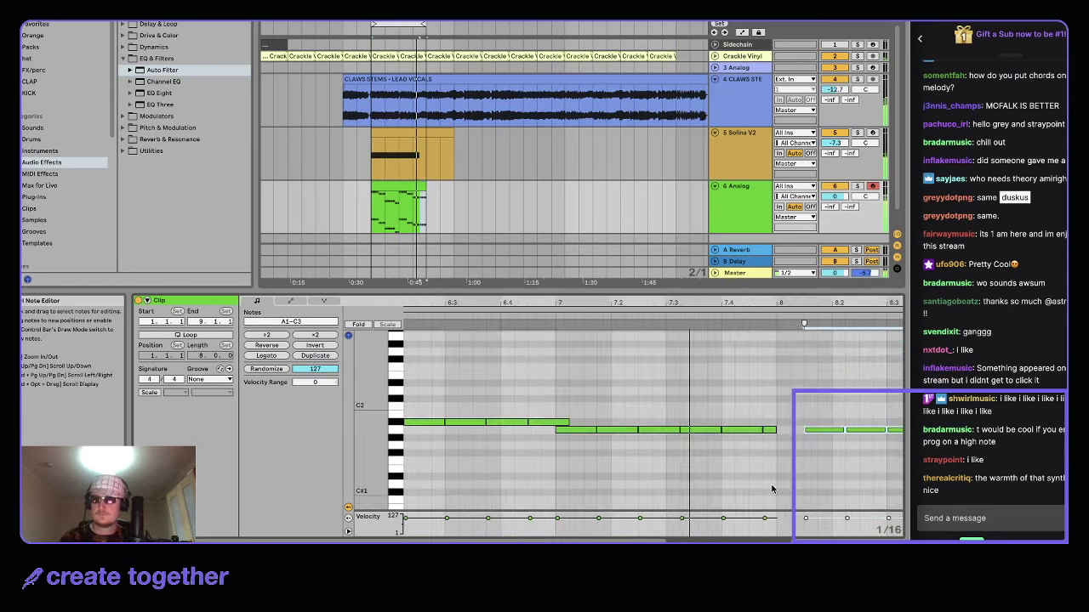
{"action": "left_click_drag", "start_coordinate": [772, 362], "coordinate": [781, 363]}
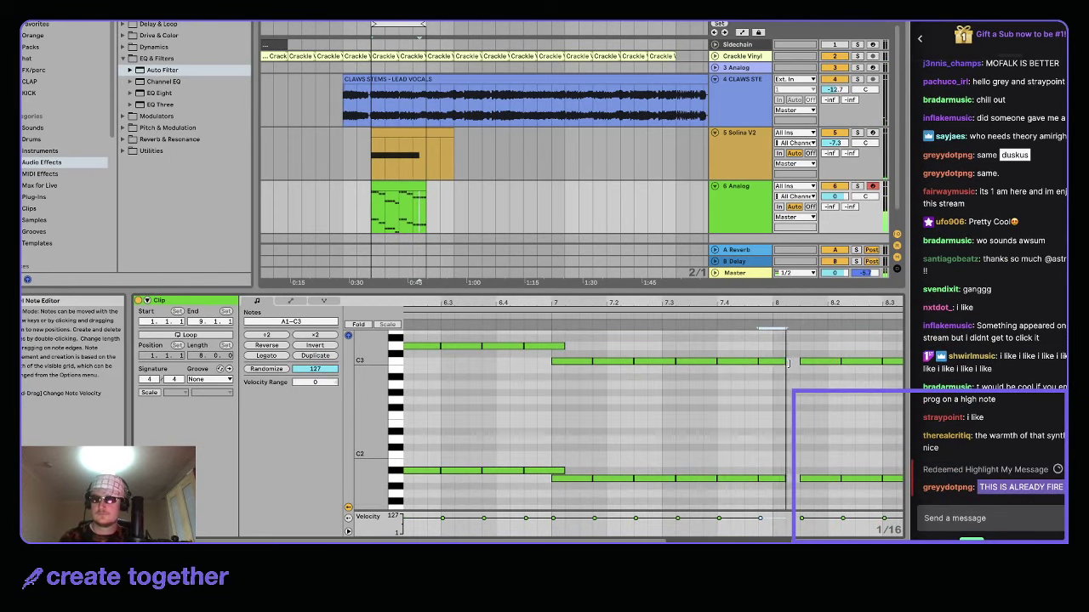
{"action": "scroll", "coordinate": [793, 365], "scroll_direction": "down", "scroll_amount": 3}
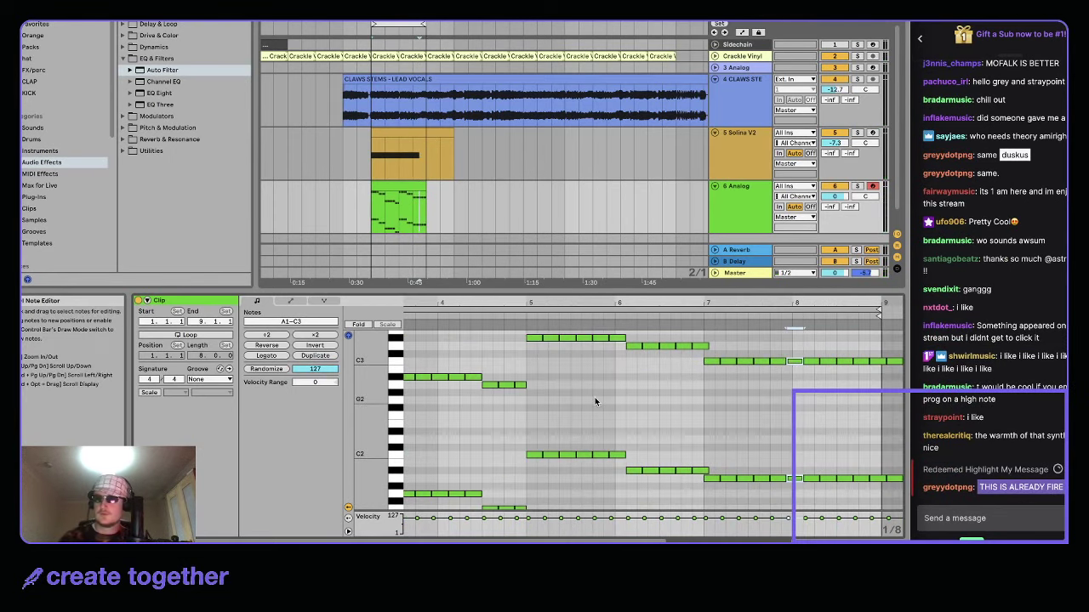
- Repeat the six opening D#3 notes across the following bars of the Analog clip as a constant upper row
{"action": "scroll", "coordinate": [594, 397], "scroll_direction": "left", "scroll_amount": 5}
{"action": "scroll", "coordinate": [459, 394], "scroll_direction": "left", "scroll_amount": 3}
{"action": "scroll", "coordinate": [458, 394], "scroll_direction": "up", "scroll_amount": 2}
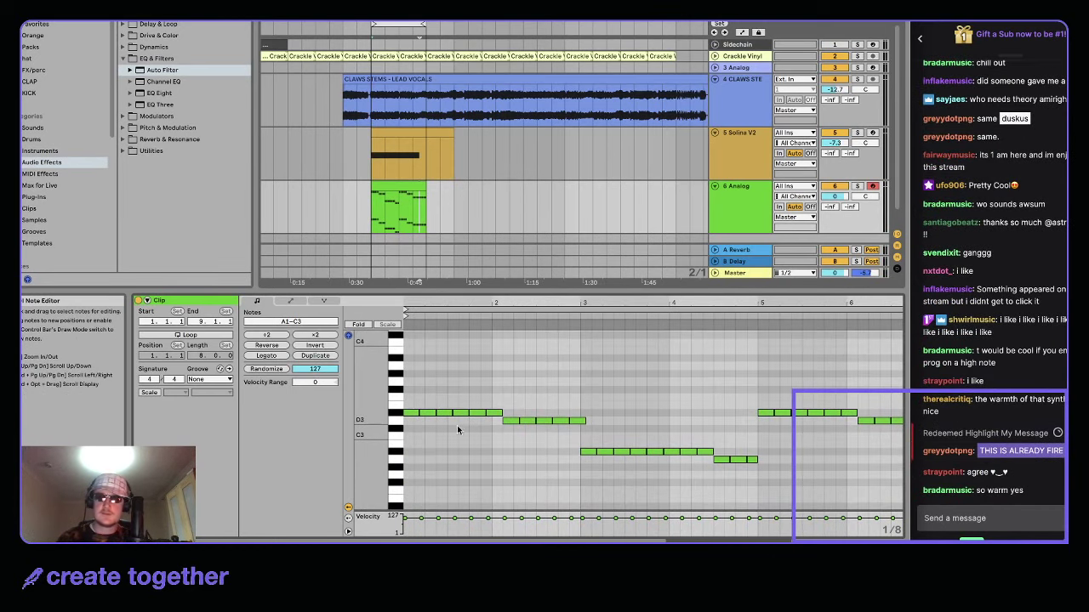
{"action": "left_click", "coordinate": [417, 423]}
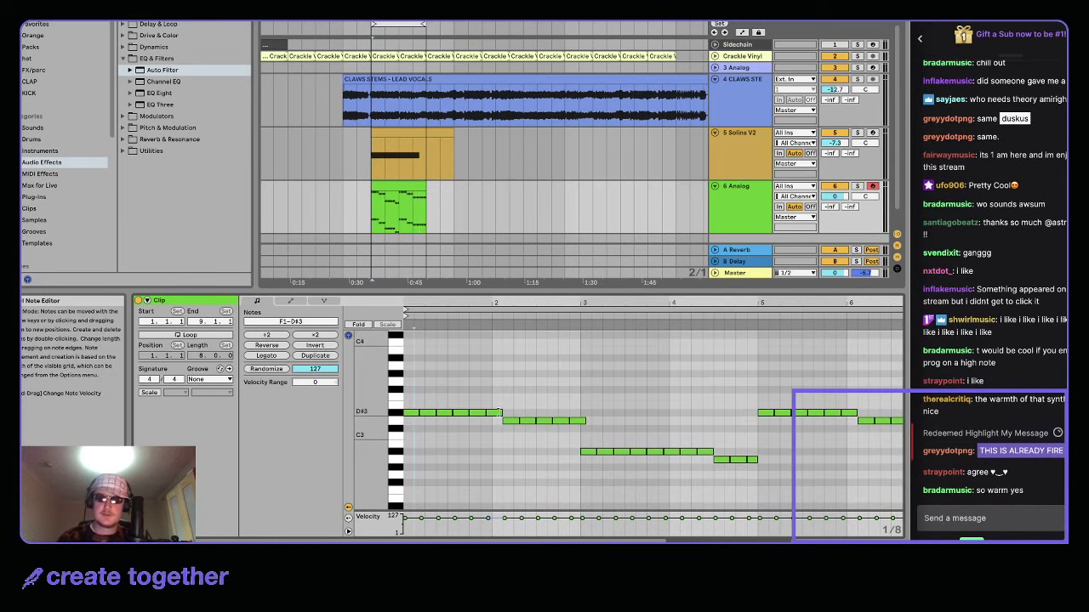
{"action": "left_click_drag", "start_coordinate": [524, 417], "coordinate": [404, 403]}
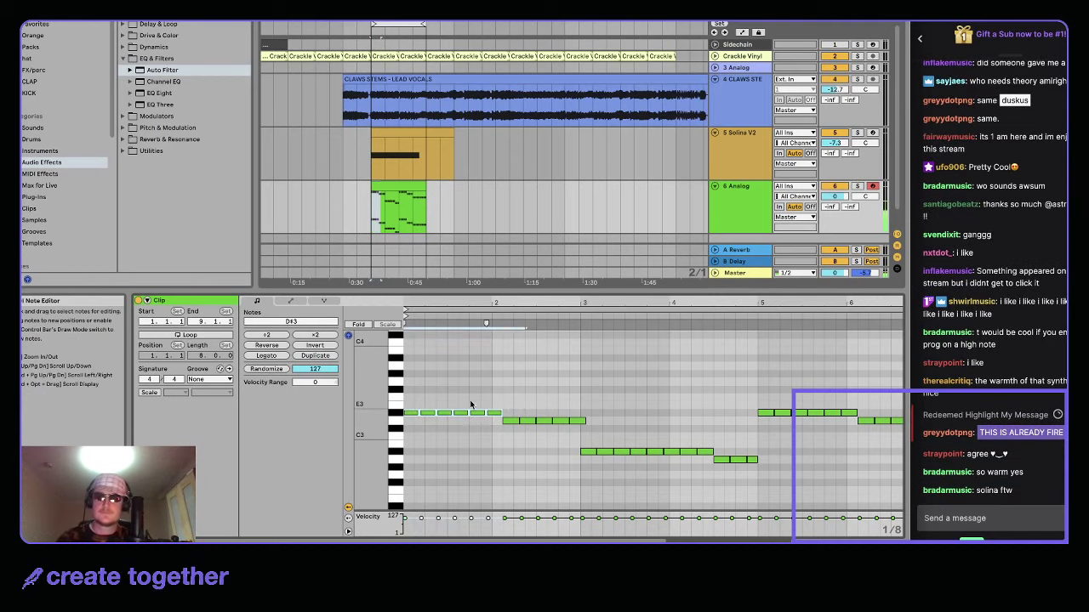
{"action": "scroll", "coordinate": [462, 403], "scroll_direction": "down", "scroll_amount": 3}
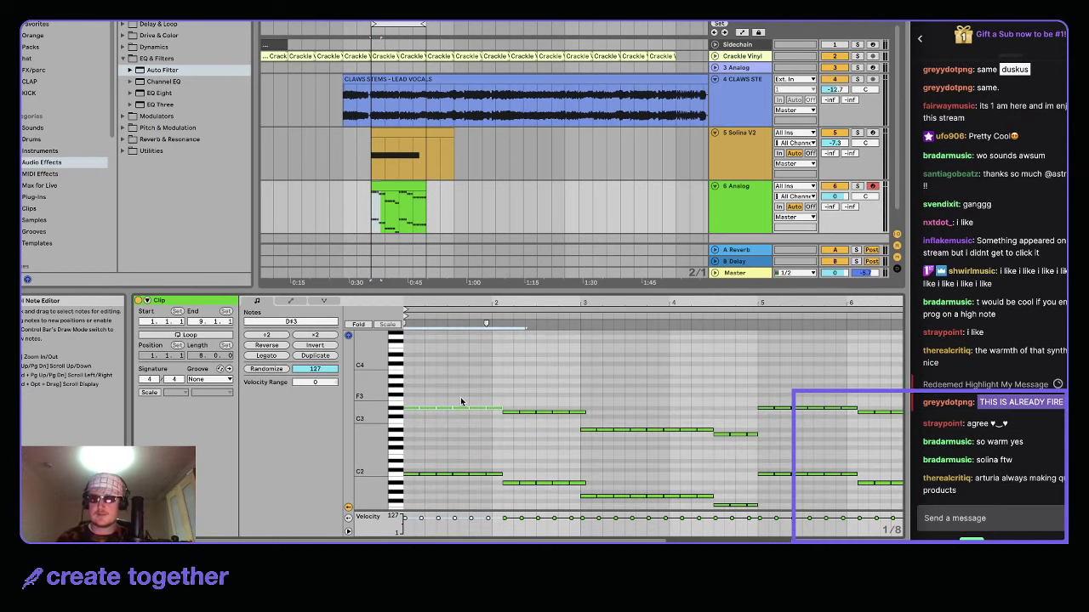
{"action": "left_click_drag", "start_coordinate": [407, 402], "coordinate": [490, 406]}
{"action": "key", "text": "super+d"}
{"action": "key", "text": "super+d"}
{"action": "key", "text": "super+d"}
{"action": "key", "text": "super+d"}
{"action": "left_click_drag", "start_coordinate": [504, 415], "coordinate": [649, 406]}
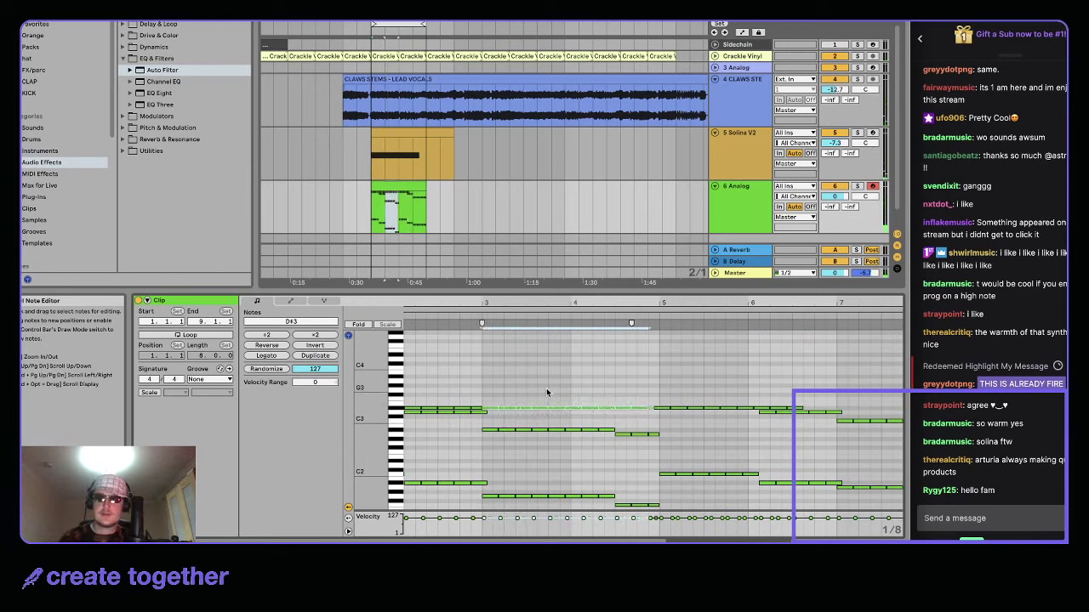
- Clean up the extra D#3 notes around bar 5 and duplicate the first four bars' D#3 row over the second half
{"action": "left_click", "coordinate": [623, 417]}
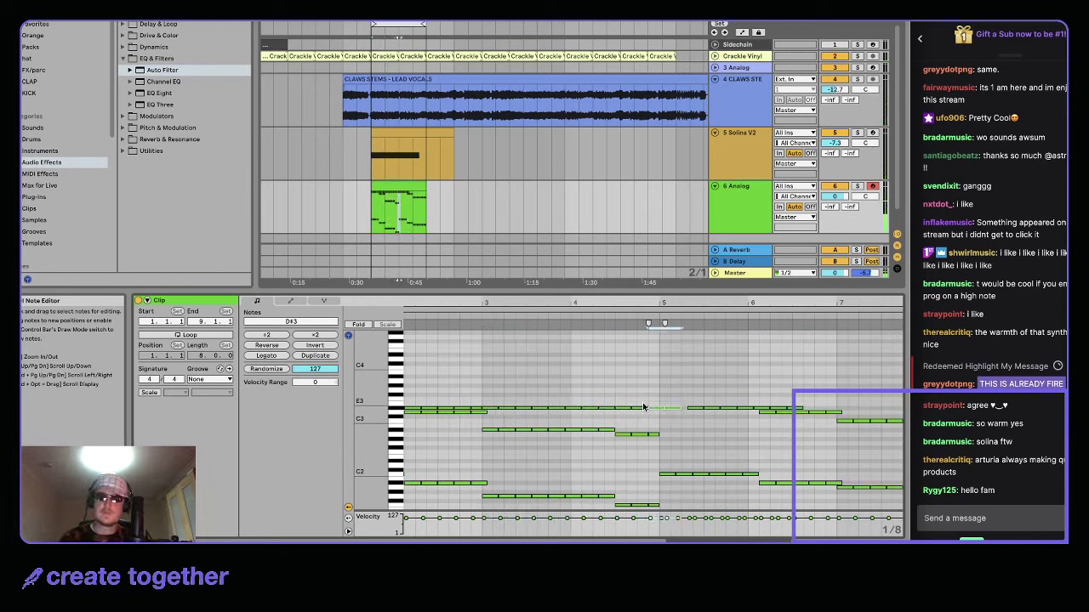
{"action": "scroll", "coordinate": [671, 390], "scroll_direction": "down", "scroll_amount": 2}
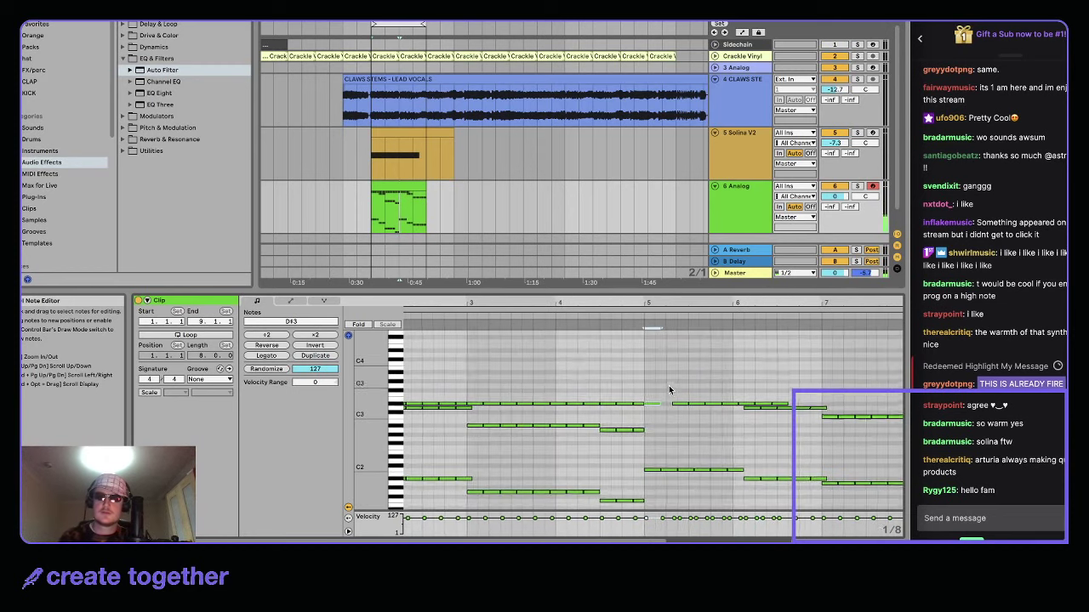
{"action": "scroll", "coordinate": [670, 389], "scroll_direction": "left", "scroll_amount": 3}
{"action": "left_click_drag", "start_coordinate": [414, 384], "coordinate": [749, 393]}
{"action": "key", "text": "super+d"}
- Set the Auto Filter cutoff on the Analog track to 373 Hz and select the Analog clip
{"action": "key", "text": "shift+Tab"}
{"action": "left_click_drag", "start_coordinate": [666, 490], "coordinate": [664, 493]}
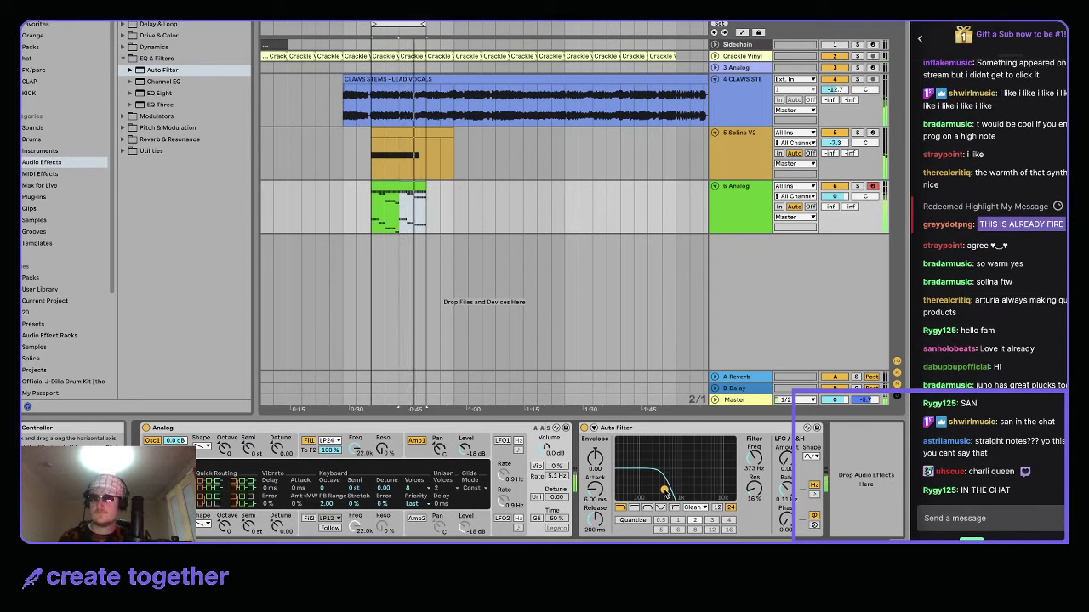
{"action": "left_click", "coordinate": [390, 186]}
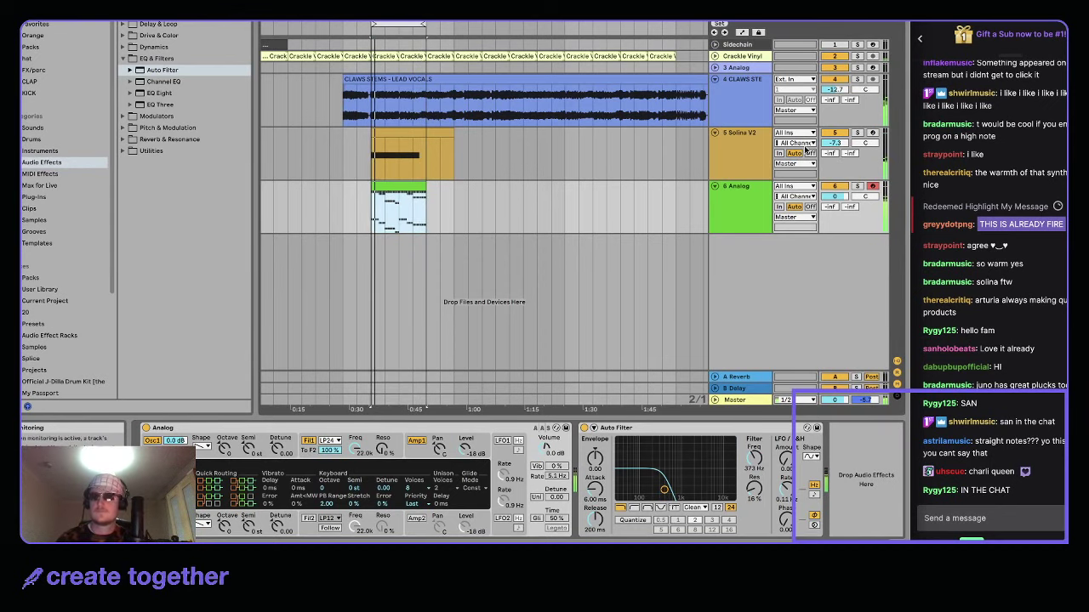
- In the Solina V2 clip, add a D#3 note from 4.3 to about 5.4 and a D3 note from bar 5 to bar 8
{"action": "double_click", "coordinate": [382, 132]}
{"action": "scroll", "coordinate": [518, 413], "scroll_direction": "up", "scroll_amount": 3}
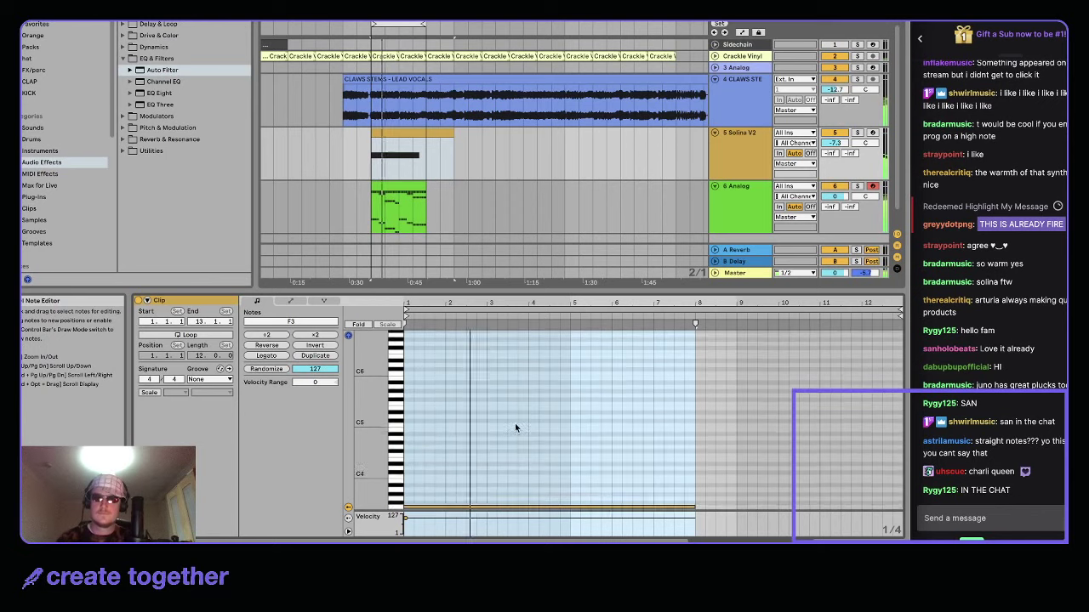
{"action": "scroll", "coordinate": [515, 422], "scroll_direction": "down", "scroll_amount": 2}
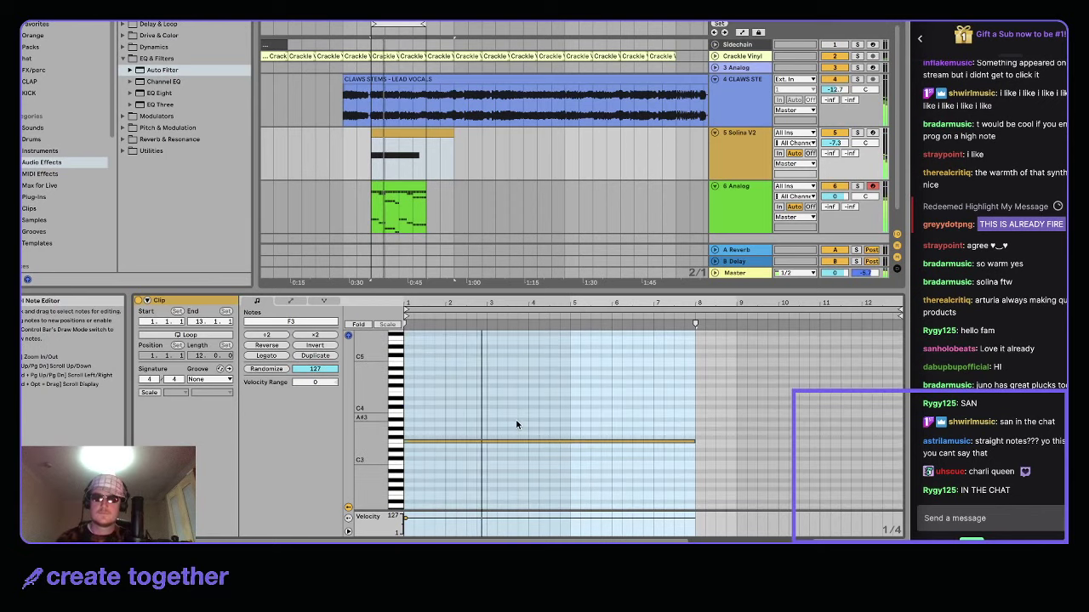
{"action": "left_click", "coordinate": [554, 452]}
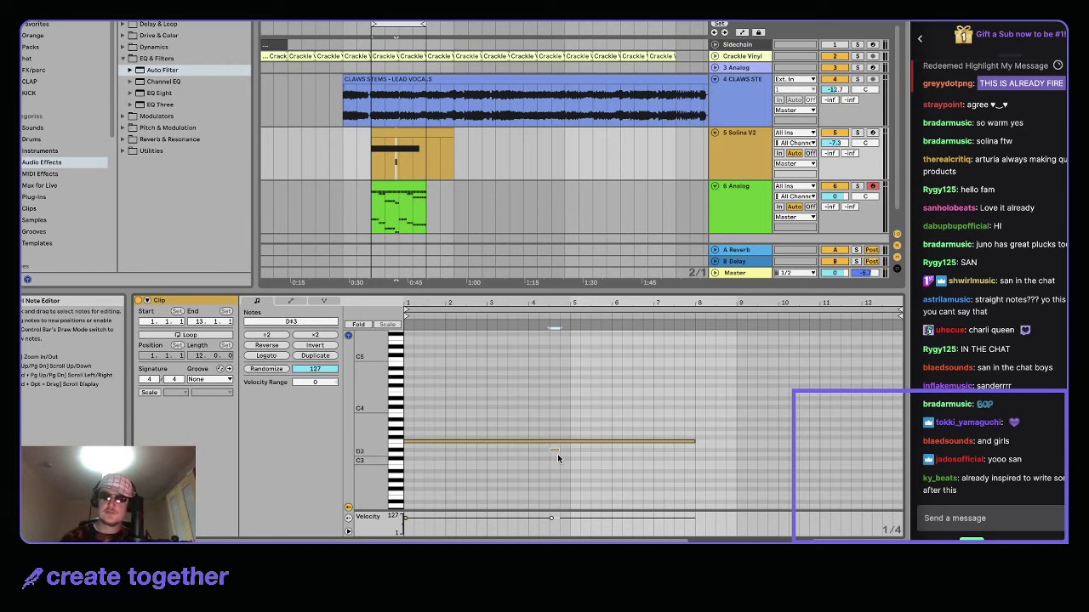
{"action": "left_click_drag", "start_coordinate": [557, 452], "coordinate": [602, 449]}
{"action": "key", "text": "space"}
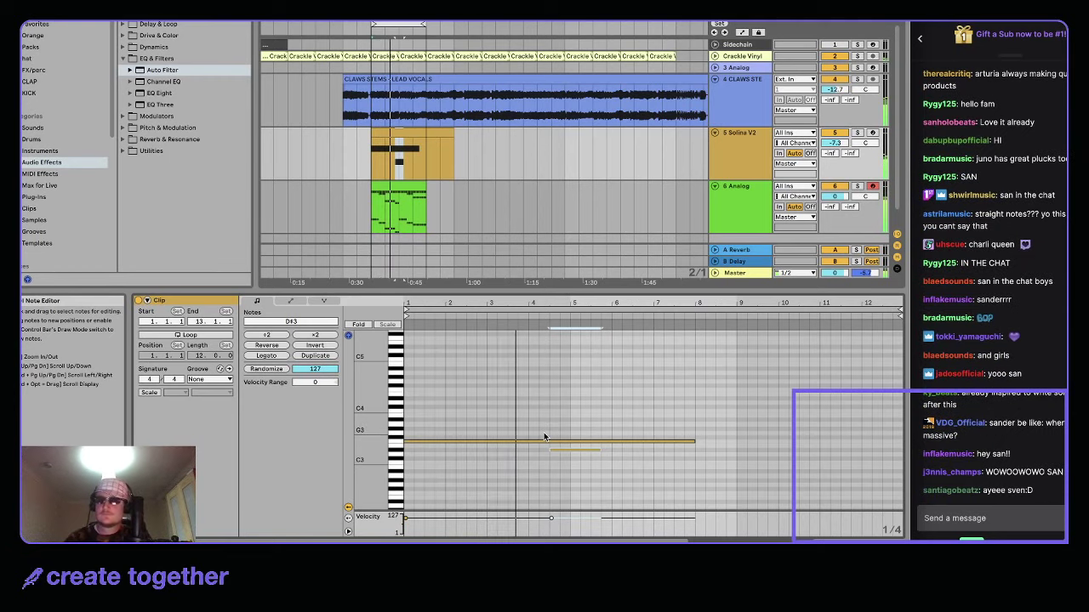
{"action": "double_click", "coordinate": [576, 455]}
{"action": "left_click_drag", "start_coordinate": [578, 455], "coordinate": [703, 451]}
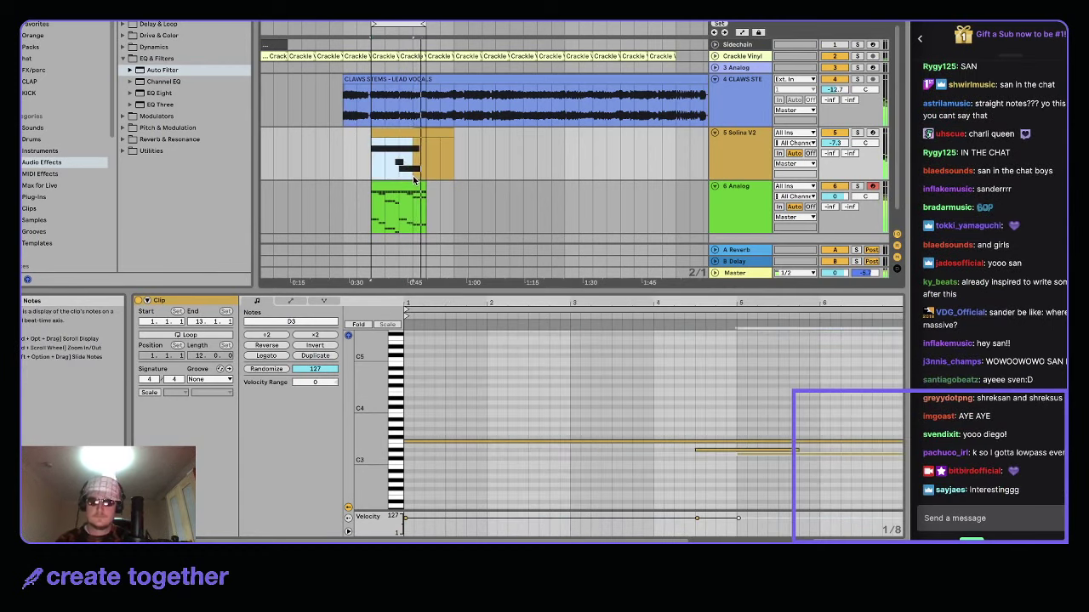
- Delete the long D3 note starting at bar 5 from the Solina V2 clip
{"action": "left_click", "coordinate": [419, 186]}
{"action": "scroll", "coordinate": [415, 185], "scroll_direction": "down", "scroll_amount": 1}
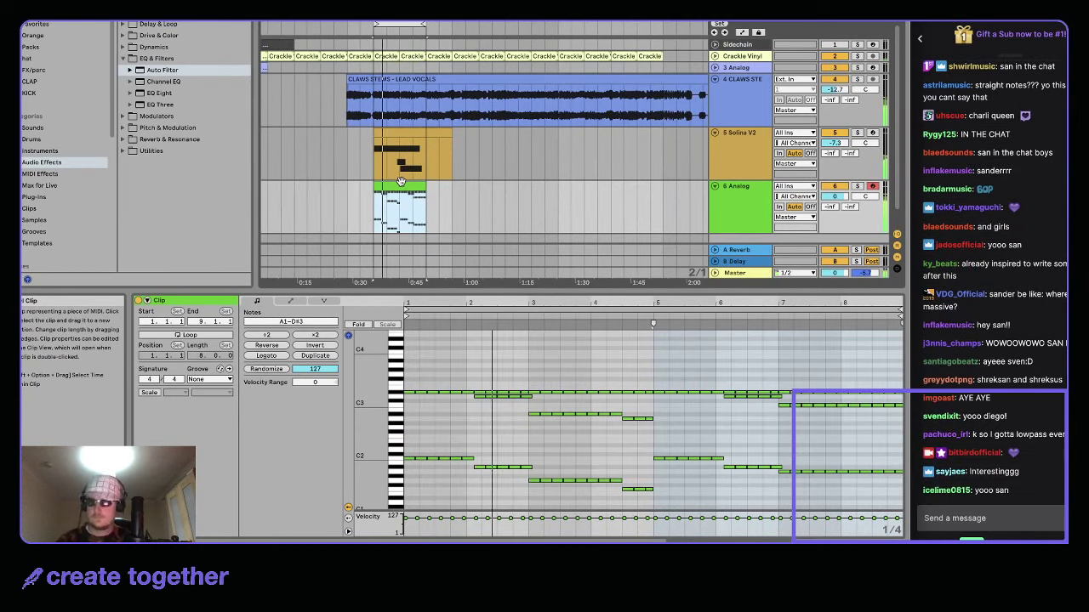
{"action": "scroll", "coordinate": [400, 182], "scroll_direction": "down", "scroll_amount": 2}
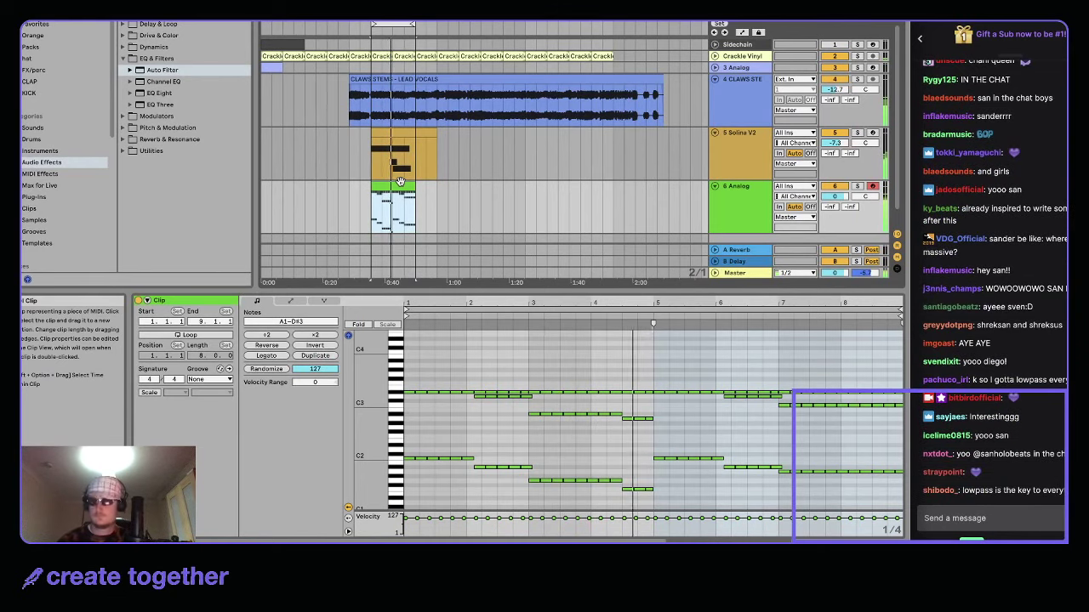
{"action": "left_click", "coordinate": [400, 177]}
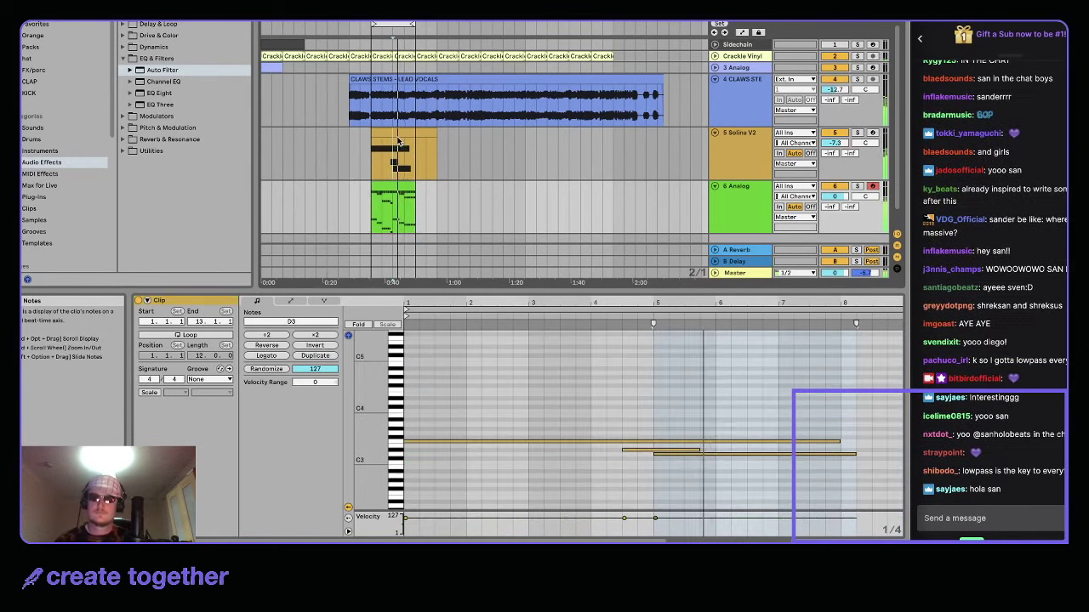
{"action": "left_click", "coordinate": [678, 452]}
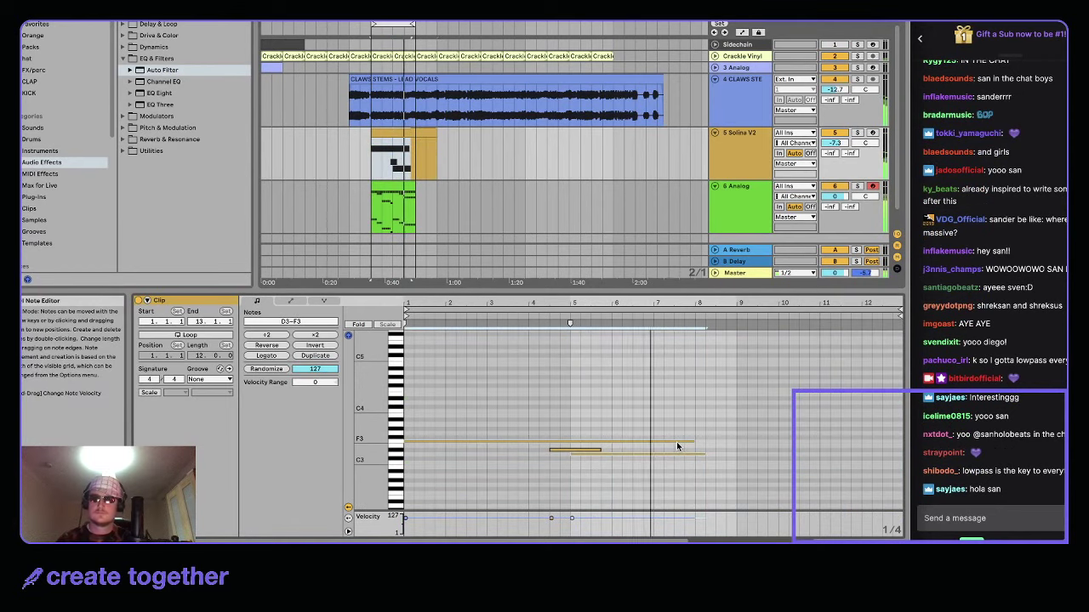
{"action": "key", "text": "Delete"}
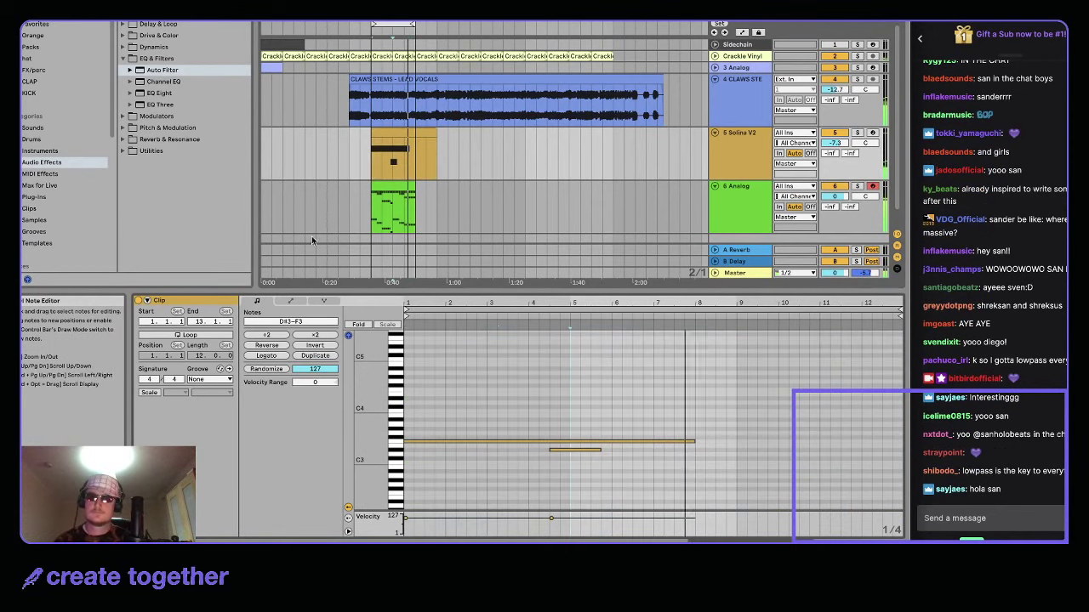
- In the Analog clip, add a repeated G2 row over the opening bar's C2 notes and continue it with F2 notes through bar 2
{"action": "left_click", "coordinate": [392, 208]}
{"action": "left_click_drag", "start_coordinate": [410, 465], "coordinate": [466, 431]}
{"action": "key", "text": "ctrl+d"}
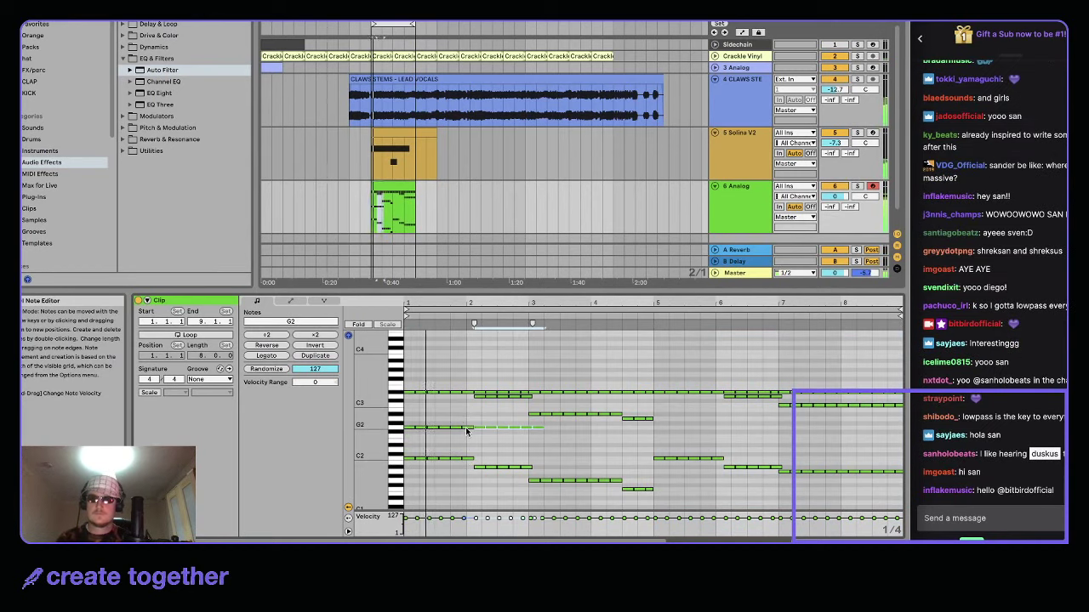
{"action": "key", "text": "Down"}
{"action": "key", "text": "Down"}
{"action": "key", "text": "ctrl+d"}
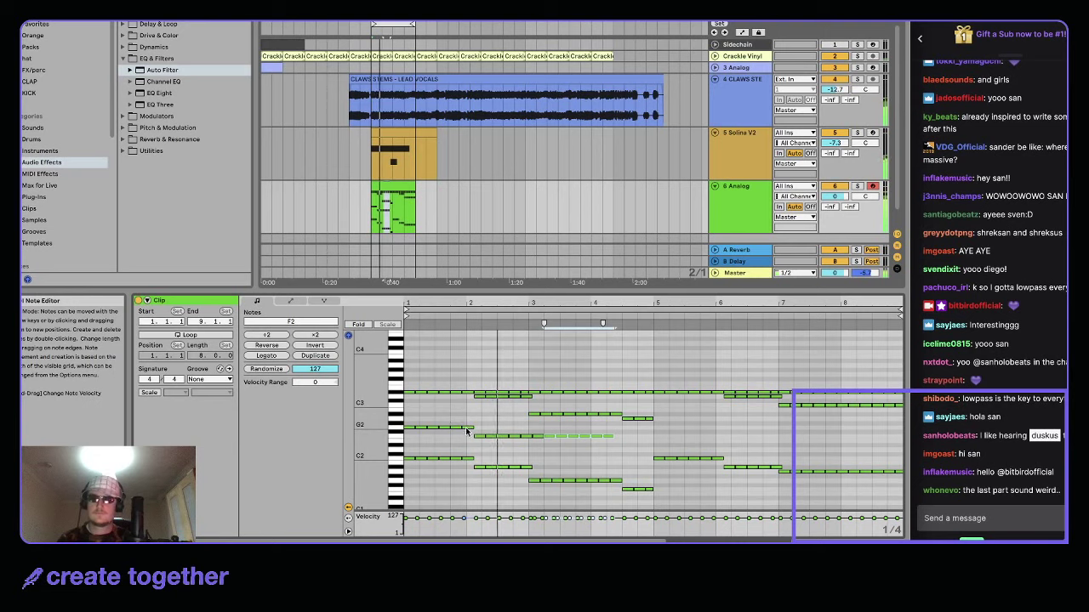
- Continue the middle row with D2 notes from bar 3 and lower the last notes before bar 5 to C2
{"action": "key", "text": "ctrl+d"}
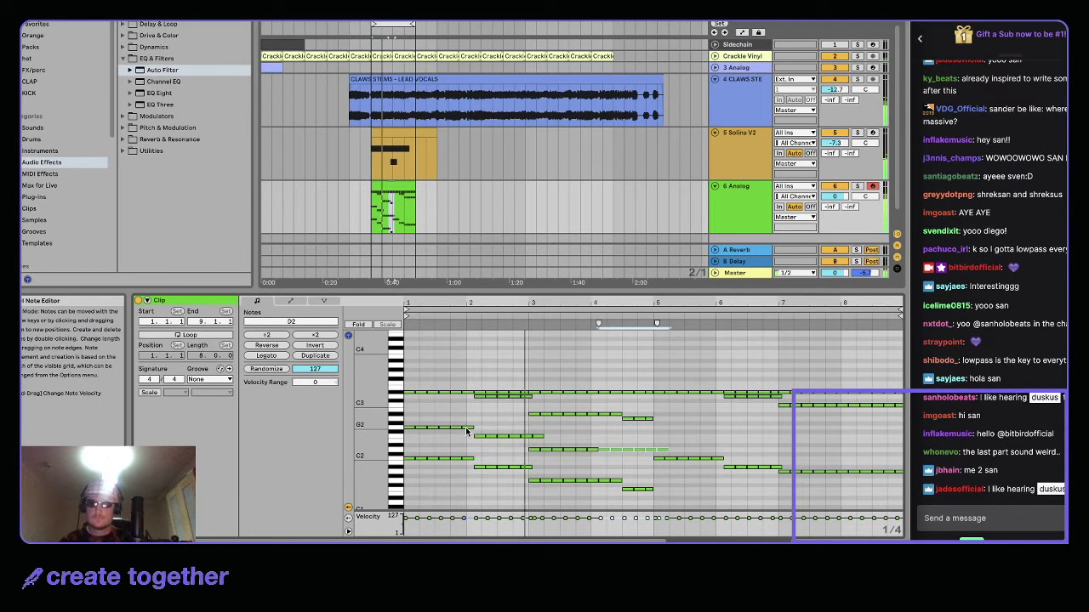
{"action": "key", "text": "ctrl+a"}
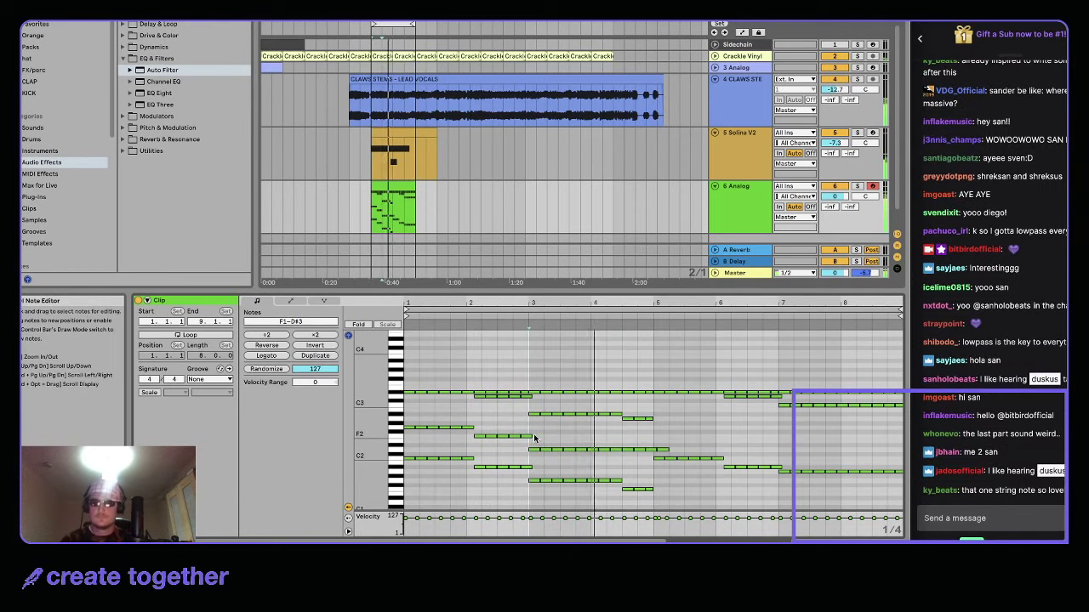
{"action": "left_click", "coordinate": [645, 448]}
{"action": "key", "text": "Down"}
{"action": "key", "text": "Down"}
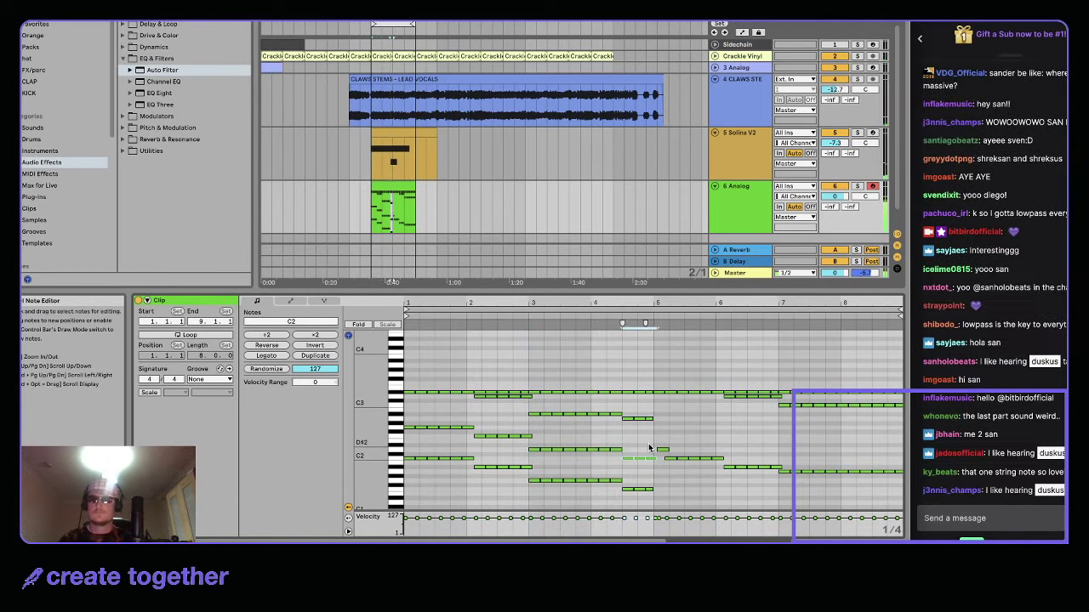
{"action": "left_click", "coordinate": [657, 460]}
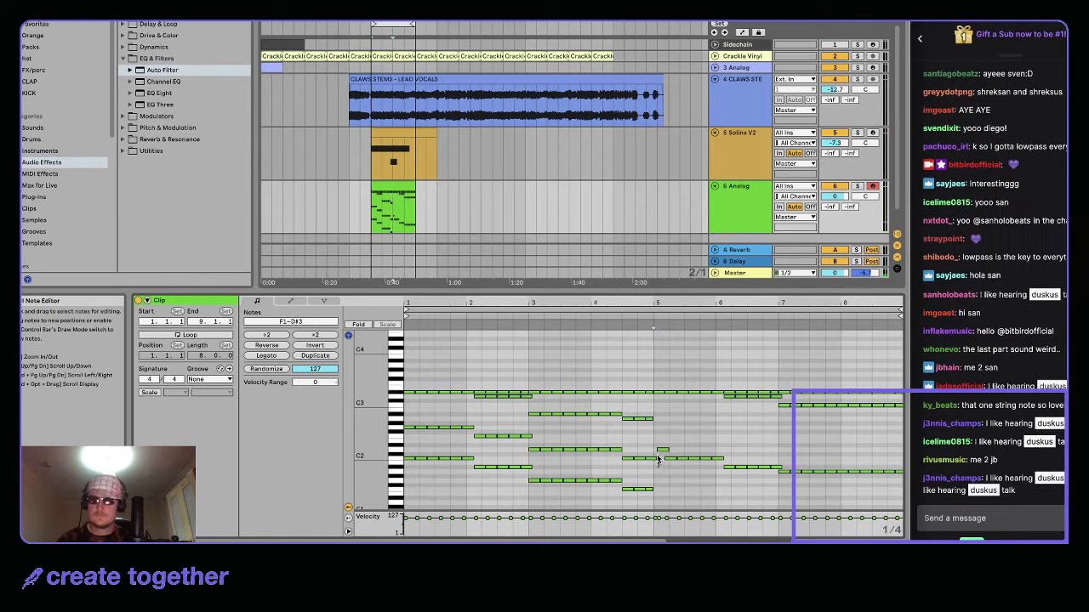
{"action": "left_click", "coordinate": [648, 459]}
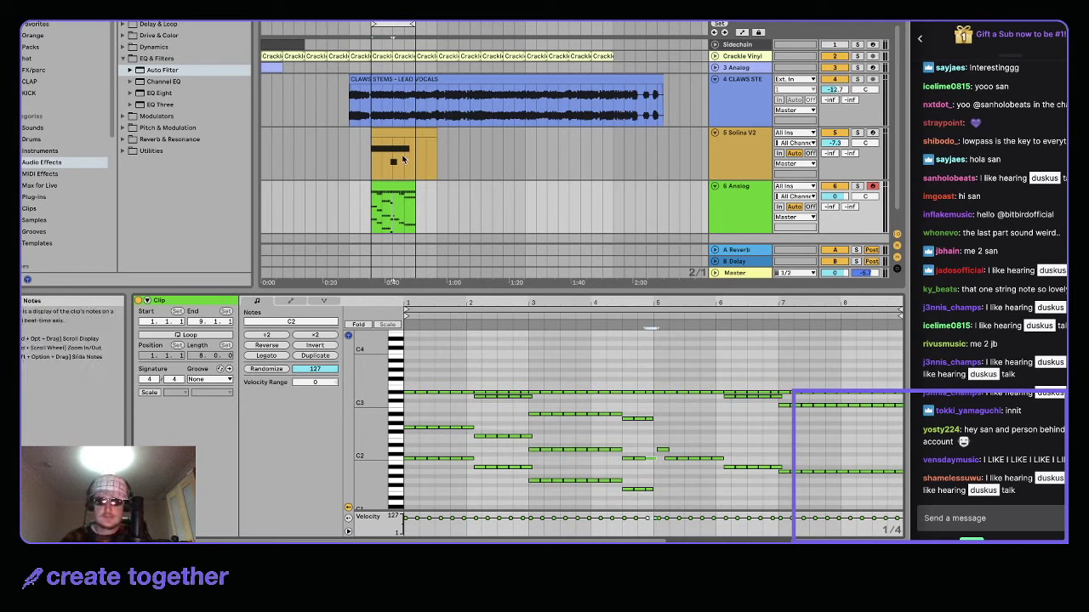
- Play back the loop and check the D3 and D#3 notes in bar 2 of the Analog clip
{"action": "left_click", "coordinate": [375, 133]}
{"action": "left_click", "coordinate": [389, 187]}
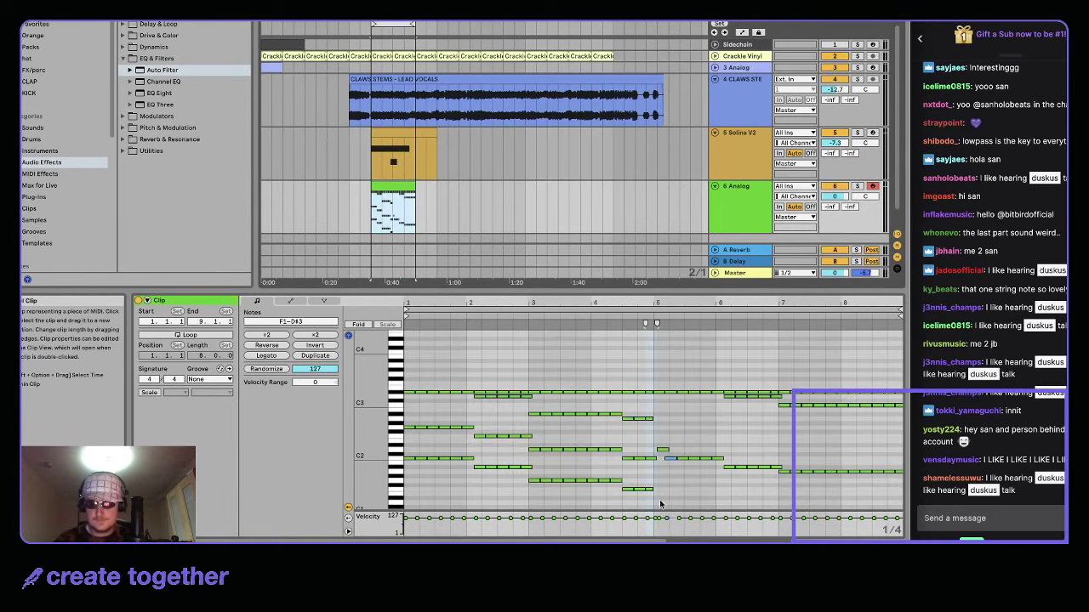
{"action": "left_click_drag", "start_coordinate": [656, 310], "coordinate": [656, 306]}
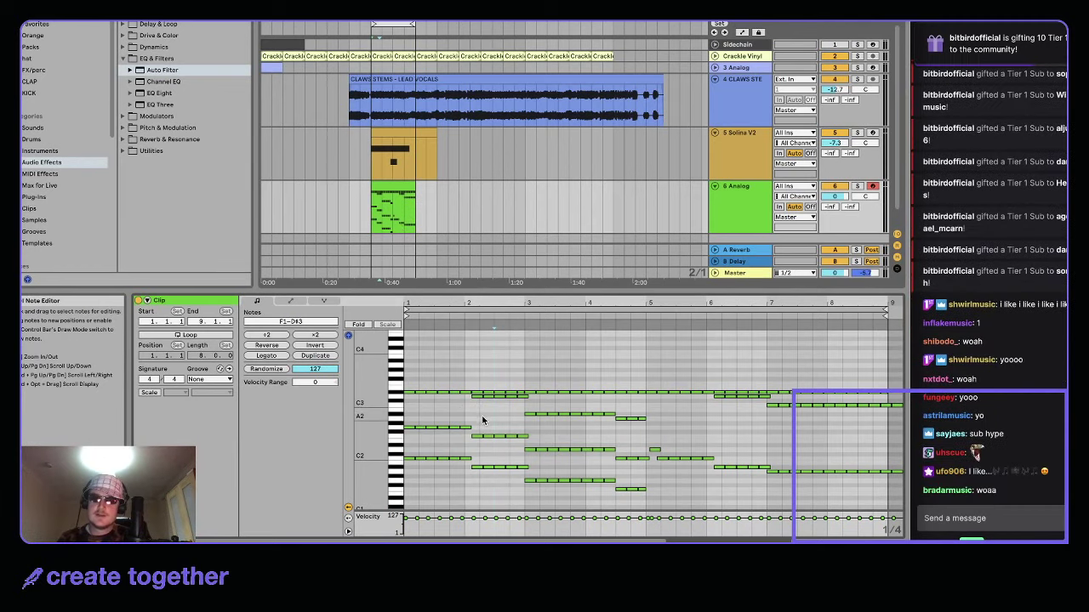
{"action": "left_click", "coordinate": [503, 394]}
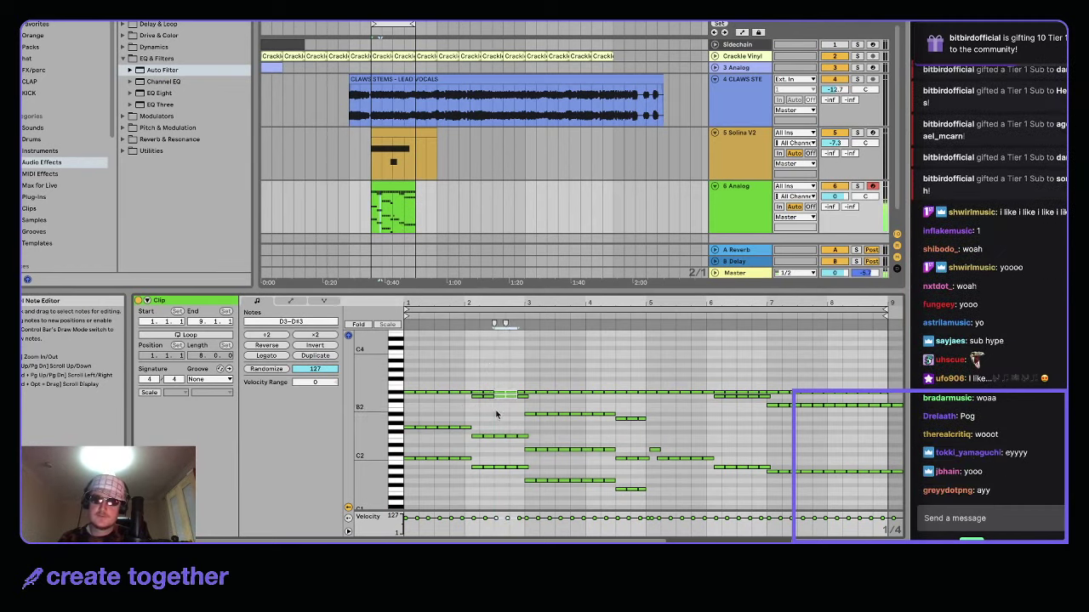
{"action": "left_click", "coordinate": [482, 394]}
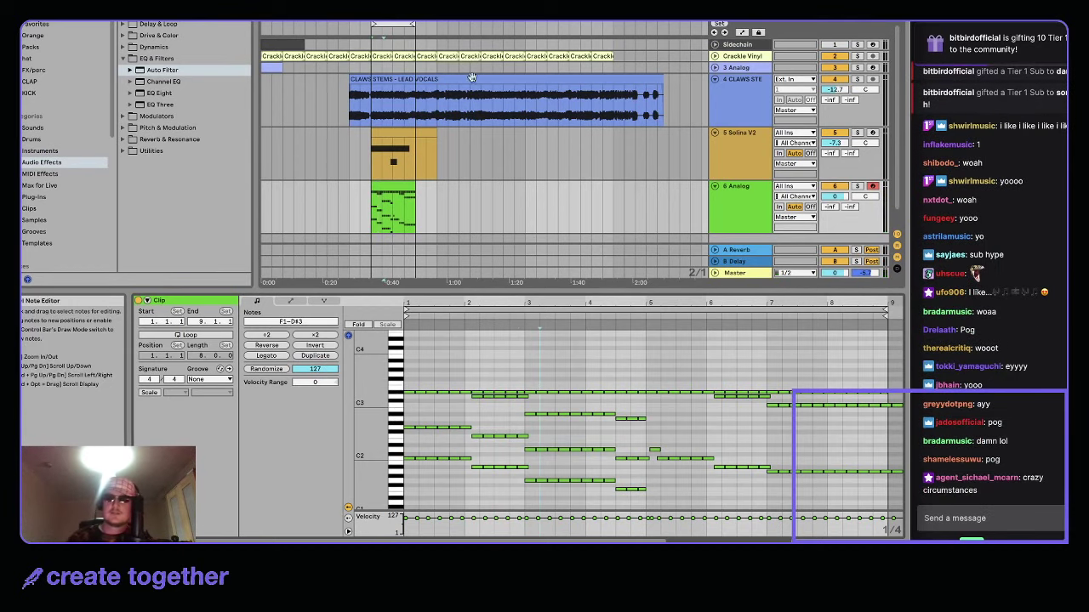
{"action": "left_click", "coordinate": [391, 209]}
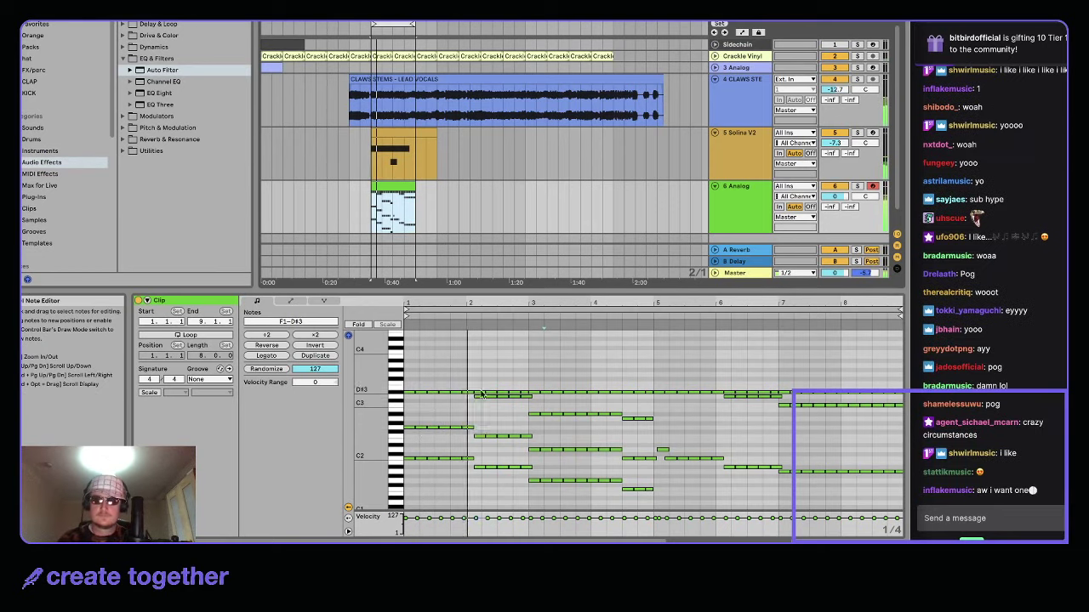
{"action": "key", "text": "space"}
{"action": "key", "text": "space"}
- Add four short A#3 notes half a bar apart across bars 1 and 2, and duplicate them over bars 3 and 4
{"action": "scroll", "coordinate": [420, 376], "scroll_direction": "up", "scroll_amount": 2}
{"action": "double_click", "coordinate": [425, 361]}
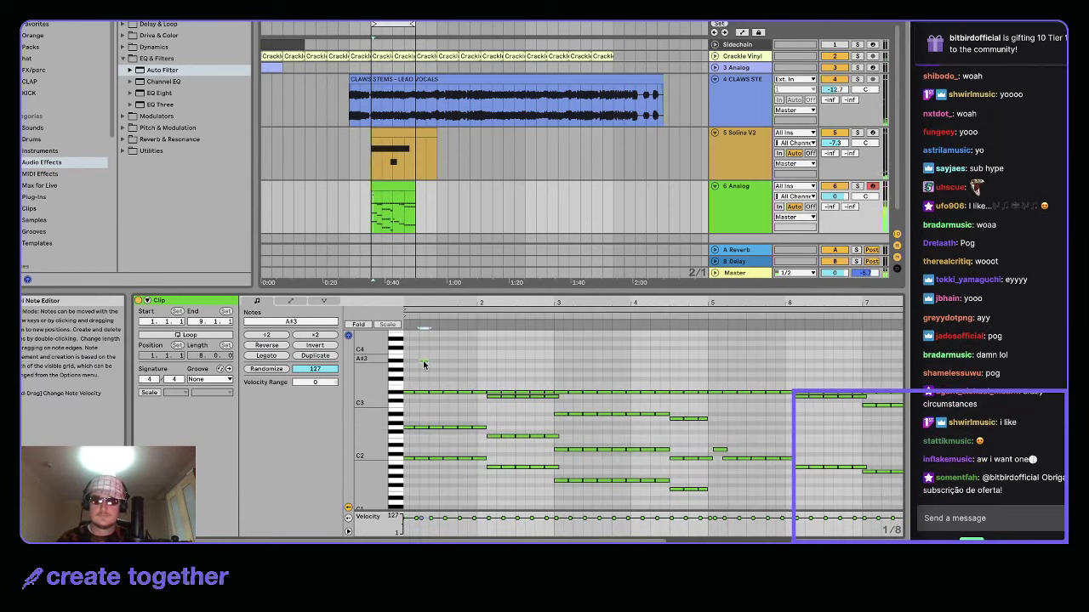
{"action": "double_click", "coordinate": [463, 361]}
{"action": "double_click", "coordinate": [491, 361]}
{"action": "key", "text": "space"}
{"action": "key", "text": "space"}
{"action": "key", "text": "Right"}
{"action": "left_click", "coordinate": [537, 361]}
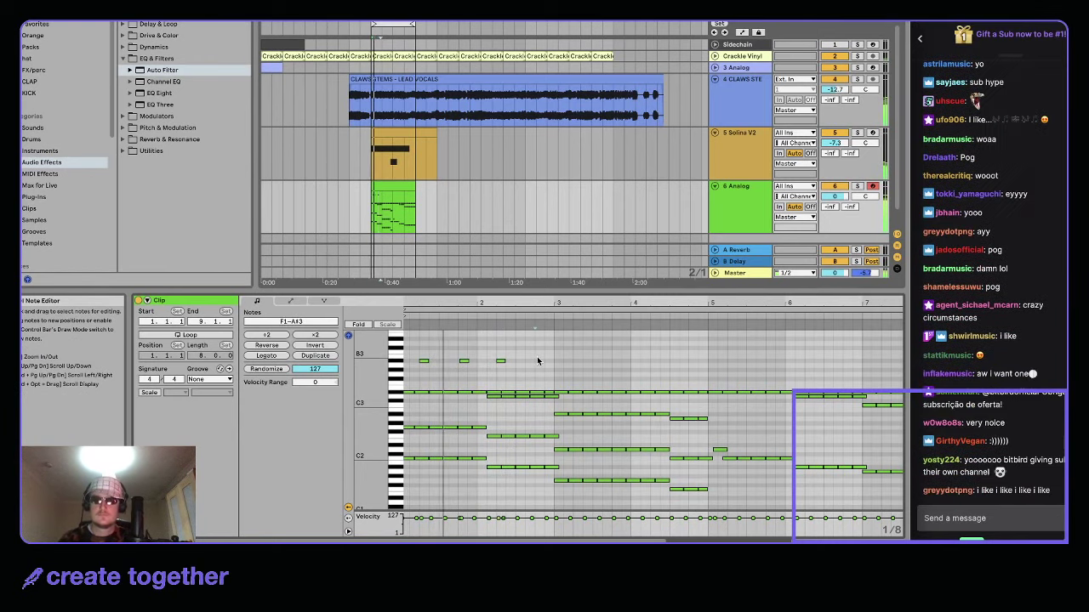
{"action": "key", "text": "ctrl+d"}
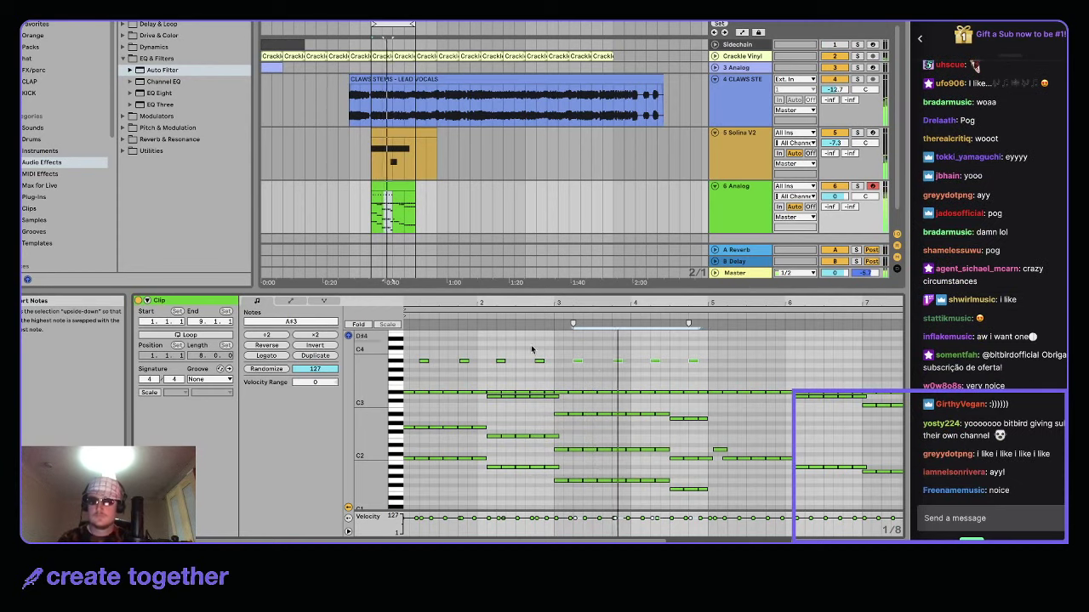
- Lower the last two short A#3 notes to A3 and duplicate the whole four-bar upper pattern over bars 5 to 8
{"action": "left_click", "coordinate": [644, 368]}
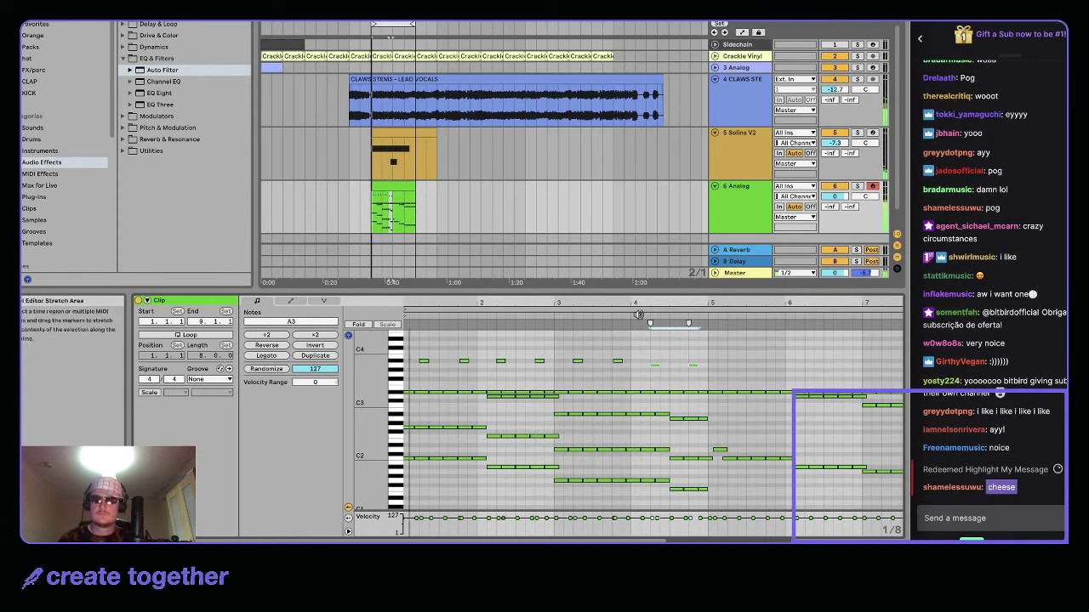
{"action": "scroll", "coordinate": [693, 379], "scroll_direction": "up", "scroll_amount": 1}
{"action": "left_click_drag", "start_coordinate": [709, 383], "coordinate": [403, 356]}
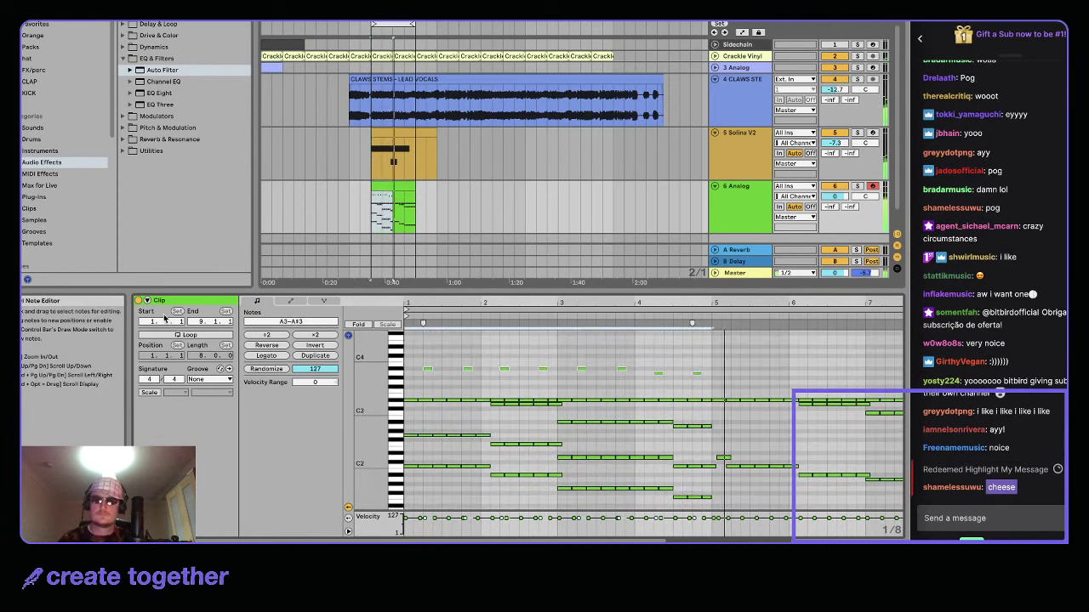
{"action": "key", "text": "super+d"}
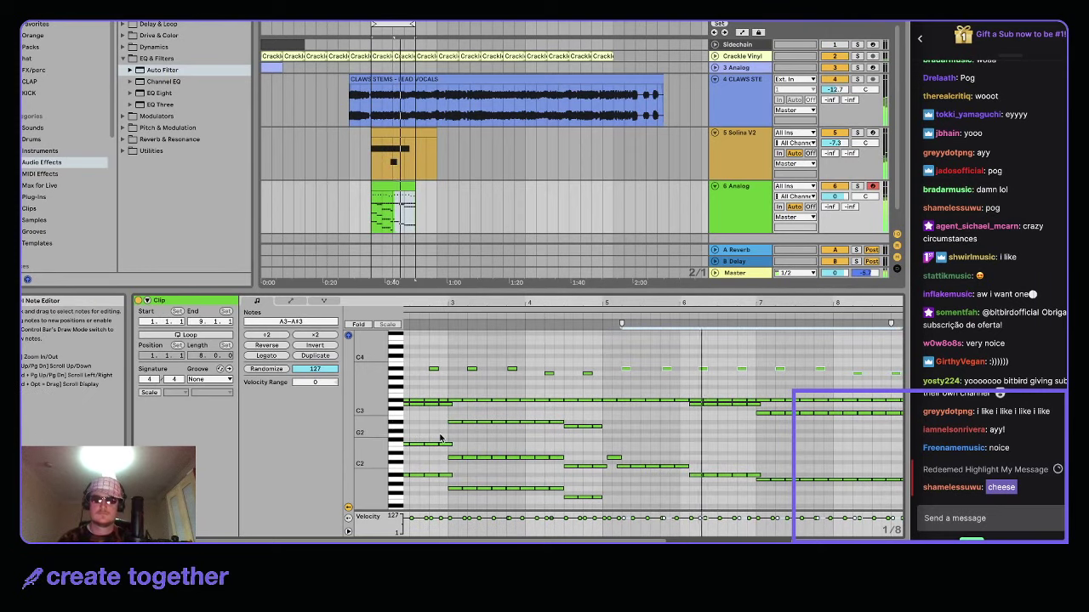
- Raise the final two A3 notes in bar 8 to C4 and play back the clip
{"action": "scroll", "coordinate": [544, 434], "scroll_direction": "down", "scroll_amount": 2}
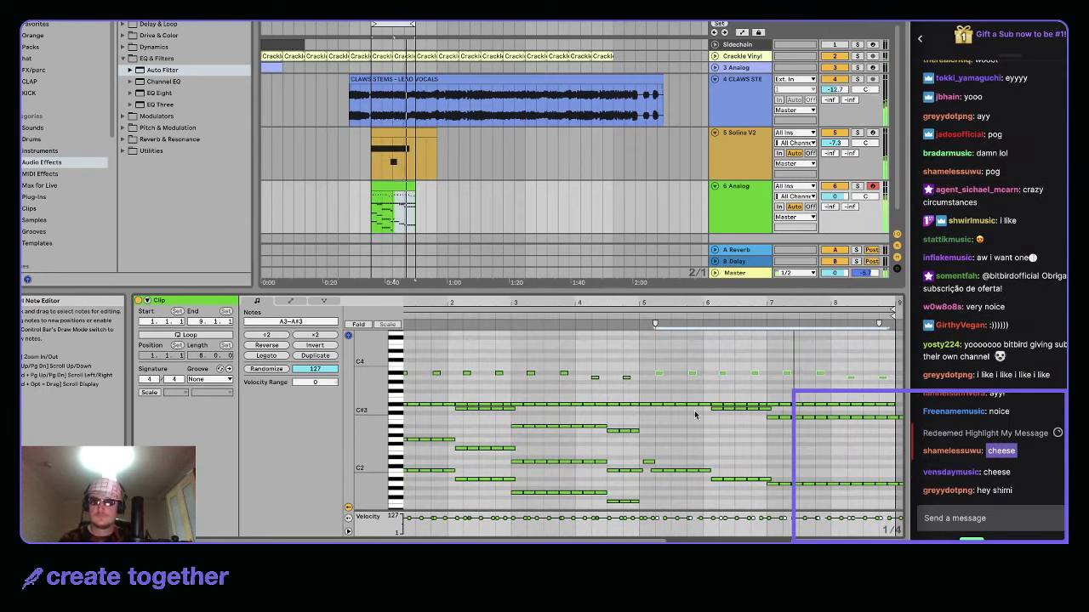
{"action": "left_click_drag", "start_coordinate": [836, 389], "coordinate": [950, 353]}
{"action": "key", "text": "Up"}
{"action": "key", "text": "Up"}
{"action": "key", "text": "Up"}
{"action": "left_click", "coordinate": [845, 316]}
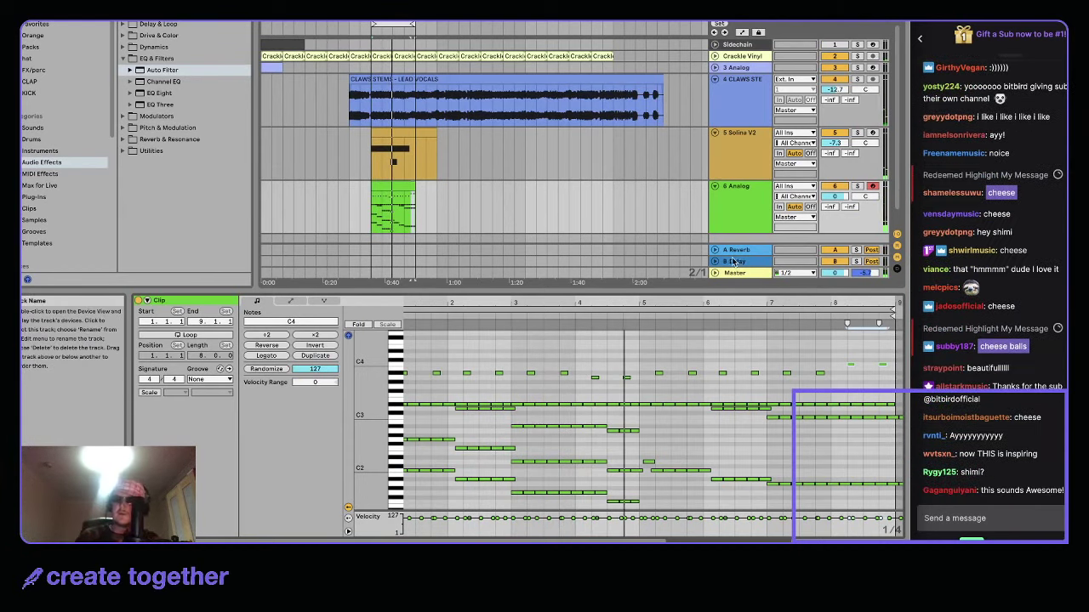
- Delete the stray D2 note at bar 5 and fill the start of that bar with C2 notes
{"action": "scroll", "coordinate": [690, 427], "scroll_direction": "down", "scroll_amount": 3}
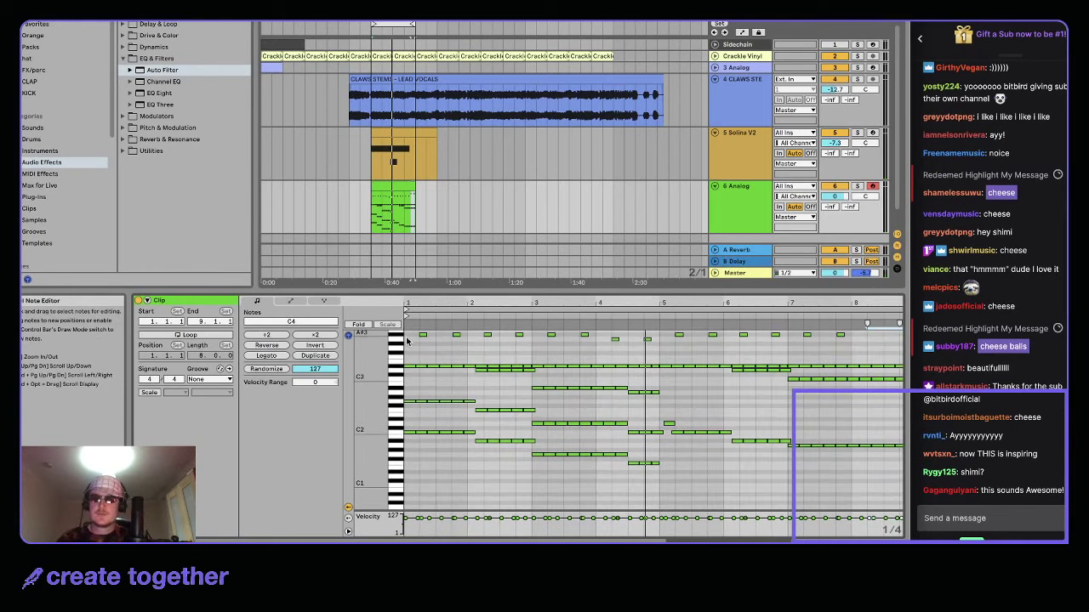
{"action": "key", "text": "space"}
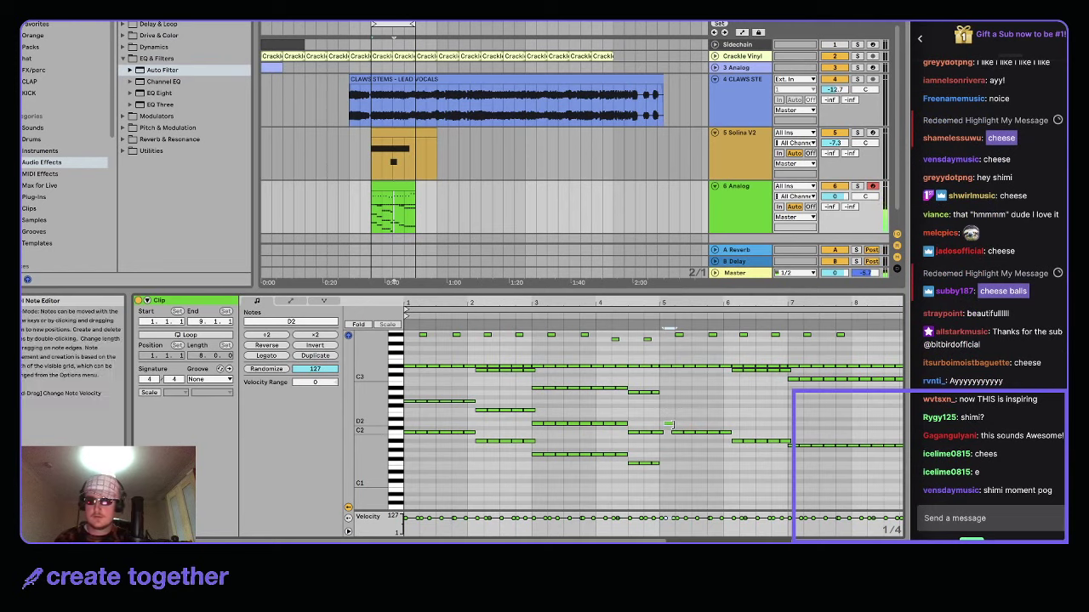
{"action": "double_click", "coordinate": [677, 433]}
{"action": "double_click", "coordinate": [667, 423]}
{"action": "scroll", "coordinate": [681, 442], "scroll_direction": "up", "scroll_amount": 2}
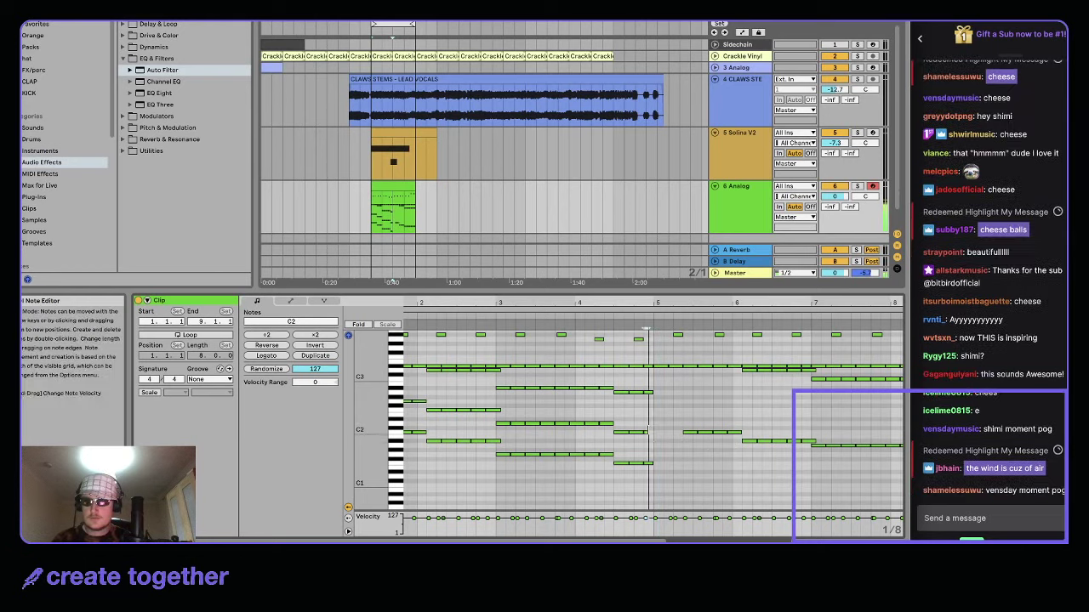
{"action": "double_click", "coordinate": [655, 432]}
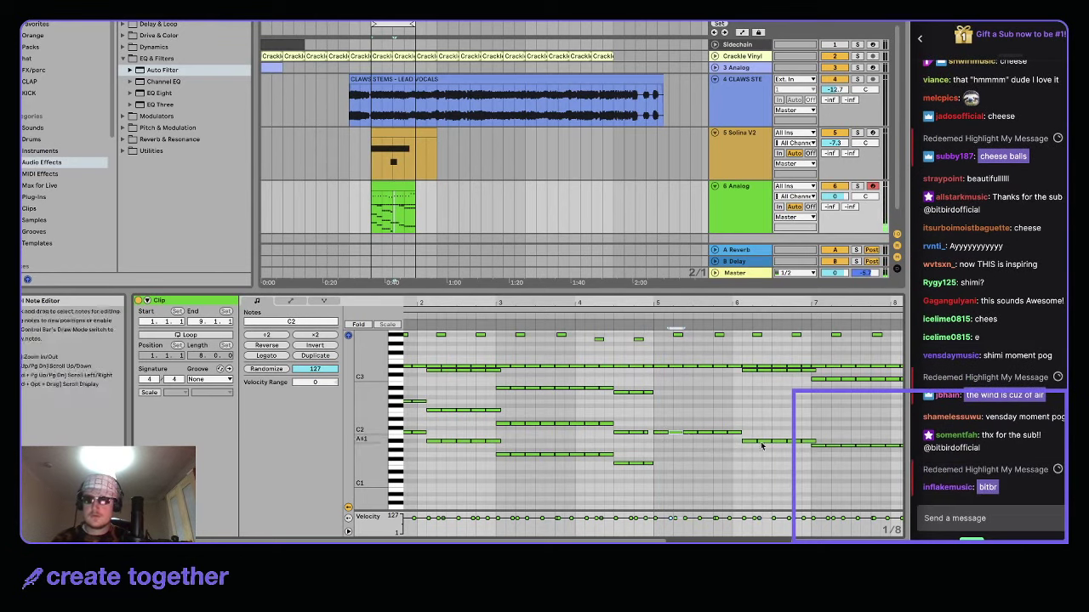
- Extend the middle row with G2 notes over bar 5, F2 notes over bar 6 and D#2 notes over bars 7 and 8
{"action": "scroll", "coordinate": [707, 427], "scroll_direction": "down", "scroll_amount": 2}
{"action": "left_click_drag", "start_coordinate": [657, 442], "coordinate": [724, 412]}
{"action": "key", "text": "Up"}
{"action": "key", "text": "Up"}
{"action": "key", "text": "super+d"}
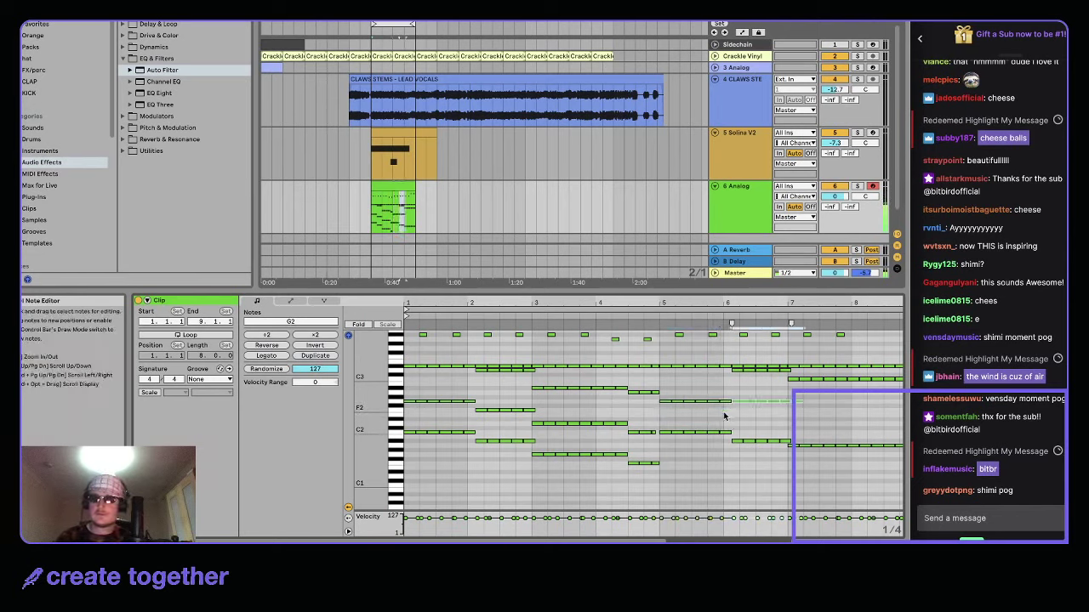
{"action": "left_click", "coordinate": [799, 411]}
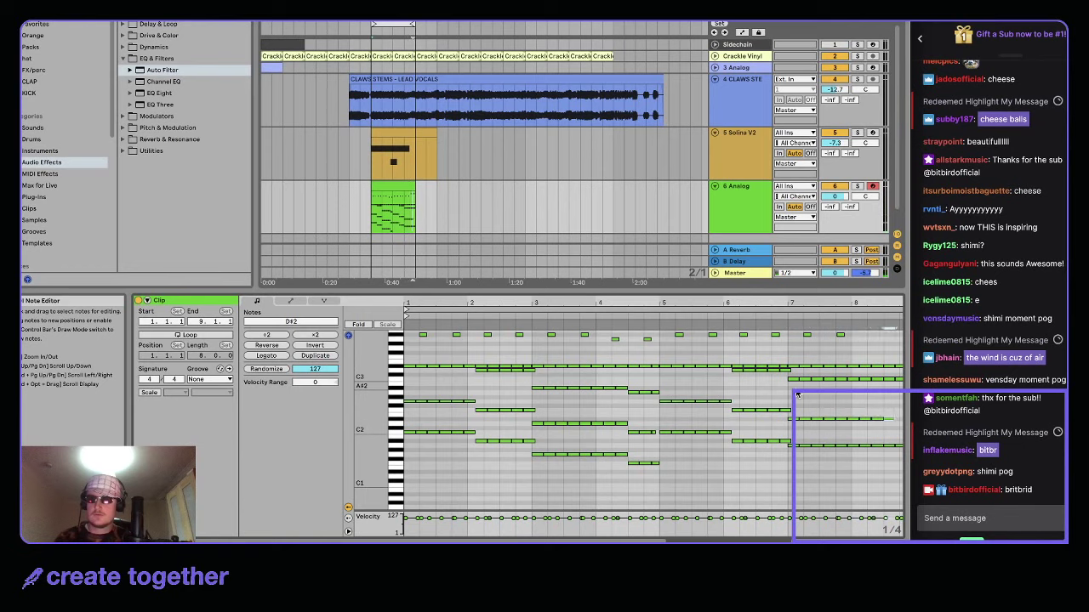
- Play back the clip and raise the D#2 row in bars 7 and 8 to F2
{"action": "left_click", "coordinate": [634, 313]}
{"action": "left_click", "coordinate": [633, 317]}
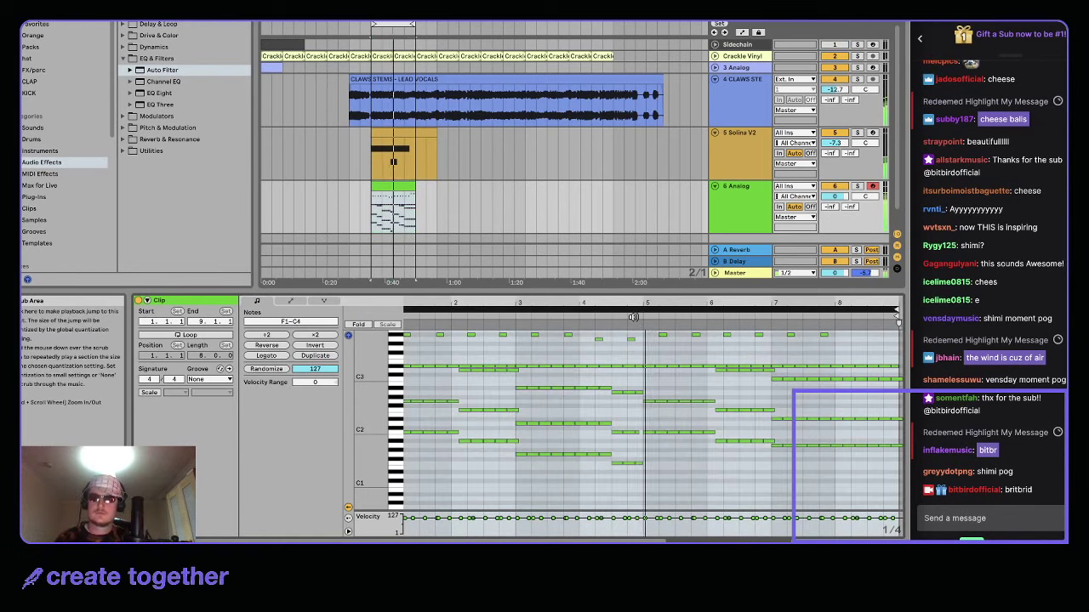
{"action": "scroll", "coordinate": [731, 379], "scroll_direction": "up", "scroll_amount": 5}
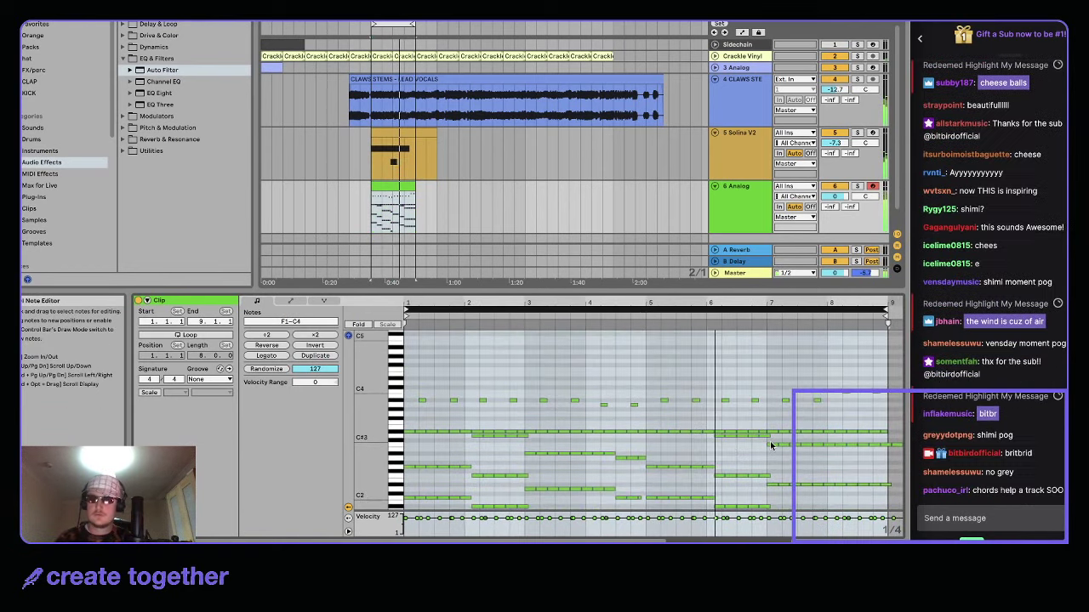
{"action": "scroll", "coordinate": [776, 452], "scroll_direction": "down", "scroll_amount": 3}
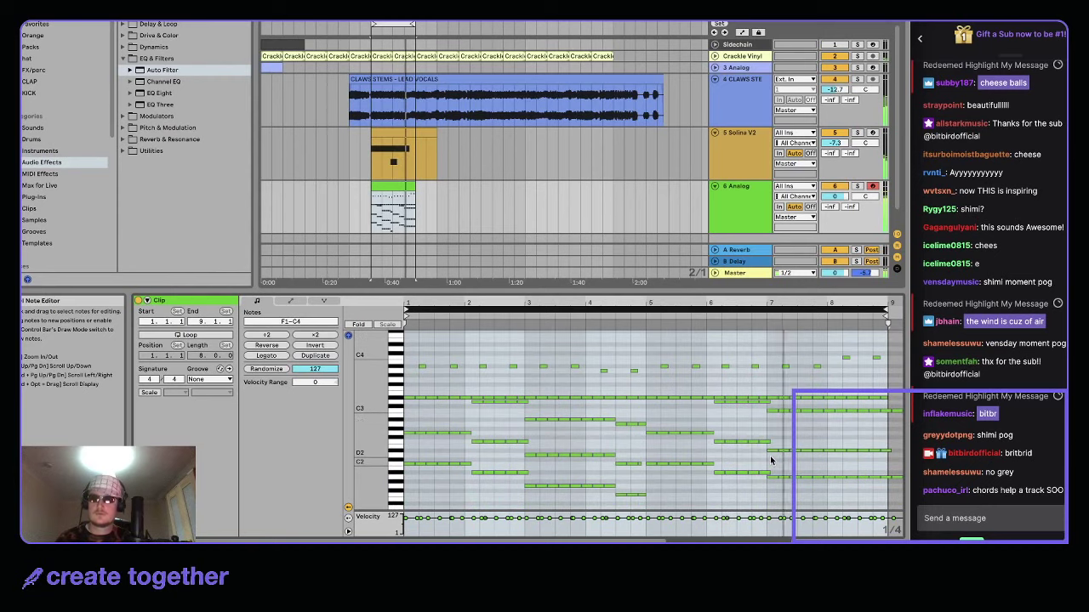
{"action": "left_click", "coordinate": [775, 443]}
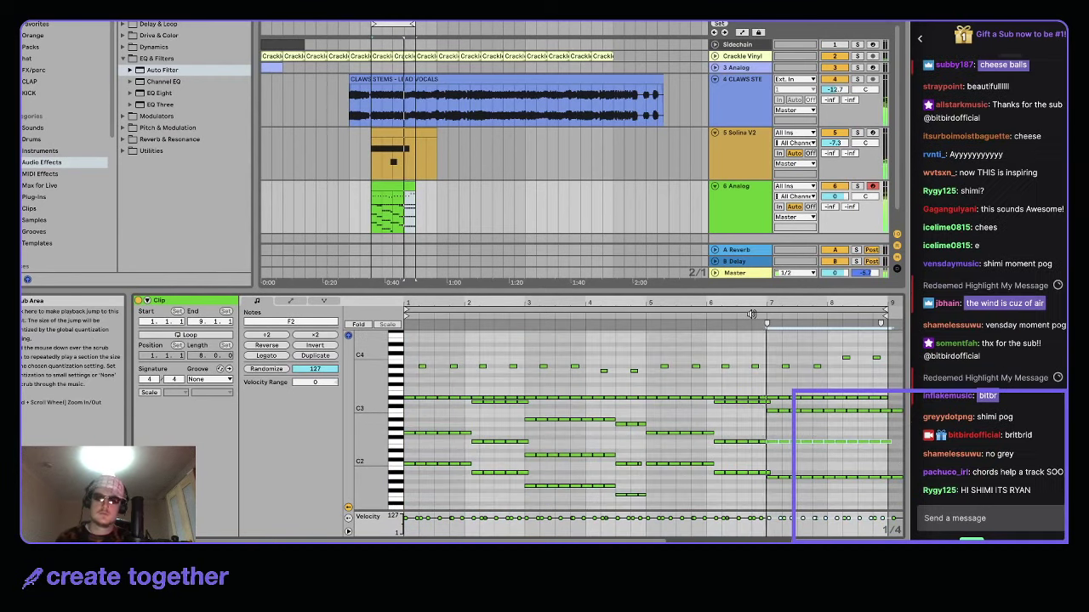
- In the Solina V2 clip, lengthen the two string notes to around bar 9, add a D3 note in bar 8, and play it back
{"action": "scroll", "coordinate": [563, 383], "scroll_direction": "up", "scroll_amount": 1}
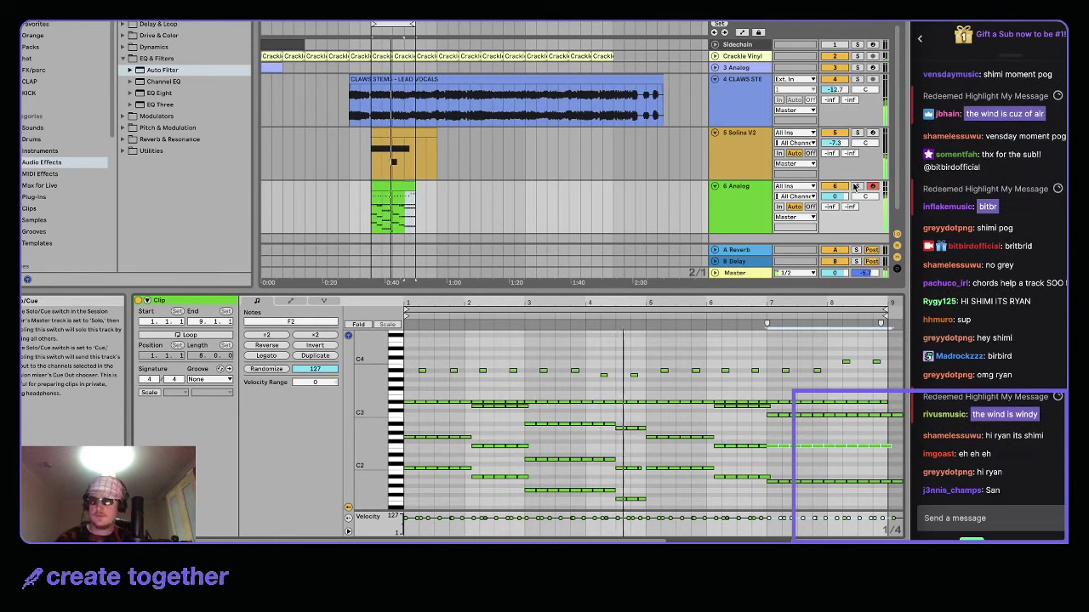
{"action": "double_click", "coordinate": [733, 187]}
{"action": "left_click", "coordinate": [404, 134]}
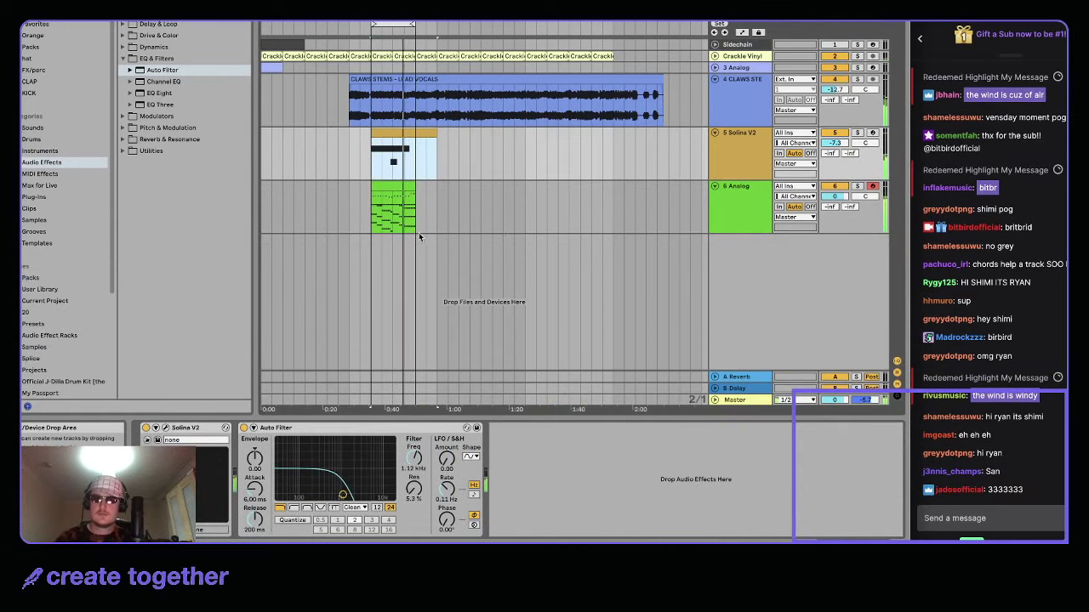
{"action": "key", "text": "shift+Tab"}
{"action": "left_click_drag", "start_coordinate": [603, 449], "coordinate": [736, 442]}
{"action": "double_click", "coordinate": [701, 453]}
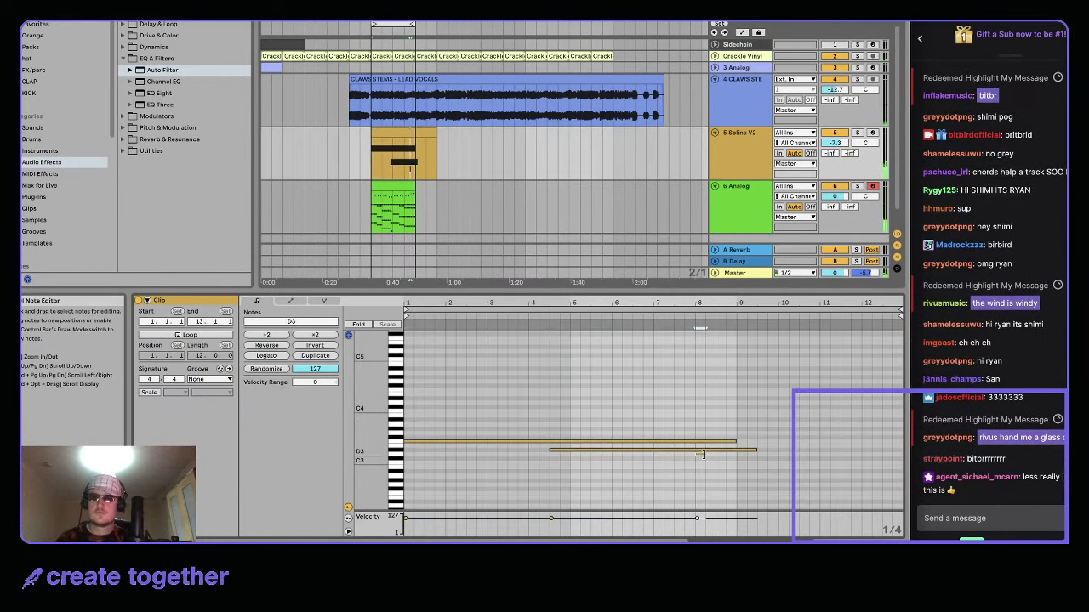
{"action": "left_click", "coordinate": [357, 149]}
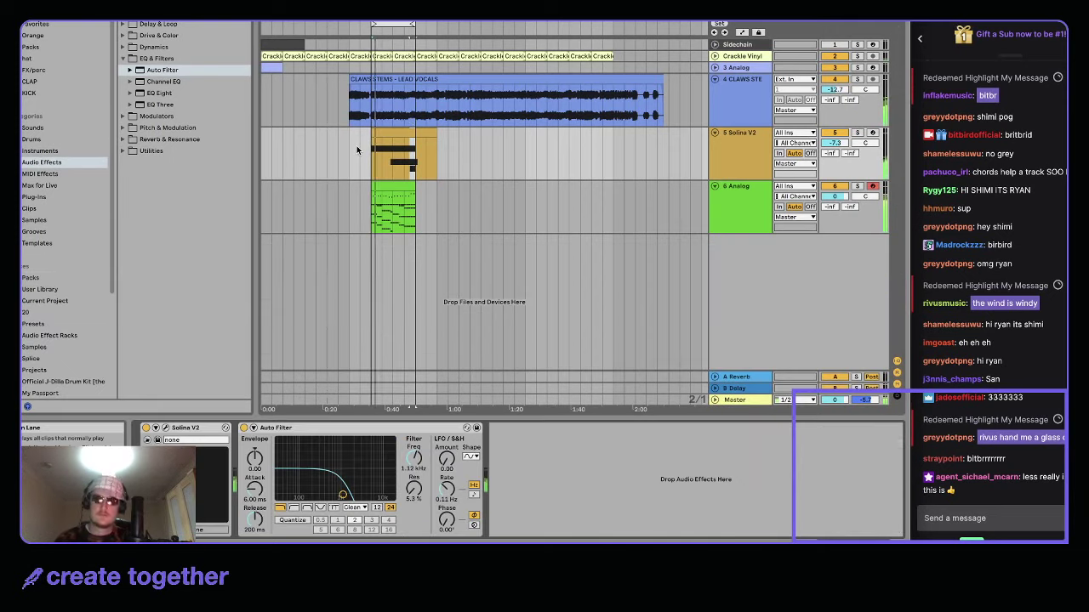
{"action": "left_click", "coordinate": [406, 179]}
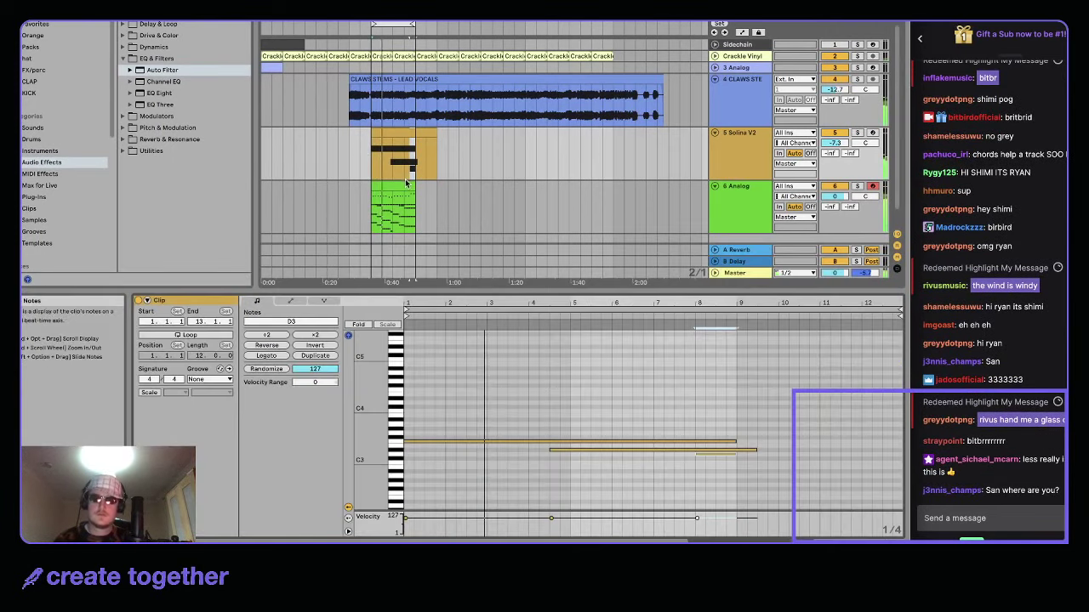
- Open the Analog clip's notes for review and fold the Solina V2 and Analog tracks
{"action": "left_click", "coordinate": [391, 188]}
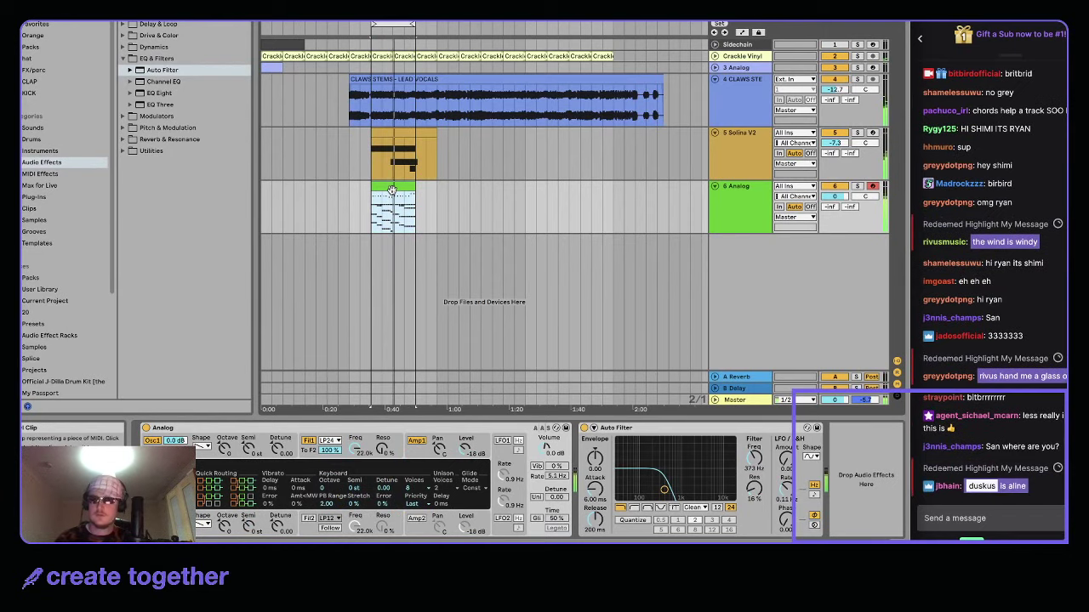
{"action": "double_click", "coordinate": [391, 189]}
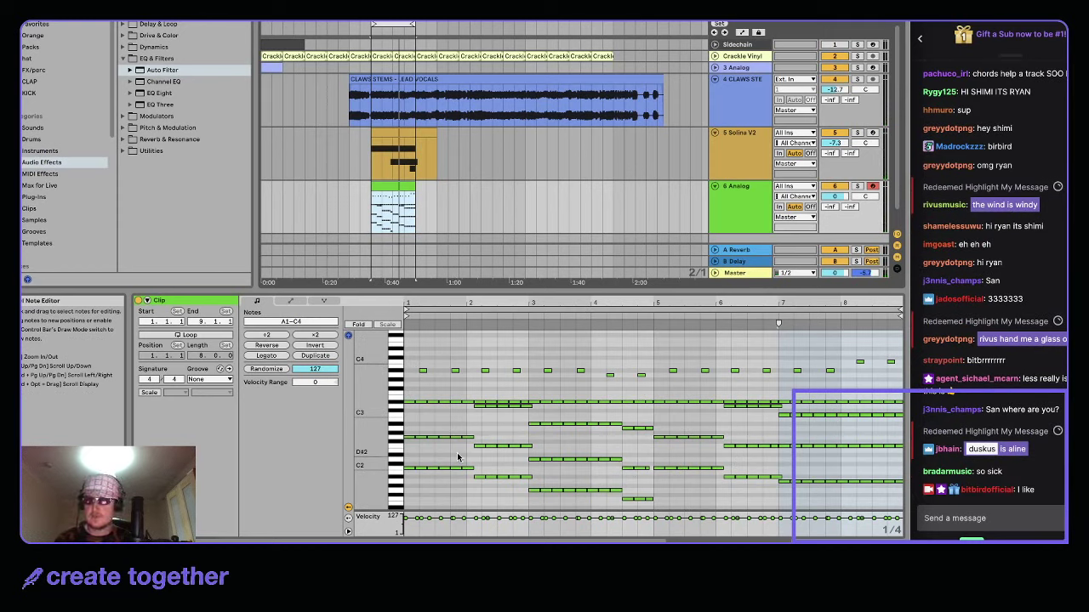
{"action": "scroll", "coordinate": [457, 457], "scroll_direction": "down", "scroll_amount": 1}
{"action": "double_click", "coordinate": [400, 186]}
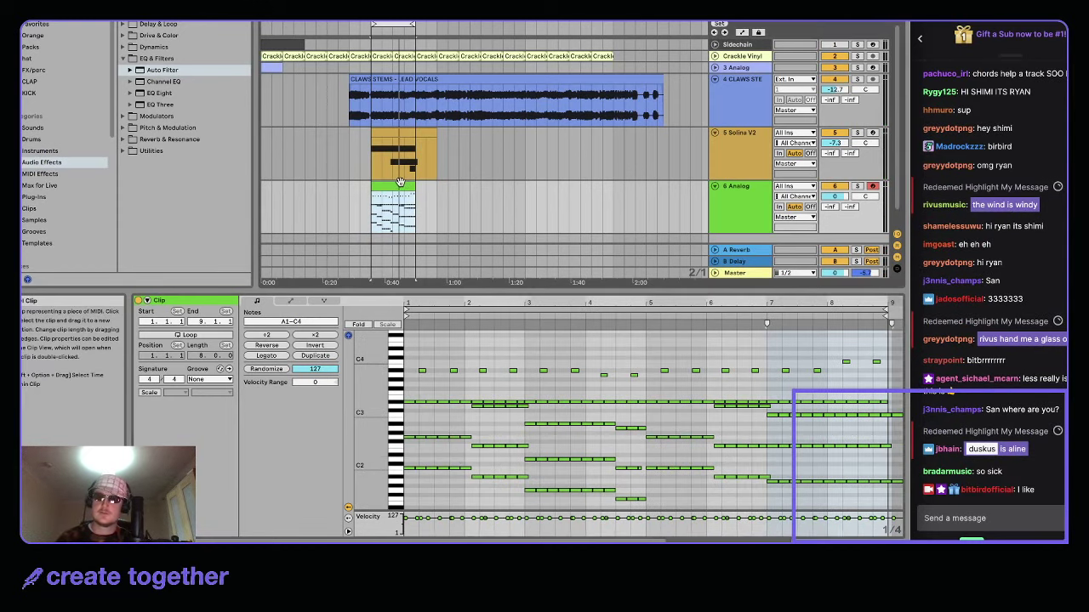
{"action": "left_click", "coordinate": [714, 134]}
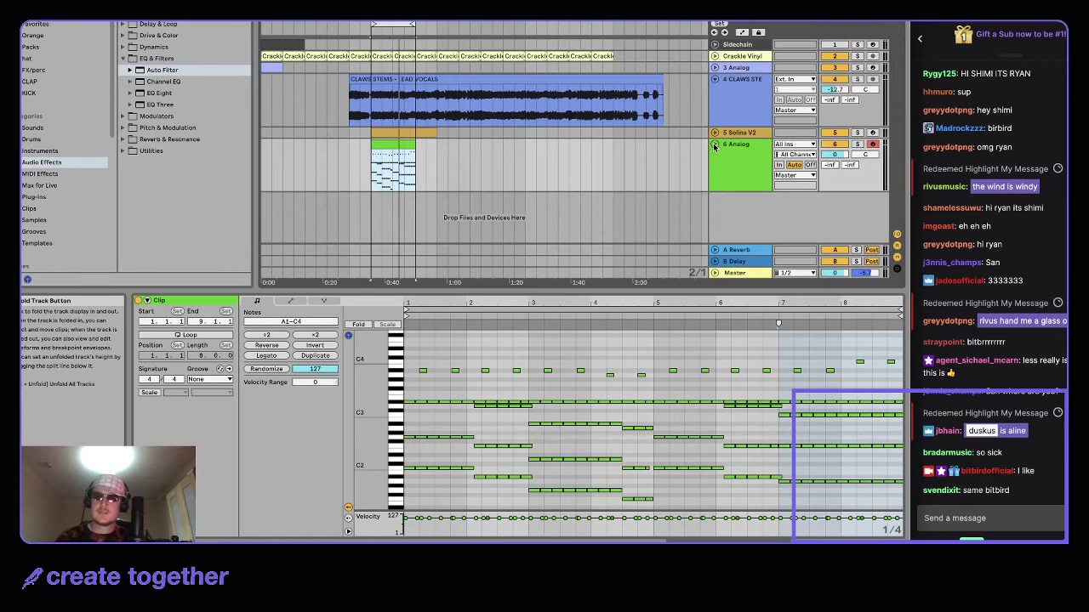
{"action": "left_click", "coordinate": [714, 144]}
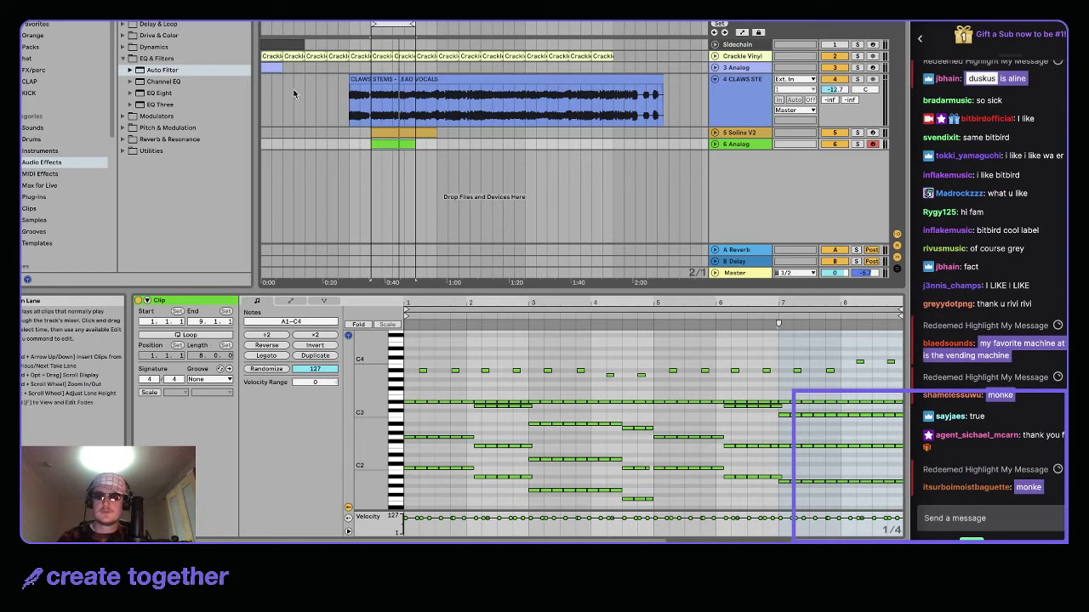
{"action": "key", "text": "shift+Tab"}
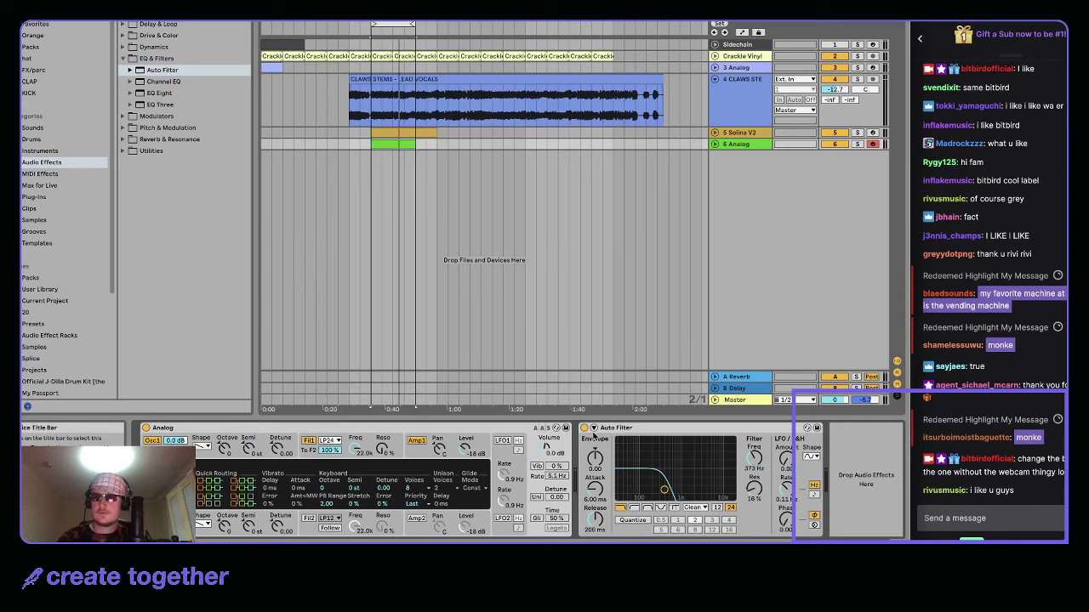
{"action": "key", "text": "super+Tab"}
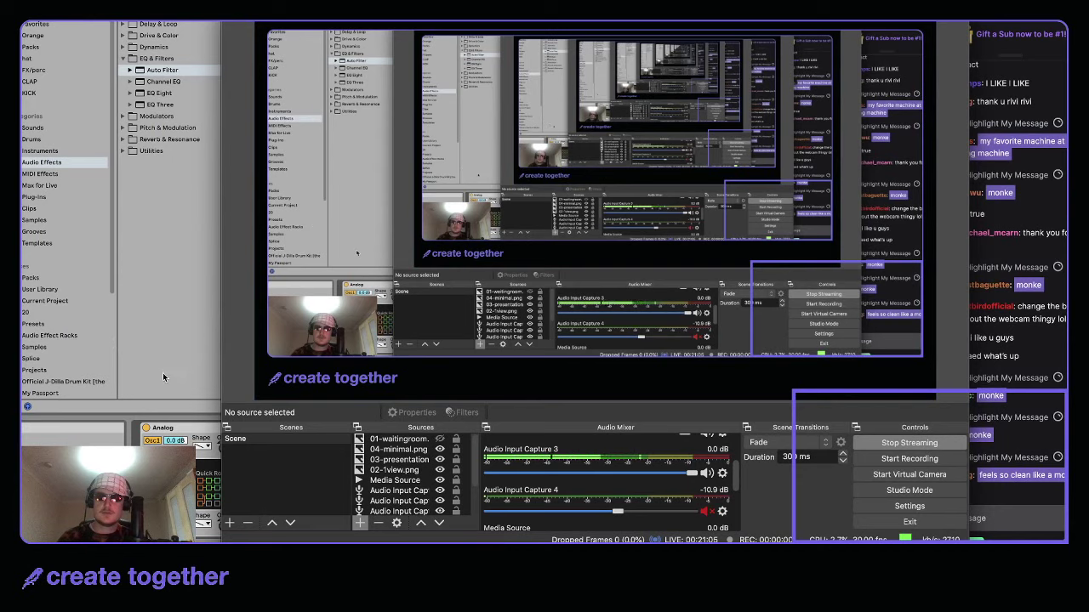
{"action": "key", "text": "super+Tab"}
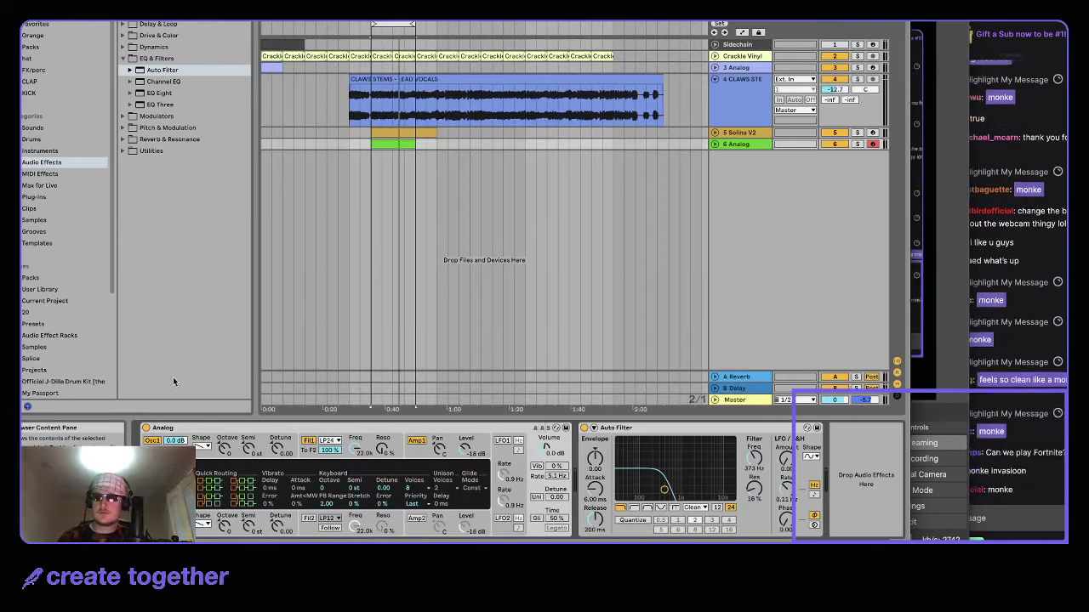
{"action": "left_click", "coordinate": [991, 441]}
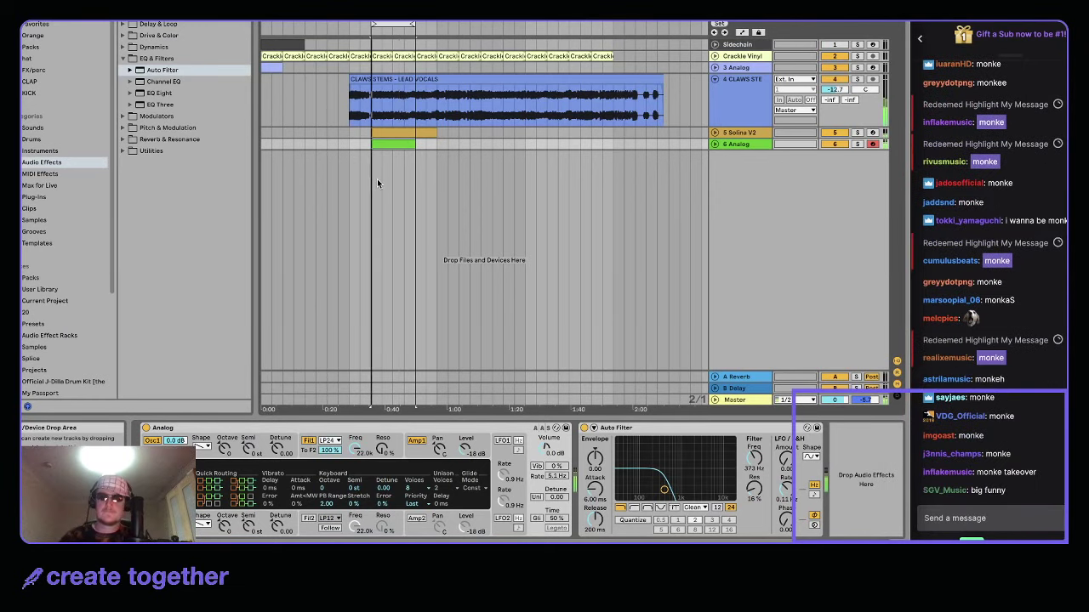
- Play back the loop while checking the Solina V2 devices and the Analog clip's notes
{"action": "left_click", "coordinate": [729, 132]}
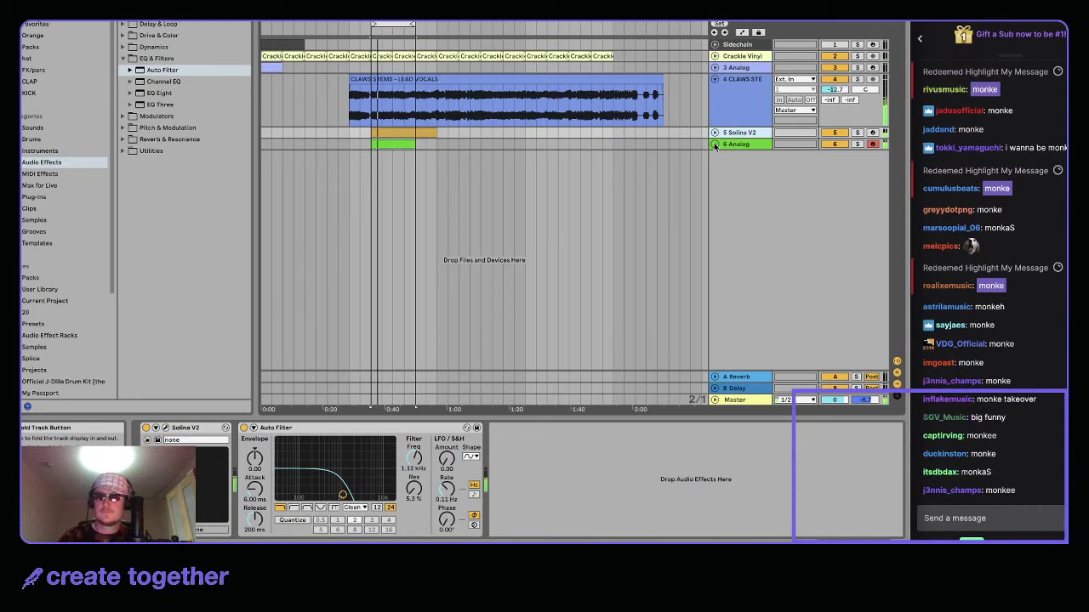
{"action": "left_click", "coordinate": [738, 143]}
{"action": "key", "text": "shift+Tab"}
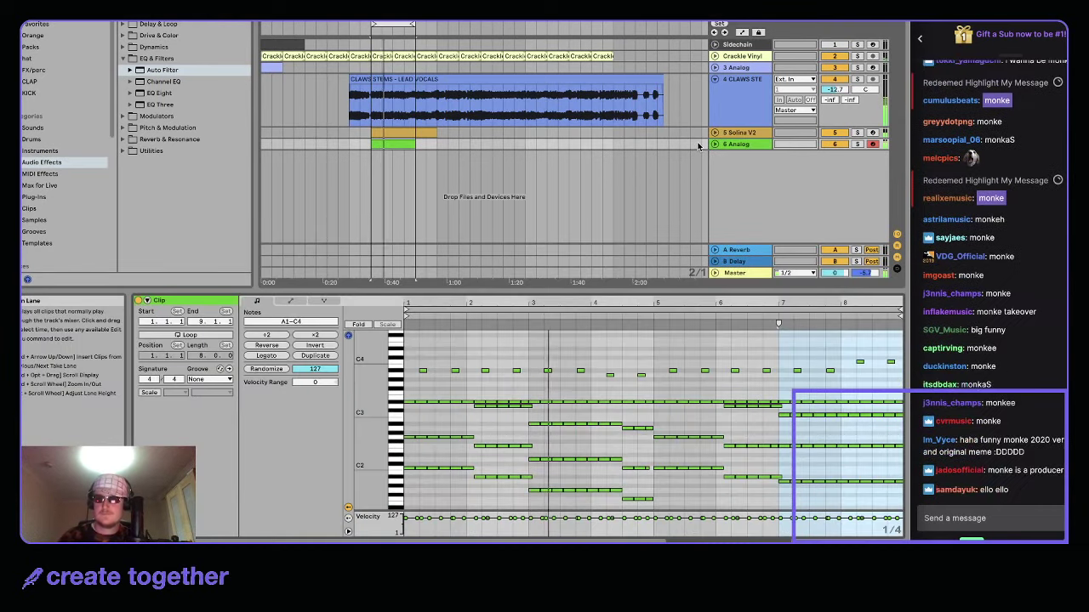
{"action": "key", "text": "shift+Tab"}
{"action": "double_click", "coordinate": [382, 143]}
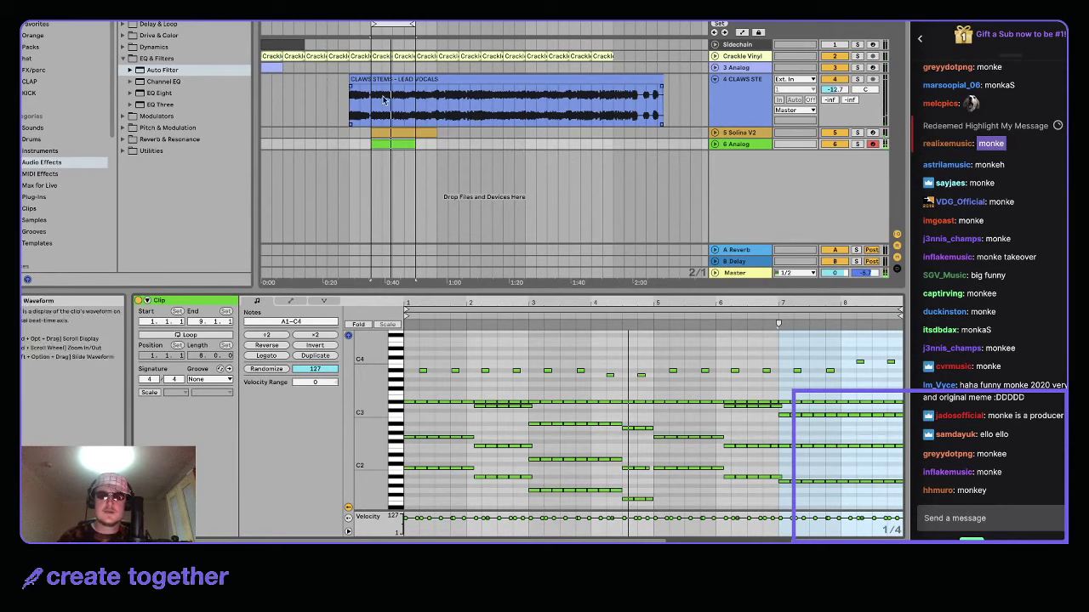
- Solo the CLAWS STEMS lead vocal track, play it back from the loop start, and show its device chain
{"action": "scroll", "coordinate": [365, 95], "scroll_direction": "up", "scroll_amount": 2}
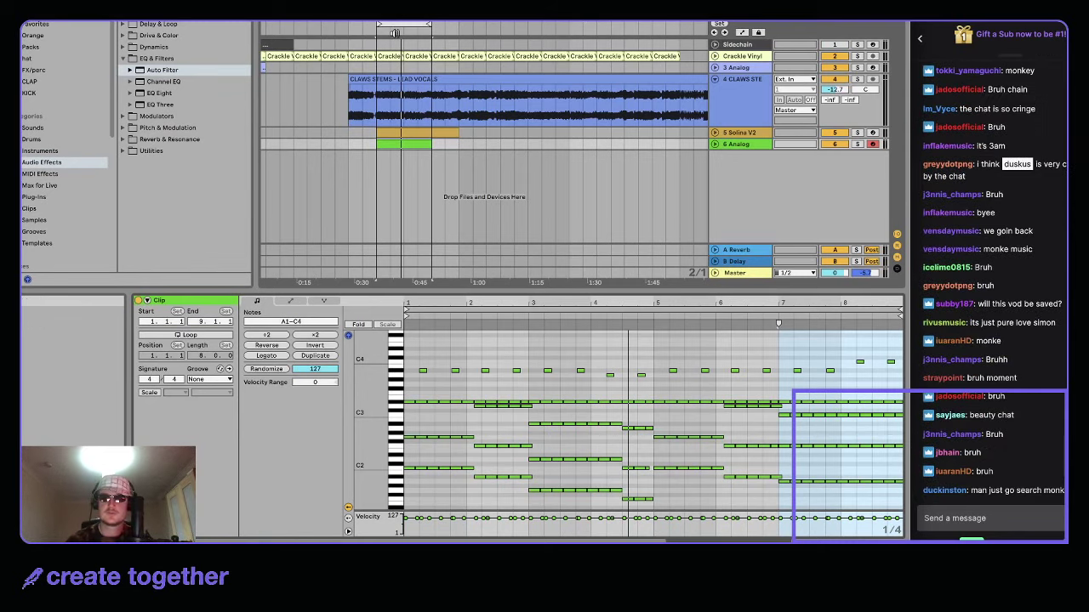
{"action": "left_click", "coordinate": [374, 103]}
{"action": "left_click", "coordinate": [857, 79]}
{"action": "left_click", "coordinate": [733, 97]}
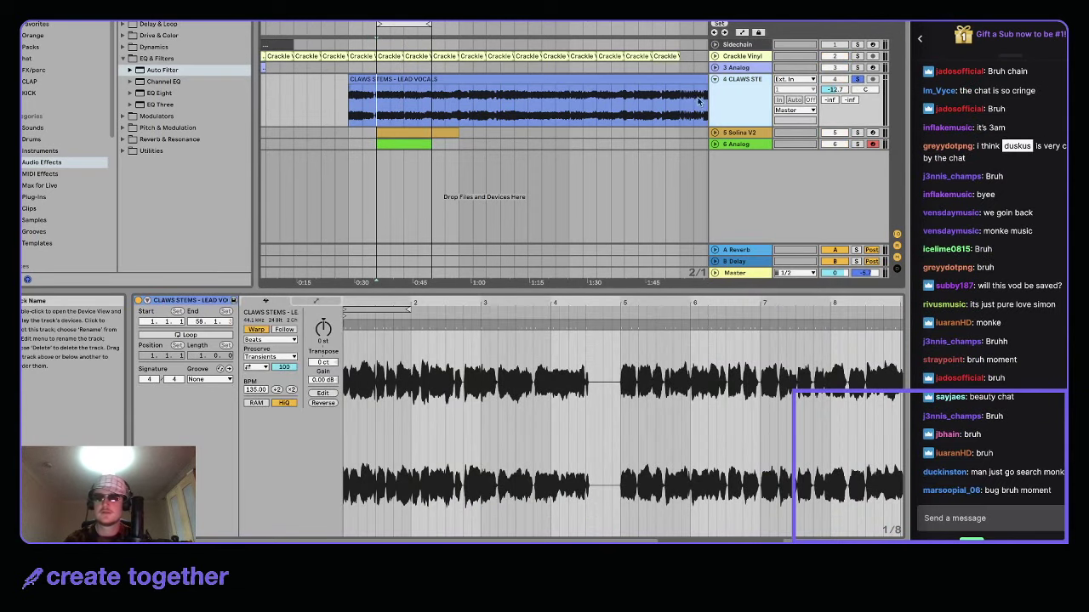
{"action": "key", "text": "space"}
{"action": "key", "text": "shift+Tab"}
- Search the plug-ins for "melo" and load the Celemony Melodyne VST3 onto the CLAWS STEMS vocal track
{"action": "left_click", "coordinate": [67, 197]}
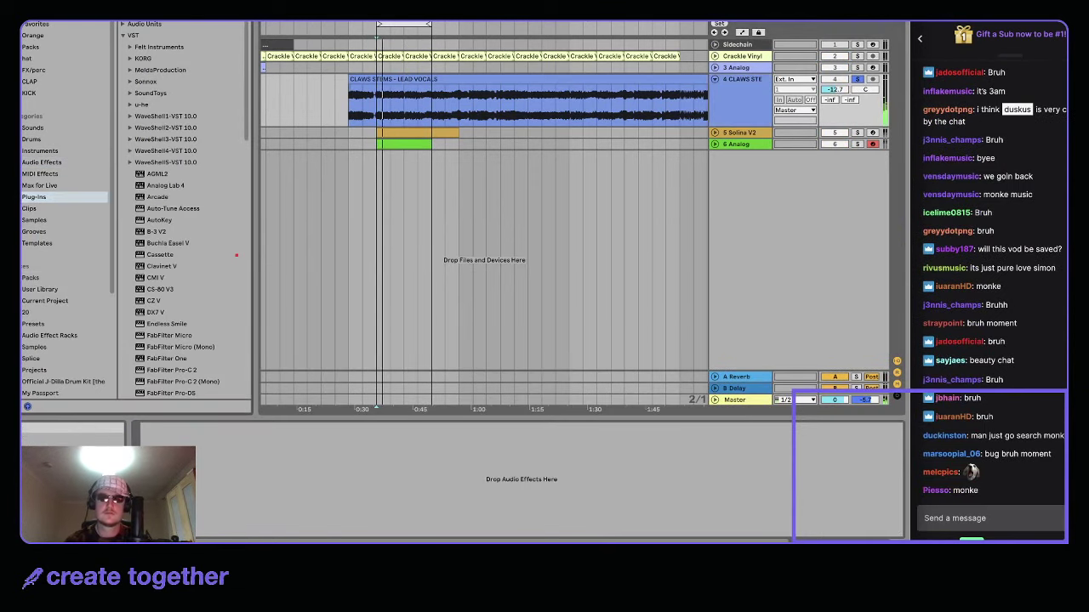
{"action": "key", "text": "super+f"}
{"action": "type", "text": "melo"}
{"action": "left_click", "coordinate": [123, 36]}
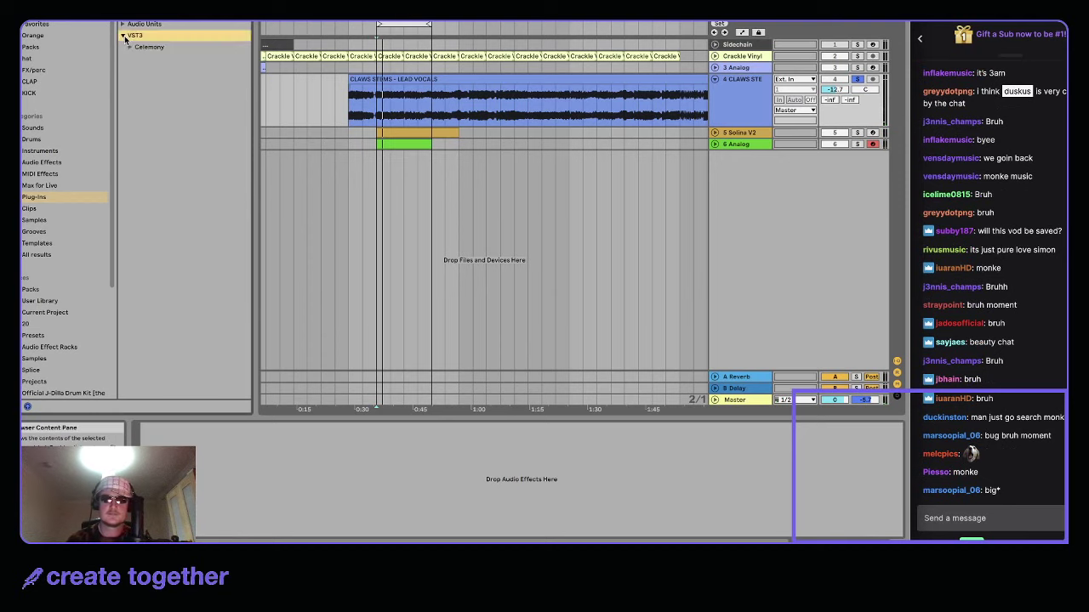
{"action": "left_click", "coordinate": [131, 47]}
{"action": "left_click_drag", "start_coordinate": [140, 58], "coordinate": [323, 91]}
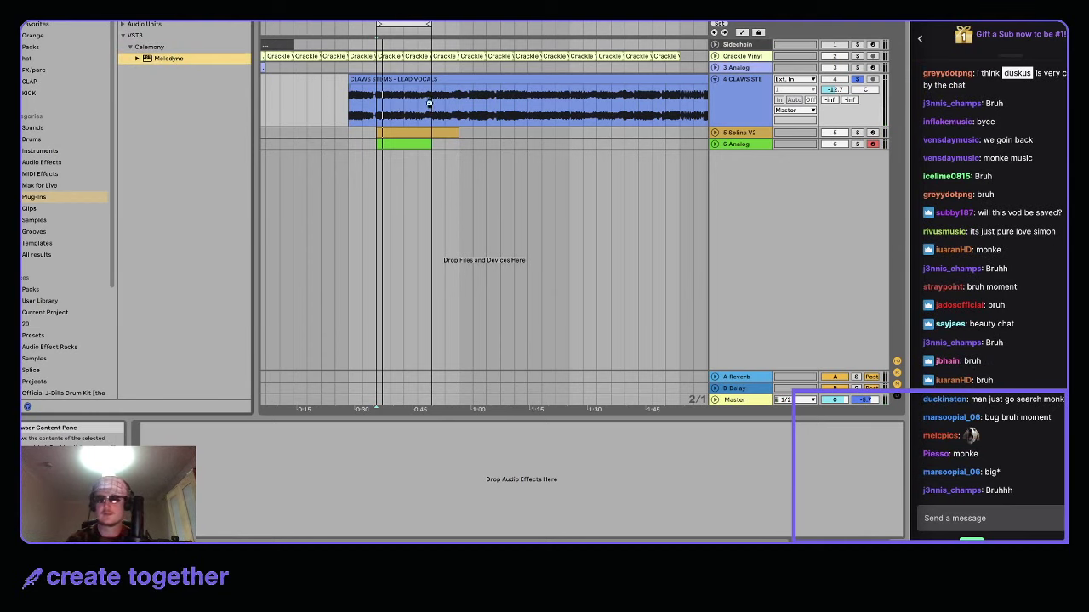
- Dismiss Melodyne's First Steps videos window and hide the plug-in editor
{"action": "left_click_drag", "start_coordinate": [395, 78], "coordinate": [395, 79]}
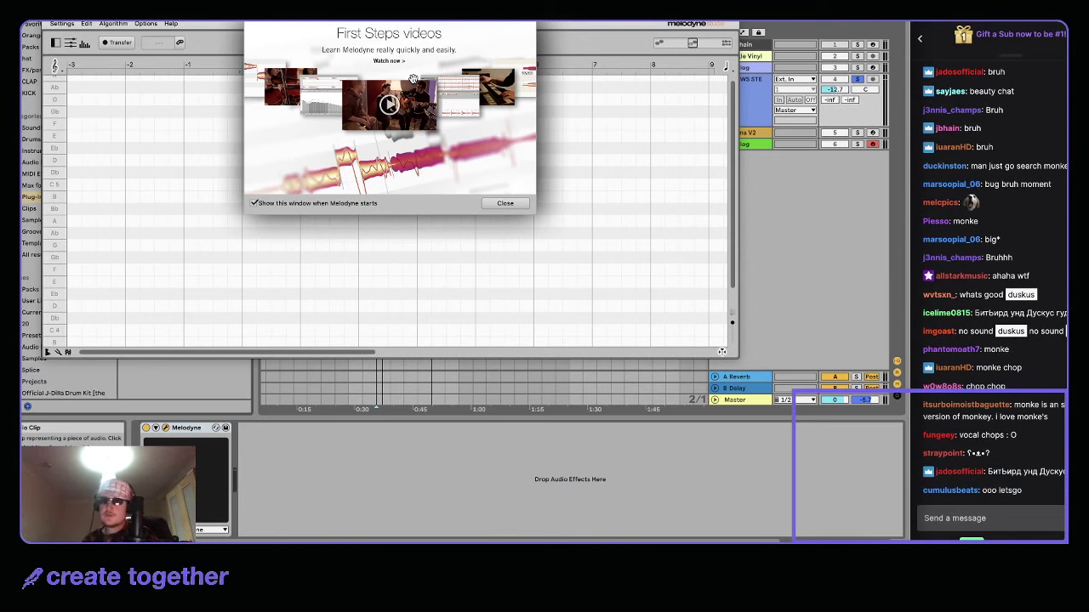
{"action": "left_click", "coordinate": [505, 202]}
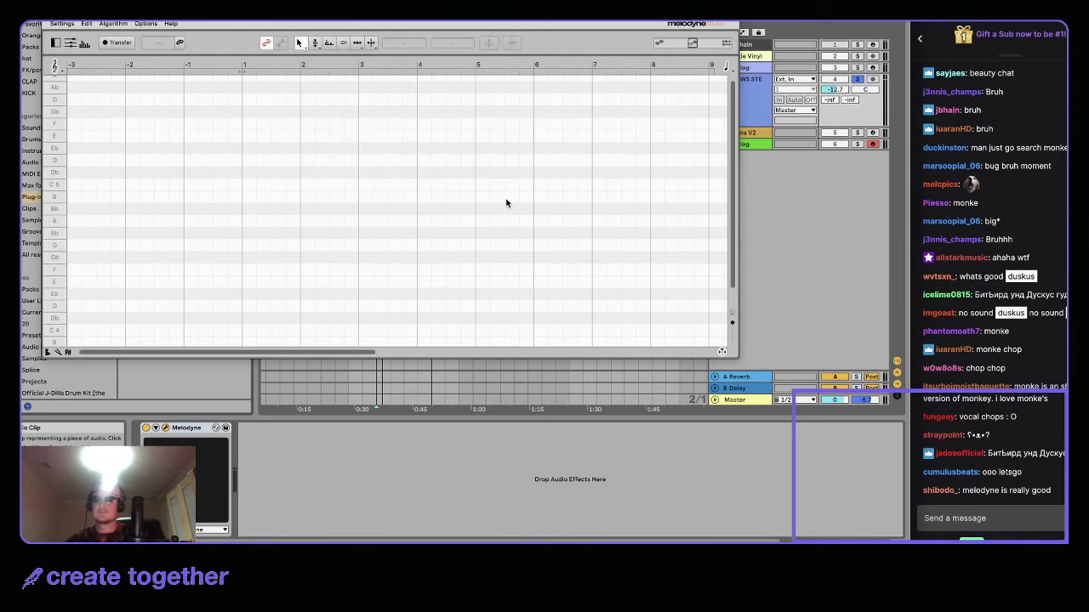
{"action": "key", "text": "super+alt+p"}
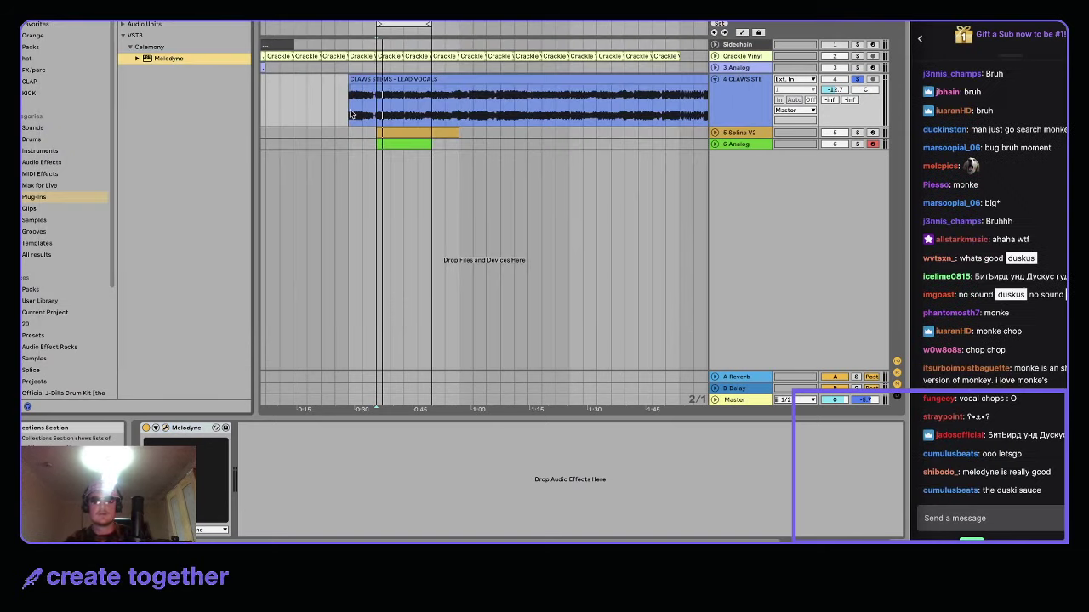
{"action": "key", "text": "super+Tab"}
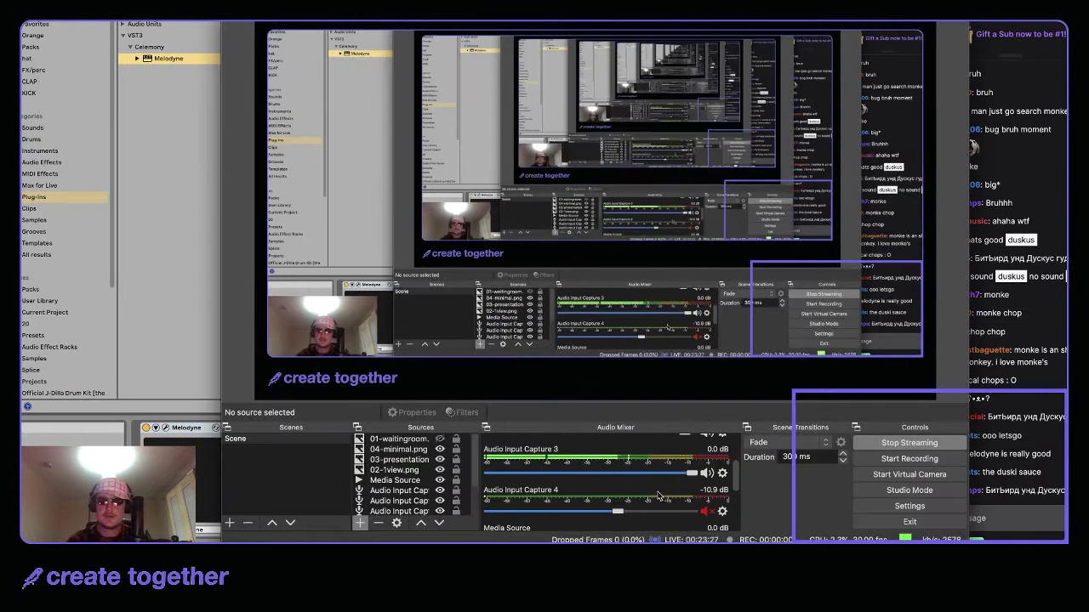
{"action": "left_click", "coordinate": [61, 439]}
{"action": "left_click", "coordinate": [737, 88]}
- Duplicate the eight-bar Solina V2 and Analog section four times and extend the arrangement loop to the end of the last copy
{"action": "left_click", "coordinate": [402, 147]}
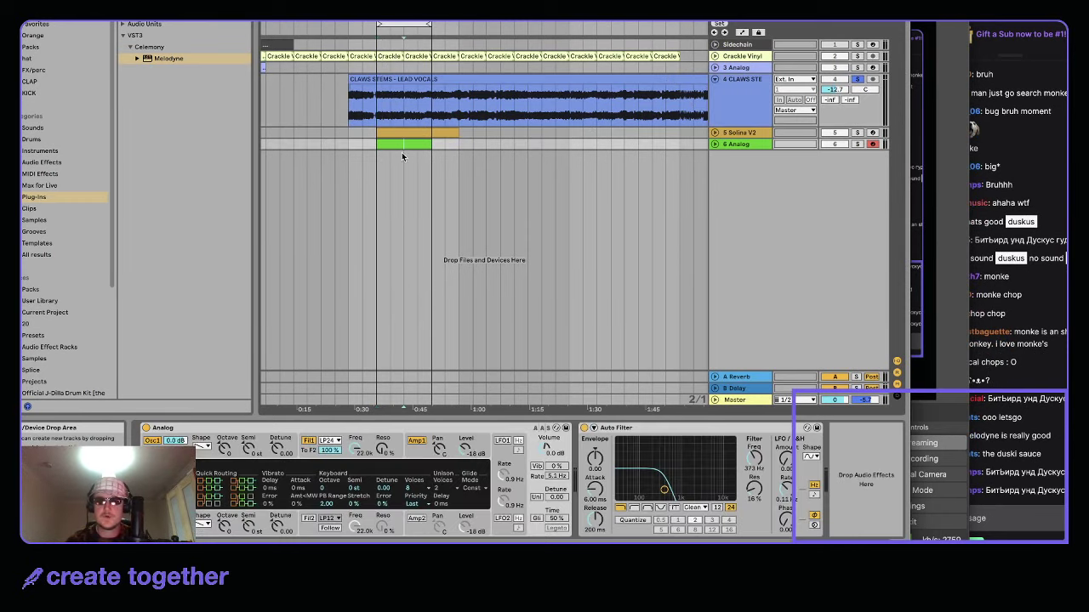
{"action": "left_click", "coordinate": [429, 131], "text": "shift"}
{"action": "key", "text": "super+d"}
{"action": "key", "text": "super+d"}
{"action": "key", "text": "super+d"}
{"action": "key", "text": "super+d"}
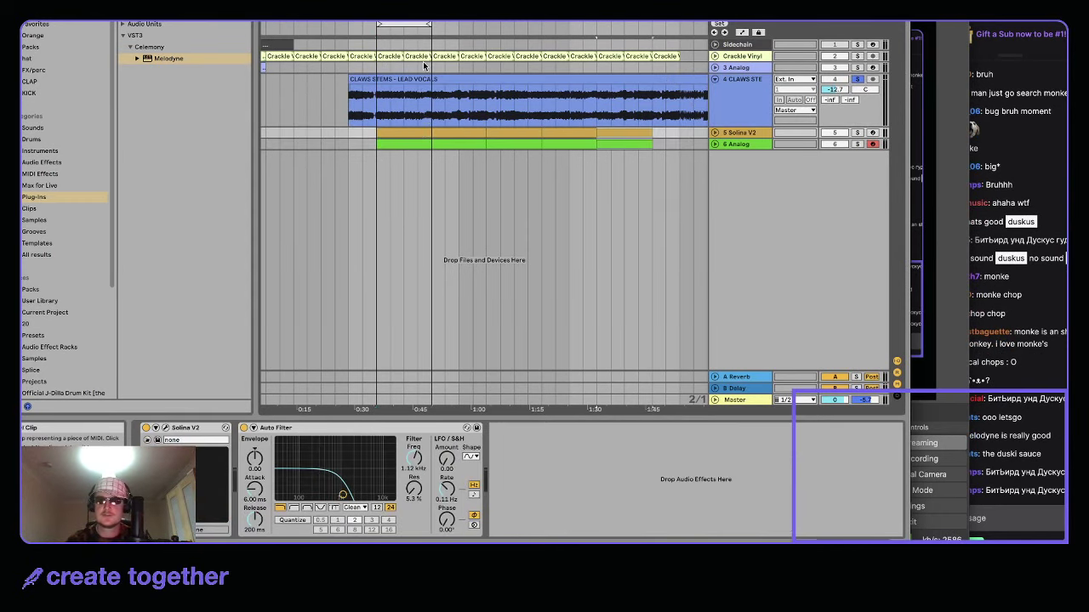
{"action": "left_click", "coordinate": [429, 25]}
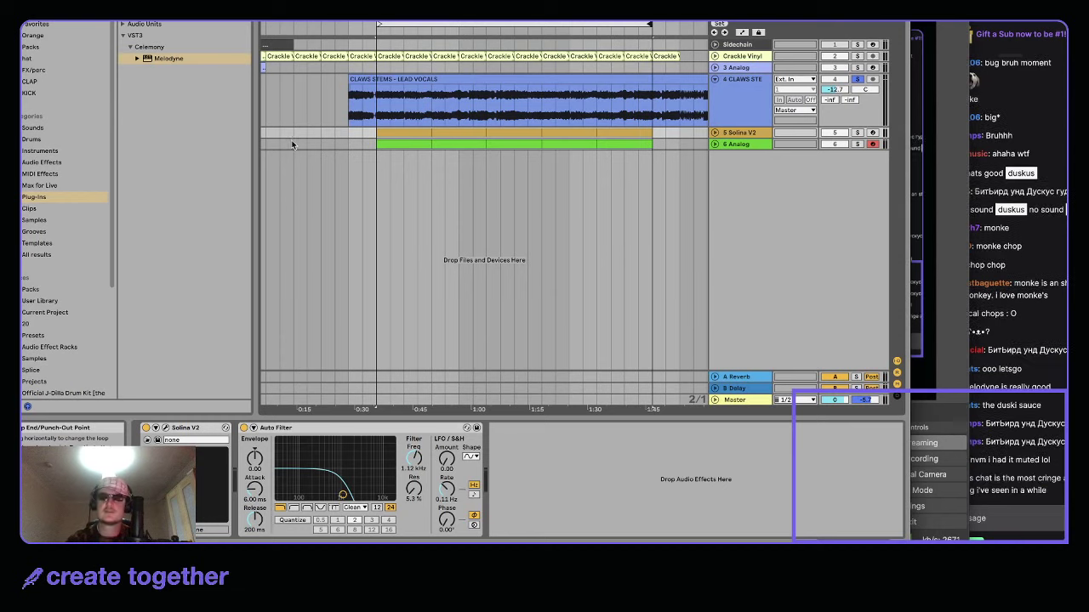
{"action": "mouse_move", "coordinate": [378, 101]}
{"action": "left_mouse_down"}
{"action": "mouse_move", "coordinate": [666, 104]}
{"action": "mouse_move", "coordinate": [395, 104]}
{"action": "left_mouse_up"}
{"action": "left_click", "coordinate": [411, 144]}
{"action": "left_click", "coordinate": [471, 144]}
{"action": "left_click", "coordinate": [632, 144]}
{"action": "left_click_drag", "start_coordinate": [371, 100], "coordinate": [561, 102]}
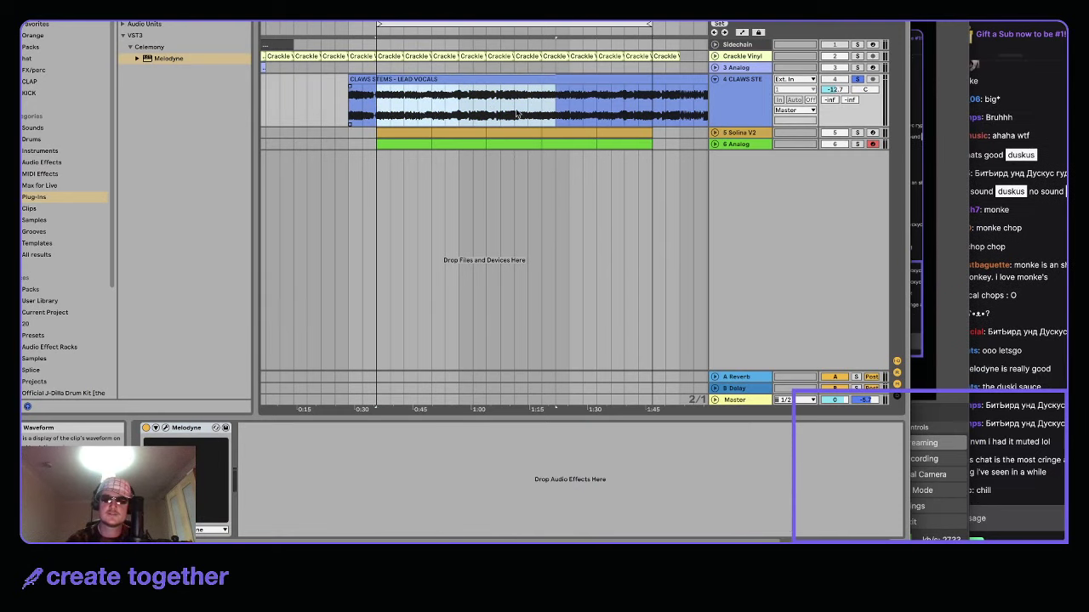
{"action": "left_click_drag", "start_coordinate": [377, 100], "coordinate": [648, 106]}
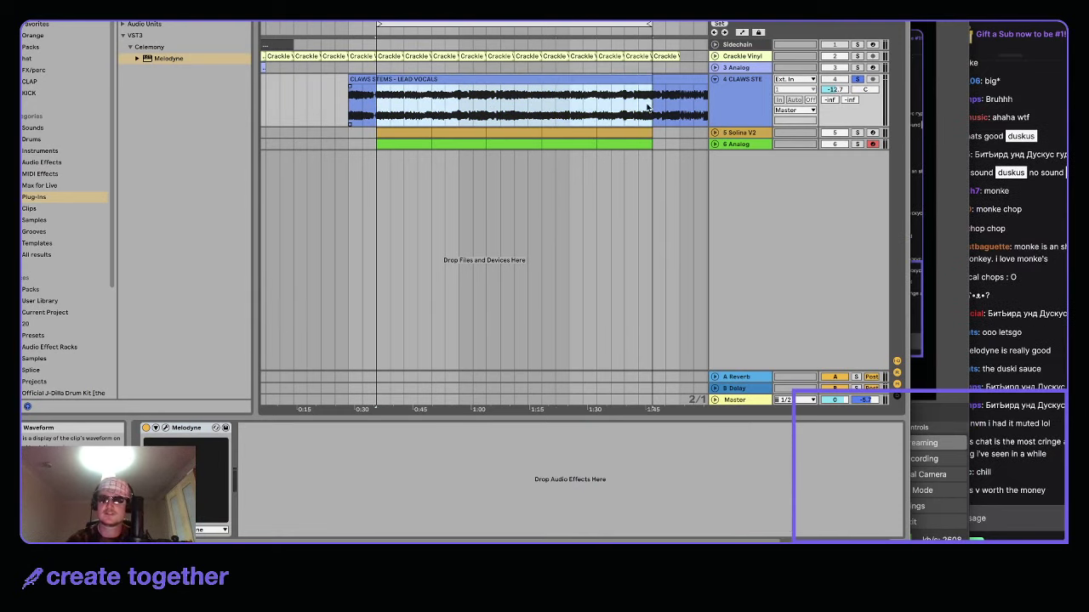
{"action": "left_click_drag", "start_coordinate": [388, 100], "coordinate": [613, 117]}
{"action": "left_click", "coordinate": [624, 117]}
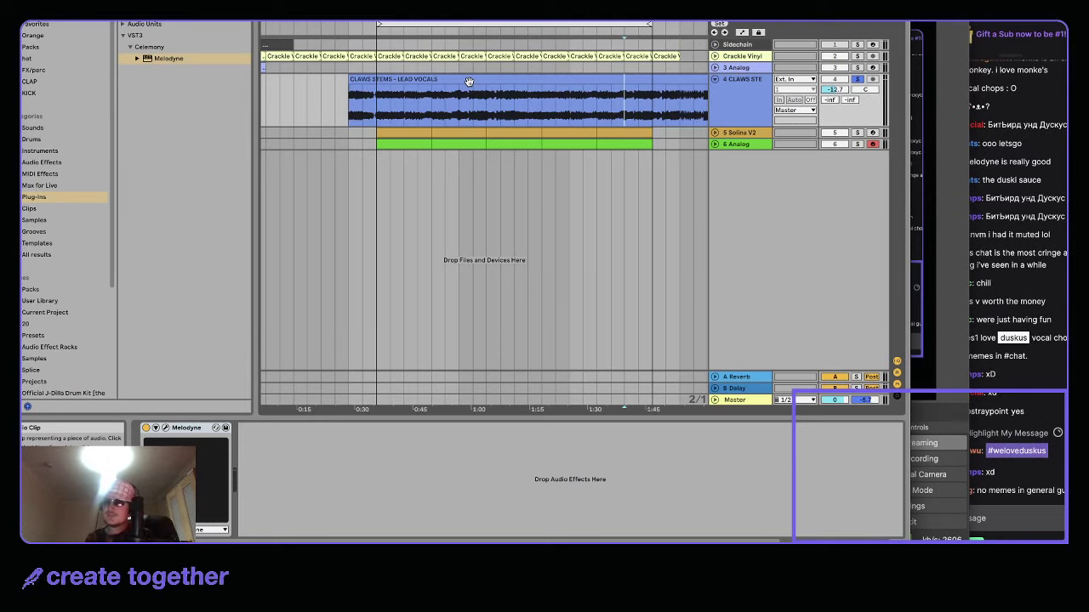
- Select the CLAWS STEMS vocal track and place the insert marker in its clip at the loop start
{"action": "left_click", "coordinate": [992, 213]}
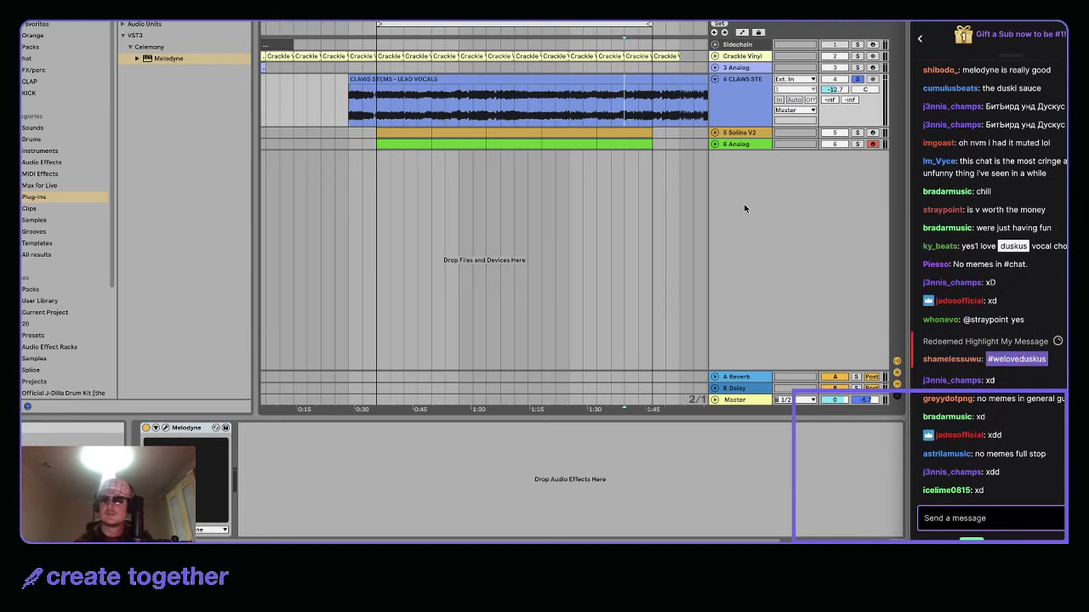
{"action": "left_click", "coordinate": [735, 92]}
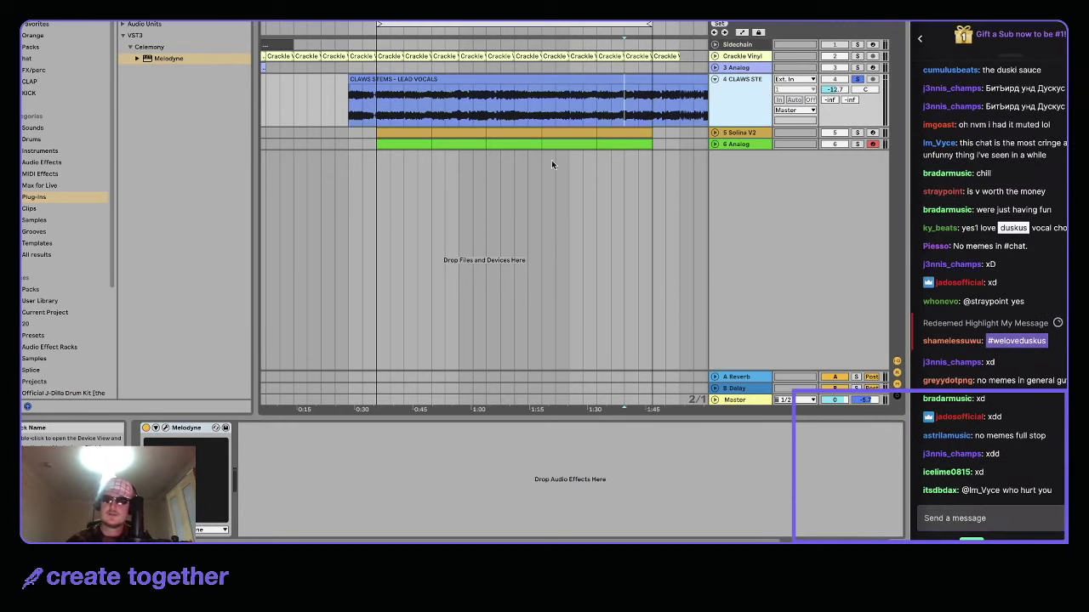
{"action": "left_click", "coordinate": [387, 93]}
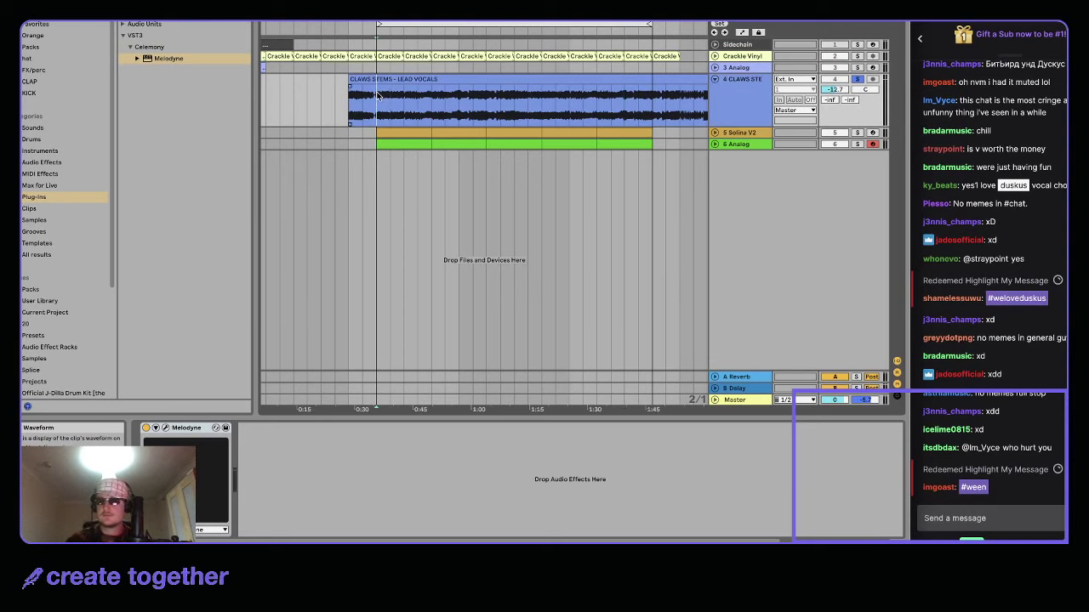
- Transfer the looped section of the CLAWS STEMS vocals into Melodyne, stop playback and review the detected notes
{"action": "left_click", "coordinate": [165, 427]}
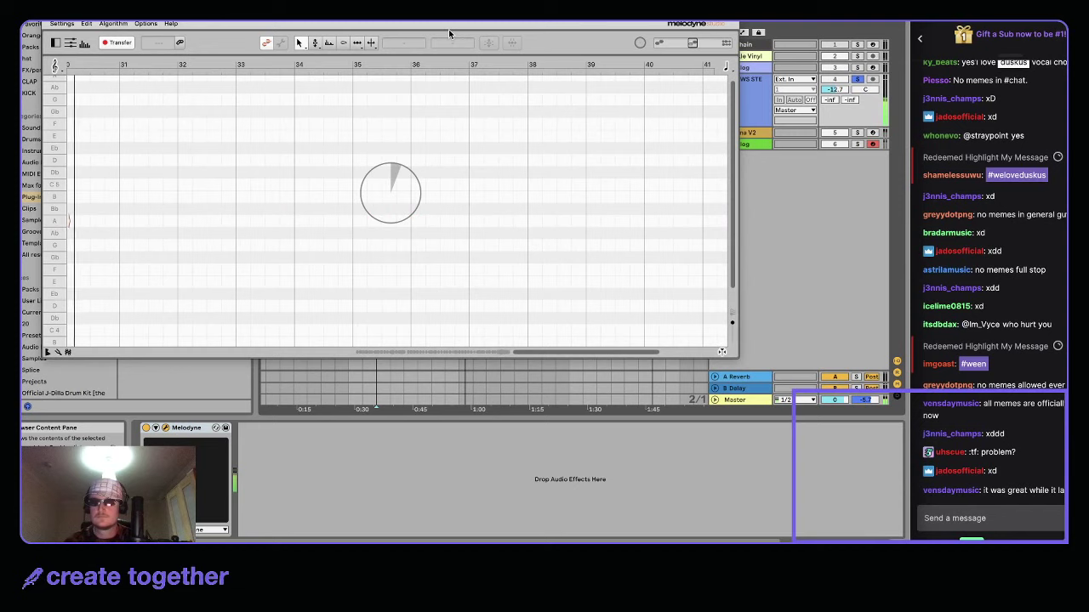
{"action": "left_click_drag", "start_coordinate": [406, 23], "coordinate": [494, 163]}
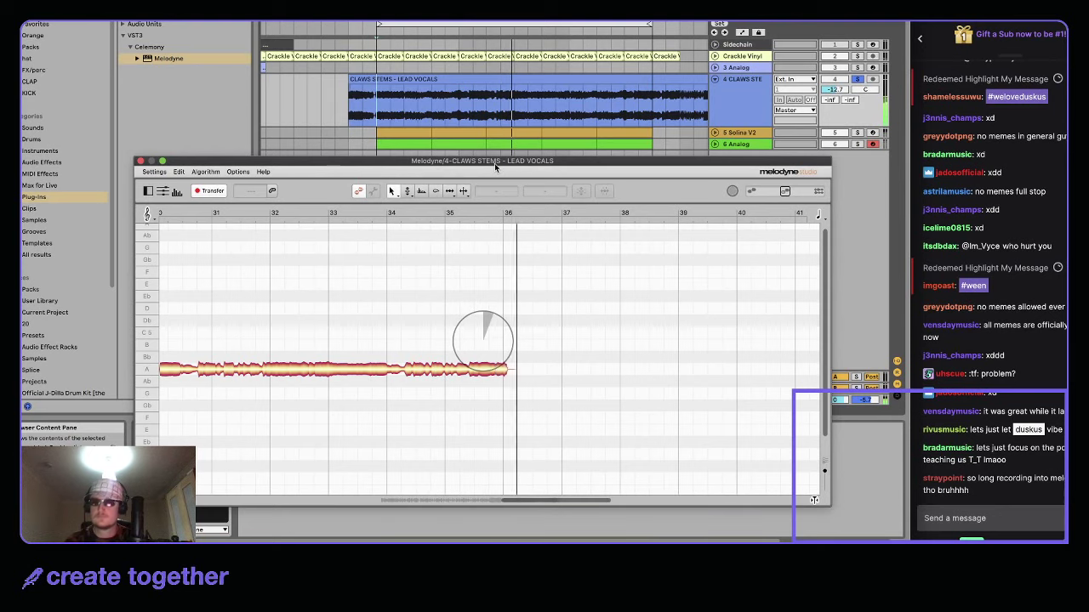
{"action": "key", "text": "space"}
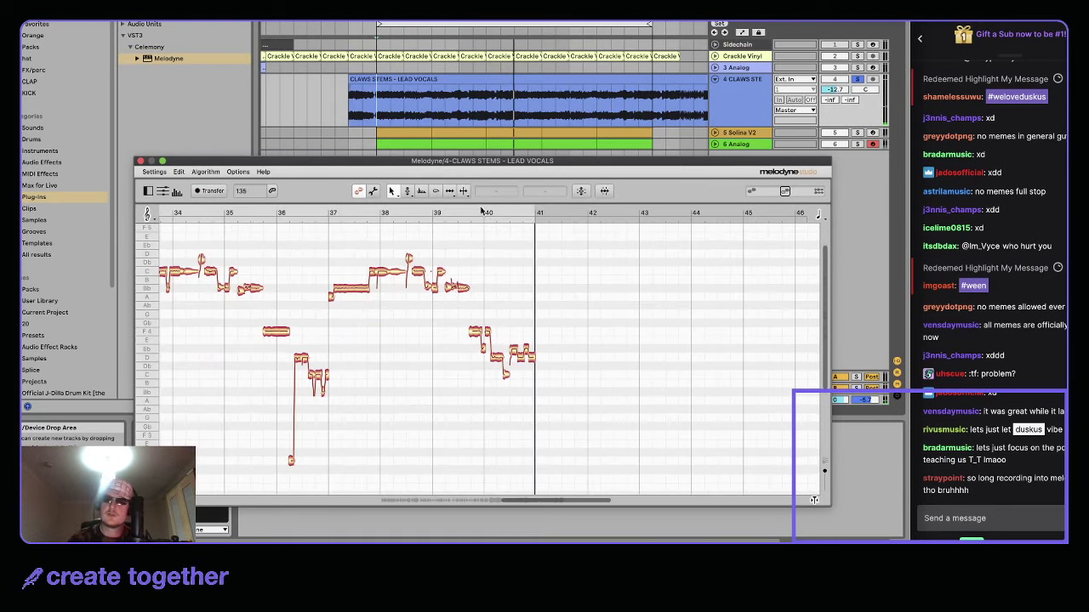
{"action": "scroll", "coordinate": [497, 251], "scroll_direction": "left", "scroll_amount": 10}
{"action": "scroll", "coordinate": [498, 251], "scroll_direction": "left", "scroll_amount": 8}
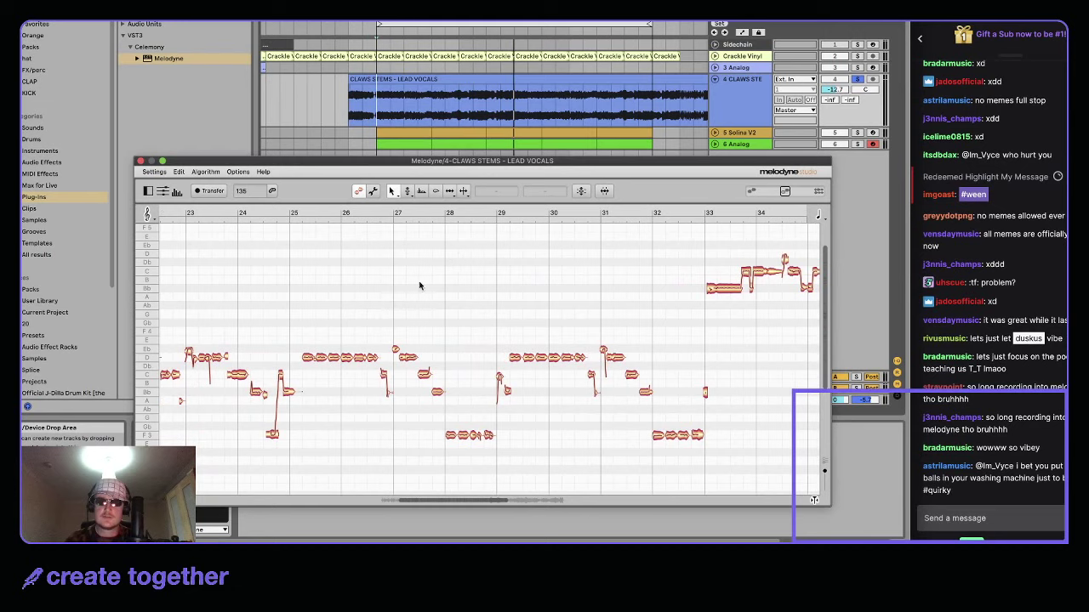
{"action": "scroll", "coordinate": [338, 343], "scroll_direction": "right", "scroll_amount": 5}
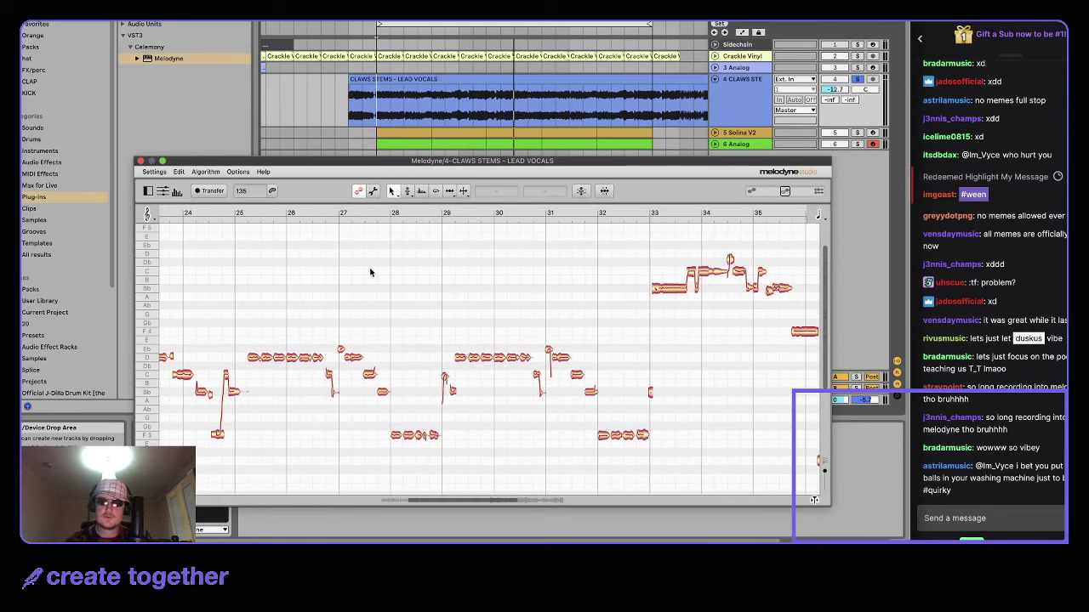
- Flatten the pitch curves of all vocal notes in Melodyne and shift their formants to -253 ct
{"action": "key", "text": "super+a"}
{"action": "left_click", "coordinate": [408, 191]}
{"action": "double_click", "coordinate": [460, 357]}
{"action": "left_click", "coordinate": [421, 191]}
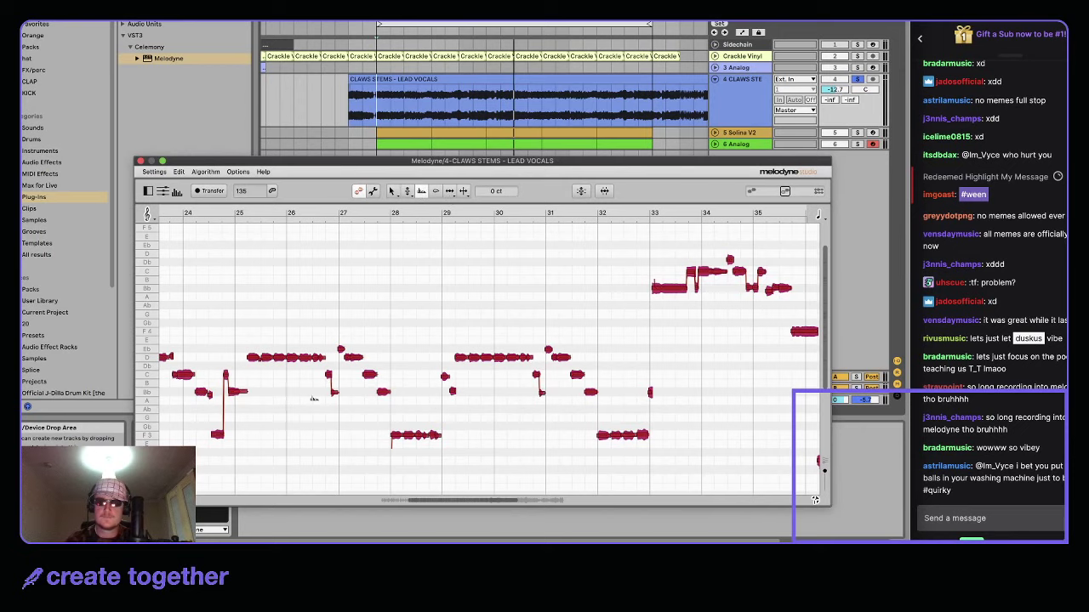
{"action": "left_click_drag", "start_coordinate": [285, 358], "coordinate": [316, 379]}
{"action": "scroll", "coordinate": [383, 255], "scroll_direction": "left", "scroll_amount": 2}
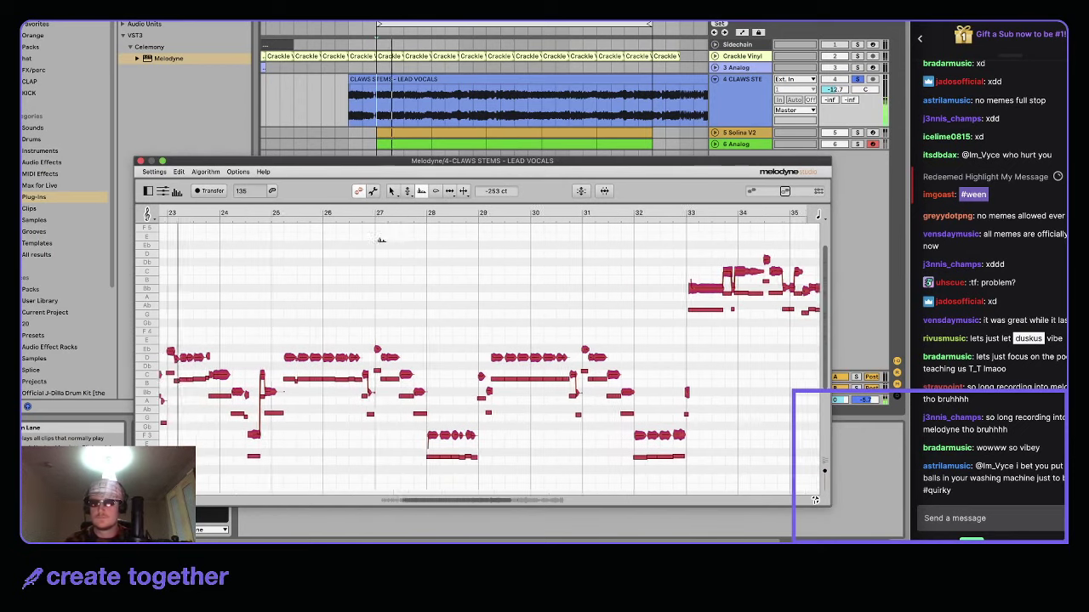
- Return to Melodyne's Main tool, turn off solo on the CLAWS STEMS track and clear the note selection
{"action": "left_click", "coordinate": [391, 192]}
{"action": "left_click", "coordinate": [858, 79]}
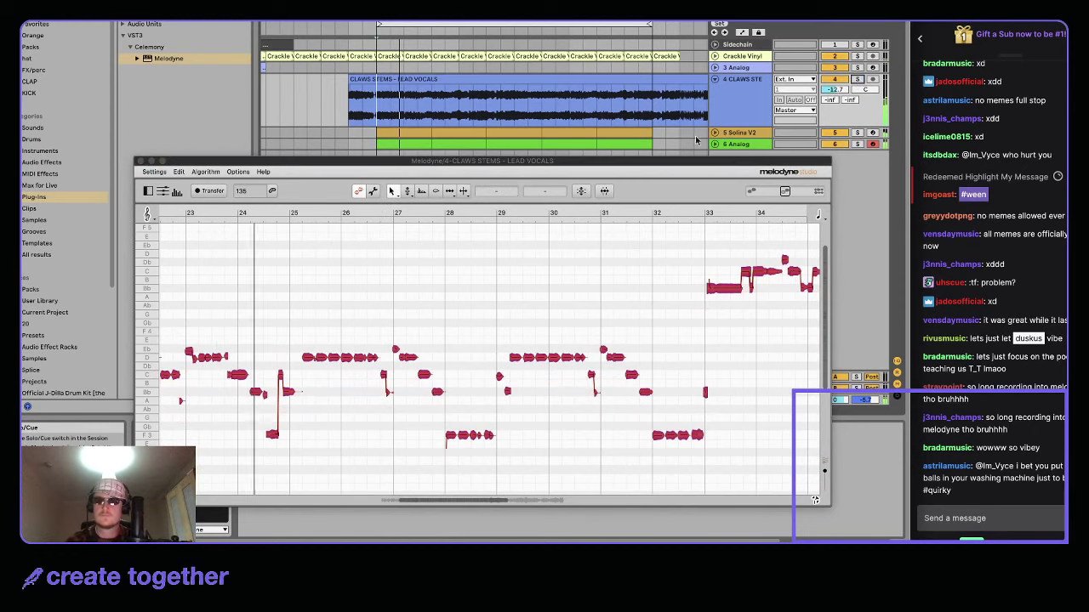
{"action": "left_click", "coordinate": [380, 273]}
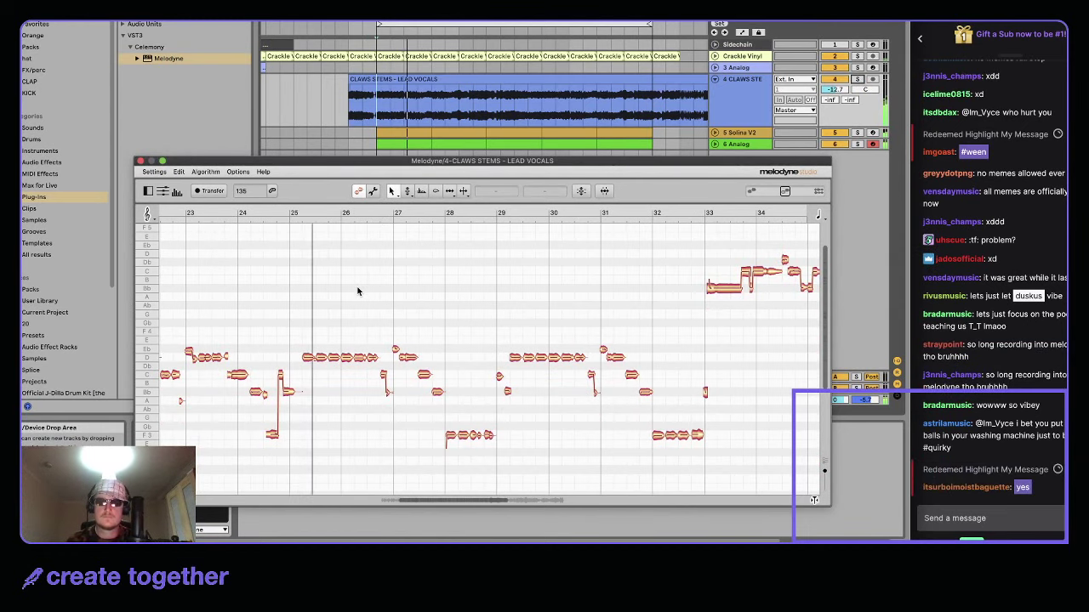
- Raise the repeated D4 vocal notes from bar 25 onward to F4 and replay the passage
{"action": "left_click", "coordinate": [310, 359]}
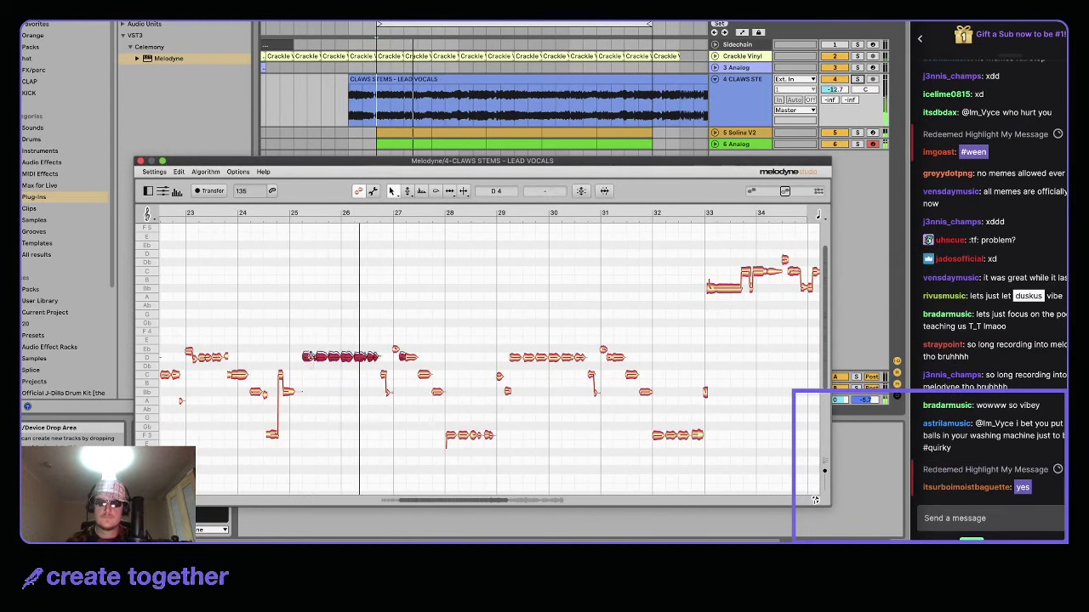
{"action": "left_click_drag", "start_coordinate": [309, 359], "coordinate": [310, 333]}
{"action": "key", "text": "space"}
{"action": "left_click", "coordinate": [402, 104]}
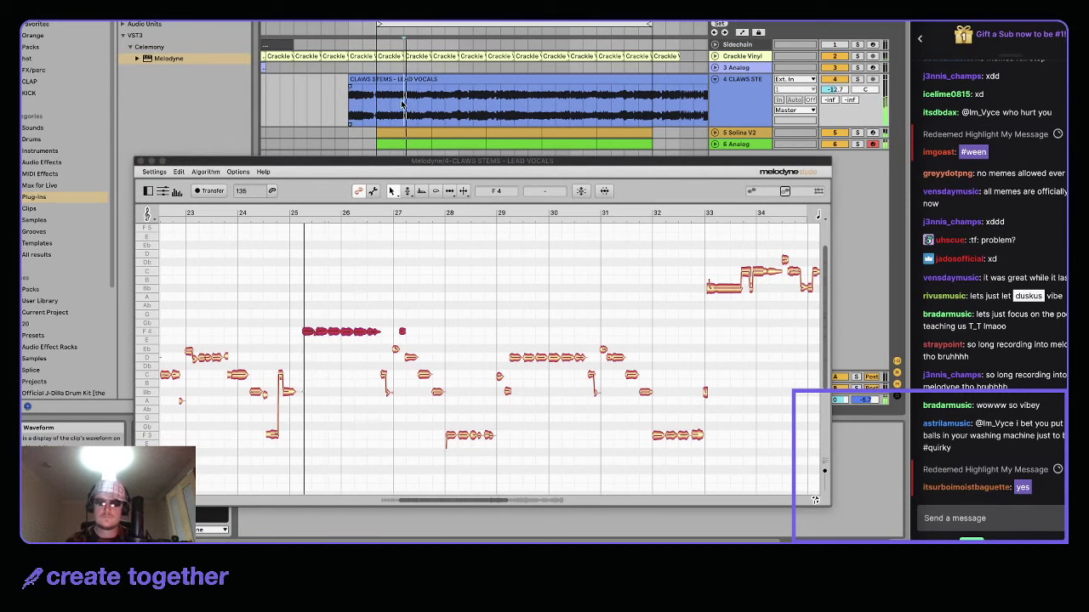
{"action": "left_click", "coordinate": [382, 279]}
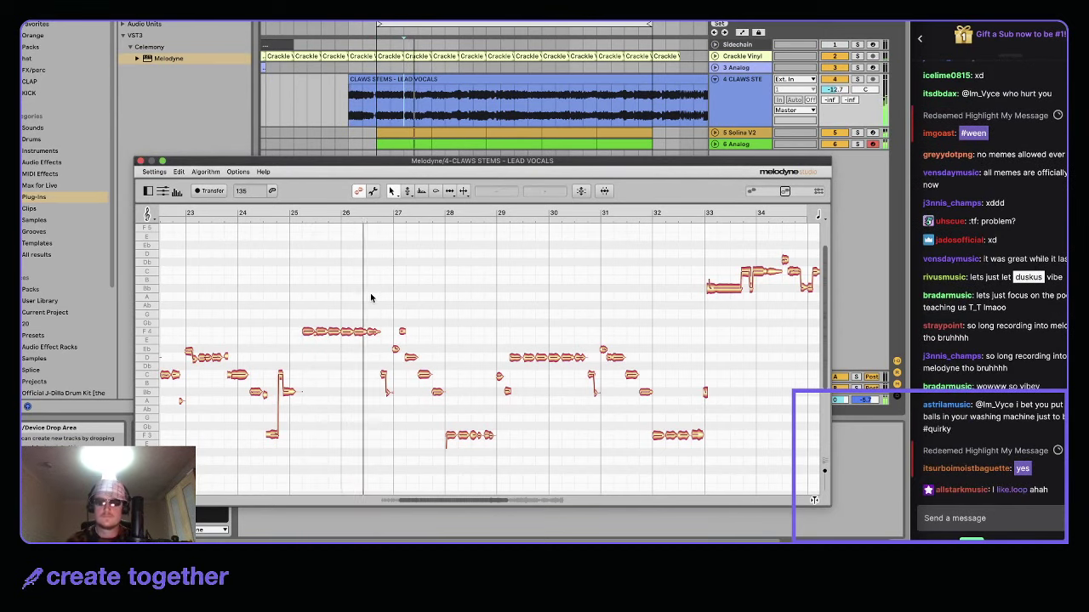
- Raise the first note of bar 27 to F4 and the C4 note later in that bar to D4
{"action": "key", "text": "space"}
{"action": "left_click", "coordinate": [399, 332]}
{"action": "key", "text": "space"}
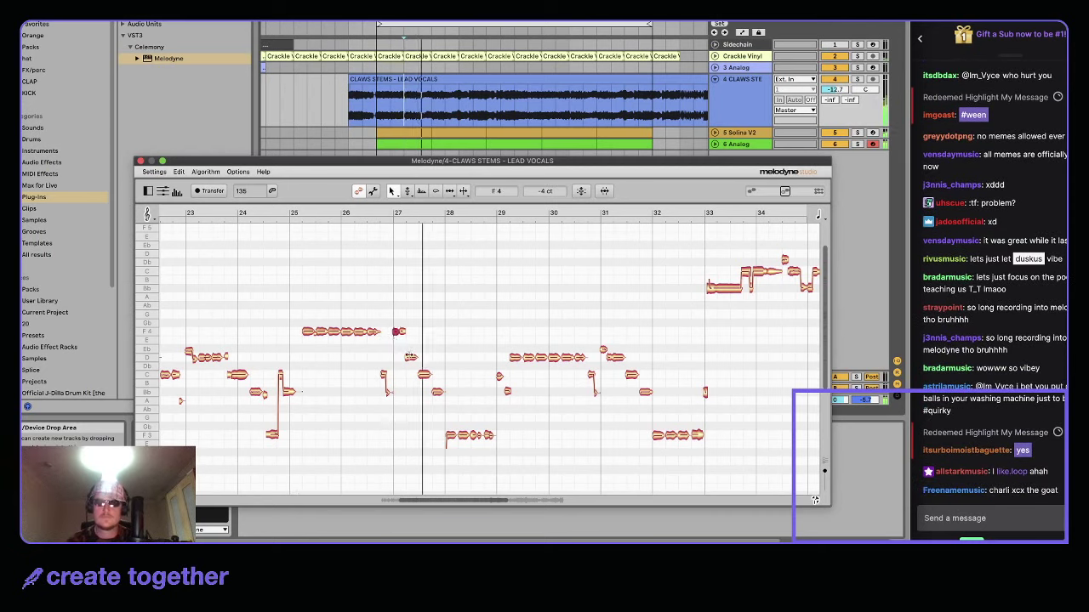
{"action": "left_click", "coordinate": [419, 357]}
{"action": "left_click", "coordinate": [437, 391]}
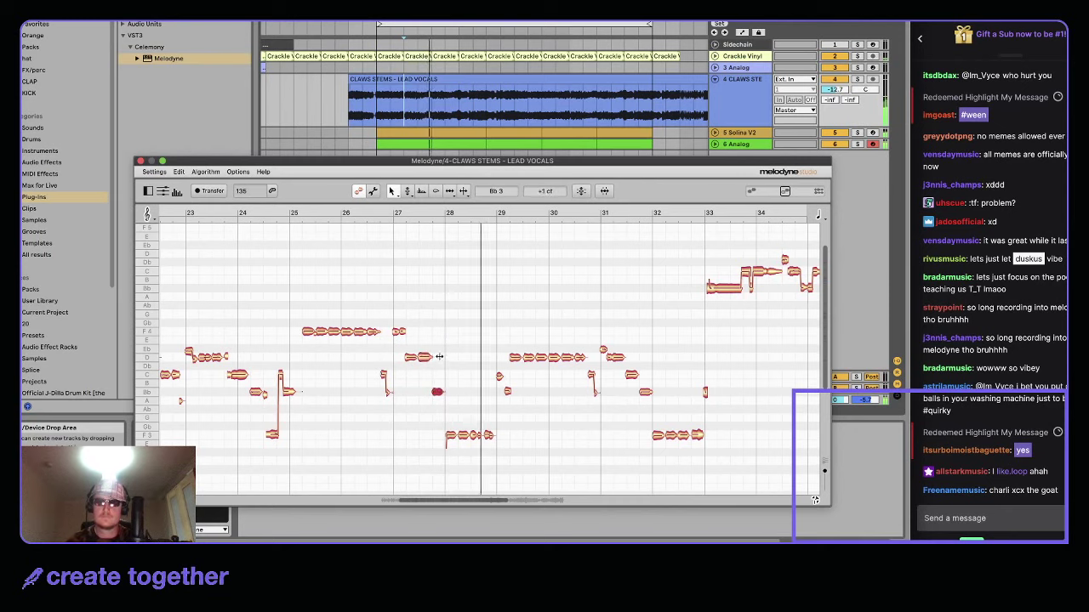
- Reduce the downward formant shift on all vocal notes and close the Melodyne editor
{"action": "left_click", "coordinate": [490, 339]}
{"action": "key", "text": "super+a"}
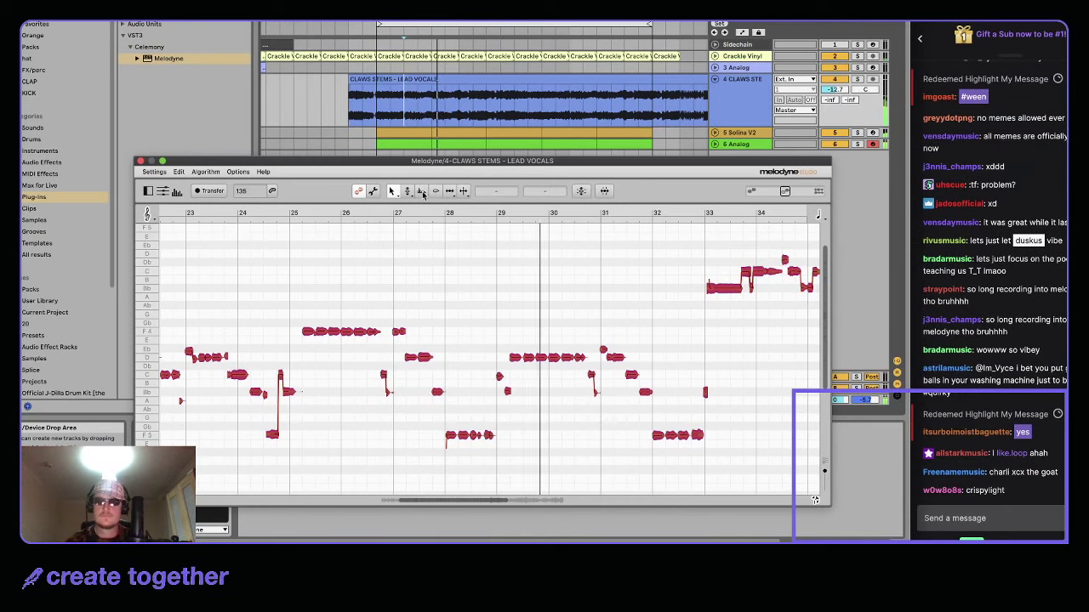
{"action": "left_click", "coordinate": [140, 161]}
- Search the plug-ins for "val", load ValhallaRoom onto the CLAWS STEMS track, adjust its predelay and decay, and close its editor
{"action": "key", "text": "super+f"}
{"action": "type", "text": "val"}
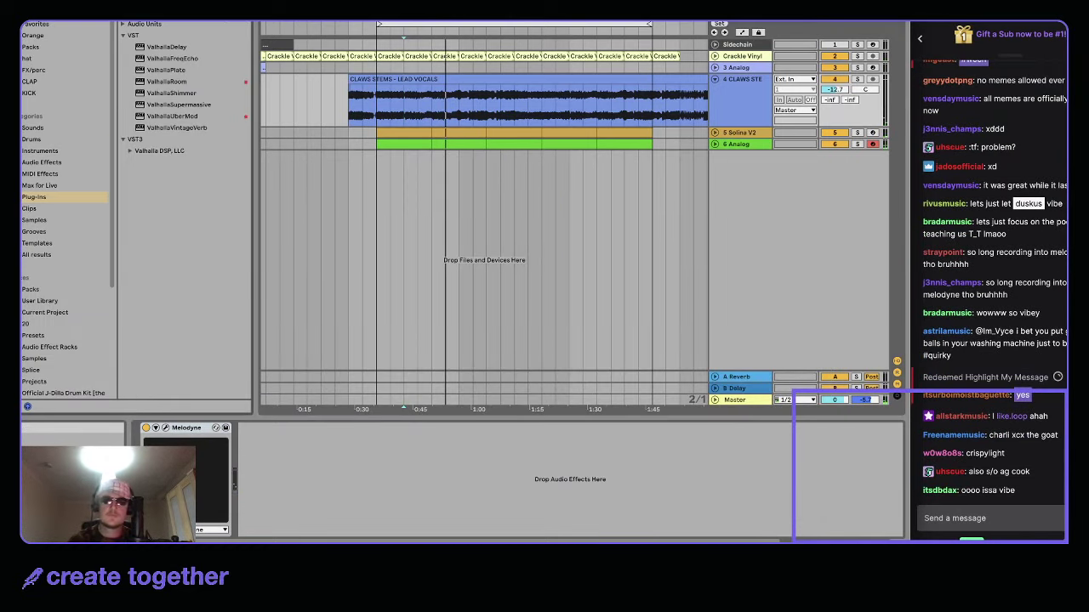
{"action": "double_click", "coordinate": [167, 81]}
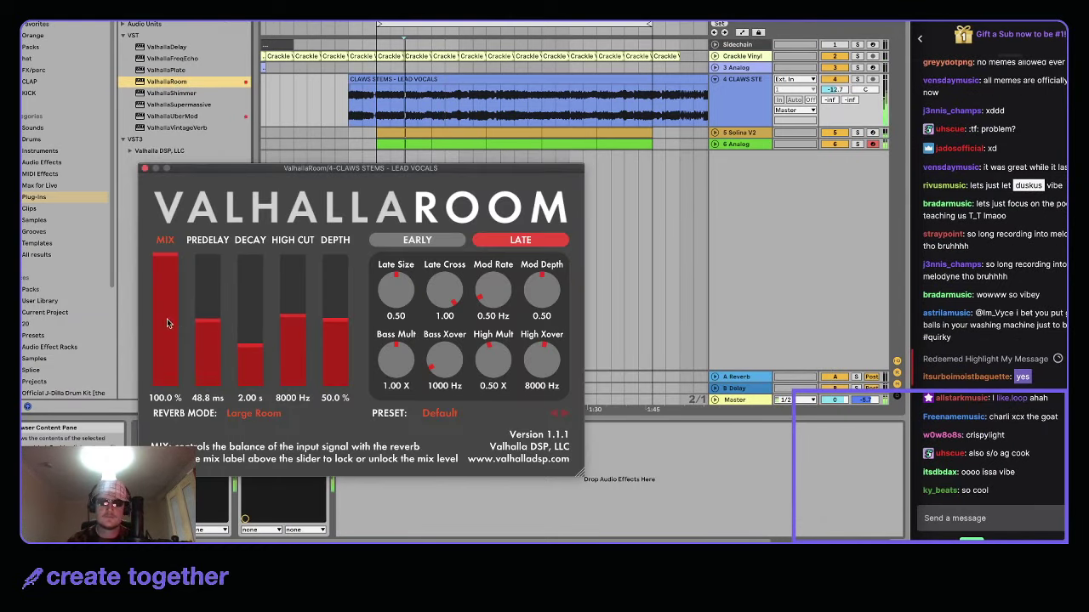
{"action": "left_click_drag", "start_coordinate": [217, 347], "coordinate": [217, 358]}
{"action": "left_click", "coordinate": [253, 354]}
{"action": "left_click", "coordinate": [145, 167]}
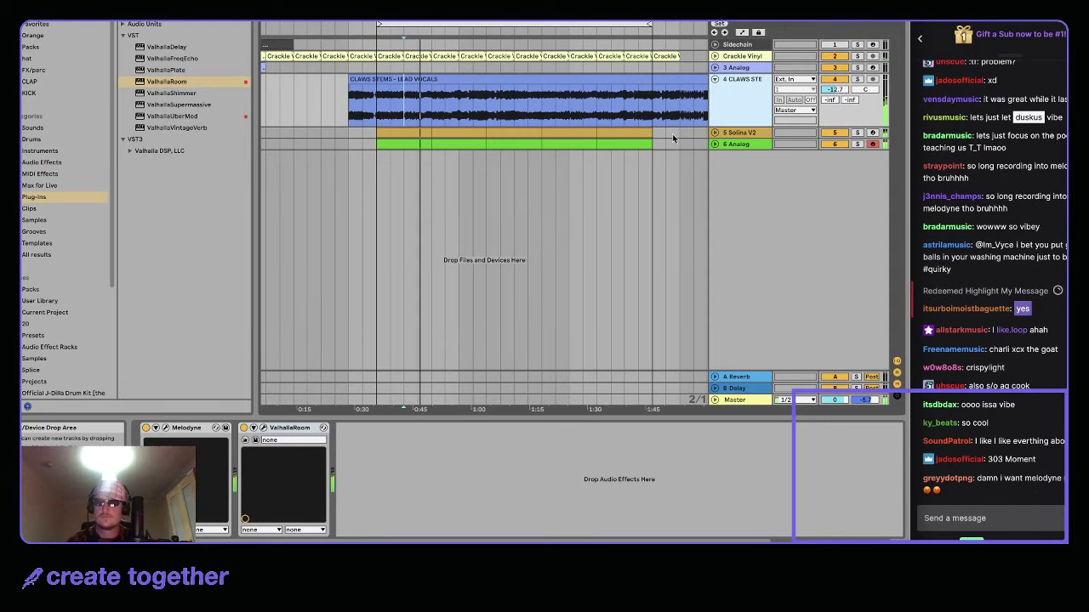
- Set the Auto Filter low-pass cutoff on the Analog track to 211 Hz
{"action": "left_click", "coordinate": [743, 144]}
{"action": "left_click_drag", "start_coordinate": [649, 487], "coordinate": [656, 497]}
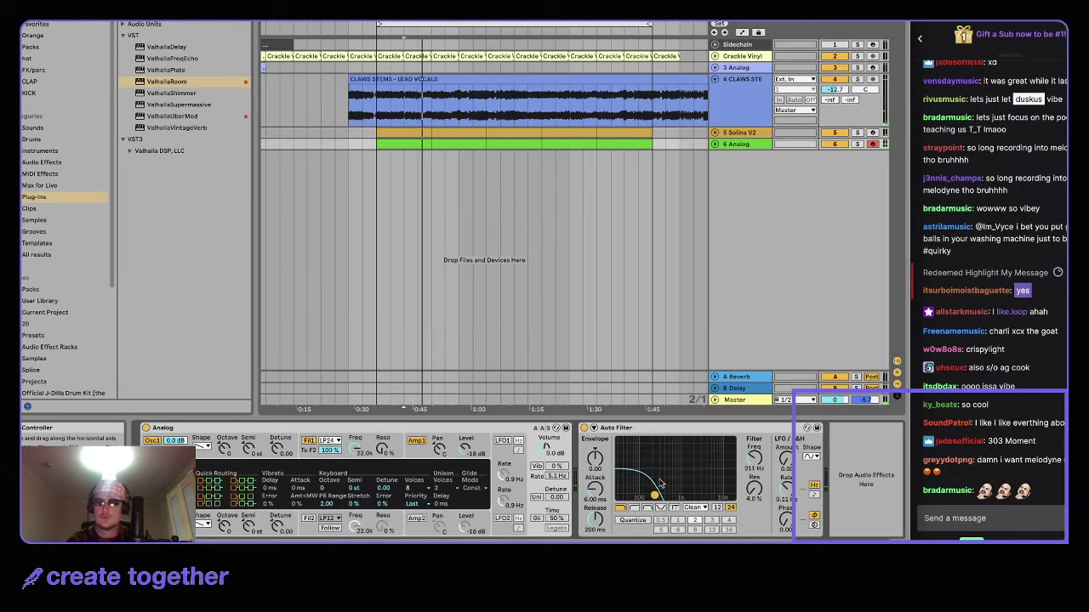
- Reopen Melodyne on the CLAWS STEMS track, play from the loop start and raise the third vocal note of bar 21 to about B4
{"action": "left_click", "coordinate": [739, 107]}
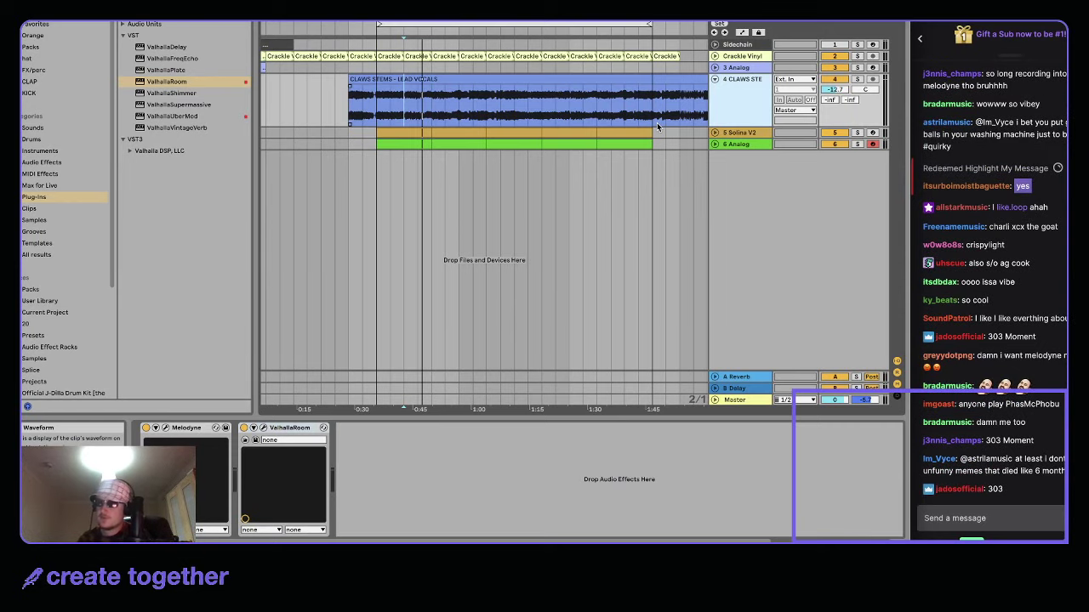
{"action": "left_click", "coordinate": [381, 115]}
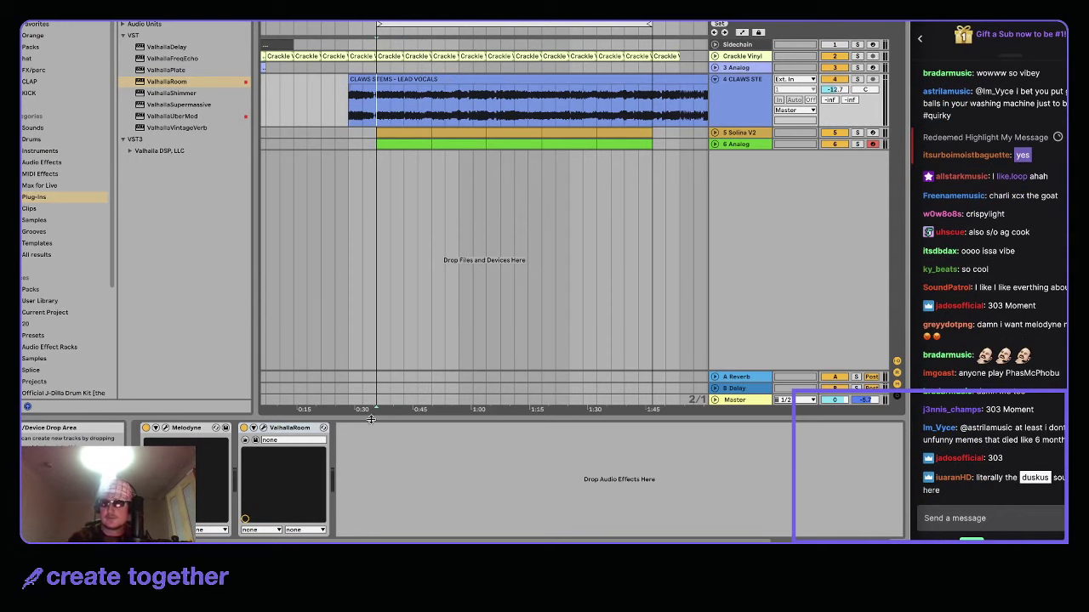
{"action": "left_click", "coordinate": [166, 428]}
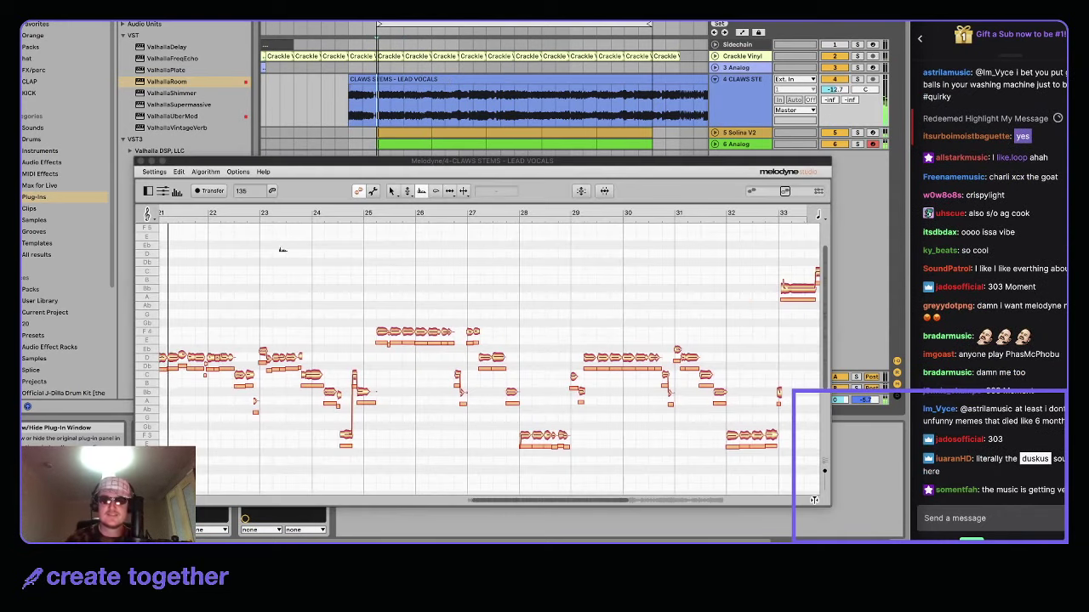
{"action": "left_click", "coordinate": [391, 190]}
{"action": "key", "text": "space"}
{"action": "key", "text": "space"}
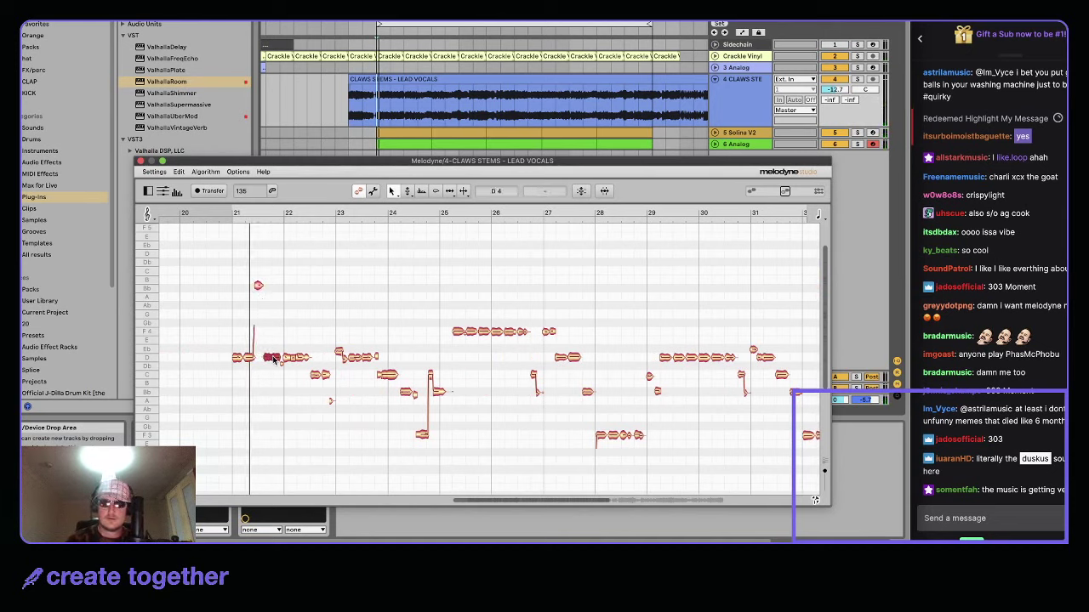
- Raise the D4 vocal notes at the start of bar 22 to F4 and put the last note of bar 21 on F4
{"action": "left_click", "coordinate": [292, 358]}
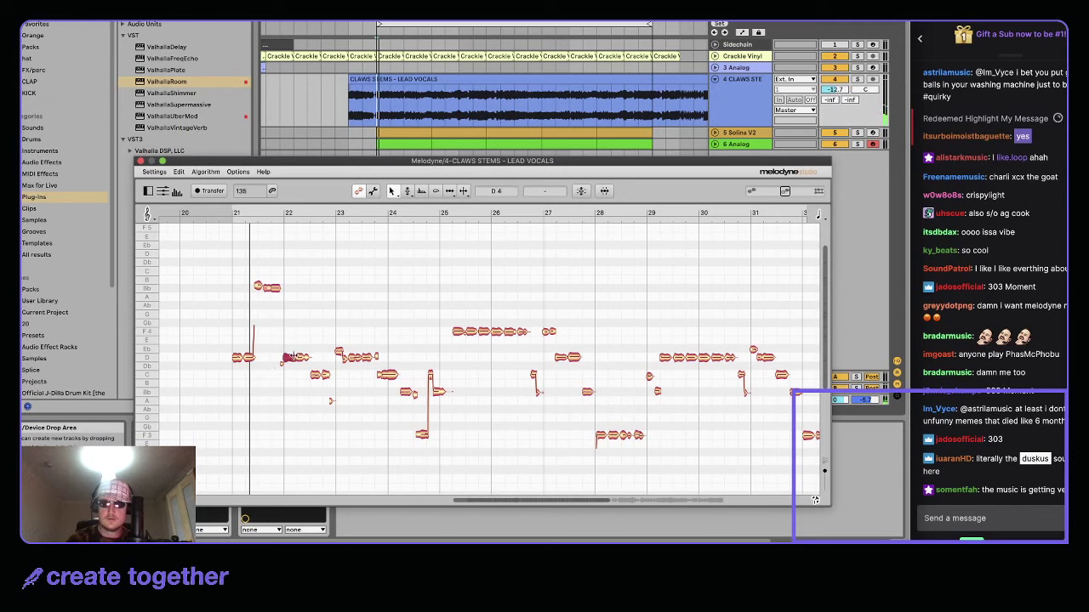
{"action": "left_click_drag", "start_coordinate": [289, 363], "coordinate": [294, 324]}
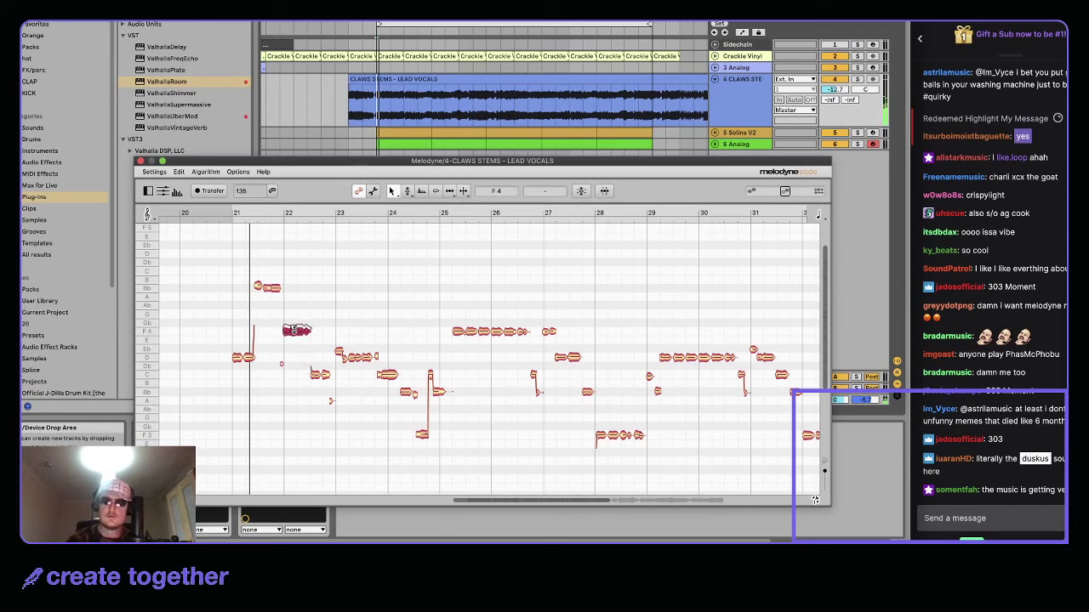
{"action": "key", "text": "space"}
{"action": "left_click_drag", "start_coordinate": [276, 290], "coordinate": [275, 335]}
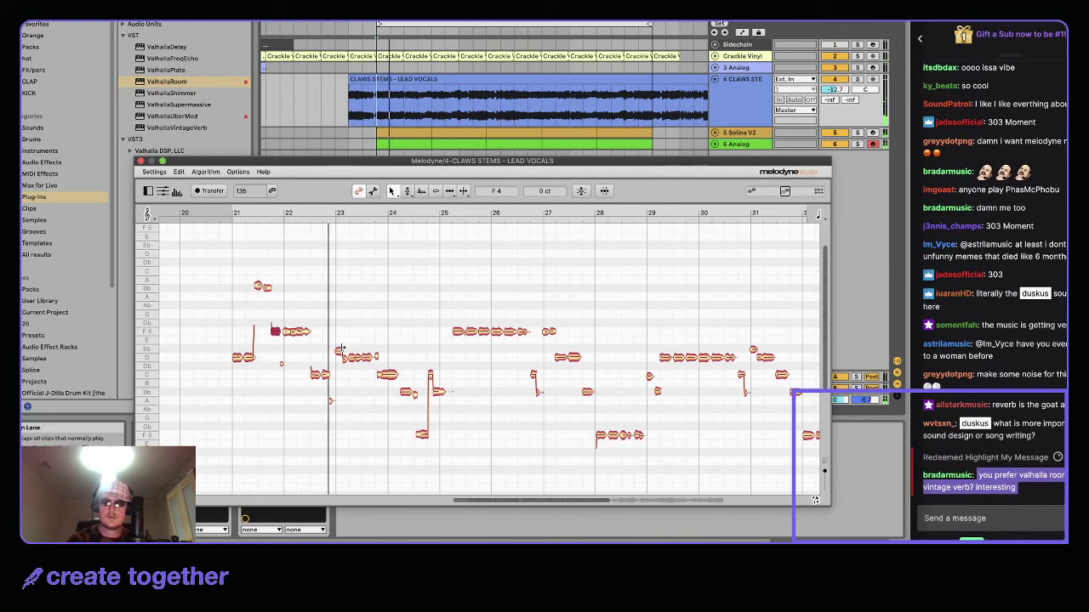
- Lower the repeated D4 vocal notes in bar 23 to C4 and clear the selection
{"action": "left_click", "coordinate": [338, 355]}
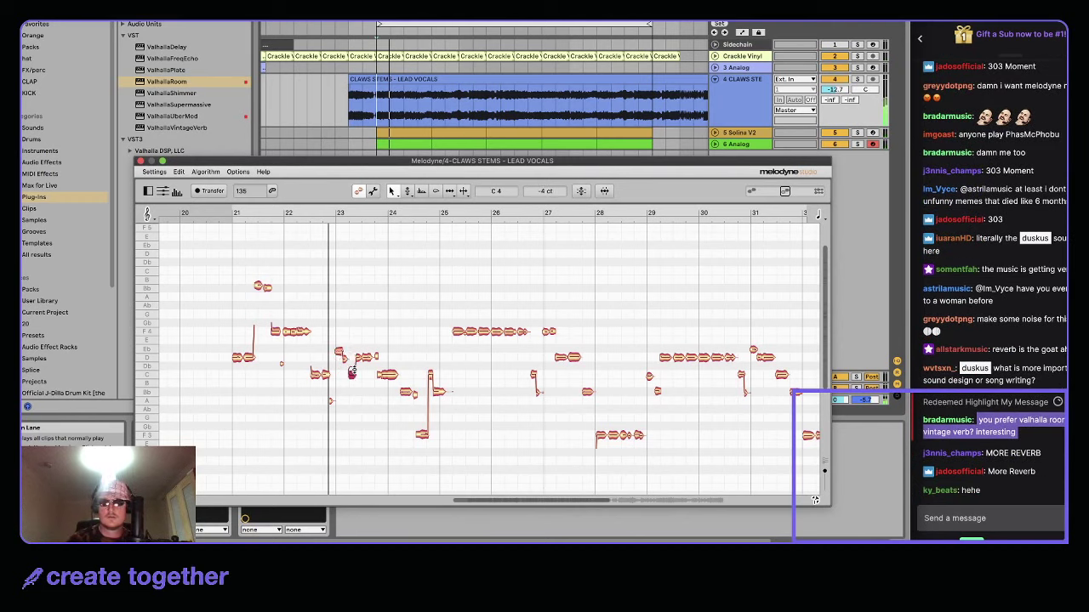
{"action": "left_click_drag", "start_coordinate": [358, 368], "coordinate": [363, 368]}
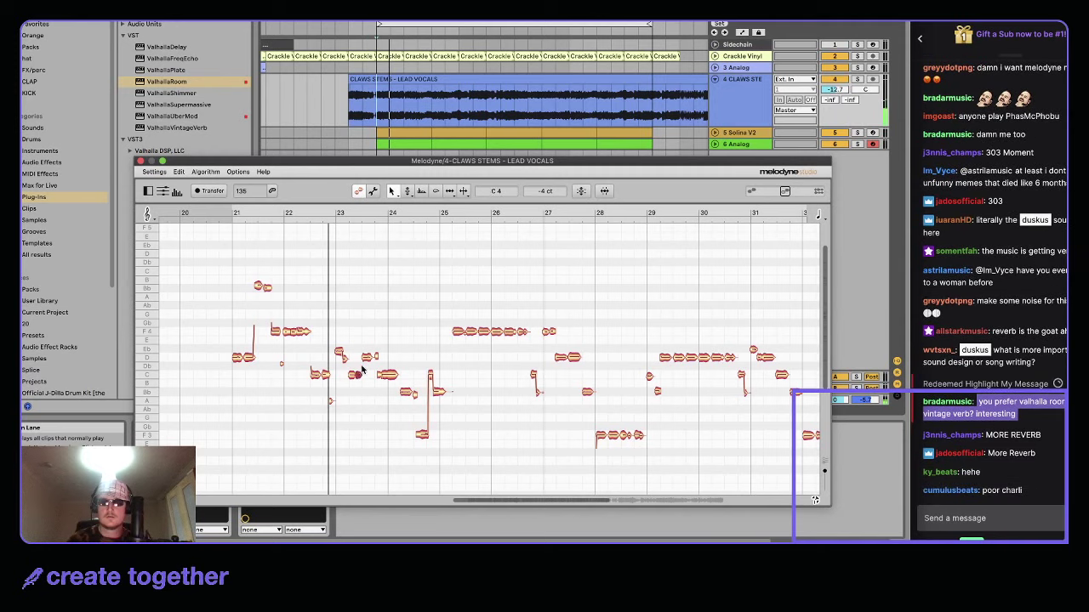
{"action": "left_click", "coordinate": [383, 340]}
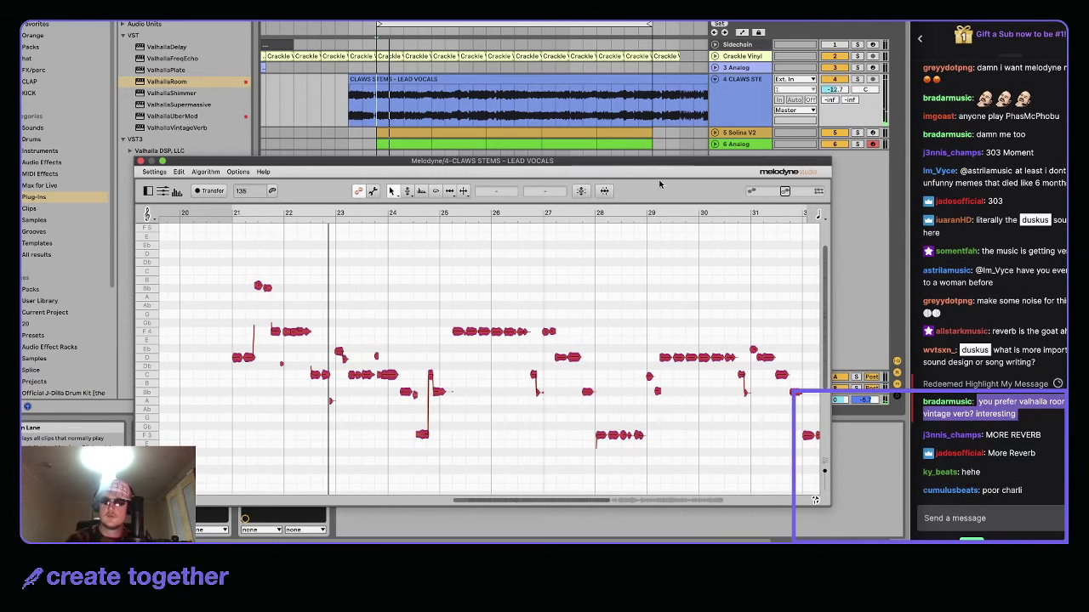
- Correct the pitch of all vocal notes with Pitch Center at 100 % and Pitch Drift at 0 %, and play the result
{"action": "left_click", "coordinate": [584, 191]}
{"action": "left_click_drag", "start_coordinate": [481, 179], "coordinate": [636, 181]}
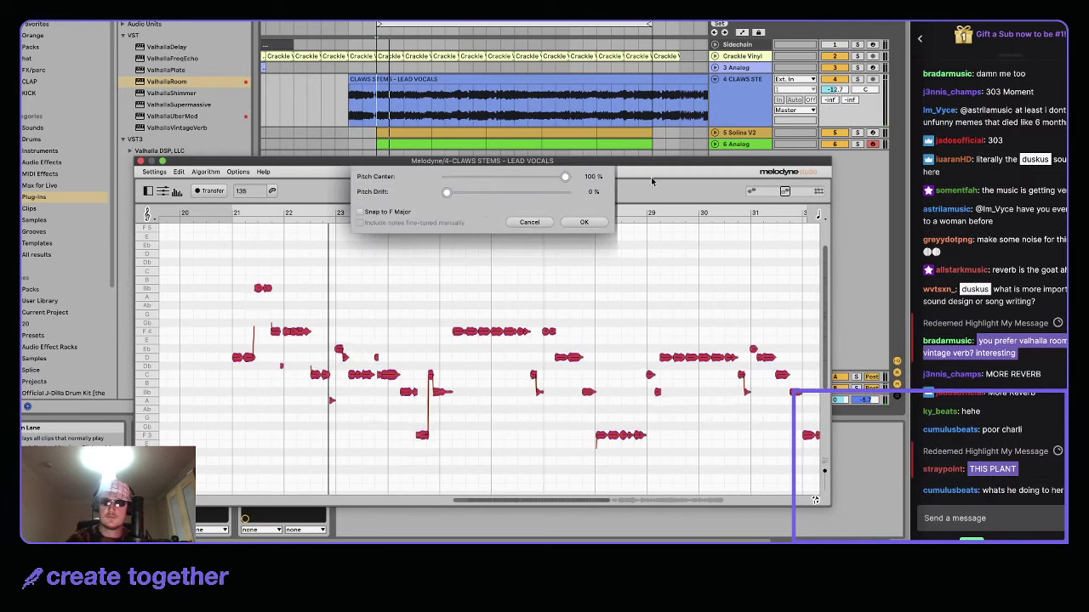
{"action": "left_click", "coordinate": [583, 222]}
{"action": "key", "text": "space"}
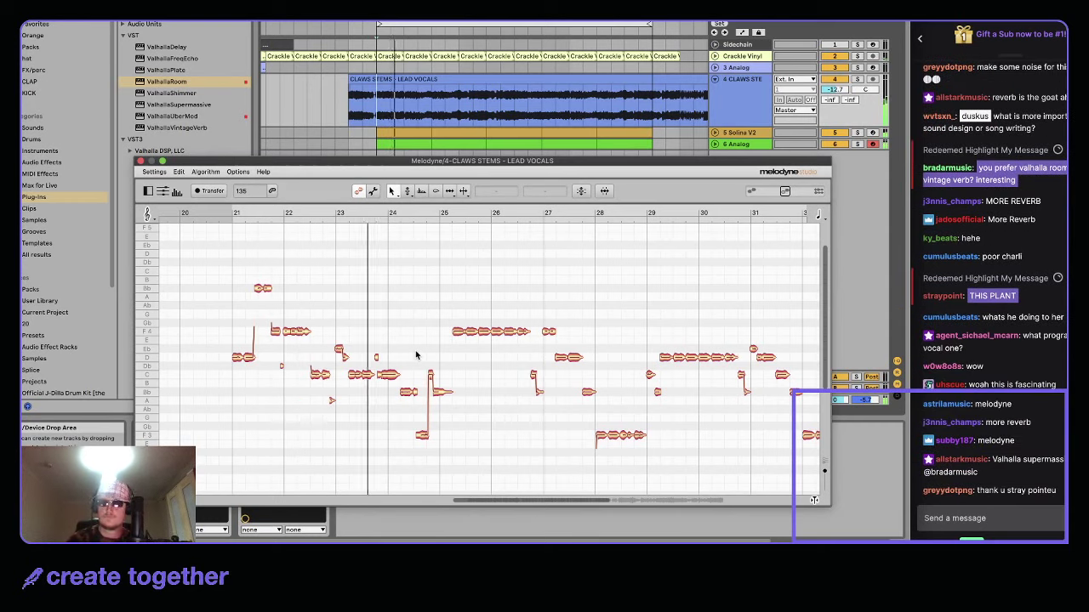
- Shift the formants of all vocal notes to -345 ct and clear the selection
{"action": "key", "text": "super+a"}
{"action": "left_click", "coordinate": [421, 190]}
{"action": "mouse_move", "coordinate": [390, 378]}
{"action": "left_mouse_down"}
{"action": "mouse_move", "coordinate": [391, 404]}
{"action": "mouse_move", "coordinate": [393, 396]}
{"action": "left_mouse_up"}
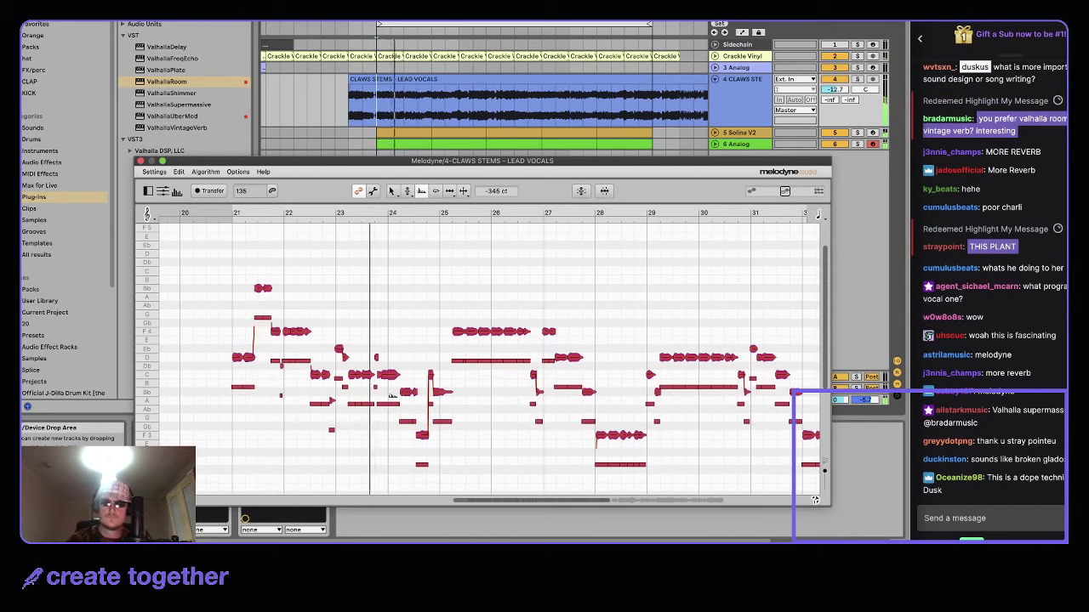
{"action": "left_click", "coordinate": [410, 380]}
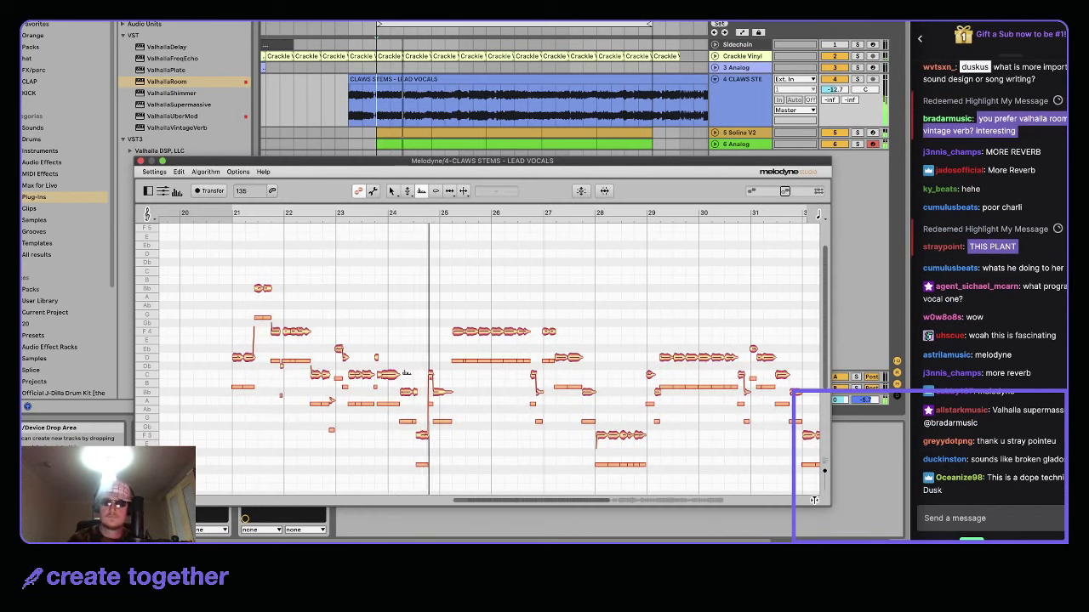
- Raise the first of the D4 vocal notes at the start of bar 21 to Eb4 and play the result
{"action": "left_click", "coordinate": [389, 192]}
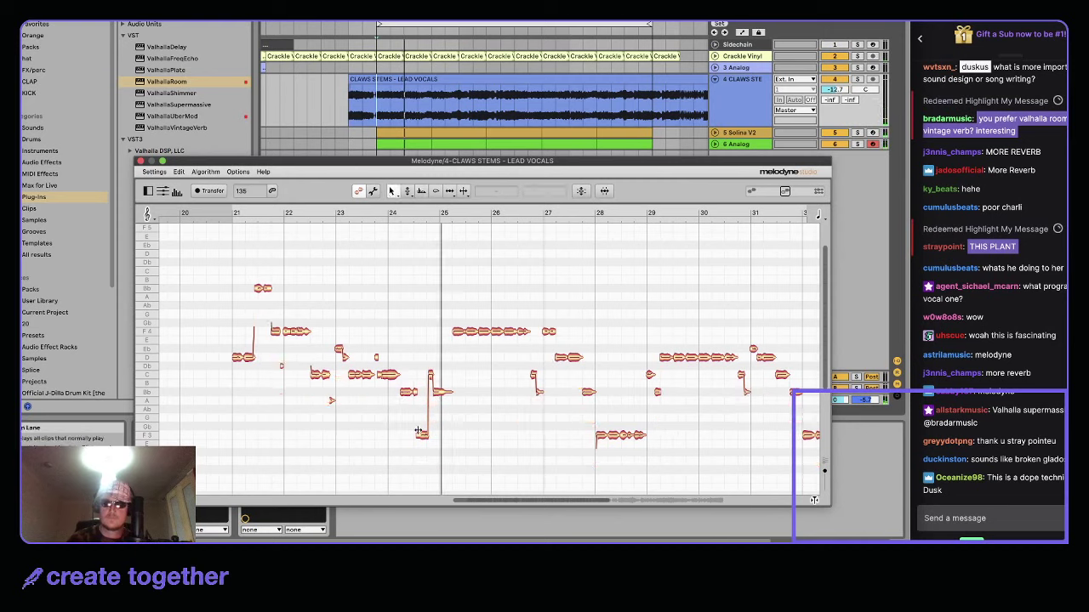
{"action": "left_click", "coordinate": [251, 358]}
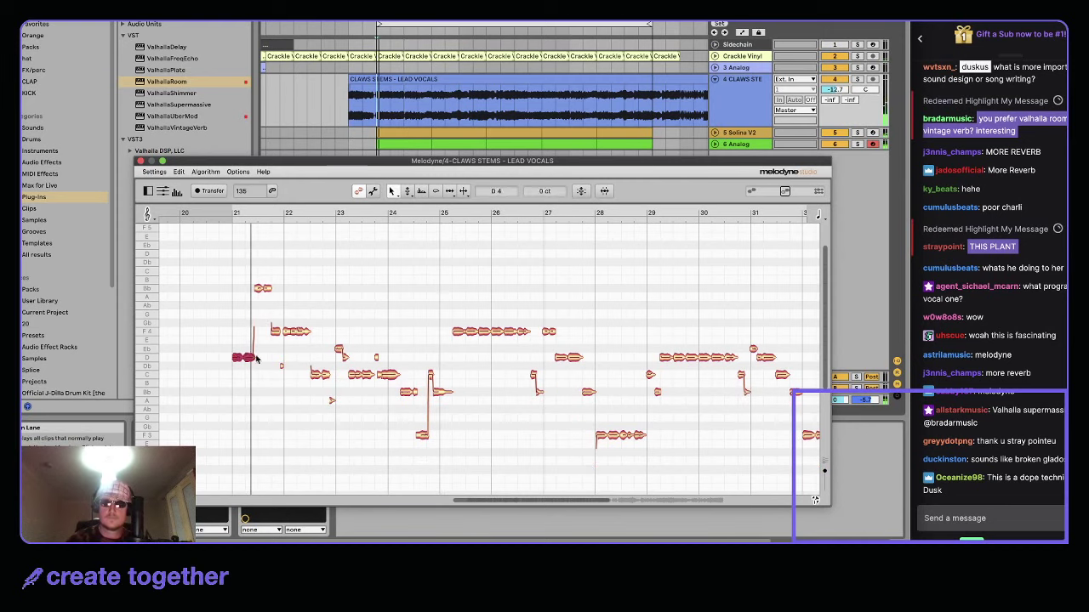
{"action": "left_click_drag", "start_coordinate": [251, 357], "coordinate": [248, 364]}
{"action": "key", "text": "space"}
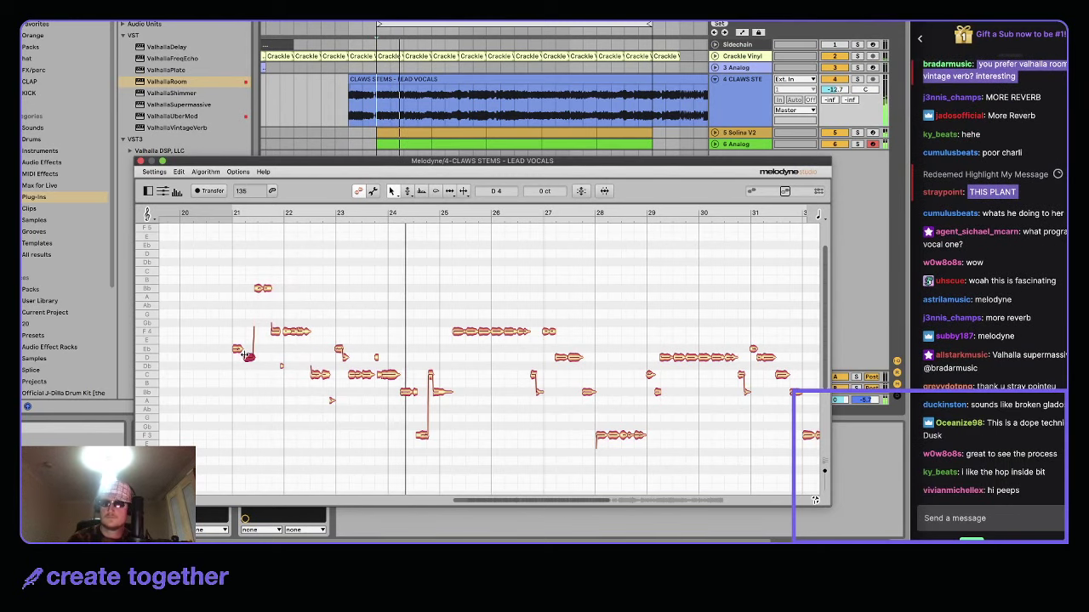
- Lower the F4 vocal notes from bar 25 to the start of bar 27 to C4 and clear the selection
{"action": "left_click", "coordinate": [552, 331]}
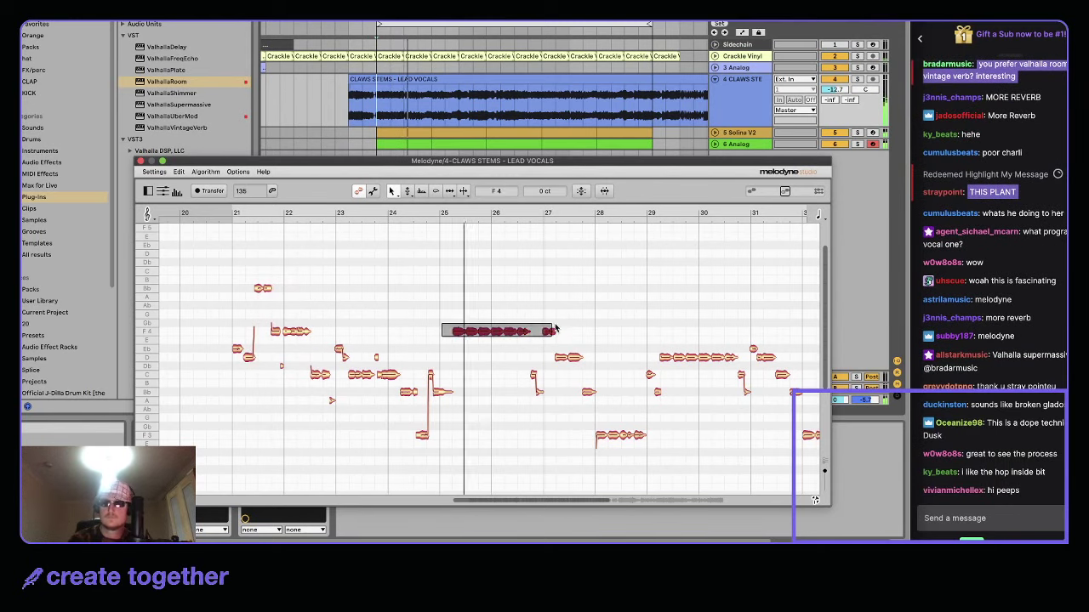
{"action": "left_click_drag", "start_coordinate": [555, 329], "coordinate": [553, 375]}
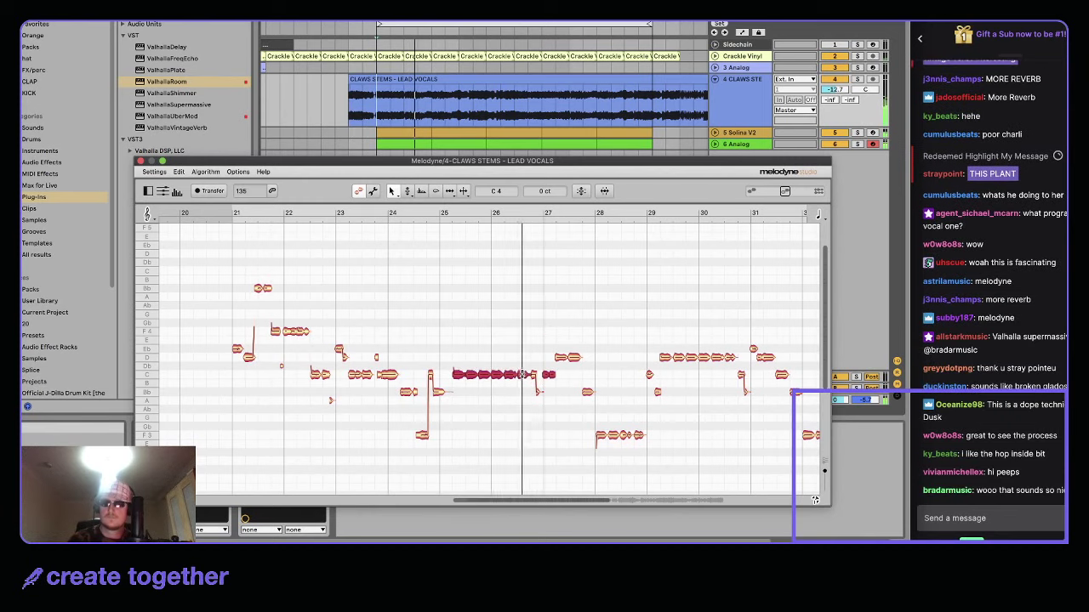
{"action": "left_click", "coordinate": [633, 391]}
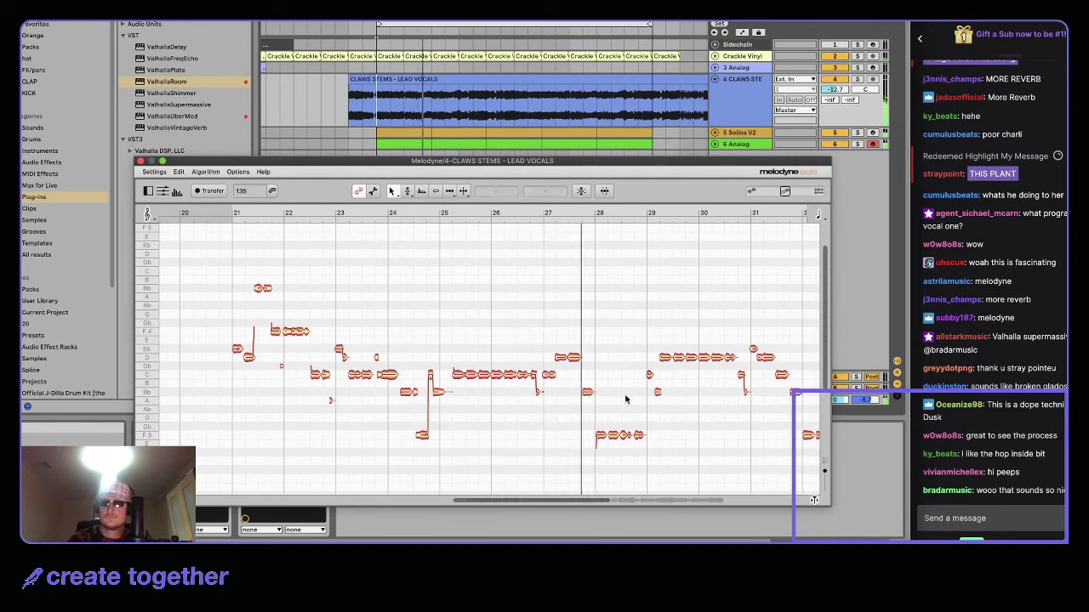
- Raise the F3 vocal notes in bar 28 to Bb3 and clear the selection
{"action": "left_click", "coordinate": [622, 435]}
{"action": "left_click_drag", "start_coordinate": [614, 435], "coordinate": [614, 393]}
{"action": "left_click", "coordinate": [559, 351]}
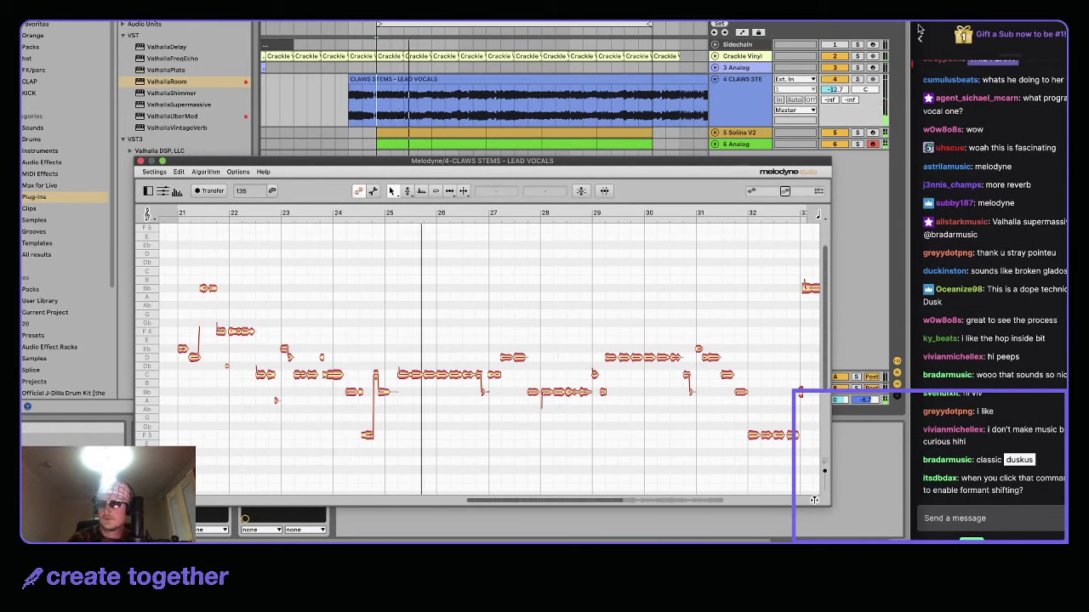
- Examine the formant shift of all vocal notes with the Formant tool, leaving the formants unedited
{"action": "left_click", "coordinate": [987, 518]}
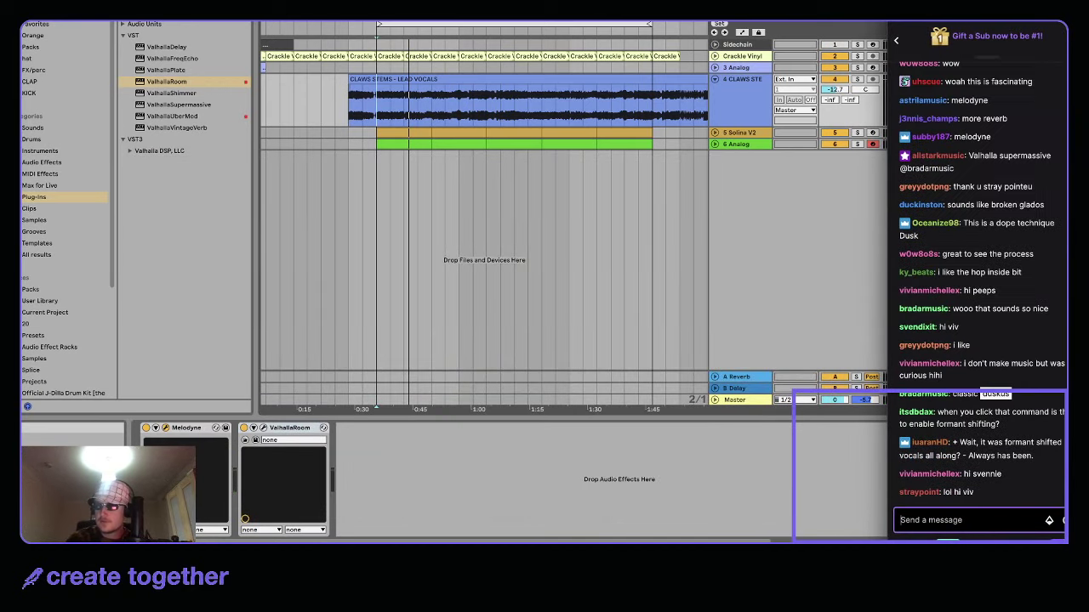
{"action": "left_click", "coordinate": [592, 211]}
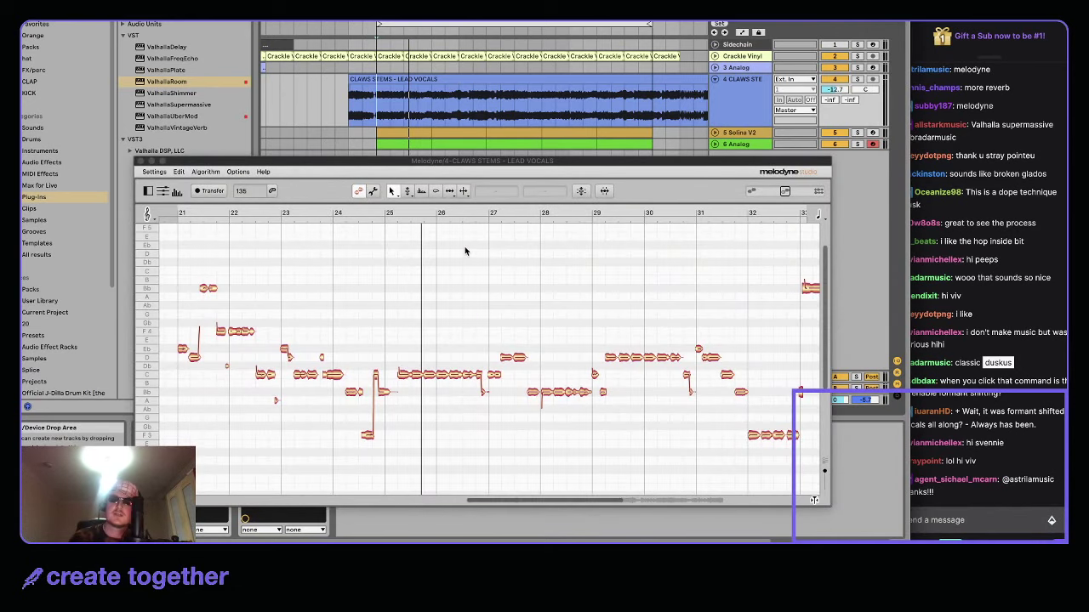
{"action": "left_click", "coordinate": [413, 274]}
{"action": "left_click", "coordinate": [420, 192]}
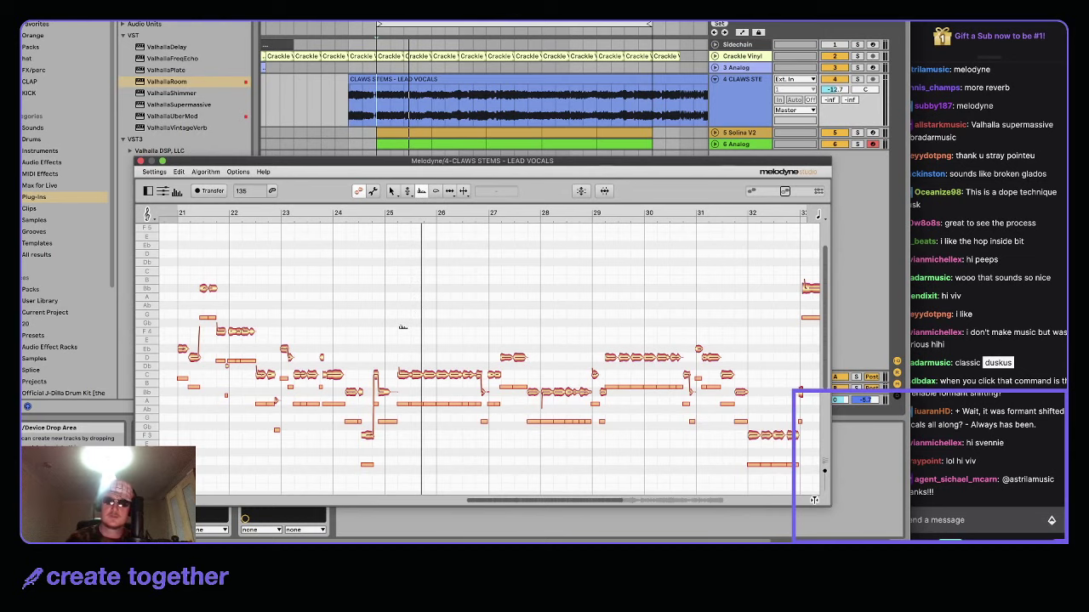
{"action": "key", "text": "super+a"}
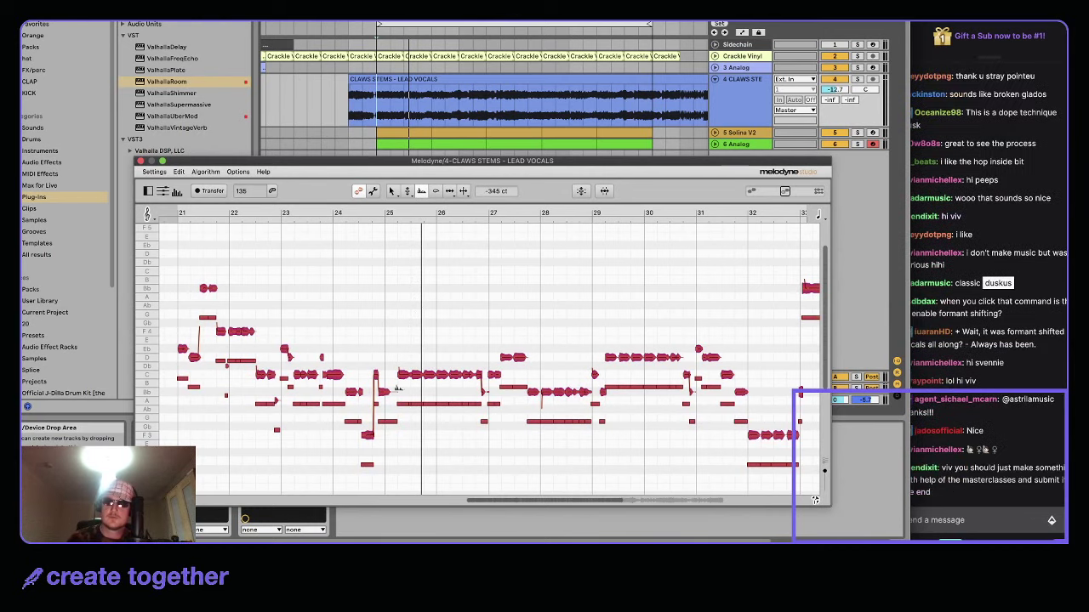
{"action": "left_click", "coordinate": [435, 308]}
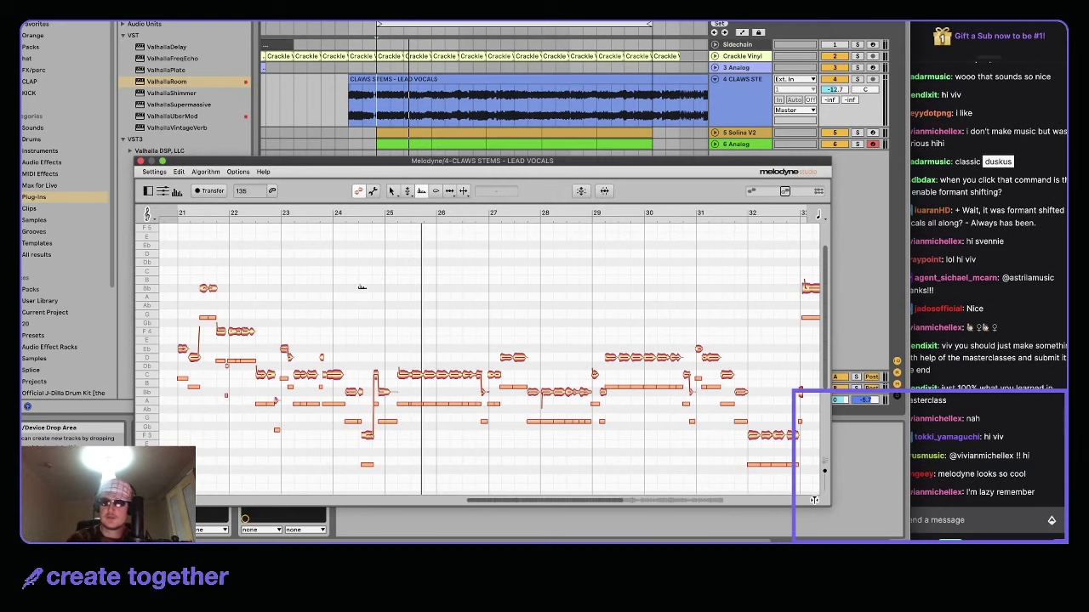
- Play the vocals from bar 21 and lower the repeated C4 notes in bars 25 and 26 to Bb3
{"action": "scroll", "coordinate": [362, 287], "scroll_direction": "left", "scroll_amount": 3}
{"action": "key", "text": "space"}
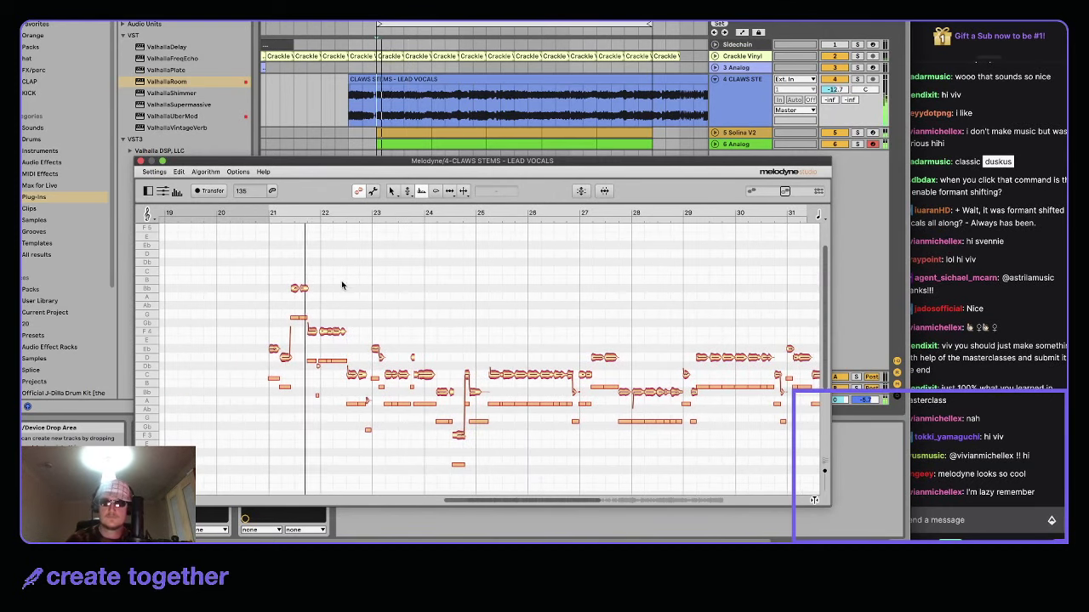
{"action": "left_click", "coordinate": [392, 191]}
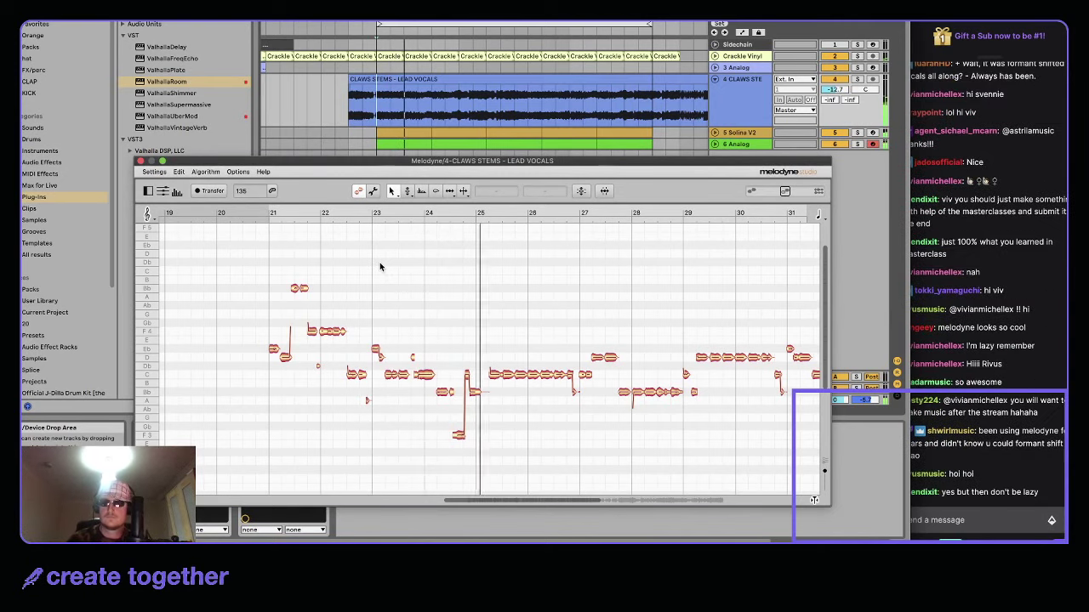
{"action": "left_click", "coordinate": [507, 376]}
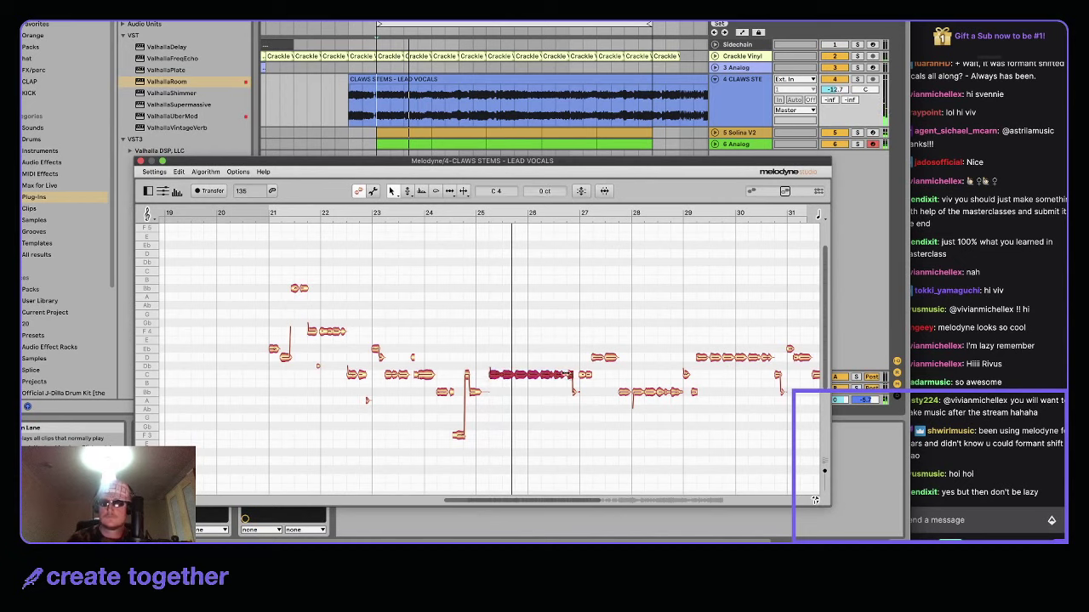
{"action": "left_click_drag", "start_coordinate": [550, 374], "coordinate": [546, 391]}
{"action": "key", "text": "space"}
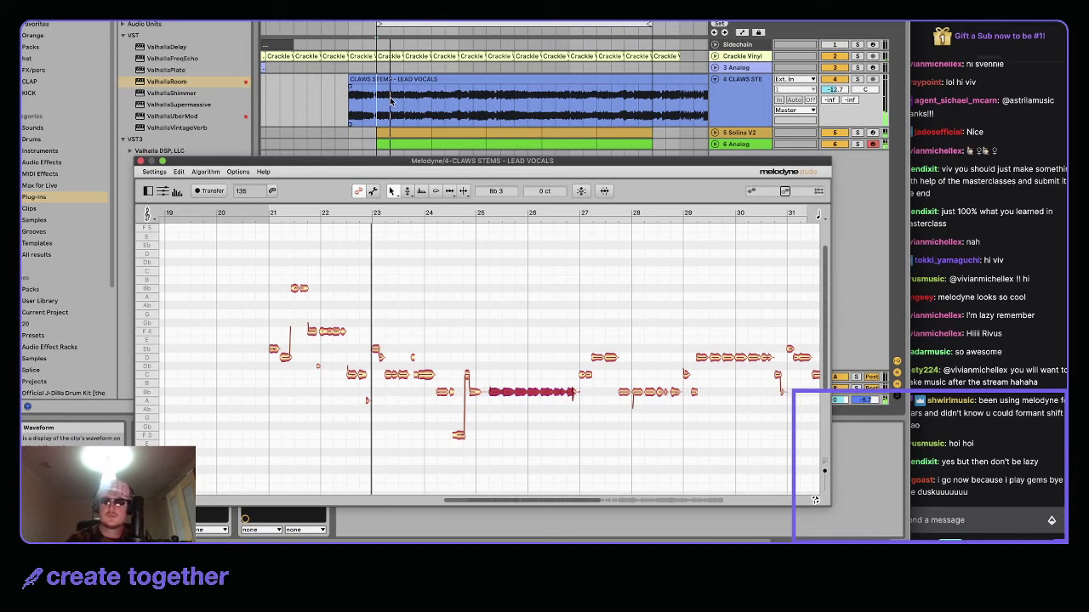
- Review the vocal notes through bar 41 and play the lead vocals from bar 25
{"action": "left_click_drag", "start_coordinate": [380, 101], "coordinate": [448, 98]}
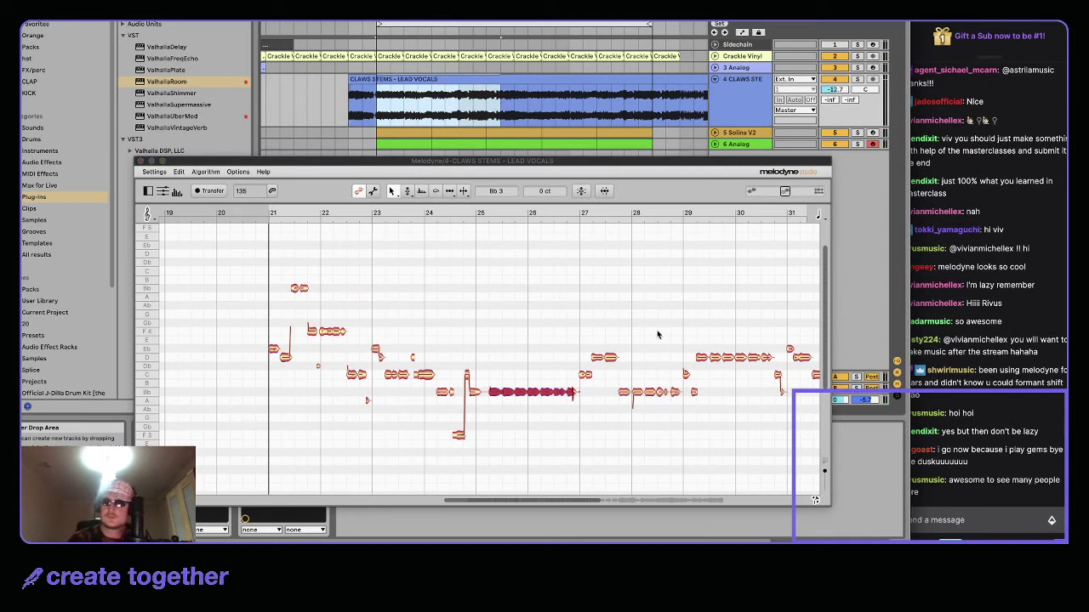
{"action": "scroll", "coordinate": [658, 334], "scroll_direction": "right", "scroll_amount": 5}
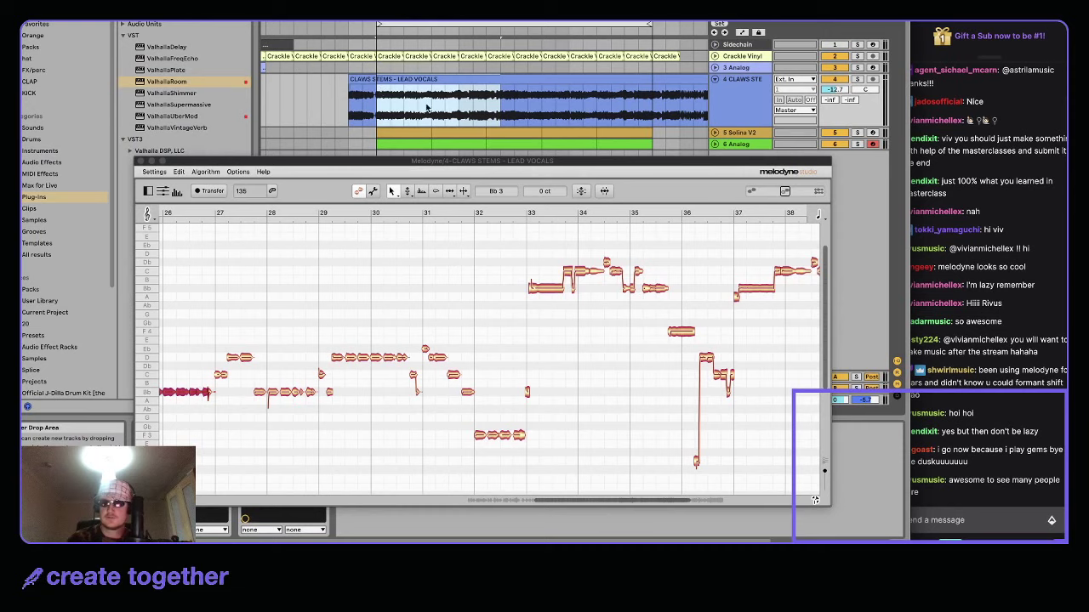
{"action": "scroll", "coordinate": [517, 330], "scroll_direction": "left", "scroll_amount": 2}
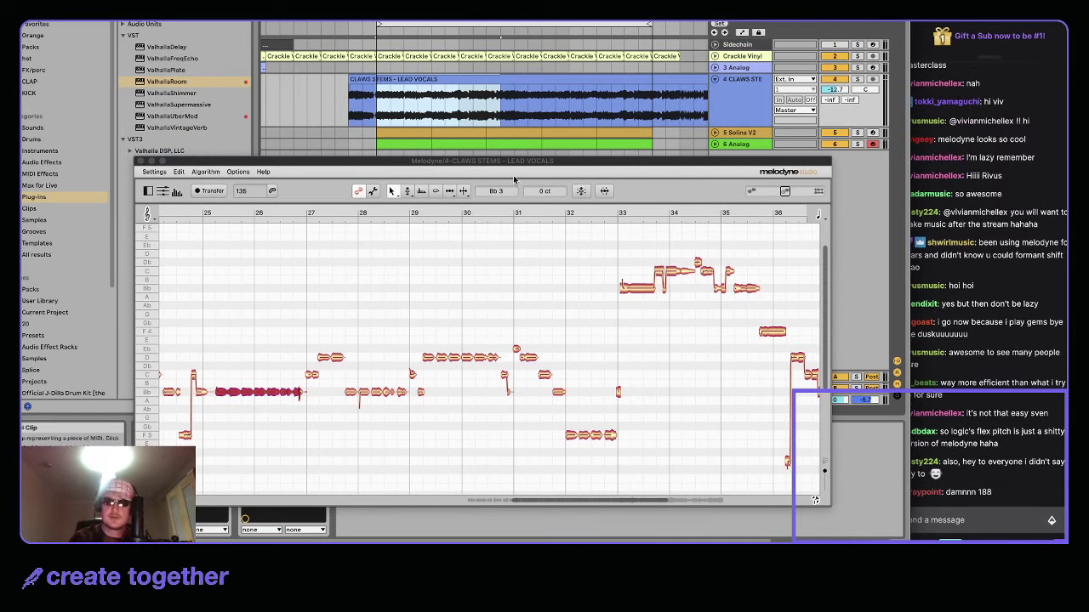
{"action": "scroll", "coordinate": [508, 296], "scroll_direction": "right", "scroll_amount": 6}
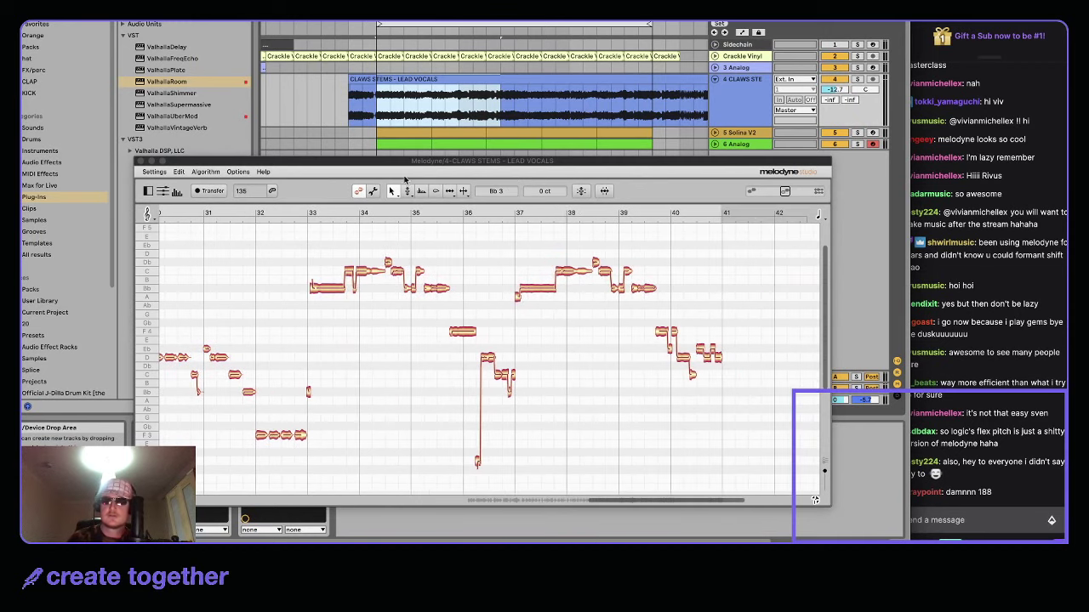
{"action": "left_click", "coordinate": [418, 105]}
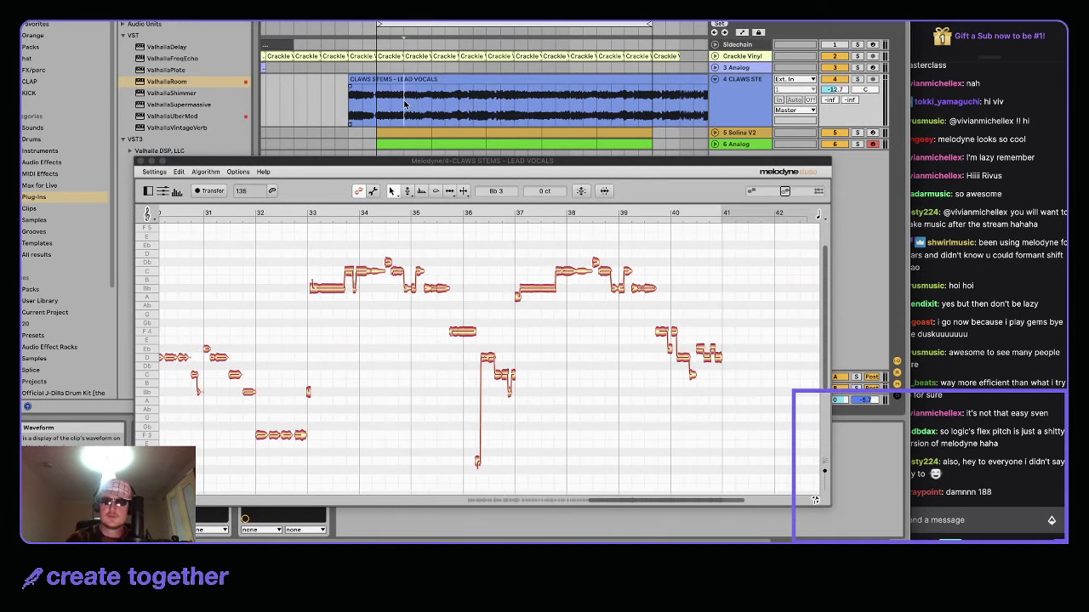
{"action": "scroll", "coordinate": [419, 307], "scroll_direction": "left", "scroll_amount": 9}
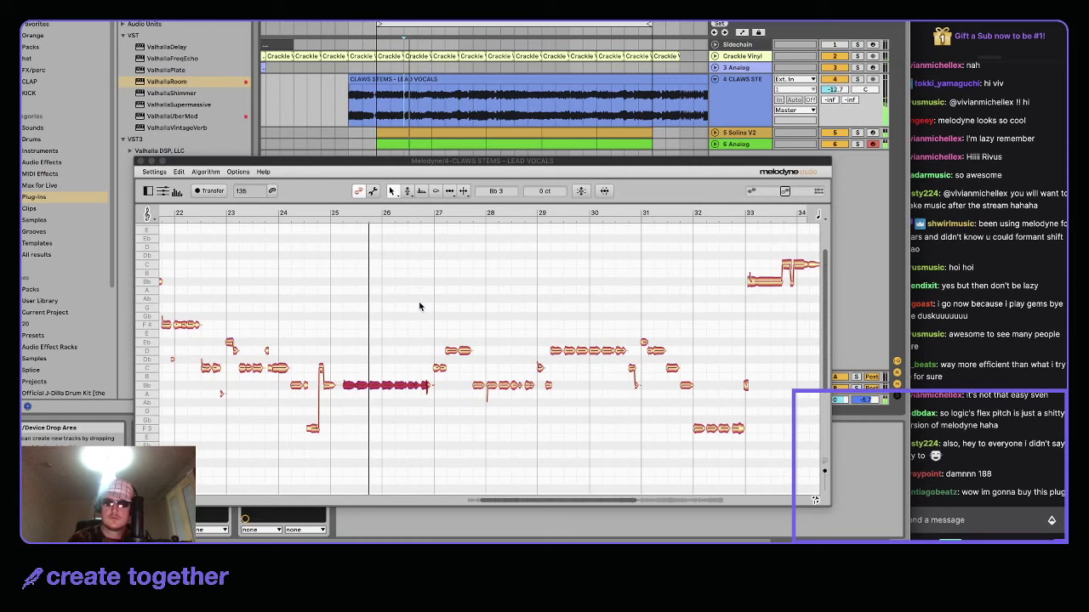
- Raise the C4 notes at the start of bar 27 to D4, then put the very first one on F4
{"action": "left_click", "coordinate": [432, 340]}
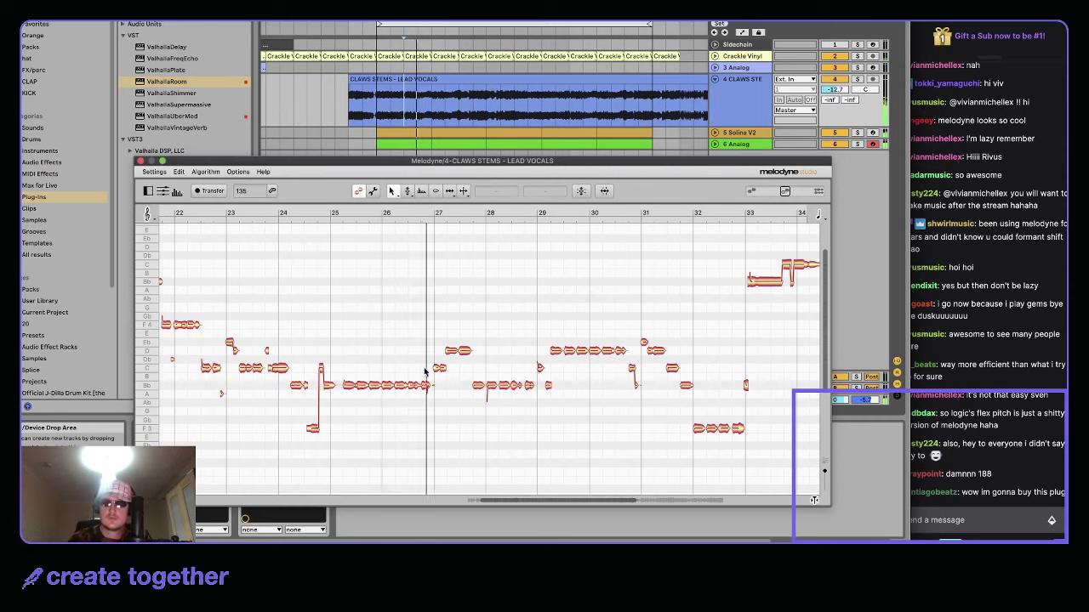
{"action": "left_click", "coordinate": [439, 369]}
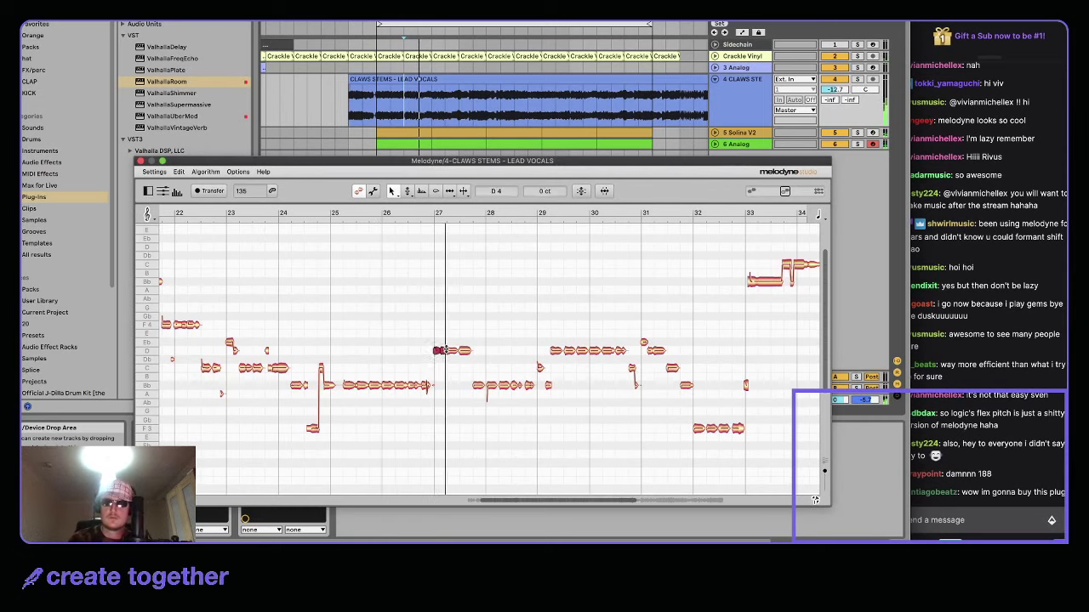
{"action": "left_click", "coordinate": [457, 340]}
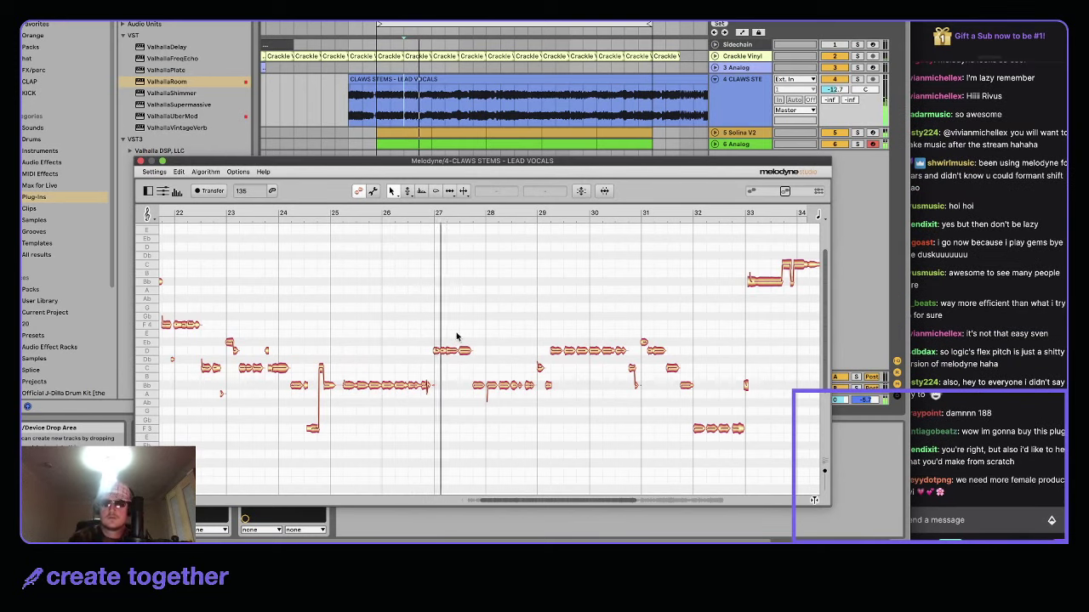
{"action": "left_click_drag", "start_coordinate": [437, 334], "coordinate": [436, 324]}
{"action": "left_click", "coordinate": [462, 333]}
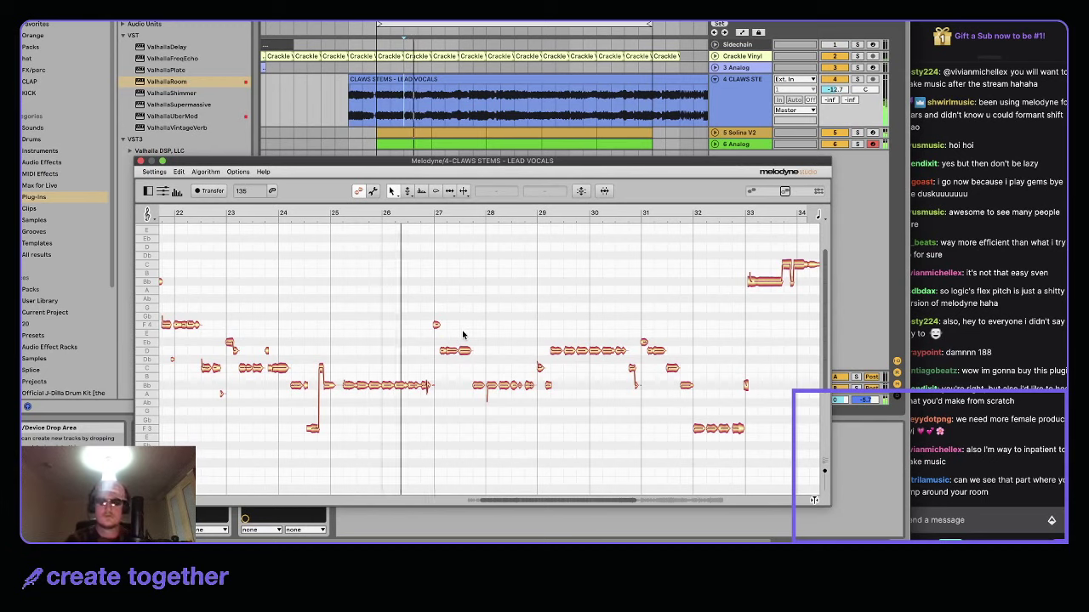
- Lower the remaining D4 notes in bar 27 to C4 and listen to the passage
{"action": "left_click_drag", "start_coordinate": [446, 351], "coordinate": [456, 359]}
{"action": "left_click", "coordinate": [468, 348]}
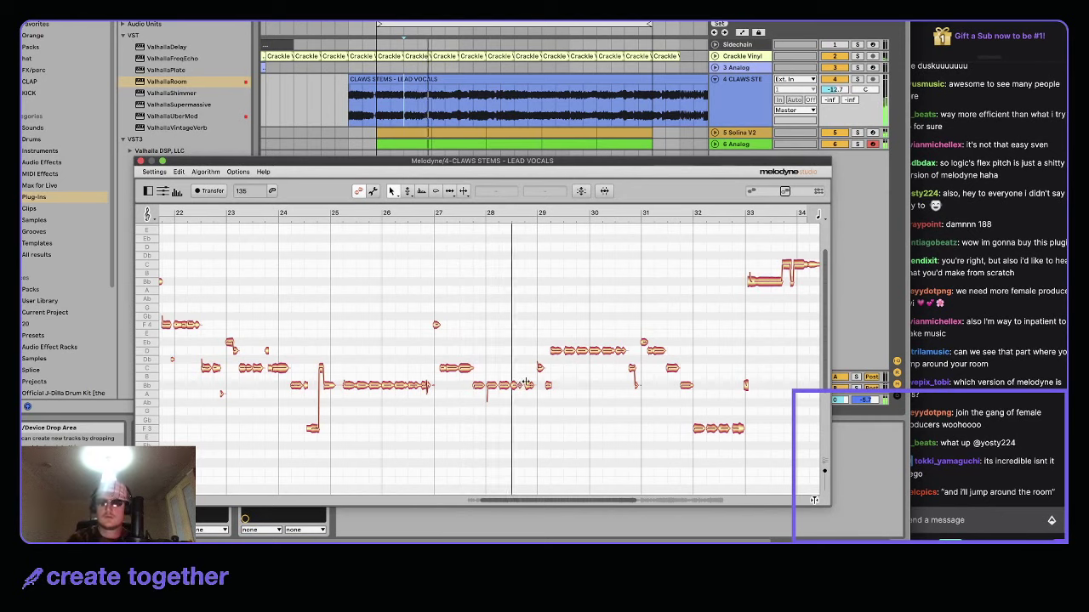
{"action": "key", "text": "space"}
{"action": "left_click", "coordinate": [391, 355]}
{"action": "key", "text": "space"}
{"action": "key", "text": "space"}
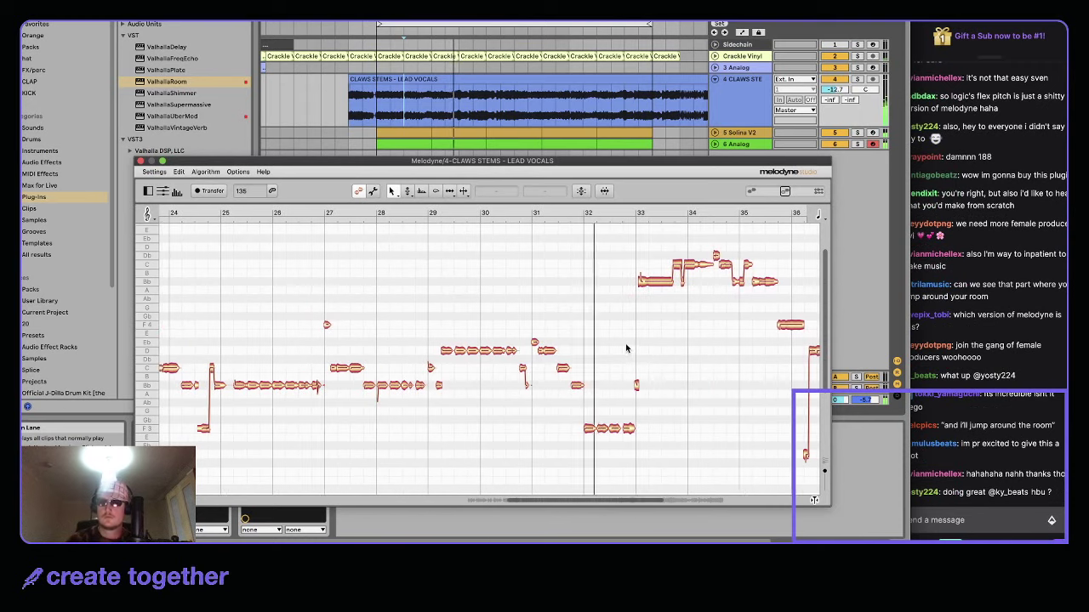
- Raise the long Bb4 note at the start of bar 33 to Eb5 and set playback to start at bar 33
{"action": "scroll", "coordinate": [585, 304], "scroll_direction": "up", "scroll_amount": 3}
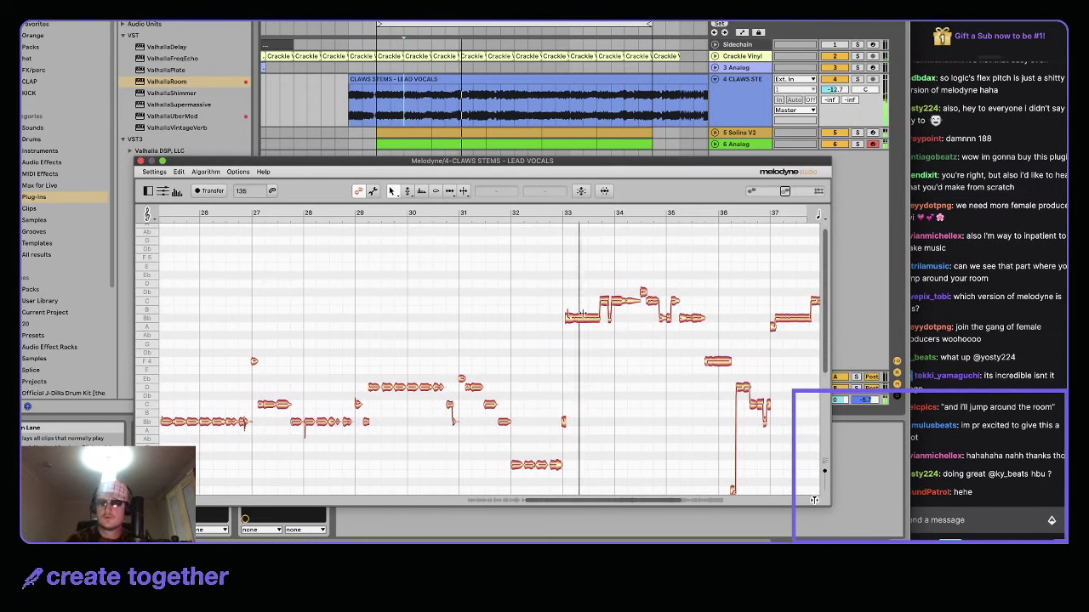
{"action": "left_click_drag", "start_coordinate": [584, 320], "coordinate": [585, 274]}
{"action": "left_click", "coordinate": [458, 108]}
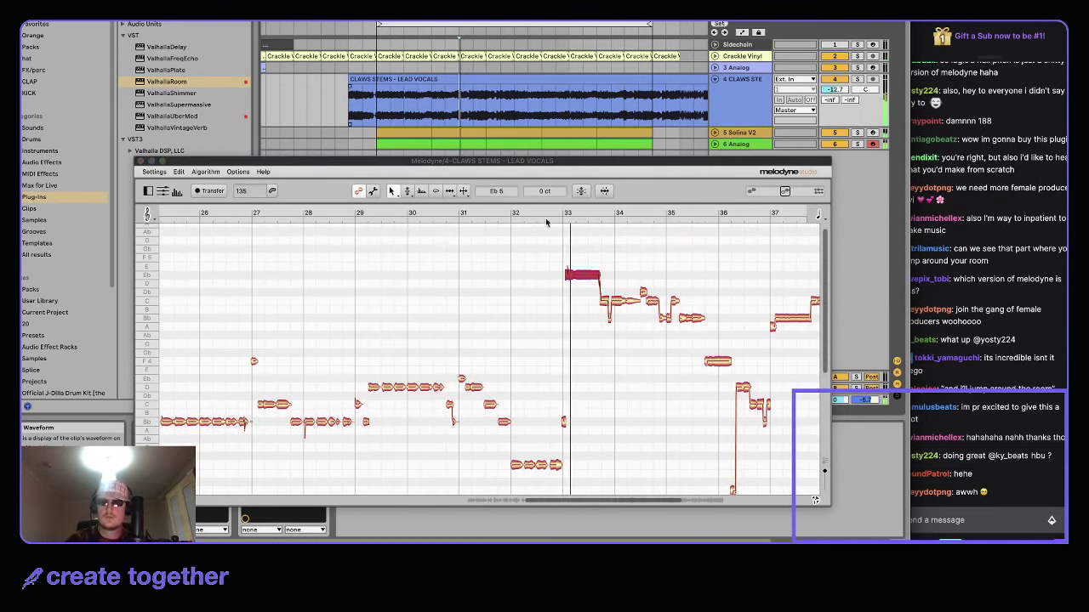
{"action": "key", "text": "space"}
- Raise the C5 notes from late bar 33 into bar 34 to D5 and replay the phrase
{"action": "mouse_move", "coordinate": [603, 302]}
{"action": "left_mouse_down"}
{"action": "mouse_move", "coordinate": [605, 286]}
{"action": "mouse_move", "coordinate": [636, 294]}
{"action": "mouse_move", "coordinate": [610, 308]}
{"action": "mouse_move", "coordinate": [610, 286]}
{"action": "left_mouse_up"}
{"action": "key", "text": "space"}
{"action": "key", "text": "space"}
{"action": "key", "text": "space"}
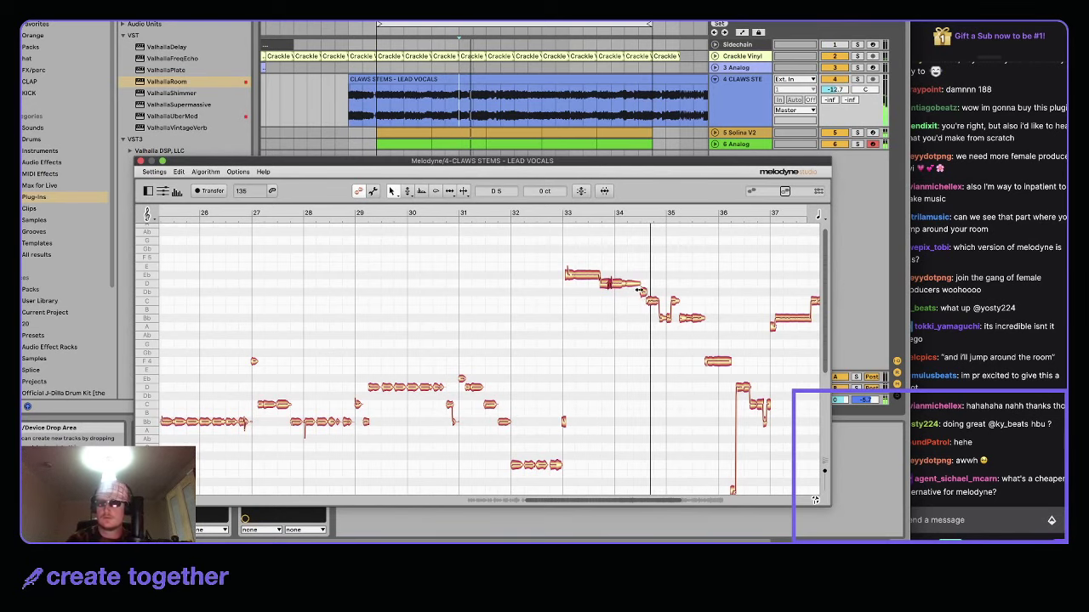
- Lower the short Db5 note in the middle of bar 34 to C5, replay the phrase and clear the selection
{"action": "left_click", "coordinate": [643, 293]}
{"action": "key", "text": "space"}
{"action": "key", "text": "space"}
{"action": "left_click", "coordinate": [661, 285]}
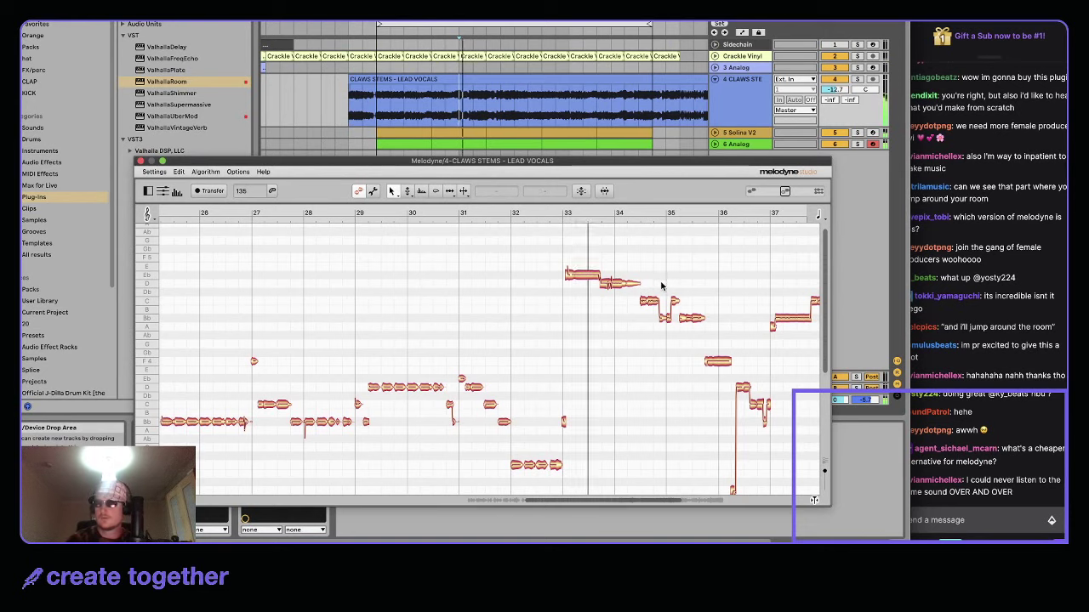
- Raise the short Bb4 note before bar 35 to C5, the Bb4 notes within bar 35 to D5, and the long Bb4 note in bar 37 to Eb5
{"action": "scroll", "coordinate": [660, 284], "scroll_direction": "right", "scroll_amount": 2}
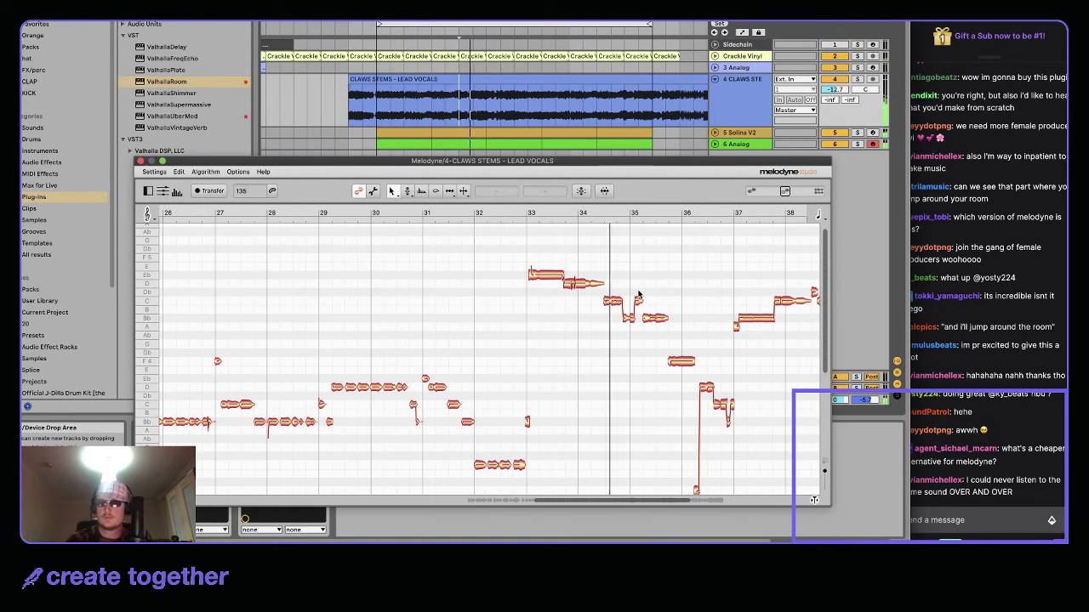
{"action": "left_click", "coordinate": [667, 318]}
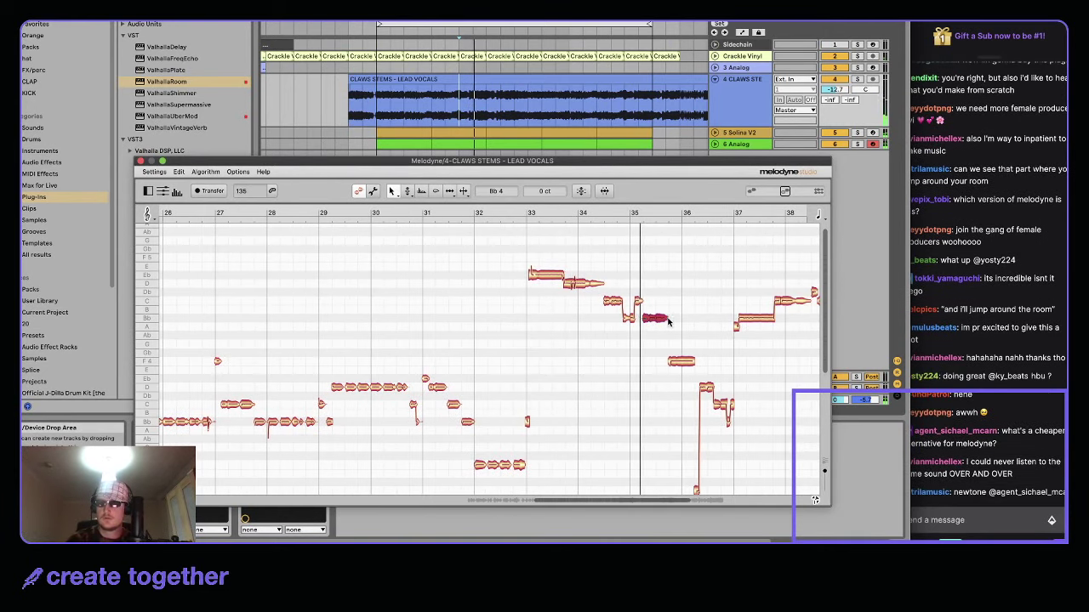
{"action": "left_click_drag", "start_coordinate": [644, 321], "coordinate": [627, 302]}
{"action": "key", "text": "space"}
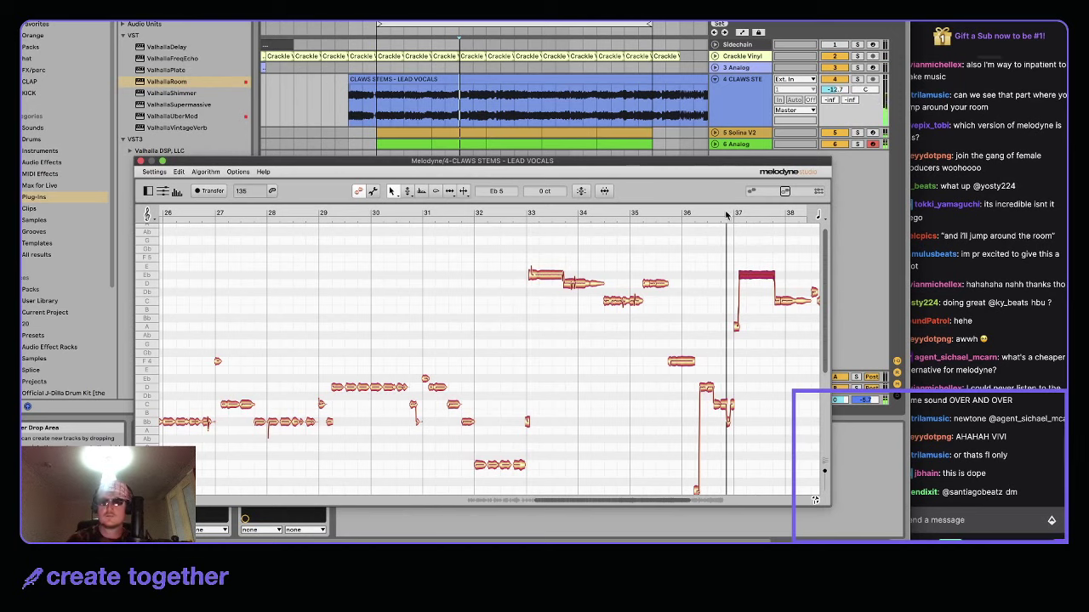
- Raise the short A4 note at bar 37 to Eb5, the C5 note around bar 38 to D5, and the short Db5 after it to F5
{"action": "left_click", "coordinate": [455, 108]}
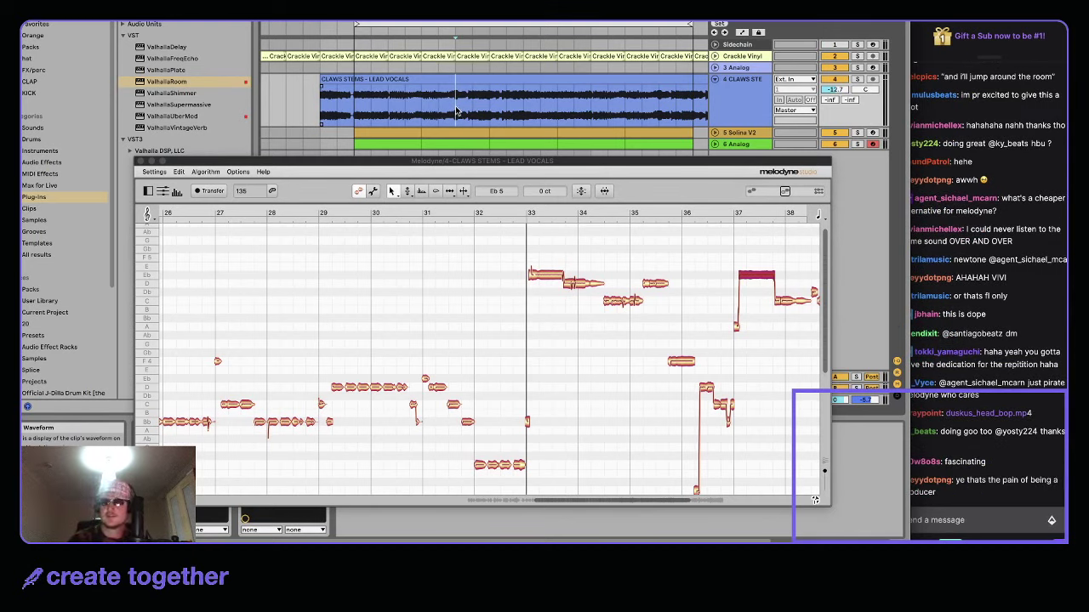
{"action": "scroll", "coordinate": [459, 107], "scroll_direction": "up", "scroll_amount": 2}
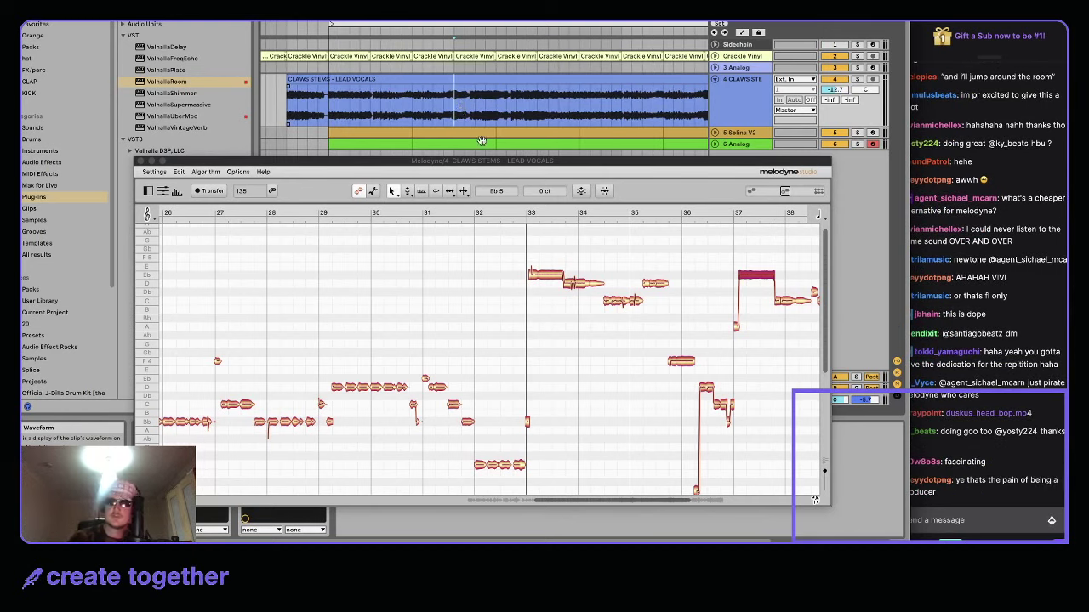
{"action": "scroll", "coordinate": [626, 317], "scroll_direction": "right", "scroll_amount": 5}
{"action": "left_click", "coordinate": [609, 317]}
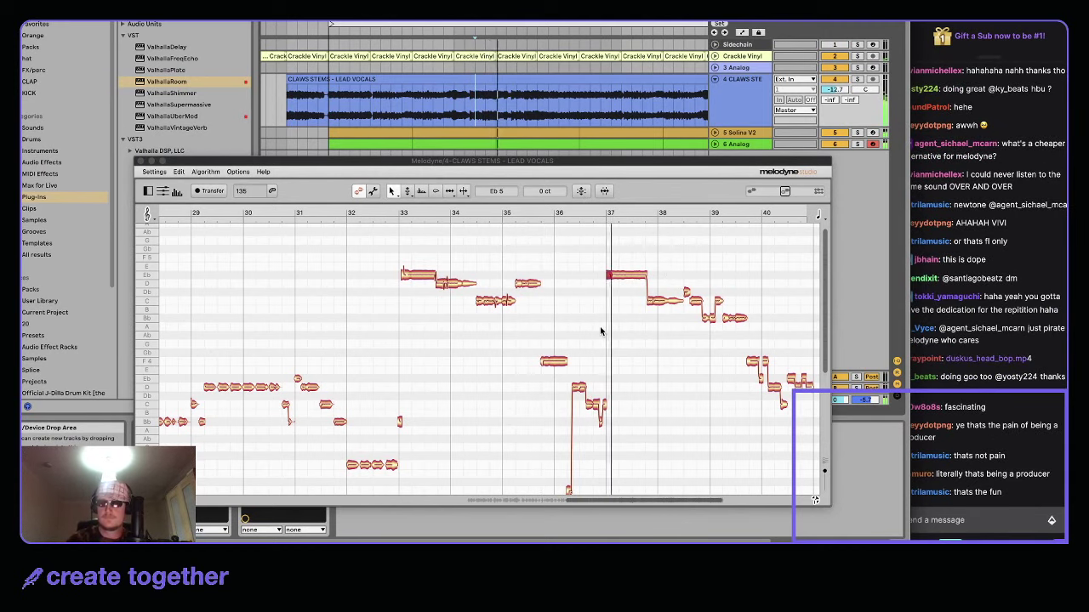
{"action": "scroll", "coordinate": [600, 331], "scroll_direction": "right", "scroll_amount": 3}
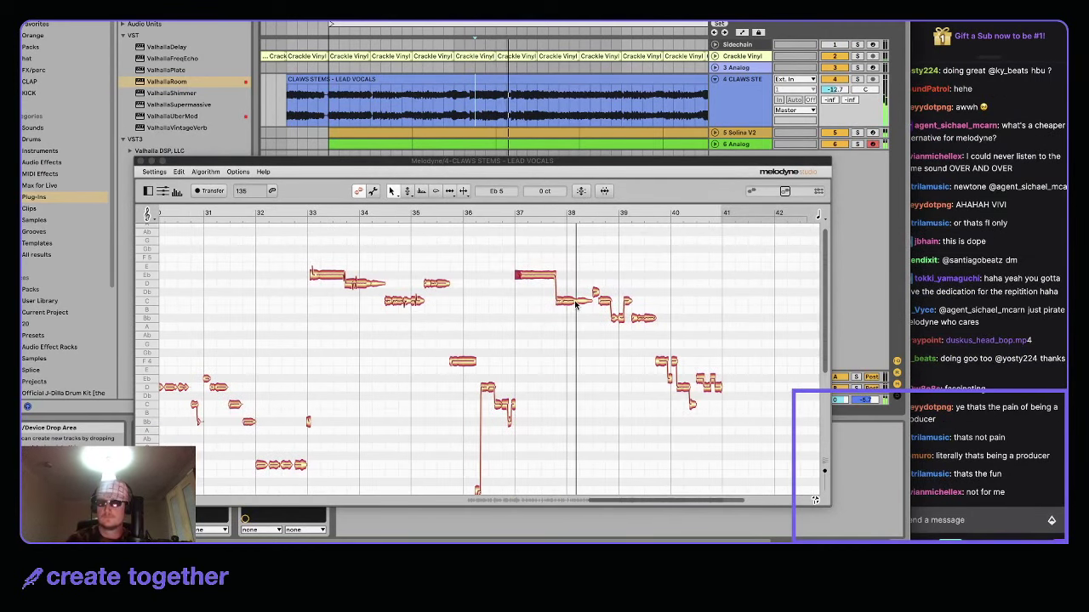
{"action": "left_click_drag", "start_coordinate": [576, 300], "coordinate": [576, 290]}
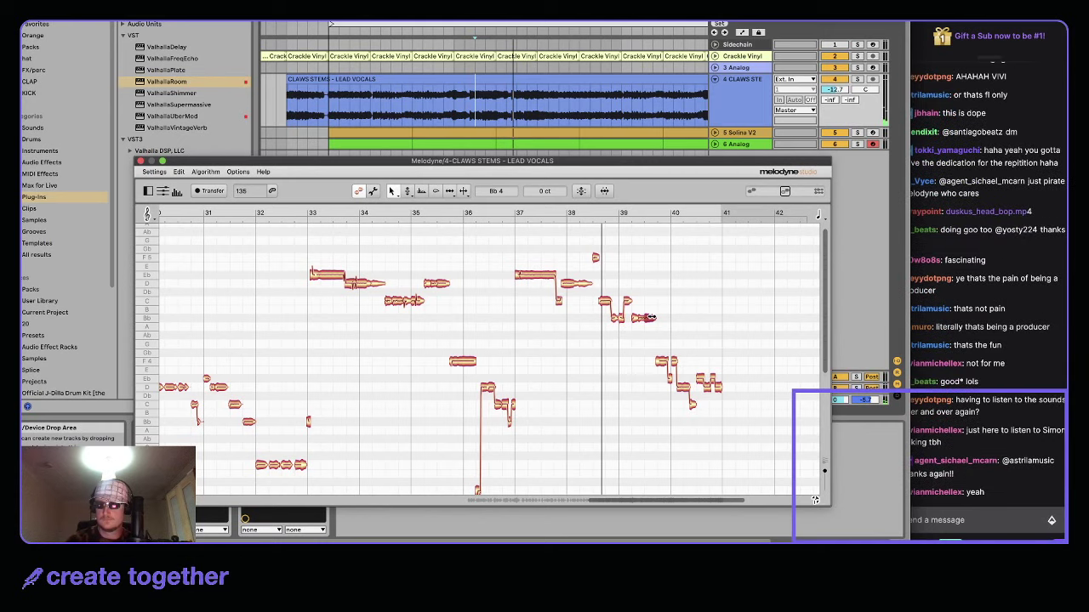
- Replay the rewritten vocal phrase from around bar 37 through bar 39 to check its melody
{"action": "left_click", "coordinate": [498, 108]}
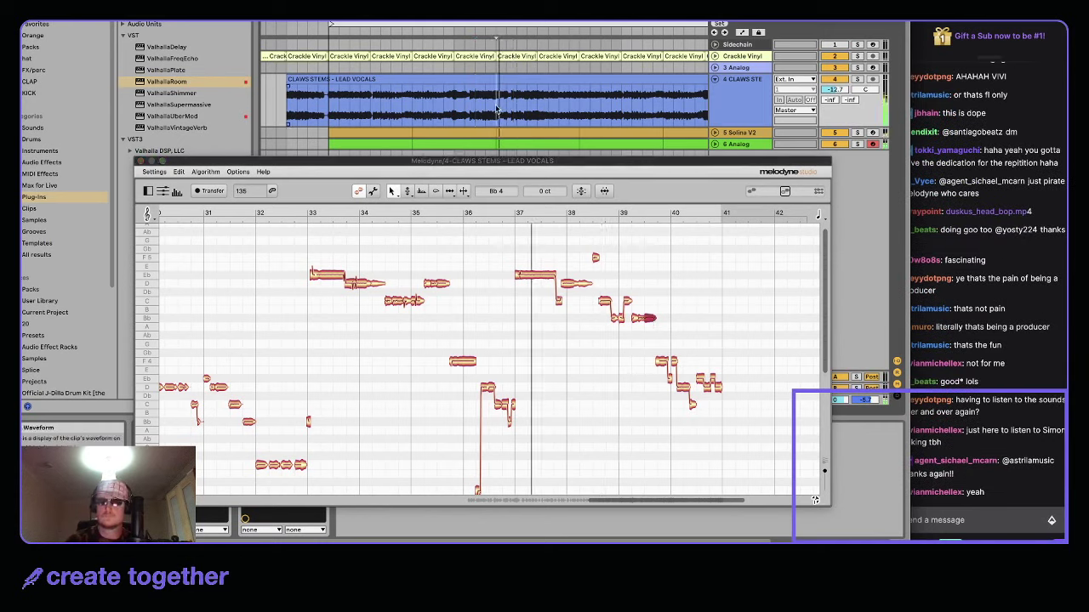
{"action": "key", "text": "plus"}
{"action": "key", "text": "plus"}
{"action": "key", "text": "plus"}
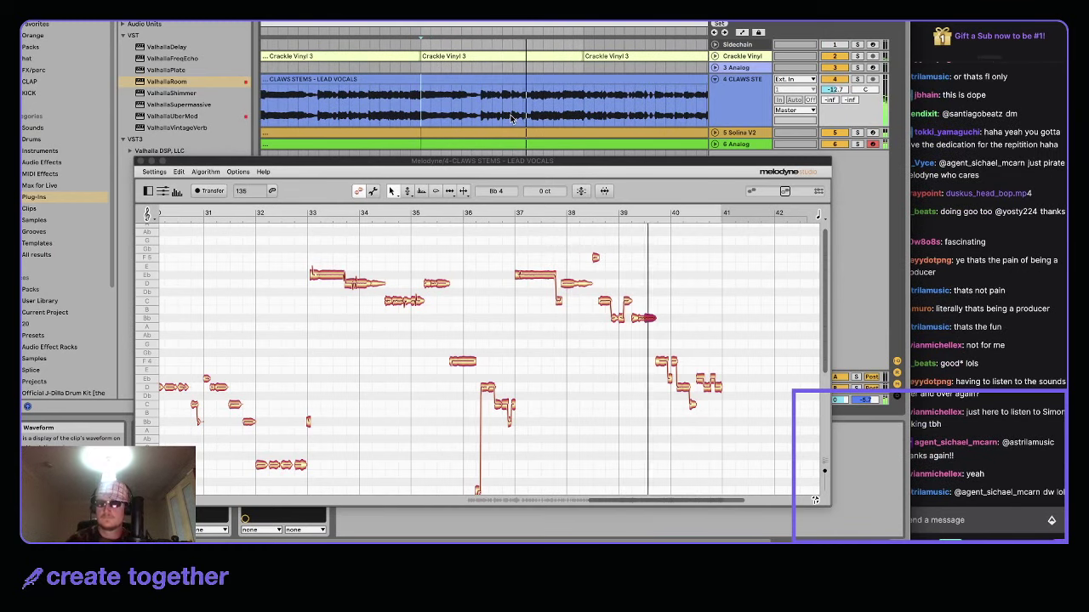
{"action": "left_click", "coordinate": [490, 109]}
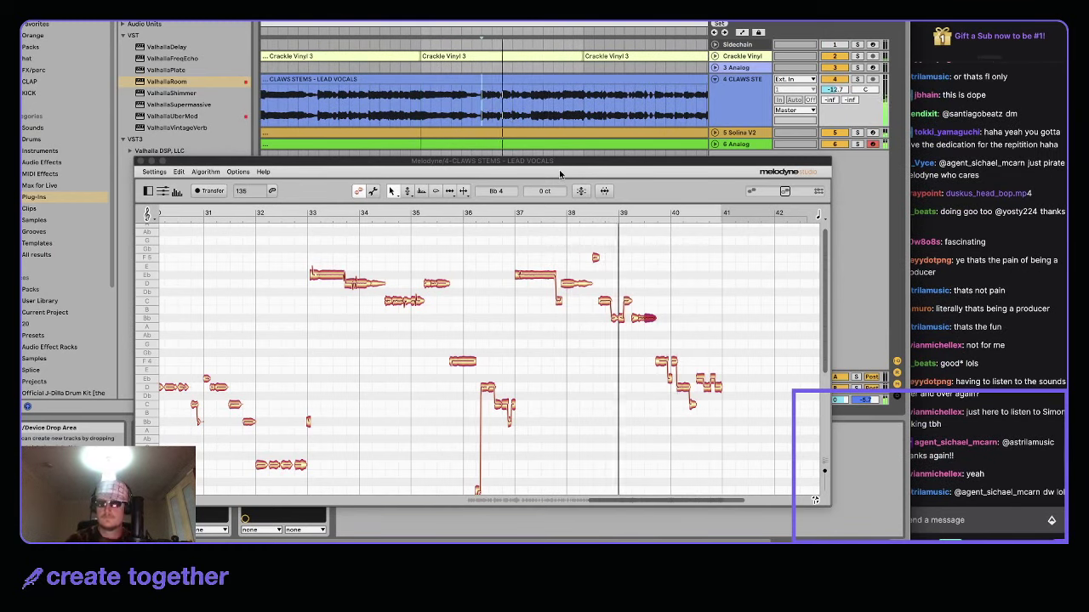
{"action": "key", "text": "space"}
{"action": "key", "text": "space"}
{"action": "key", "text": "space"}
{"action": "key", "text": "space"}
{"action": "scroll", "coordinate": [483, 97], "scroll_direction": "down", "scroll_amount": 3}
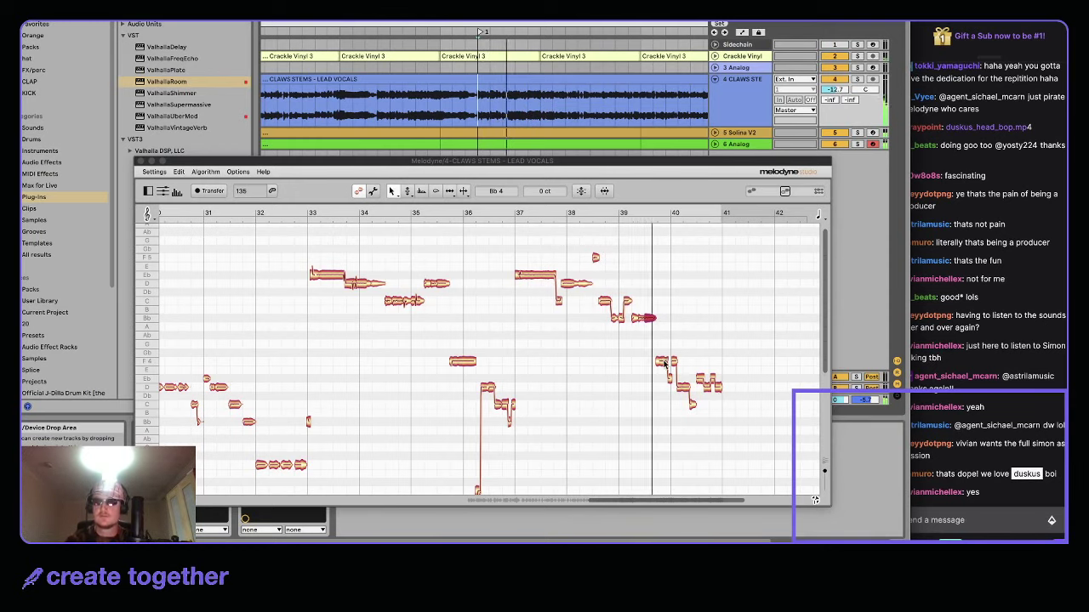
- Raise the F4 note just before bar 40 to Bb4 and settle the short notes at the start of bar 40 on F4
{"action": "left_click_drag", "start_coordinate": [663, 364], "coordinate": [662, 324]}
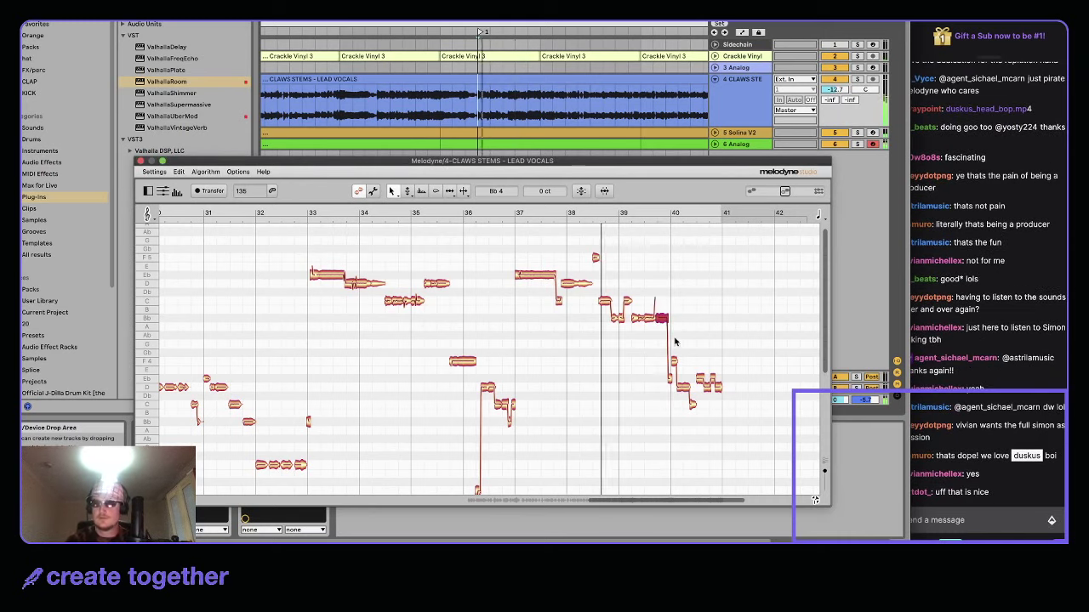
{"action": "left_click", "coordinate": [668, 371]}
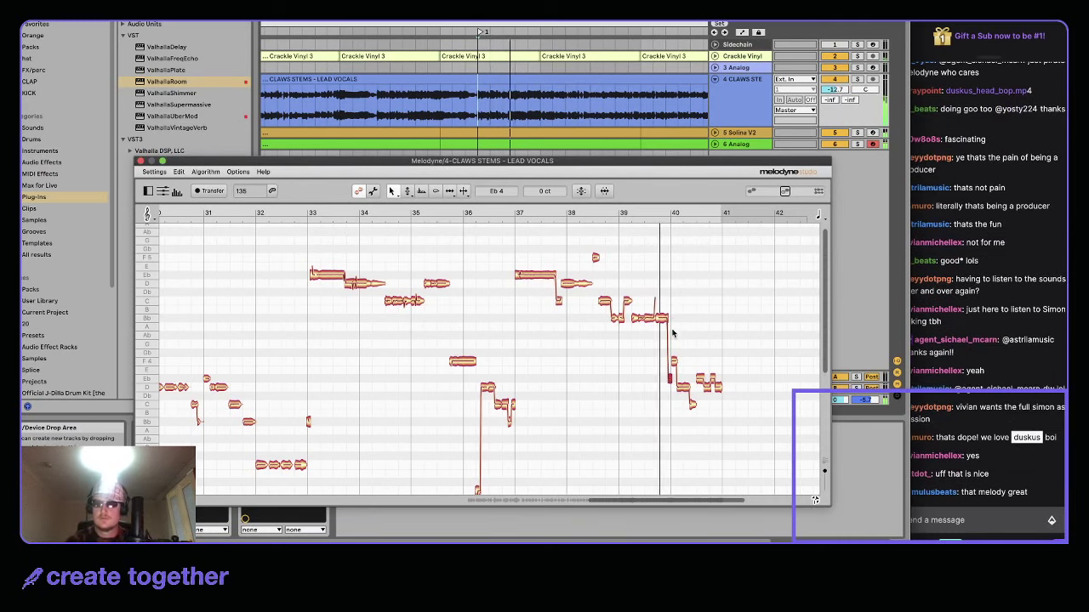
{"action": "left_click_drag", "start_coordinate": [672, 361], "coordinate": [674, 339]}
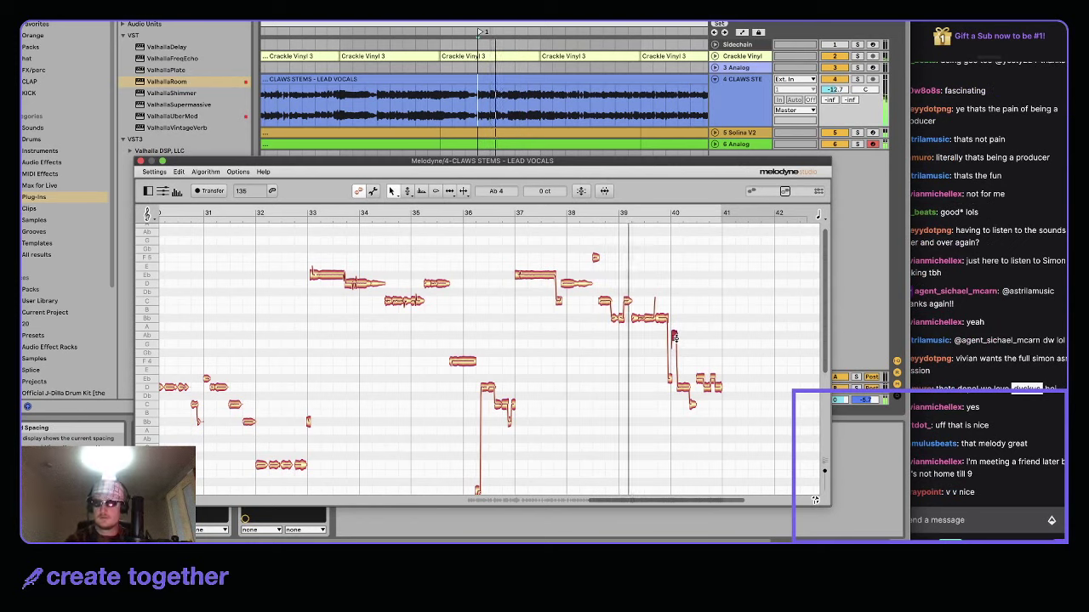
{"action": "left_click_drag", "start_coordinate": [676, 337], "coordinate": [675, 320]}
{"action": "key", "text": "space"}
{"action": "key", "text": "space"}
{"action": "left_click", "coordinate": [670, 377]}
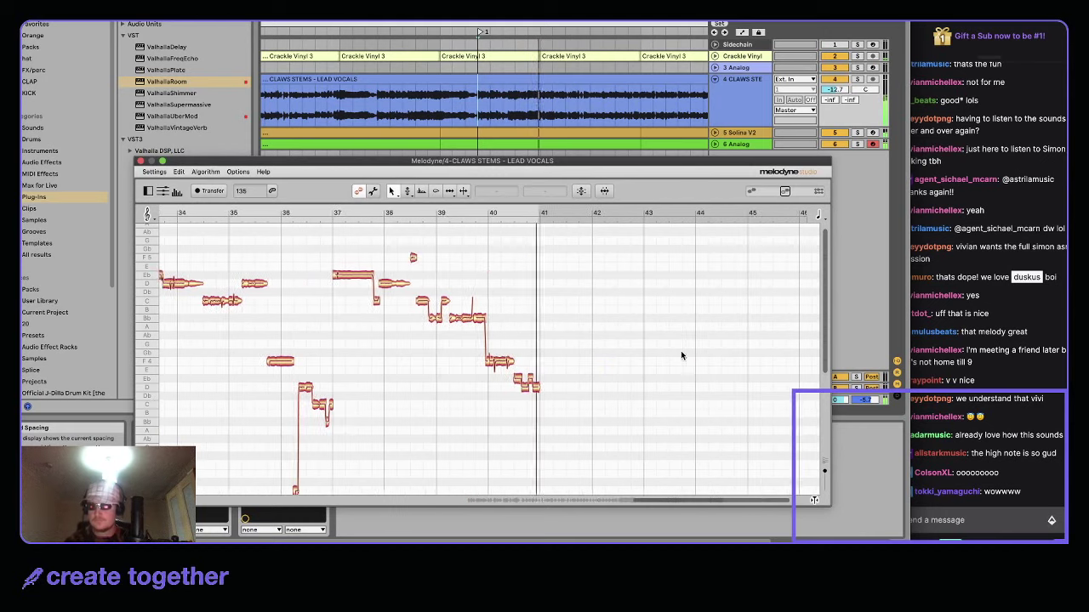
- Close the Melodyne editor and cut ValhallaRoom from the CLAWS STEMS vocal track
{"action": "left_click", "coordinate": [507, 81]}
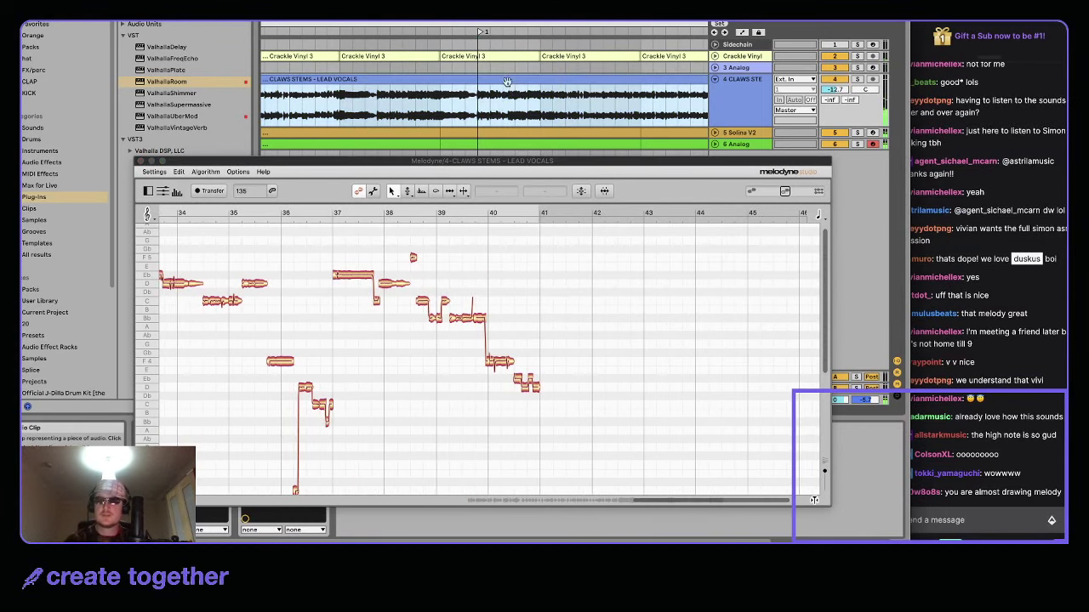
{"action": "scroll", "coordinate": [492, 93], "scroll_direction": "down", "scroll_amount": 3}
{"action": "left_click", "coordinate": [141, 162]}
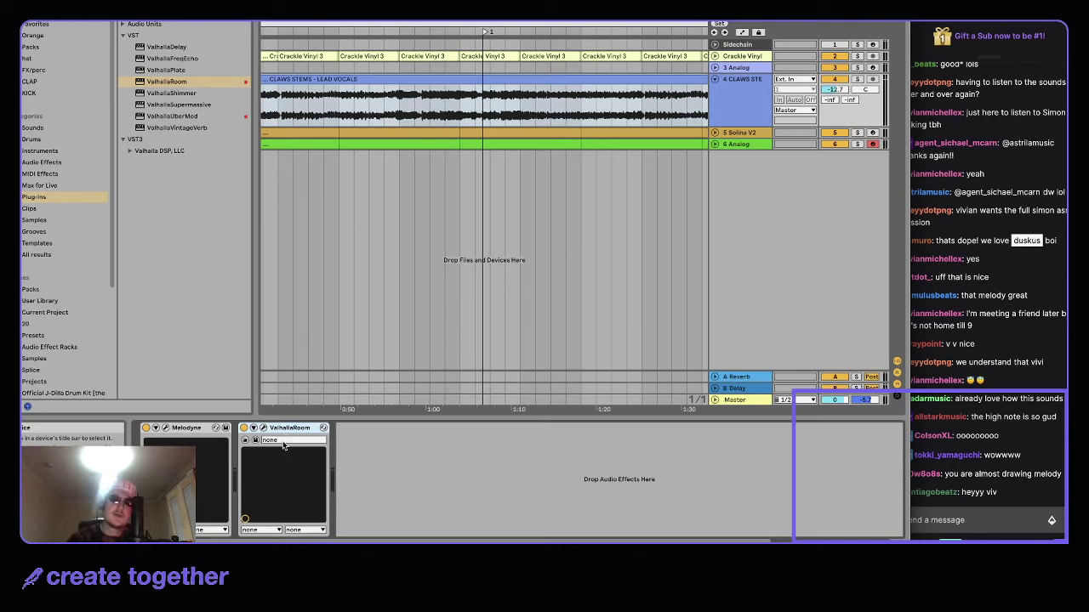
{"action": "key", "text": "Delete"}
- Freeze and flatten the CLAWS STEMS vocal track and paste ValhallaRoom back onto it
{"action": "right_click", "coordinate": [747, 106]}
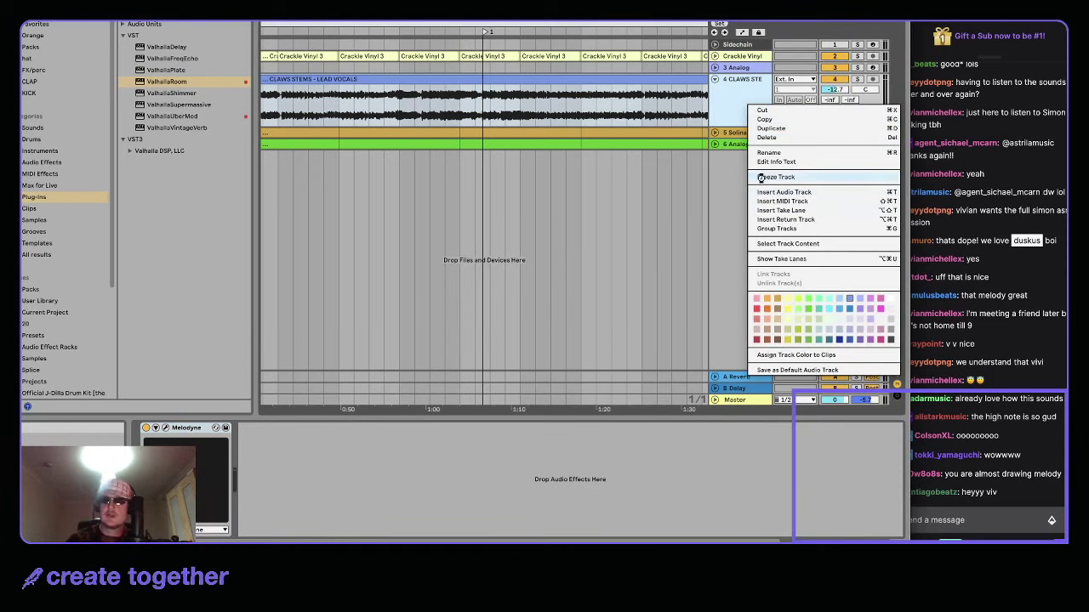
{"action": "left_click", "coordinate": [761, 177]}
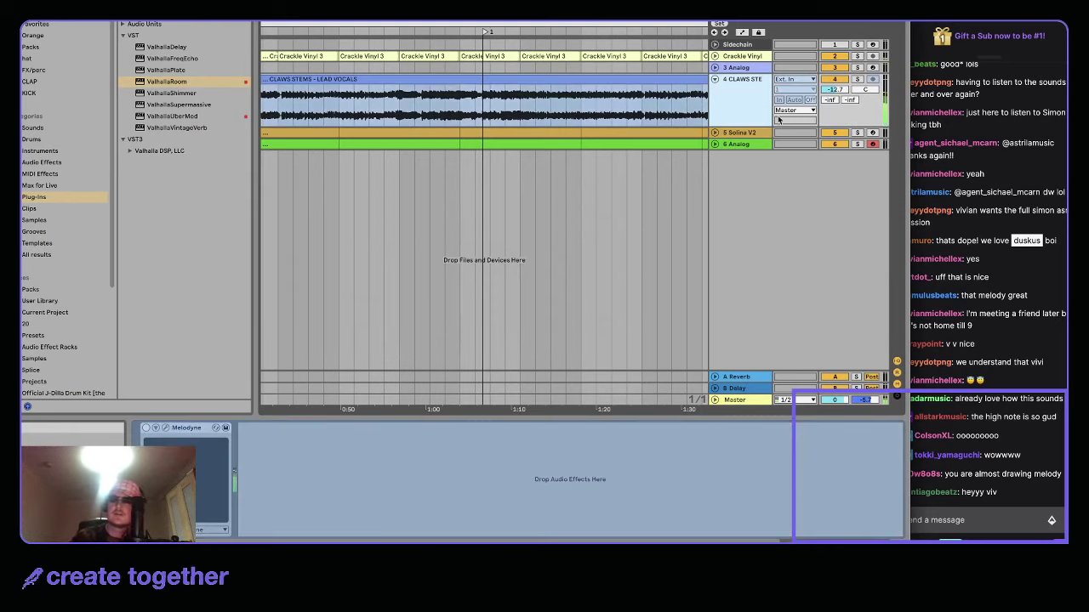
{"action": "right_click", "coordinate": [756, 105]}
{"action": "left_click", "coordinate": [777, 185]}
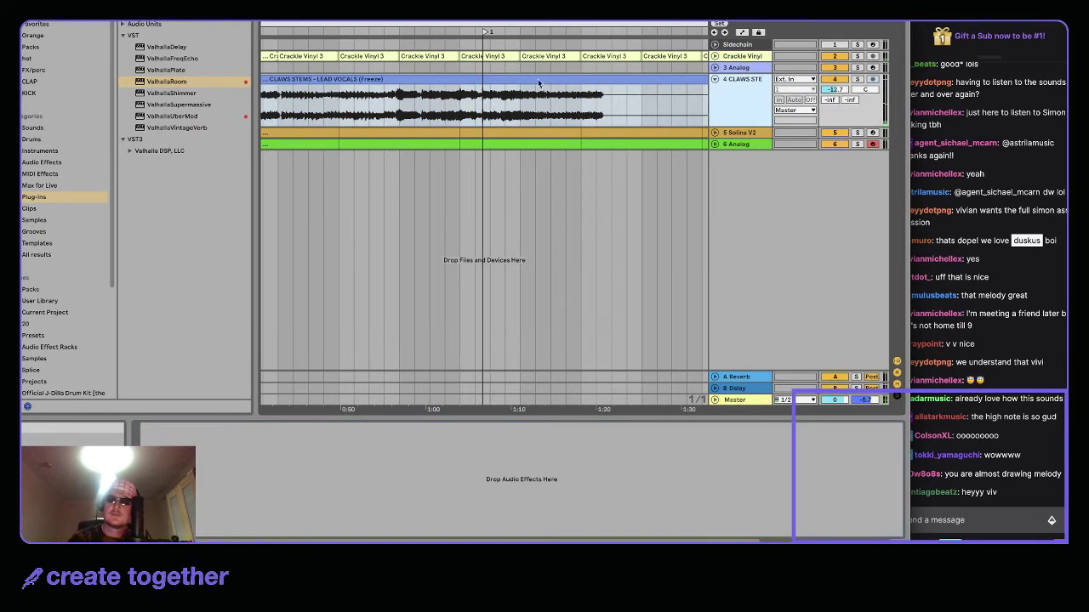
{"action": "right_click", "coordinate": [554, 441]}
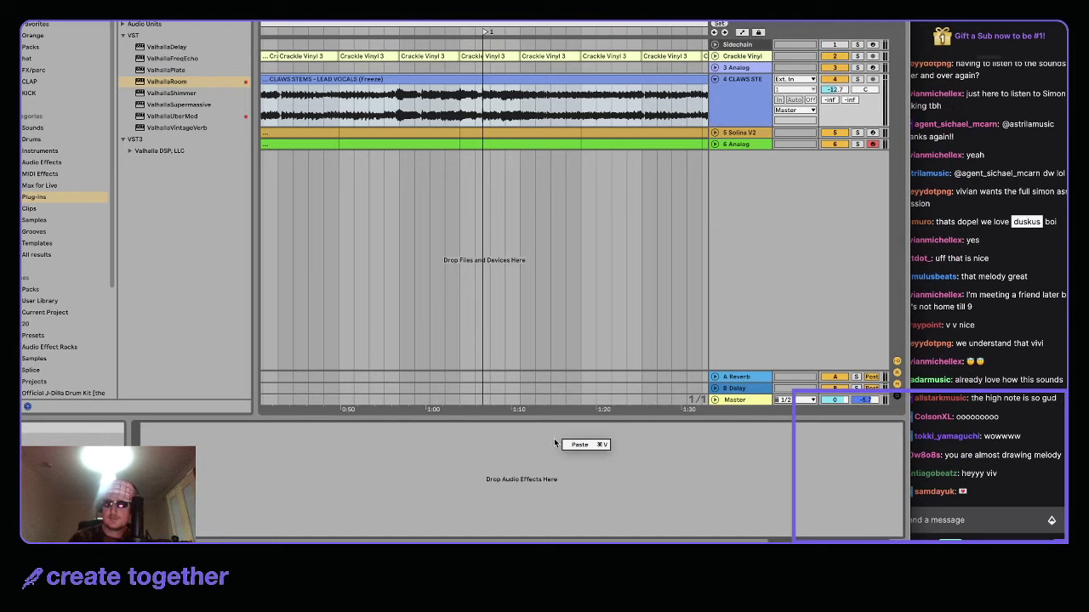
{"action": "left_click", "coordinate": [583, 444]}
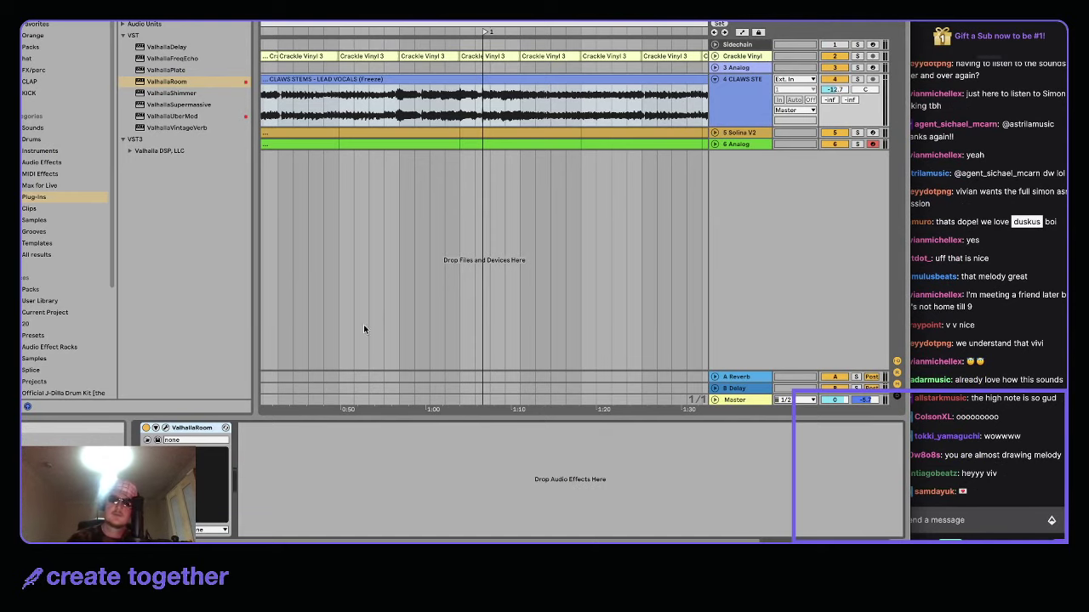
- Play the flattened vocal from several points to find a section worth chopping
{"action": "left_click", "coordinate": [459, 100]}
{"action": "key", "text": "space"}
{"action": "left_click", "coordinate": [413, 105]}
{"action": "key", "text": "space"}
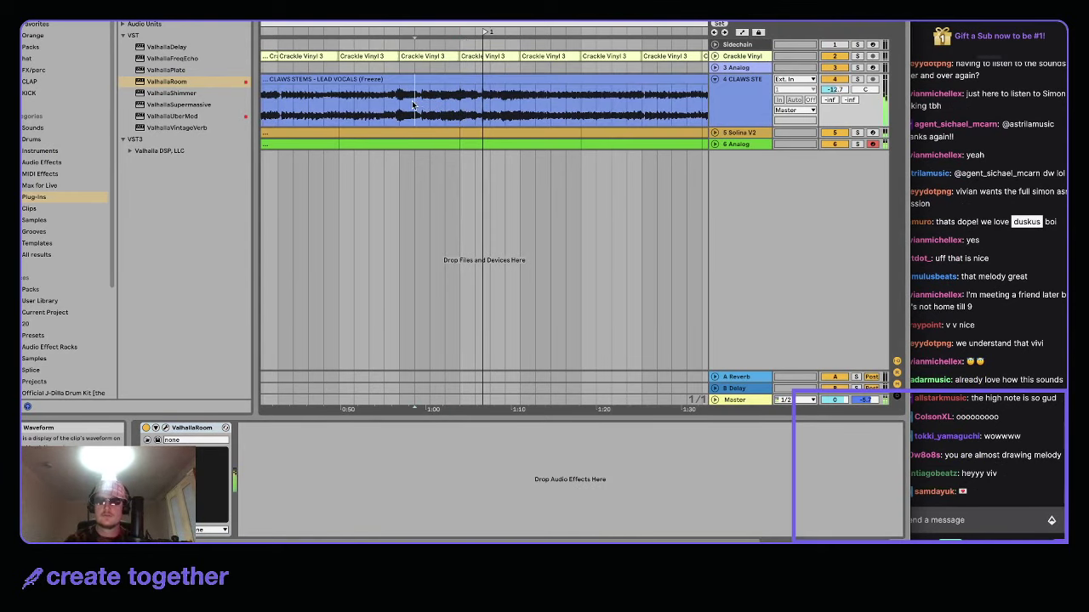
{"action": "key", "text": "space"}
{"action": "scroll", "coordinate": [429, 104], "scroll_direction": "up", "scroll_amount": 1}
{"action": "scroll", "coordinate": [449, 104], "scroll_direction": "up", "scroll_amount": 2}
{"action": "scroll", "coordinate": [415, 104], "scroll_direction": "up", "scroll_amount": 2}
{"action": "left_click", "coordinate": [509, 102]}
{"action": "key", "text": "space"}
{"action": "key", "text": "space"}
{"action": "key", "text": "minus"}
{"action": "key", "text": "minus"}
- Copy the vocal section from about 1:06 to 1:09 and paste it at about 0:35 on the same track
{"action": "left_click_drag", "start_coordinate": [536, 111], "coordinate": [572, 81]}
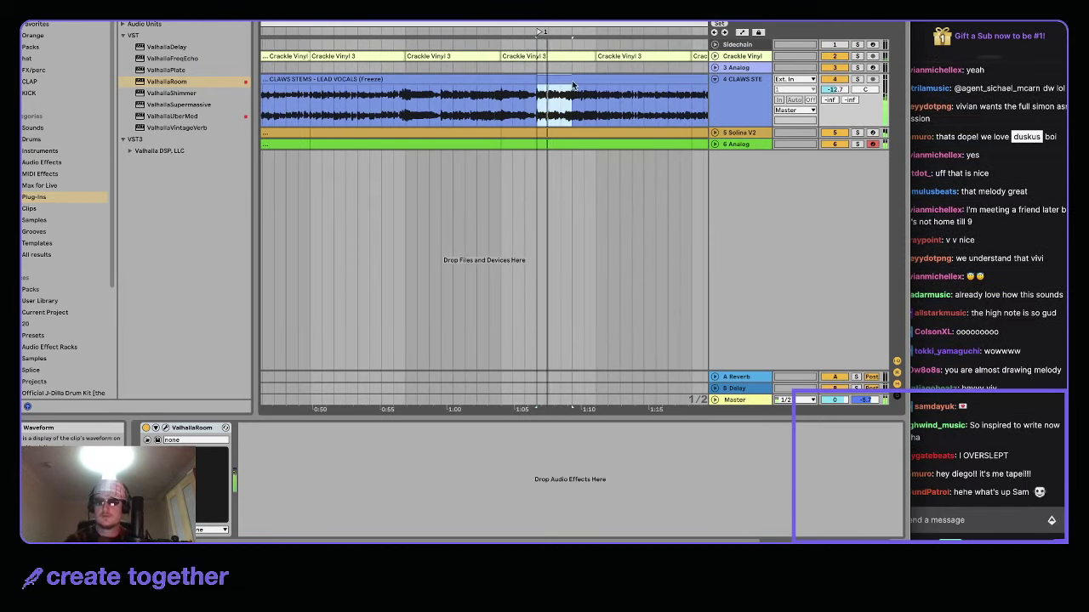
{"action": "key", "text": "space"}
{"action": "key", "text": "space"}
{"action": "scroll", "coordinate": [573, 81], "scroll_direction": "left", "scroll_amount": 4}
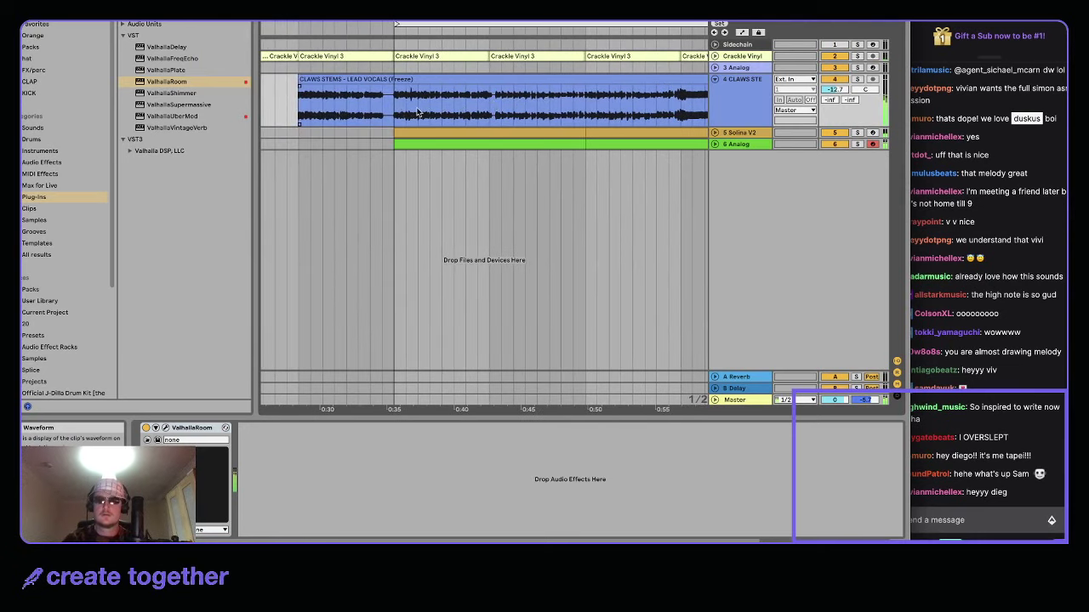
{"action": "scroll", "coordinate": [423, 114], "scroll_direction": "right", "scroll_amount": 4}
{"action": "key", "text": "ctrl+z"}
{"action": "scroll", "coordinate": [502, 106], "scroll_direction": "left", "scroll_amount": 2}
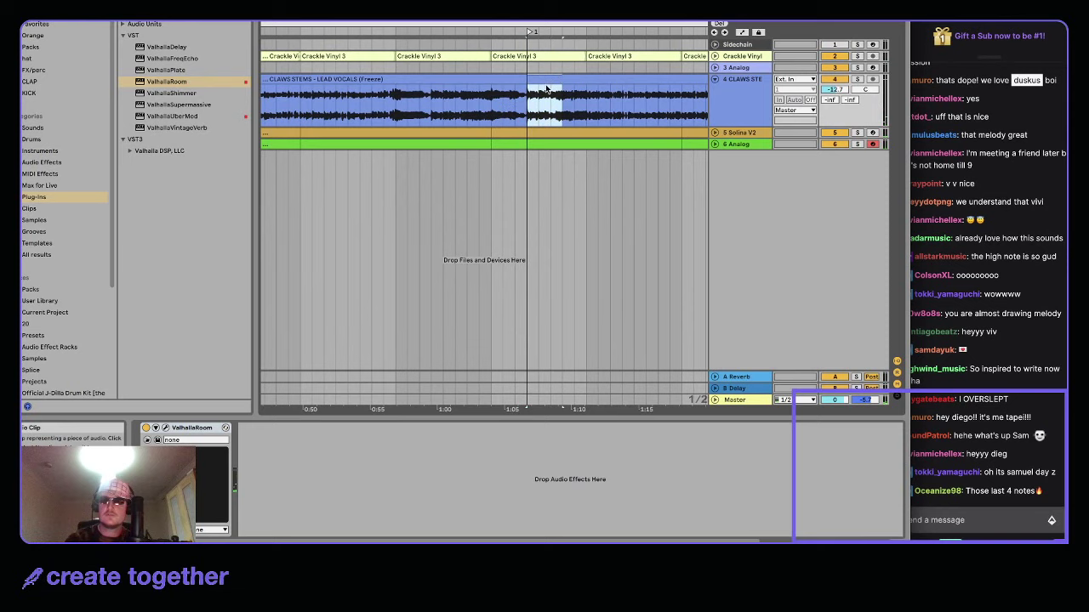
{"action": "scroll", "coordinate": [527, 104], "scroll_direction": "left", "scroll_amount": 4}
{"action": "left_click", "coordinate": [352, 110]}
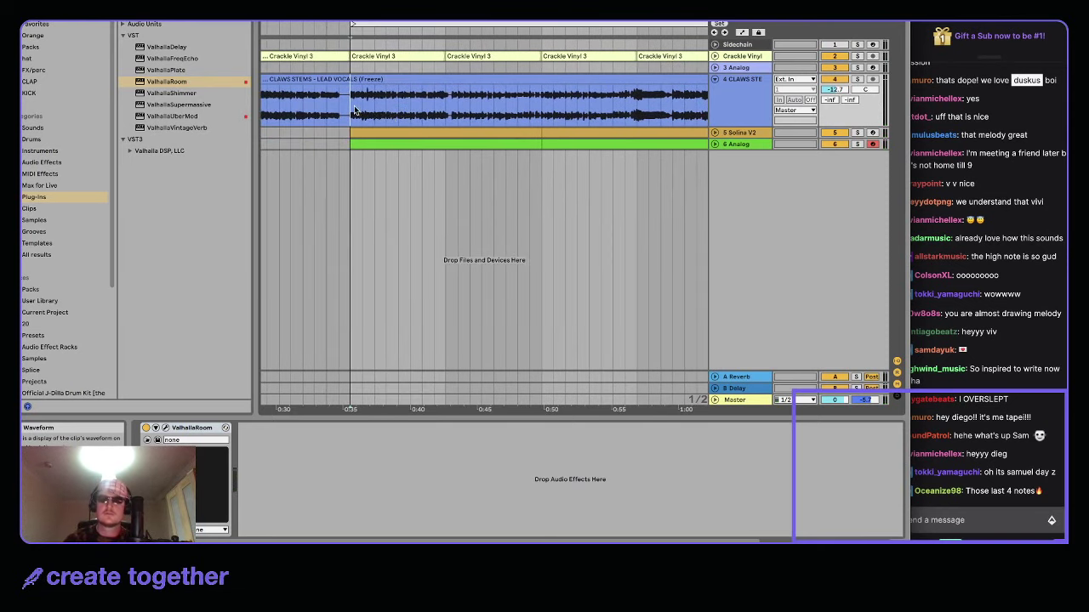
{"action": "key", "text": "super+v"}
- Shift the pasted vocal chop to start at about 0:36 and duplicate it directly after itself
{"action": "key", "text": "space"}
{"action": "left_click_drag", "start_coordinate": [356, 79], "coordinate": [369, 79]}
{"action": "left_click", "coordinate": [347, 80]}
{"action": "left_click", "coordinate": [353, 88]}
{"action": "left_click", "coordinate": [369, 79]}
{"action": "key", "text": "super+d"}
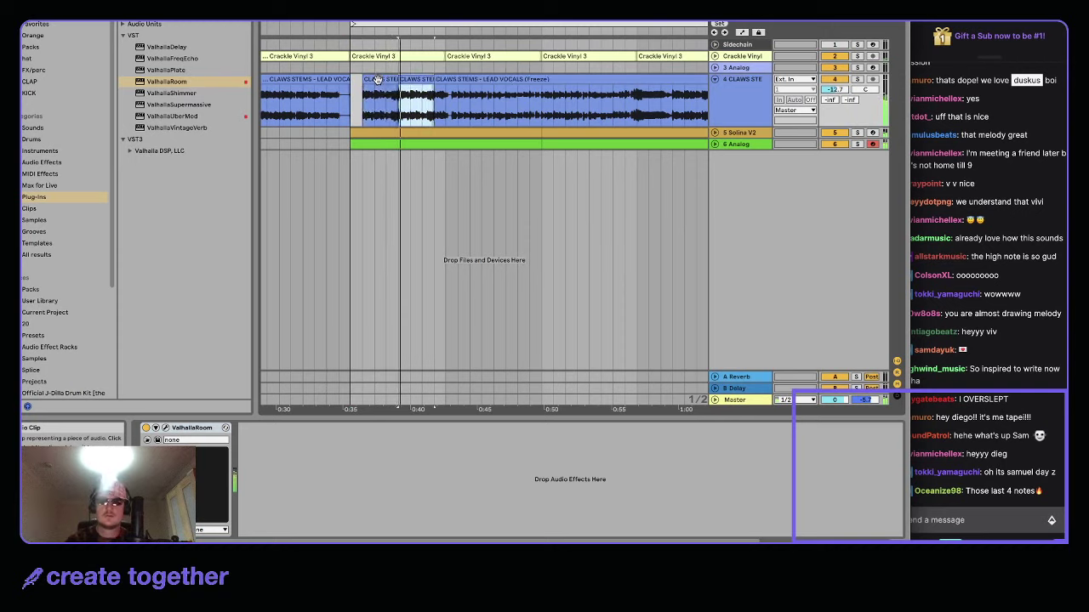
- Place another copy of the chop at about 0:42 and duplicate the chopped section from about 0:35 to 0:49
{"action": "left_click", "coordinate": [369, 80], "text": "shift"}
{"action": "left_click", "coordinate": [411, 80]}
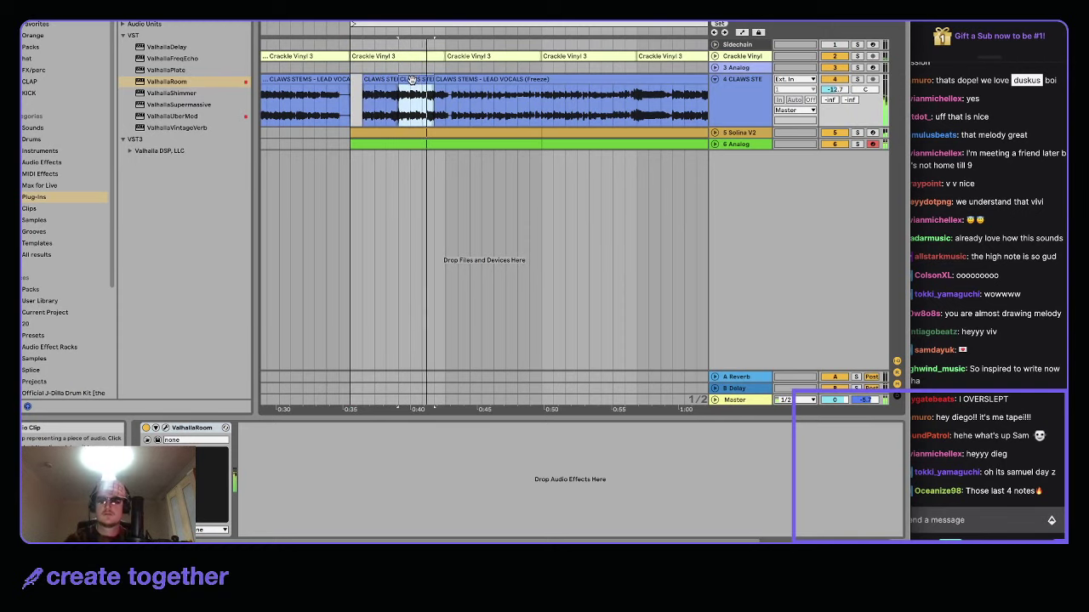
{"action": "left_click_drag", "start_coordinate": [412, 81], "coordinate": [459, 80]}
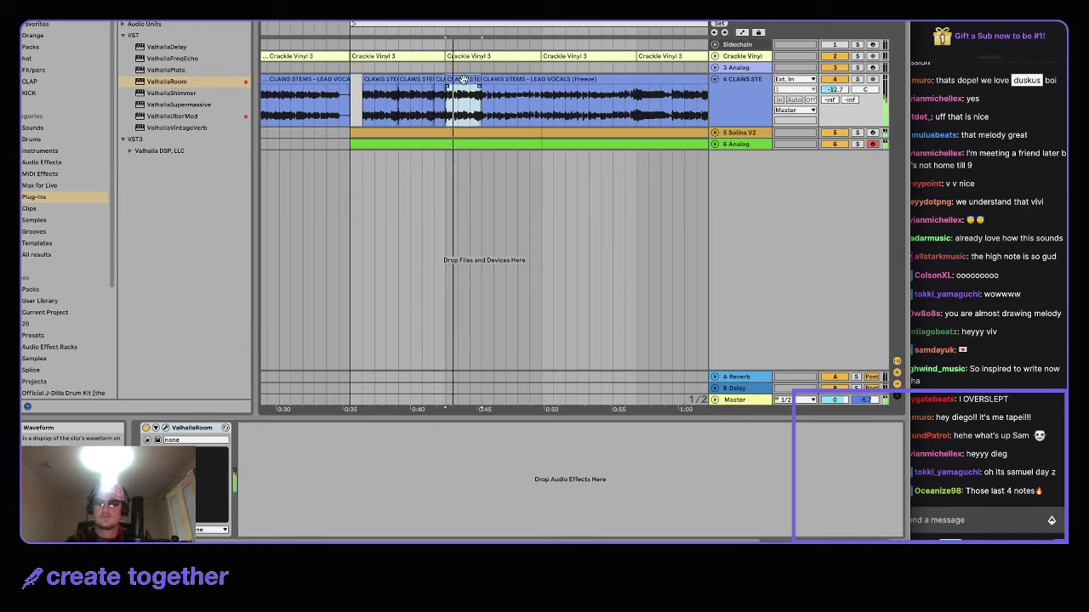
{"action": "key", "text": "ctrl+d"}
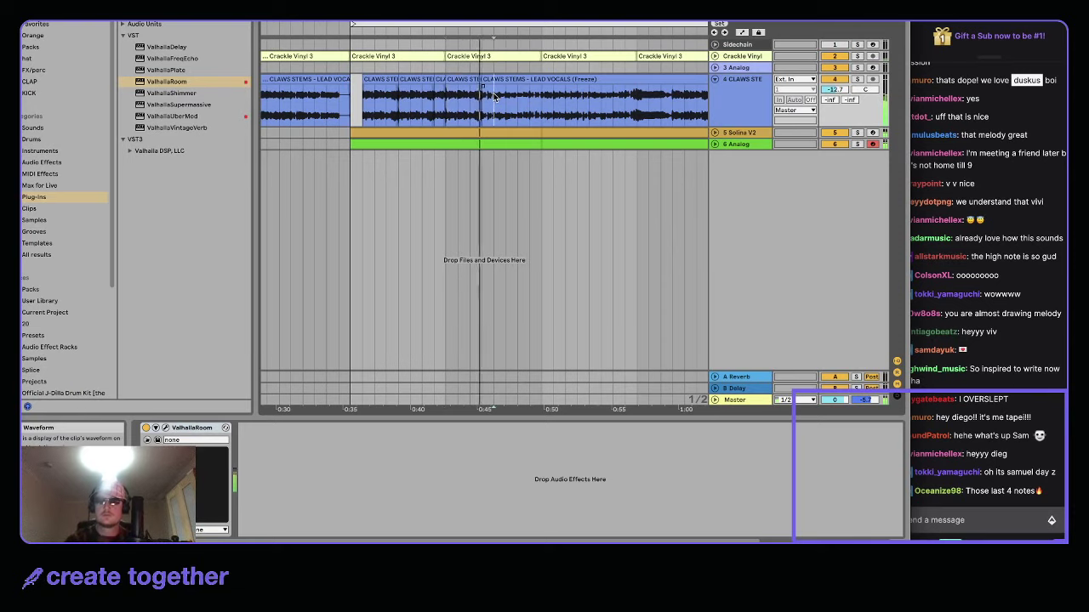
{"action": "left_click_drag", "start_coordinate": [541, 94], "coordinate": [352, 85]}
{"action": "key", "text": "ctrl+d"}
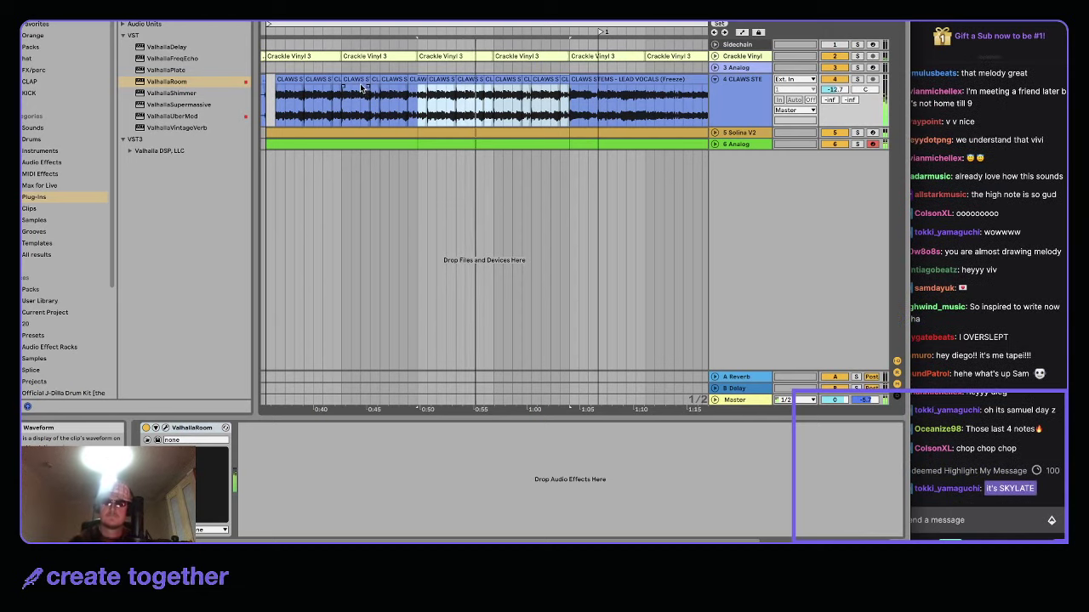
- Insert a new MIDI track below the Analog track 6
{"action": "left_click", "coordinate": [334, 145]}
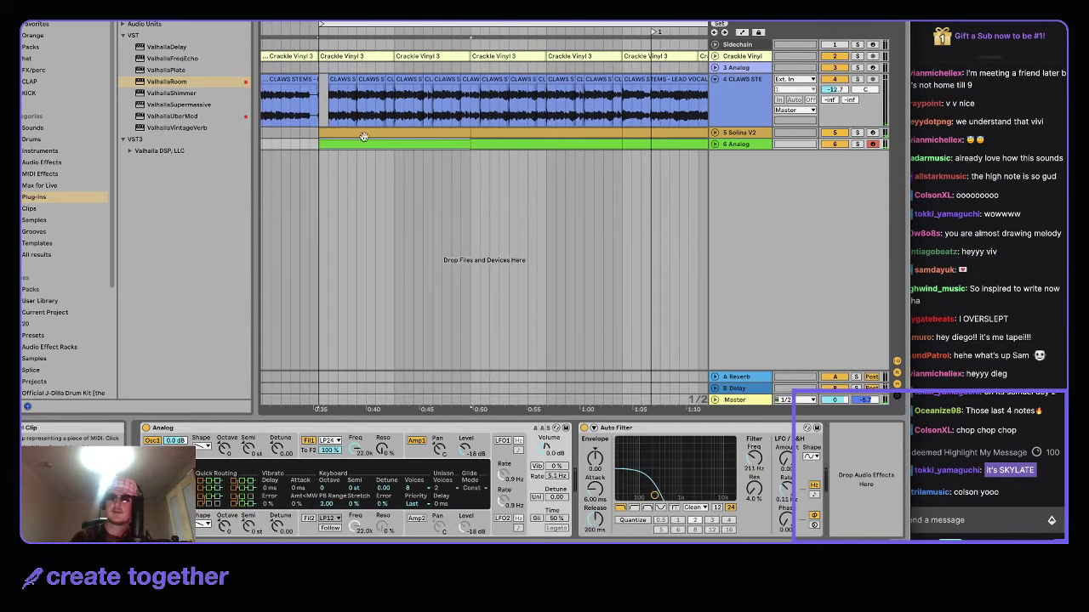
{"action": "left_click", "coordinate": [152, 17]}
{"action": "mouse_move", "coordinate": [123, 17]}
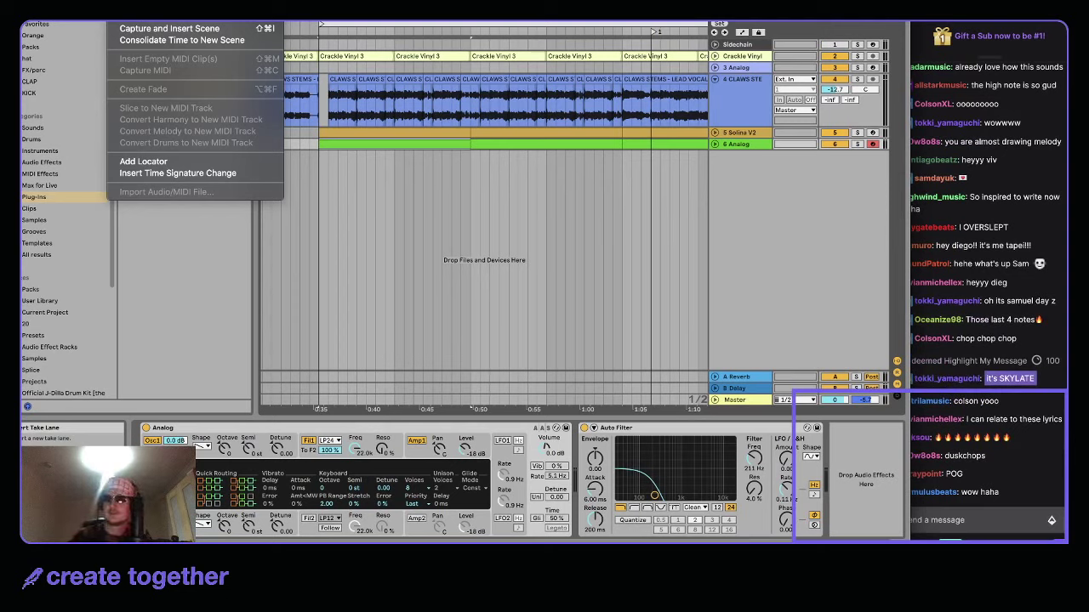
{"action": "key", "text": "super+shift+t"}
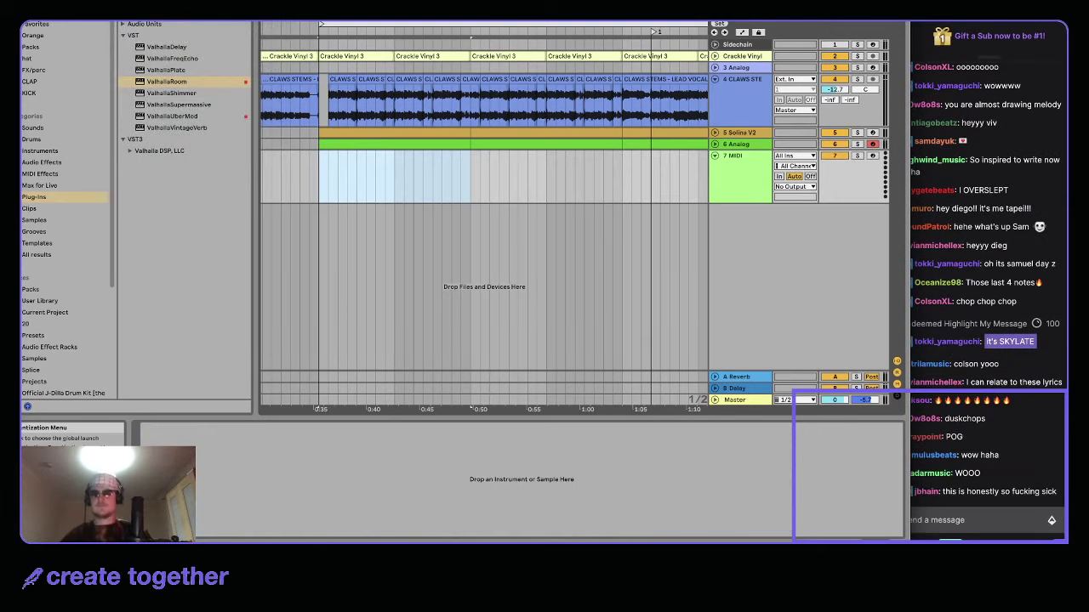
- Select the new MIDI track and clear the browser search to list all plug-ins
{"action": "left_click", "coordinate": [719, 194]}
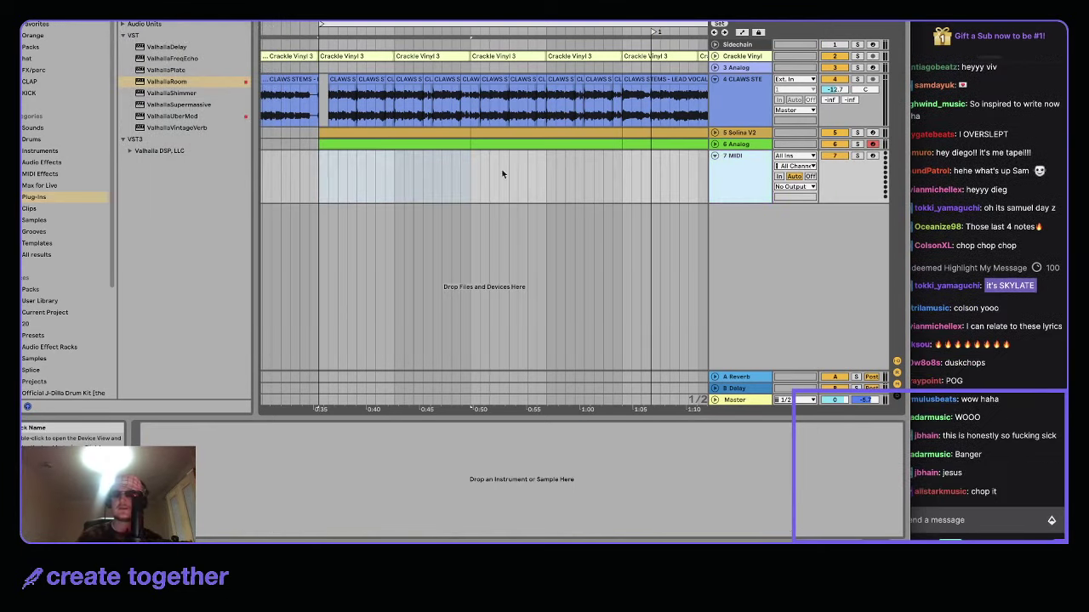
{"action": "key", "text": "super+f"}
{"action": "key", "text": "BackSpace"}
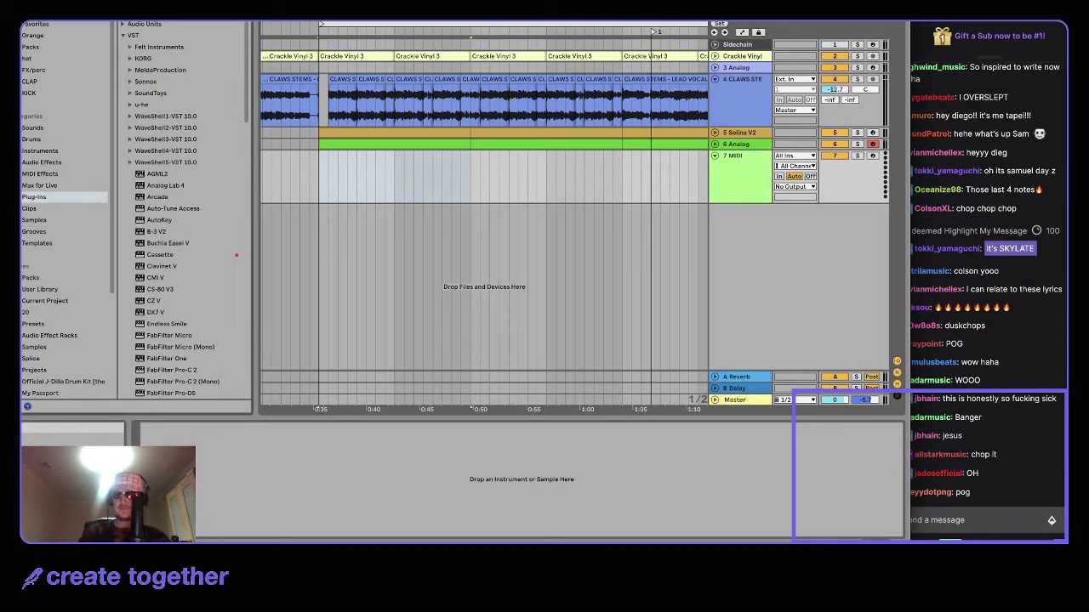
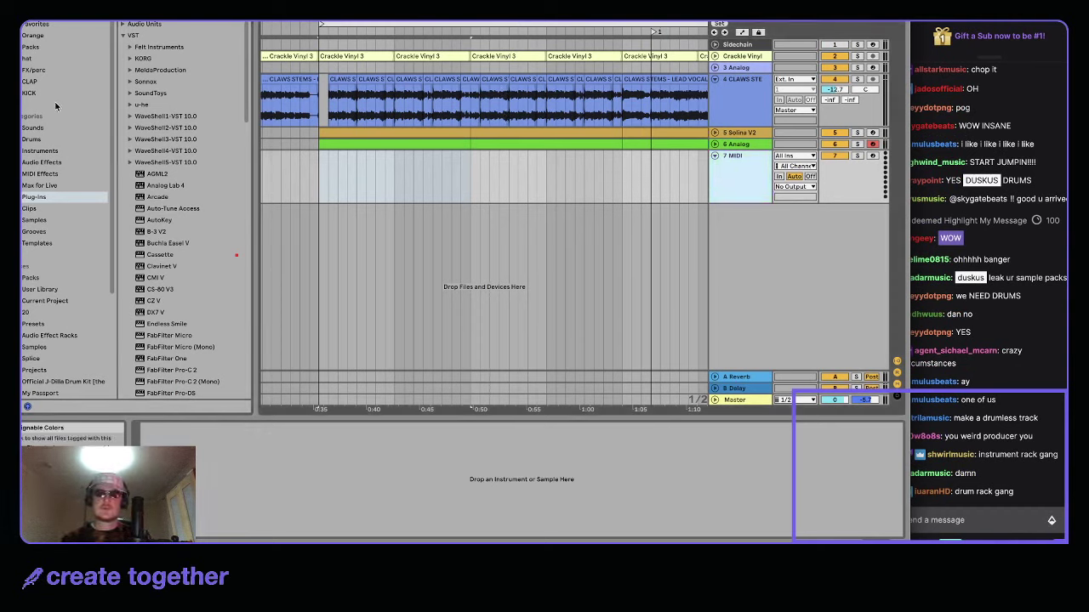
- Load a Drum Rack instrument onto the empty MIDI track
{"action": "left_click", "coordinate": [38, 140]}
{"action": "left_click", "coordinate": [39, 151]}
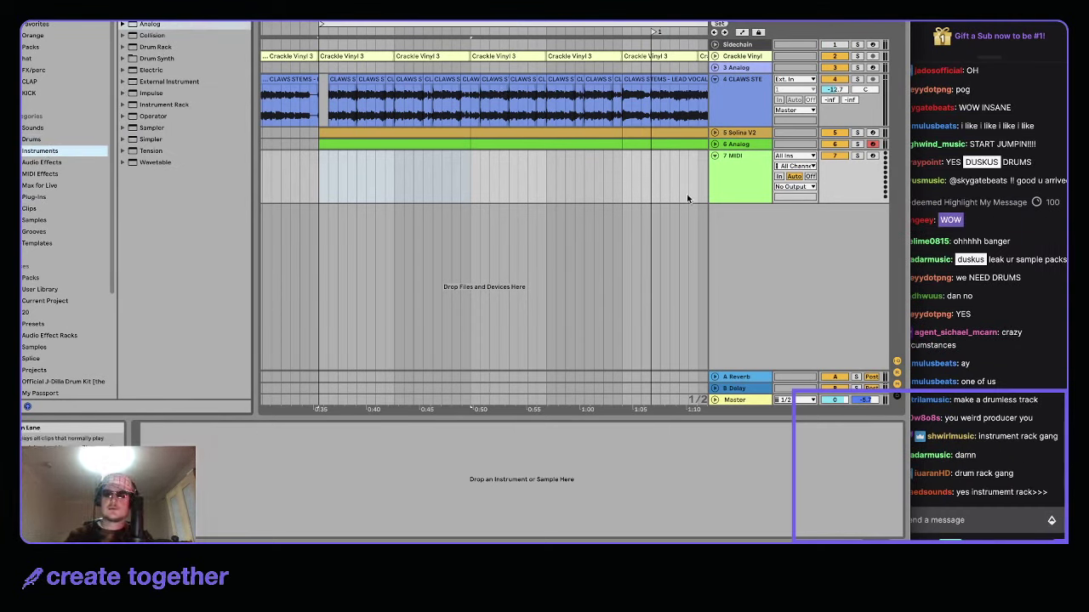
{"action": "double_click", "coordinate": [159, 47]}
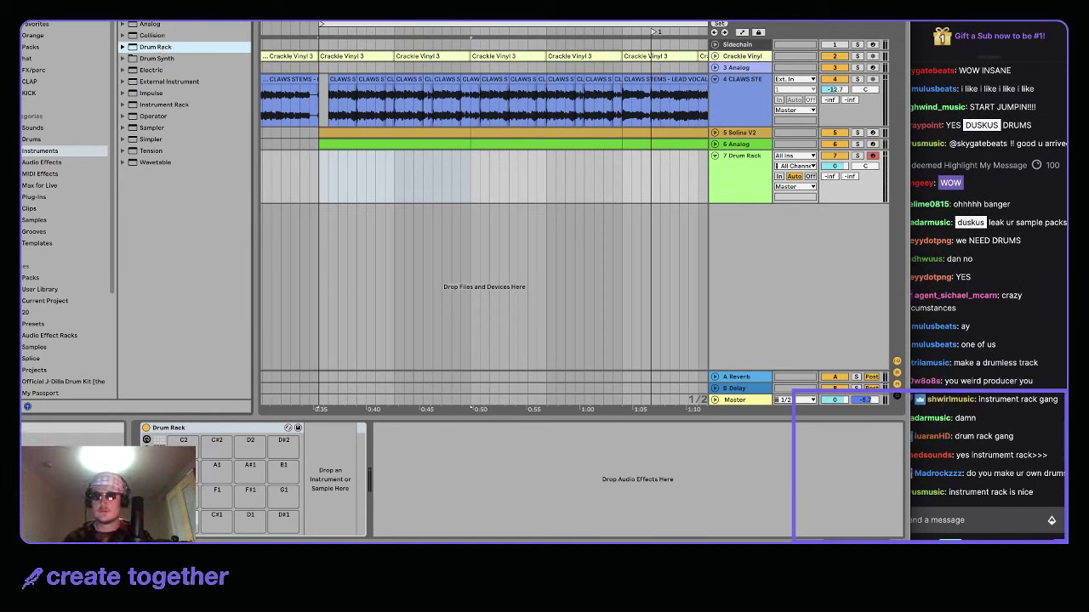
- Find Forever Free Kick.wav among the samples and load it onto the Drum Rack's C1 pad
{"action": "left_click", "coordinate": [27, 312]}
{"action": "left_click", "coordinate": [123, 58]}
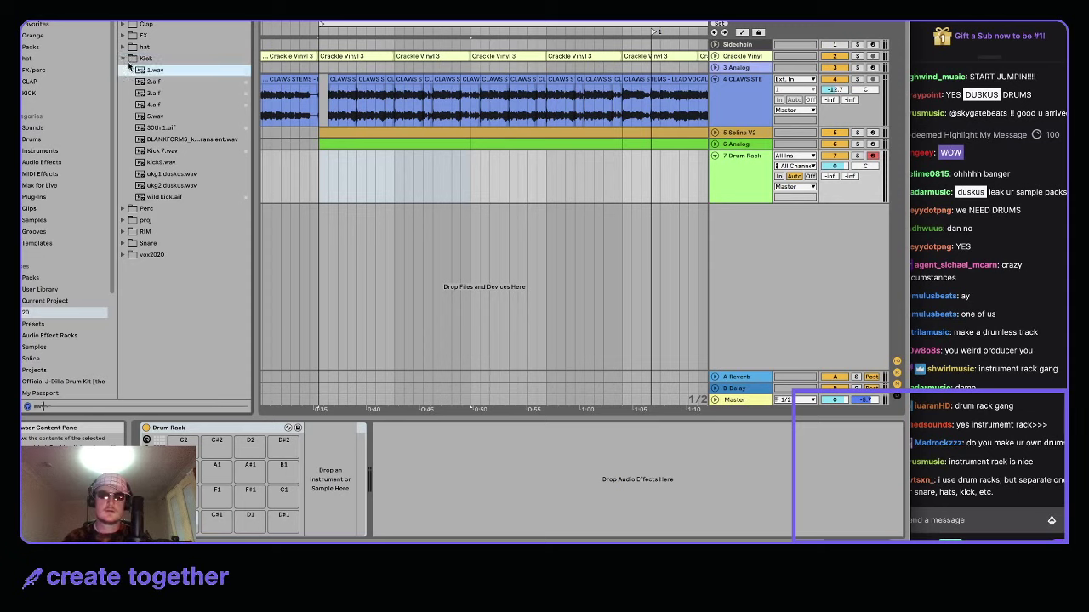
{"action": "left_click", "coordinate": [123, 58]}
{"action": "left_click", "coordinate": [31, 220]}
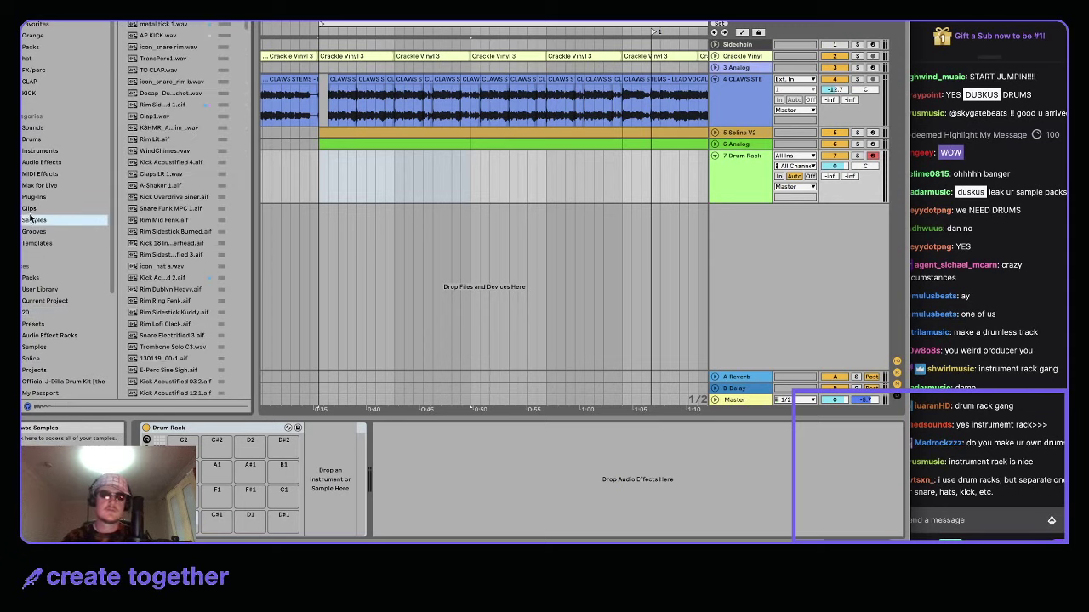
{"action": "key", "text": "ctrl+f"}
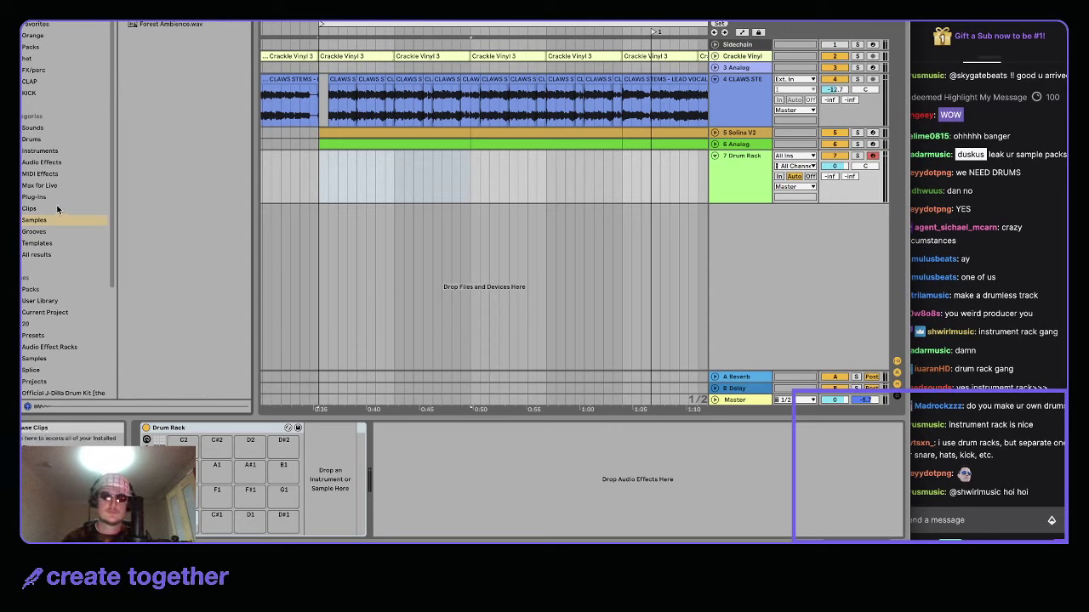
{"action": "left_click", "coordinate": [53, 254]}
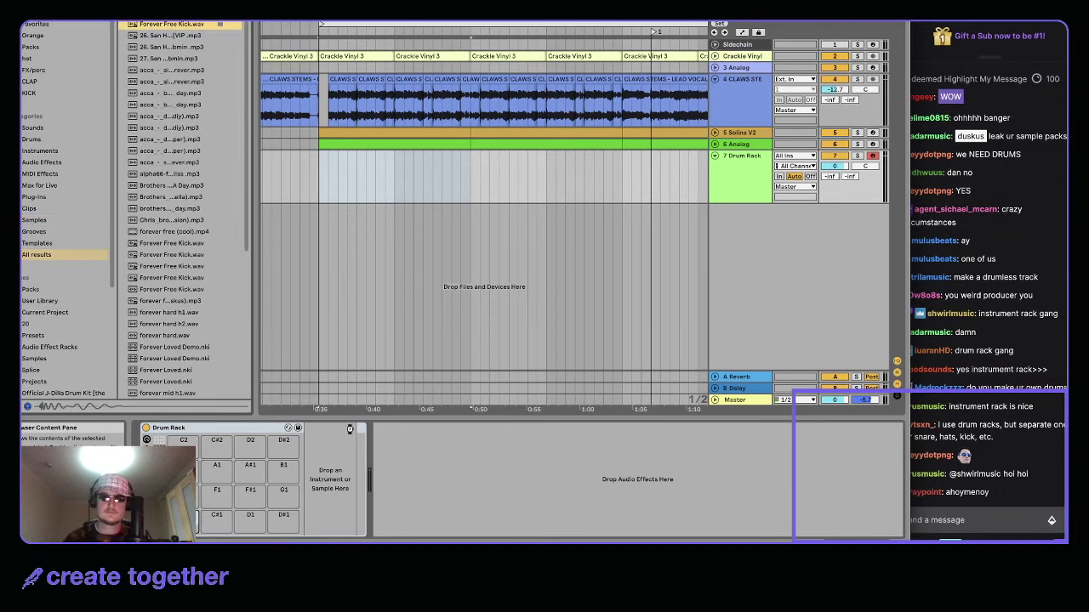
{"action": "key", "text": "Return"}
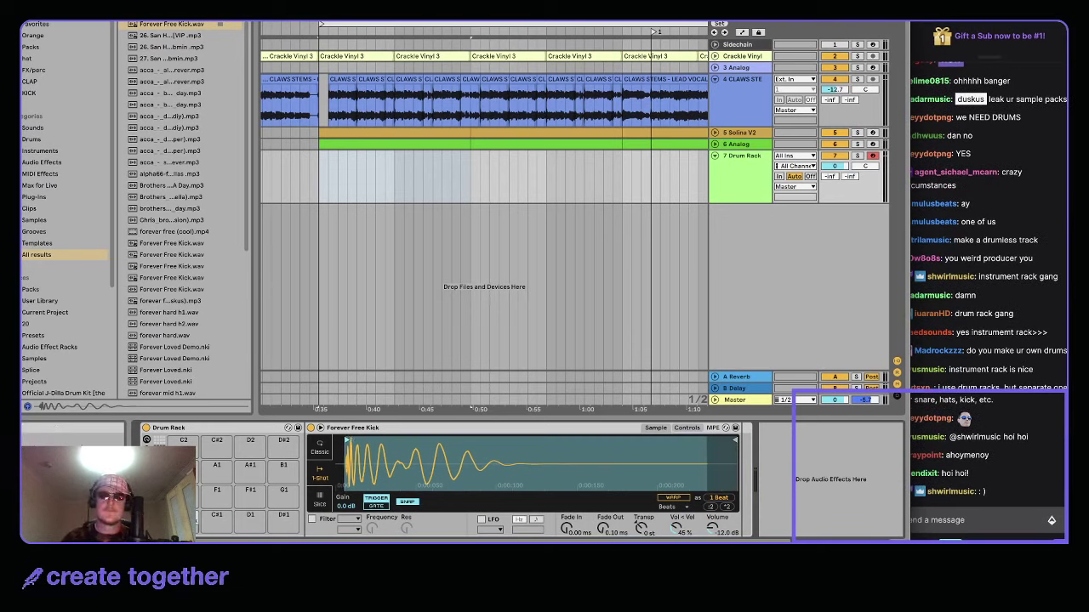
- Search the samples for "clap", place Clap Chug.wav on the Drum Rack's C#1 pad and audition it
{"action": "left_click", "coordinate": [242, 12]}
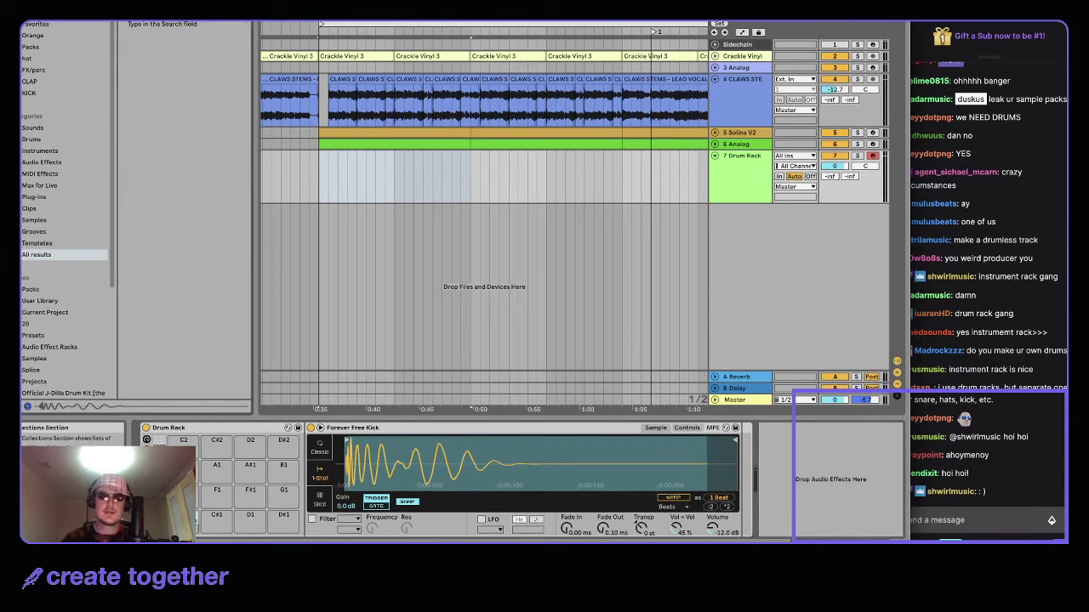
{"action": "type", "text": "clap"}
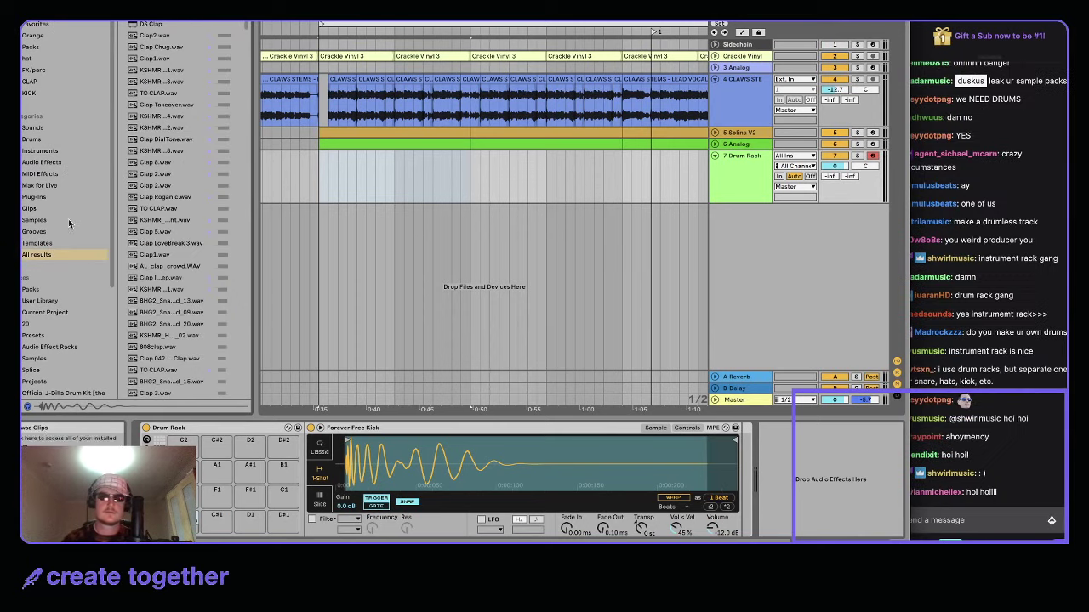
{"action": "left_click", "coordinate": [170, 47]}
{"action": "left_click_drag", "start_coordinate": [216, 332], "coordinate": [217, 520]}
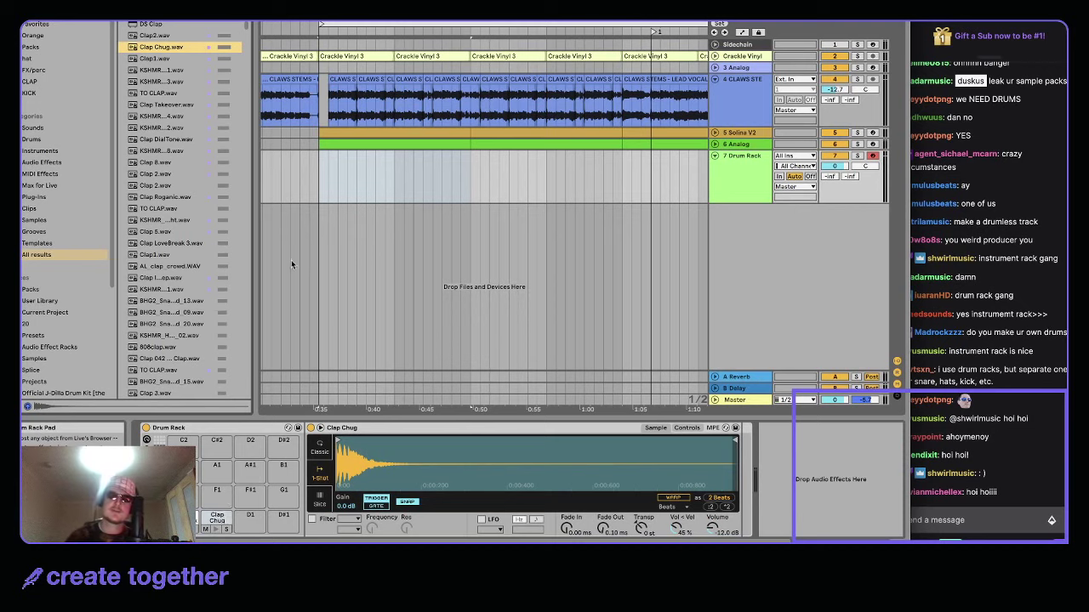
{"action": "left_click", "coordinate": [316, 153]}
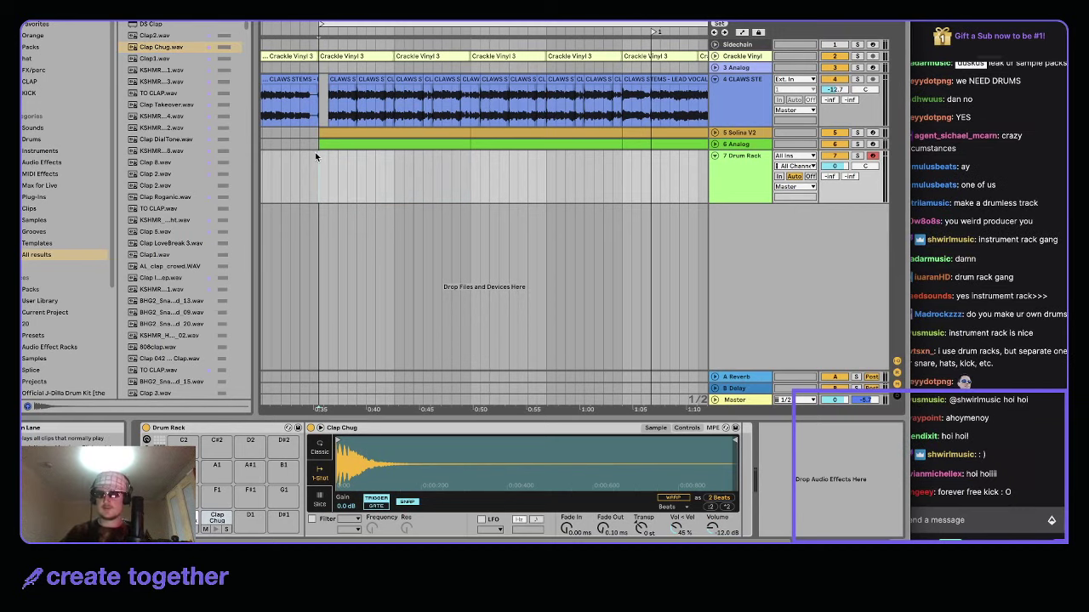
{"action": "left_click", "coordinate": [216, 529]}
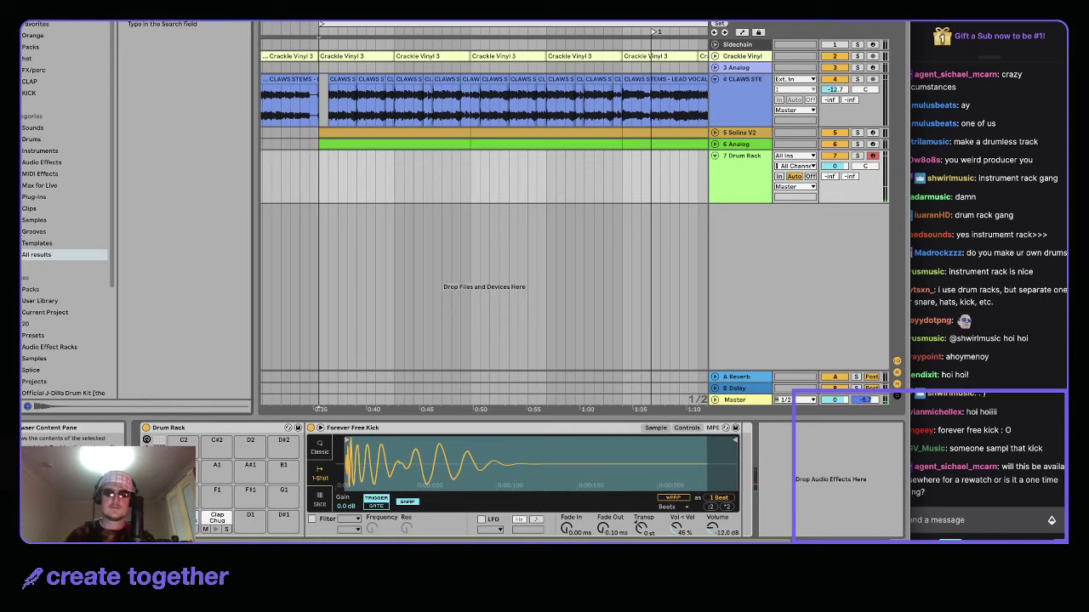
- Add an EQ Eight after the kick's sampler, boost one band about 5.3 dB at about 77 Hz, and audition the kick
{"action": "left_click", "coordinate": [39, 173]}
{"action": "left_click", "coordinate": [38, 161]}
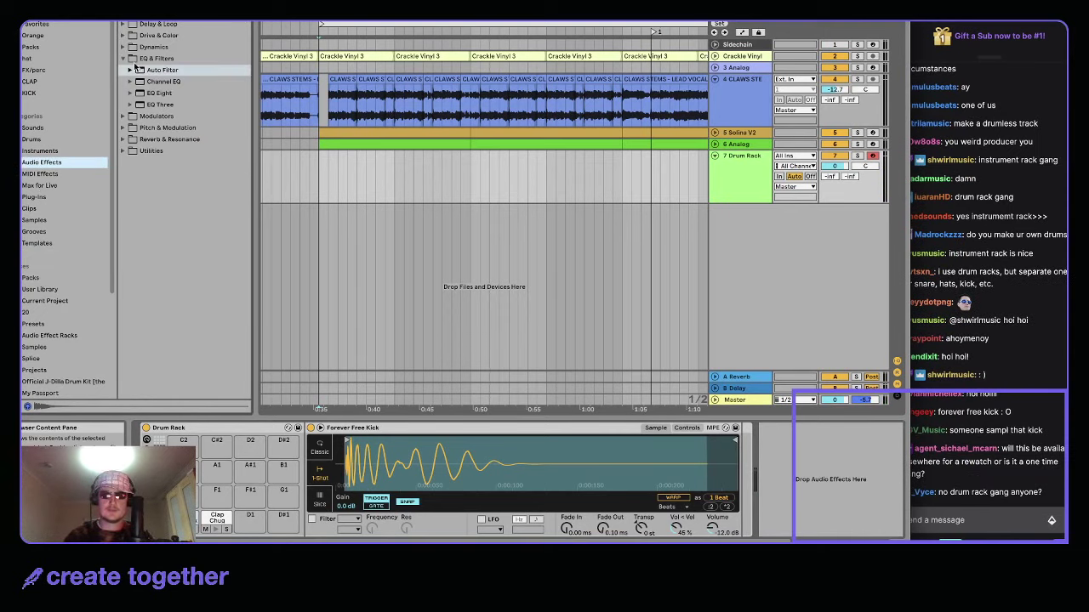
{"action": "key", "text": "super+f"}
{"action": "type", "text": "eq"}
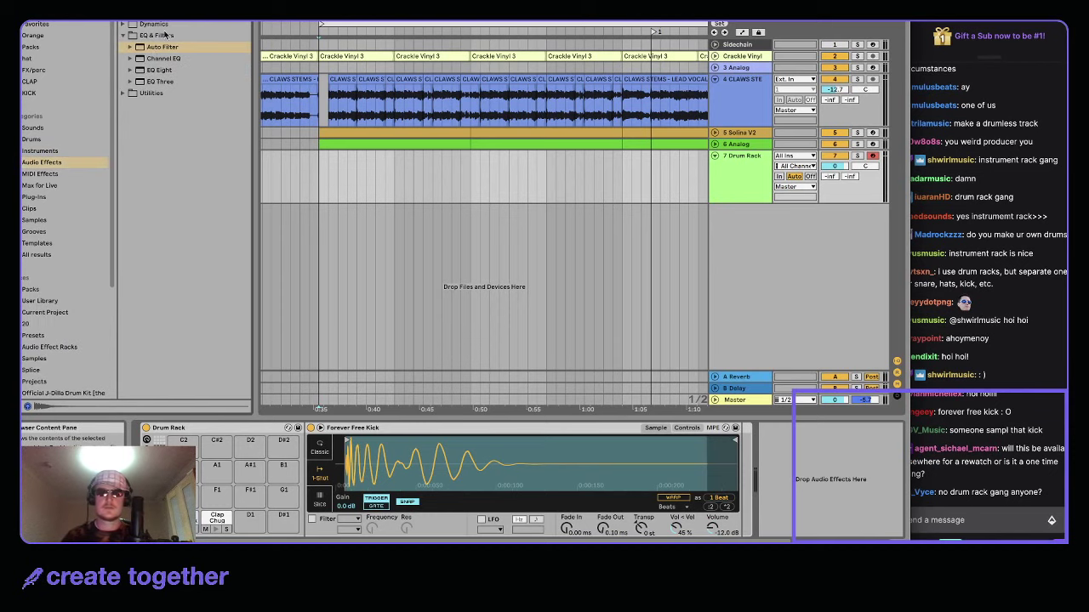
{"action": "left_click", "coordinate": [169, 71]}
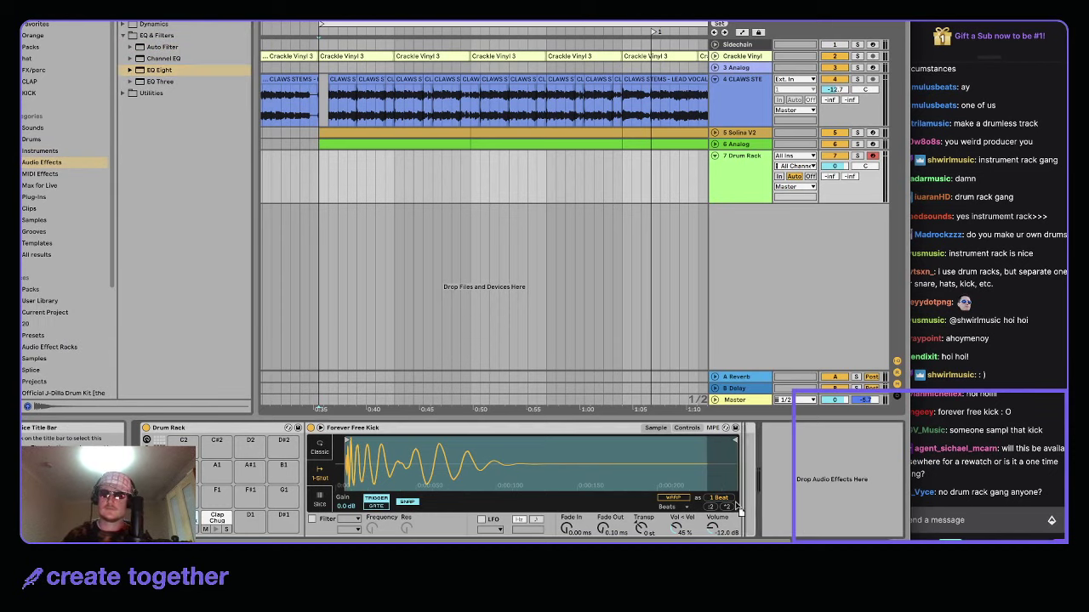
{"action": "left_click_drag", "start_coordinate": [730, 474], "coordinate": [703, 460]}
{"action": "scroll", "coordinate": [305, 501], "scroll_direction": "left", "scroll_amount": 3}
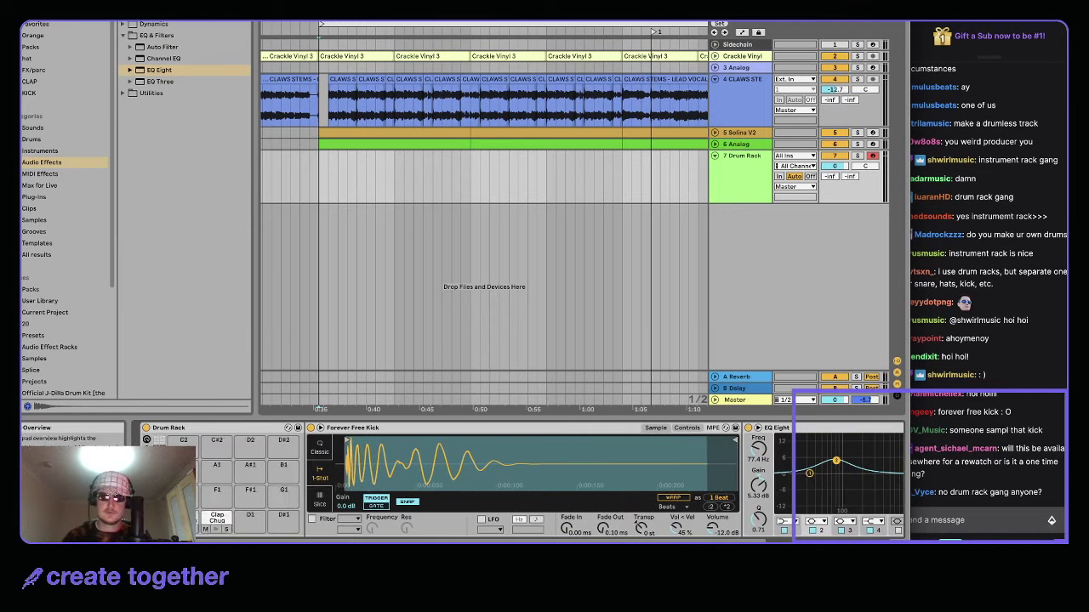
{"action": "left_click", "coordinate": [183, 529]}
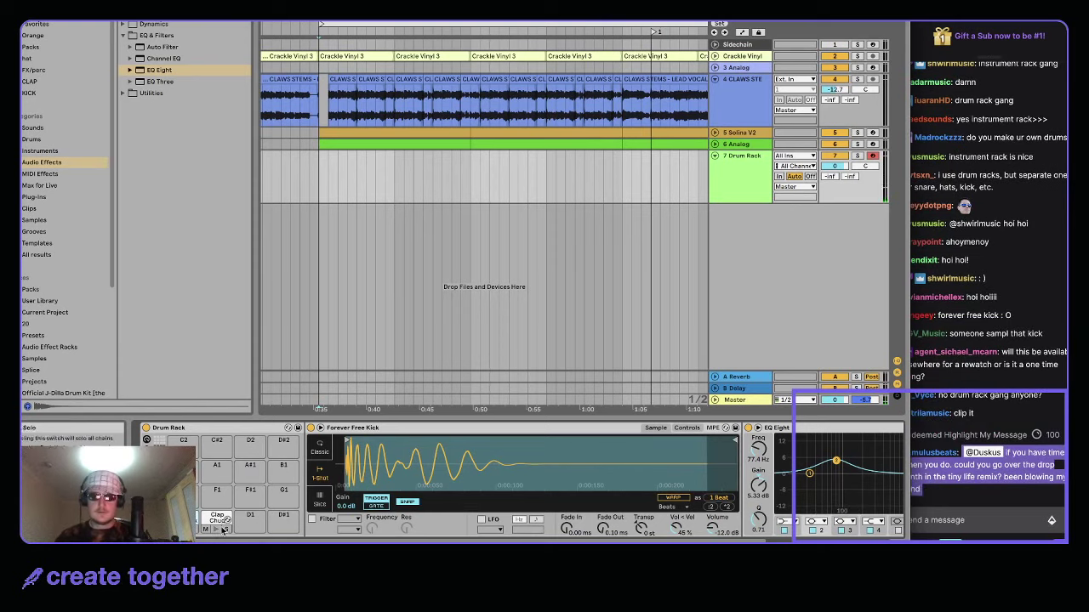
{"action": "left_click", "coordinate": [982, 412]}
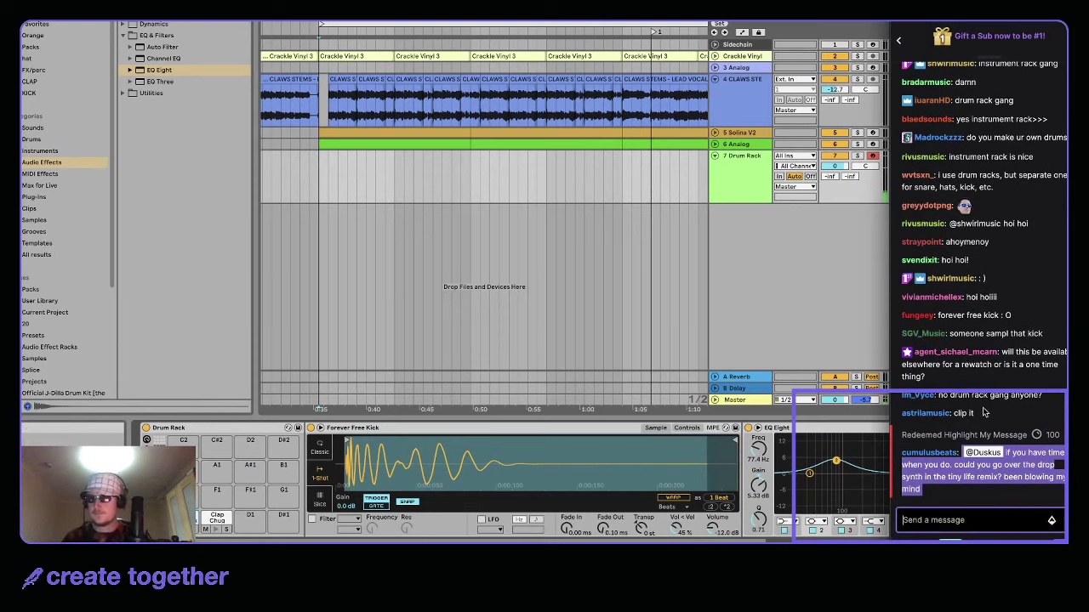
{"action": "left_click", "coordinate": [970, 414]}
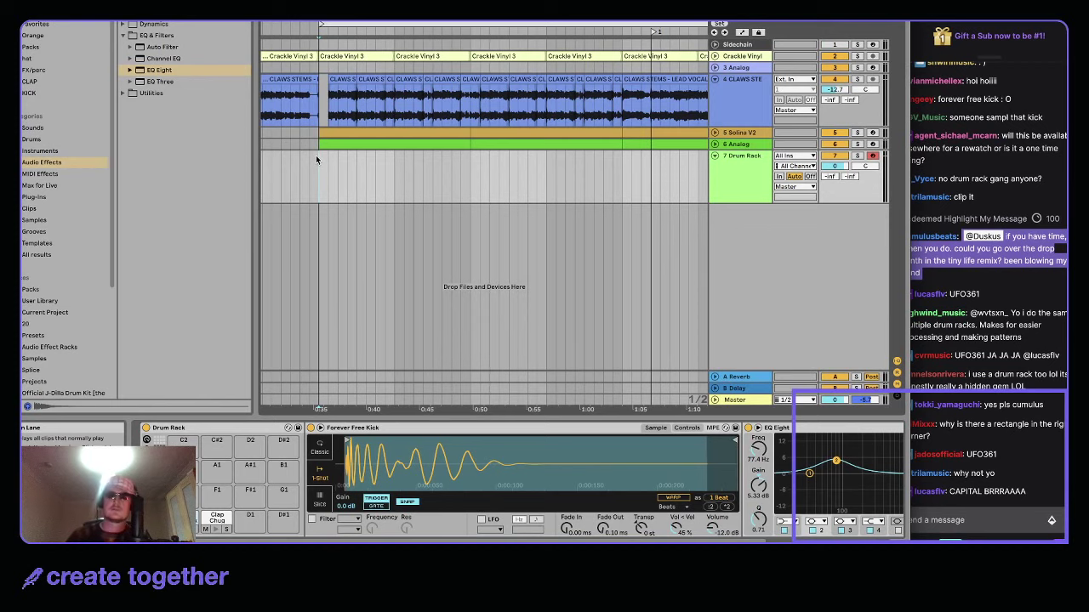
- Create a four-bar MIDI clip on the Drum Rack track from the loop start and fill it with kicks on every beat
{"action": "left_click_drag", "start_coordinate": [316, 154], "coordinate": [395, 153]}
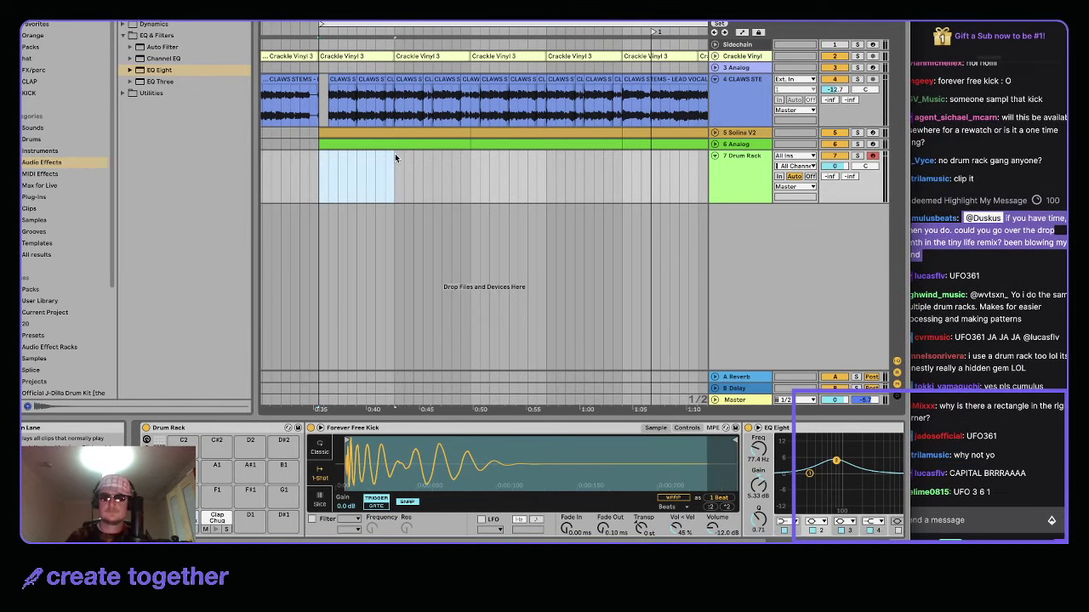
{"action": "key", "text": "super+shift+m"}
{"action": "double_click", "coordinate": [430, 351]}
{"action": "double_click", "coordinate": [460, 352]}
{"action": "double_click", "coordinate": [489, 352]}
{"action": "double_click", "coordinate": [520, 351]}
{"action": "key", "text": "super+d"}
{"action": "key", "text": "space"}
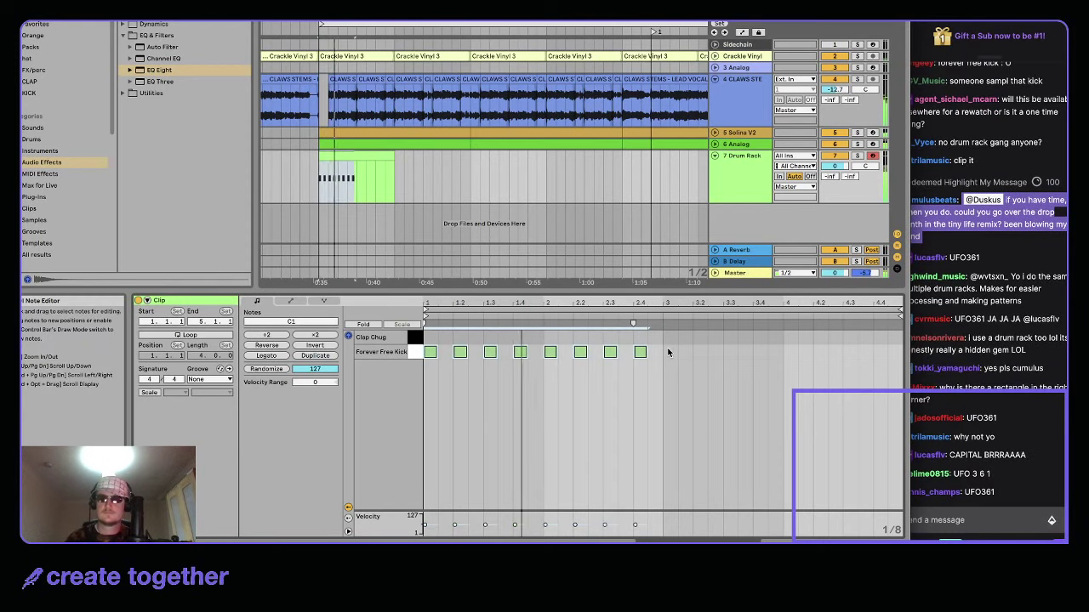
{"action": "key", "text": "super+d"}
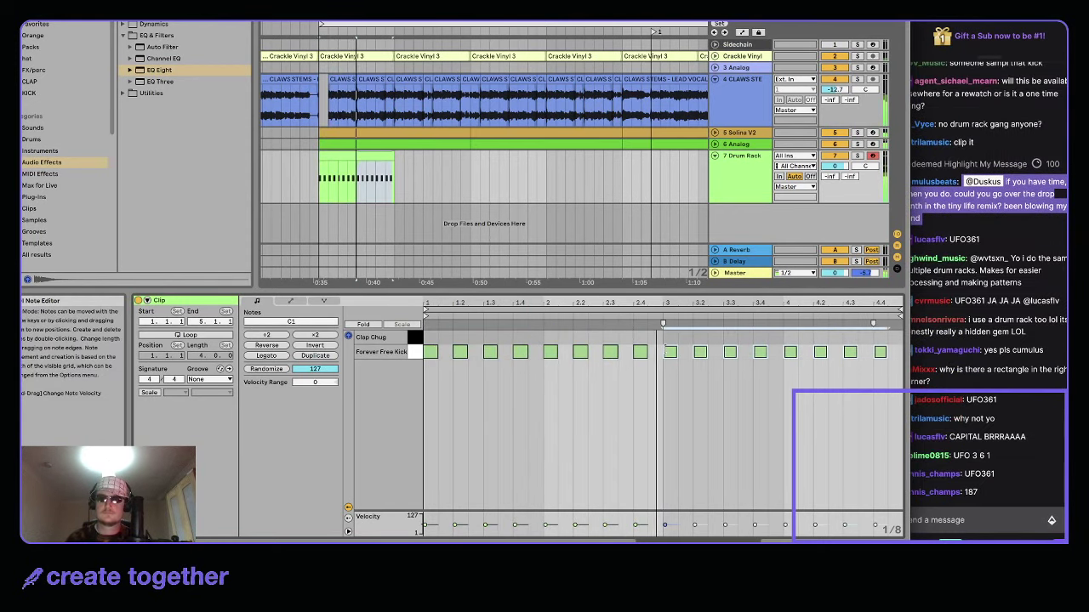
- Duplicate the kick clip until four copies run back to back on the Drum Rack track
{"action": "left_click", "coordinate": [347, 156]}
{"action": "key", "text": "super+d"}
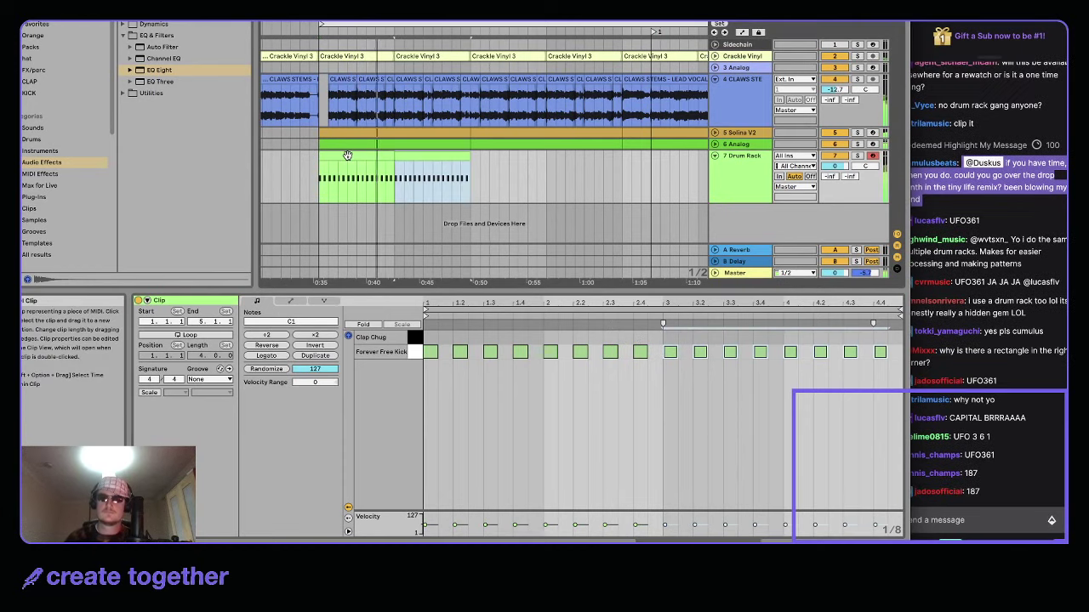
{"action": "left_click", "coordinate": [347, 156]}
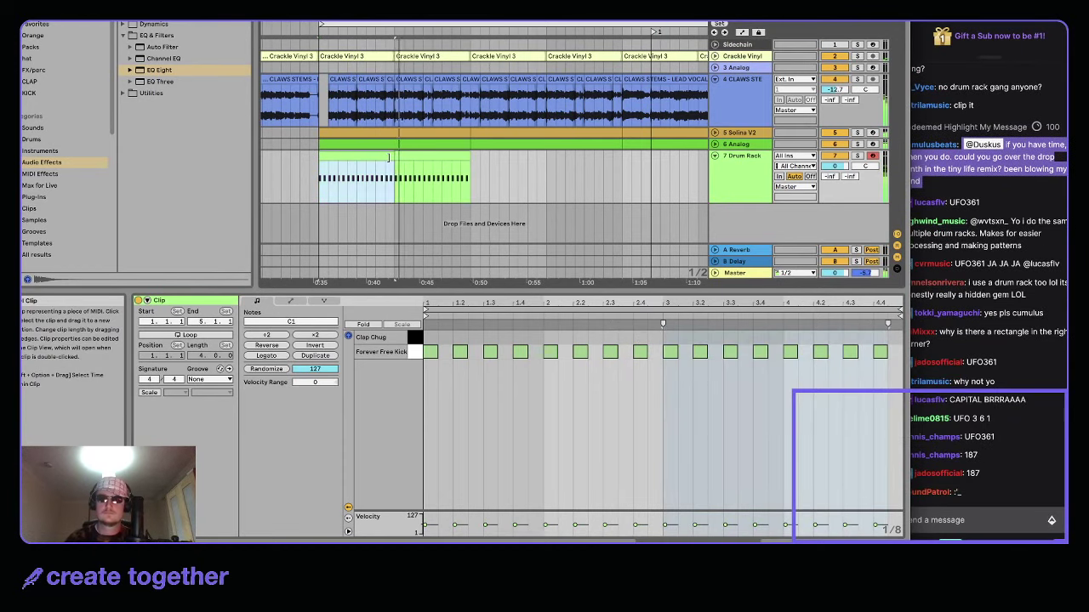
{"action": "left_click", "coordinate": [413, 155], "text": "shift"}
{"action": "key", "text": "super+d"}
{"action": "left_click", "coordinate": [360, 155], "text": "shift"}
{"action": "scroll", "coordinate": [360, 156], "scroll_direction": "down", "scroll_amount": 3}
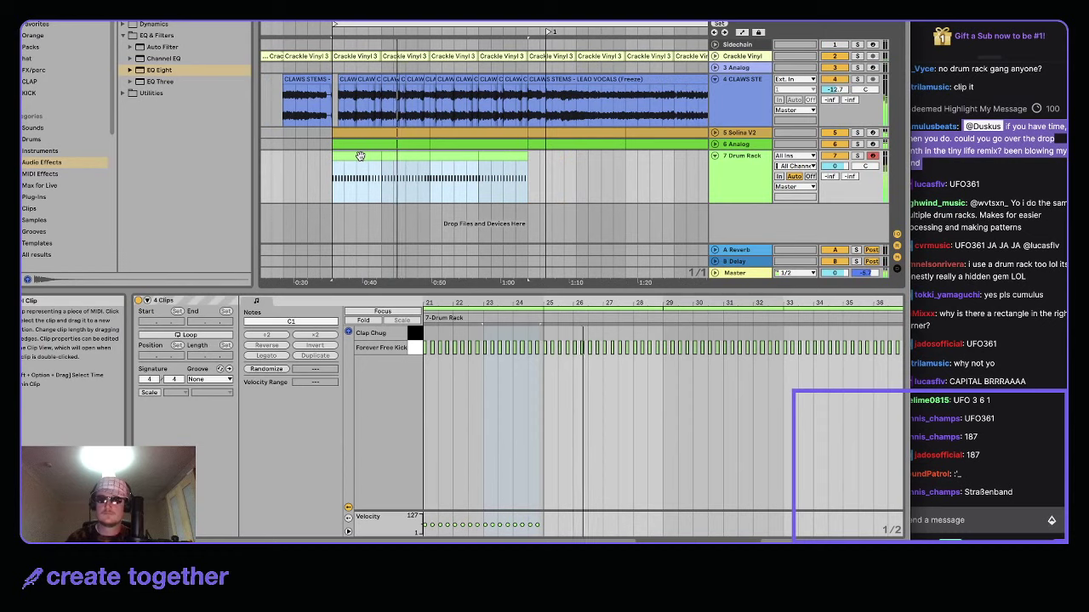
- Add Clap Chug hits on beats 2 and 4 of the first clip's opening two bars and duplicate them into bars 3 and 4
{"action": "left_click", "coordinate": [360, 155]}
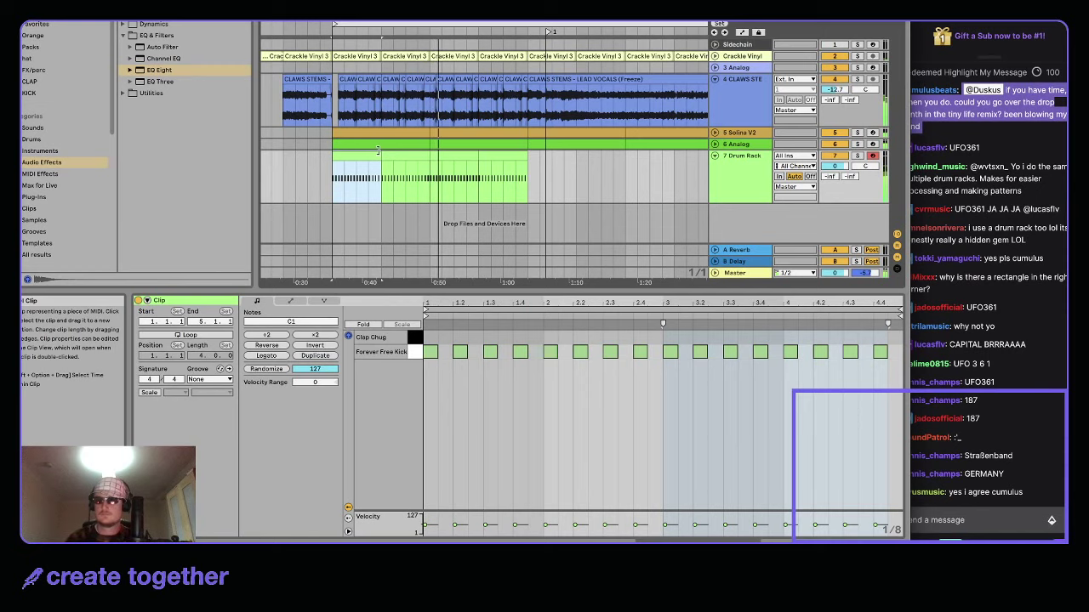
{"action": "left_click", "coordinate": [721, 96]}
{"action": "double_click", "coordinate": [760, 182]}
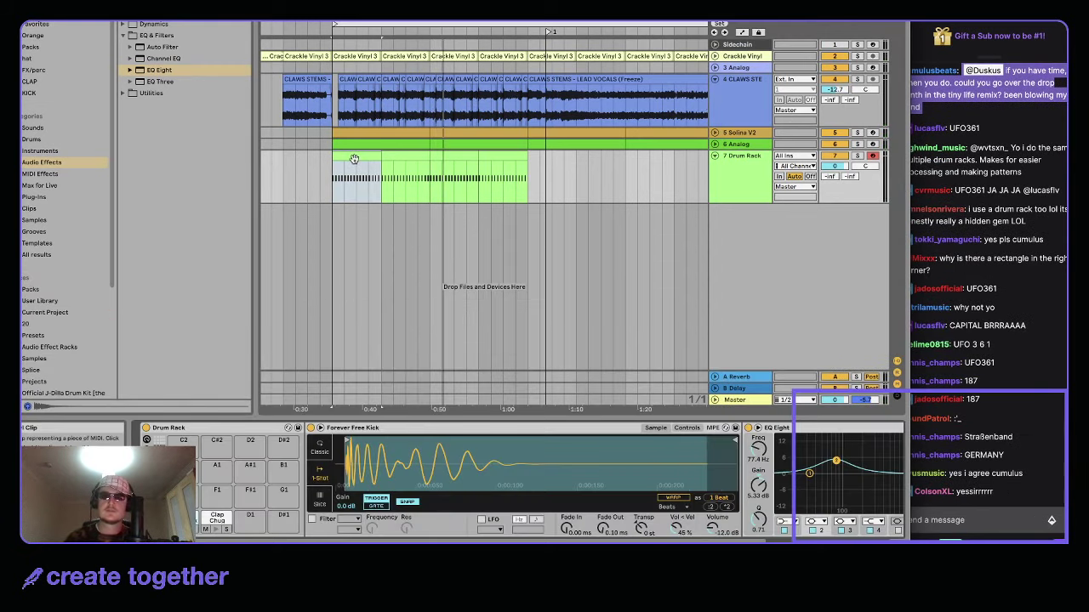
{"action": "left_click", "coordinate": [354, 159]}
{"action": "left_click", "coordinate": [519, 338]}
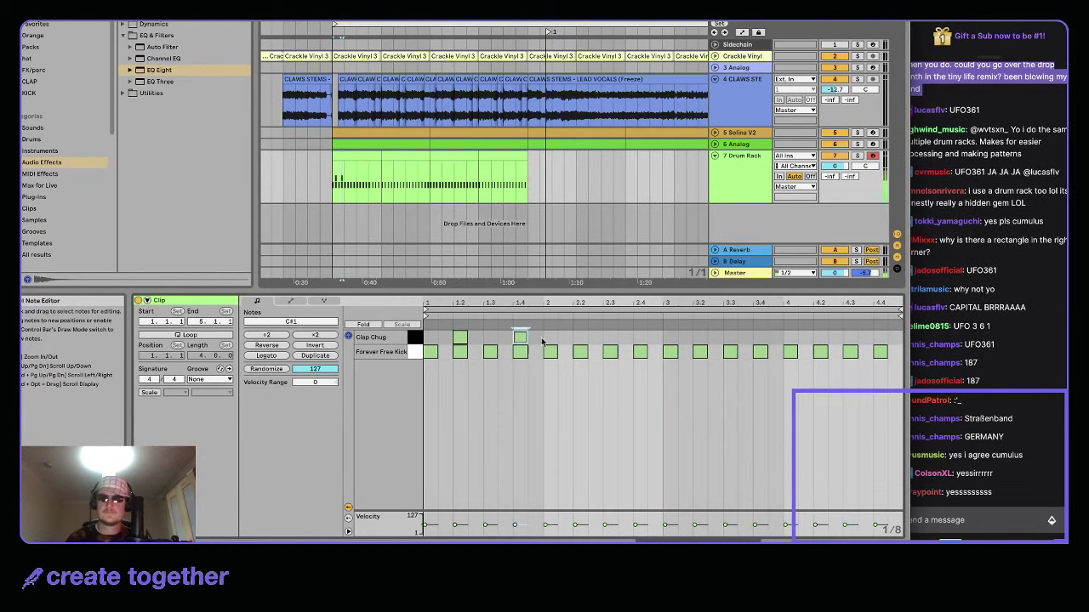
{"action": "left_click", "coordinate": [580, 337]}
{"action": "double_click", "coordinate": [641, 338]}
{"action": "left_click_drag", "start_coordinate": [660, 365], "coordinate": [423, 331]}
{"action": "key", "text": "super+d"}
- Group the CLAWS STEMS vocal, Solina V2 and Analog tracks above the Drum Rack
{"action": "double_click", "coordinate": [736, 180]}
{"action": "left_click", "coordinate": [737, 92]}
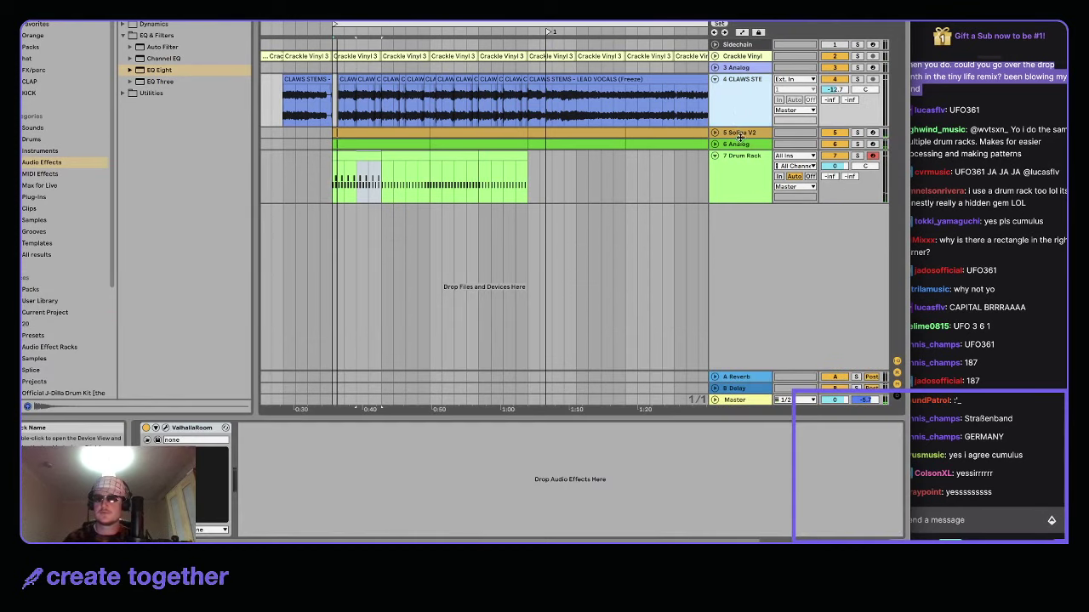
{"action": "left_click", "coordinate": [739, 144]}
{"action": "key", "text": "ctrl+g"}
- Select a short section of the chopped vocal near the loop start and play the arrangement from there
{"action": "left_click", "coordinate": [350, 188]}
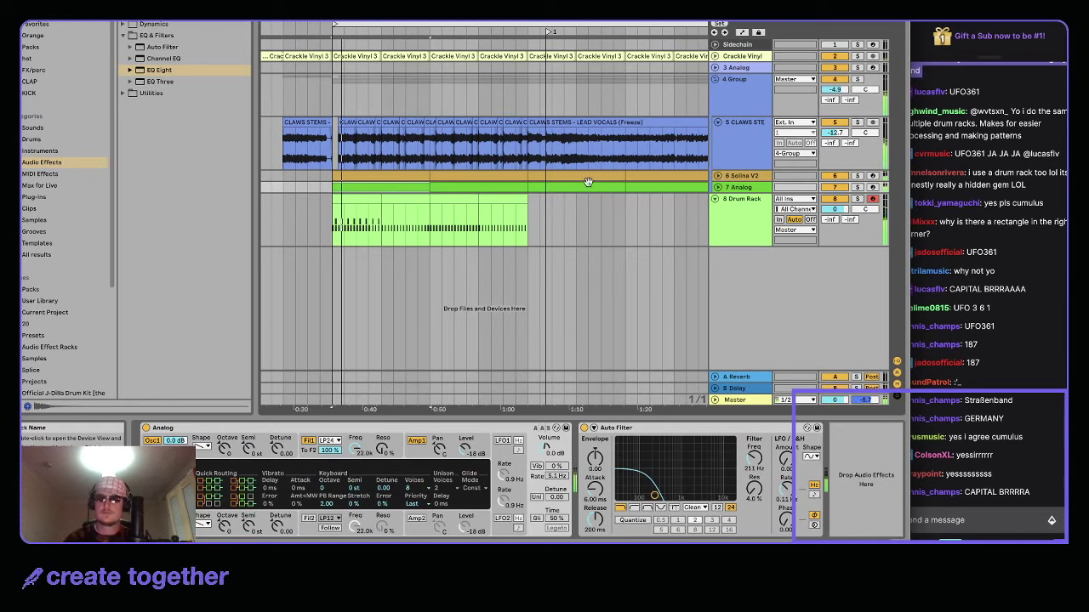
{"action": "scroll", "coordinate": [343, 124], "scroll_direction": "up", "scroll_amount": 2}
{"action": "left_click_drag", "start_coordinate": [340, 124], "coordinate": [359, 124]}
{"action": "key", "text": "space"}
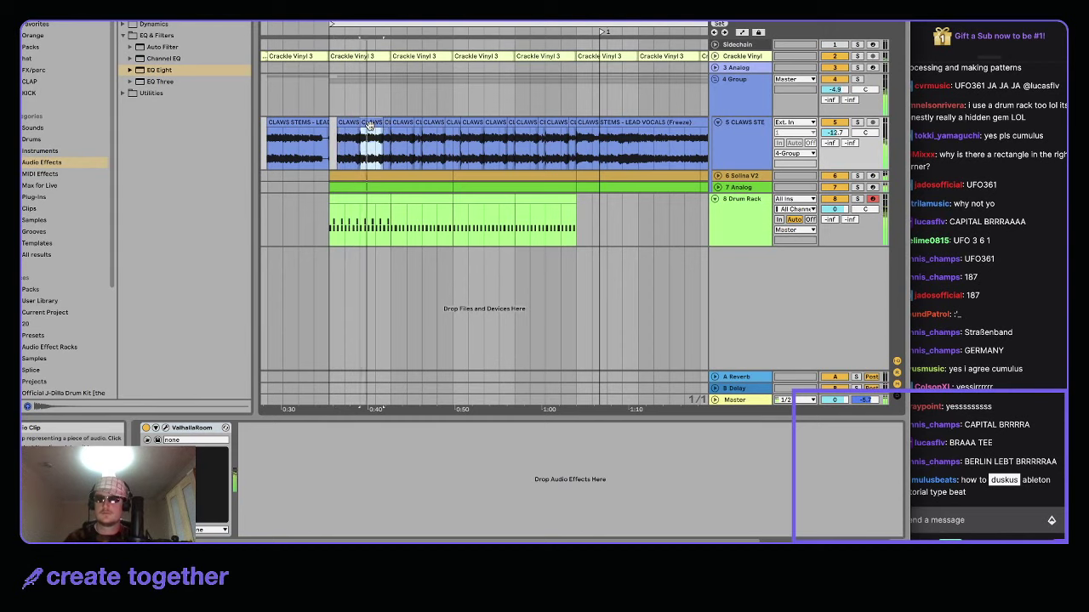
- Fold the new group track and select the Drum Rack track to show its devices
{"action": "left_click", "coordinate": [722, 89]}
{"action": "left_click", "coordinate": [716, 79]}
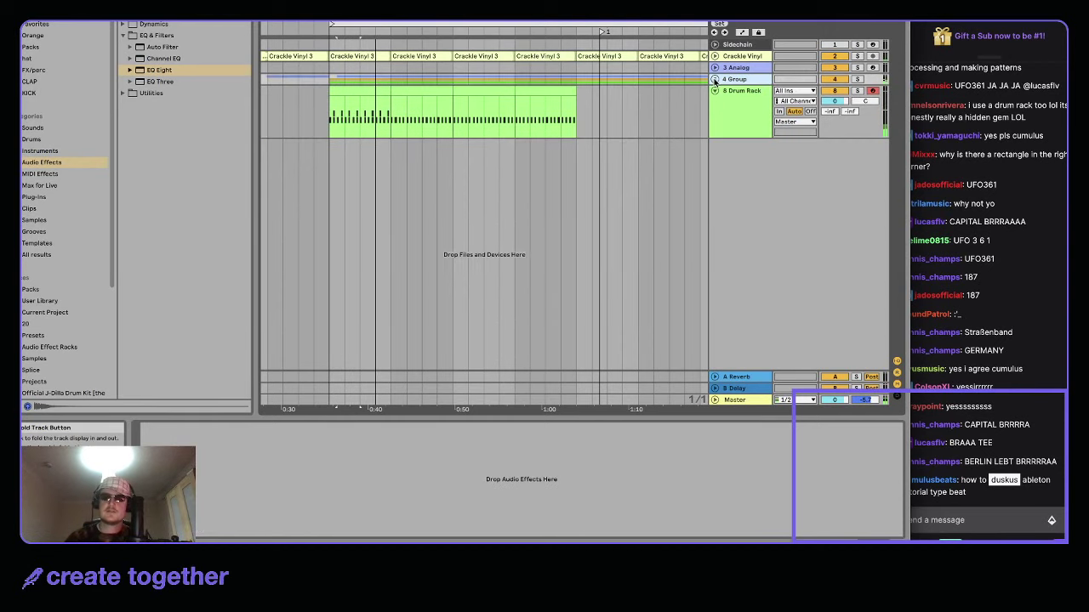
{"action": "left_click", "coordinate": [743, 114]}
{"action": "left_click", "coordinate": [127, 21]}
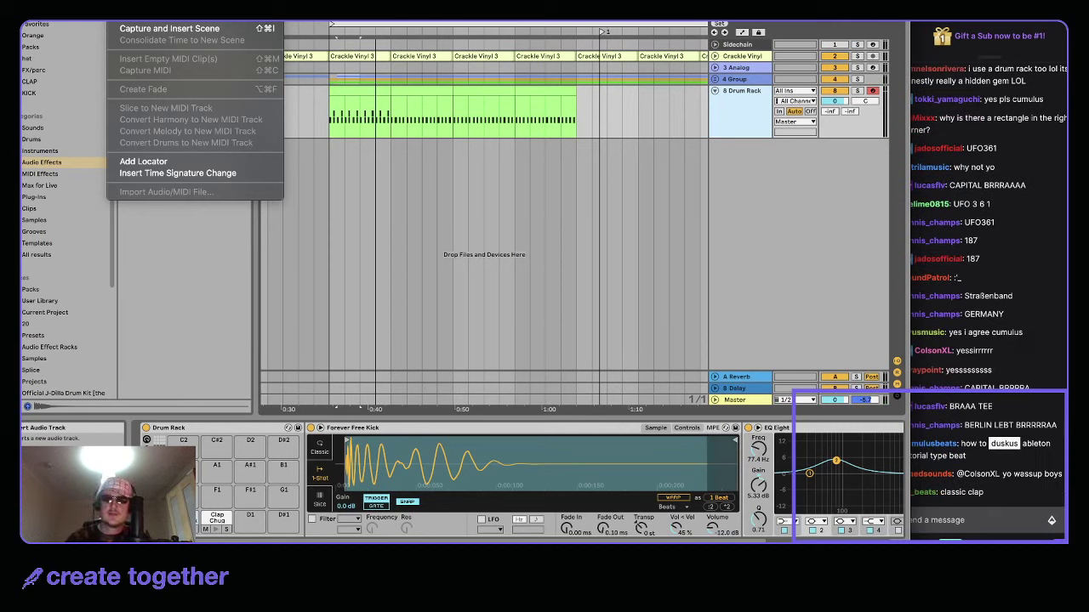
{"action": "left_click", "coordinate": [31, 149]}
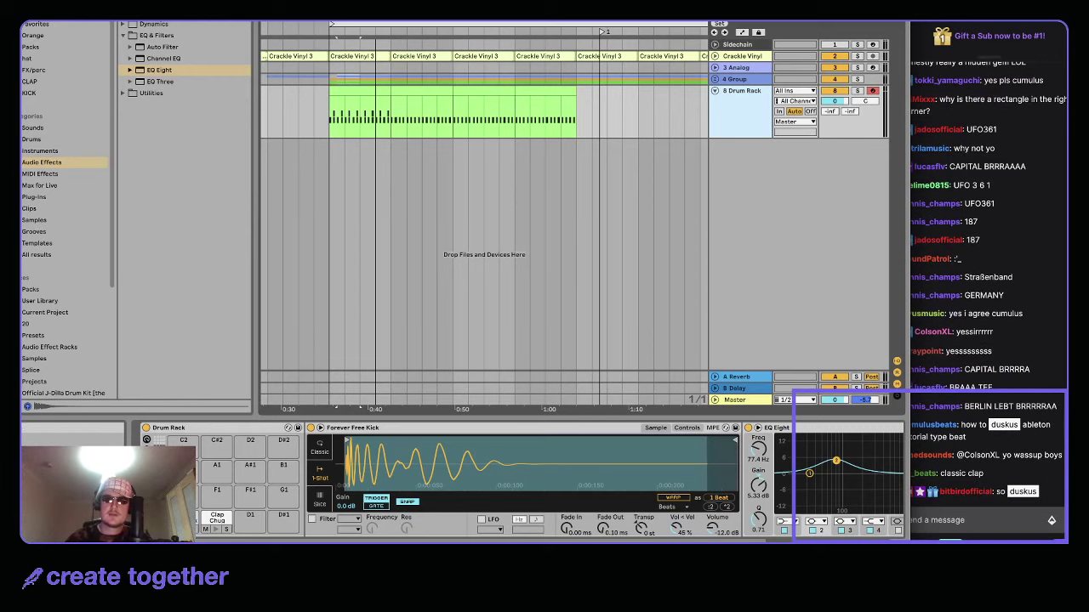
- Copy the first Sidechain clip to the start of the chopped vocal section on the same track
{"action": "left_click", "coordinate": [223, 23]}
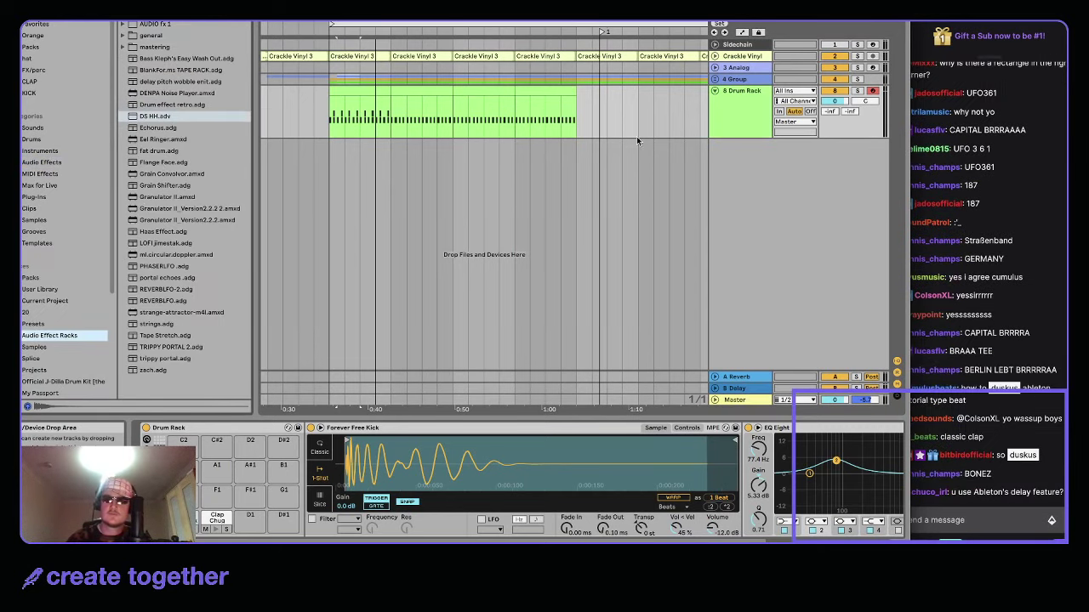
{"action": "left_click", "coordinate": [745, 46]}
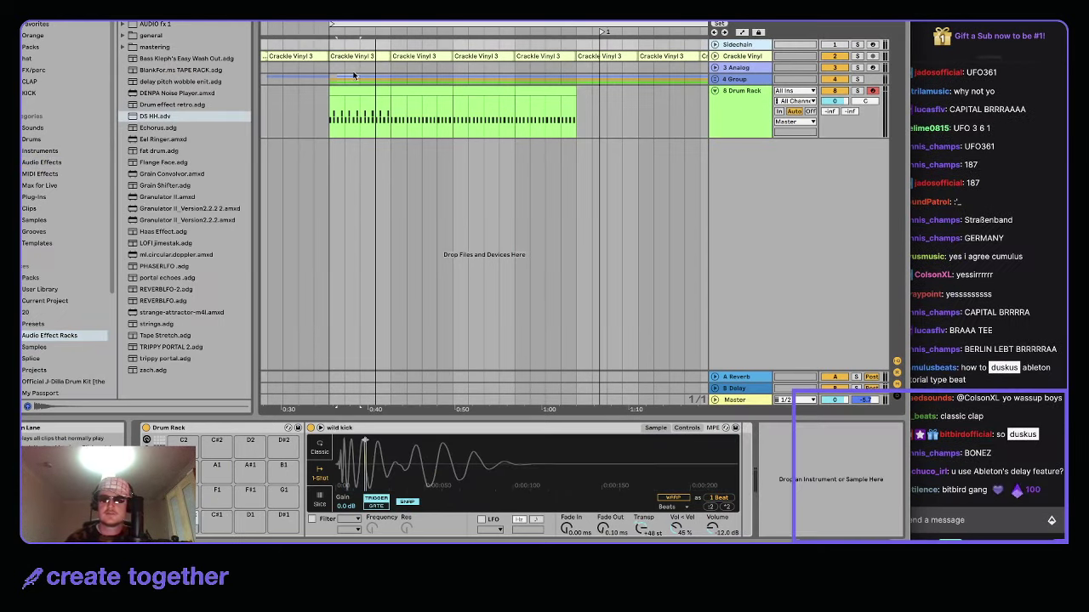
{"action": "scroll", "coordinate": [353, 75], "scroll_direction": "left", "scroll_amount": 4}
{"action": "left_click", "coordinate": [312, 45]}
{"action": "scroll", "coordinate": [530, 47], "scroll_direction": "down", "scroll_amount": 2}
{"action": "left_click", "coordinate": [530, 45]}
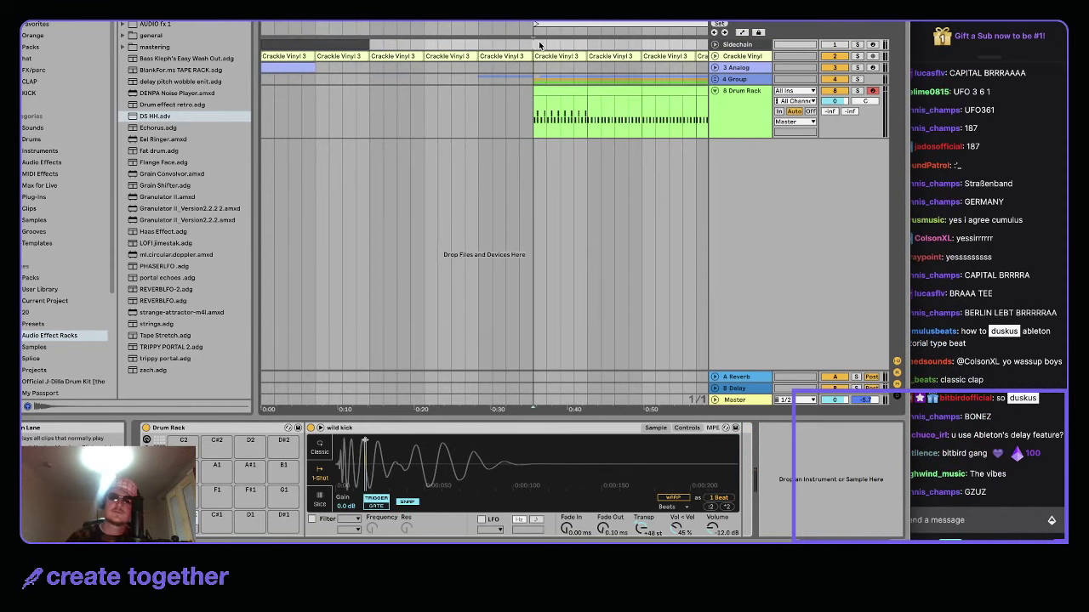
{"action": "key", "text": "super+v"}
{"action": "left_click", "coordinate": [71, 19]}
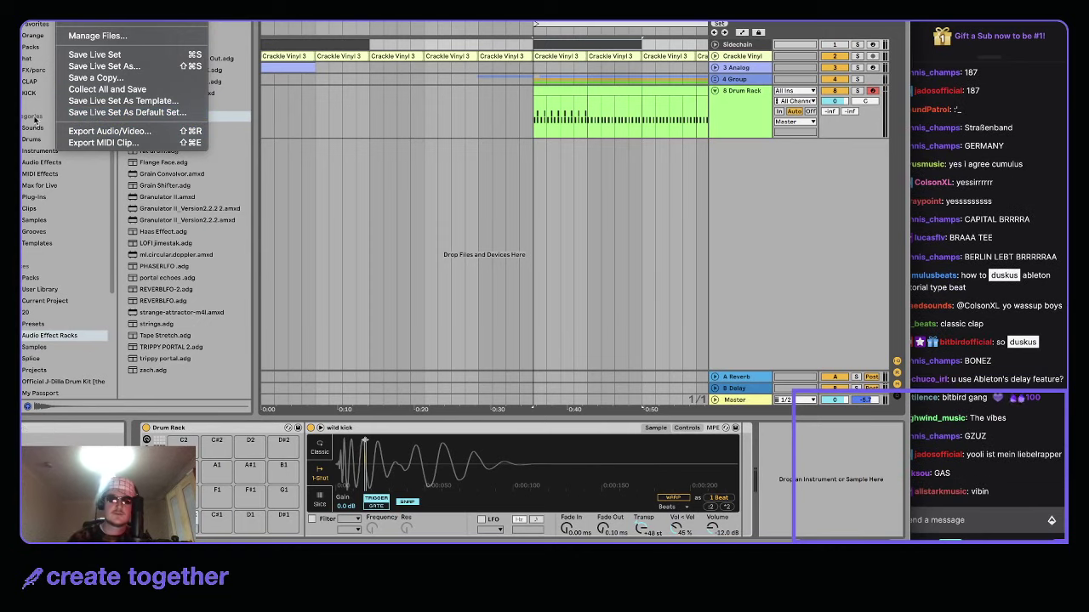
{"action": "left_click", "coordinate": [39, 245]}
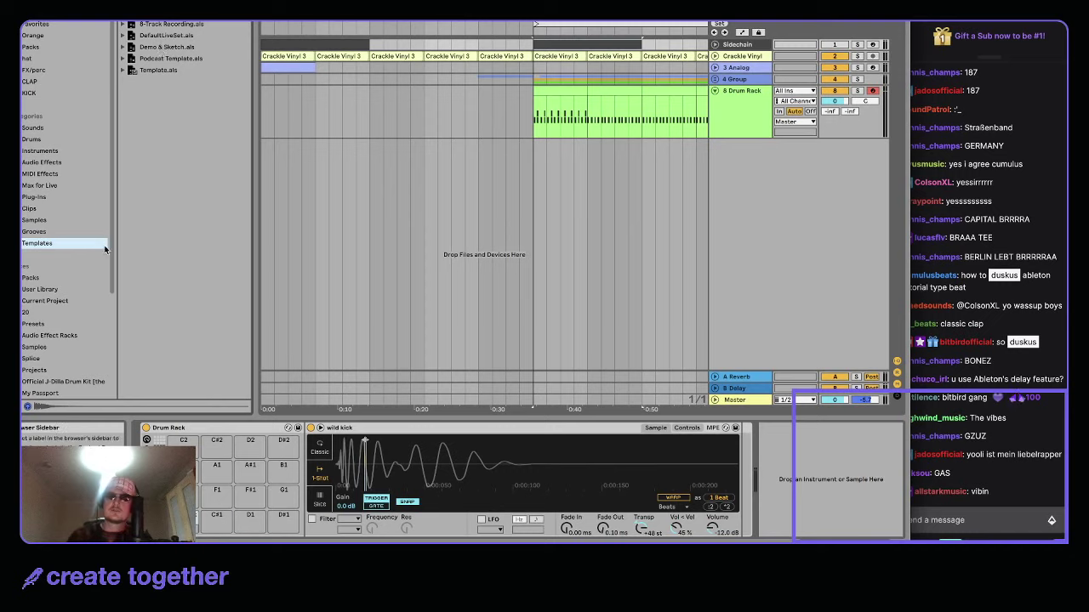
{"action": "left_click", "coordinate": [47, 313]}
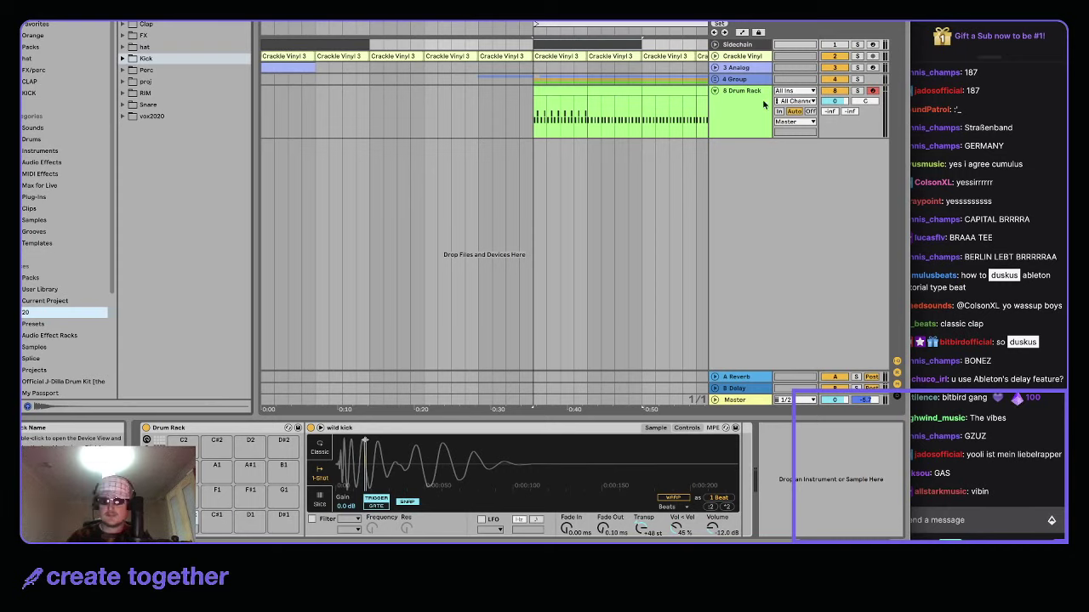
- Examine the copied Sidechain clip's notes and the track's wild kick sampler, briefly soloing the track
{"action": "left_click", "coordinate": [725, 101]}
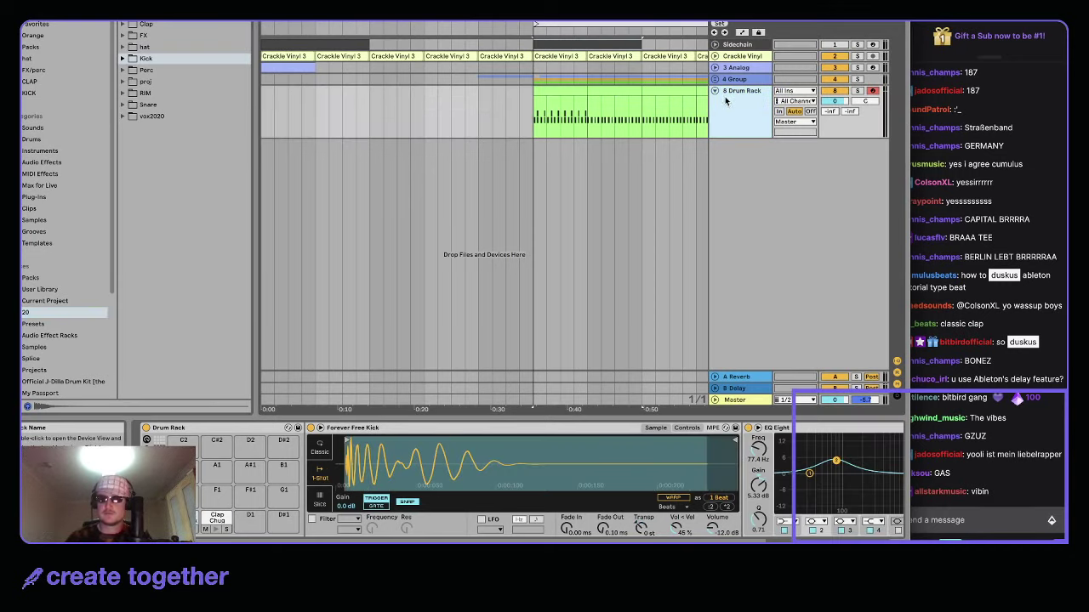
{"action": "left_click", "coordinate": [715, 44]}
{"action": "double_click", "coordinate": [567, 45]}
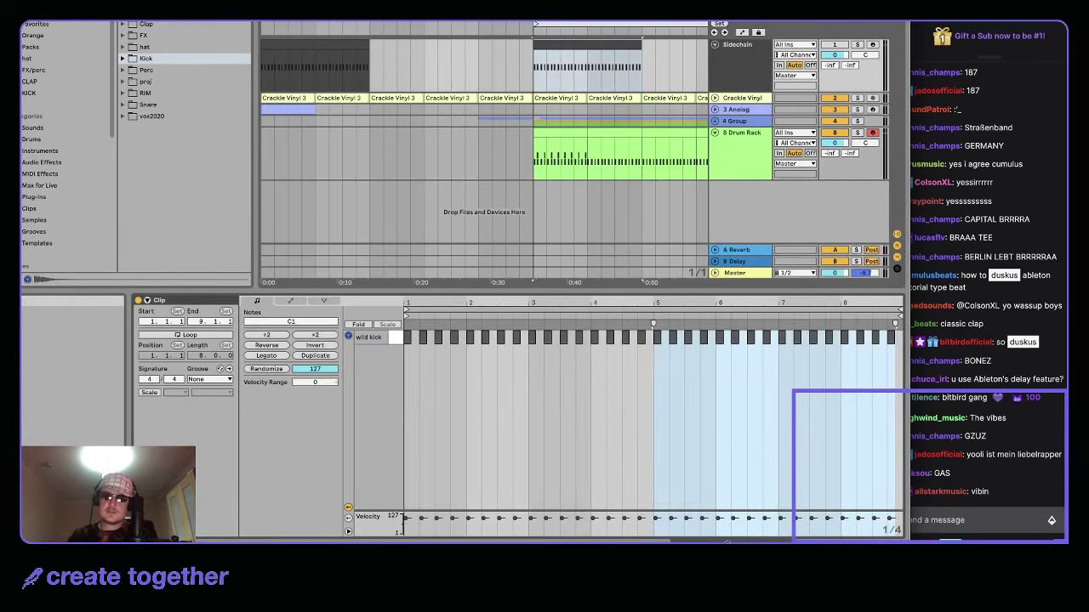
{"action": "key", "text": "shift+Tab"}
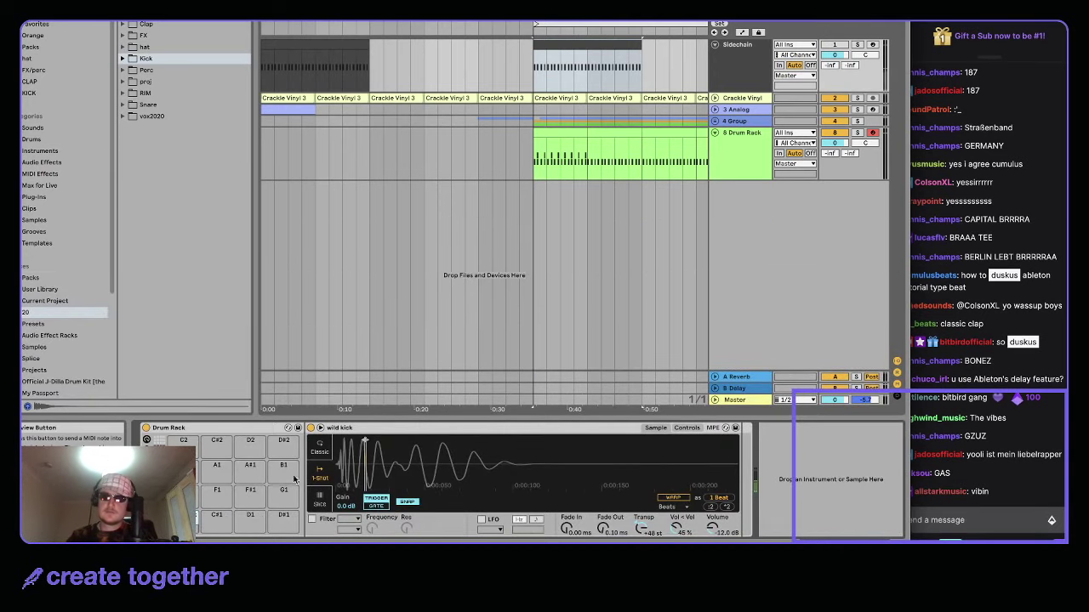
{"action": "left_click", "coordinate": [857, 44]}
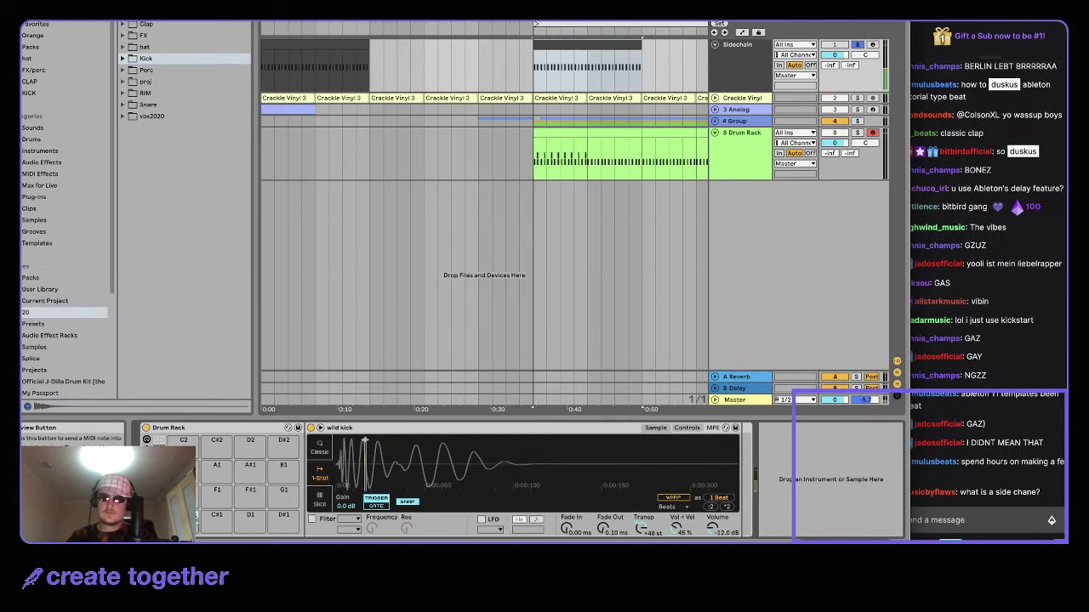
{"action": "left_click", "coordinate": [858, 44]}
- Unfold the 4 Group track and solo the 7 Analog track inside it with its devices shown
{"action": "left_click", "coordinate": [737, 122]}
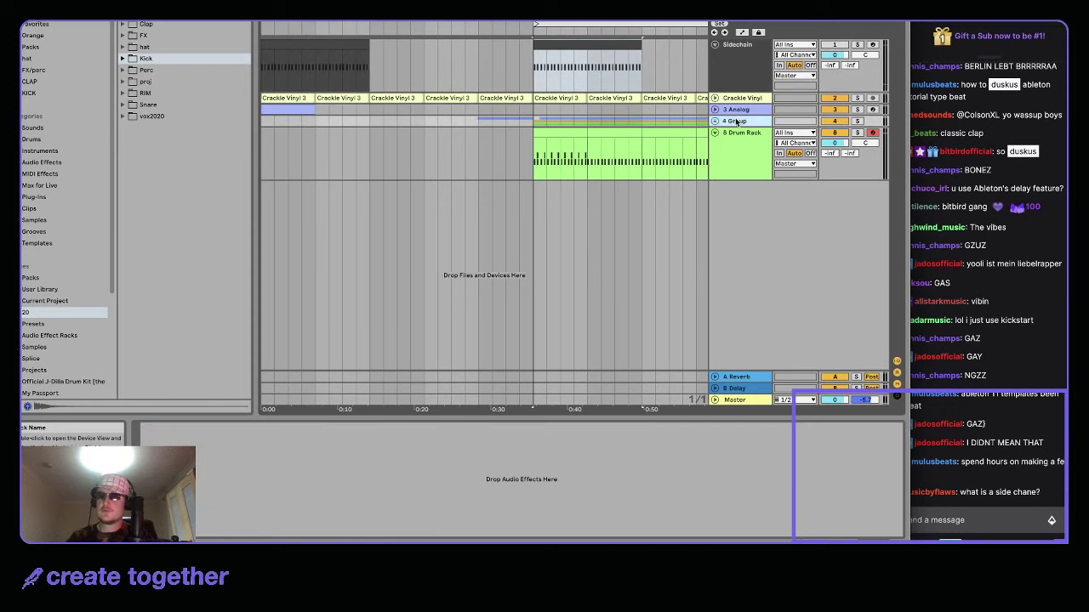
{"action": "left_click", "coordinate": [714, 121]}
{"action": "left_click", "coordinate": [735, 229]}
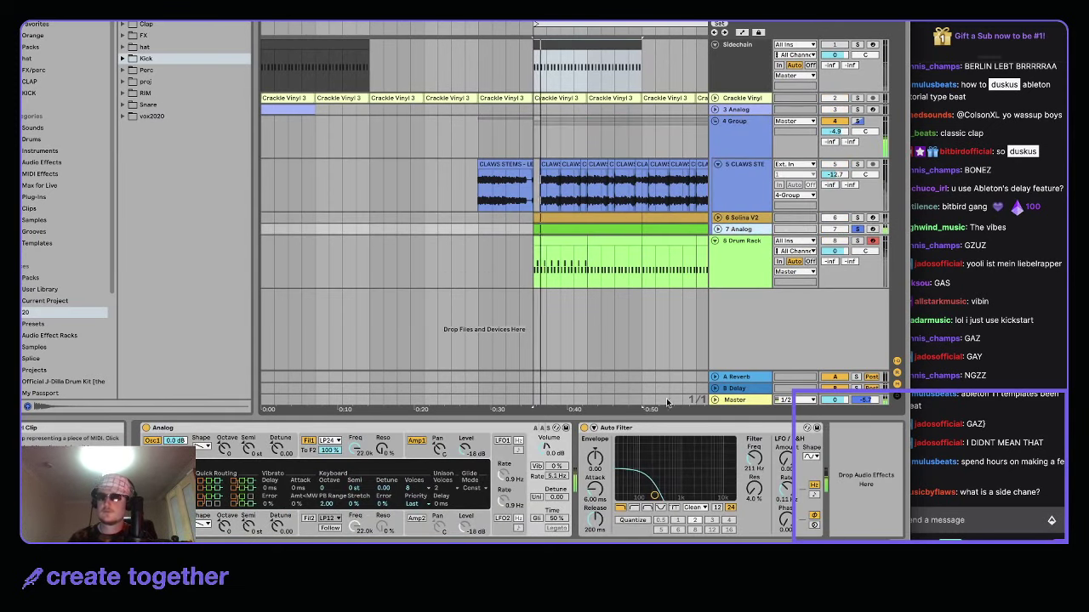
{"action": "left_click", "coordinate": [858, 230]}
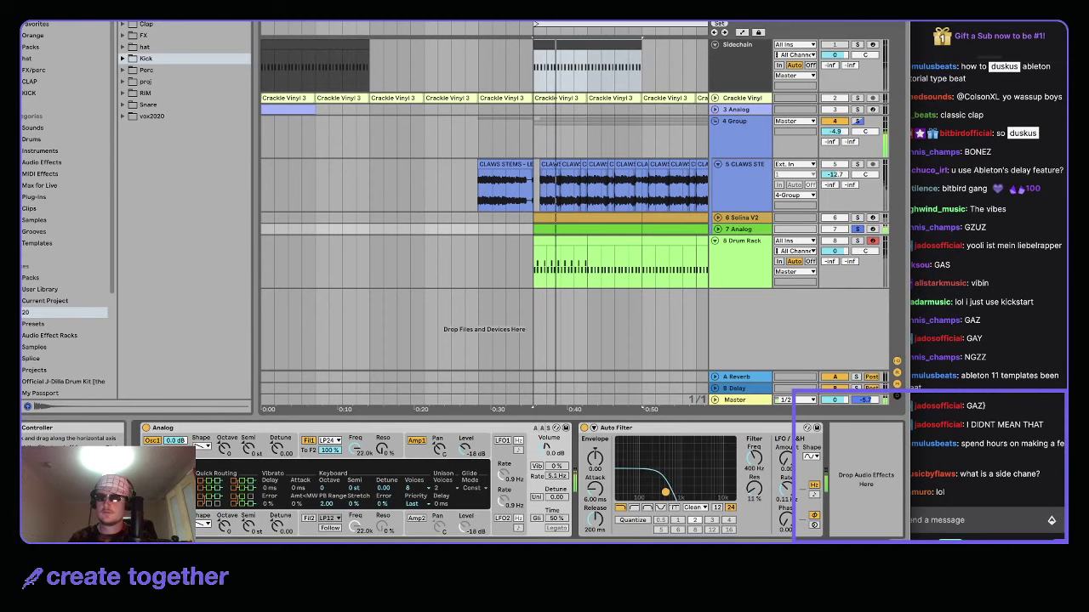
- Add the Live 8 Compressor preset from the general folder of Audio Effect Racks after the 7 Analog track's Auto Filter
{"action": "left_click", "coordinate": [46, 336]}
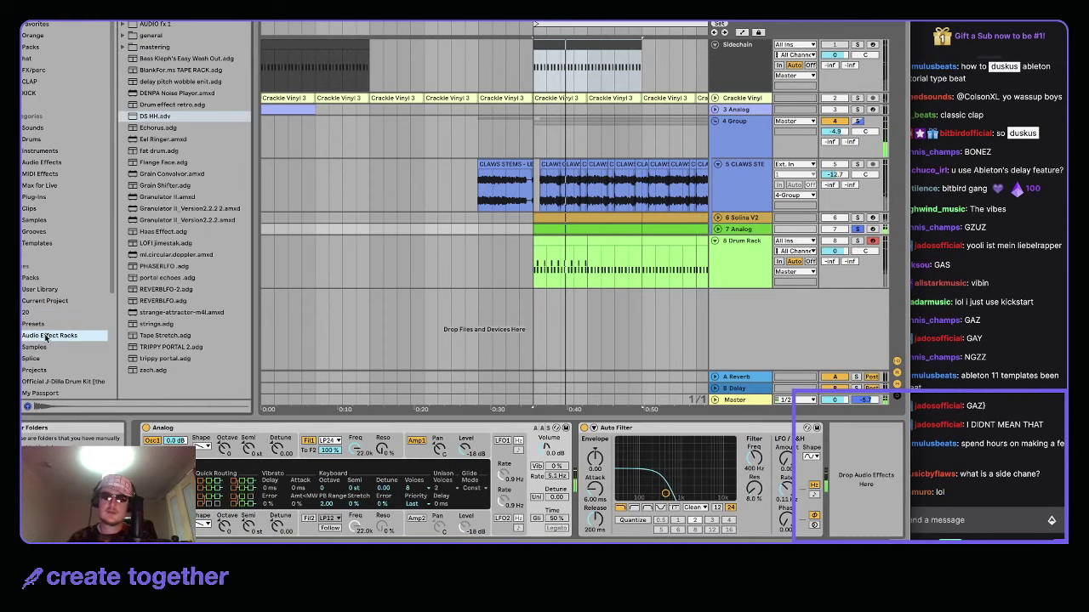
{"action": "left_click", "coordinate": [124, 35]}
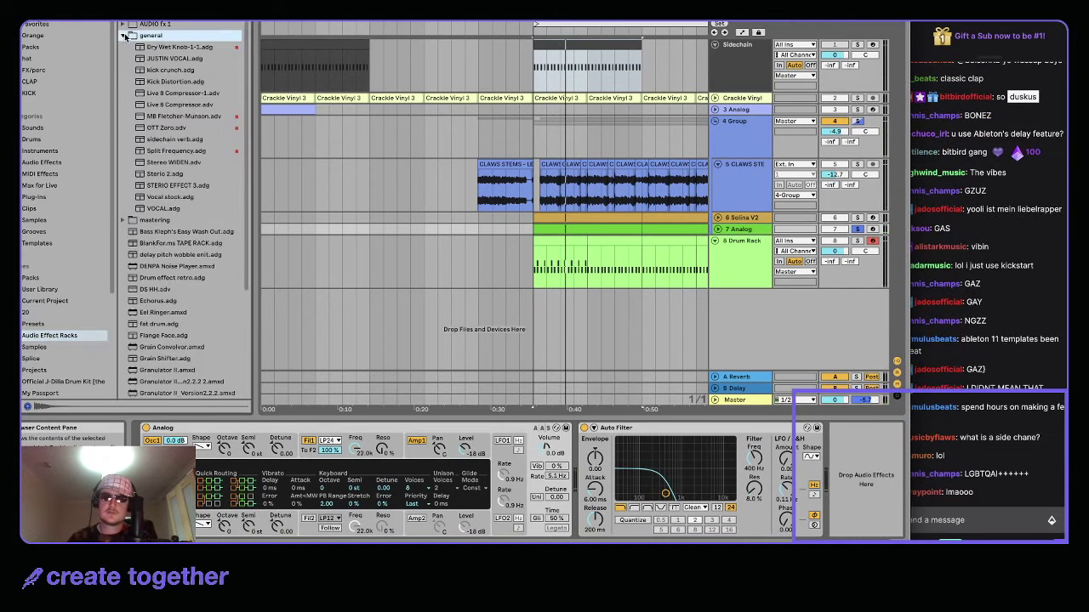
{"action": "left_click_drag", "start_coordinate": [180, 105], "coordinate": [857, 442]}
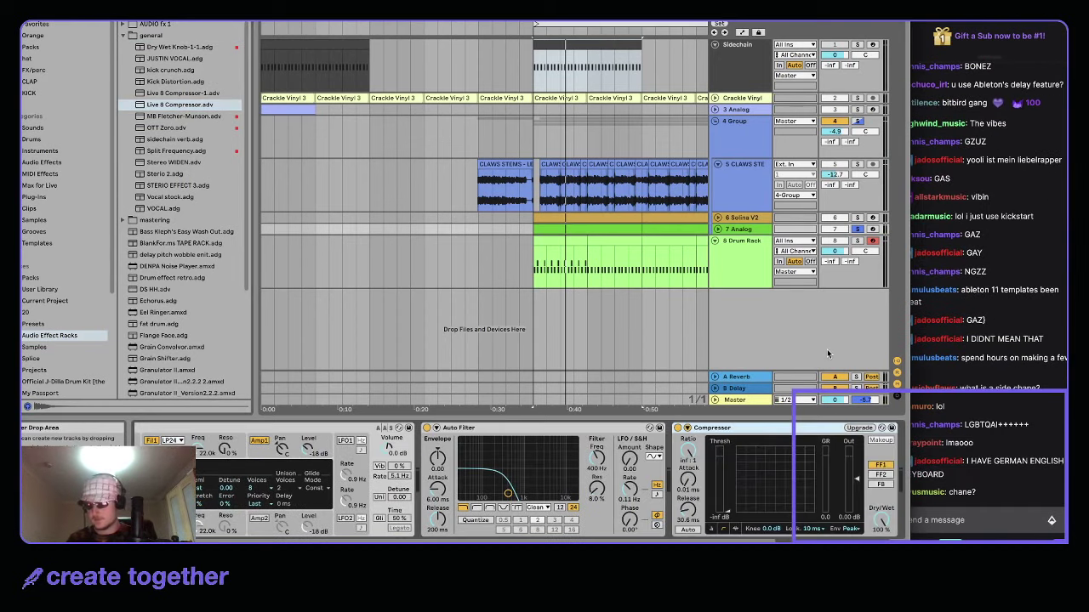
- Expand the compressor's sidechain section and set its audio source to the Sidechain track
{"action": "left_click", "coordinate": [687, 427]}
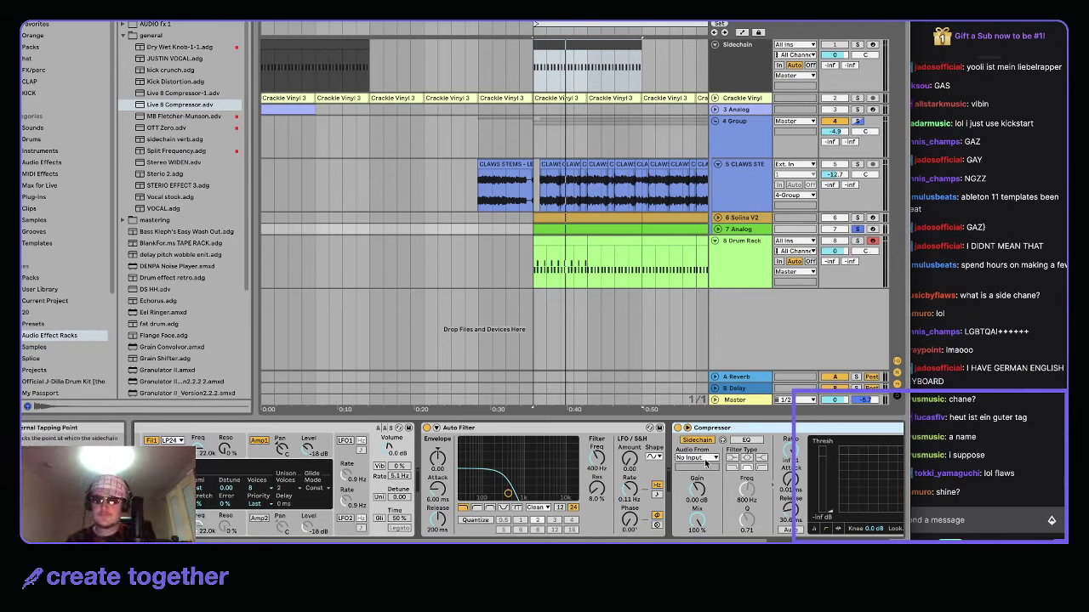
{"action": "left_click", "coordinate": [705, 459]}
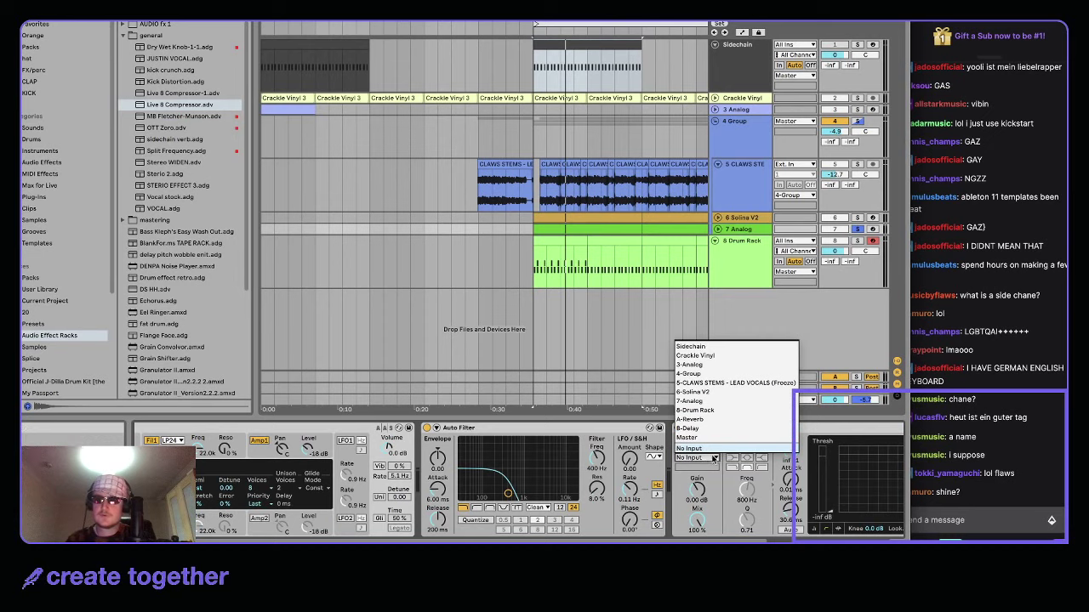
{"action": "left_click", "coordinate": [705, 347]}
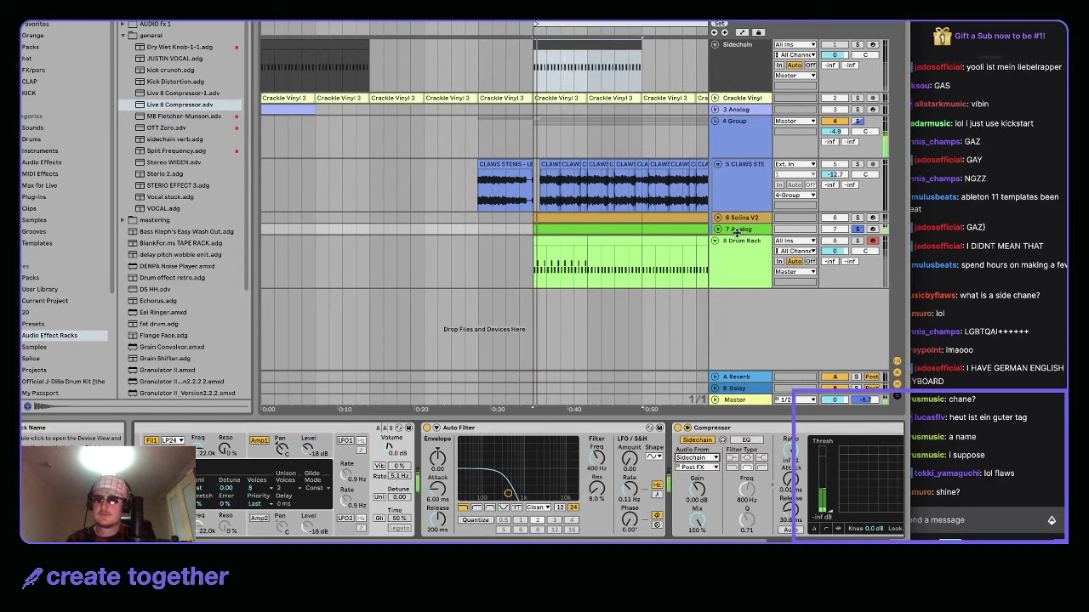
- Copy the sidechained compressor onto the CLAWS STEMS vocal track after ValhallaRoom
{"action": "scroll", "coordinate": [805, 504], "scroll_direction": "right", "scroll_amount": 3}
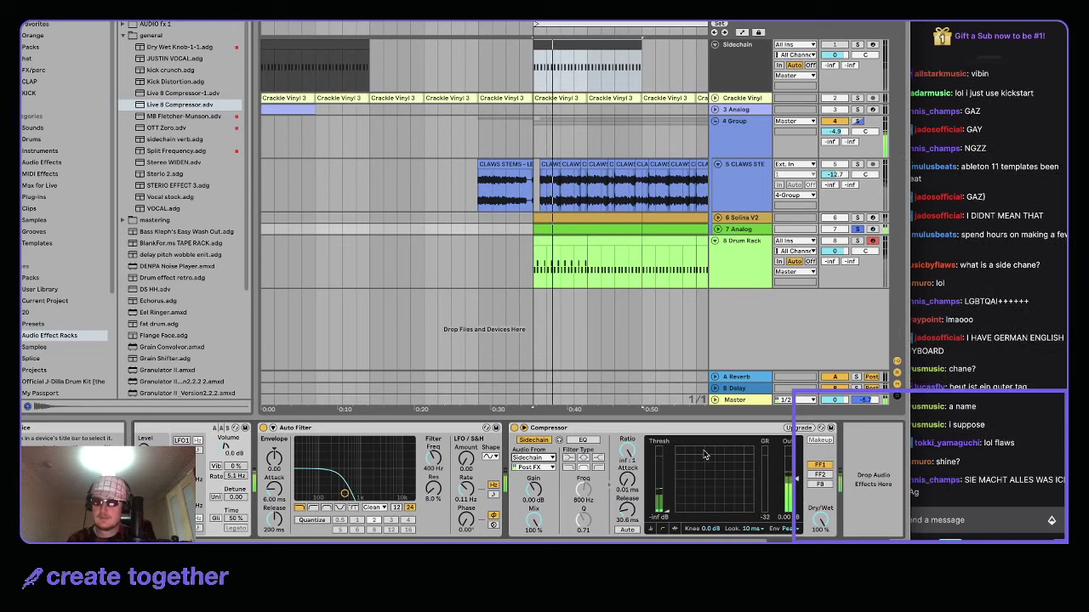
{"action": "left_click", "coordinate": [729, 168]}
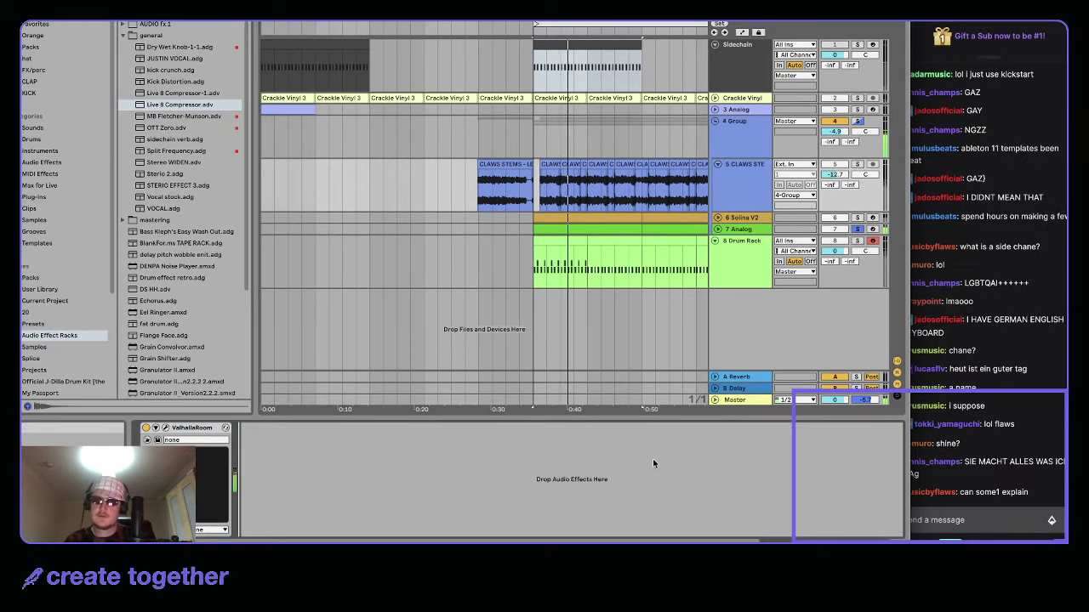
{"action": "key", "text": "super+v"}
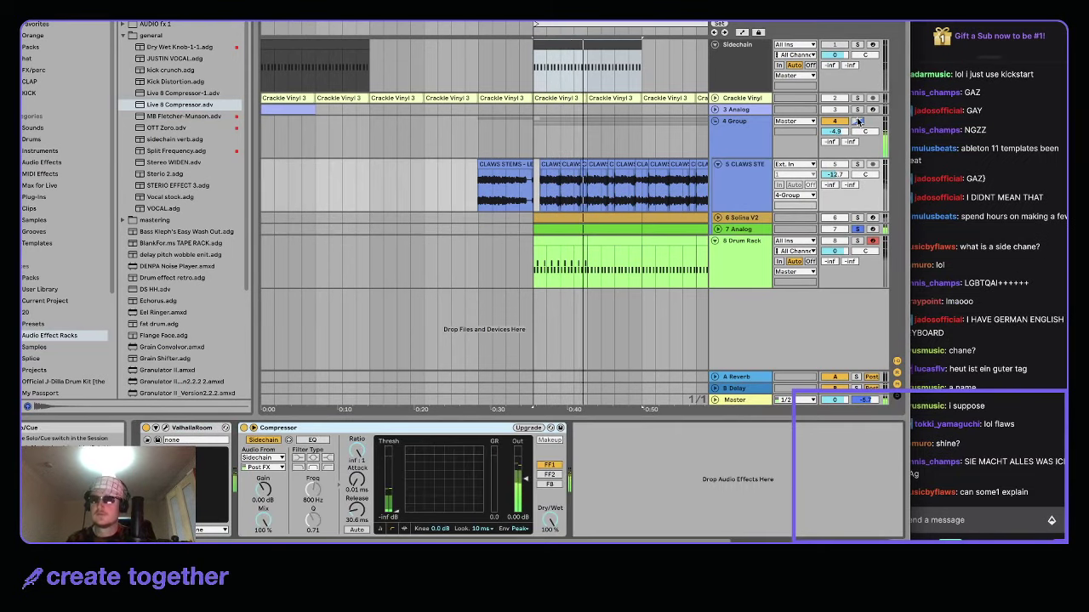
- Duplicate the first Drum Rack clip with claps over the three kick-only clips that follow it, with the full mix playing
{"action": "left_click", "coordinate": [551, 239]}
{"action": "left_click", "coordinate": [551, 239]}
{"action": "key", "text": "space"}
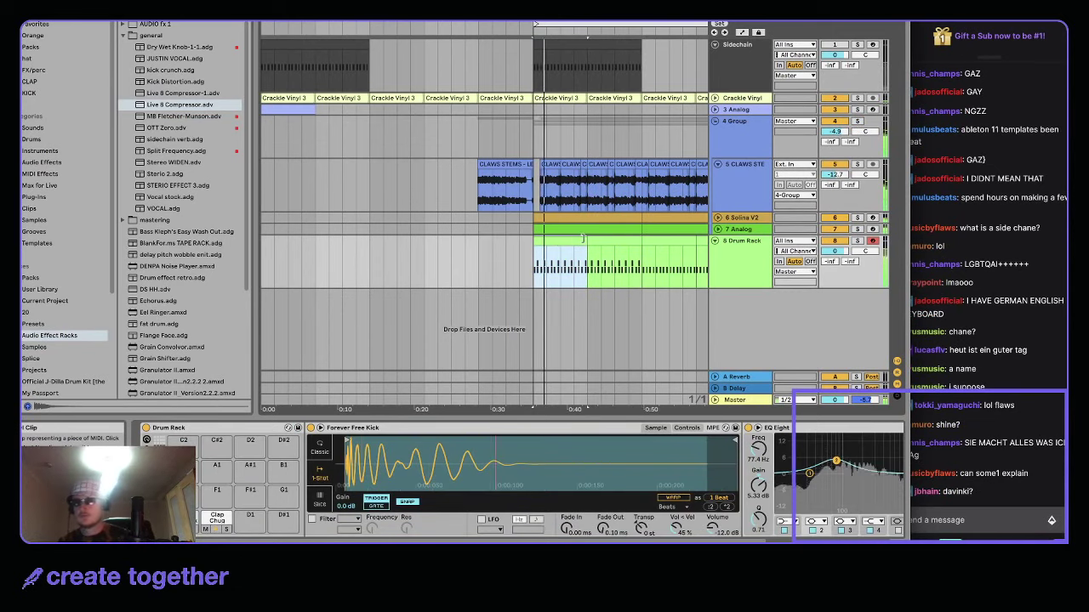
{"action": "left_click_drag", "start_coordinate": [582, 239], "coordinate": [641, 239]}
{"action": "left_click", "coordinate": [729, 189]}
{"action": "left_click", "coordinate": [603, 239]}
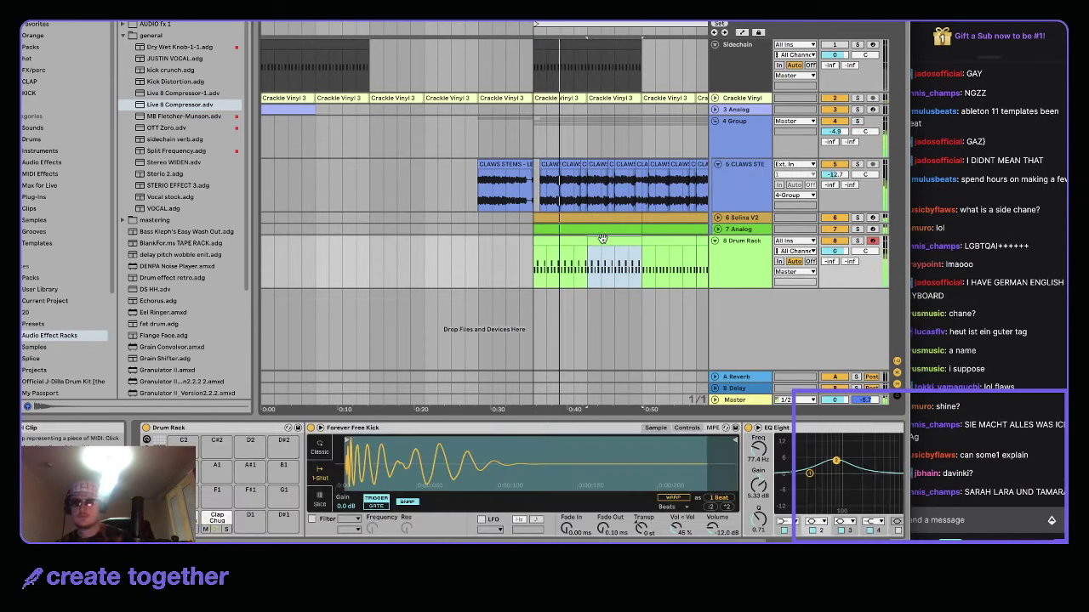
{"action": "key", "text": "super+d"}
- Duplicate the 7 Analog track inside the group and solo the copy
{"action": "scroll", "coordinate": [496, 236], "scroll_direction": "down", "scroll_amount": 2}
{"action": "scroll", "coordinate": [432, 188], "scroll_direction": "up", "scroll_amount": 3}
{"action": "scroll", "coordinate": [434, 185], "scroll_direction": "up", "scroll_amount": 2}
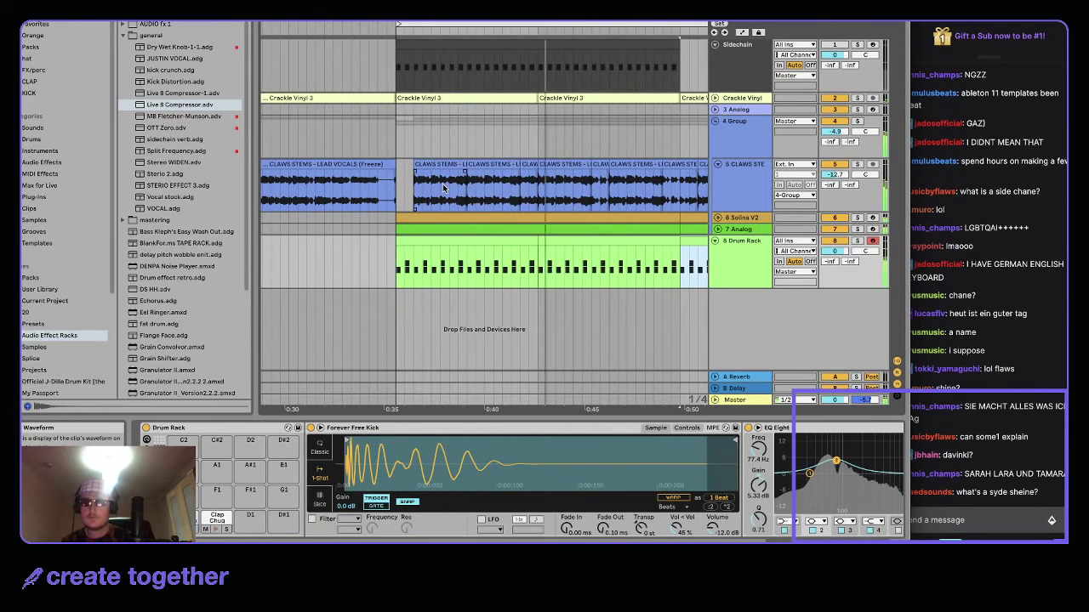
{"action": "scroll", "coordinate": [442, 187], "scroll_direction": "down", "scroll_amount": 2}
{"action": "left_click", "coordinate": [729, 219]}
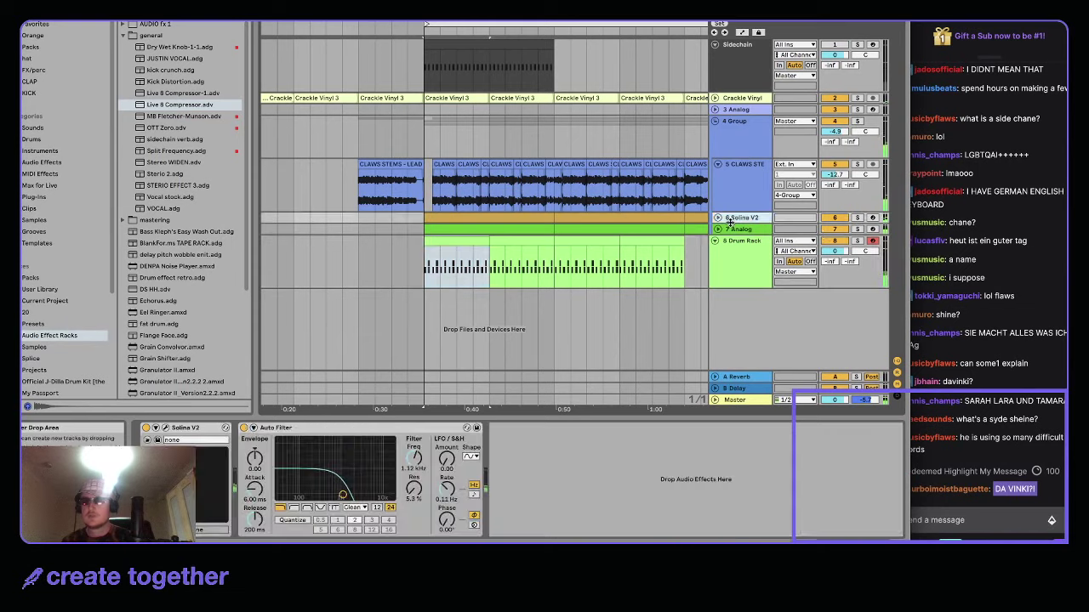
{"action": "left_click", "coordinate": [729, 228]}
{"action": "left_click", "coordinate": [717, 229]}
{"action": "key", "text": "super+d"}
{"action": "left_click", "coordinate": [857, 282]}
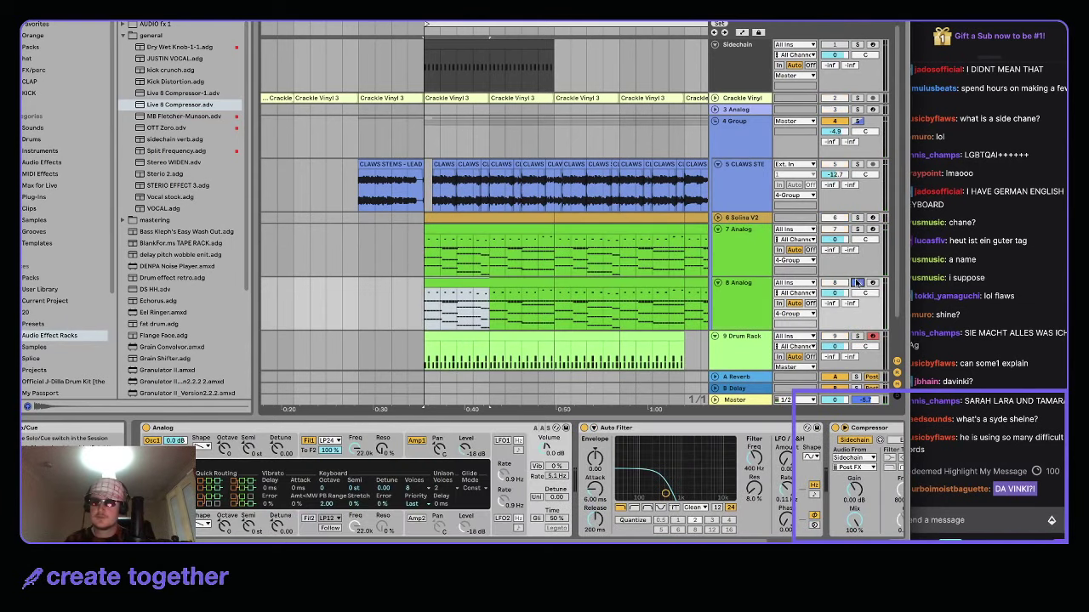
- Consolidate the first 16 bars of the 8 Analog track into one clip and delete its upper chord notes
{"action": "left_click_drag", "start_coordinate": [450, 293], "coordinate": [681, 294]}
{"action": "key", "text": "super+j"}
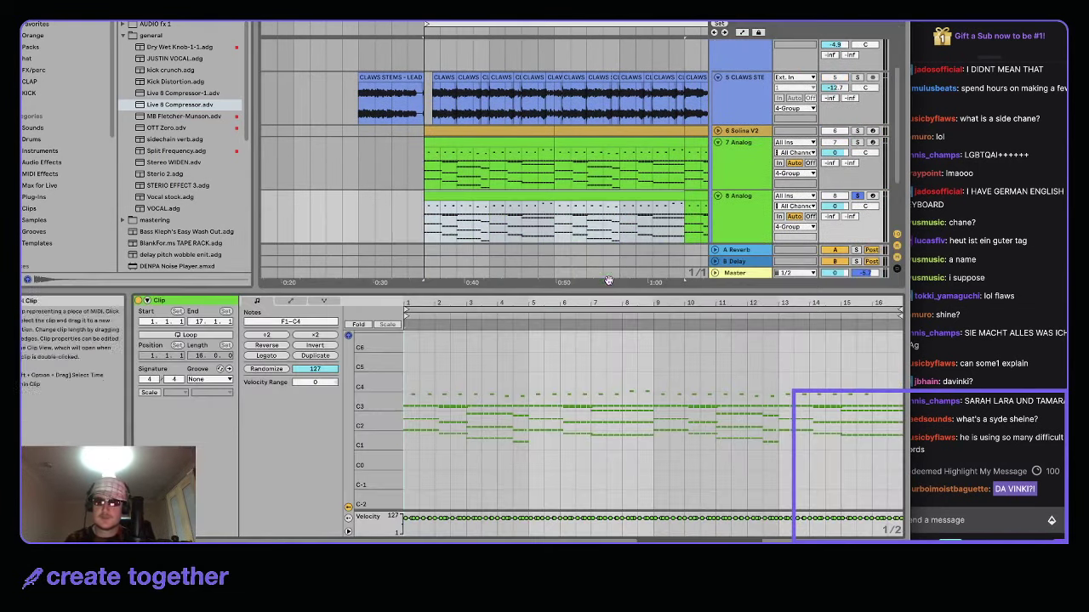
{"action": "left_click_drag", "start_coordinate": [405, 424], "coordinate": [995, 282]}
{"action": "key", "text": "Delete"}
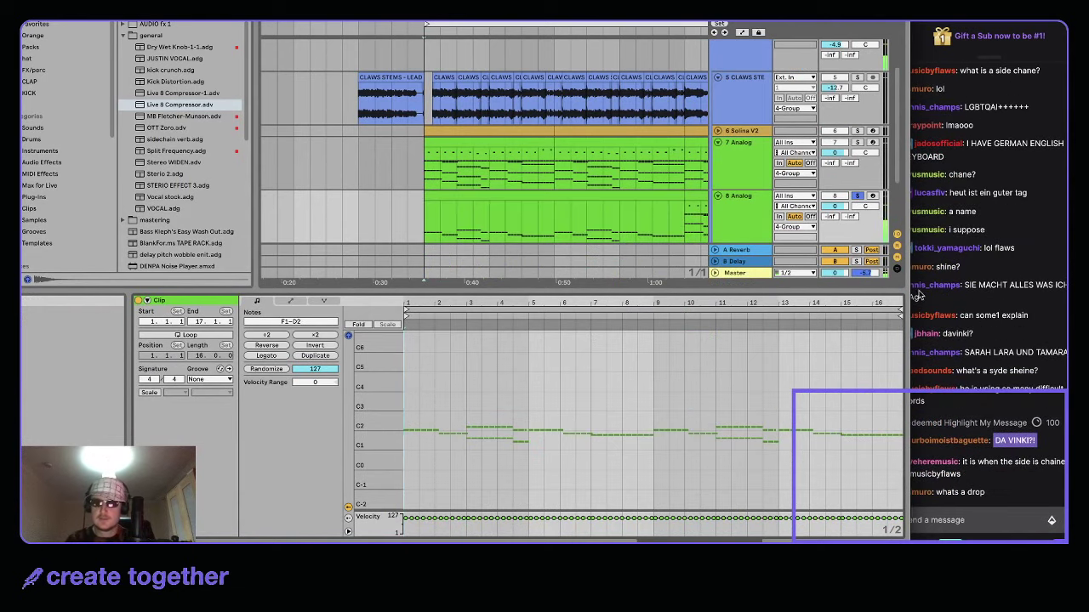
- Delete the leftover upper notes in bars 3–4 and 11–12 and transpose the remaining bass line down one octave
{"action": "left_click", "coordinate": [465, 430]}
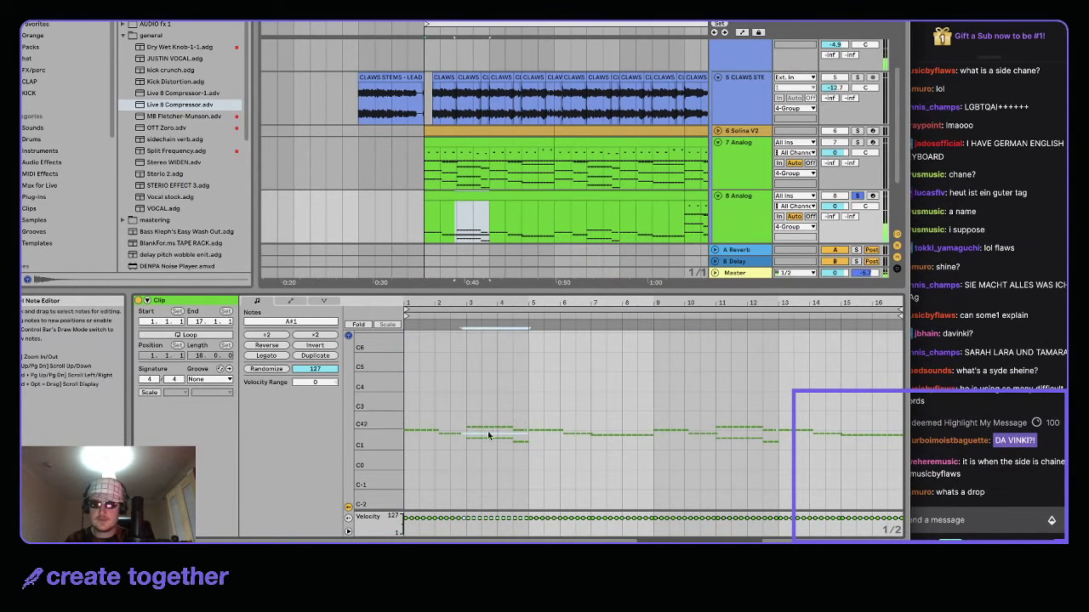
{"action": "left_click_drag", "start_coordinate": [468, 432], "coordinate": [525, 421]}
{"action": "key", "text": "Delete"}
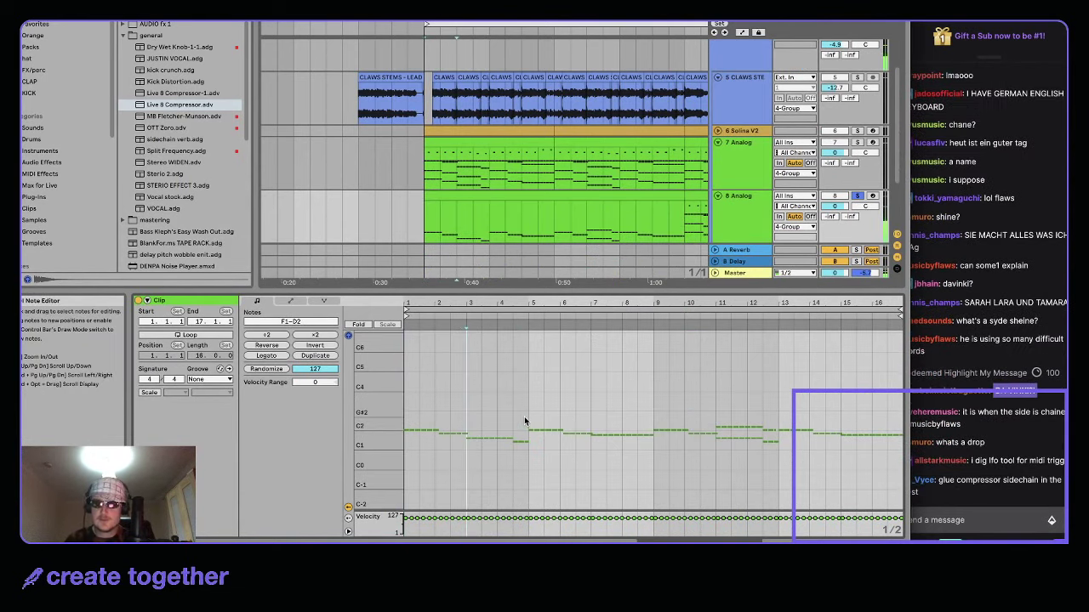
{"action": "left_click_drag", "start_coordinate": [720, 434], "coordinate": [804, 409]}
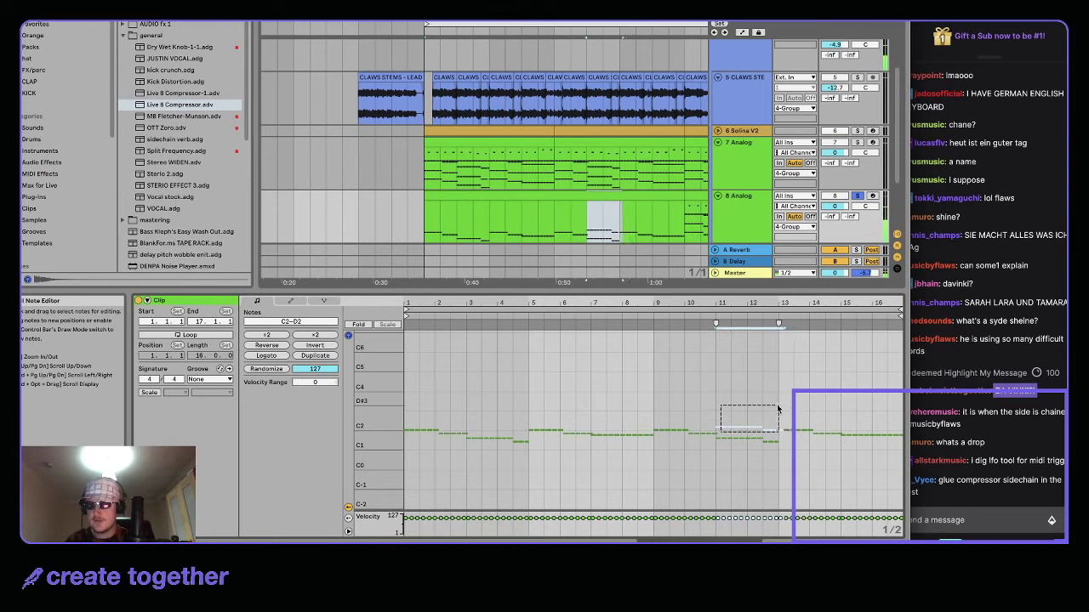
{"action": "key", "text": "ctrl+a"}
{"action": "key", "text": "shift+Down"}
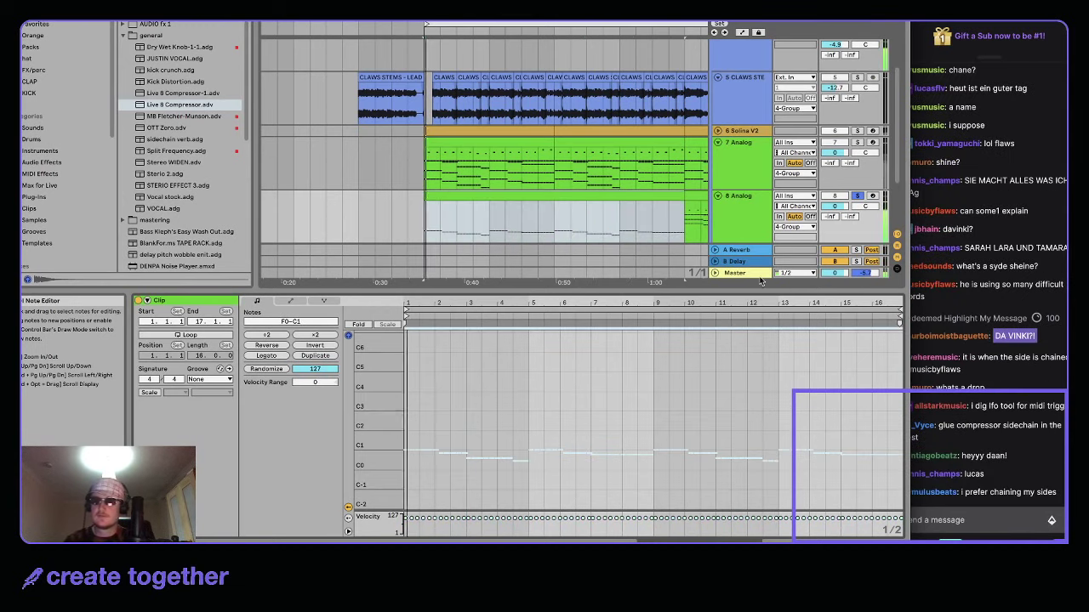
- Solo the CLAWS STEMS vocal track and open its ValhallaRoom reverb window
{"action": "scroll", "coordinate": [770, 187], "scroll_direction": "up", "scroll_amount": 3}
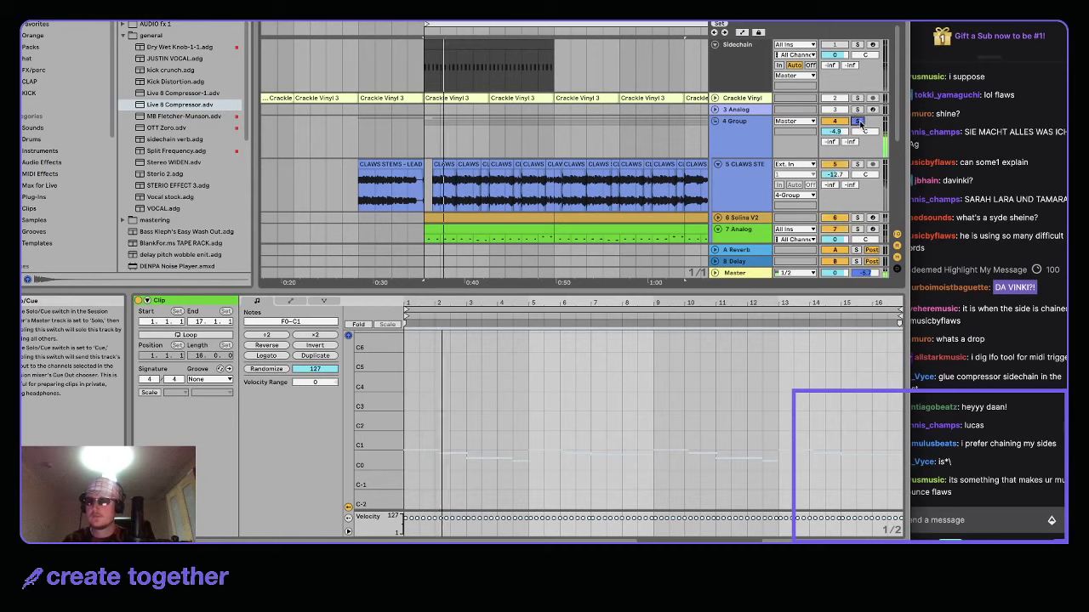
{"action": "left_click", "coordinate": [761, 172]}
{"action": "double_click", "coordinate": [761, 172]}
{"action": "left_click", "coordinate": [165, 428]}
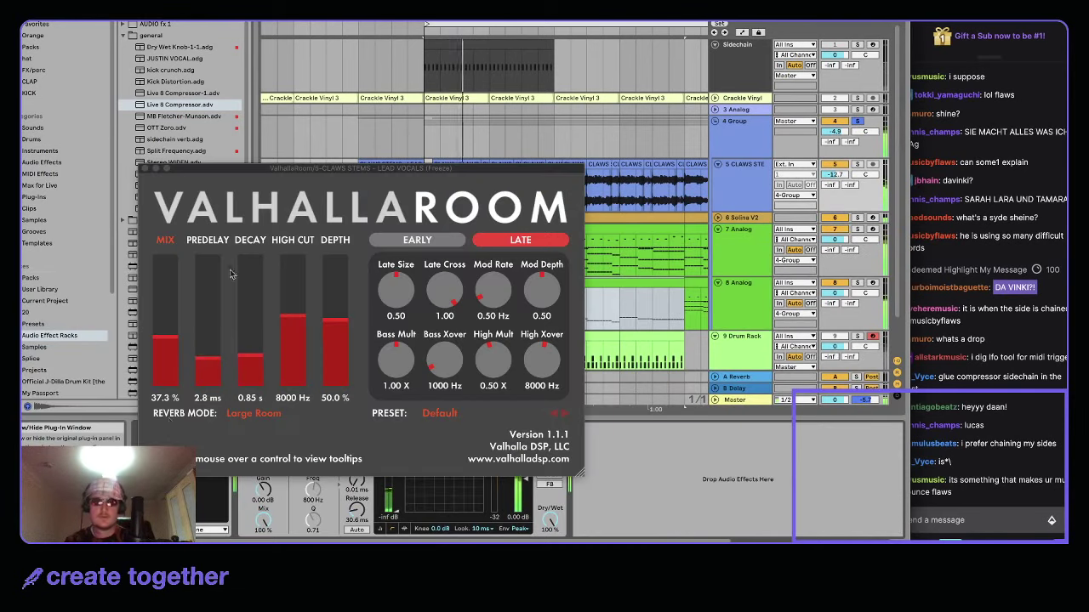
- Set the ValhallaRoom decay to 0.37 s and close the reverb window
{"action": "left_click_drag", "start_coordinate": [253, 365], "coordinate": [252, 379]}
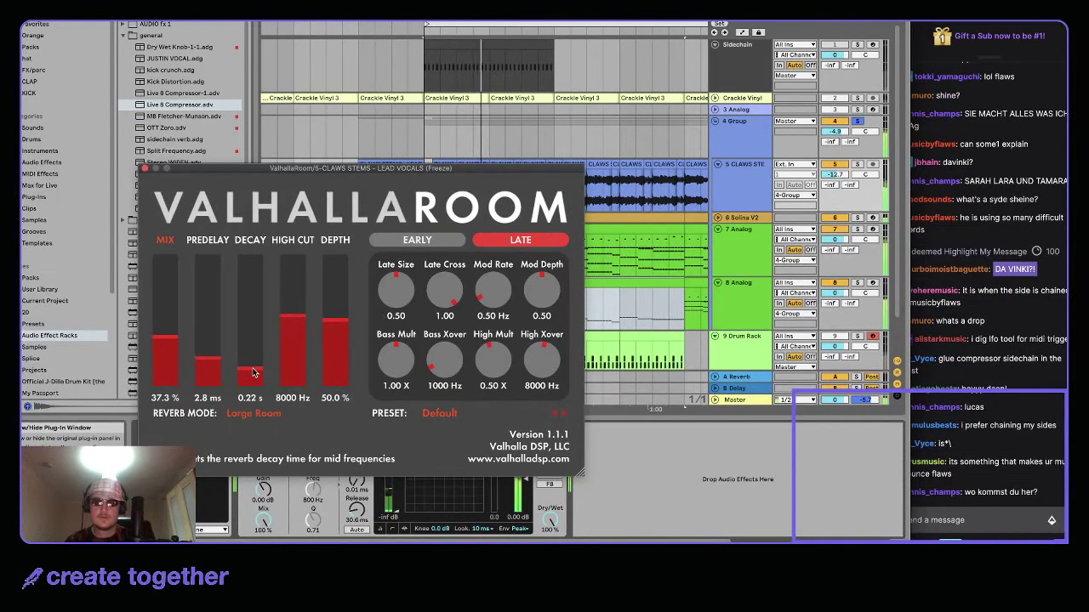
{"action": "left_click_drag", "start_coordinate": [253, 373], "coordinate": [253, 367]}
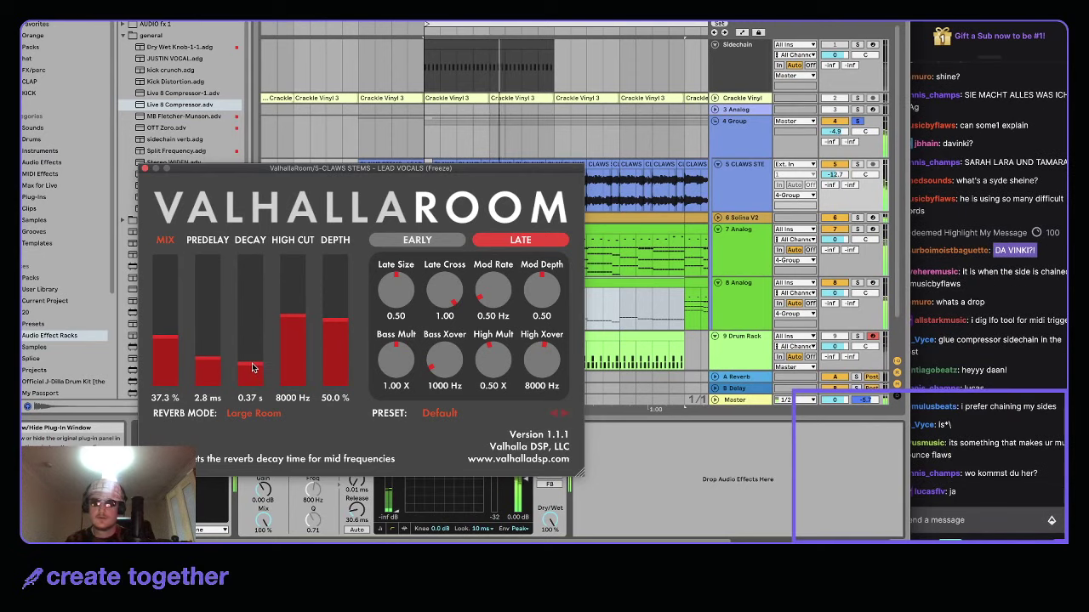
{"action": "left_click", "coordinate": [144, 169]}
- Duplicate the drop's 16-bar section across the vocal, synth and drum tracks twice and extend the loop over the copies
{"action": "key", "text": "minus"}
{"action": "key", "text": "minus"}
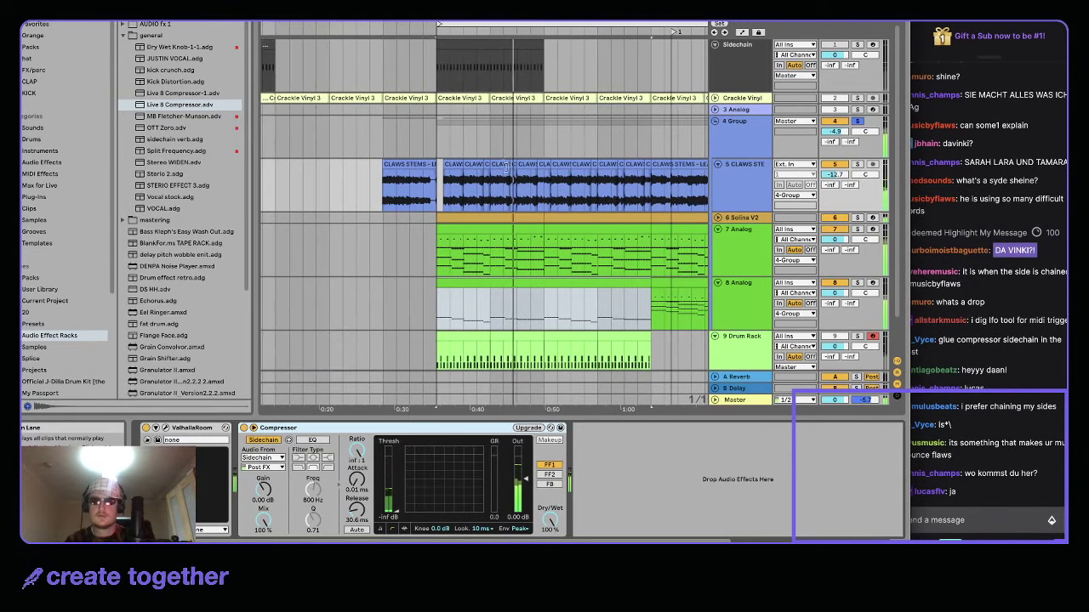
{"action": "key", "text": "space"}
{"action": "scroll", "coordinate": [555, 204], "scroll_direction": "right", "scroll_amount": 2}
{"action": "key", "text": "minus"}
{"action": "scroll", "coordinate": [542, 253], "scroll_direction": "down", "scroll_amount": 2}
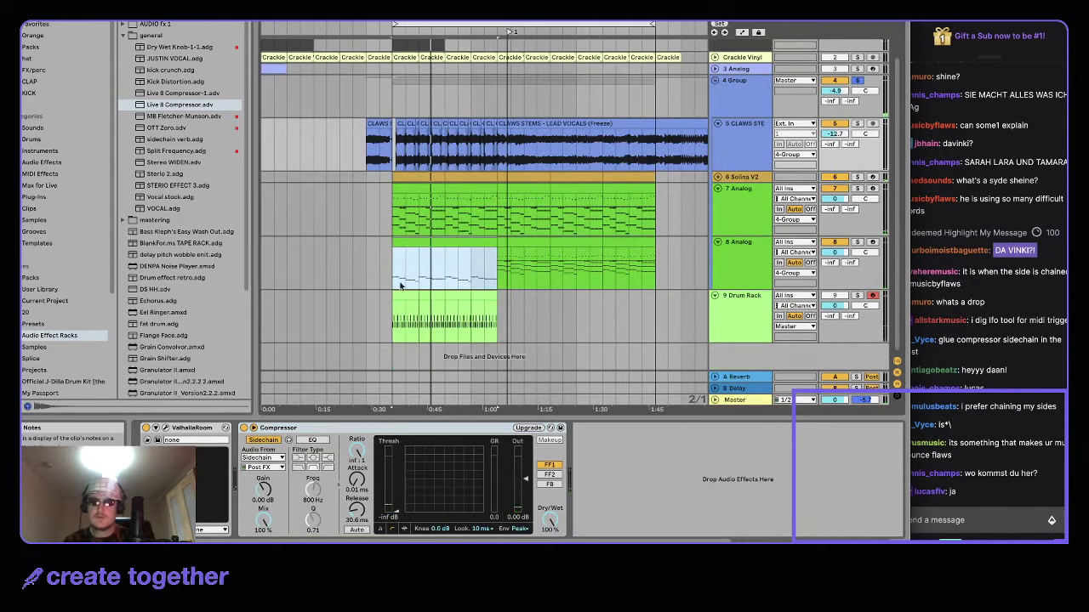
{"action": "left_click", "coordinate": [405, 295]}
{"action": "left_click", "coordinate": [492, 124], "text": "shift"}
{"action": "scroll", "coordinate": [499, 167], "scroll_direction": "right", "scroll_amount": 2}
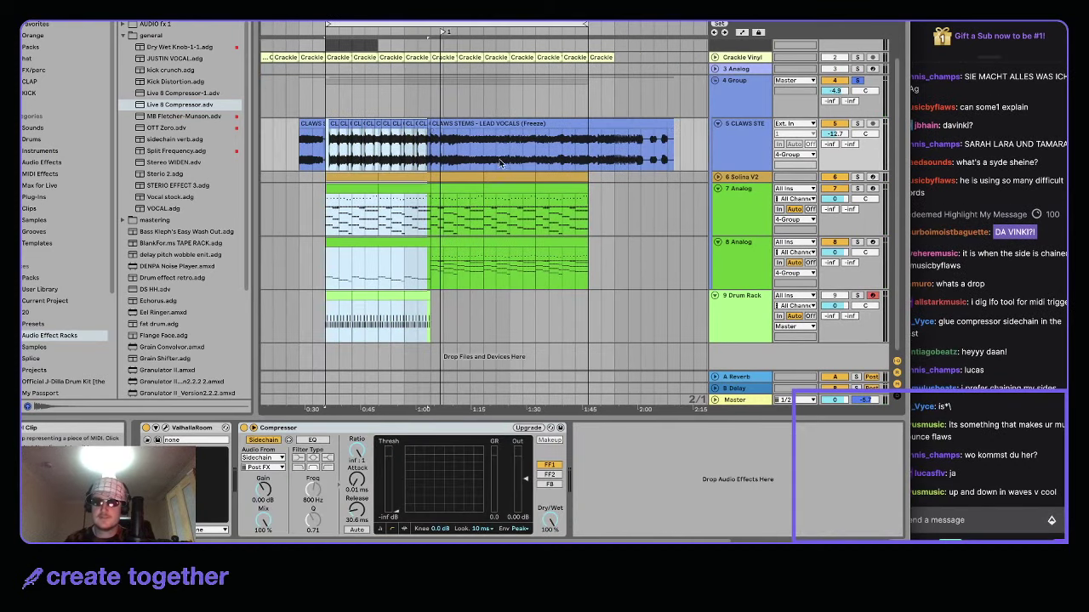
{"action": "scroll", "coordinate": [421, 153], "scroll_direction": "up", "scroll_amount": 3}
{"action": "left_click", "coordinate": [439, 138], "text": "shift"}
{"action": "scroll", "coordinate": [444, 119], "scroll_direction": "down", "scroll_amount": 2}
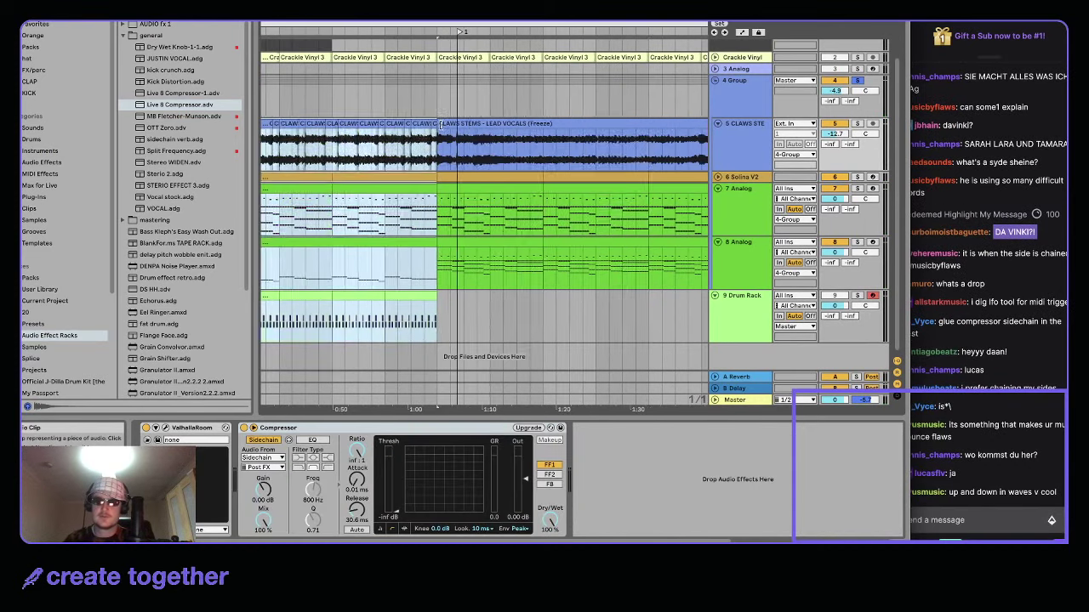
{"action": "key", "text": "super+d"}
{"action": "key", "text": "super+d"}
{"action": "left_click_drag", "start_coordinate": [528, 25], "coordinate": [668, 25]}
- Lengthen the lead vocal clip at about 1:09 over the chopped pieces that follow it and audition the phrase
{"action": "scroll", "coordinate": [451, 199], "scroll_direction": "left", "scroll_amount": 2}
{"action": "left_click", "coordinate": [447, 200]}
{"action": "scroll", "coordinate": [444, 211], "scroll_direction": "down", "scroll_amount": 1}
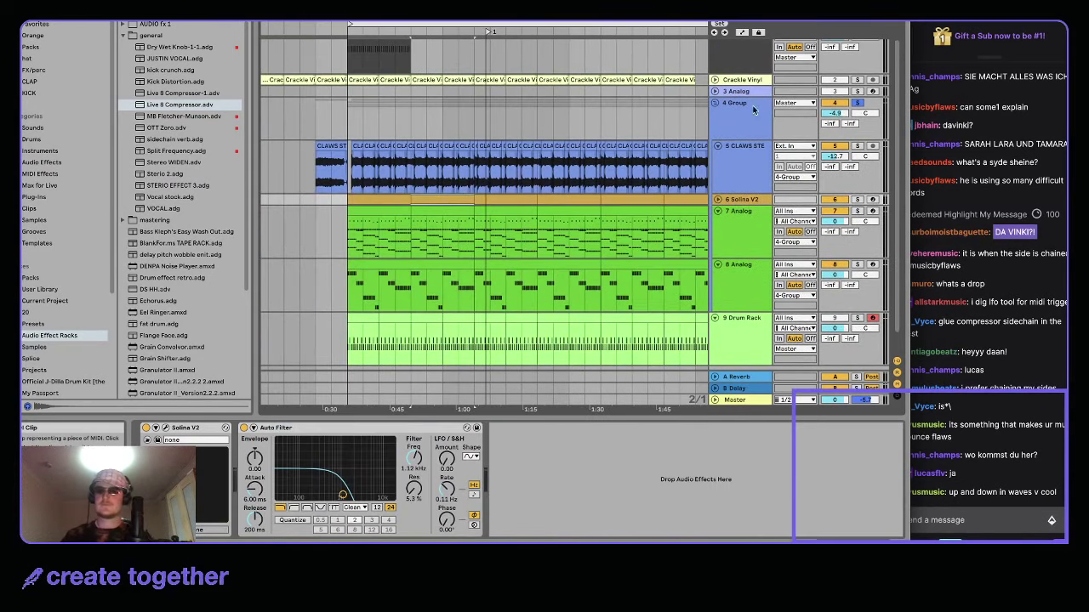
{"action": "scroll", "coordinate": [534, 174], "scroll_direction": "down", "scroll_amount": 2}
{"action": "scroll", "coordinate": [460, 193], "scroll_direction": "down", "scroll_amount": 1}
{"action": "scroll", "coordinate": [403, 141], "scroll_direction": "down", "scroll_amount": 1}
{"action": "scroll", "coordinate": [408, 162], "scroll_direction": "right", "scroll_amount": 2}
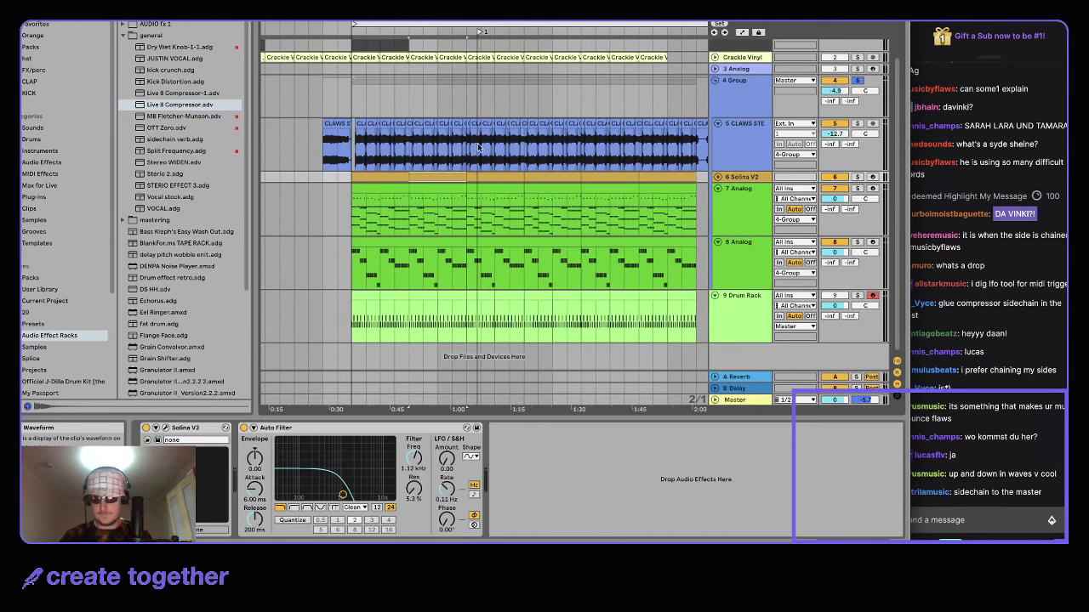
{"action": "key", "text": "plus"}
{"action": "left_click", "coordinate": [518, 121]}
{"action": "scroll", "coordinate": [583, 129], "scroll_direction": "right", "scroll_amount": 3}
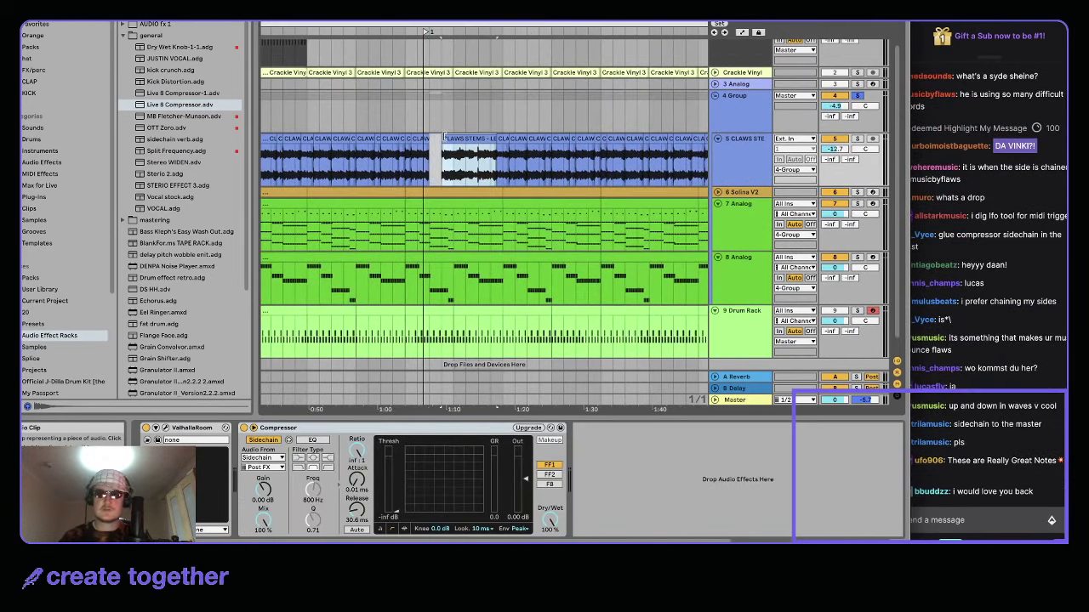
{"action": "scroll", "coordinate": [457, 159], "scroll_direction": "up", "scroll_amount": 2, "text": "super"}
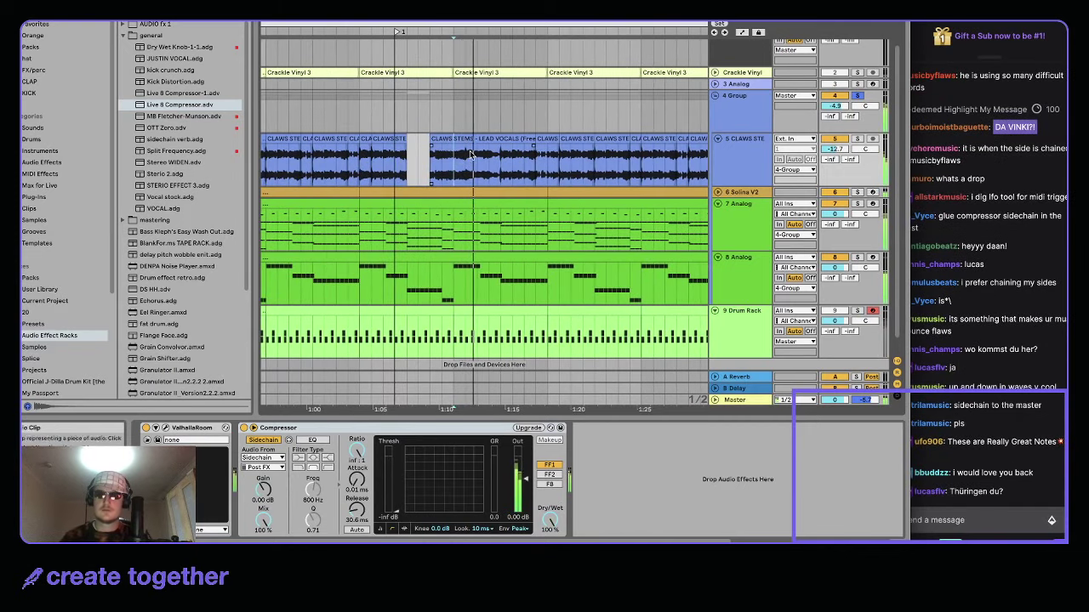
{"action": "double_click", "coordinate": [427, 140]}
{"action": "left_click", "coordinate": [465, 158]}
{"action": "key", "text": "space"}
{"action": "key", "text": "space"}
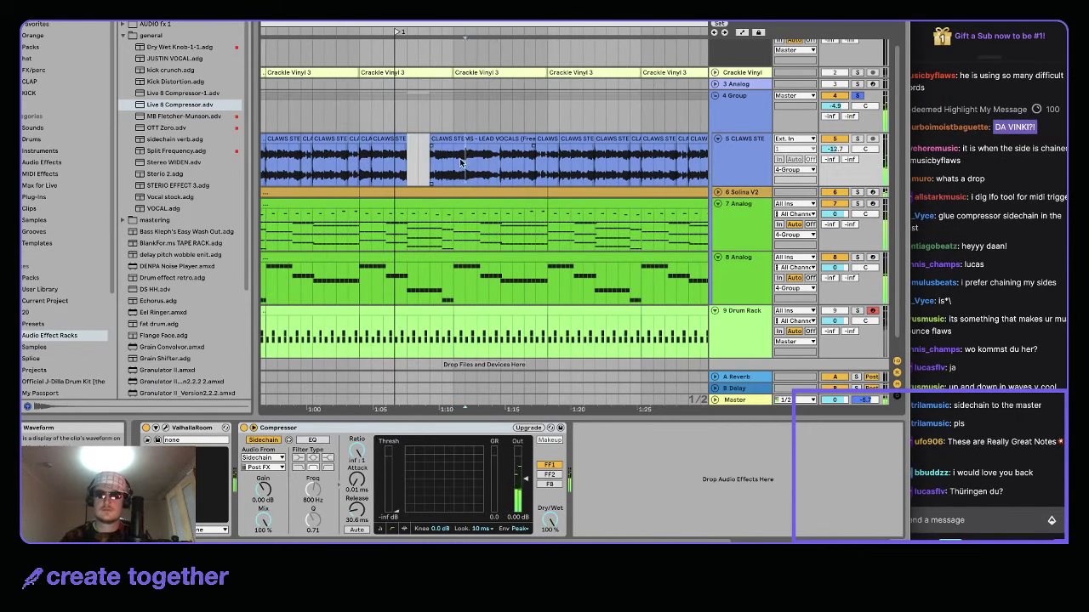
- Split the lengthened lead vocal clip at about 1:10 and trim the phrase so it ends at about 1:13
{"action": "left_click_drag", "start_coordinate": [466, 158], "coordinate": [493, 137]}
{"action": "left_click", "coordinate": [453, 159]}
{"action": "key", "text": "space"}
{"action": "key", "text": "space"}
{"action": "key", "text": "super+e"}
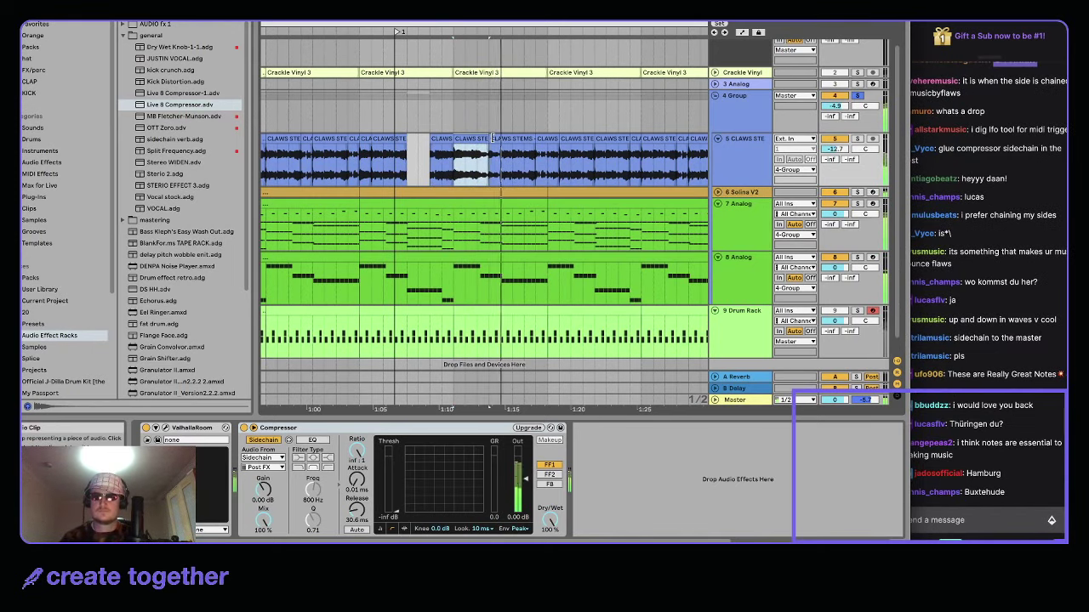
{"action": "left_click", "coordinate": [495, 138]}
{"action": "scroll", "coordinate": [493, 138], "scroll_direction": "down", "scroll_amount": 2}
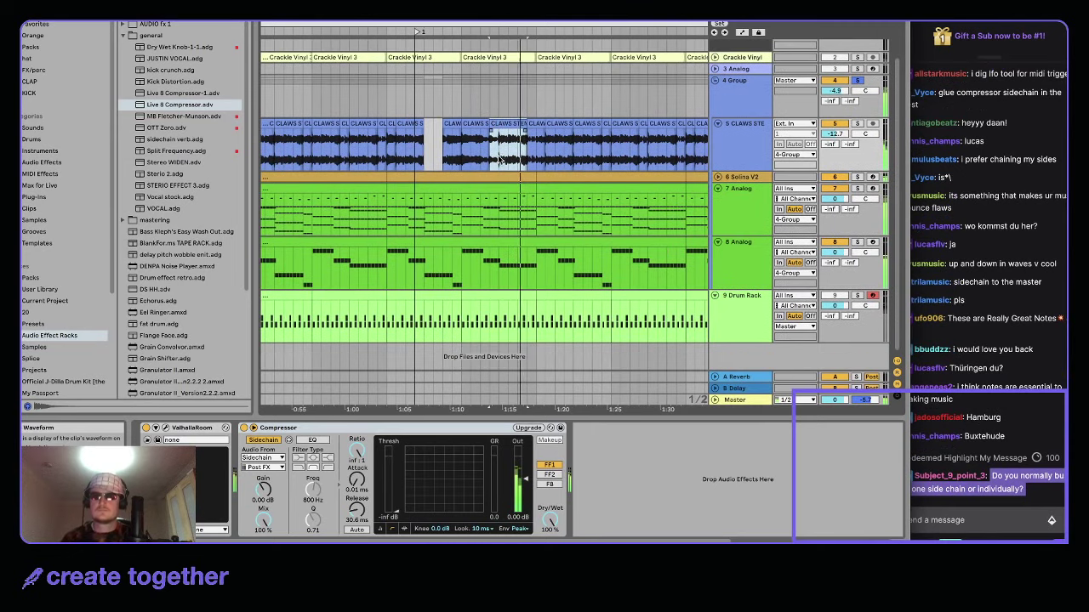
{"action": "scroll", "coordinate": [506, 150], "scroll_direction": "down", "scroll_amount": 1}
{"action": "scroll", "coordinate": [508, 147], "scroll_direction": "up", "scroll_amount": 2}
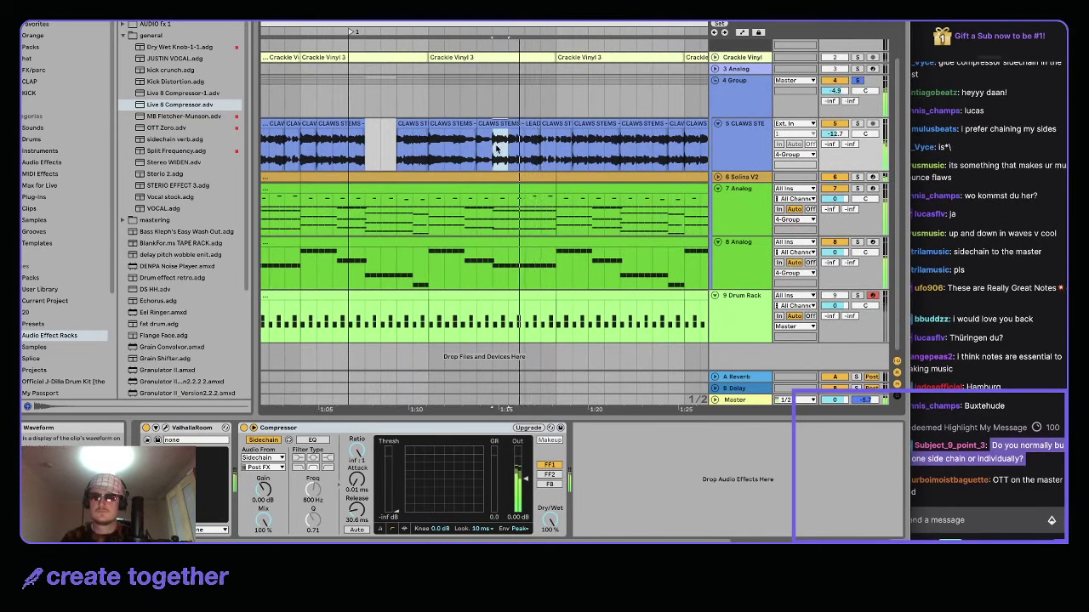
{"action": "scroll", "coordinate": [515, 148], "scroll_direction": "up", "scroll_amount": 3}
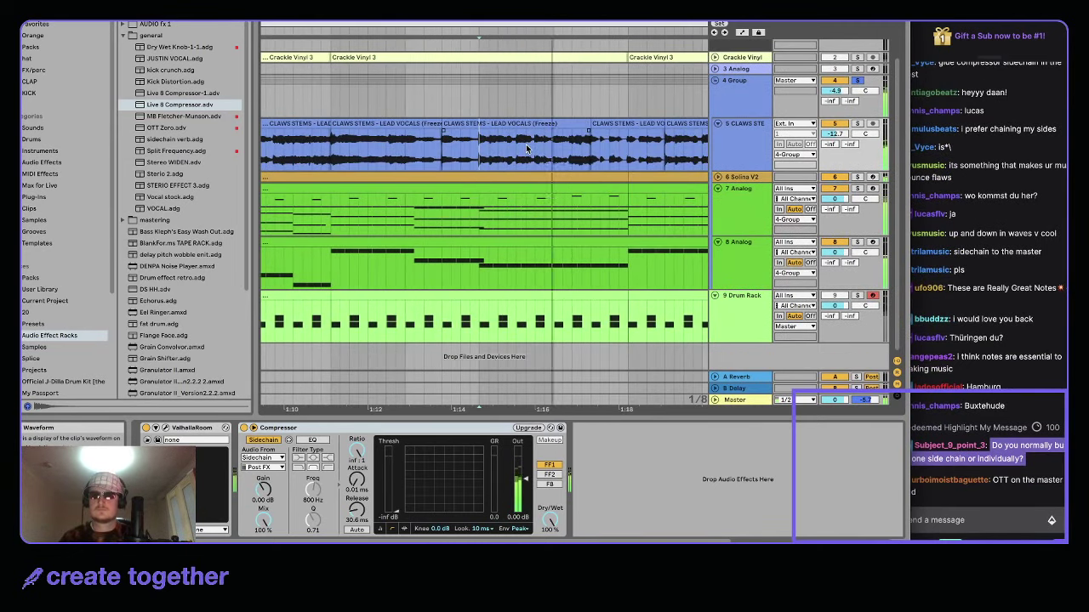
- Try to repeat the short slice at the end of the lead vocal clip at about 1:16
{"action": "left_click_drag", "start_coordinate": [572, 136], "coordinate": [590, 128]}
{"action": "key", "text": "super+d"}
{"action": "key", "text": "super+d"}
{"action": "key", "text": "super+z"}
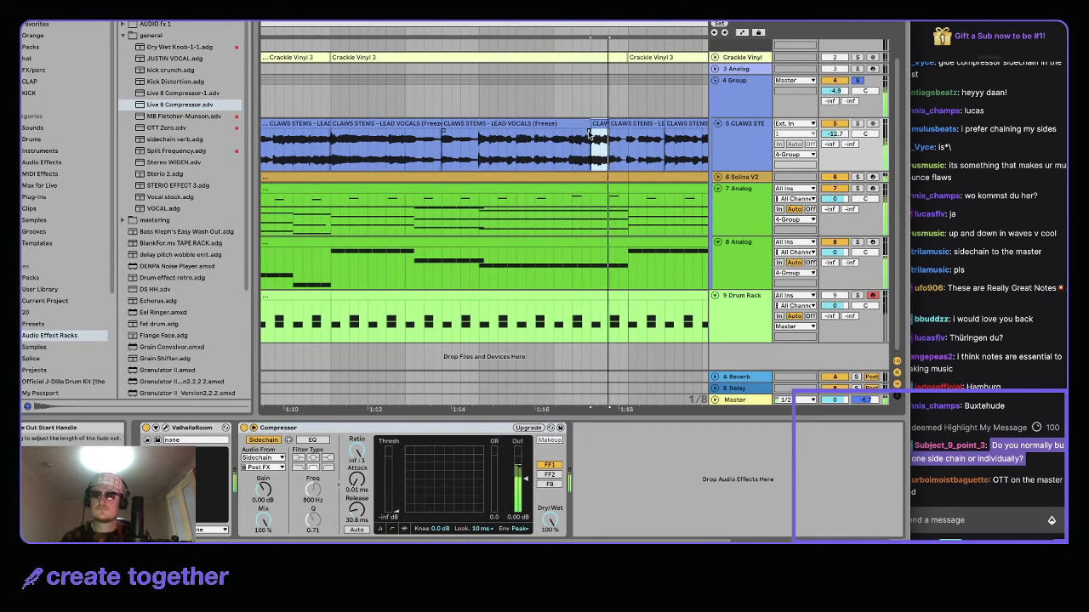
{"action": "key", "text": "super+z"}
- Select the lead vocal clips of the four-bar phrase starting at about 1:10 and duplicate them over the next phrase
{"action": "scroll", "coordinate": [510, 128], "scroll_direction": "up", "scroll_amount": 1}
{"action": "left_click", "coordinate": [369, 138]}
{"action": "key", "text": "space"}
{"action": "key", "text": "space"}
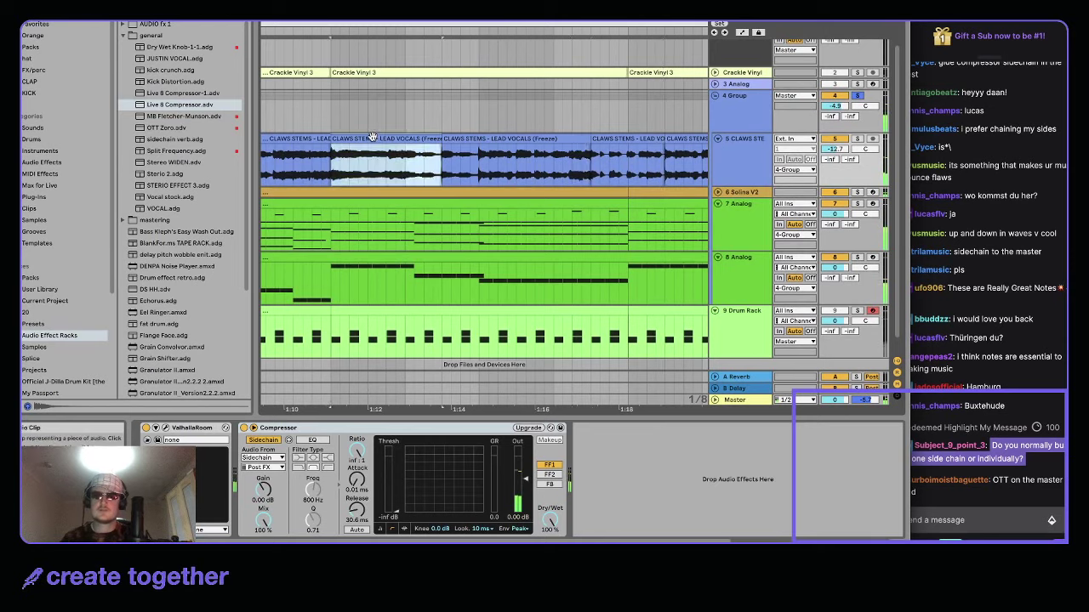
{"action": "key", "text": "minus"}
{"action": "left_click", "coordinate": [644, 168], "text": "shift"}
{"action": "key", "text": "minus"}
{"action": "key", "text": "super+d"}
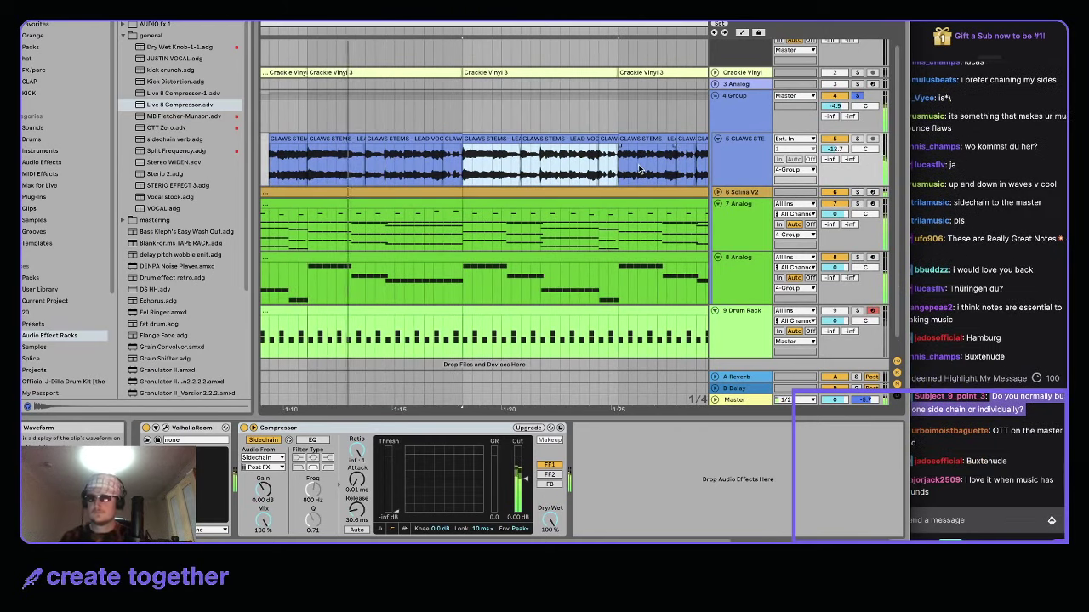
- Review the repeated lead vocal phrases and play them back from about 1:10
{"action": "scroll", "coordinate": [572, 165], "scroll_direction": "right", "scroll_amount": 2}
{"action": "scroll", "coordinate": [571, 164], "scroll_direction": "up", "scroll_amount": 1}
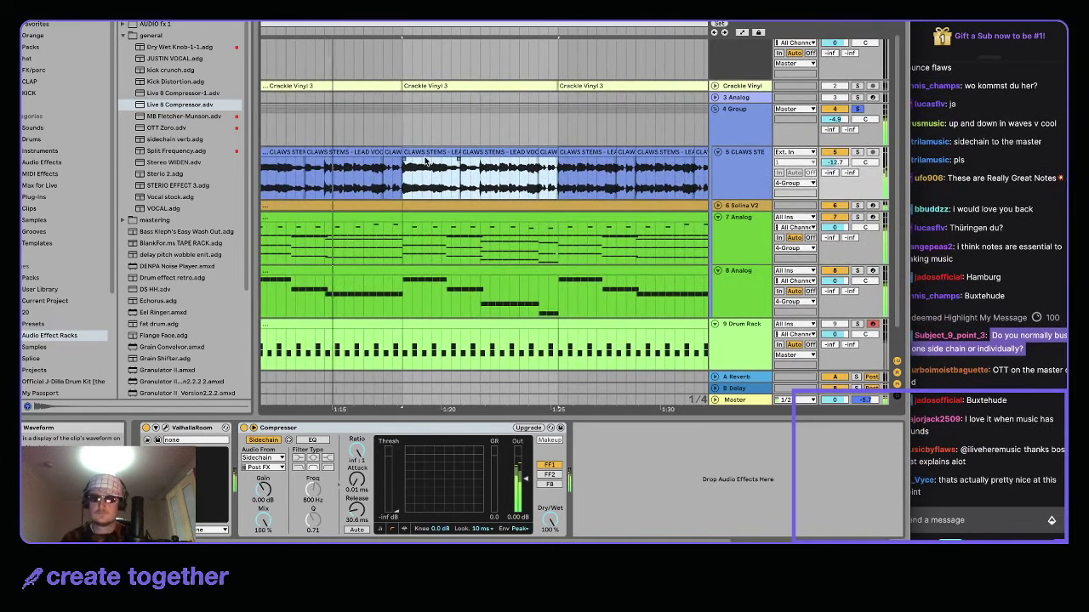
{"action": "scroll", "coordinate": [414, 160], "scroll_direction": "up", "scroll_amount": 1}
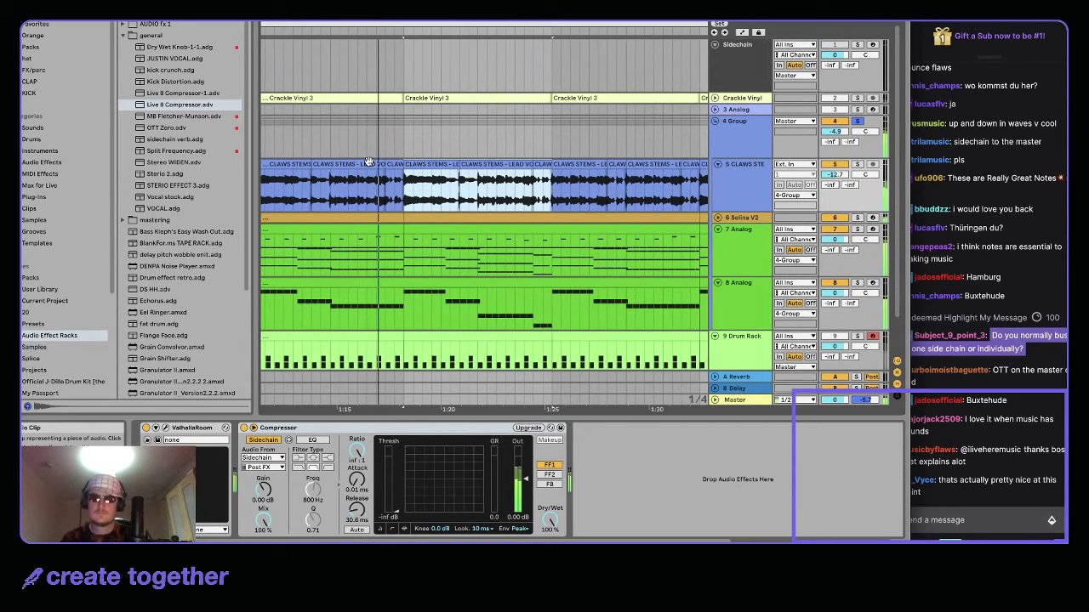
{"action": "scroll", "coordinate": [368, 162], "scroll_direction": "down", "scroll_amount": 3}
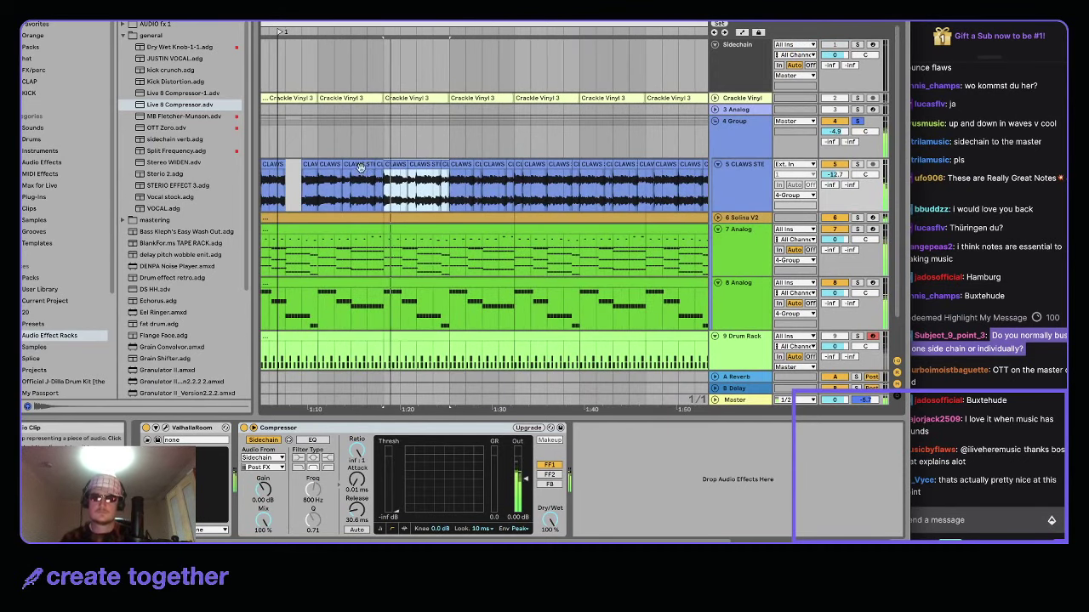
{"action": "left_click", "coordinate": [323, 165], "text": "shift"}
{"action": "scroll", "coordinate": [323, 165], "scroll_direction": "down", "scroll_amount": 2}
{"action": "scroll", "coordinate": [392, 159], "scroll_direction": "left", "scroll_amount": 1}
{"action": "scroll", "coordinate": [392, 159], "scroll_direction": "up", "scroll_amount": 3}
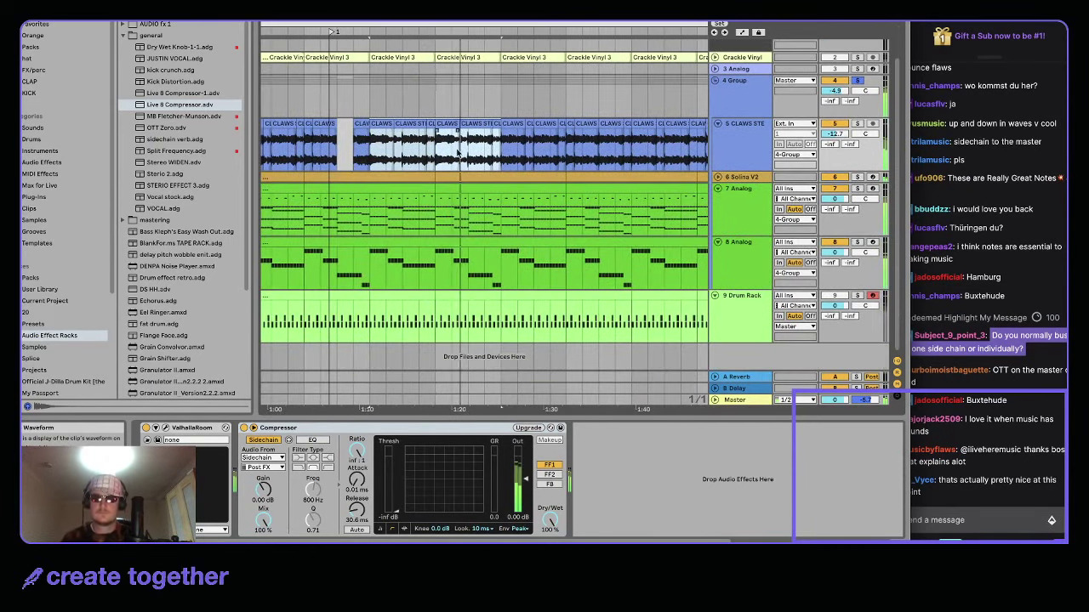
{"action": "left_click", "coordinate": [389, 125]}
{"action": "scroll", "coordinate": [390, 126], "scroll_direction": "left", "scroll_amount": 3}
{"action": "scroll", "coordinate": [390, 127], "scroll_direction": "up", "scroll_amount": 1}
{"action": "left_click", "coordinate": [413, 139]}
{"action": "key", "text": "space"}
{"action": "key", "text": "space"}
{"action": "scroll", "coordinate": [418, 138], "scroll_direction": "down", "scroll_amount": 1}
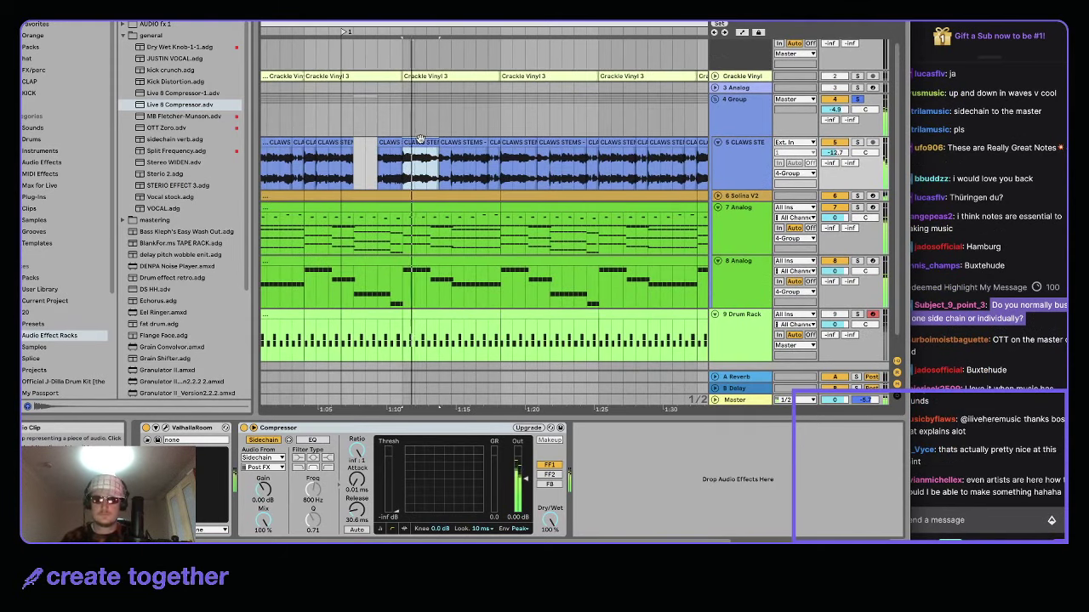
- Extend the first clip of the lead vocal phrase at about 1:10 until it ends at about 1:17
{"action": "left_click", "coordinate": [492, 145]}
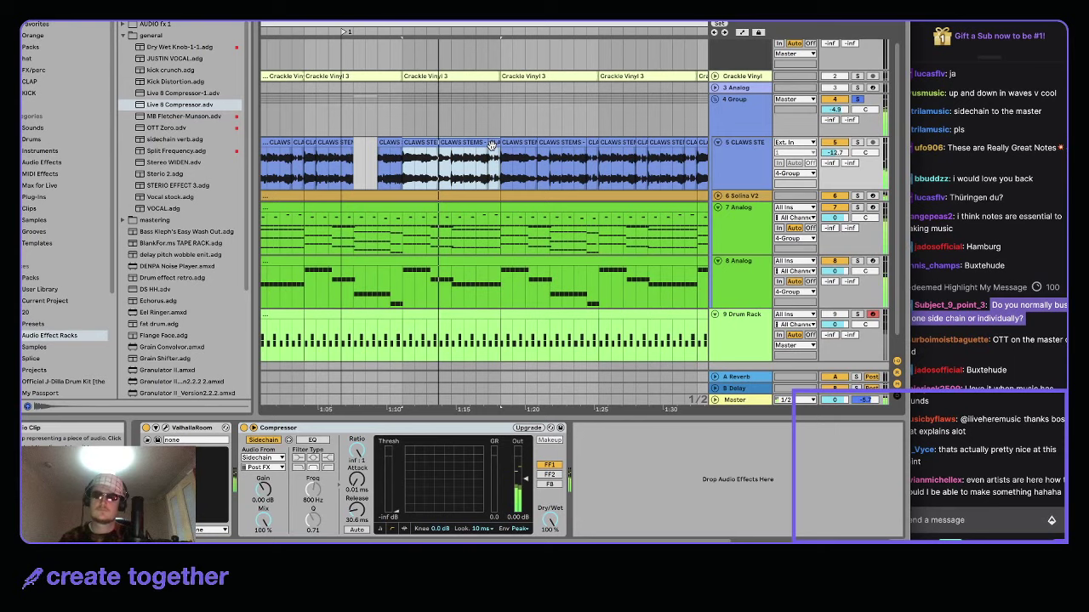
{"action": "left_click_drag", "start_coordinate": [434, 142], "coordinate": [449, 143]}
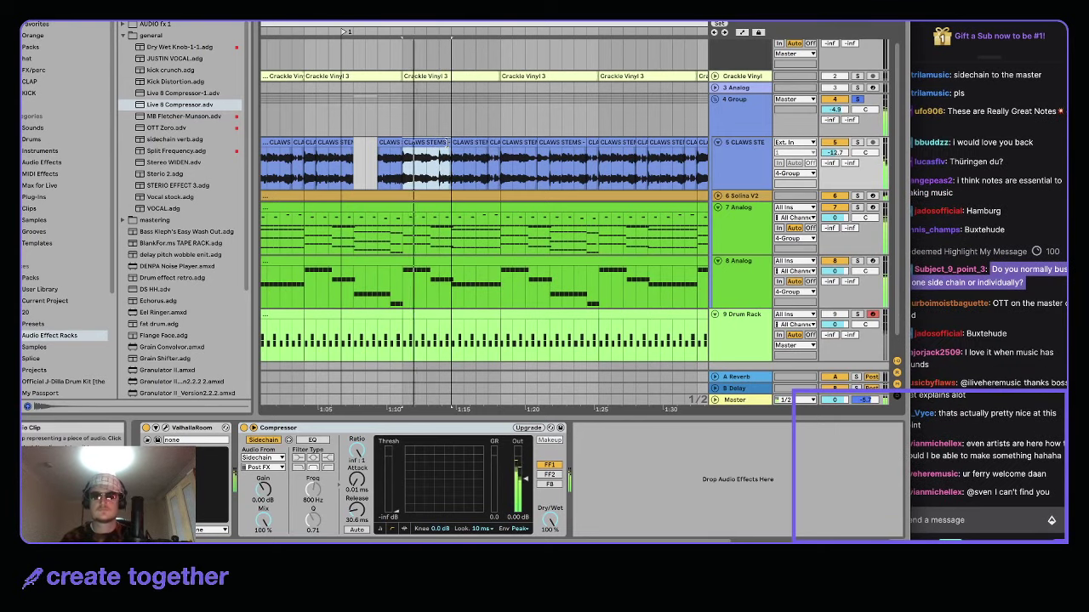
{"action": "left_click", "coordinate": [496, 169]}
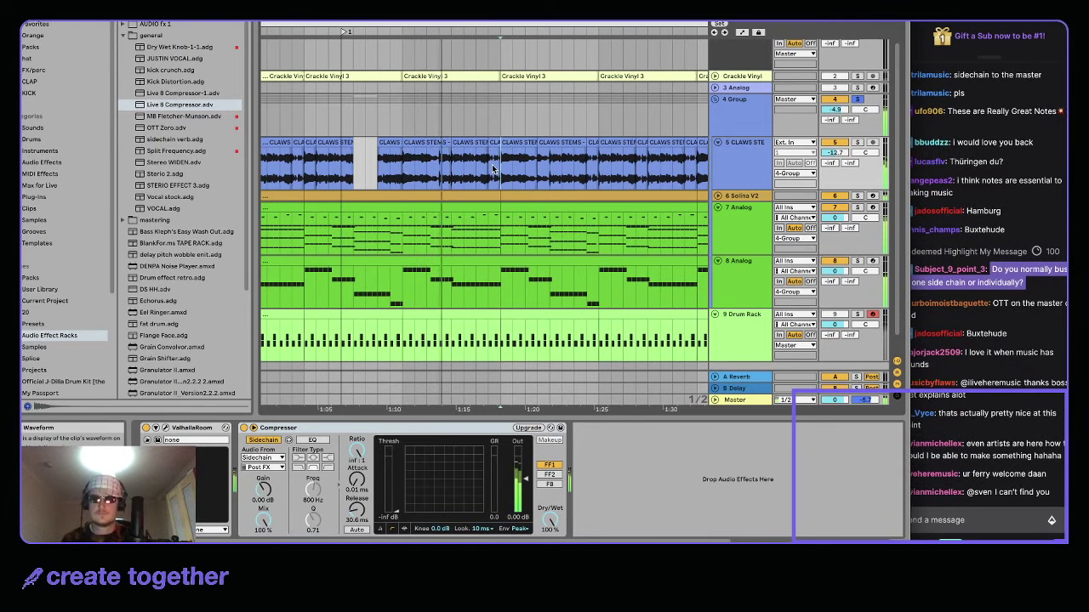
{"action": "left_click_drag", "start_coordinate": [402, 166], "coordinate": [485, 141]}
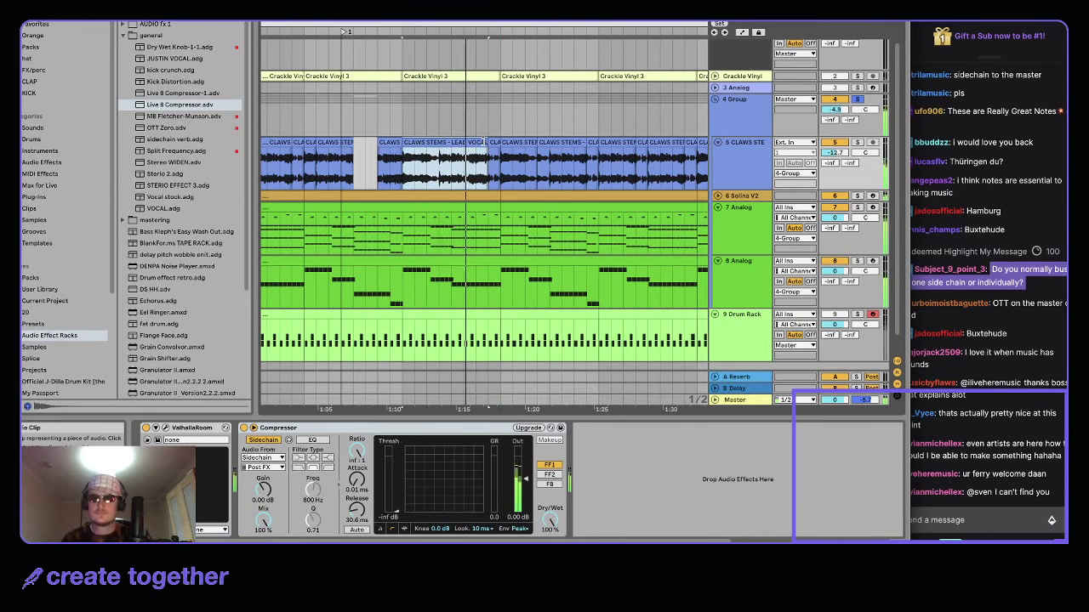
- Duplicate the extended four-bar lead vocal phrase over the following phrases up to about 1:39
{"action": "left_click", "coordinate": [495, 143], "text": "shift"}
{"action": "key", "text": "super+d"}
{"action": "left_click", "coordinate": [414, 142], "text": "shift"}
{"action": "key", "text": "super+d"}
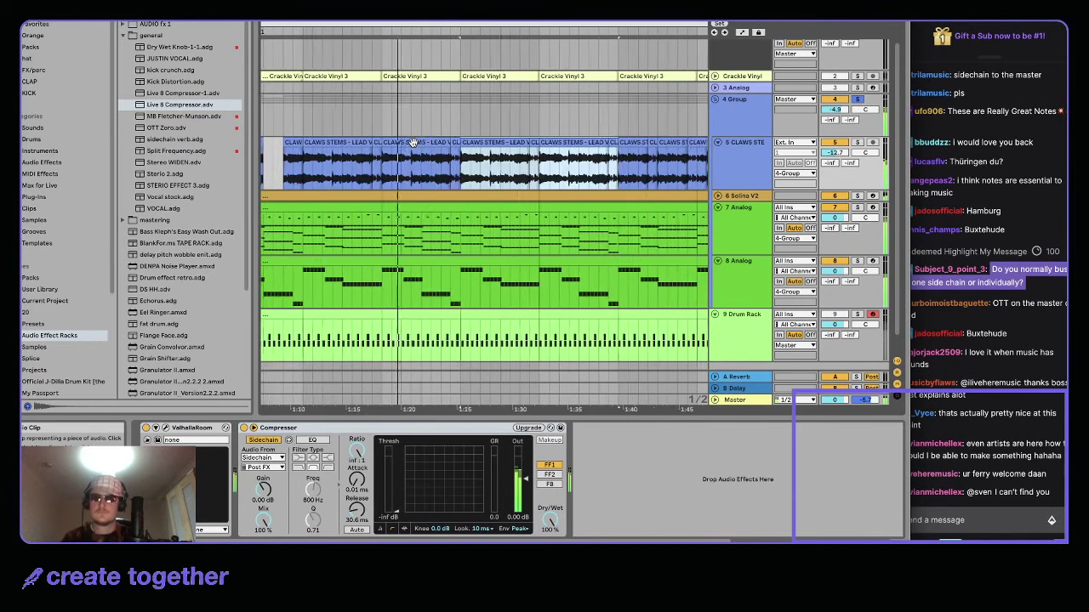
{"action": "scroll", "coordinate": [419, 142], "scroll_direction": "down", "scroll_amount": 3}
{"action": "left_click", "coordinate": [397, 141], "text": "shift"}
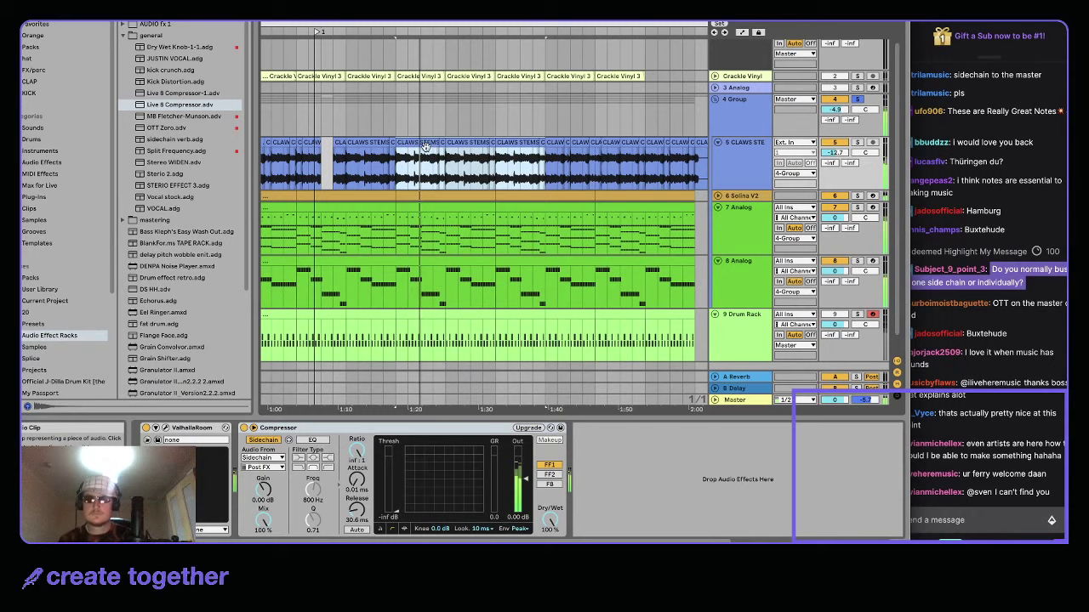
{"action": "scroll", "coordinate": [423, 145], "scroll_direction": "up", "scroll_amount": 4}
{"action": "scroll", "coordinate": [391, 157], "scroll_direction": "down", "scroll_amount": 4}
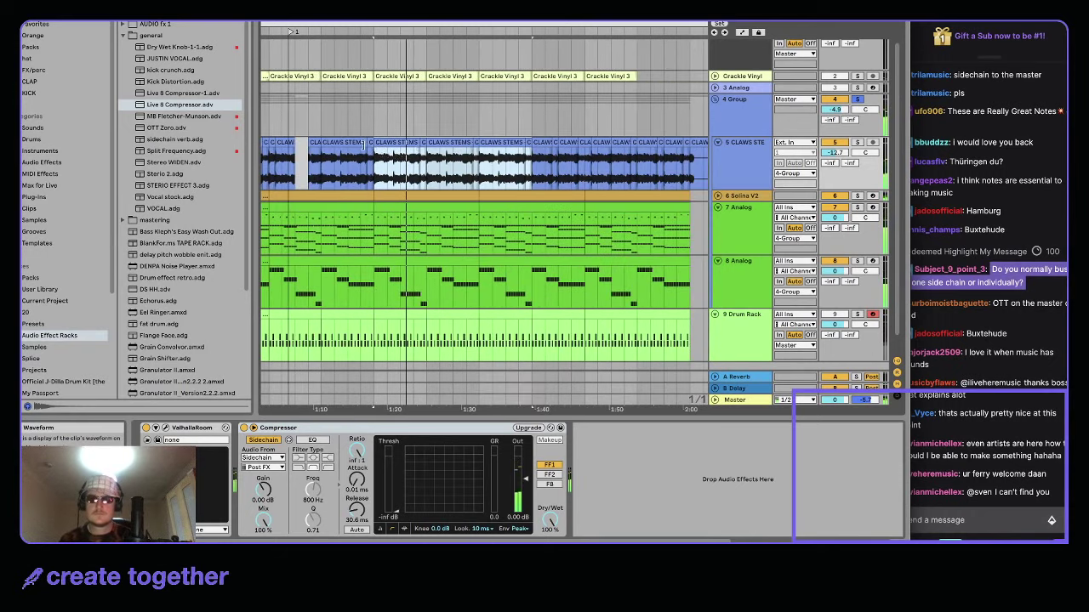
- Try duplicating the eight-bar 7 Analog chord clip starting at about 1:03 over the bars after it
{"action": "left_click", "coordinate": [343, 221]}
{"action": "left_click", "coordinate": [345, 207]}
{"action": "scroll", "coordinate": [350, 204], "scroll_direction": "left", "scroll_amount": 2}
{"action": "key", "text": "super+d"}
{"action": "key", "text": "super+d"}
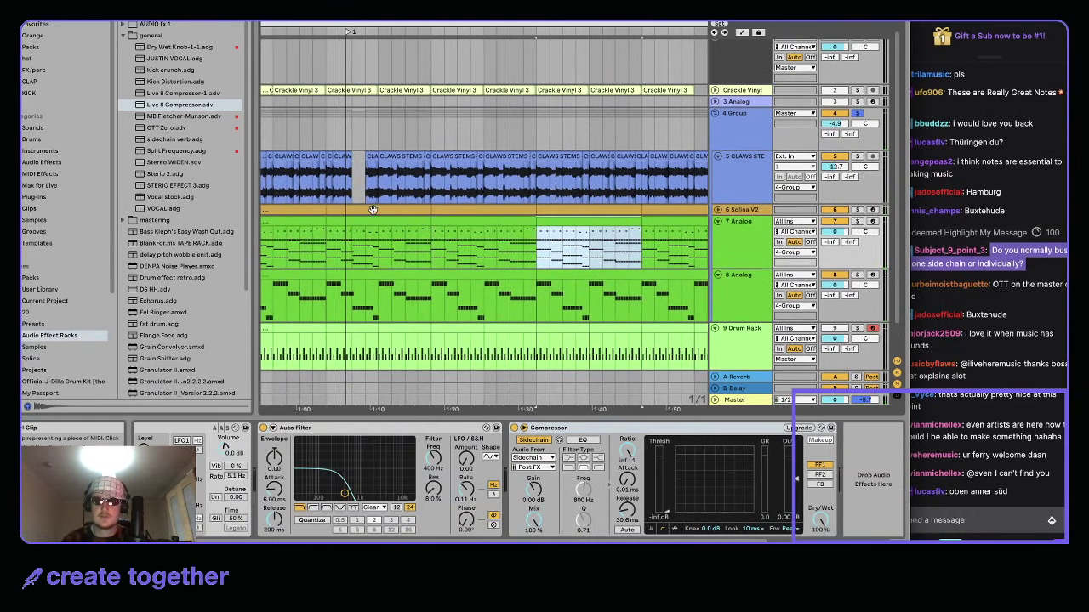
{"action": "left_click", "coordinate": [364, 213], "text": "shift"}
{"action": "left_click", "coordinate": [375, 218]}
{"action": "key", "text": "space"}
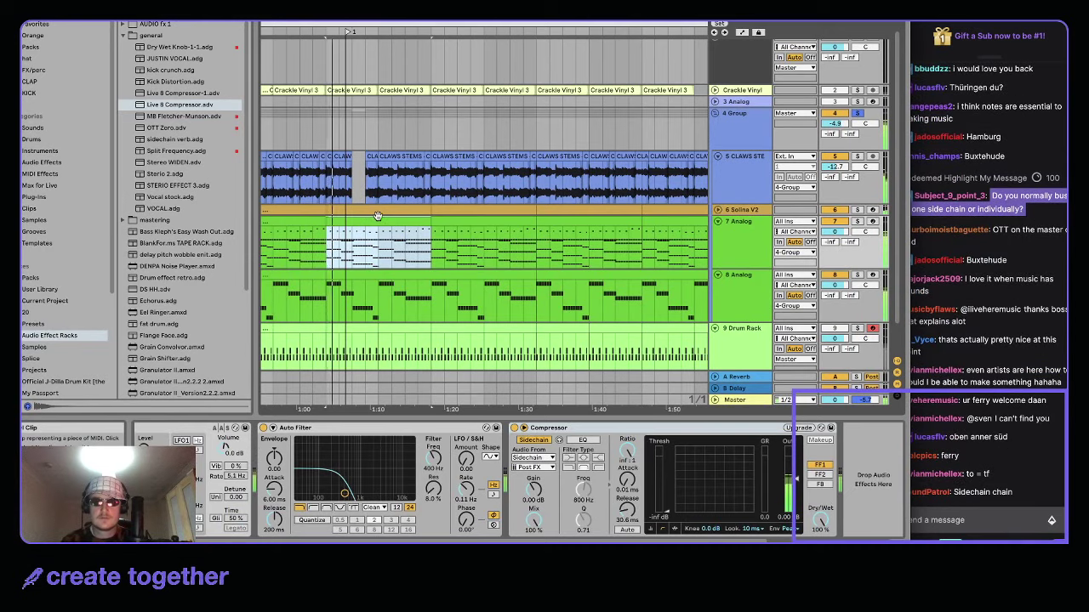
{"action": "key", "text": "super+d"}
- Repeat the four-bar 7 Analog chord phrase starting at about 1:10 over the following bars
{"action": "left_click", "coordinate": [380, 178]}
{"action": "key", "text": "space"}
{"action": "key", "text": "space"}
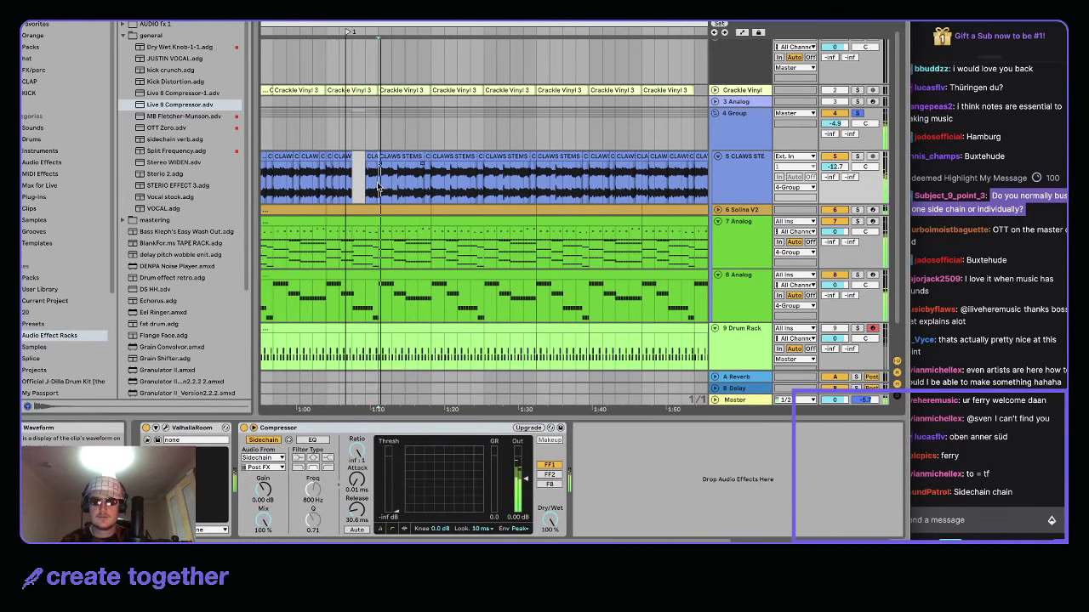
{"action": "left_click_drag", "start_coordinate": [379, 224], "coordinate": [420, 223]}
{"action": "key", "text": "super+d"}
{"action": "key", "text": "super+d"}
{"action": "key", "text": "super+d"}
{"action": "key", "text": "super+d"}
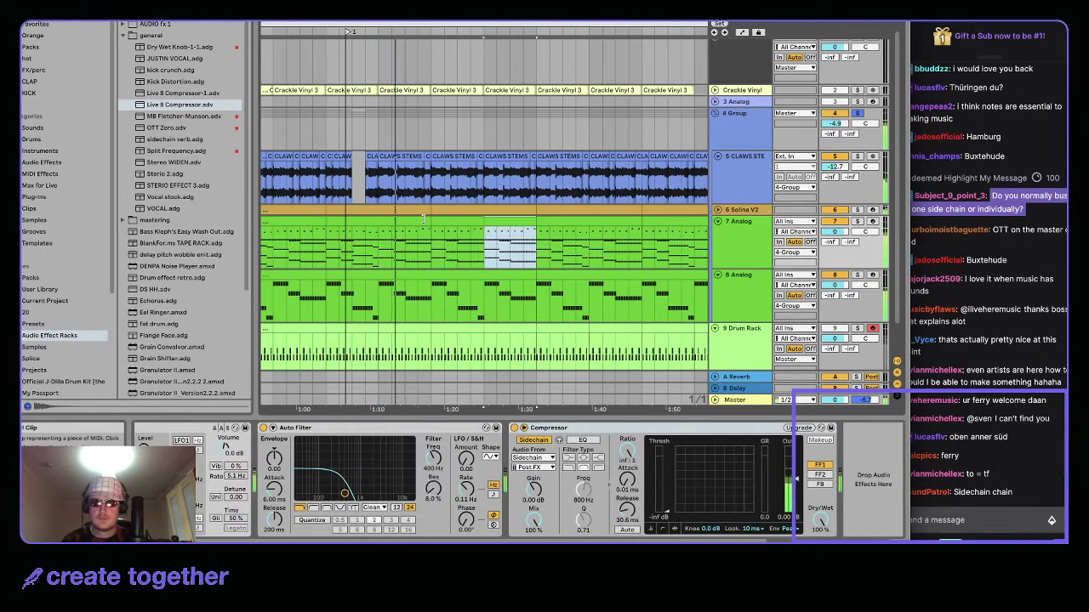
{"action": "left_click", "coordinate": [379, 245]}
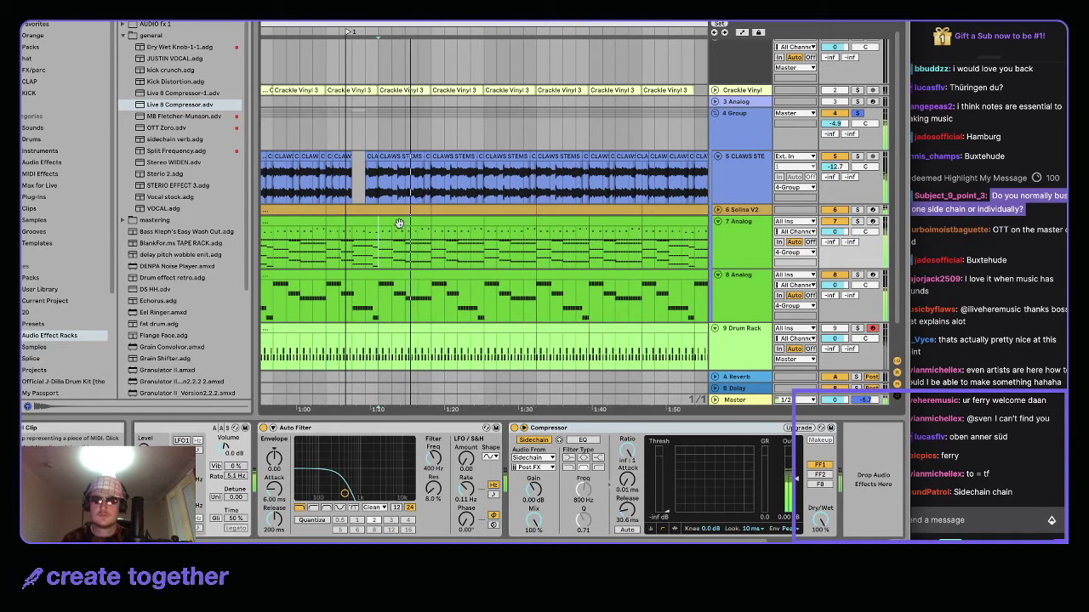
- Undo the last duplications of the four-bar 7 Analog chord phrase
{"action": "key", "text": "super+z"}
{"action": "key", "text": "super+z"}
{"action": "key", "text": "super+z"}
{"action": "key", "text": "super+z"}
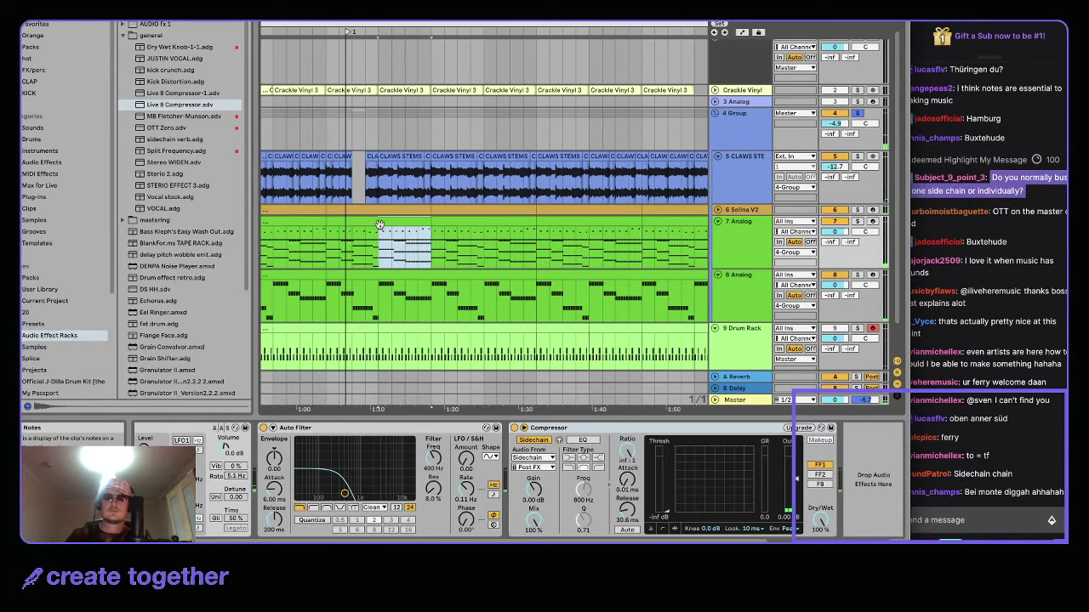
- Loop the arrangement over the two lead vocal phrases from about 1:17 to 1:31
{"action": "left_click_drag", "start_coordinate": [380, 167], "coordinate": [425, 160]}
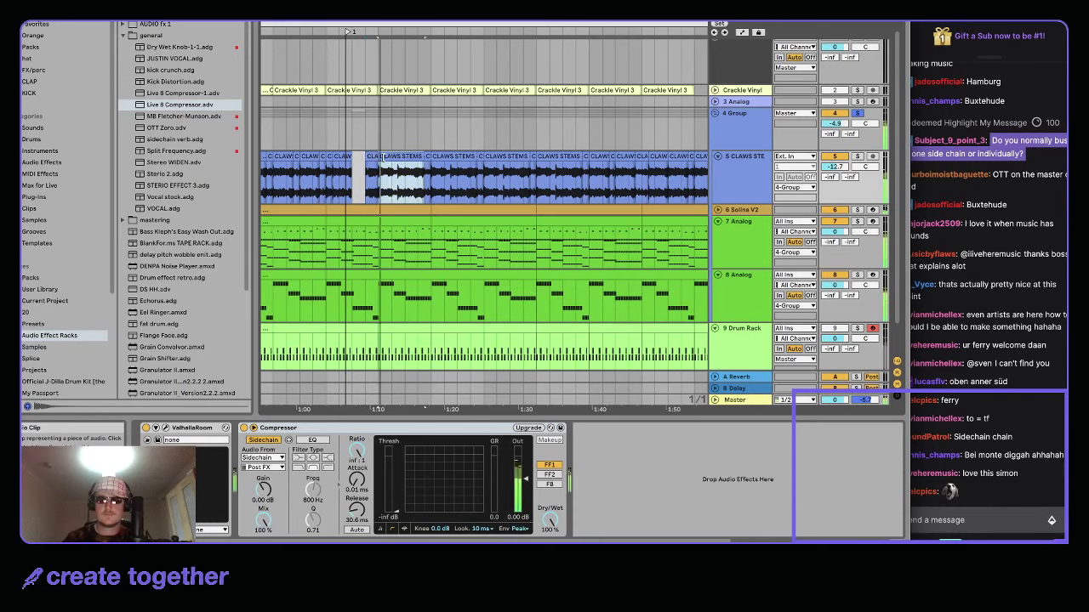
{"action": "left_click", "coordinate": [443, 157]}
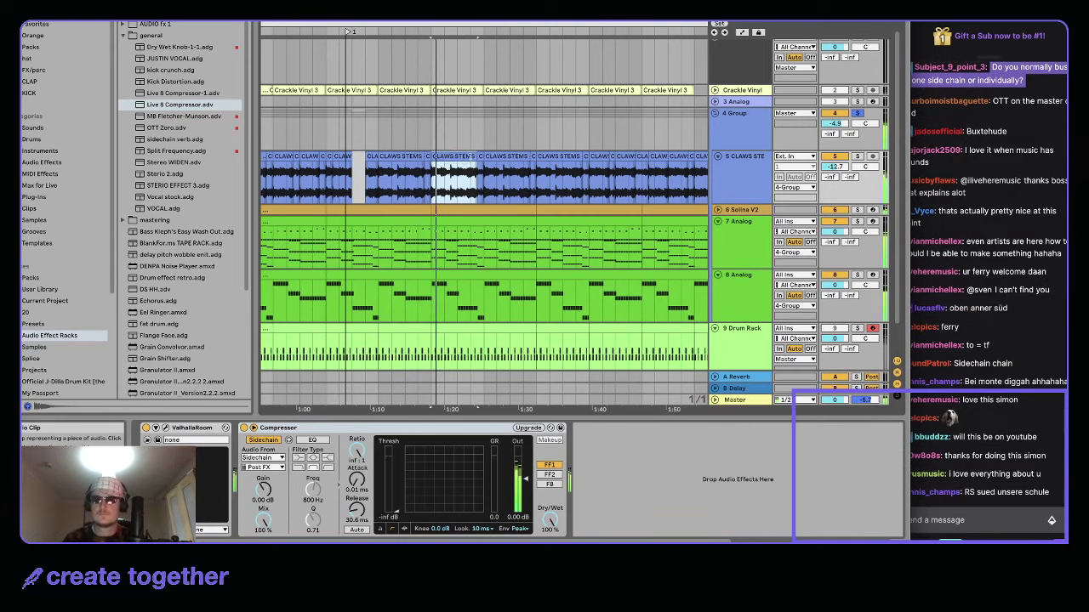
{"action": "left_click", "coordinate": [537, 156], "text": "shift"}
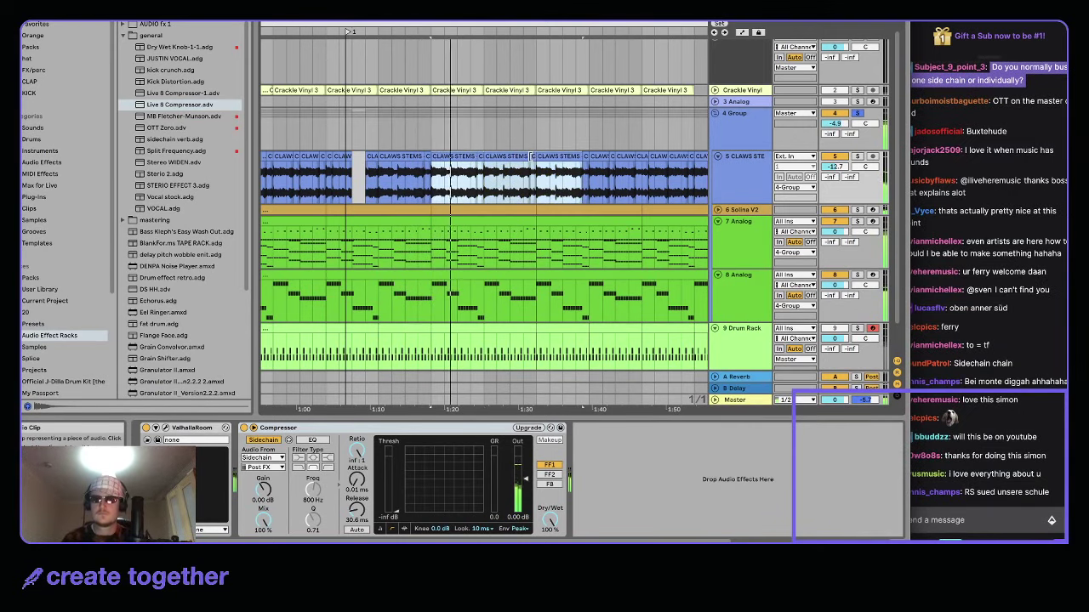
{"action": "left_click", "coordinate": [531, 156], "text": "shift"}
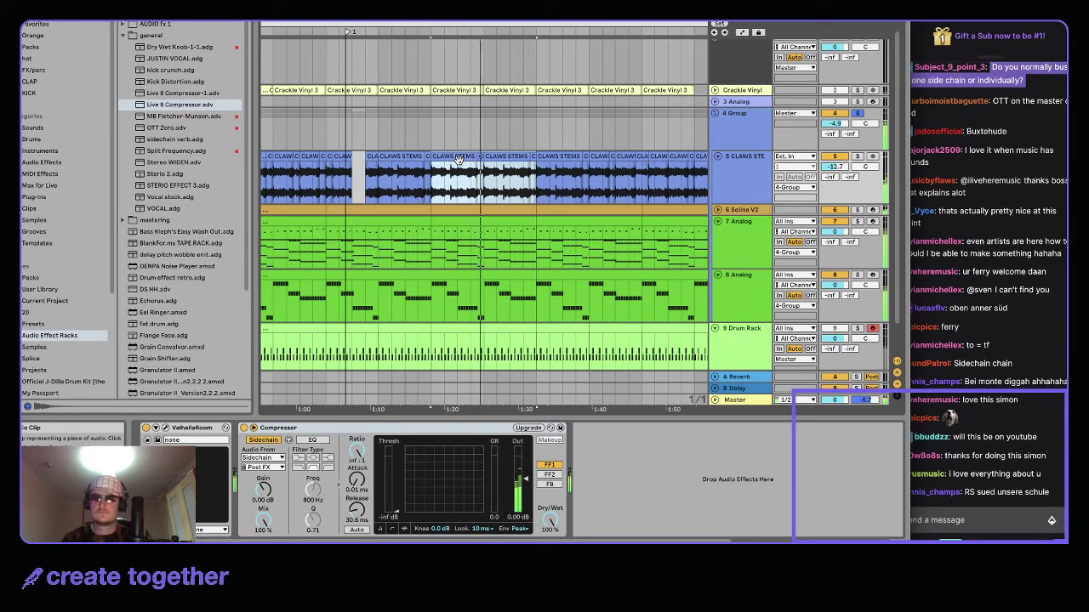
{"action": "key", "text": "super+l"}
{"action": "scroll", "coordinate": [449, 196], "scroll_direction": "down", "scroll_amount": 2}
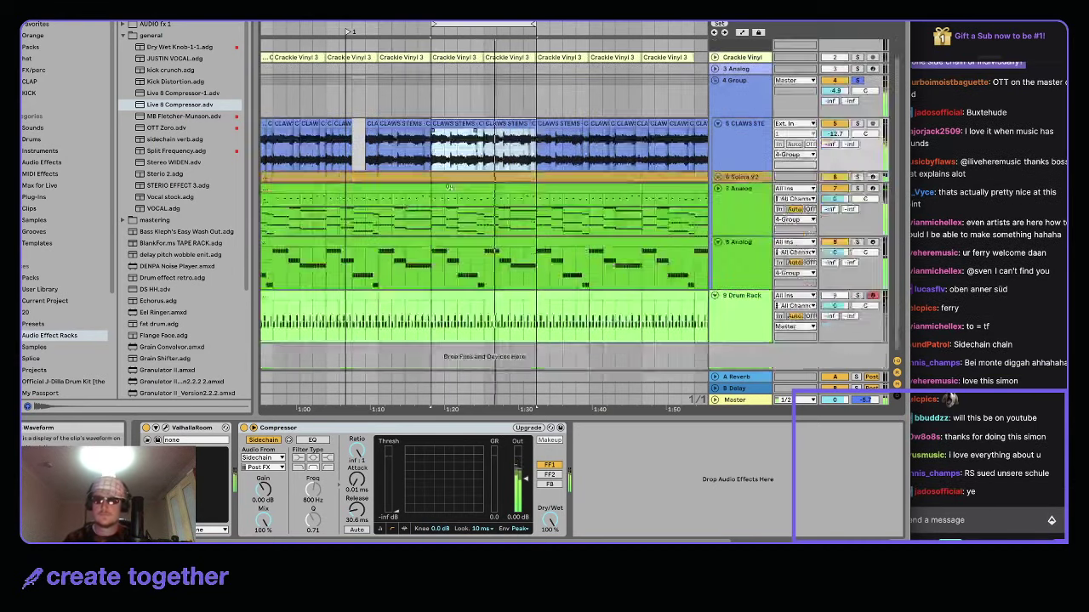
{"action": "scroll", "coordinate": [471, 197], "scroll_direction": "down", "scroll_amount": 3}
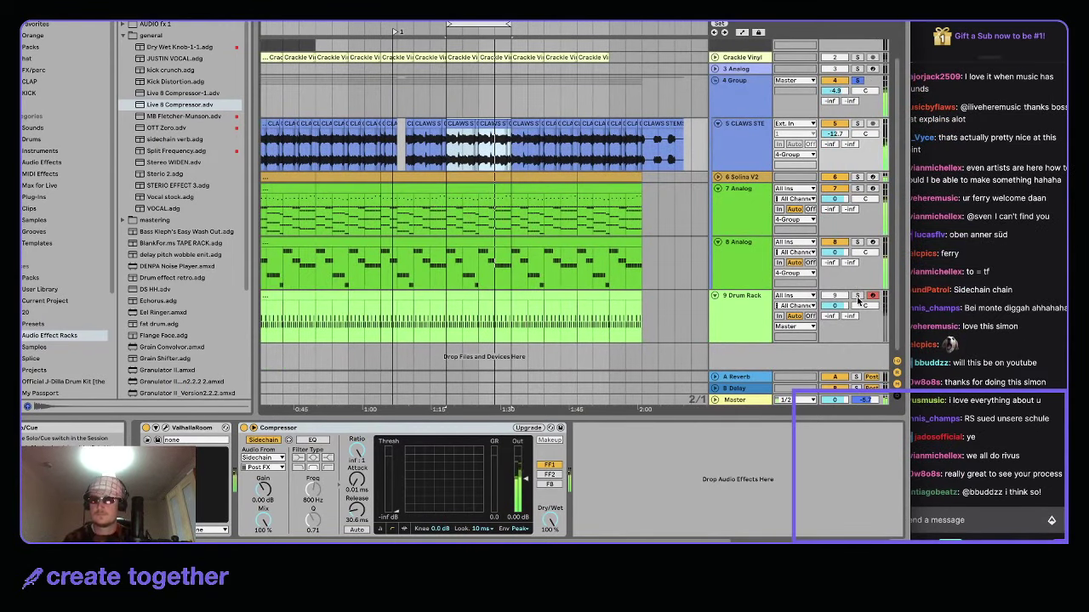
- Paste the kick pattern onto the Sidechain track across the loop from about 1:17 to 1:31
{"action": "scroll", "coordinate": [859, 299], "scroll_direction": "up", "scroll_amount": 1}
{"action": "left_click", "coordinate": [413, 50]}
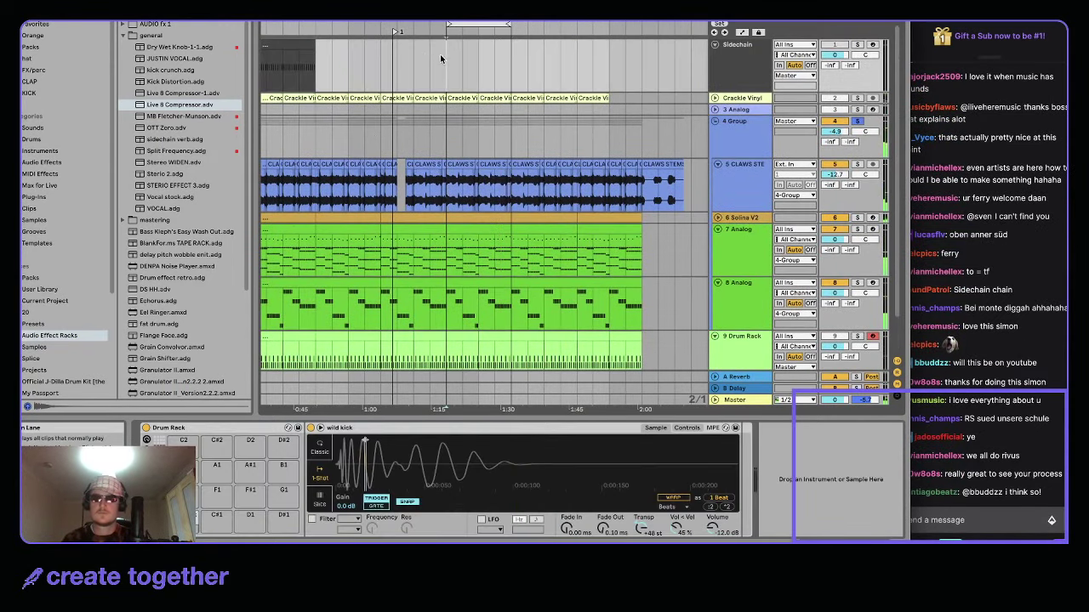
{"action": "key", "text": "super+v"}
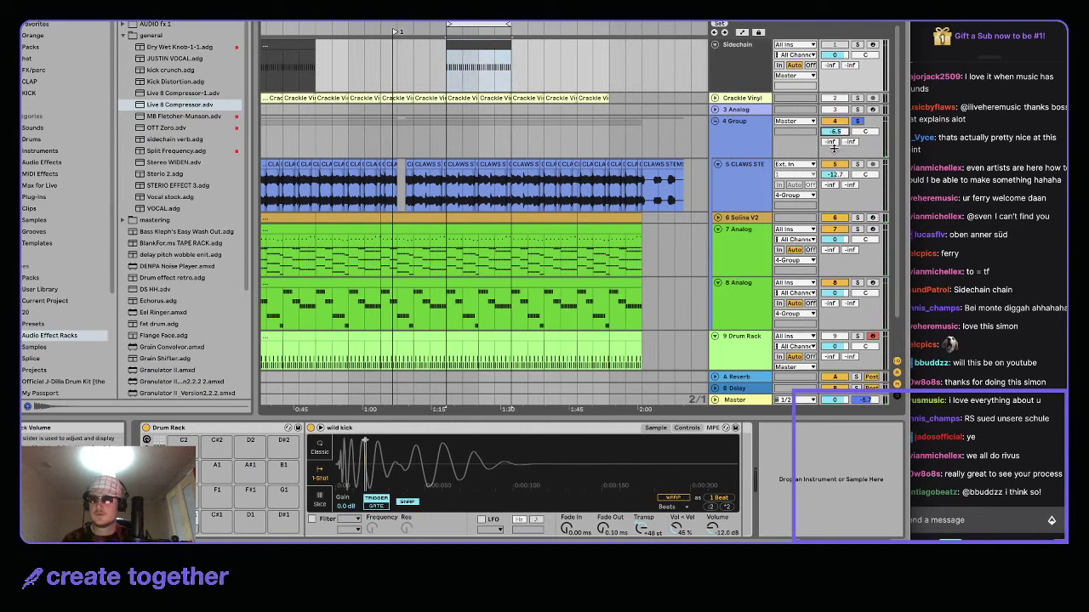
- Set the Q of the Drum Rack kick's EQ Eight boost to 0.36 and take the 4 Group out of solo
{"action": "left_click", "coordinate": [749, 357]}
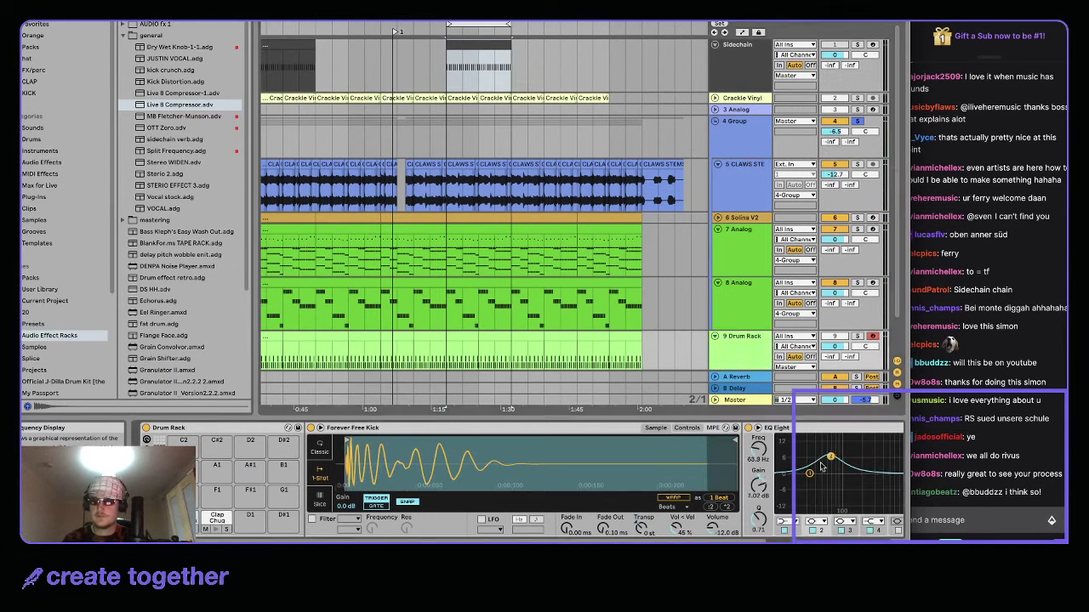
{"action": "left_click", "coordinate": [857, 121]}
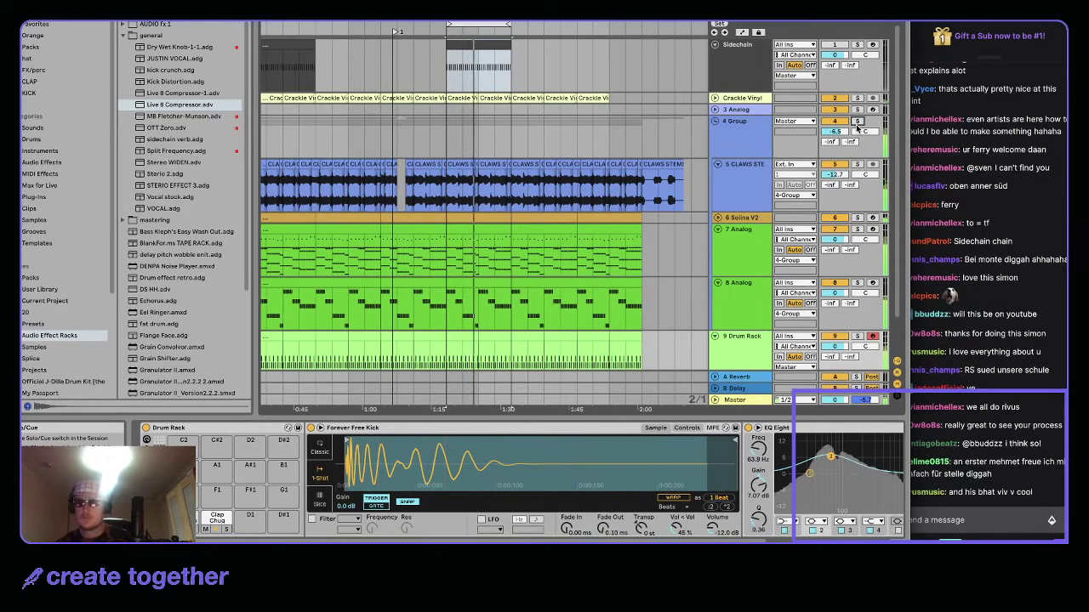
- Set the lead vocal compressor's release to 37.4 ms and the 7 Analog Auto Filter cutoff to 908 Hz
{"action": "left_click", "coordinate": [738, 183]}
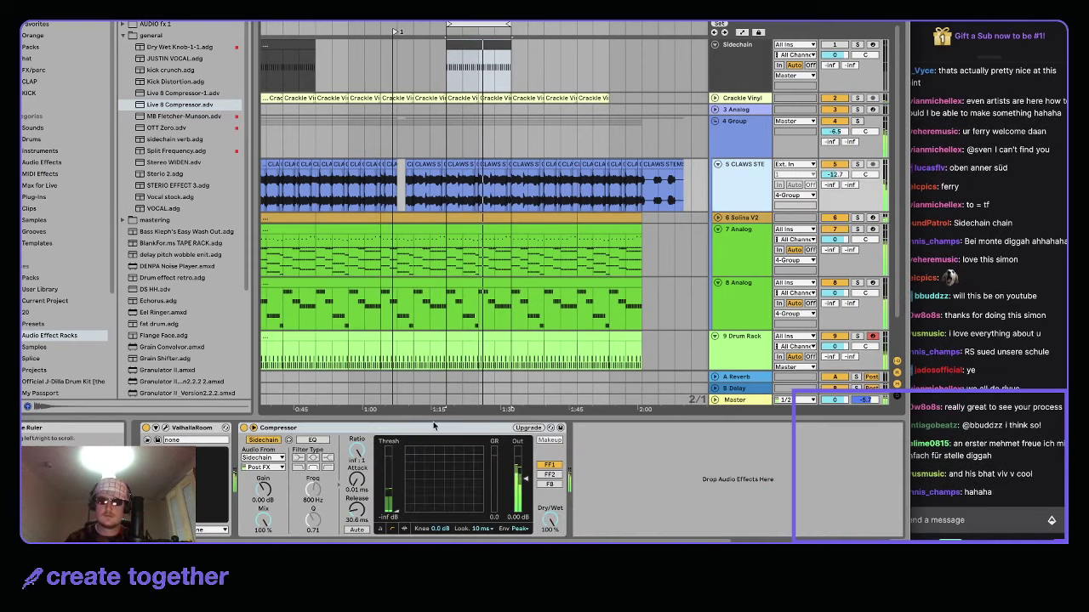
{"action": "left_click_drag", "start_coordinate": [356, 509], "coordinate": [359, 512]}
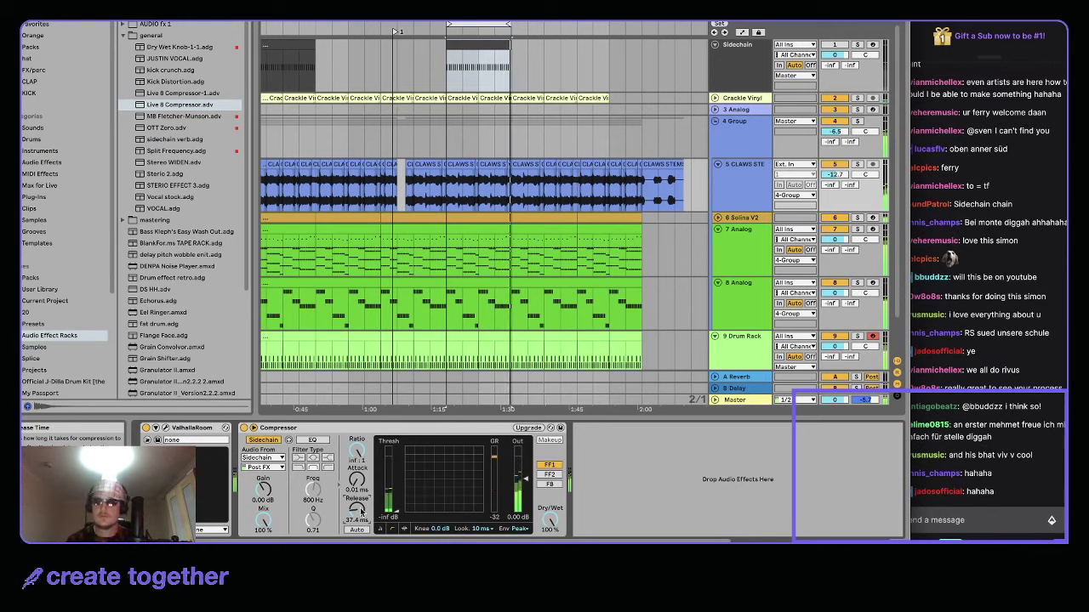
{"action": "left_click", "coordinate": [745, 260]}
{"action": "left_click_drag", "start_coordinate": [416, 469], "coordinate": [430, 468]}
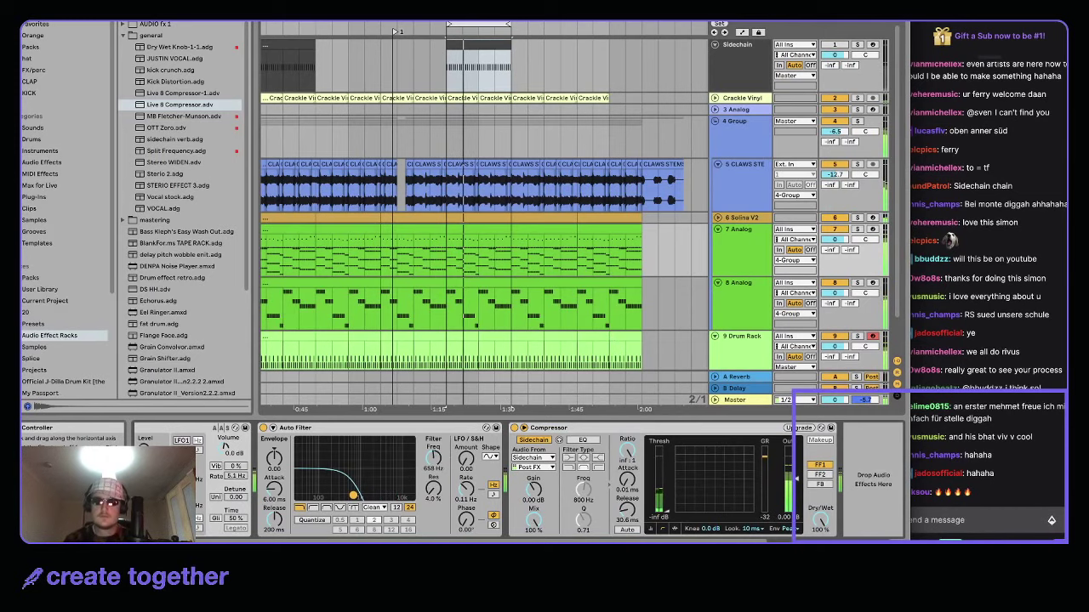
- Unfold the 6 Solina V2 track and set its volume to -6.1 dB
{"action": "left_click", "coordinate": [717, 218]}
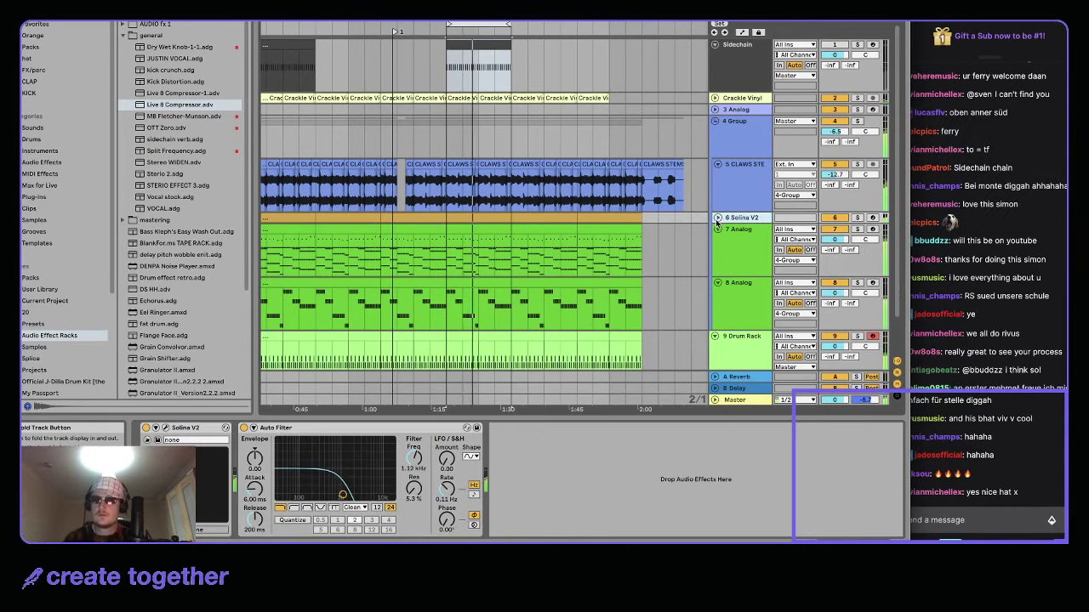
{"action": "left_click_drag", "start_coordinate": [829, 232], "coordinate": [835, 231]}
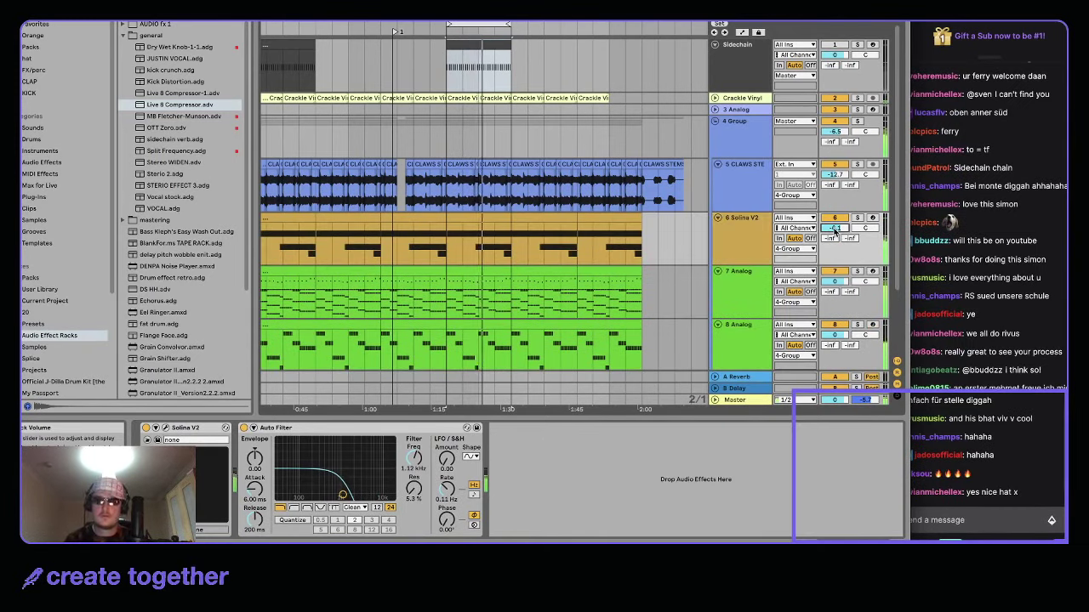
- Insert a new MIDI track below the 9 Drum Rack track
{"action": "scroll", "coordinate": [830, 235], "scroll_direction": "down", "scroll_amount": 3}
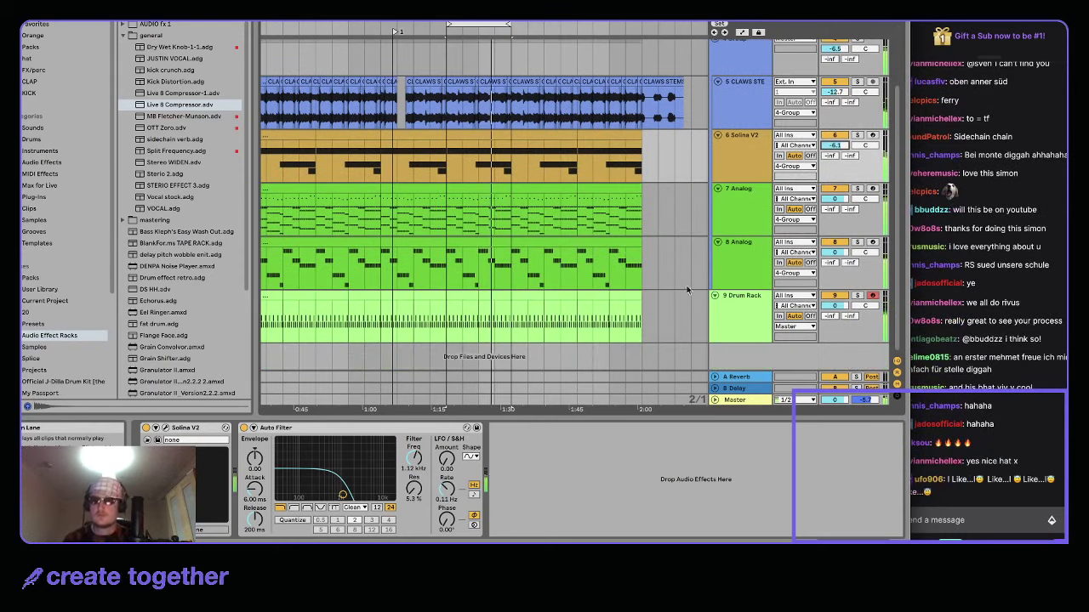
{"action": "left_click", "coordinate": [750, 309]}
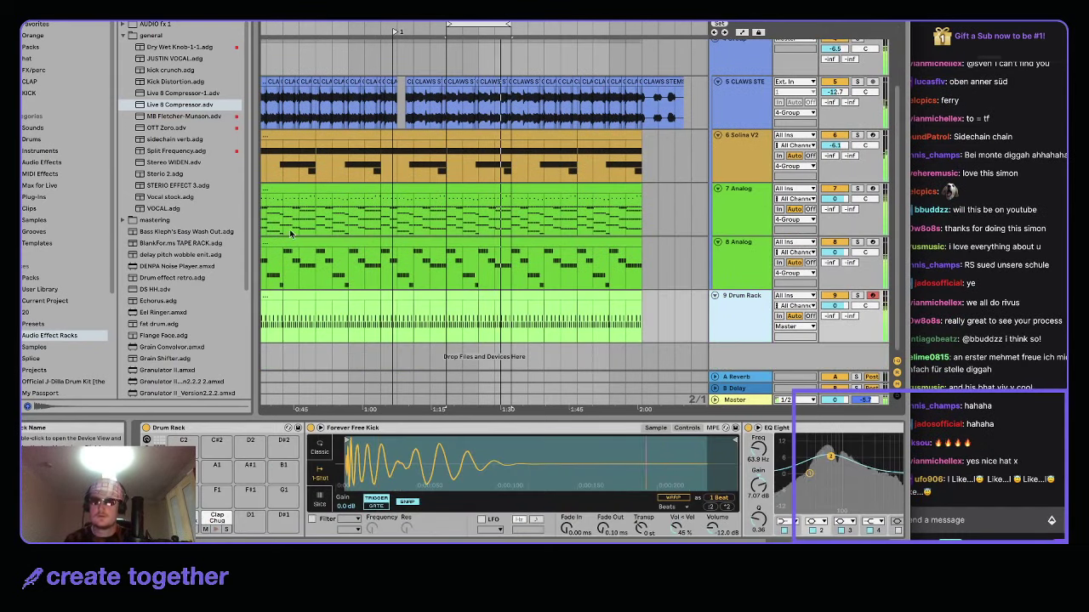
{"action": "left_click", "coordinate": [873, 202]}
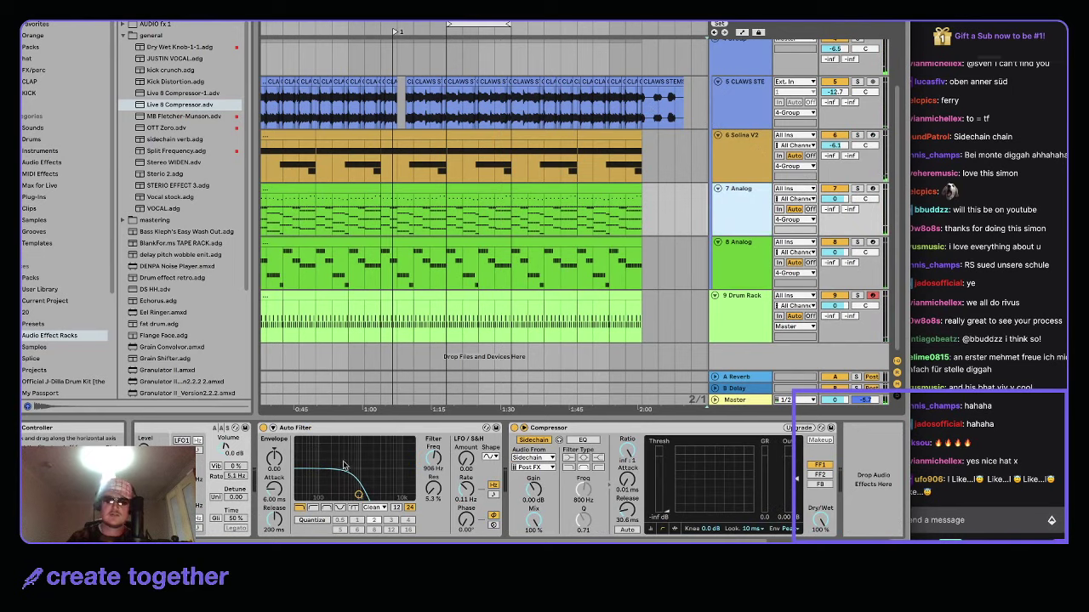
{"action": "left_click", "coordinate": [743, 324]}
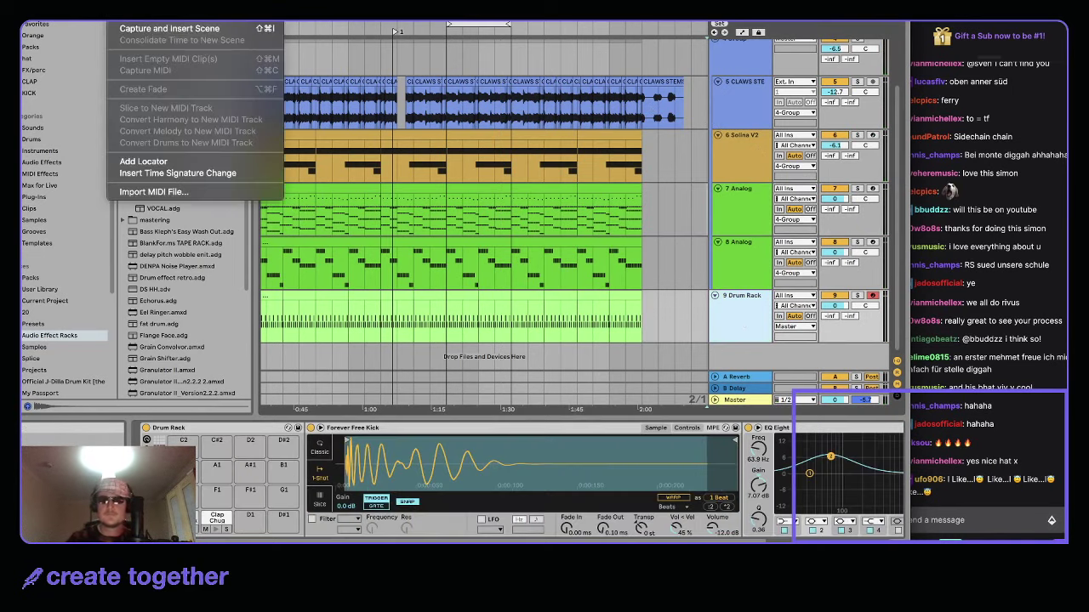
{"action": "key", "text": "super+shift+t"}
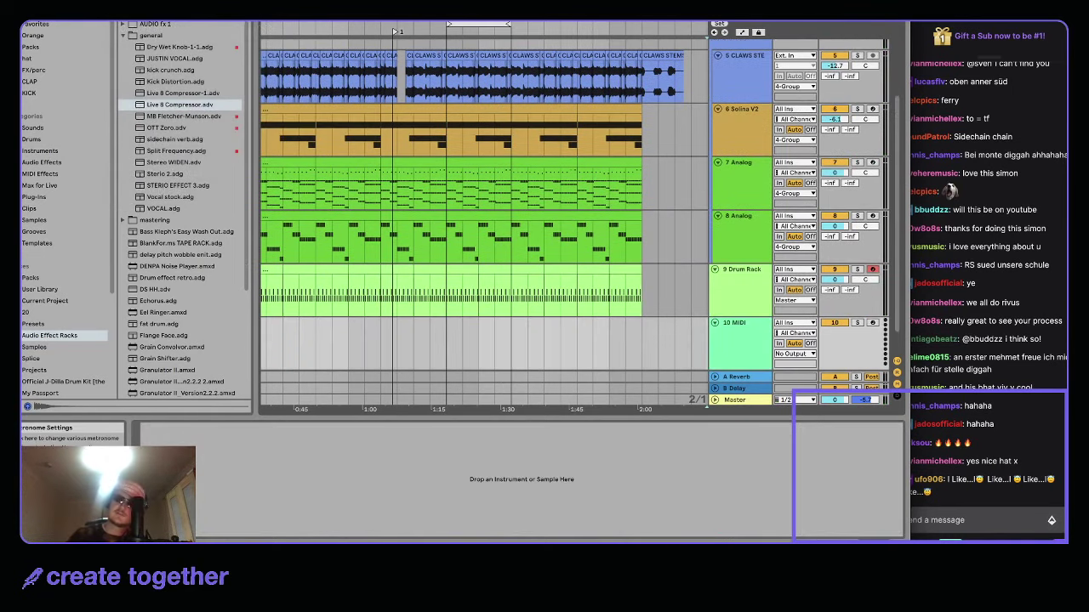
- Find the DS HH instrument among the Max for Live devices and load it onto the new MIDI track
{"action": "left_click", "coordinate": [39, 150]}
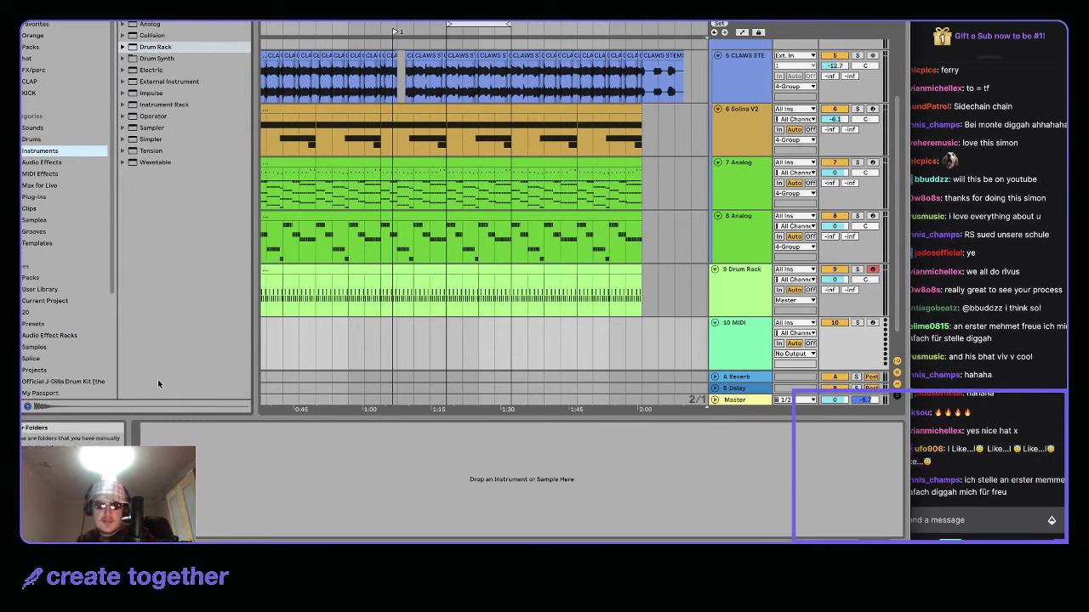
{"action": "left_click", "coordinate": [40, 173]}
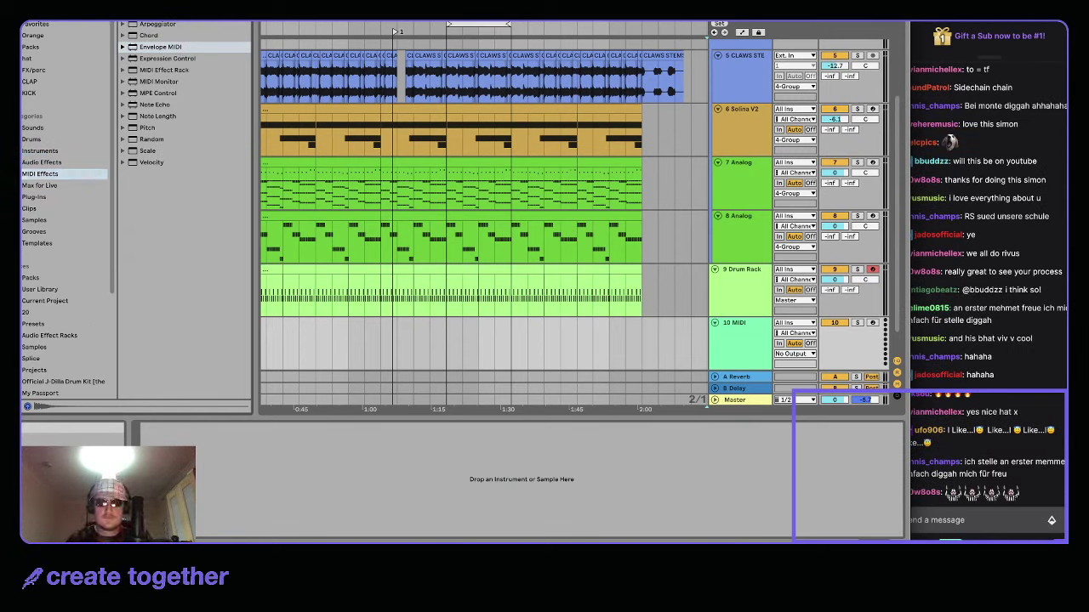
{"action": "key", "text": "super+f"}
{"action": "left_click", "coordinate": [53, 186]}
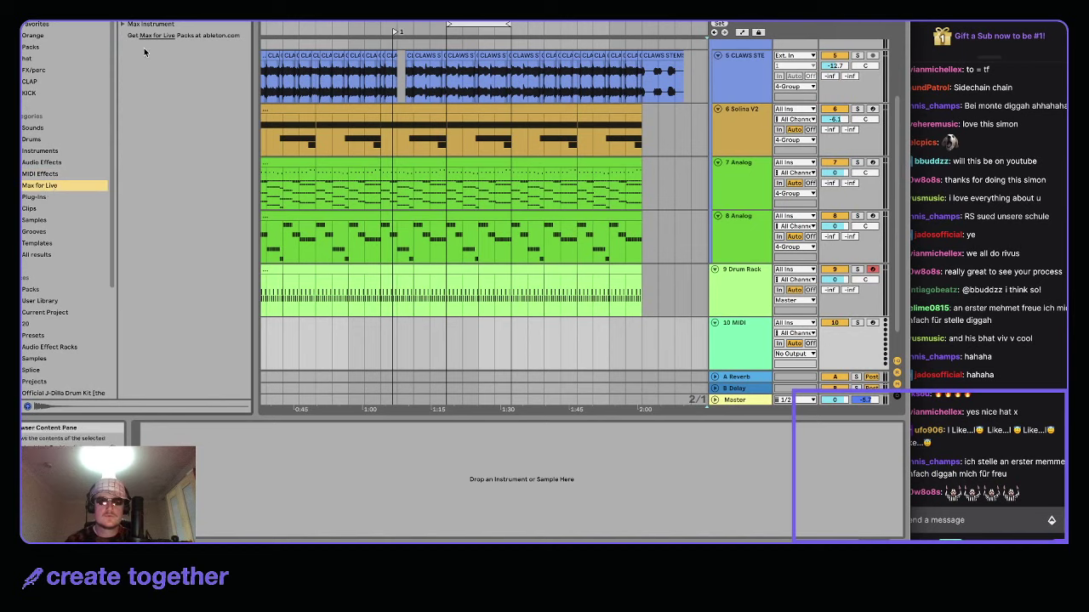
{"action": "left_click", "coordinate": [122, 26]}
{"action": "left_click", "coordinate": [152, 36]}
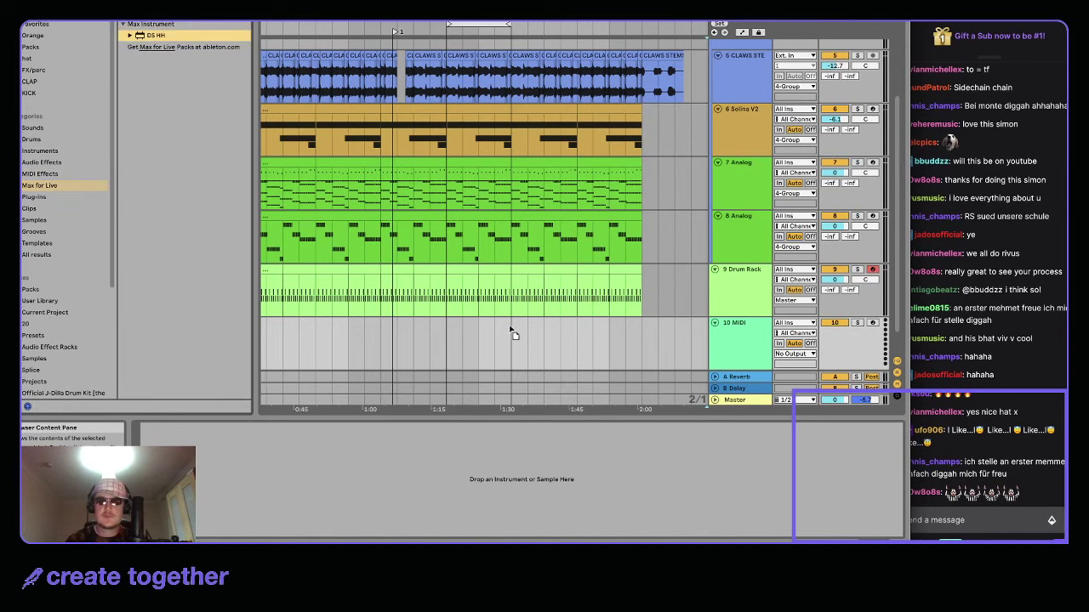
{"action": "left_click_drag", "start_coordinate": [512, 334], "coordinate": [510, 334]}
- Create an empty four-bar MIDI clip on the DS HH track at the loop start, about 1:17, and show its notes
{"action": "scroll", "coordinate": [440, 334], "scroll_direction": "up", "scroll_amount": 5}
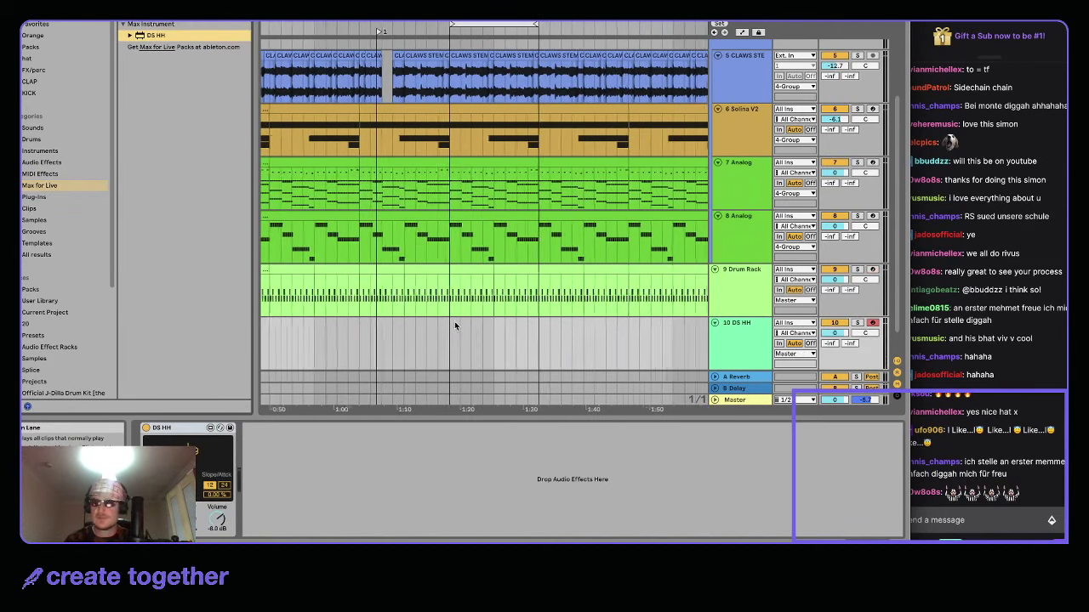
{"action": "left_click_drag", "start_coordinate": [450, 328], "coordinate": [562, 339]}
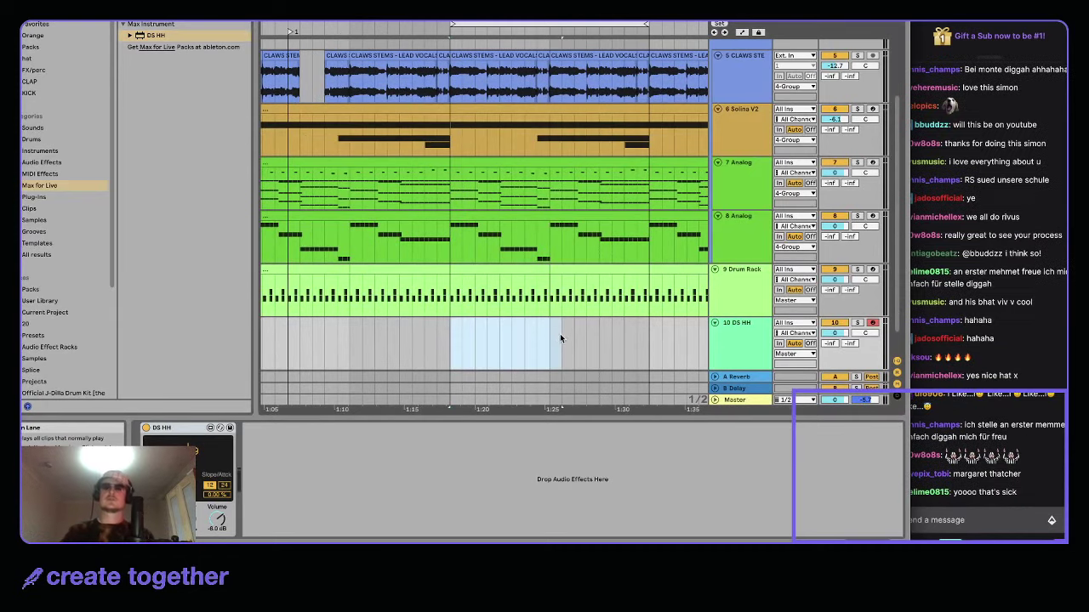
{"action": "key", "text": "super+shift+m"}
{"action": "key", "text": "shift+Tab"}
{"action": "key", "text": "shift+Tab"}
{"action": "key", "text": "shift+Tab"}
{"action": "key", "text": "shift+Tab"}
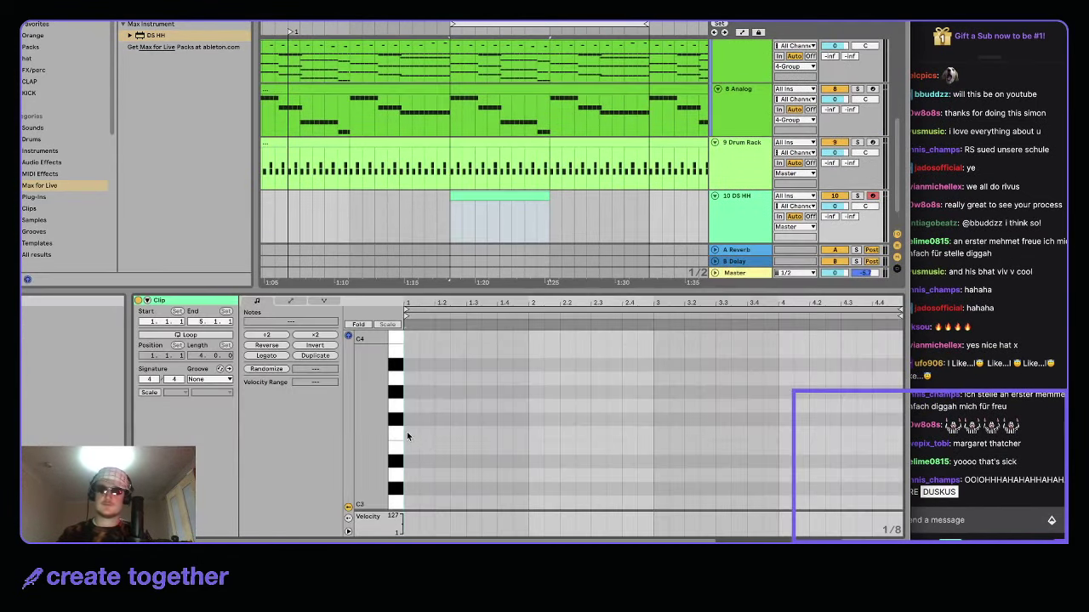
- Add two off-beat eighth-note A3 hi-hats at 1.1.3 and 1.2.3 of the DS HH clip
{"action": "double_click", "coordinate": [439, 378]}
{"action": "double_click", "coordinate": [473, 378]}
{"action": "left_click", "coordinate": [440, 379]}
{"action": "left_click_drag", "start_coordinate": [440, 379], "coordinate": [466, 385]}
- Repeat the first two beats of the off-beat hi-hat pattern until it fills all four bars
{"action": "scroll", "coordinate": [489, 238], "scroll_direction": "up", "scroll_amount": 3}
{"action": "left_click_drag", "start_coordinate": [404, 217], "coordinate": [437, 200]}
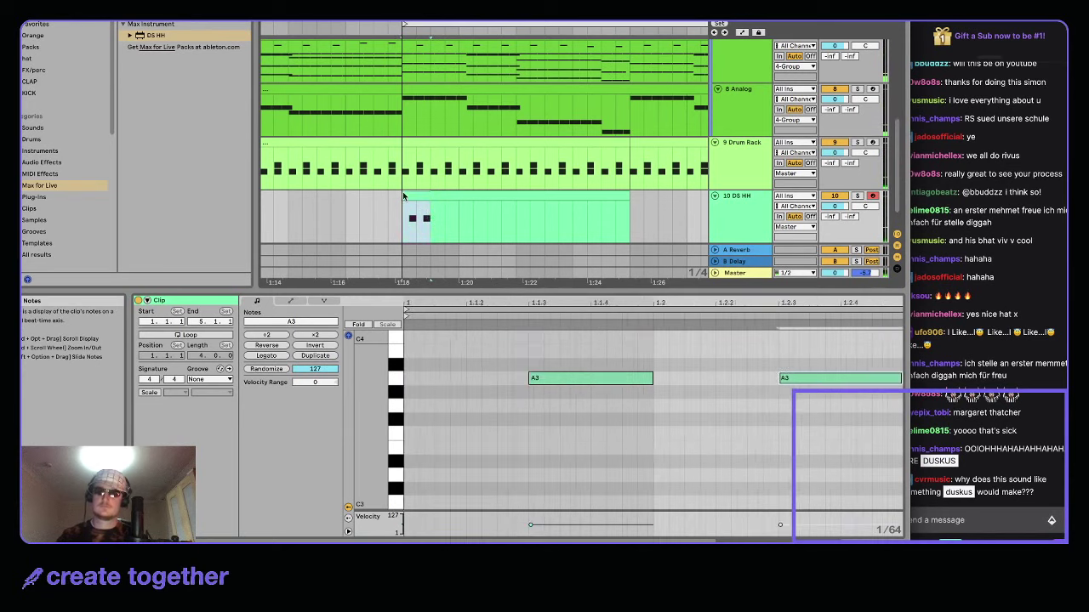
{"action": "key", "text": "ctrl+d"}
{"action": "key", "text": "ctrl+d"}
{"action": "key", "text": "ctrl+d"}
{"action": "left_click", "coordinate": [412, 195]}
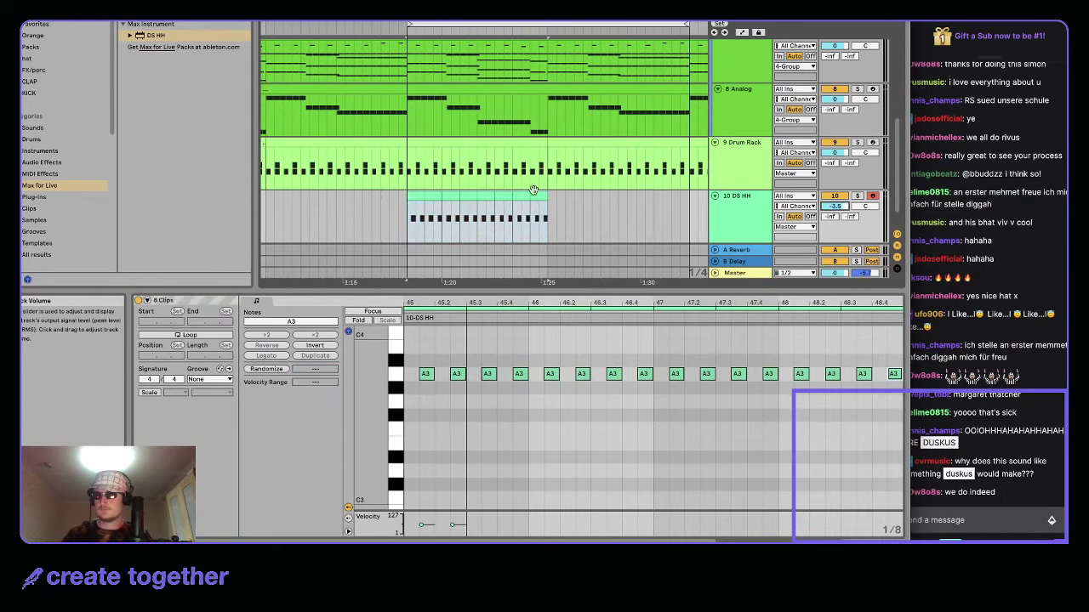
- Duplicate the four bars of hi-hats over the rest of the loop and set the DS HH track volume to -6.6 dB
{"action": "scroll", "coordinate": [560, 192], "scroll_direction": "down", "scroll_amount": 3}
{"action": "left_click_drag", "start_coordinate": [541, 195], "coordinate": [472, 196]}
{"action": "key", "text": "super+d"}
{"action": "left_click_drag", "start_coordinate": [835, 207], "coordinate": [836, 213]}
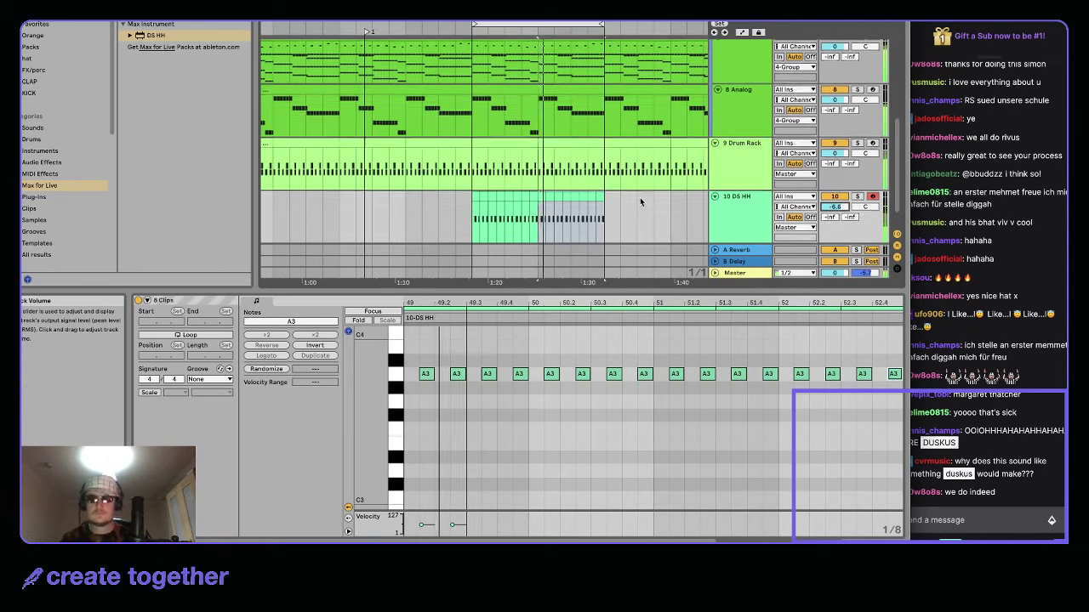
{"action": "scroll", "coordinate": [640, 196], "scroll_direction": "up", "scroll_amount": 3}
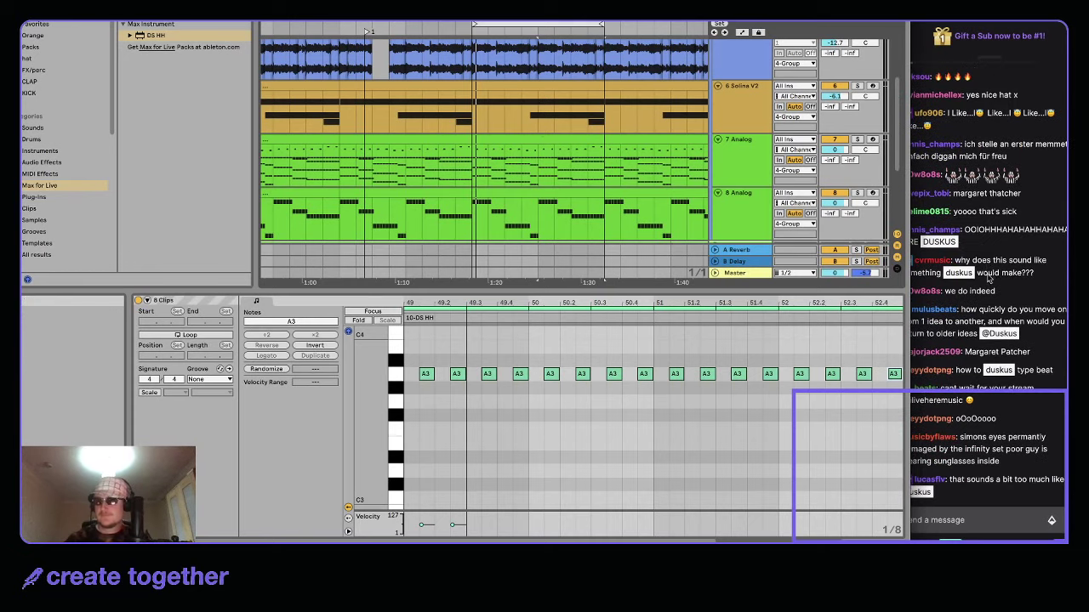
{"action": "left_click", "coordinate": [990, 267]}
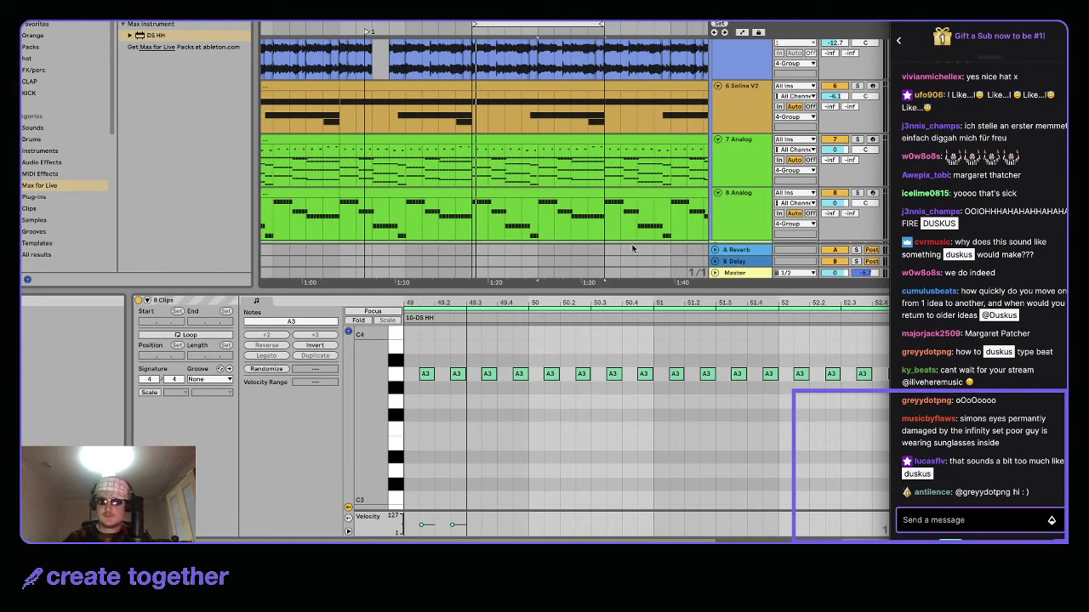
{"action": "scroll", "coordinate": [604, 219], "scroll_direction": "down", "scroll_amount": 3}
{"action": "scroll", "coordinate": [438, 198], "scroll_direction": "up", "scroll_amount": 1}
{"action": "scroll", "coordinate": [481, 210], "scroll_direction": "down", "scroll_amount": 2}
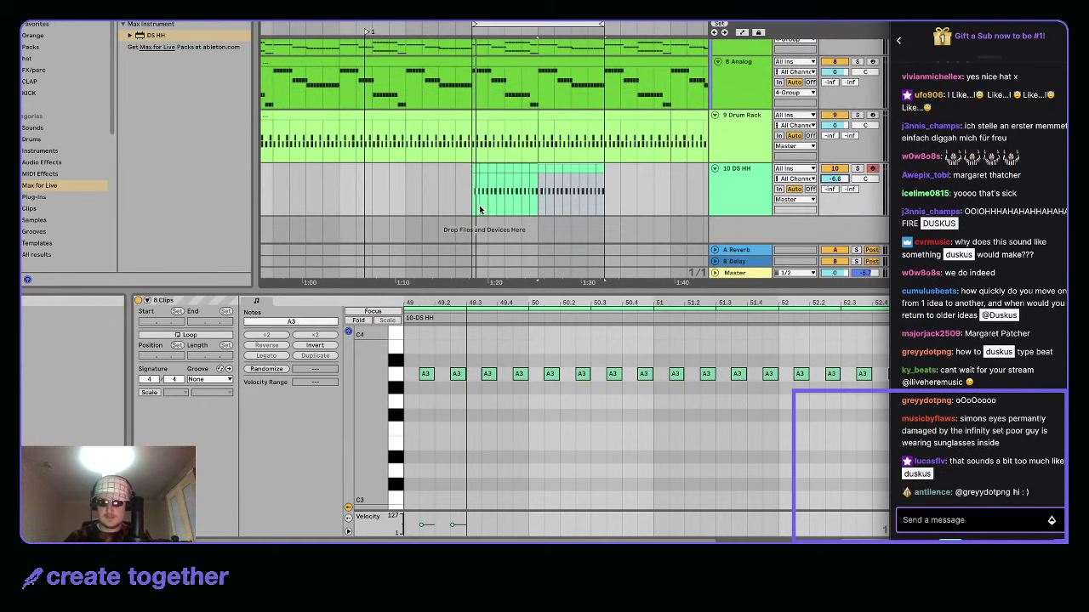
{"action": "left_click", "coordinate": [478, 191]}
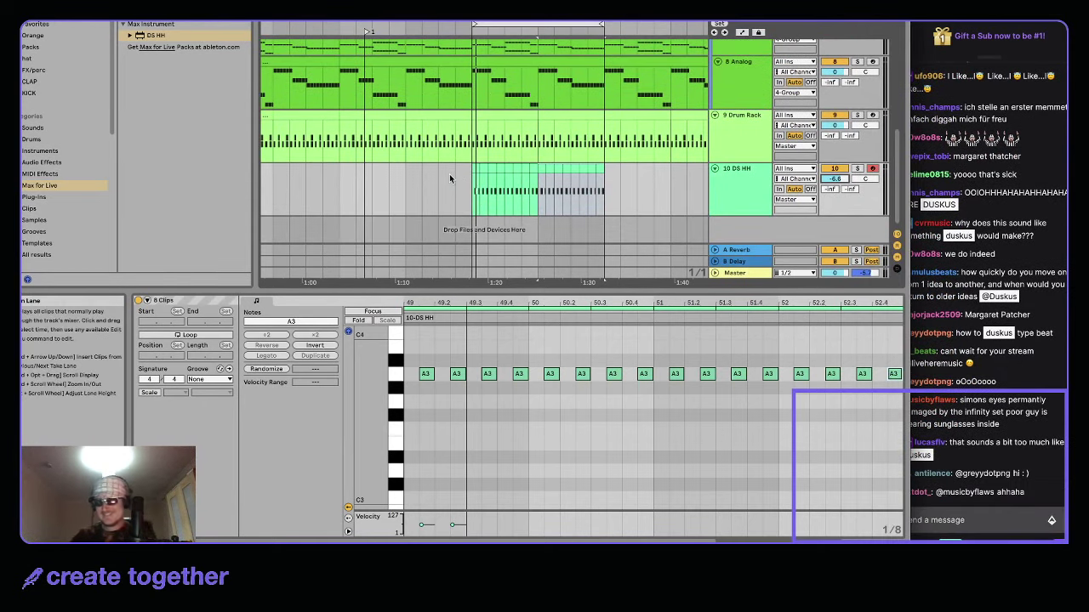
- Play the loop and raise the Solina V2 track volume to -4.6 dB, then show the notes of its clip in the loop
{"action": "left_click", "coordinate": [1014, 243]}
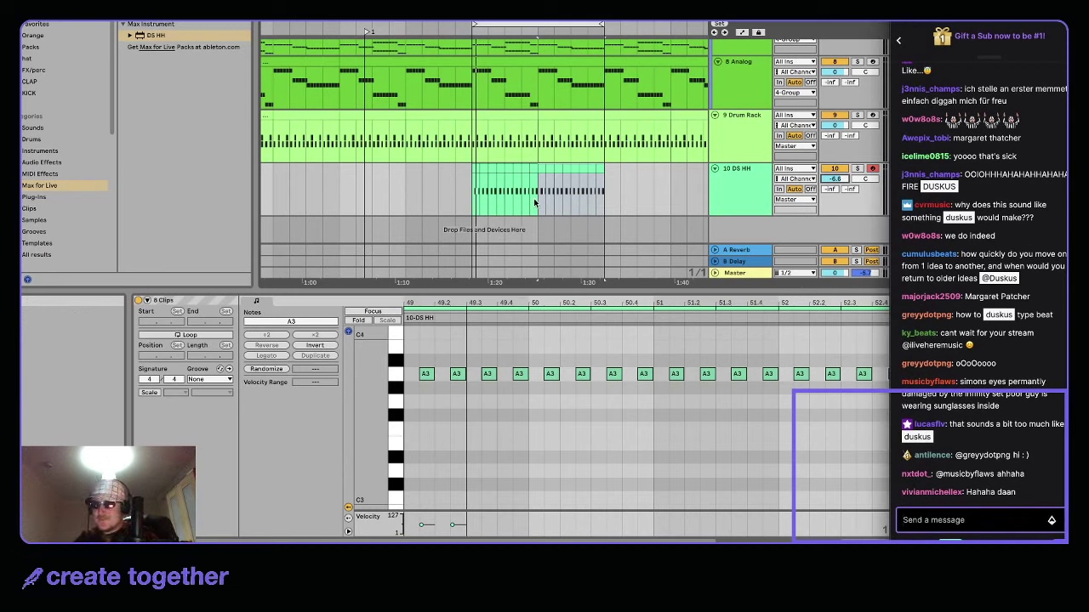
{"action": "scroll", "coordinate": [536, 203], "scroll_direction": "up", "scroll_amount": 5}
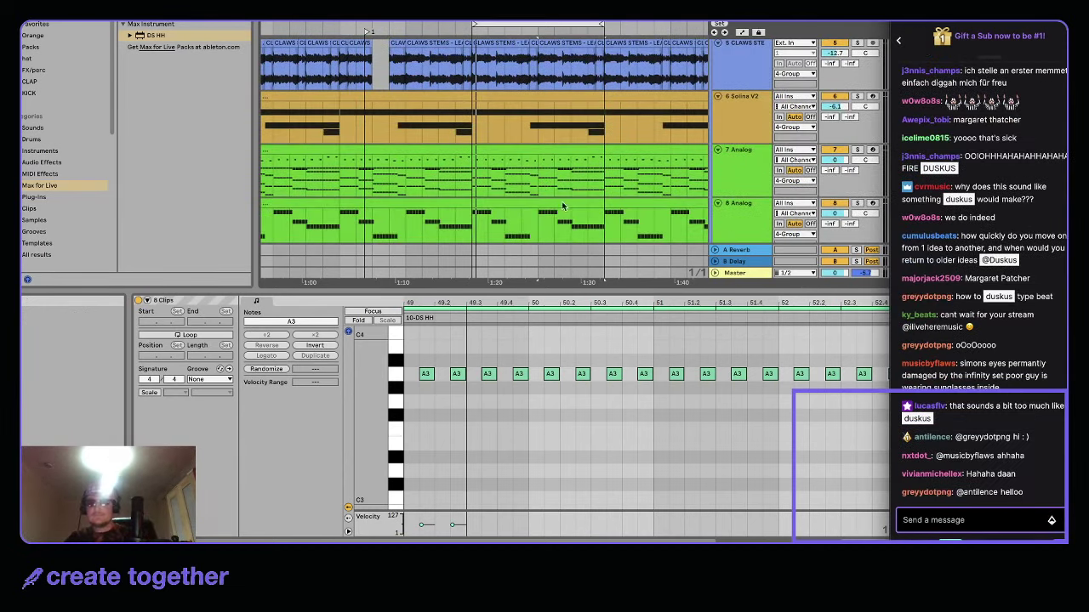
{"action": "left_click", "coordinate": [761, 90]}
{"action": "key", "text": "space"}
{"action": "left_click_drag", "start_coordinate": [834, 106], "coordinate": [834, 96]}
{"action": "scroll", "coordinate": [497, 97], "scroll_direction": "down", "scroll_amount": 3}
{"action": "left_click", "coordinate": [498, 99]}
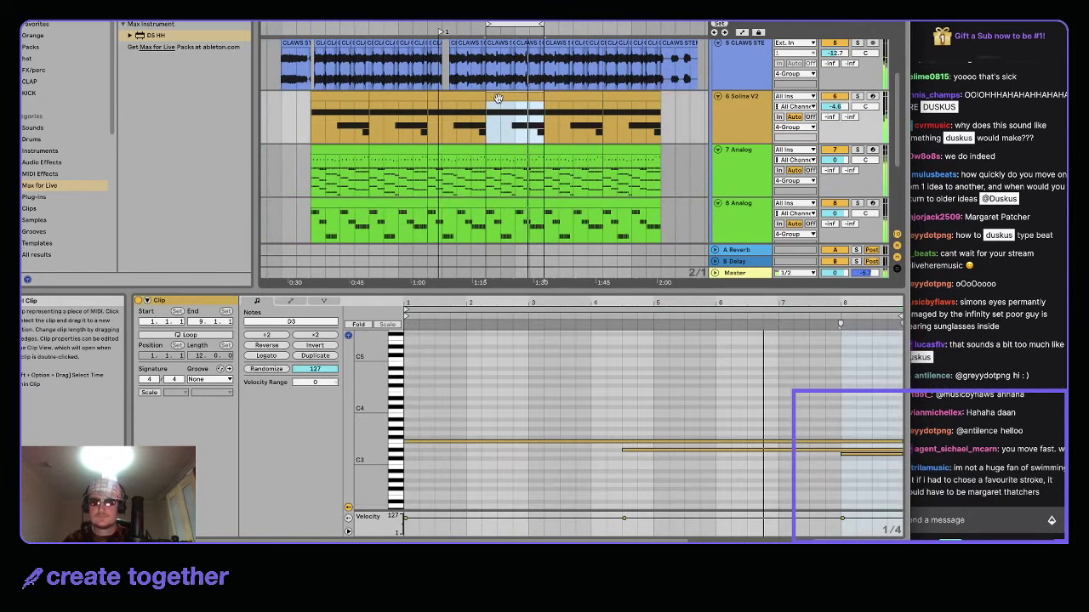
{"action": "key", "text": "plus"}
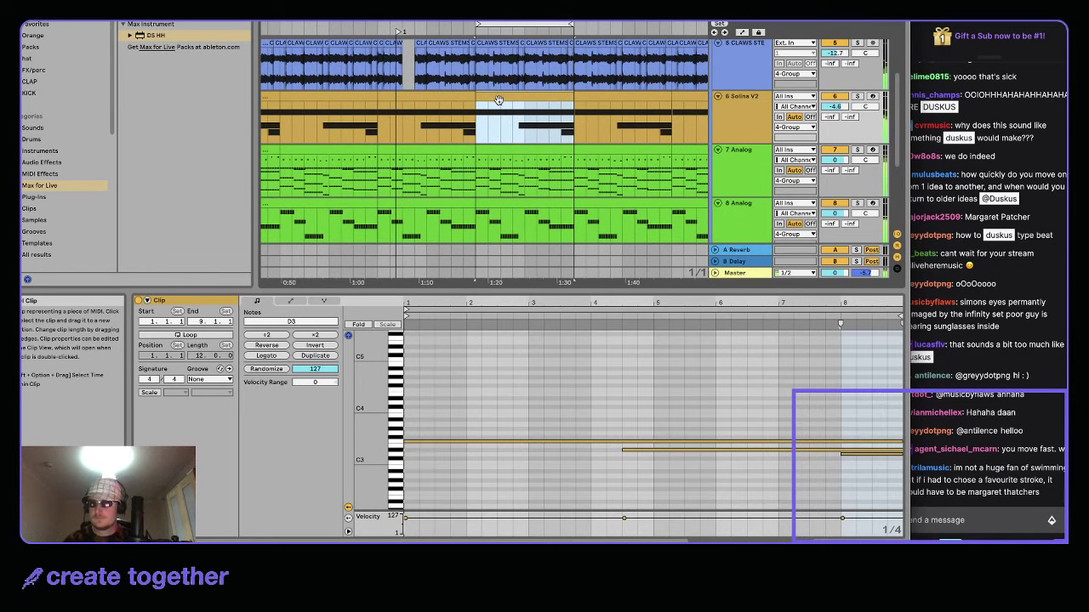
- Set the Drum Rack track volume to 2.5 dB and show the devices of the 7 Analog track
{"action": "scroll", "coordinate": [596, 153], "scroll_direction": "down", "scroll_amount": 3}
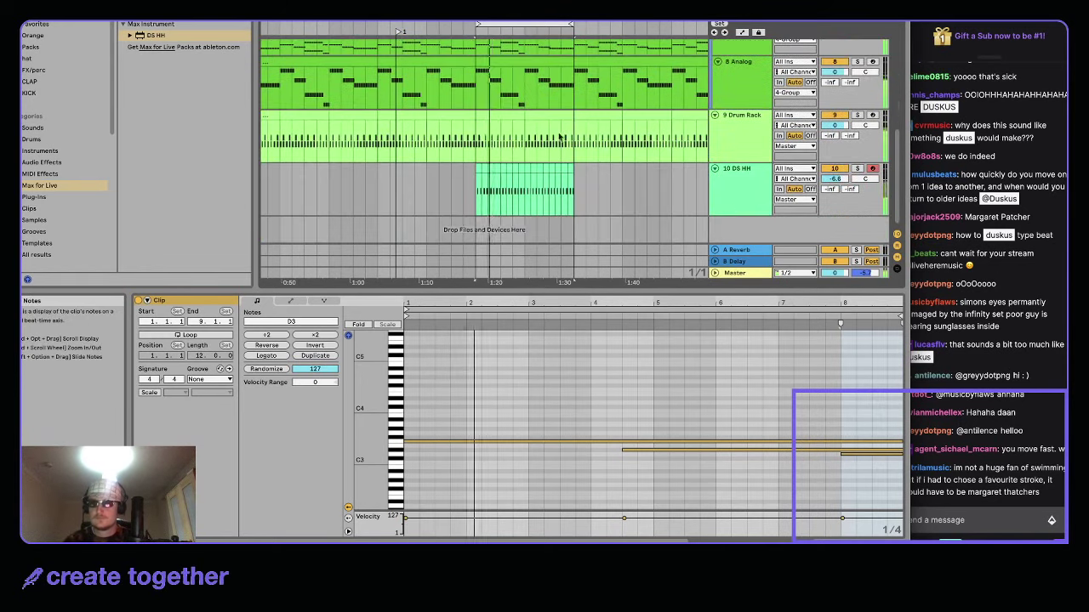
{"action": "left_click", "coordinate": [727, 197]}
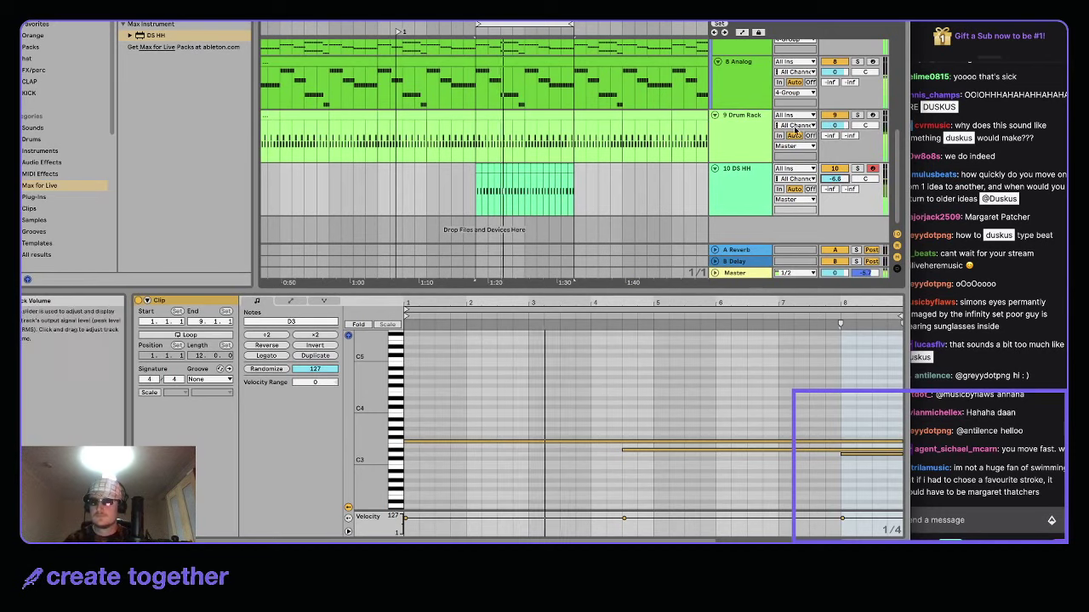
{"action": "left_click", "coordinate": [754, 144]}
{"action": "double_click", "coordinate": [754, 143]}
{"action": "scroll", "coordinate": [766, 281], "scroll_direction": "up", "scroll_amount": 3}
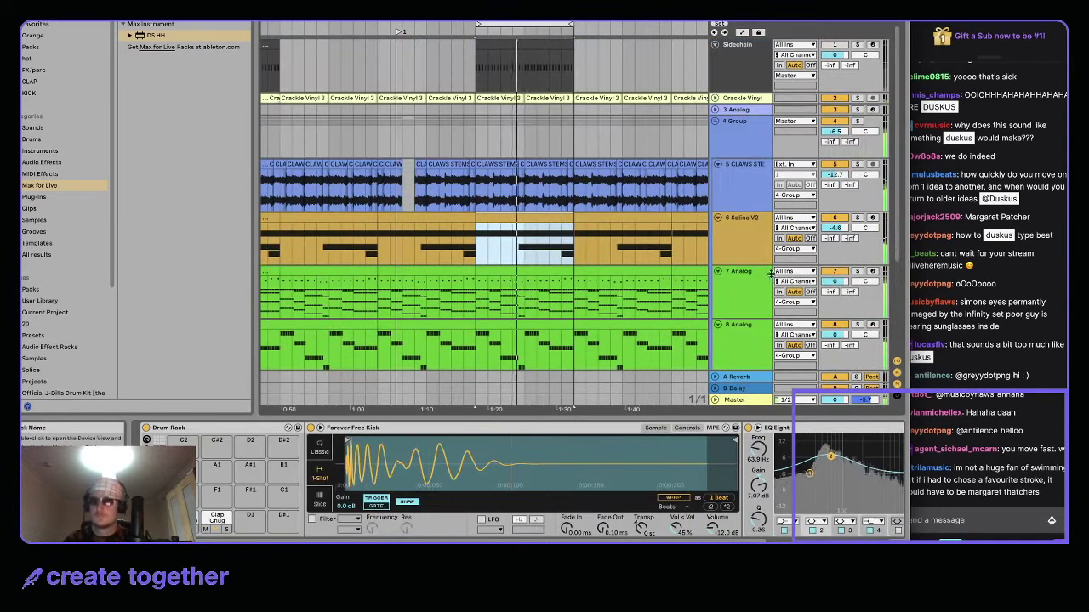
{"action": "scroll", "coordinate": [814, 284], "scroll_direction": "down", "scroll_amount": 3}
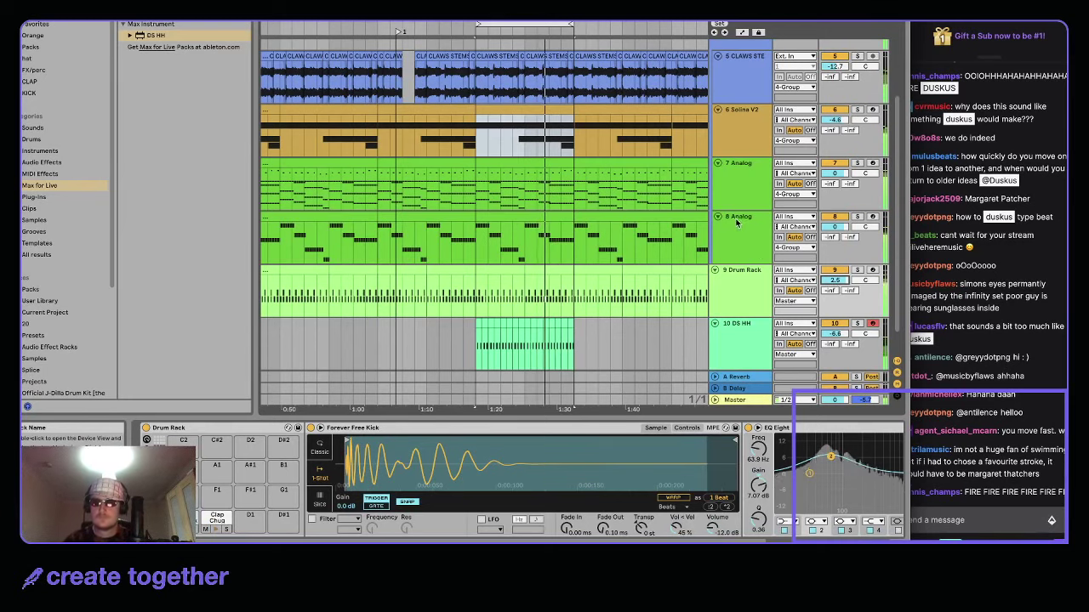
{"action": "left_click", "coordinate": [801, 177]}
{"action": "scroll", "coordinate": [525, 175], "scroll_direction": "up", "scroll_amount": 3}
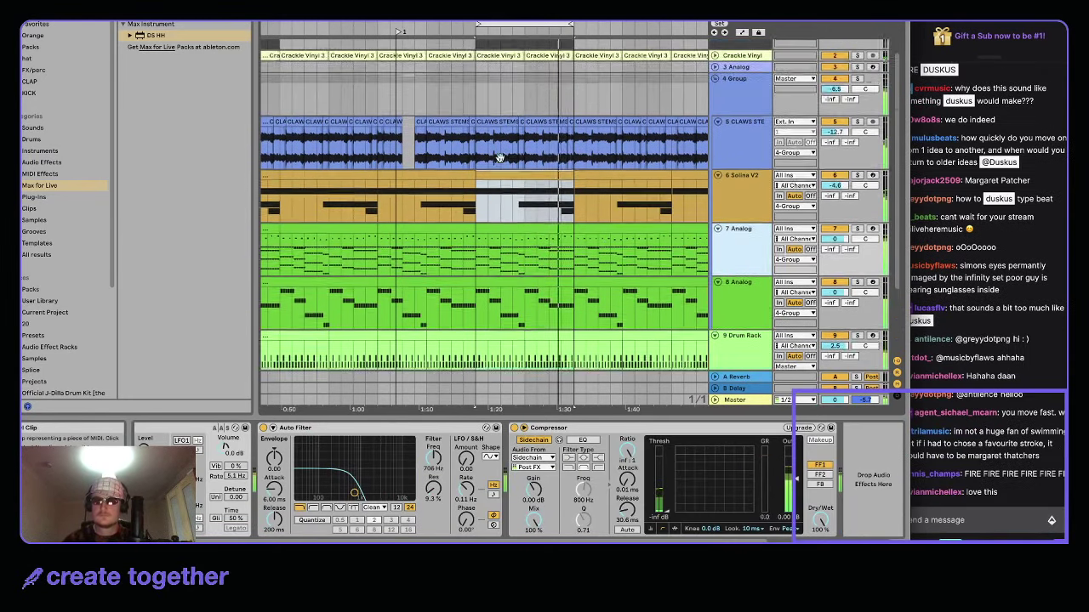
- Duplicate the Sidechain and DS HH clips twice past the loop's end and extend the loop to about 1:57
{"action": "scroll", "coordinate": [526, 175], "scroll_direction": "down", "scroll_amount": 3}
{"action": "left_click", "coordinate": [481, 306]}
{"action": "scroll", "coordinate": [481, 306], "scroll_direction": "up", "scroll_amount": 3}
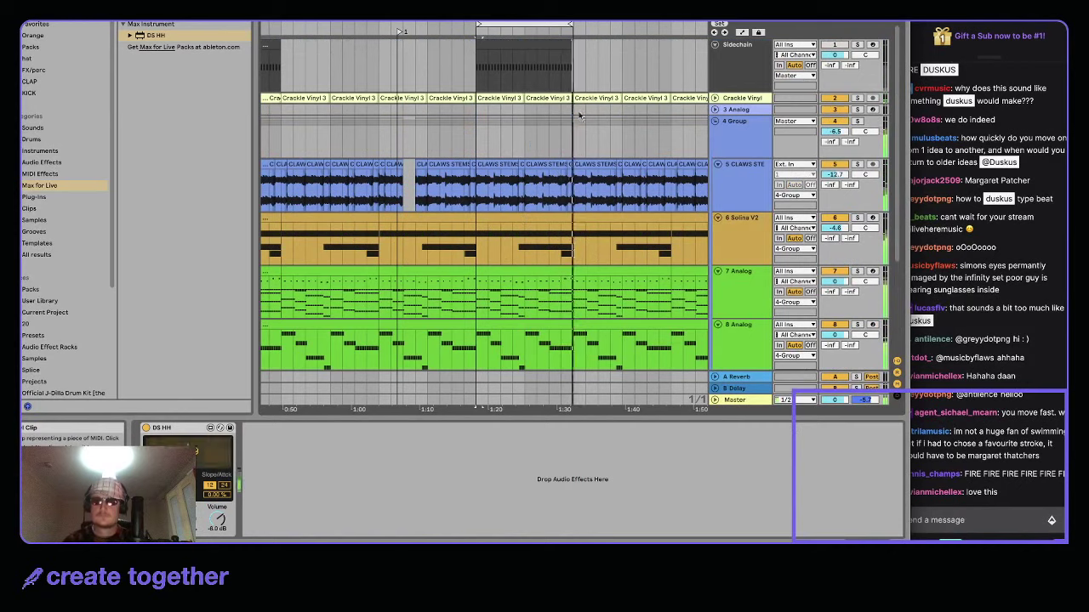
{"action": "left_click", "coordinate": [556, 25]}
{"action": "scroll", "coordinate": [557, 26], "scroll_direction": "down", "scroll_amount": 3}
{"action": "key", "text": "super+d"}
{"action": "key", "text": "super+d"}
{"action": "left_click_drag", "start_coordinate": [569, 24], "coordinate": [684, 25]}
- Listen through the extended drop and inspect the 7 Analog clips and their device chain
{"action": "scroll", "coordinate": [616, 206], "scroll_direction": "up", "scroll_amount": 3}
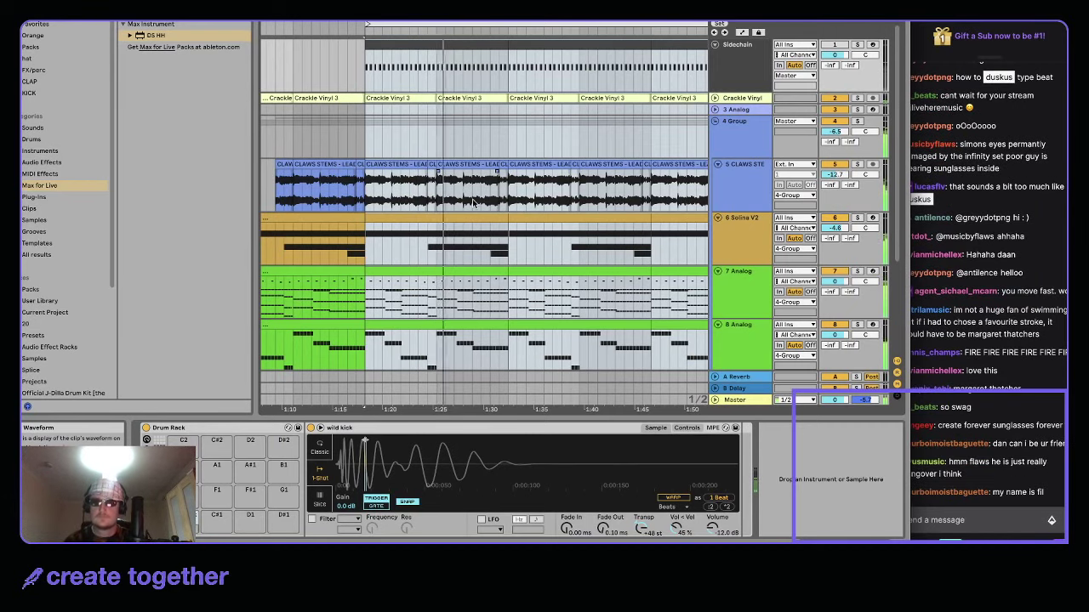
{"action": "scroll", "coordinate": [473, 201], "scroll_direction": "down", "scroll_amount": 1}
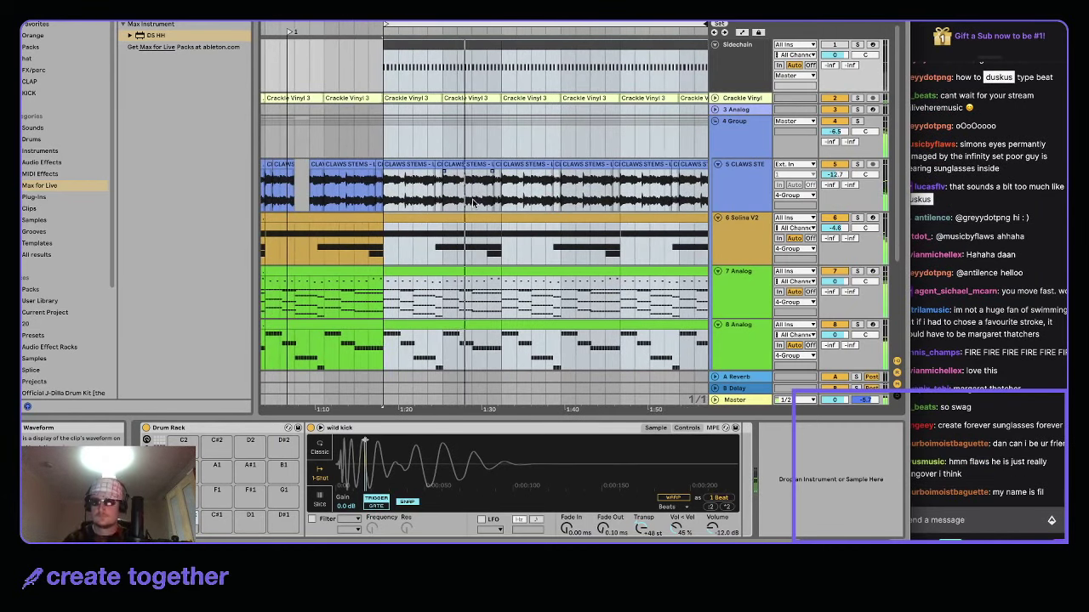
{"action": "scroll", "coordinate": [473, 201], "scroll_direction": "down", "scroll_amount": 3}
{"action": "scroll", "coordinate": [473, 202], "scroll_direction": "right", "scroll_amount": 2}
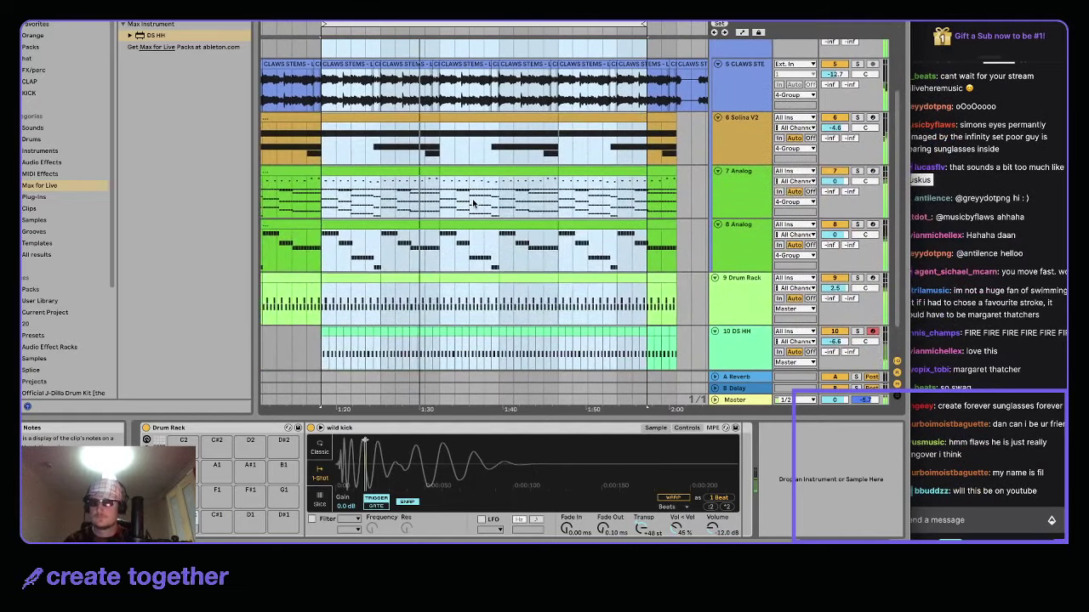
{"action": "left_click_drag", "start_coordinate": [462, 179], "coordinate": [603, 176]}
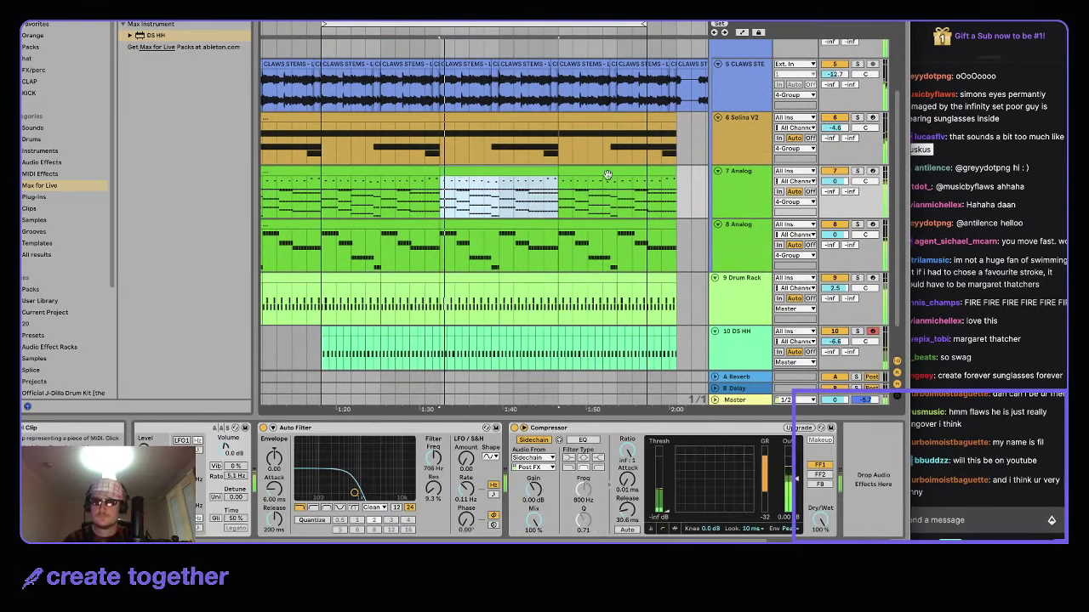
{"action": "left_click", "coordinate": [748, 189]}
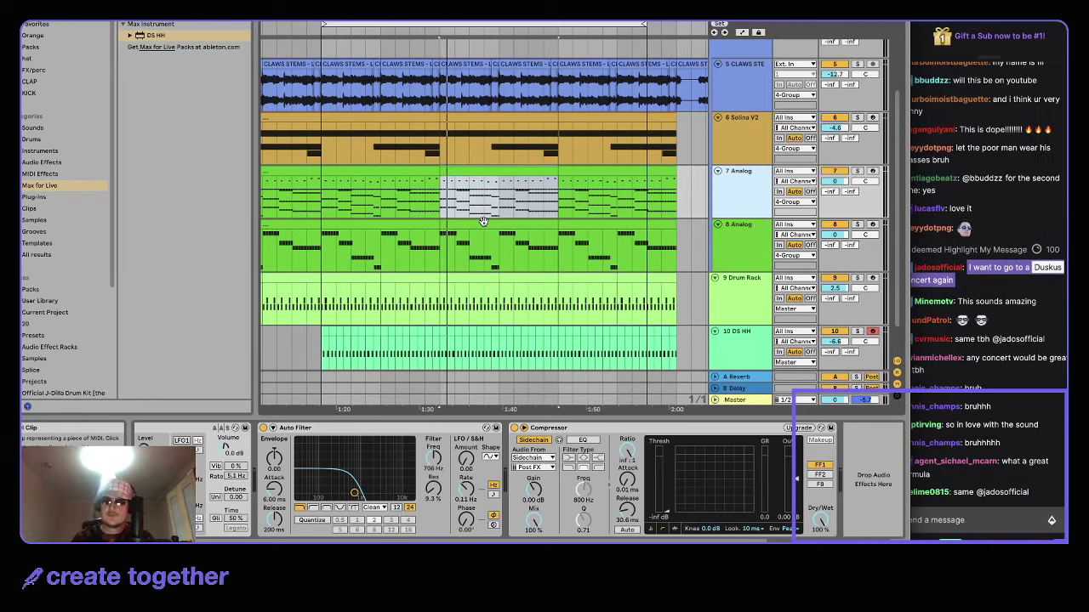
{"action": "left_click", "coordinate": [358, 174]}
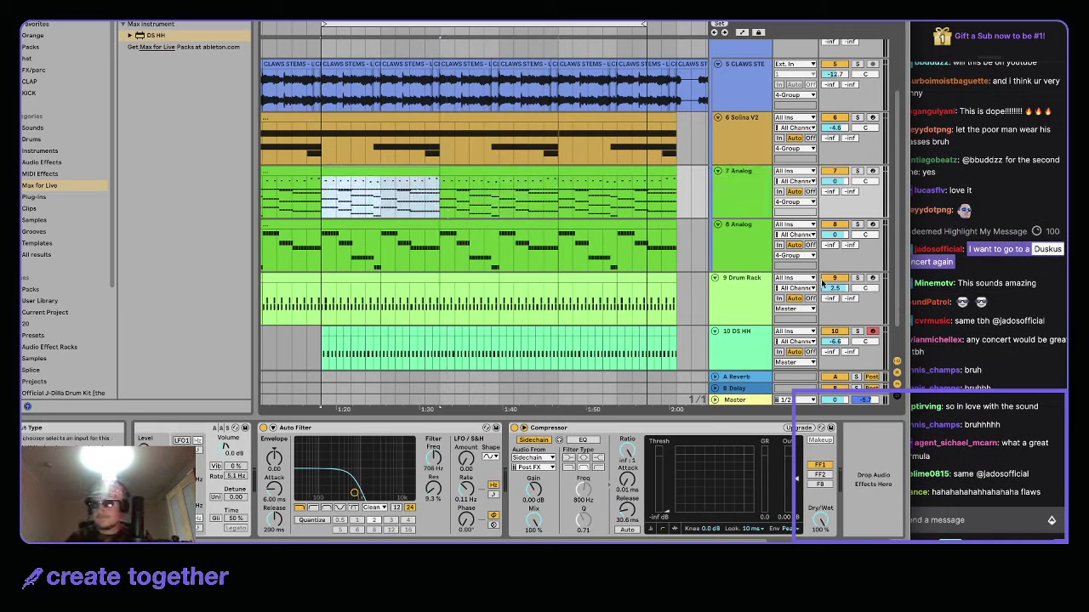
- Solo the CLAWS STEMS lead vocal track and add MAutoPitch from the favourites to it
{"action": "left_click", "coordinate": [353, 64]}
{"action": "left_click", "coordinate": [766, 82]}
{"action": "key", "text": "s"}
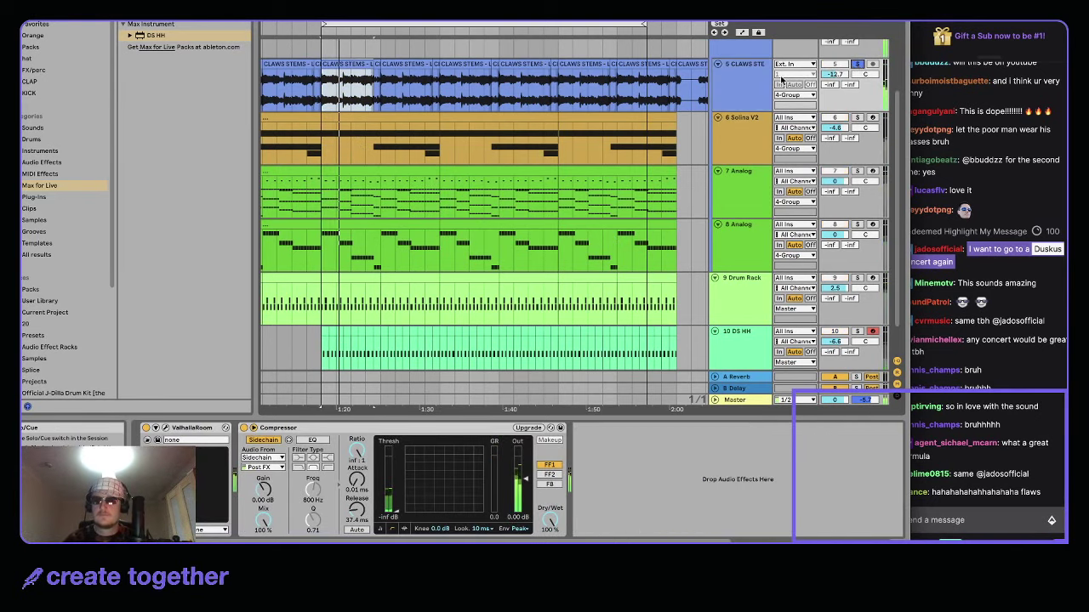
{"action": "key", "text": "super+f"}
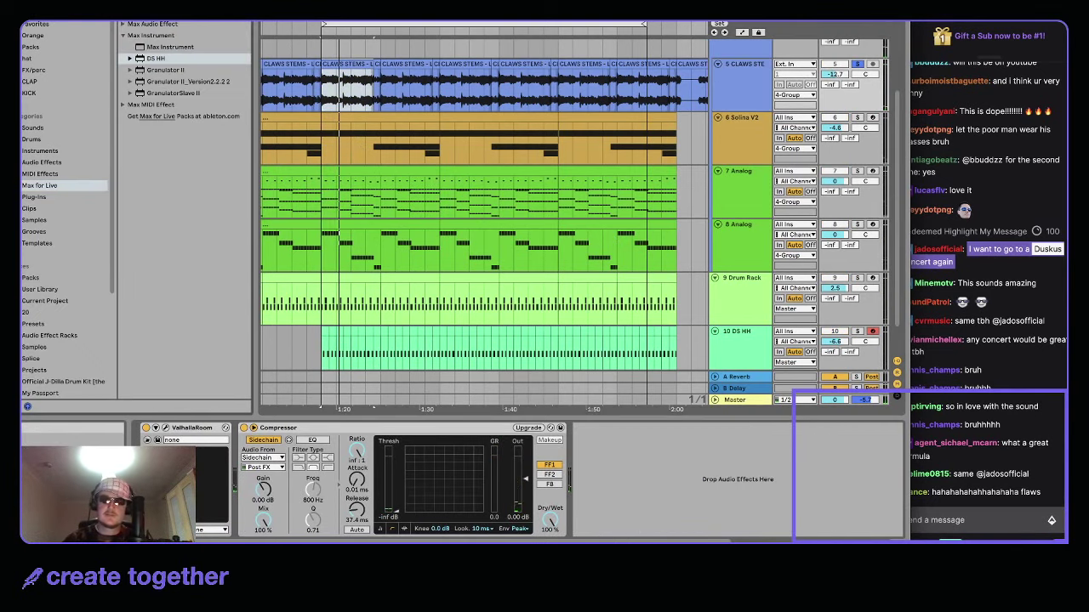
{"action": "left_click", "coordinate": [47, 24]}
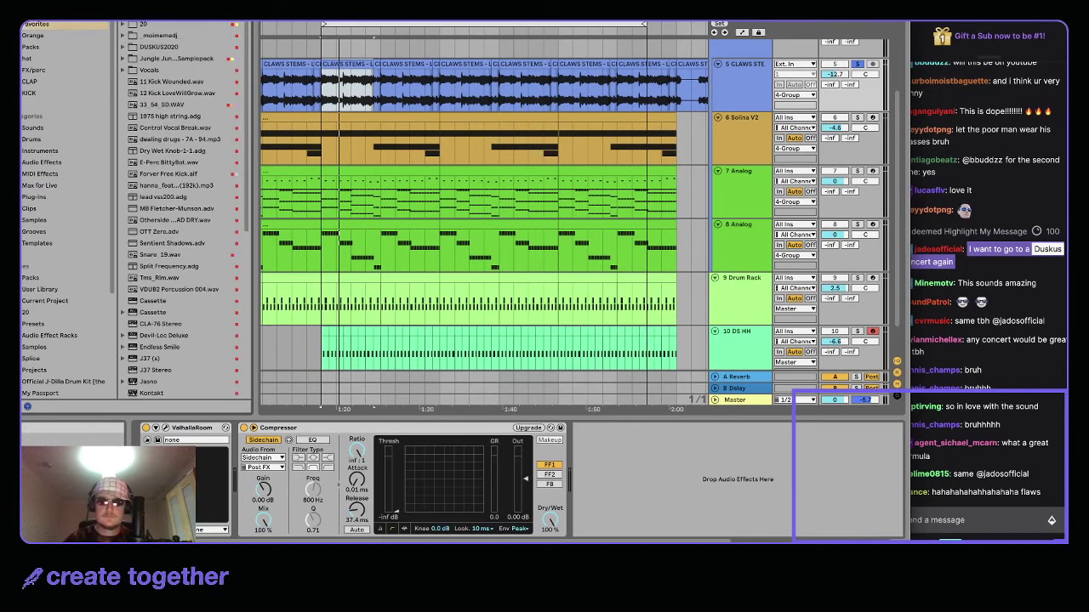
{"action": "type", "text": "ma"}
{"action": "double_click", "coordinate": [155, 25]}
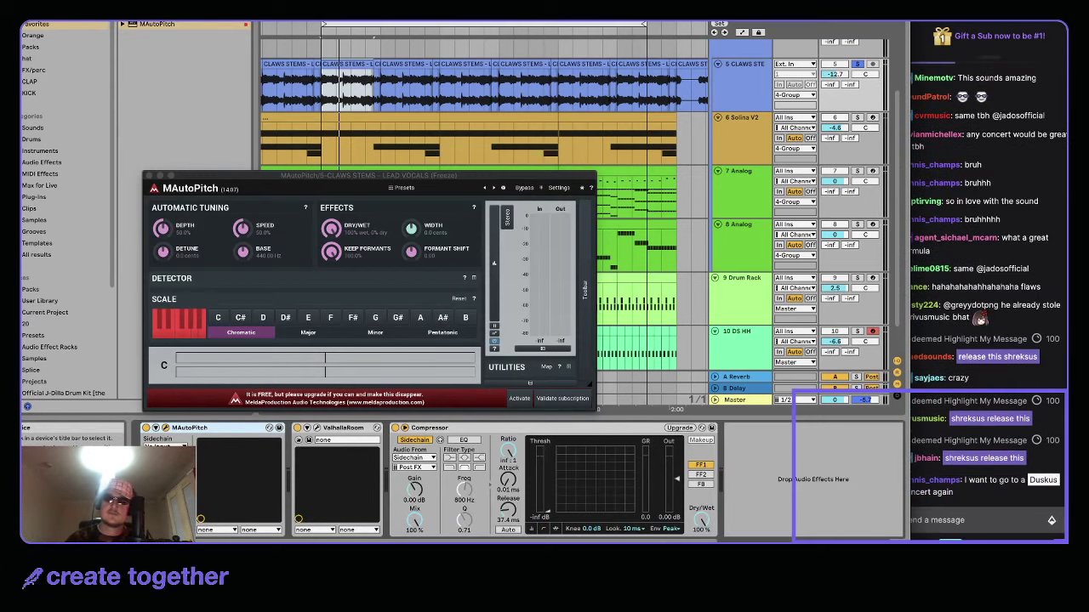
- Raise the formant shift in MAutoPitch while the vocals play, compare with the device bypassed, and leave it switched off
{"action": "key", "text": "space"}
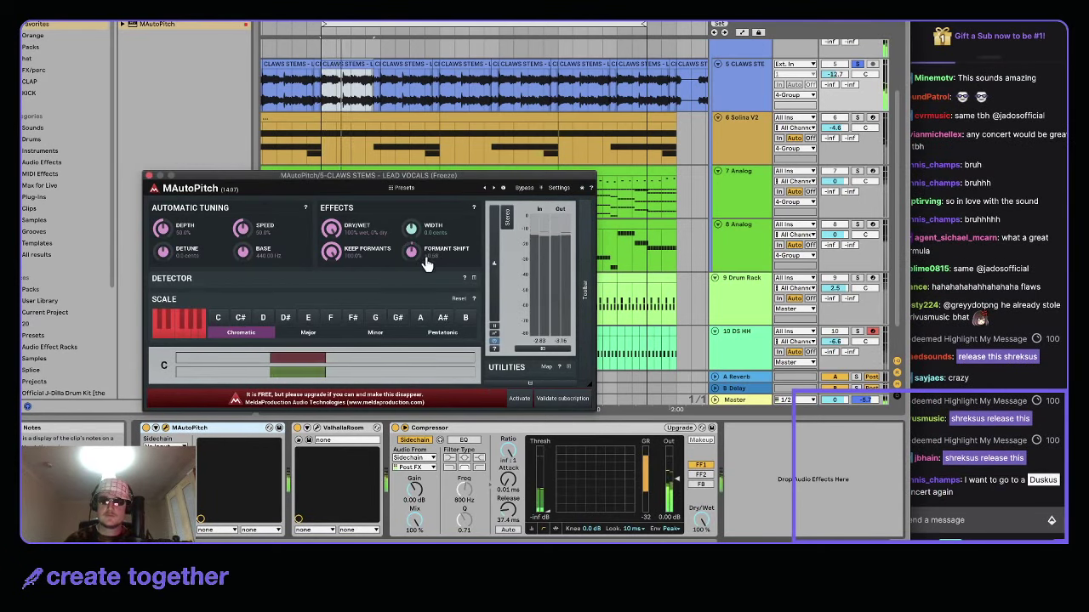
{"action": "left_click_drag", "start_coordinate": [410, 252], "coordinate": [413, 240]}
{"action": "left_click", "coordinate": [145, 429]}
{"action": "left_click", "coordinate": [146, 429]}
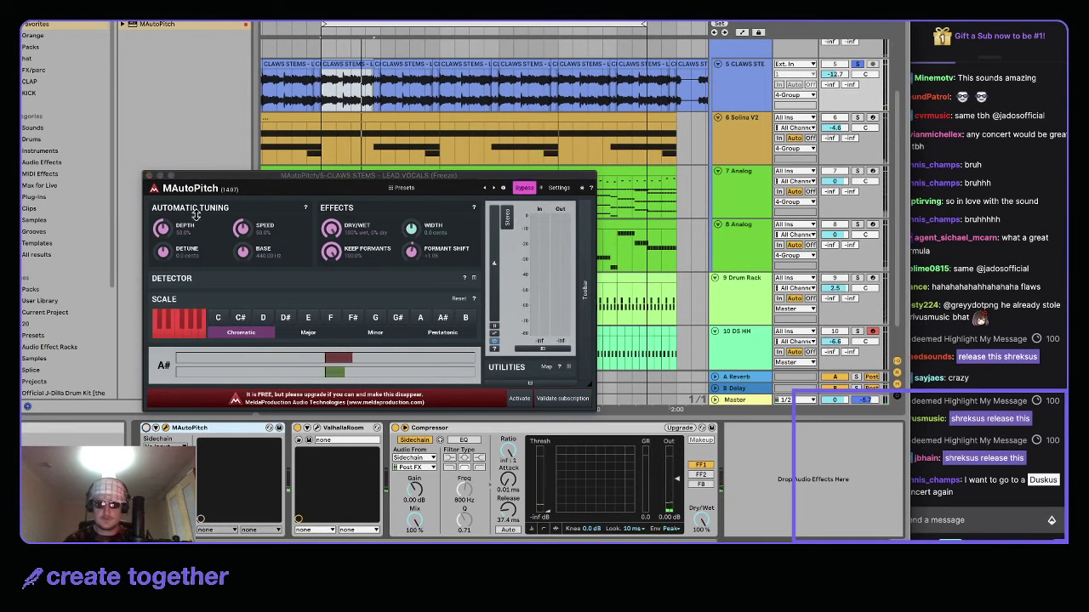
{"action": "left_click", "coordinate": [150, 175]}
- Play the drop from the loop start and take the CLAWS STEMS vocal track out of solo
{"action": "scroll", "coordinate": [325, 192], "scroll_direction": "up", "scroll_amount": 2}
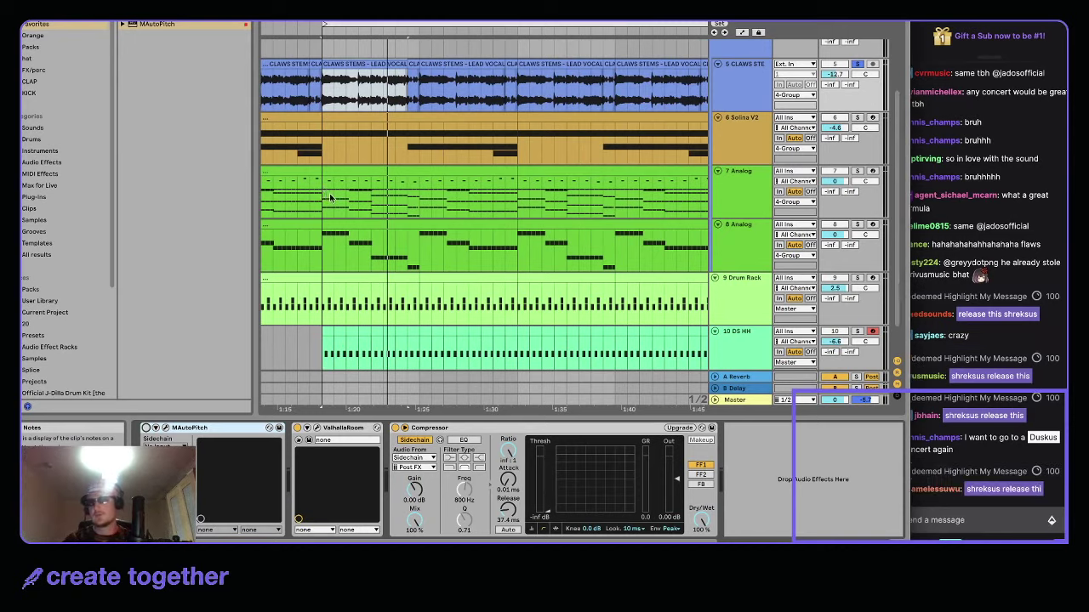
{"action": "scroll", "coordinate": [340, 203], "scroll_direction": "up", "scroll_amount": 3}
{"action": "scroll", "coordinate": [351, 208], "scroll_direction": "up", "scroll_amount": 2}
{"action": "scroll", "coordinate": [359, 221], "scroll_direction": "down", "scroll_amount": 2}
{"action": "scroll", "coordinate": [364, 229], "scroll_direction": "up", "scroll_amount": 2}
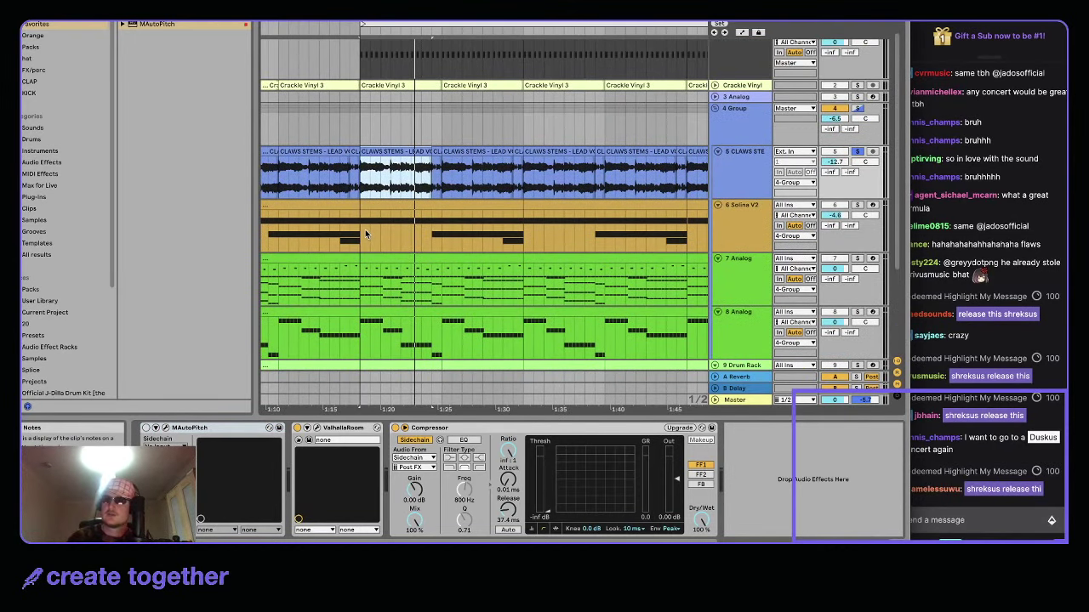
{"action": "scroll", "coordinate": [365, 229], "scroll_direction": "down", "scroll_amount": 1}
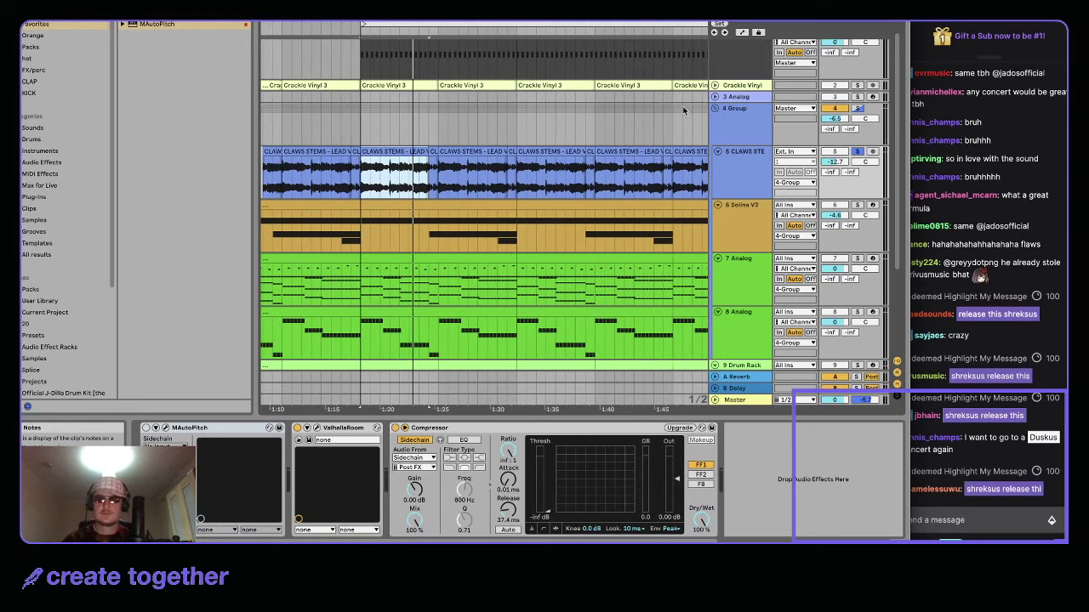
{"action": "left_click", "coordinate": [738, 170]}
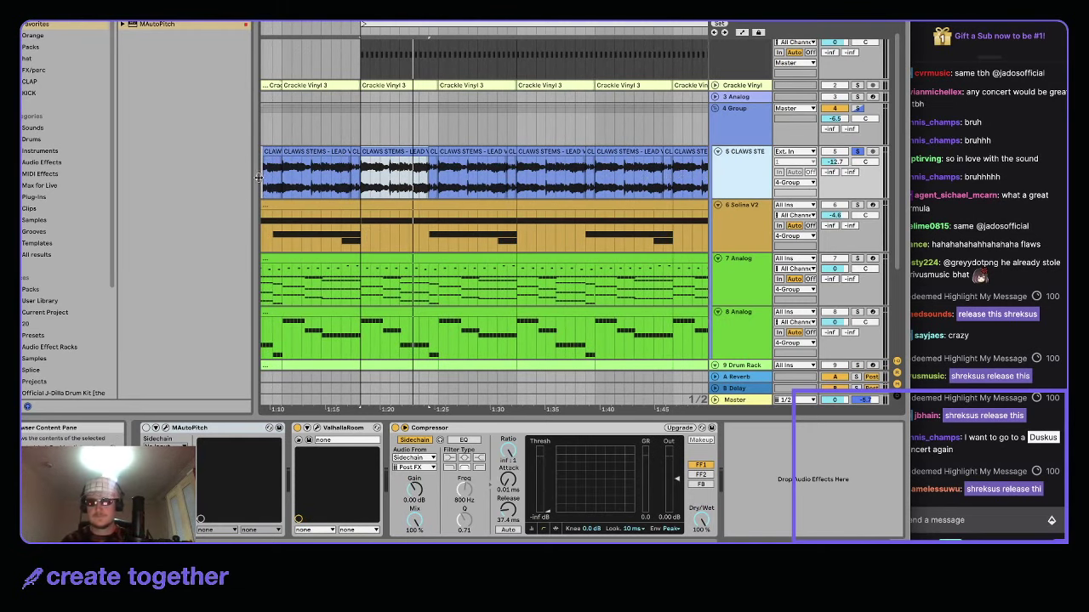
{"action": "key", "text": "space"}
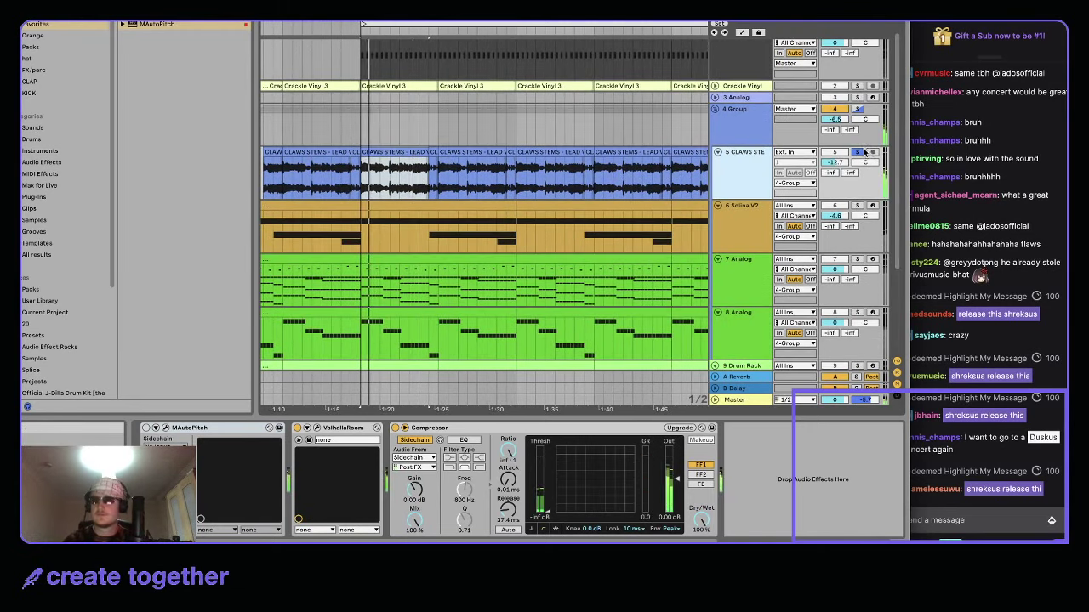
- Extend the lead vocal clip at about 1:31 over the following chops so it runs to about 1:53
{"action": "scroll", "coordinate": [557, 175], "scroll_direction": "down", "scroll_amount": 1}
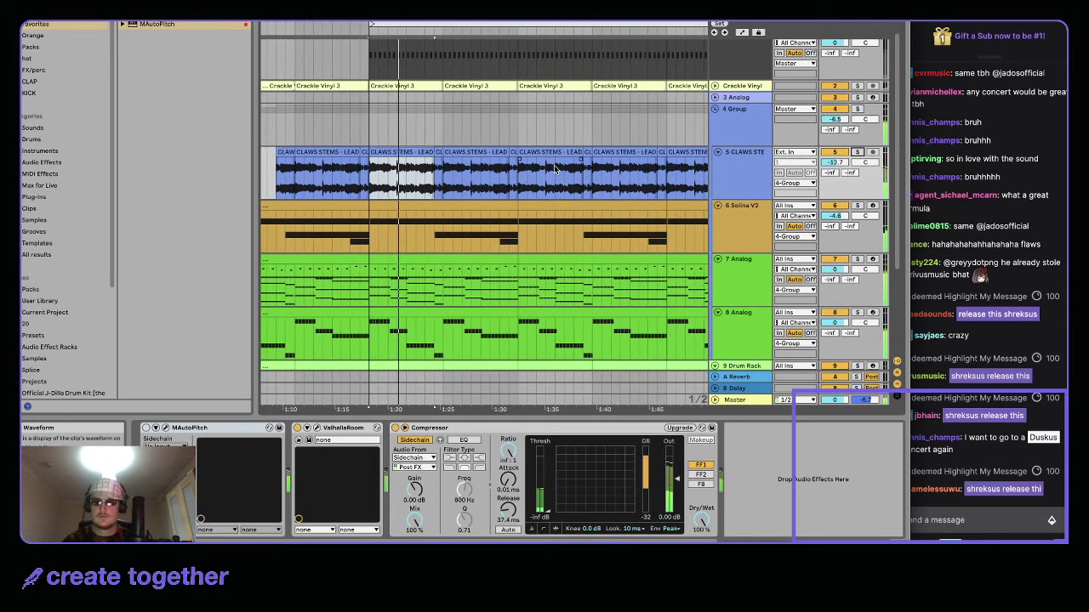
{"action": "scroll", "coordinate": [557, 174], "scroll_direction": "right", "scroll_amount": 2}
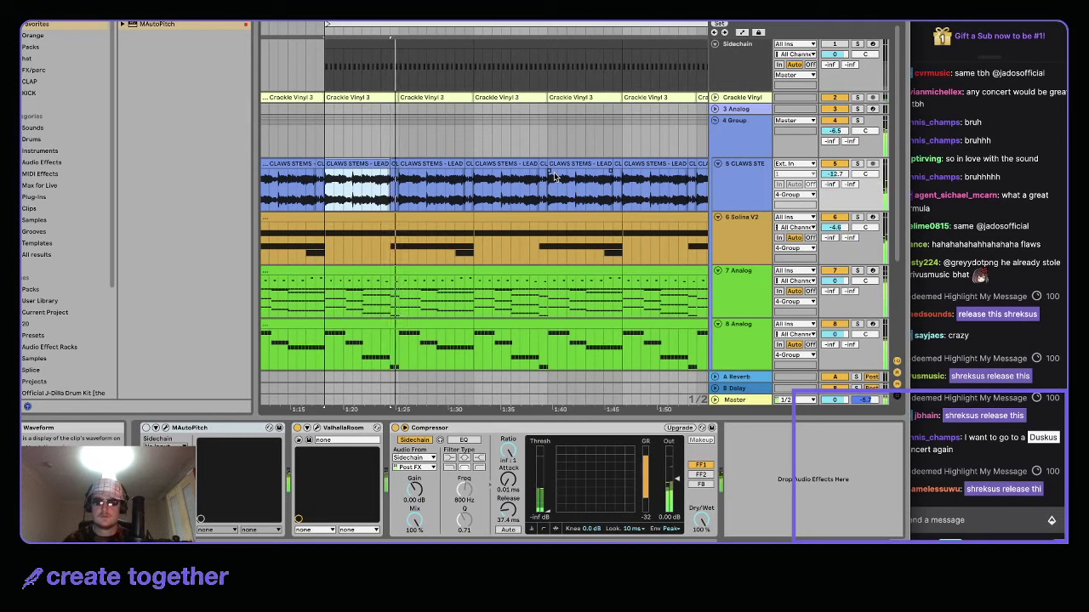
{"action": "scroll", "coordinate": [553, 176], "scroll_direction": "down", "scroll_amount": 1}
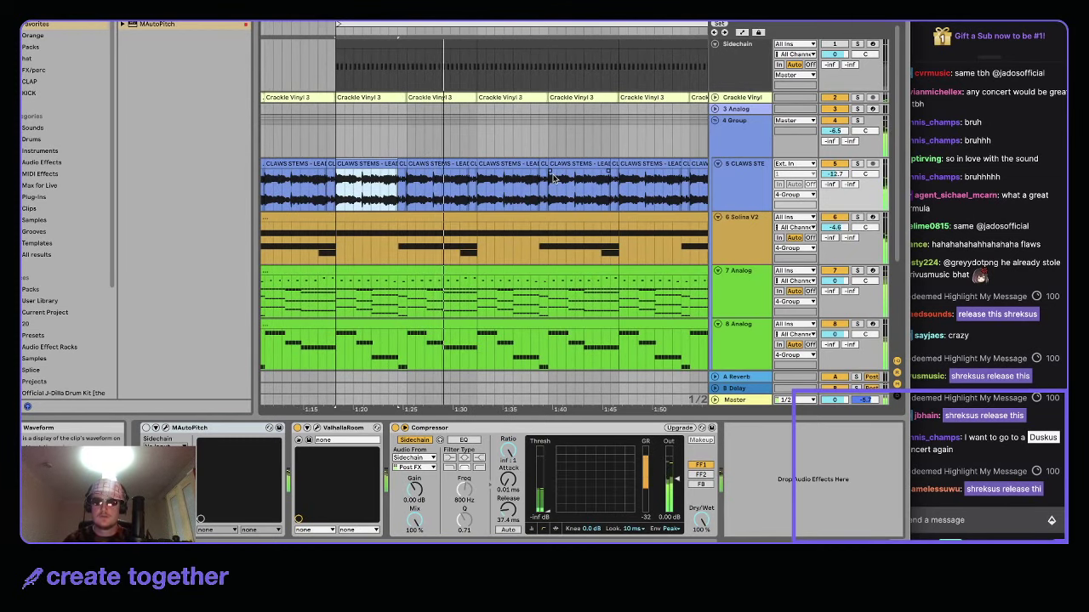
{"action": "left_click", "coordinate": [479, 162]}
{"action": "left_click_drag", "start_coordinate": [474, 163], "coordinate": [689, 166]}
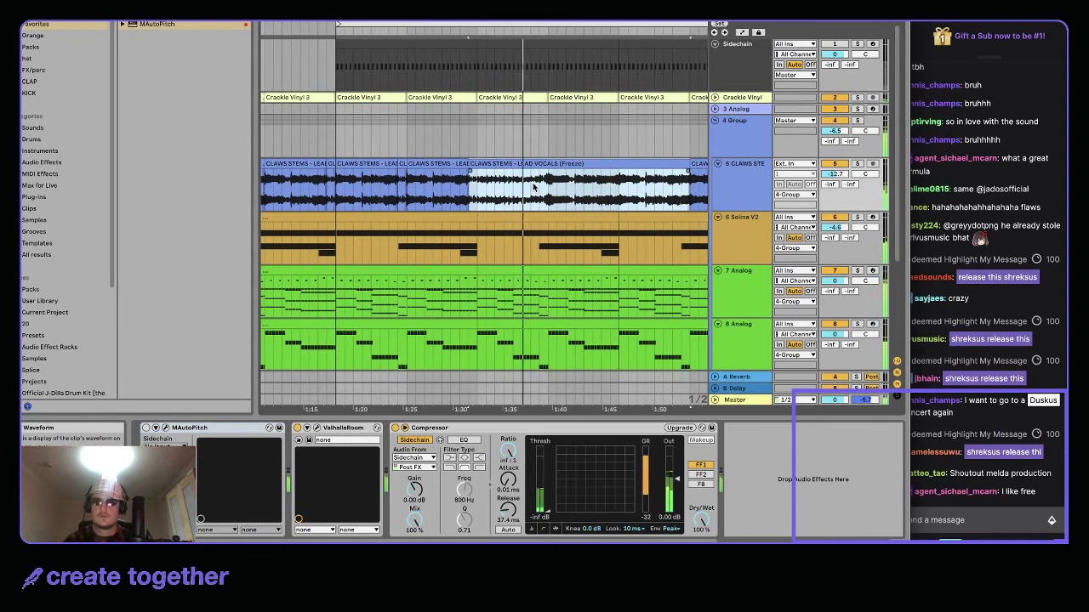
- Move the long lead vocal clip slightly forward to align with the Solina V2 clip start at about 1:31 and play it back
{"action": "scroll", "coordinate": [534, 186], "scroll_direction": "down", "scroll_amount": 2}
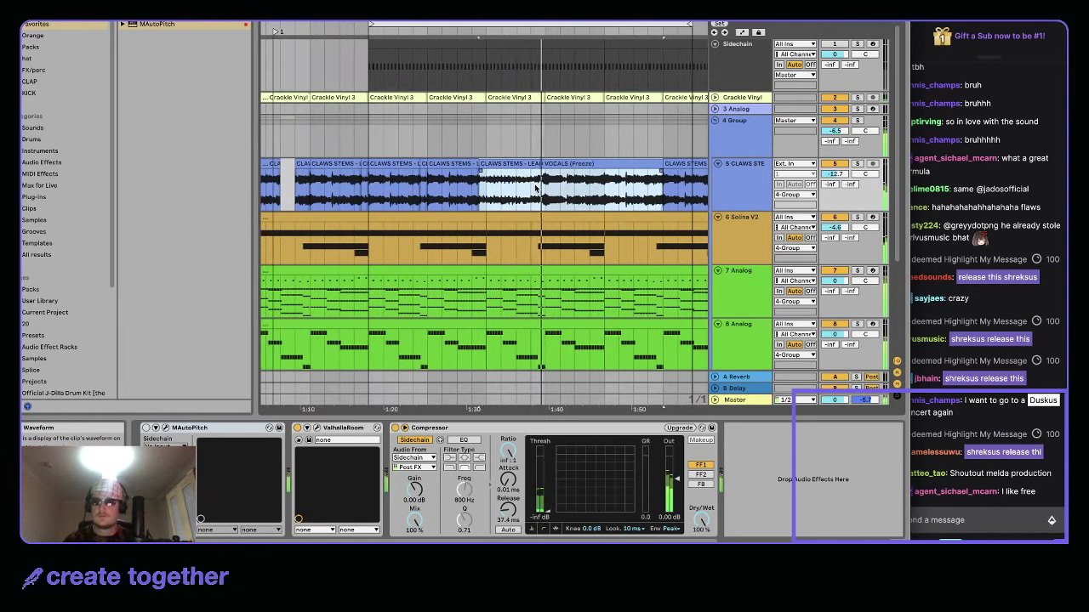
{"action": "left_click_drag", "start_coordinate": [510, 163], "coordinate": [486, 168]}
{"action": "key", "text": "space"}
{"action": "key", "text": "space"}
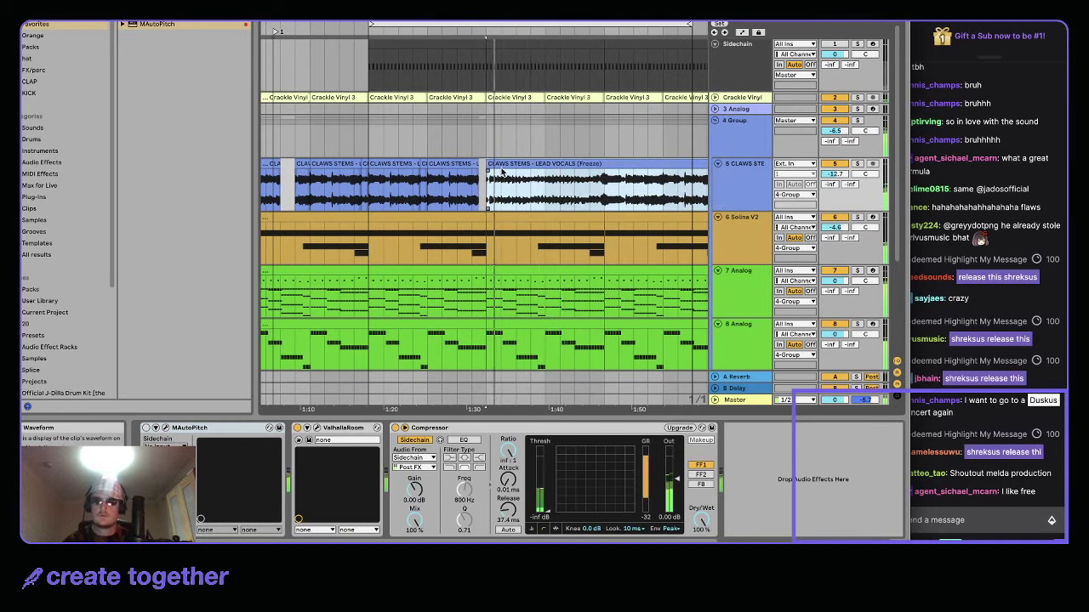
{"action": "double_click", "coordinate": [496, 165]}
{"action": "key", "text": "shift+Tab"}
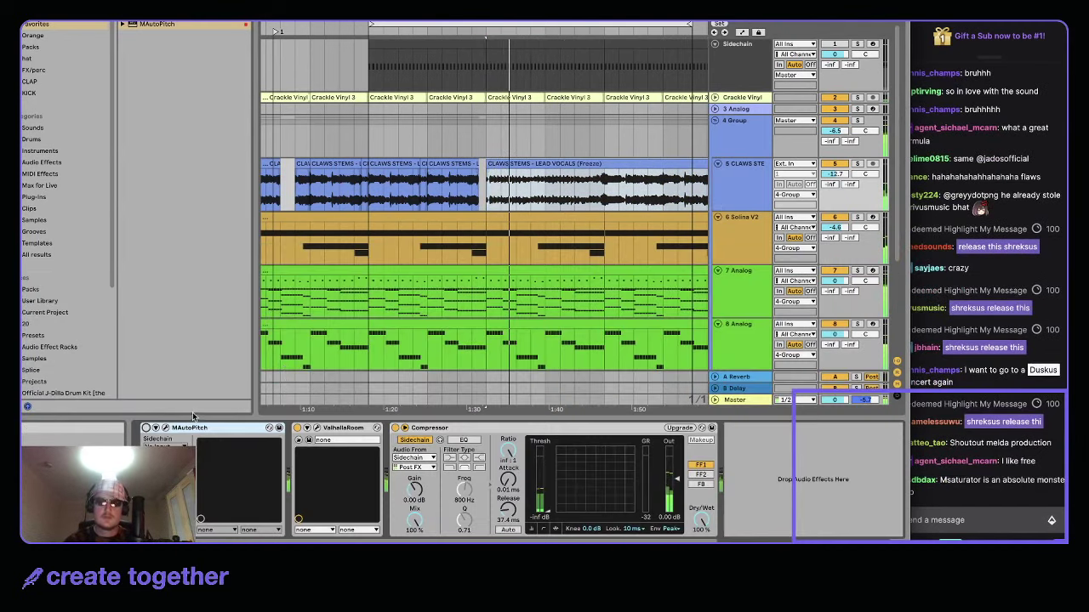
- Solo the 7 Analog track and open its clip at about 1:31 to check the notes
{"action": "scroll", "coordinate": [765, 168], "scroll_direction": "down", "scroll_amount": 4}
{"action": "left_click", "coordinate": [744, 311]}
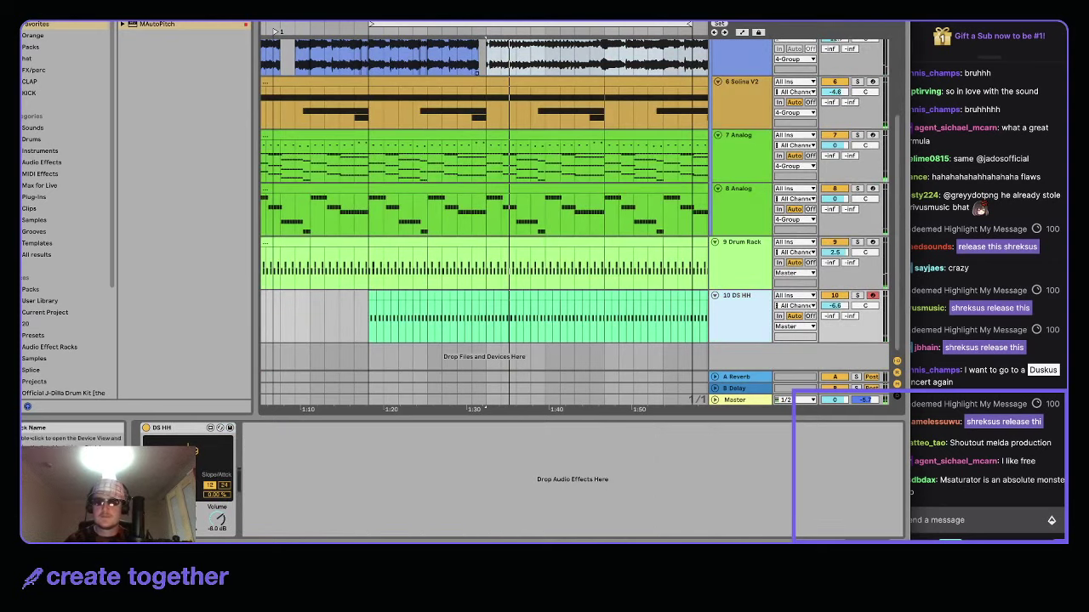
{"action": "left_click", "coordinate": [532, 136]}
{"action": "left_click", "coordinate": [856, 135]}
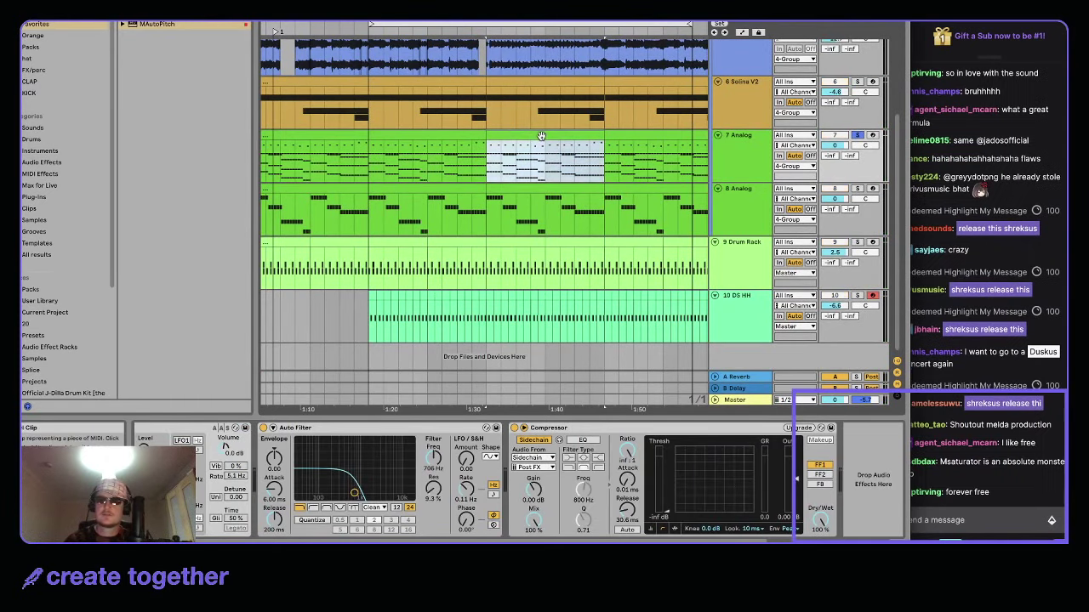
{"action": "double_click", "coordinate": [538, 134]}
{"action": "double_click", "coordinate": [408, 422]}
{"action": "left_click_drag", "start_coordinate": [408, 426], "coordinate": [415, 428]}
{"action": "key", "text": "shift+Tab"}
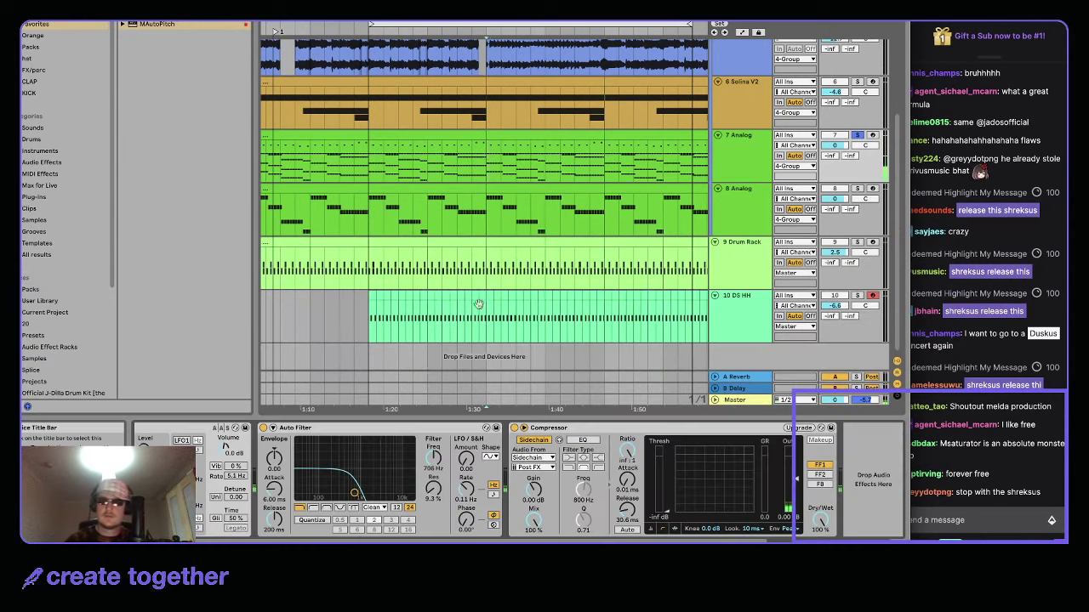
- Switch on MAutoPitch for the CLAWS STEMS track with formant shift 0, the Major scale, a higher depth and a speed of about 74%
{"action": "scroll", "coordinate": [478, 304], "scroll_direction": "up", "scroll_amount": 3}
{"action": "left_click", "coordinate": [739, 158]}
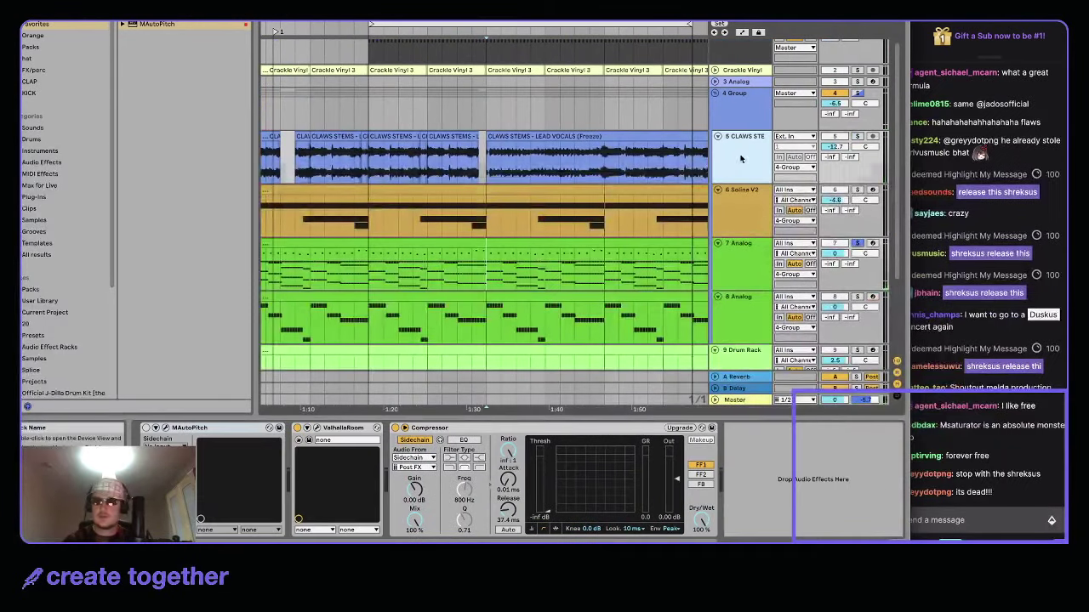
{"action": "left_click", "coordinate": [157, 428]}
{"action": "double_click", "coordinate": [410, 251]}
{"action": "type", "text": "06"}
{"action": "key", "text": "Return"}
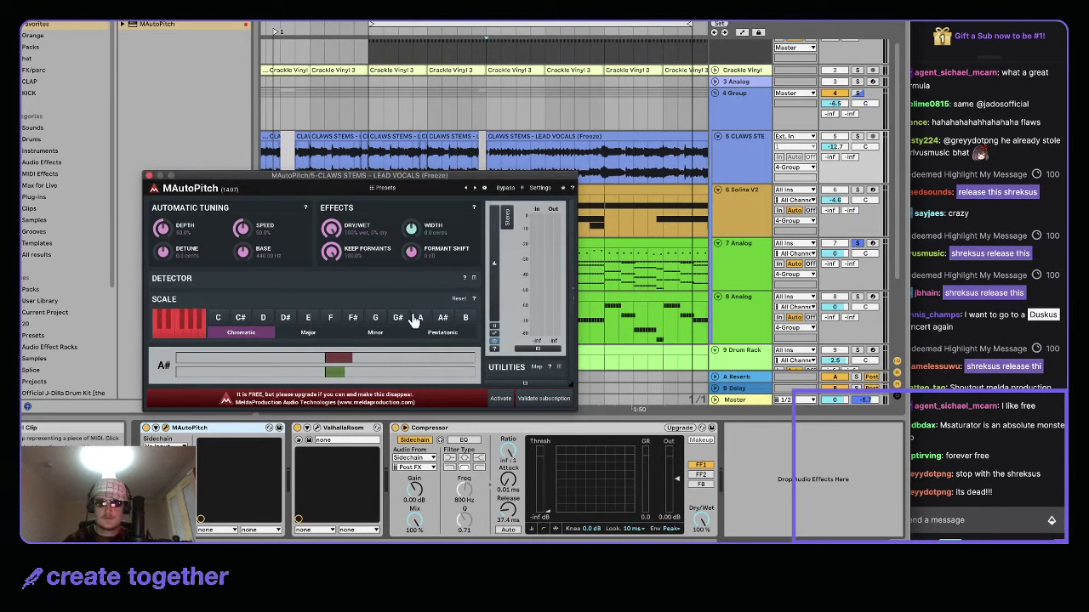
{"action": "left_click", "coordinate": [308, 333]}
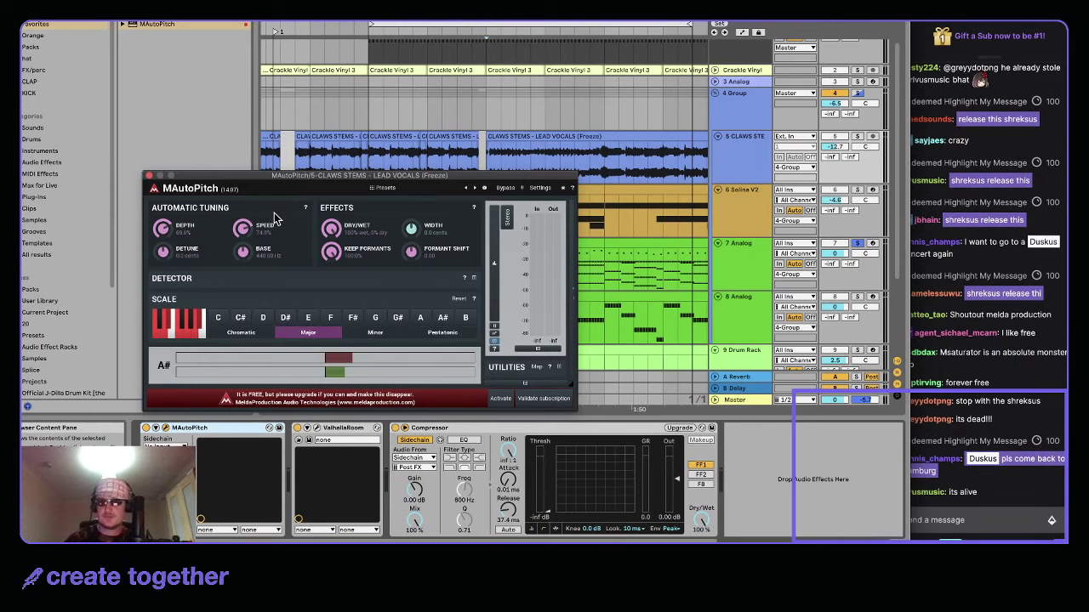
- Open the long lead vocal clip at about 1:31, close MAutoPitch's window and transpose the clip to -1 semitone
{"action": "left_click", "coordinate": [516, 148]}
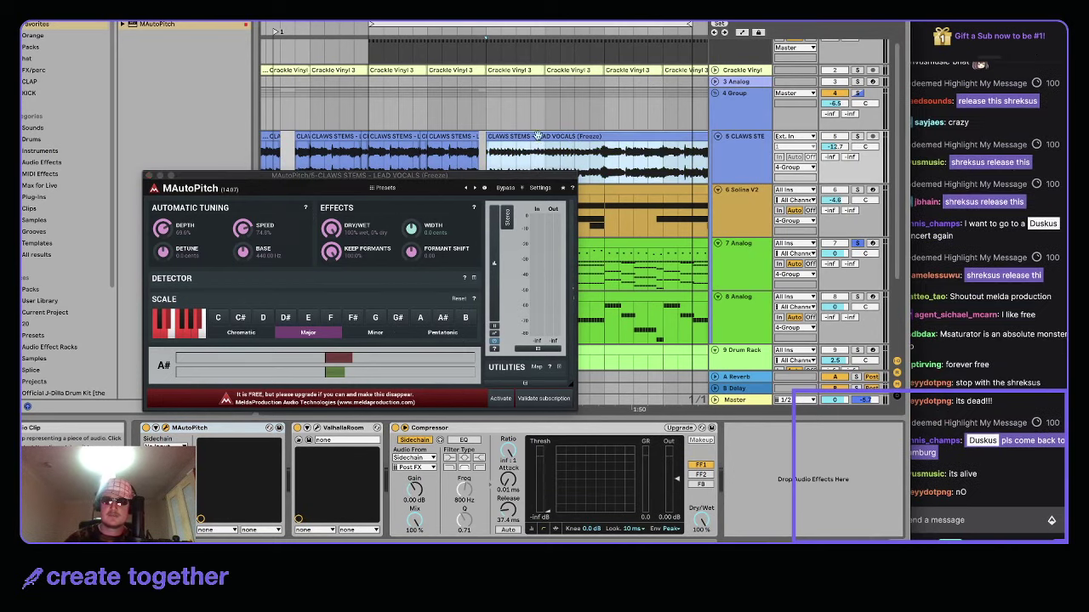
{"action": "double_click", "coordinate": [536, 135]}
{"action": "left_click", "coordinate": [149, 175]}
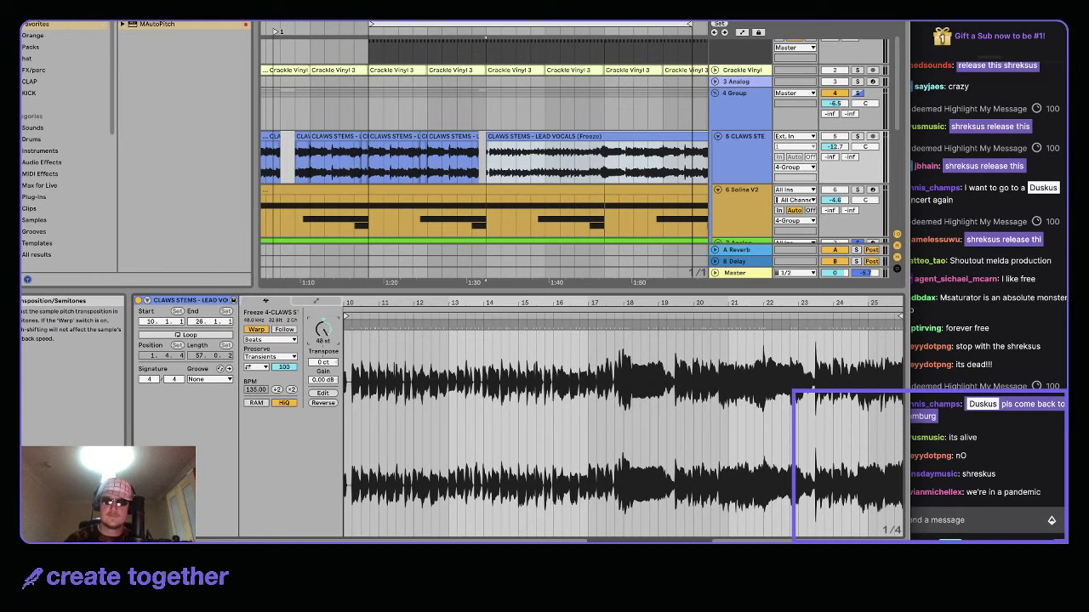
{"action": "left_click_drag", "start_coordinate": [324, 329], "coordinate": [323, 353]}
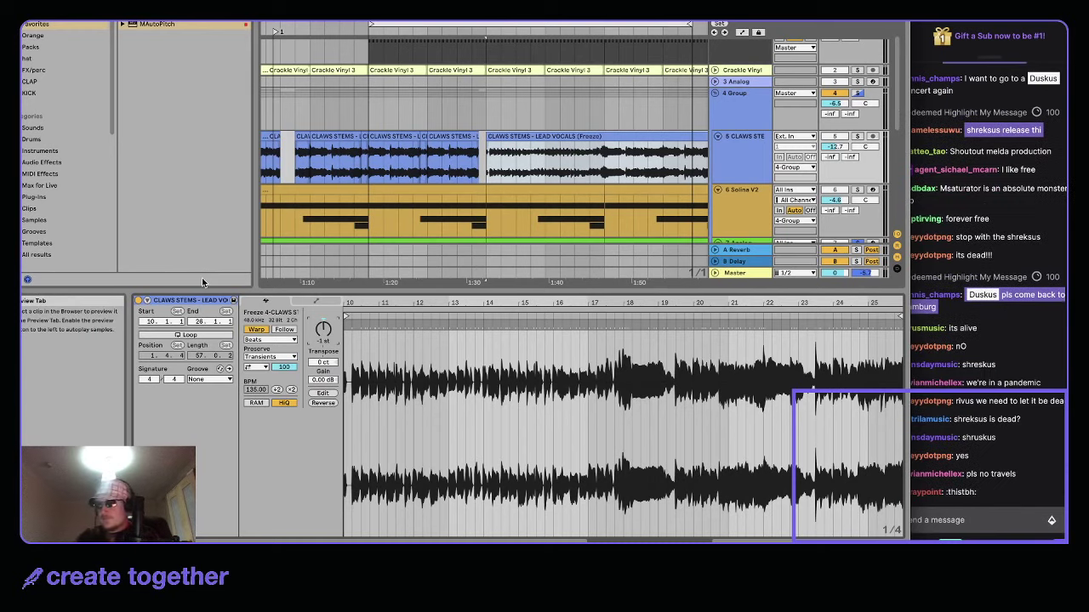
- Play the long lead vocal clip with the CLAWS STEMS track soloed and transpose it to 4 semitones
{"action": "scroll", "coordinate": [416, 204], "scroll_direction": "down", "scroll_amount": 5}
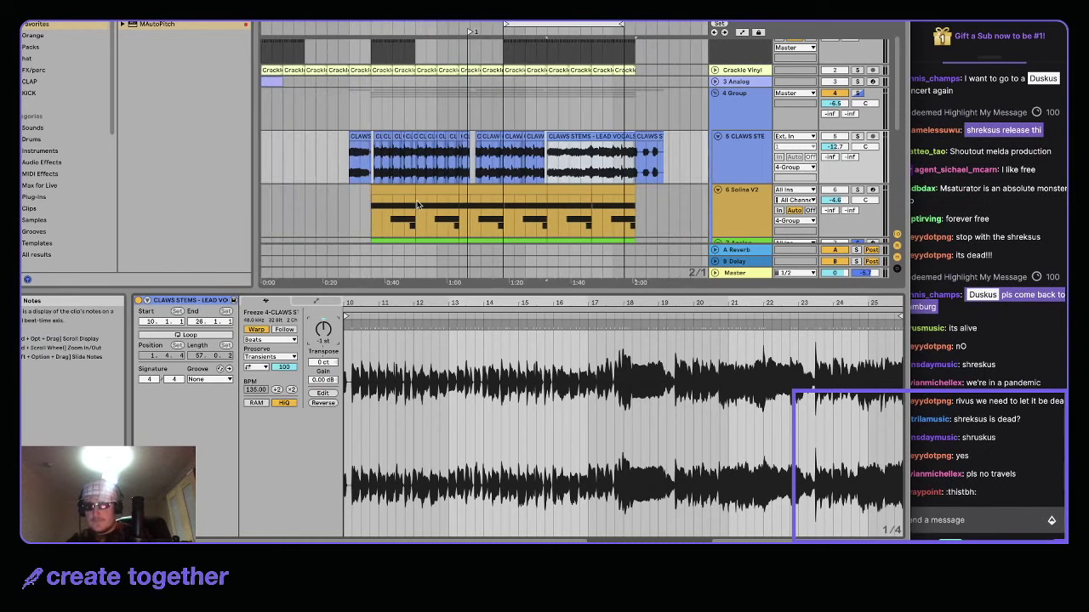
{"action": "scroll", "coordinate": [573, 199], "scroll_direction": "up", "scroll_amount": 3}
{"action": "key", "text": "space"}
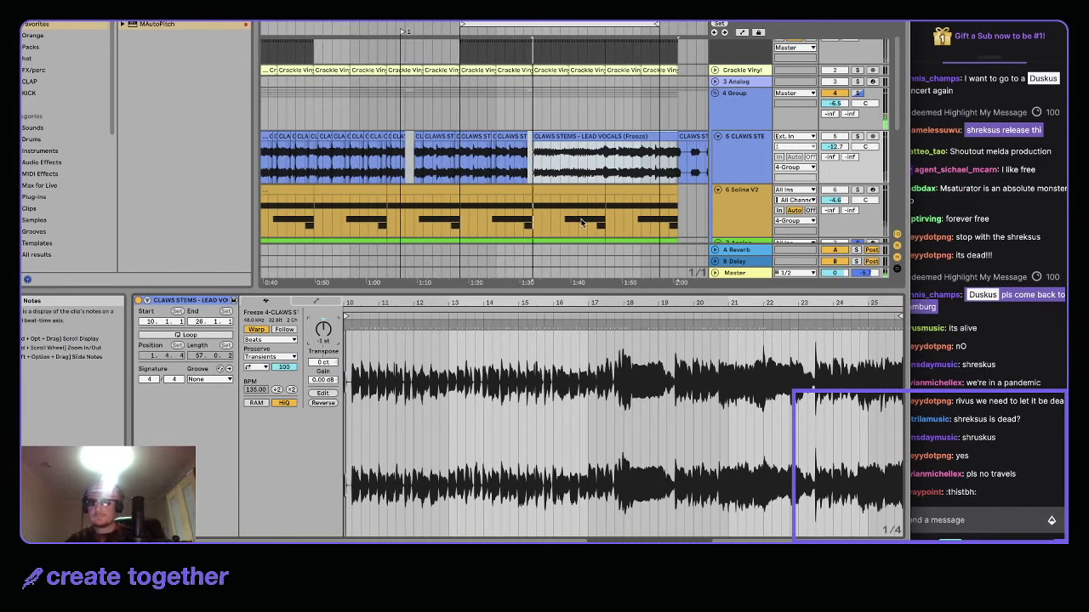
{"action": "key", "text": "space"}
{"action": "left_click", "coordinate": [857, 136]}
{"action": "key", "text": "space"}
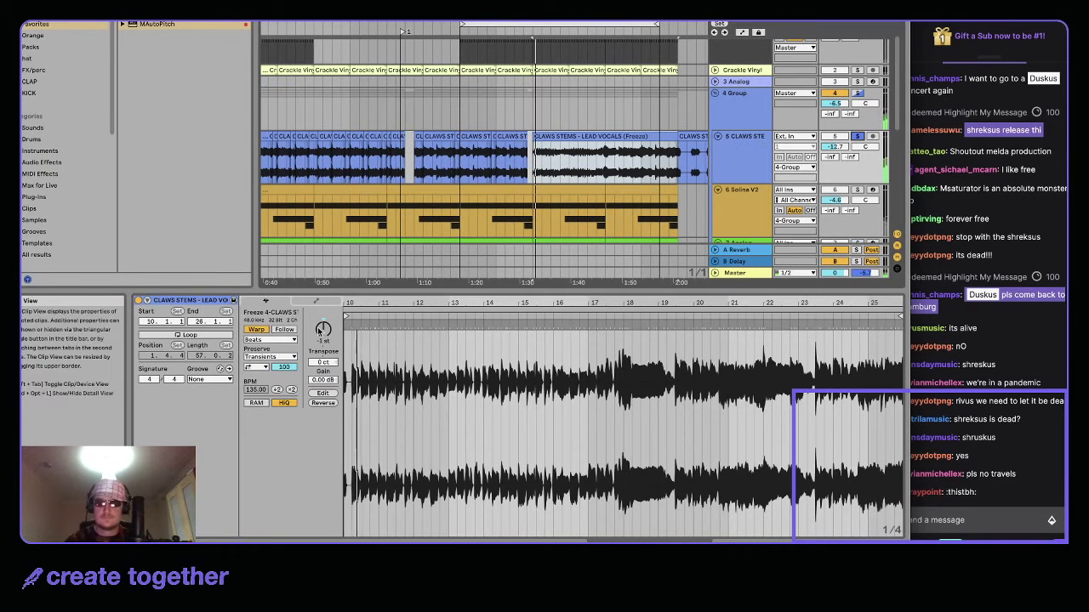
- Set the long lead vocal clip's warp mode to Complex Pro and take the CLAWS STEMS track out of solo
{"action": "left_click", "coordinate": [268, 339]}
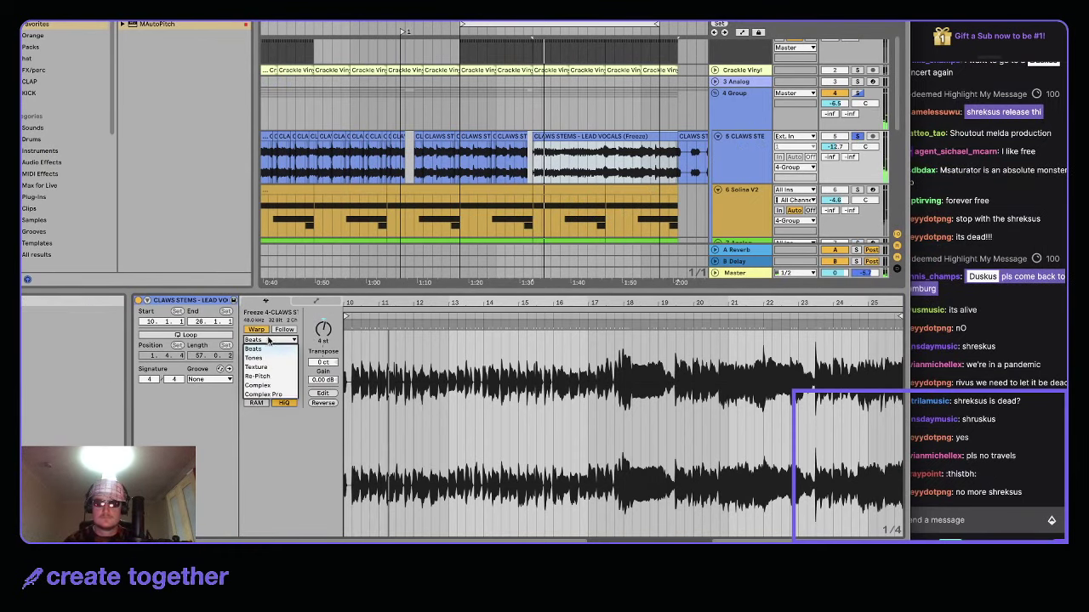
{"action": "left_click", "coordinate": [265, 384]}
{"action": "left_click", "coordinate": [269, 339]}
{"action": "left_click", "coordinate": [263, 395]}
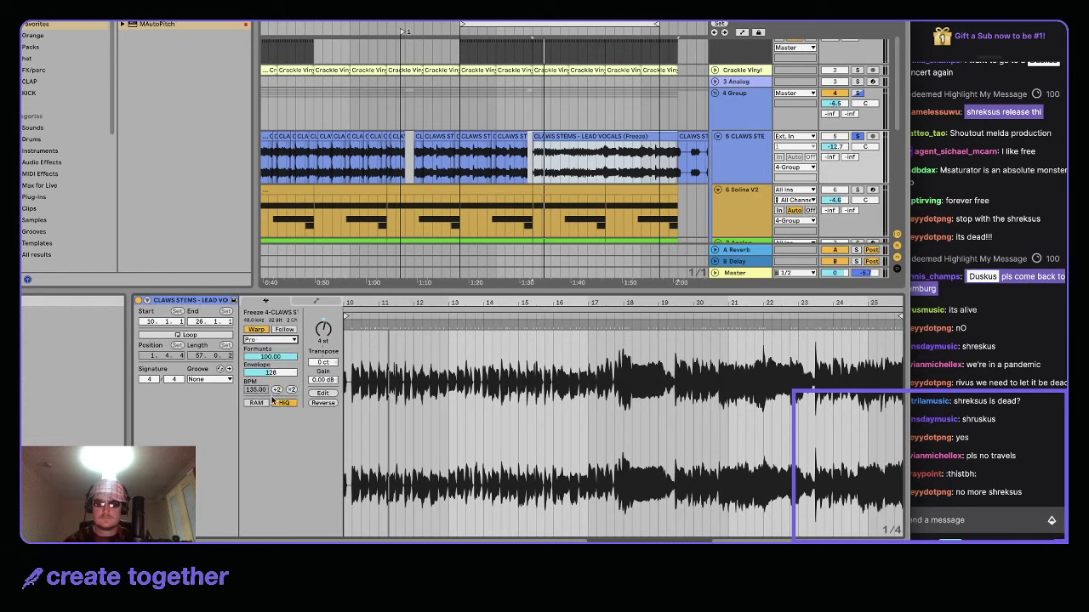
{"action": "left_click", "coordinate": [849, 142]}
{"action": "left_click", "coordinate": [855, 138]}
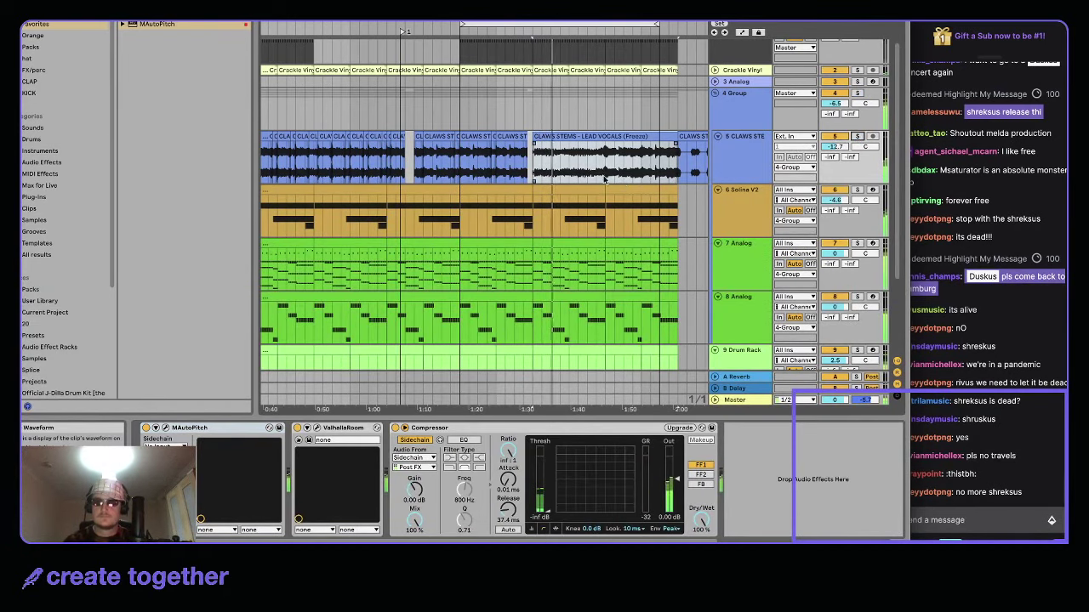
- Split a one-beat section, 13.4.1 to 14.1.1, out of the long lead vocal clip at about 1:39
{"action": "scroll", "coordinate": [570, 172], "scroll_direction": "up", "scroll_amount": 2}
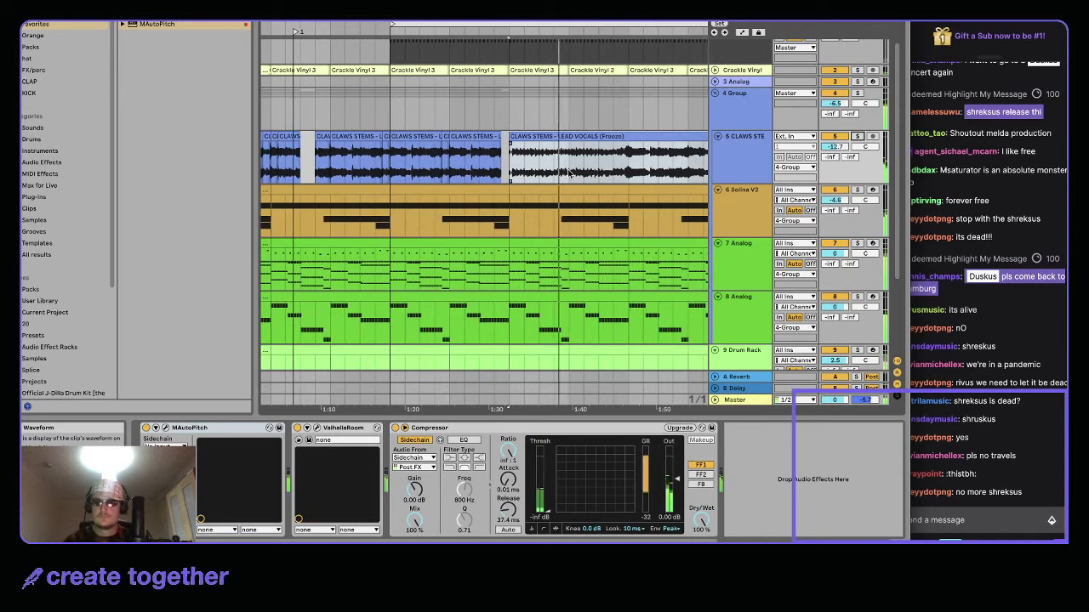
{"action": "left_click_drag", "start_coordinate": [568, 173], "coordinate": [512, 146]}
{"action": "scroll", "coordinate": [575, 128], "scroll_direction": "down", "scroll_amount": 3}
{"action": "scroll", "coordinate": [575, 116], "scroll_direction": "up", "scroll_amount": 3}
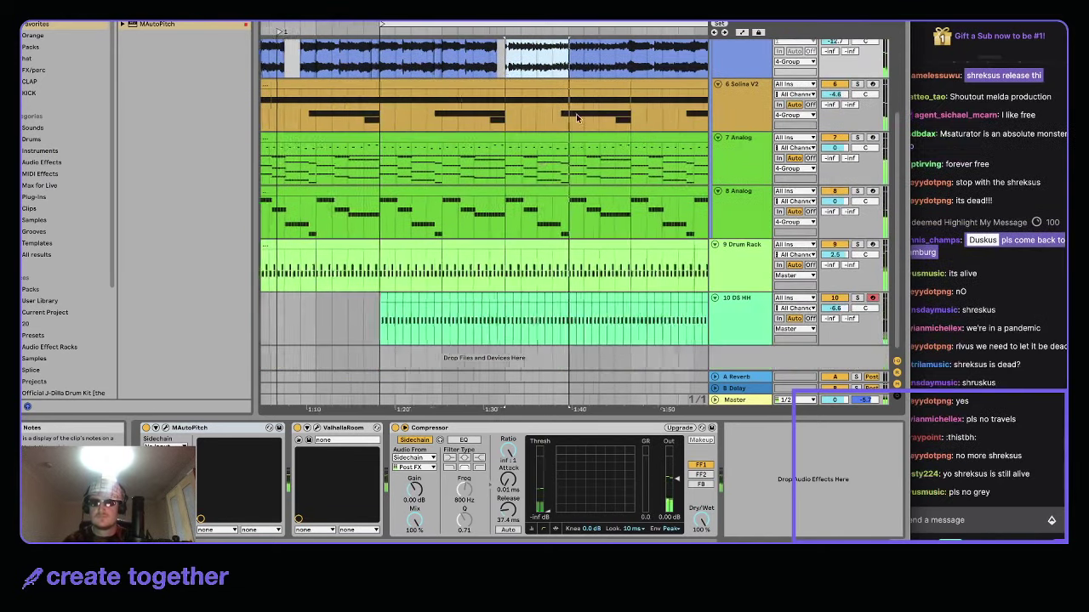
{"action": "left_click", "coordinate": [551, 95]}
{"action": "scroll", "coordinate": [551, 95], "scroll_direction": "up", "scroll_amount": 2}
{"action": "left_click_drag", "start_coordinate": [549, 95], "coordinate": [568, 88]}
{"action": "double_click", "coordinate": [558, 85]}
- Transpose the one-beat vocal clip at about 1:39 to 4 semitones and play it back
{"action": "key", "text": "shift+Tab"}
{"action": "key", "text": "shift+Tab"}
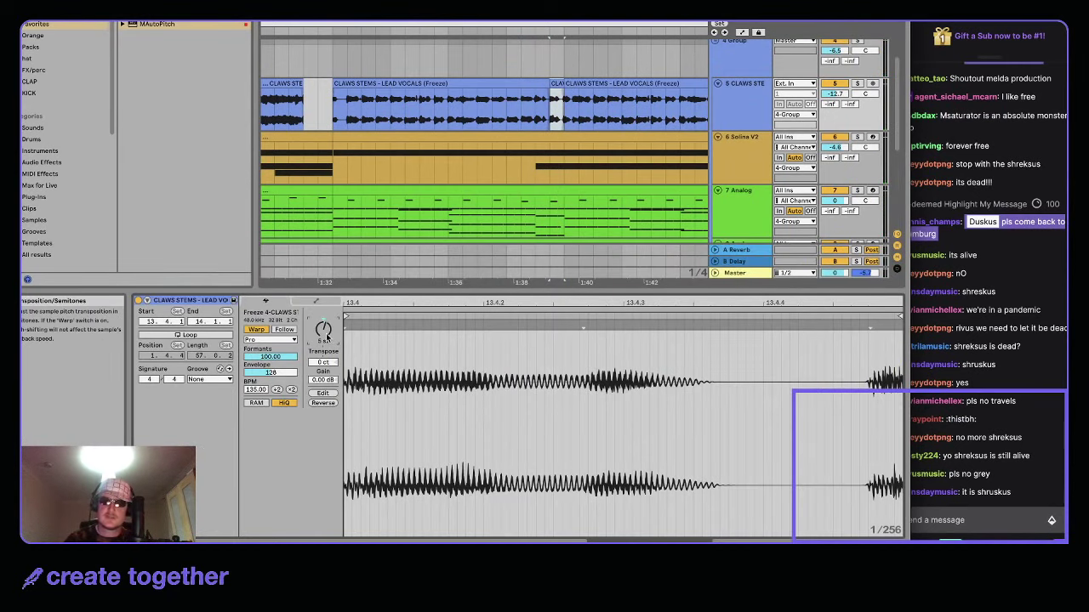
{"action": "key", "text": "space"}
{"action": "key", "text": "space"}
{"action": "key", "text": "space"}
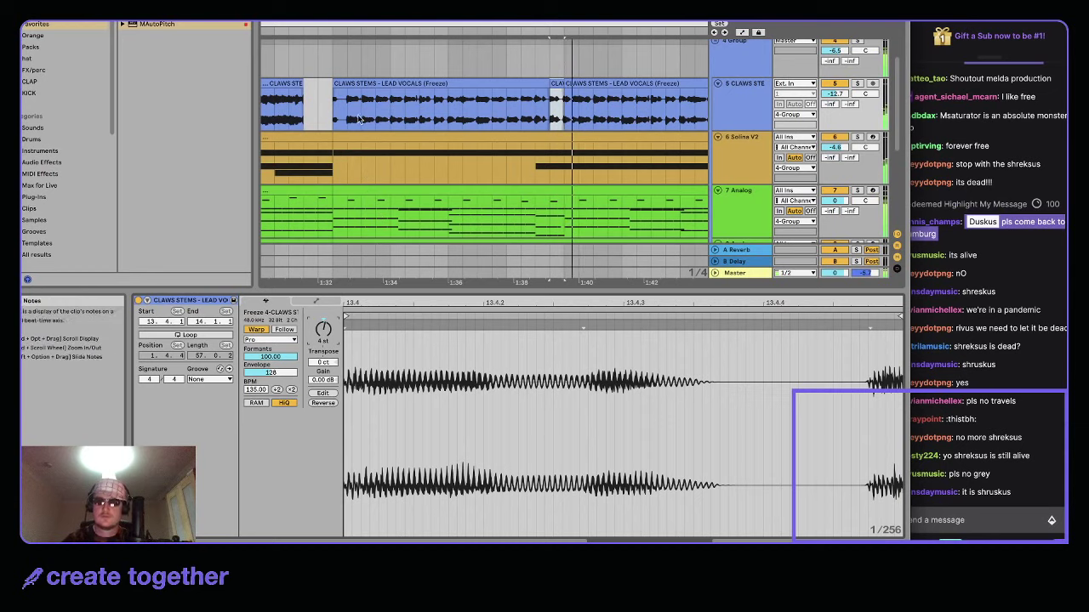
- Play the lead vocals from about 1:32 and raise the CLAWS STEMS track volume to -8.4 dB
{"action": "left_click", "coordinate": [358, 85]}
{"action": "scroll", "coordinate": [359, 92], "scroll_direction": "up", "scroll_amount": 2}
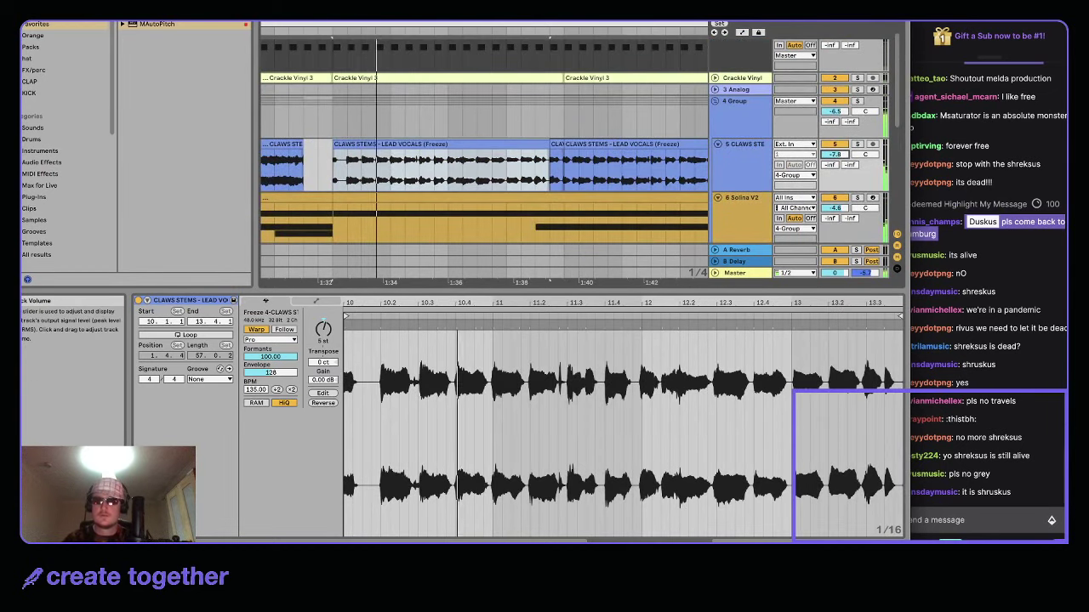
{"action": "key", "text": "space"}
{"action": "key", "text": "space"}
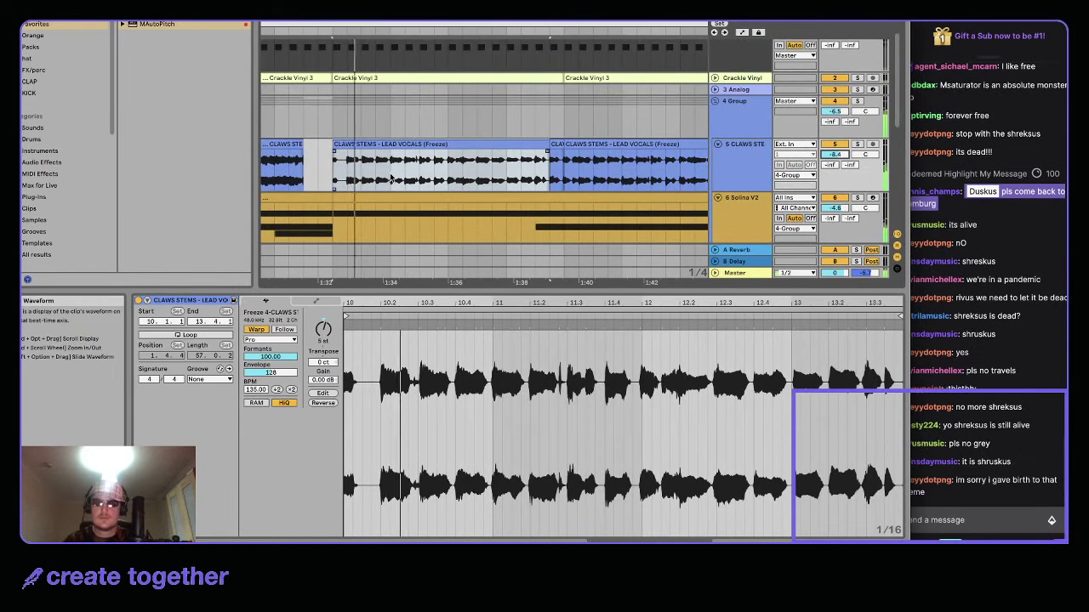
- Split the one-bar section at about 1:34 out of the lead vocal clip, transpose it to 4 semitones and play it
{"action": "left_click_drag", "start_coordinate": [390, 177], "coordinate": [447, 177]}
{"action": "key", "text": "super+e"}
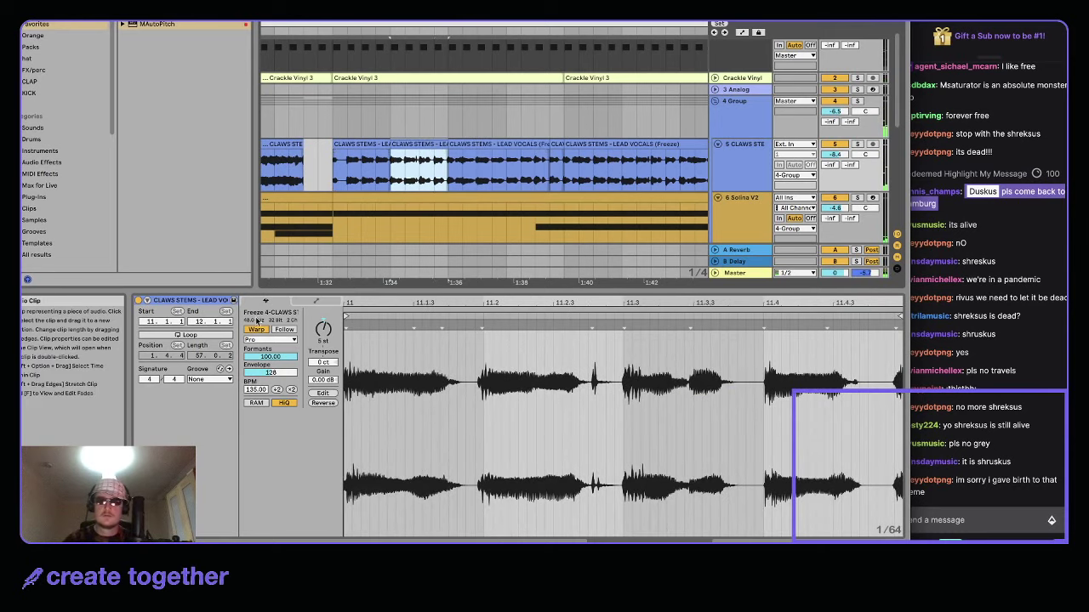
{"action": "left_click_drag", "start_coordinate": [326, 338], "coordinate": [325, 345]}
{"action": "key", "text": "space"}
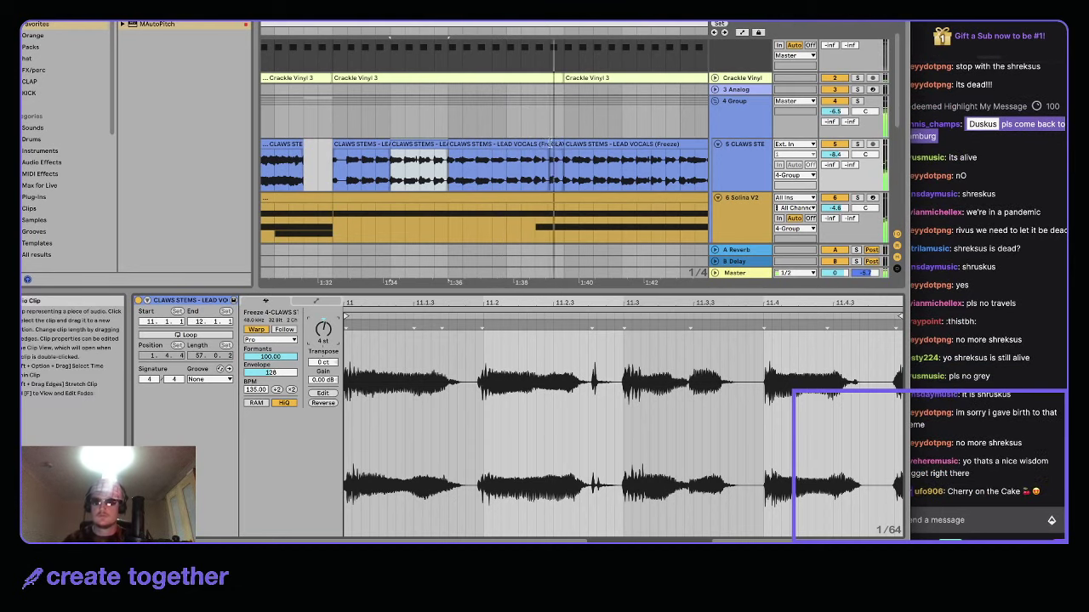
- Split the one-beat vocal section from 13.3.1 to 13.4.1 at about 1:38 into its own clip and transpose it to 4 semitones
{"action": "left_click", "coordinate": [535, 161]}
{"action": "key", "text": "space"}
{"action": "key", "text": "space"}
{"action": "left_click_drag", "start_coordinate": [535, 161], "coordinate": [548, 161]}
{"action": "key", "text": "super+e"}
{"action": "key", "text": "space"}
{"action": "key", "text": "space"}
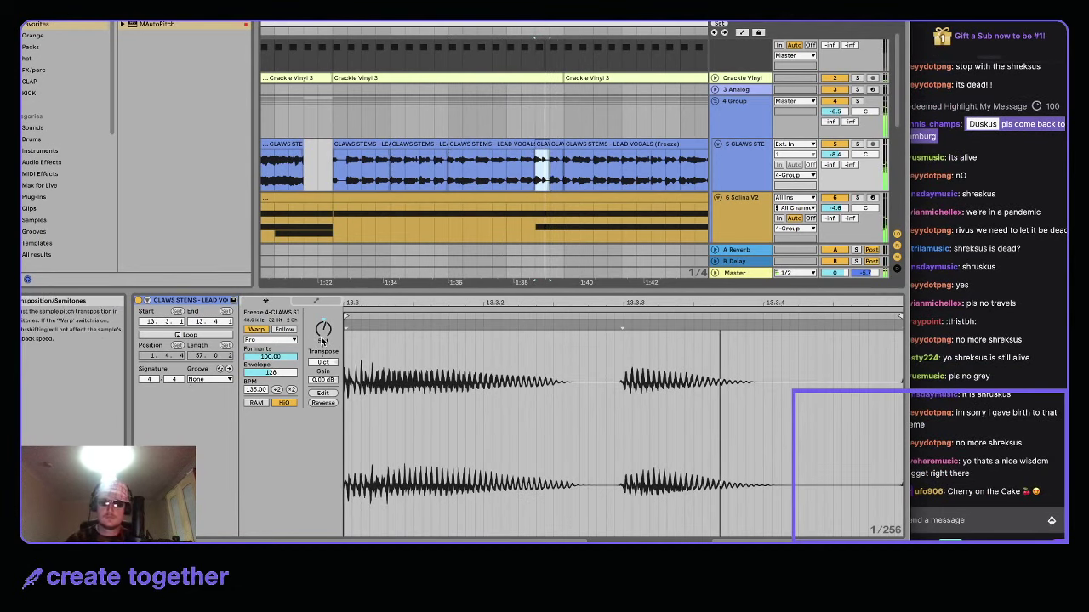
{"action": "left_click", "coordinate": [322, 340]}
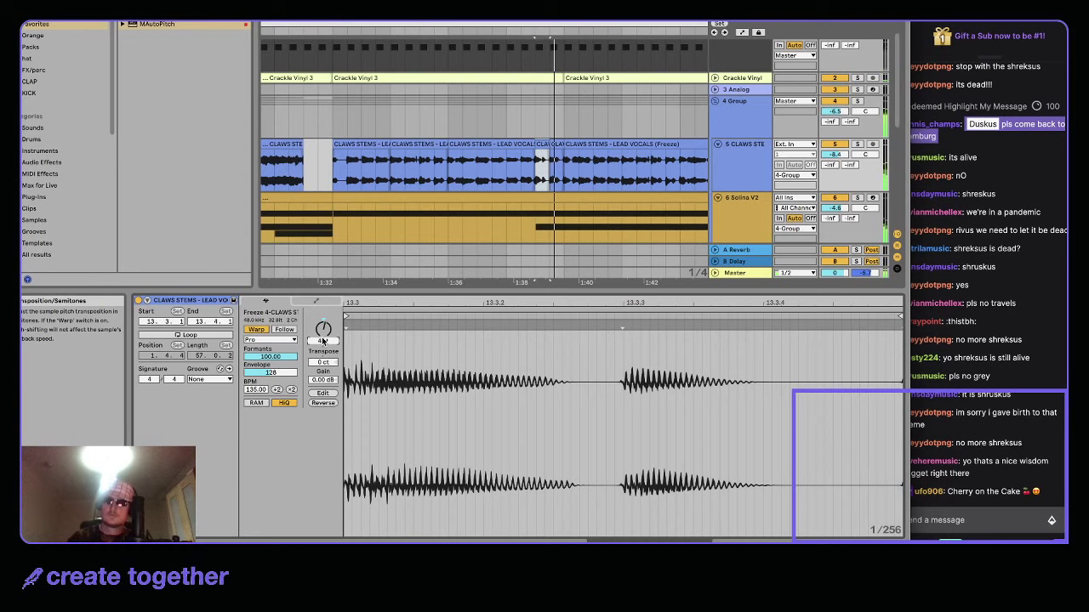
- Duplicate the five chopped lead vocal clips starting at about 1:32 so they repeat up to about 1:46
{"action": "left_click", "coordinate": [551, 145]}
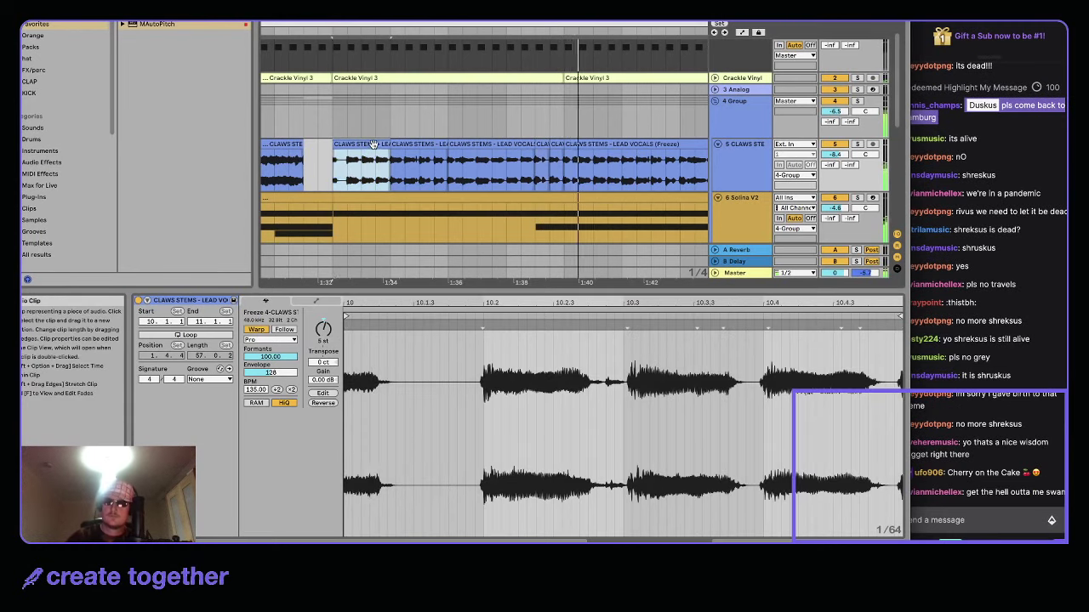
{"action": "left_click", "coordinate": [551, 143], "text": "shift"}
{"action": "scroll", "coordinate": [551, 144], "scroll_direction": "down", "scroll_amount": 3}
{"action": "key", "text": "super+d"}
{"action": "left_click", "coordinate": [458, 144], "text": "shift"}
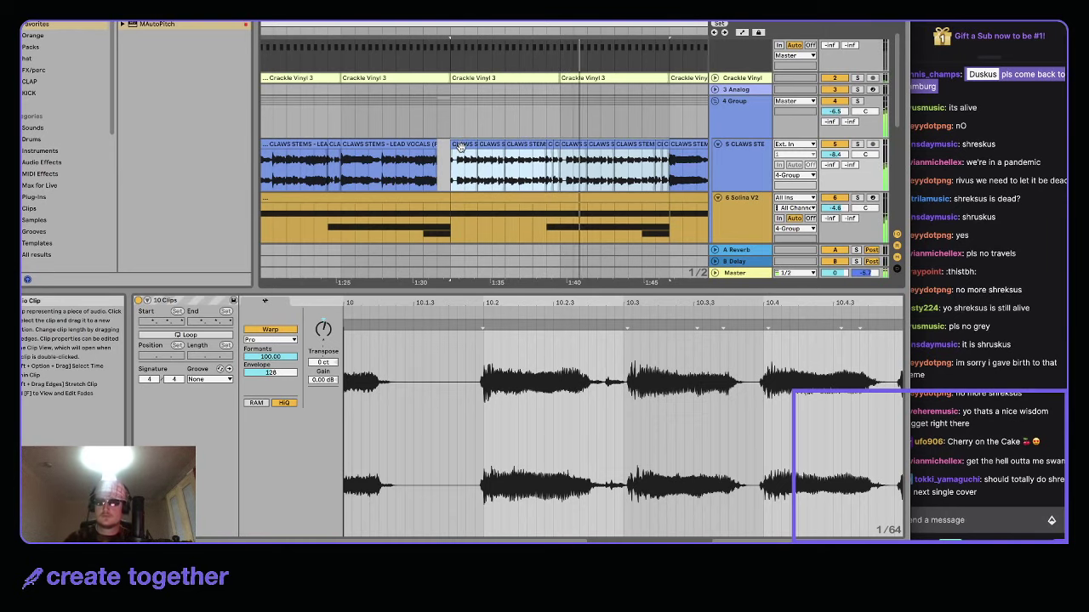
{"action": "key", "text": "minus"}
{"action": "scroll", "coordinate": [466, 159], "scroll_direction": "up", "scroll_amount": 1}
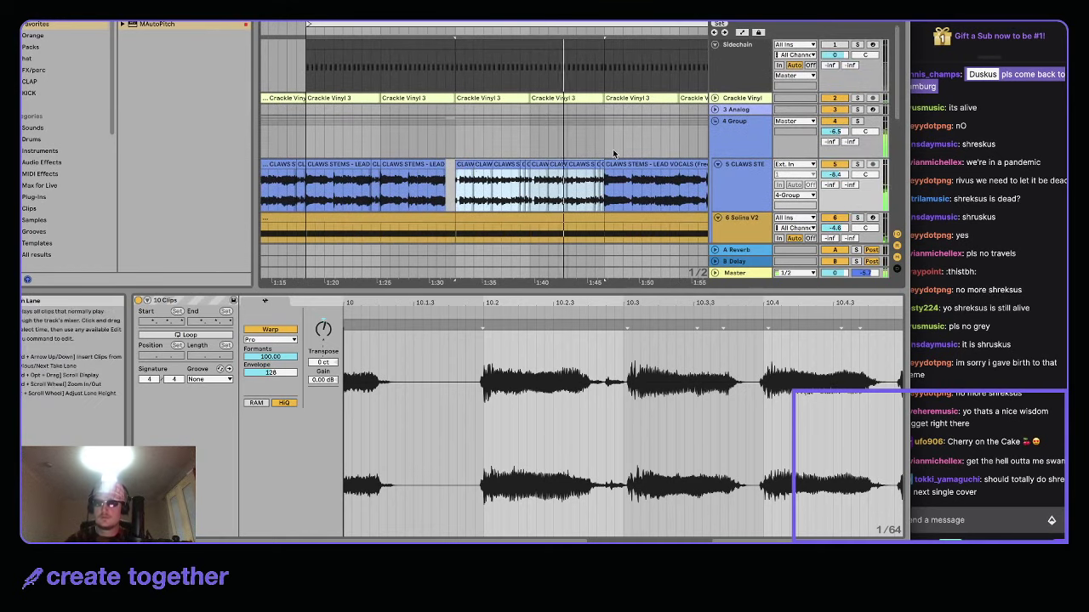
- Shorten the decay of the vocal track's ValhallaRoom reverb to 0.17 s and raise the track volume to -7.1 dB
{"action": "left_click", "coordinate": [573, 150]}
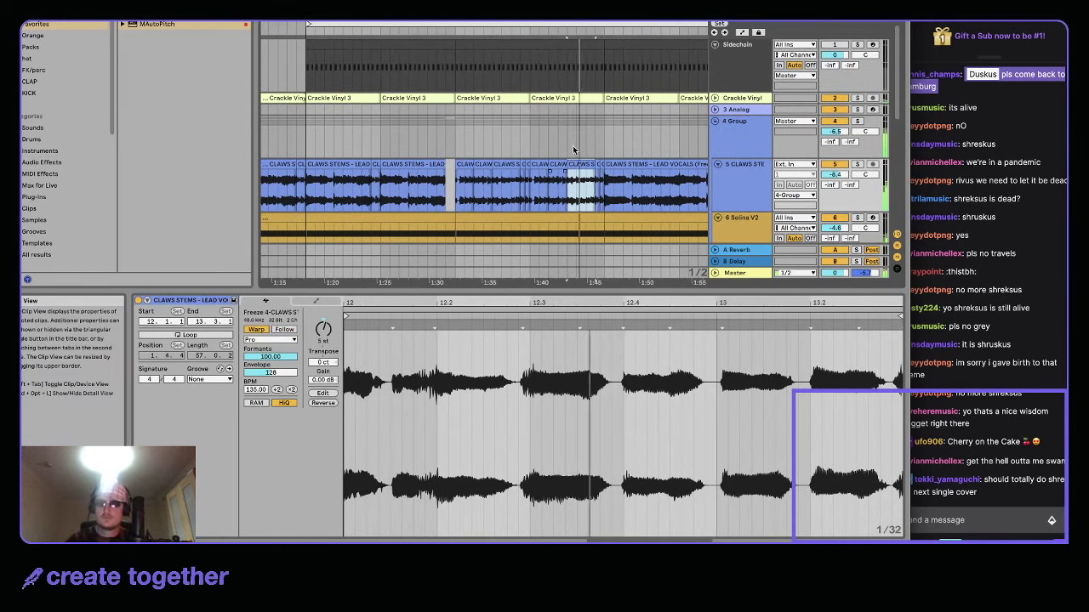
{"action": "left_click", "coordinate": [464, 163]}
{"action": "key", "text": "shift+Tab"}
{"action": "left_click", "coordinate": [318, 428]}
{"action": "left_click_drag", "start_coordinate": [251, 364], "coordinate": [250, 347]}
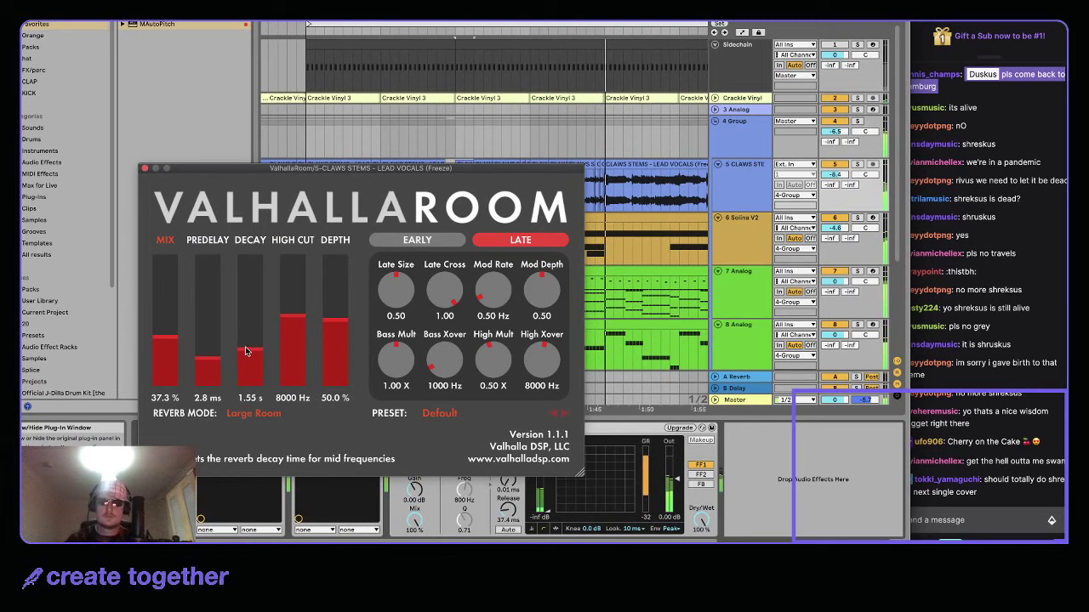
{"action": "left_click_drag", "start_coordinate": [839, 173], "coordinate": [839, 165]}
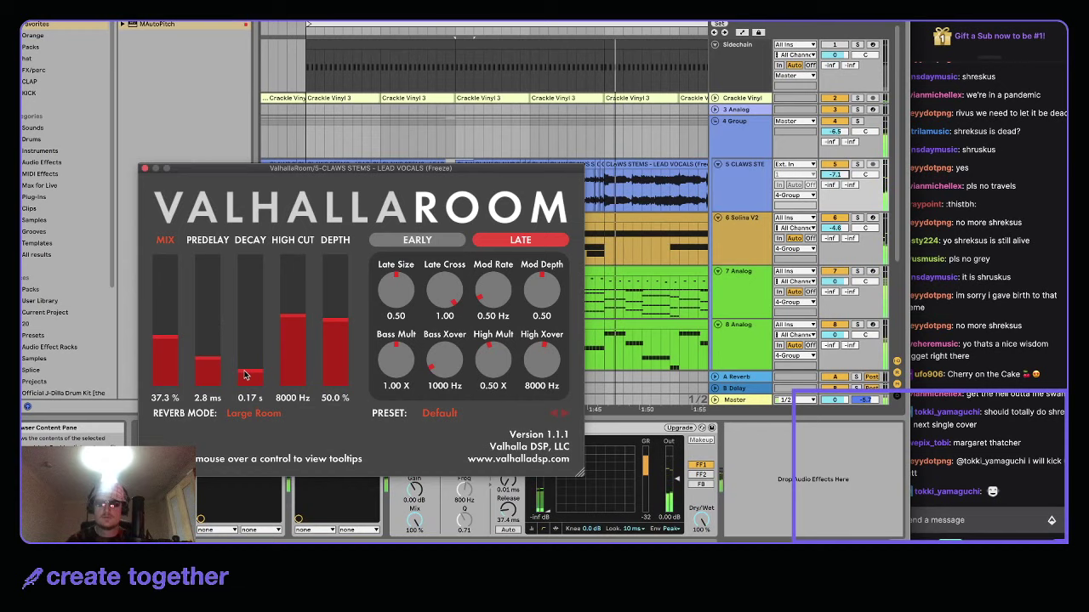
{"action": "left_click", "coordinate": [148, 169]}
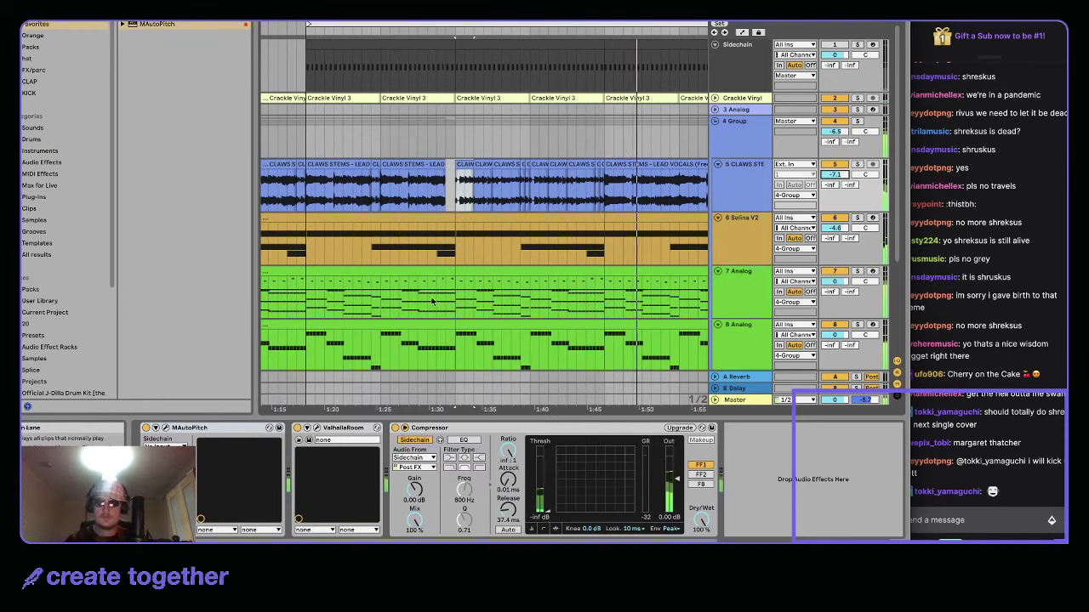
- Play the drop from about 1:17, stop playback and collapse the 4 Group track
{"action": "scroll", "coordinate": [589, 187], "scroll_direction": "down", "scroll_amount": 3}
{"action": "left_click", "coordinate": [465, 174]}
{"action": "key", "text": "space"}
{"action": "key", "text": "space"}
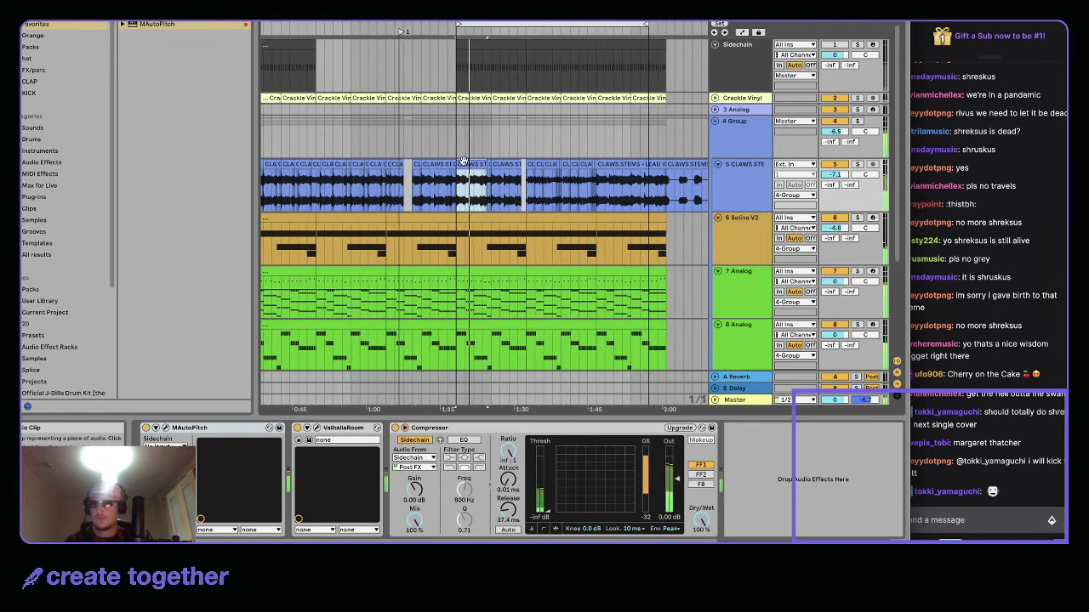
{"action": "left_click", "coordinate": [499, 181]}
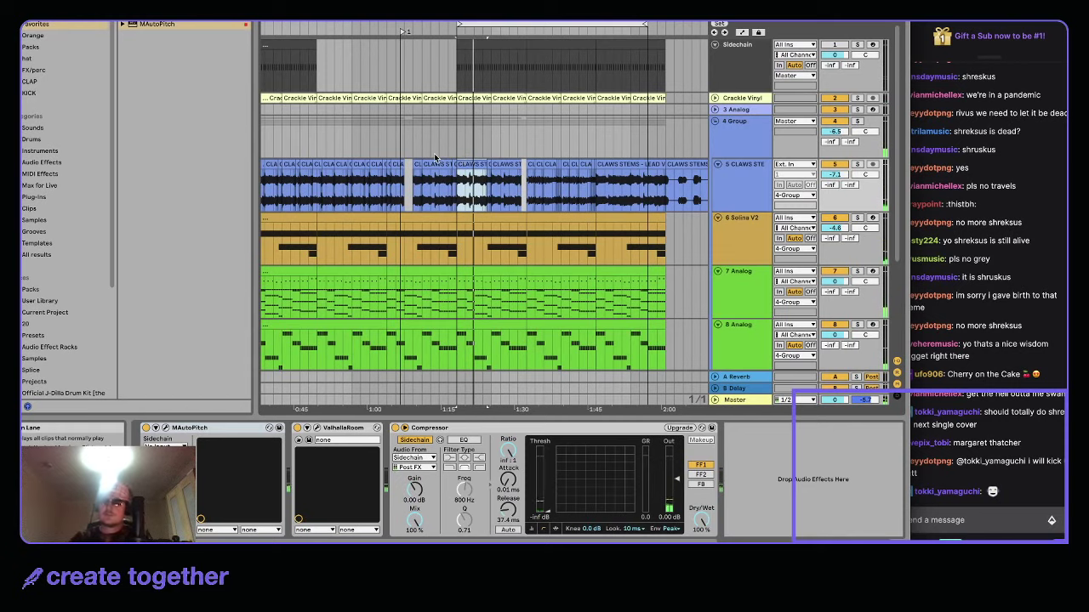
{"action": "left_click", "coordinate": [714, 122]}
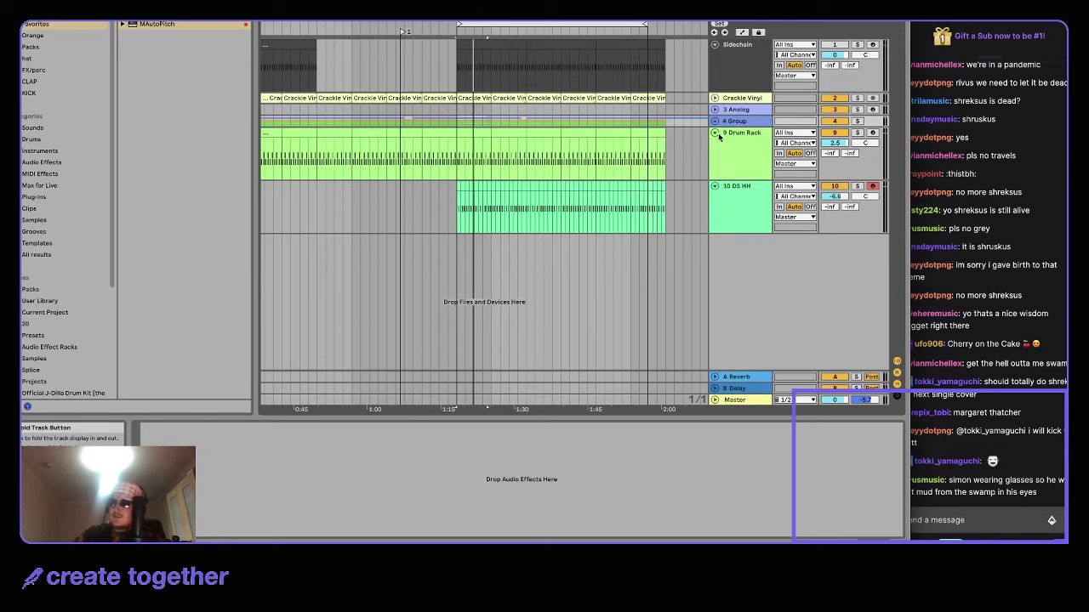
- Fold the 9 Drum Rack and 10 DS HH tracks, and expand the 4 Group track to reach 7 Analog
{"action": "left_click", "coordinate": [714, 133]}
{"action": "left_click", "coordinate": [714, 144]}
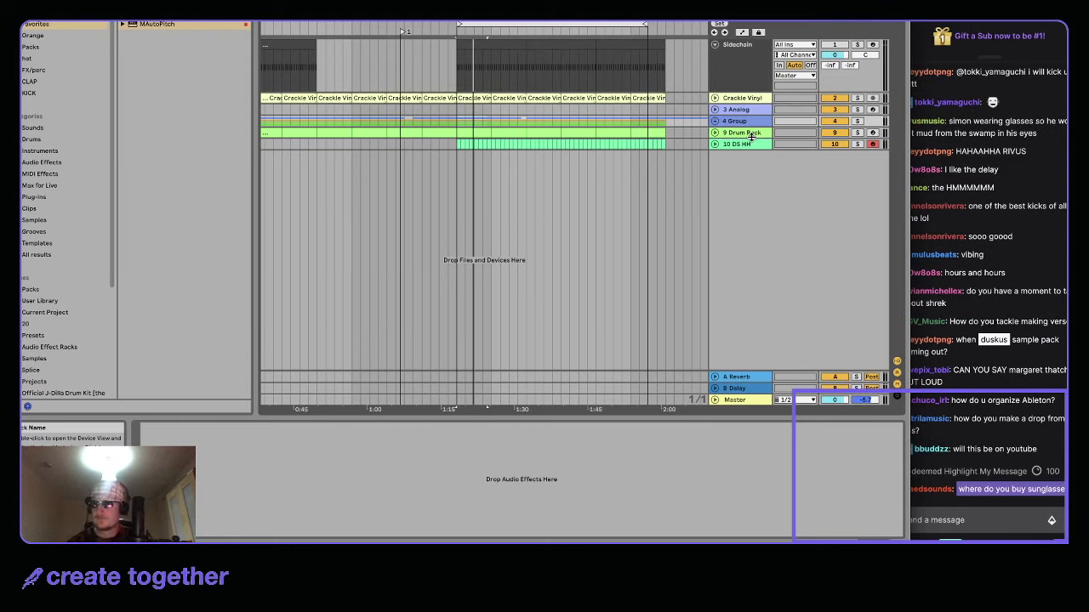
{"action": "left_click", "coordinate": [944, 332]}
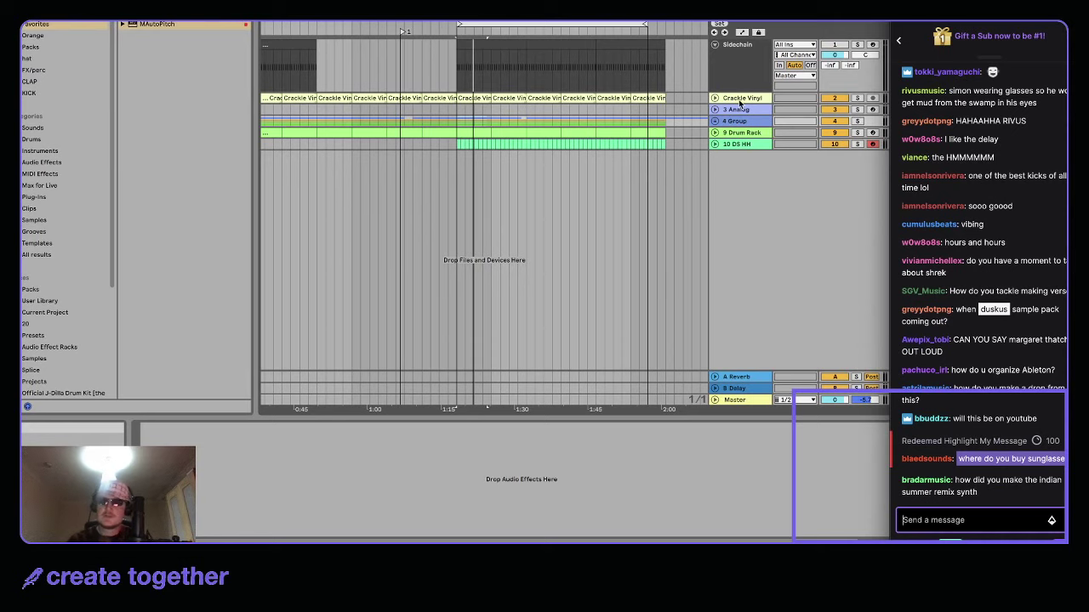
{"action": "left_click", "coordinate": [726, 117]}
{"action": "left_click", "coordinate": [714, 121]}
{"action": "scroll", "coordinate": [748, 261], "scroll_direction": "down", "scroll_amount": 3}
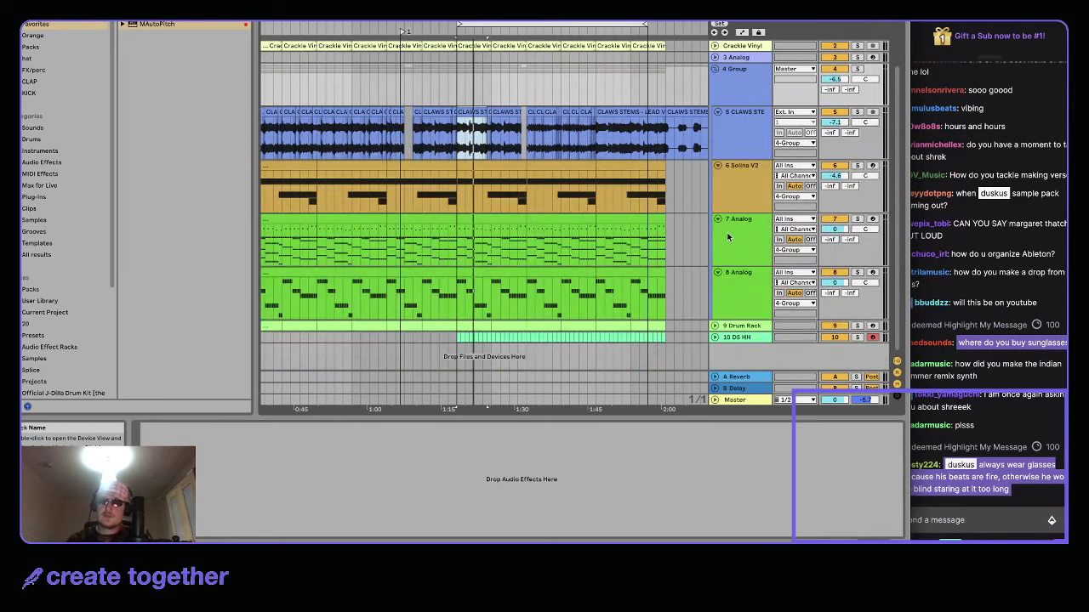
{"action": "left_click", "coordinate": [739, 223]}
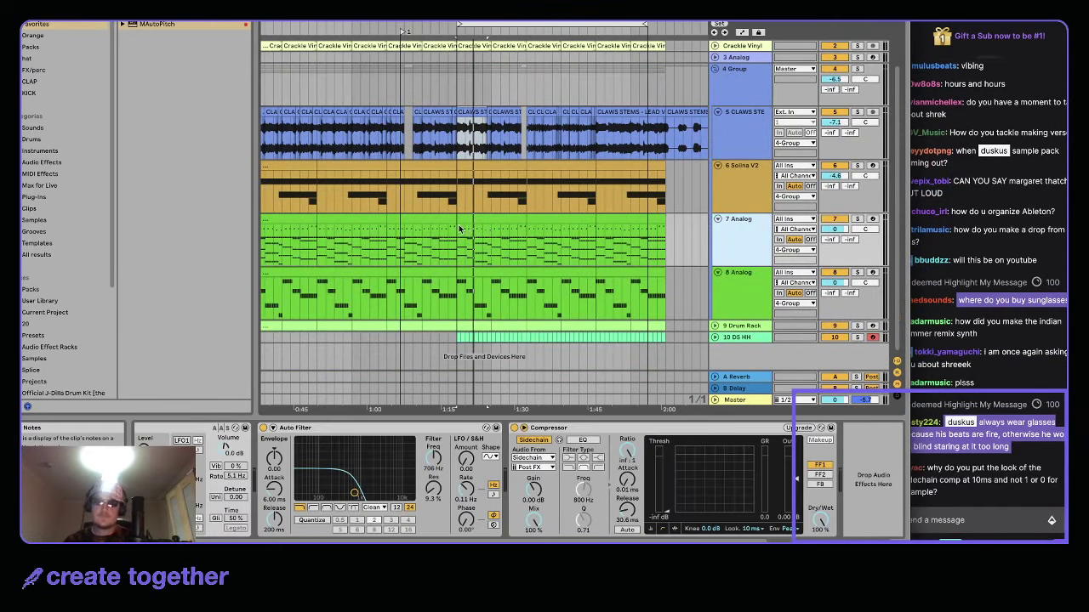
- Copy hi-hat clips on 10 DS HH and an eight-bar chord clip on 7 Analog to the empty area at about 2:15
{"action": "scroll", "coordinate": [460, 227], "scroll_direction": "up", "scroll_amount": 3}
{"action": "scroll", "coordinate": [464, 227], "scroll_direction": "down", "scroll_amount": 5}
{"action": "scroll", "coordinate": [379, 244], "scroll_direction": "up", "scroll_amount": 3}
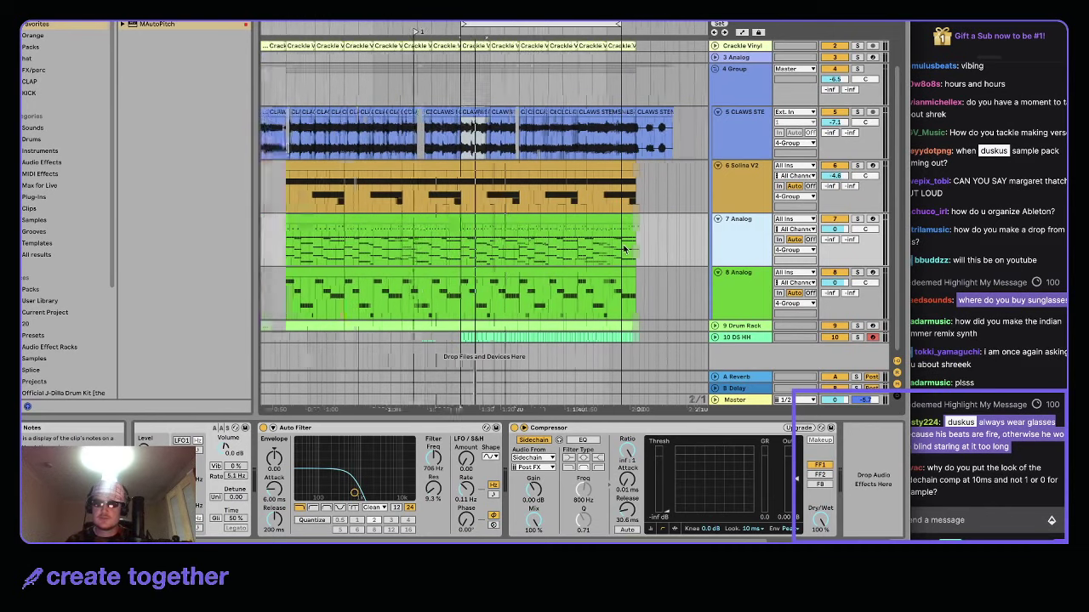
{"action": "left_click", "coordinate": [440, 337]}
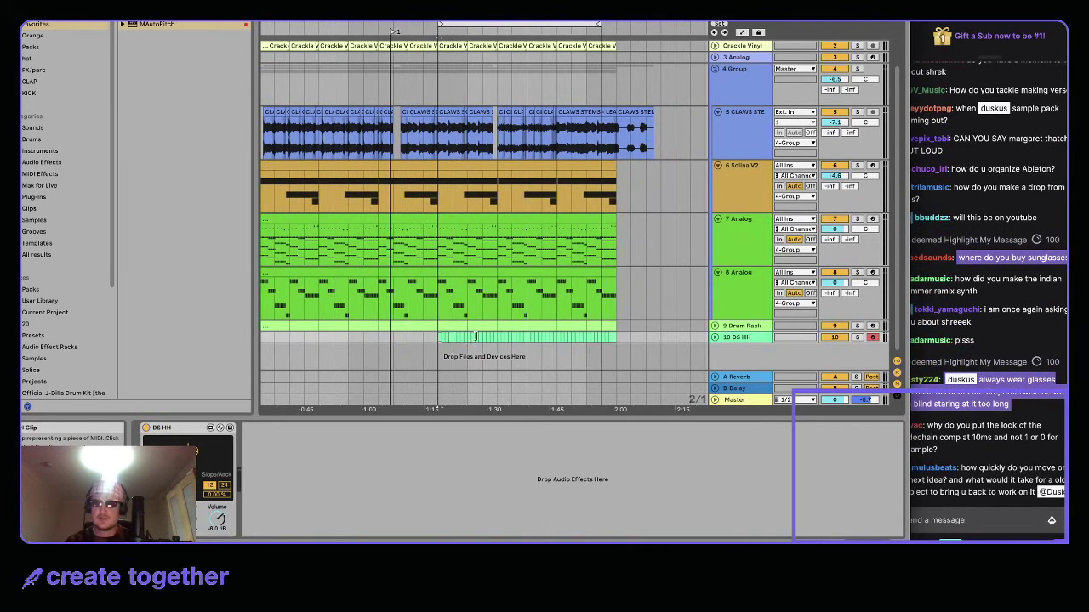
{"action": "scroll", "coordinate": [644, 331], "scroll_direction": "right", "scroll_amount": 2}
{"action": "left_click_drag", "start_coordinate": [384, 220], "coordinate": [621, 233]}
{"action": "scroll", "coordinate": [623, 230], "scroll_direction": "down", "scroll_amount": 1}
{"action": "scroll", "coordinate": [628, 220], "scroll_direction": "up", "scroll_amount": 3}
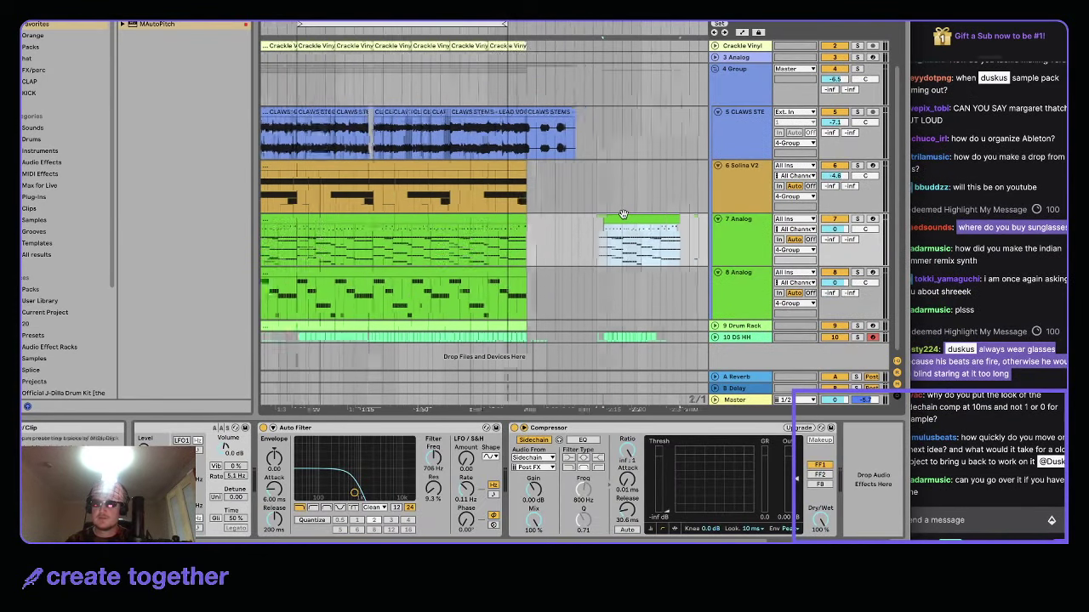
- Open the copied 7 Analog clip's notes and copy a four-bar 9 Drum Rack clip to about 2:15
{"action": "double_click", "coordinate": [626, 214]}
{"action": "scroll", "coordinate": [456, 434], "scroll_direction": "left", "scroll_amount": 1}
{"action": "scroll", "coordinate": [454, 437], "scroll_direction": "down", "scroll_amount": 2}
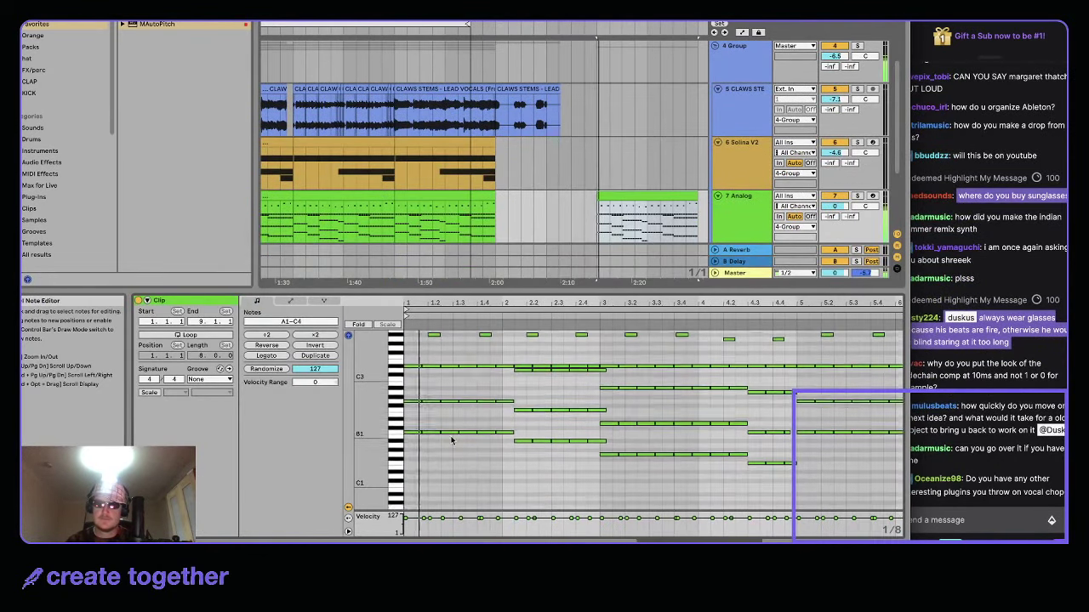
{"action": "scroll", "coordinate": [556, 209], "scroll_direction": "down", "scroll_amount": 3}
{"action": "left_click", "coordinate": [468, 200]}
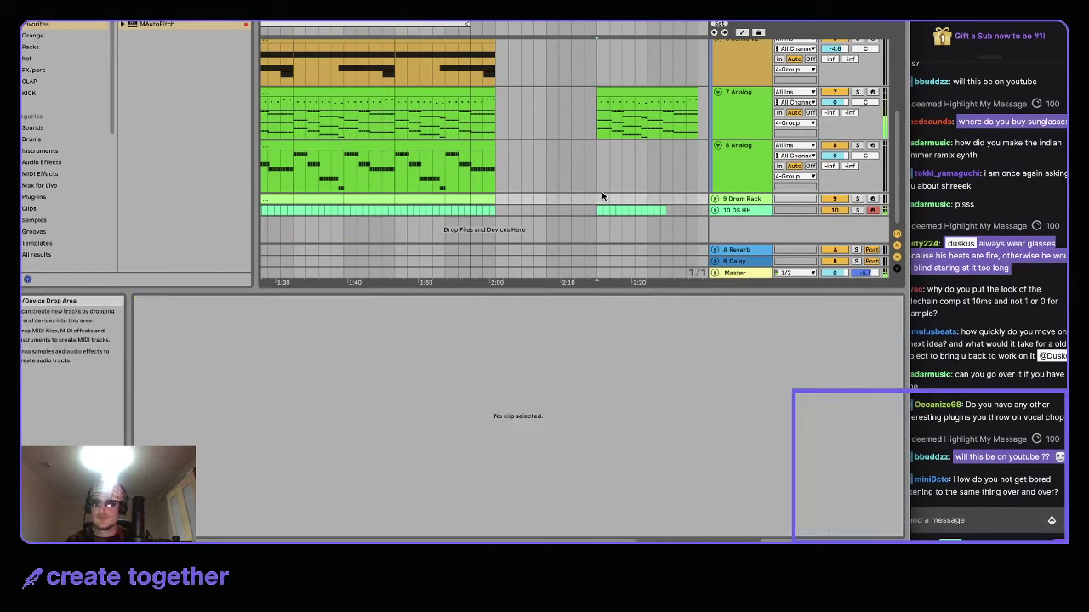
{"action": "left_click", "coordinate": [630, 111]}
{"action": "scroll", "coordinate": [647, 111], "scroll_direction": "up", "scroll_amount": 3}
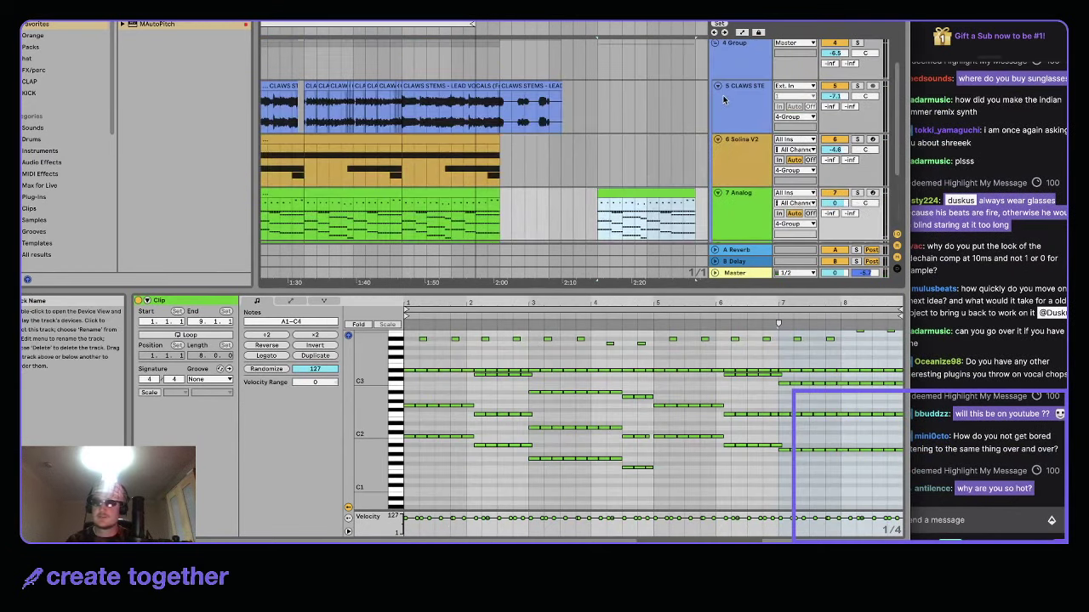
- Collapse the 4 Group track in the arrangement
{"action": "scroll", "coordinate": [724, 85], "scroll_direction": "down", "scroll_amount": 1}
{"action": "scroll", "coordinate": [713, 65], "scroll_direction": "up", "scroll_amount": 1}
{"action": "scroll", "coordinate": [713, 65], "scroll_direction": "up", "scroll_amount": 3}
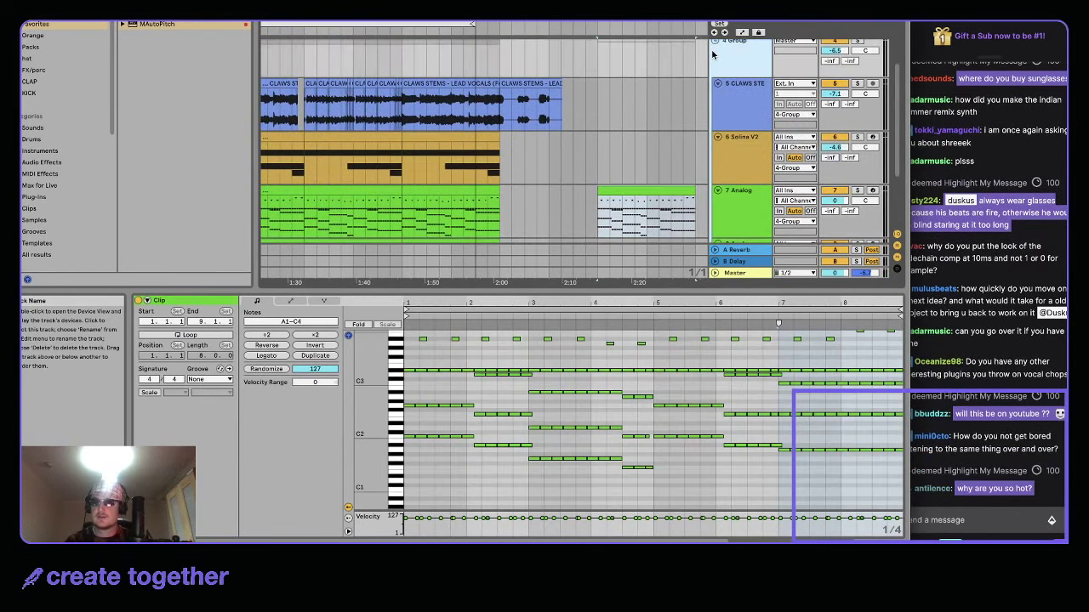
{"action": "left_click", "coordinate": [715, 121]}
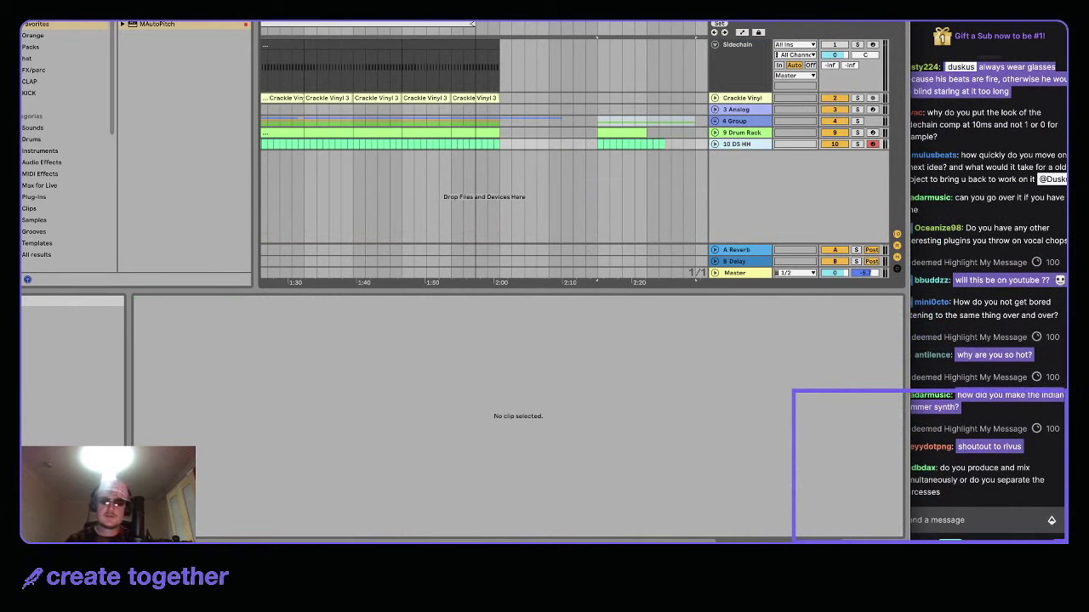
- Insert a new MIDI track below the 10 DS HH track
{"action": "left_click", "coordinate": [120, 14]}
{"action": "mouse_move", "coordinate": [160, 14]}
{"action": "left_click", "coordinate": [895, 385]}
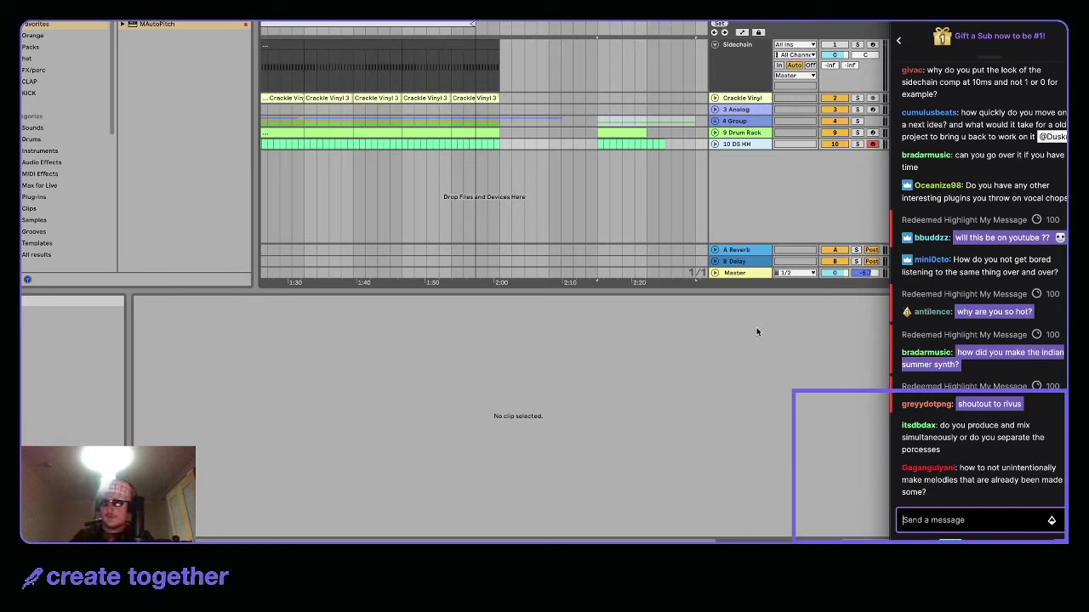
{"action": "left_click", "coordinate": [736, 145]}
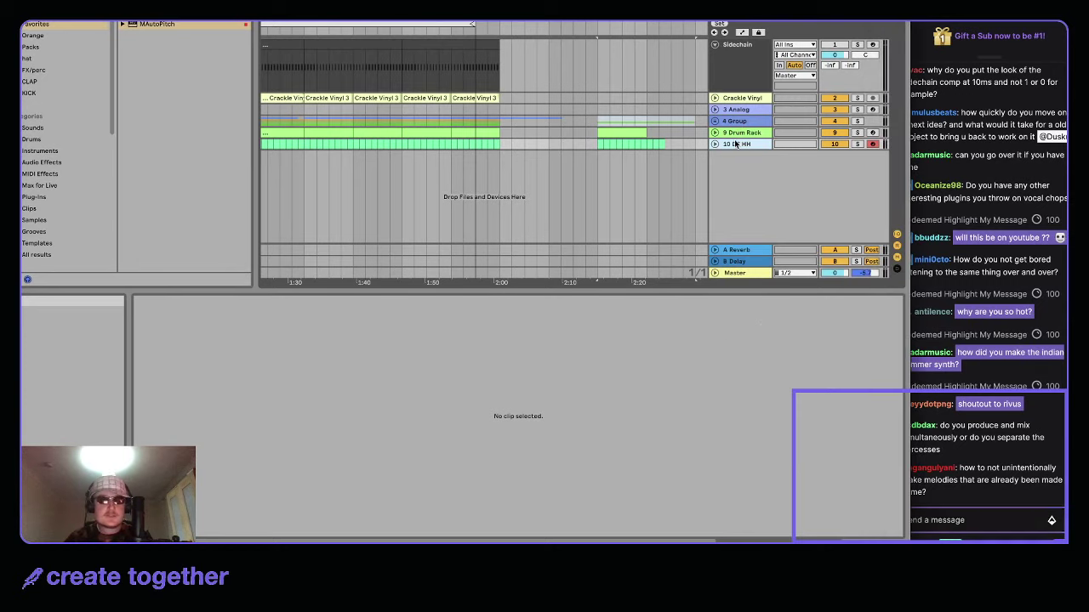
{"action": "left_click", "coordinate": [157, 21]}
{"action": "left_click", "coordinate": [157, 20]}
{"action": "left_click", "coordinate": [124, 20]}
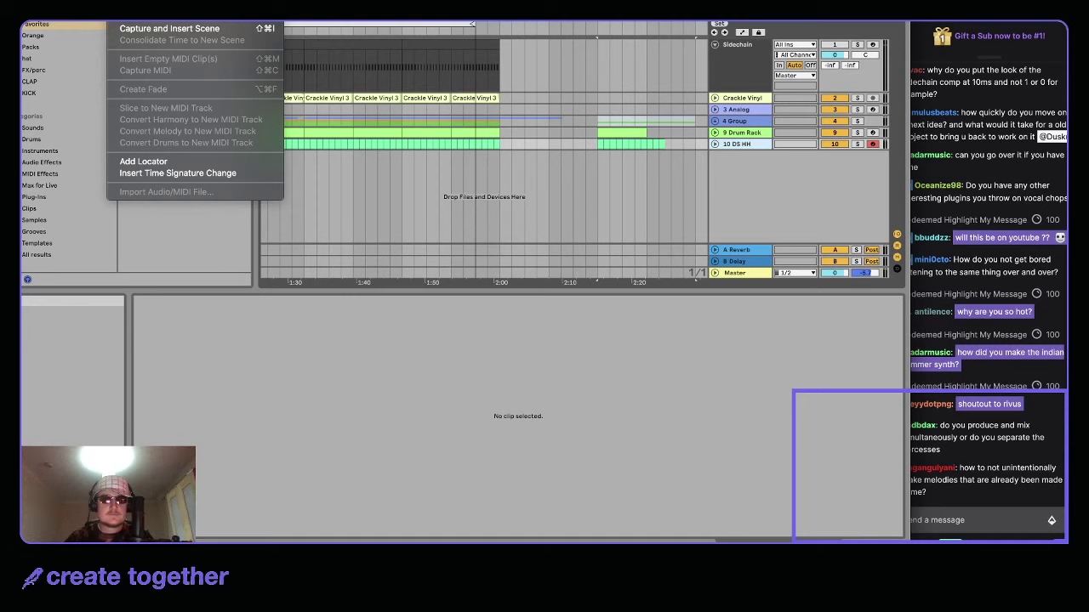
{"action": "left_click", "coordinate": [157, 21]}
{"action": "left_click", "coordinate": [915, 384]}
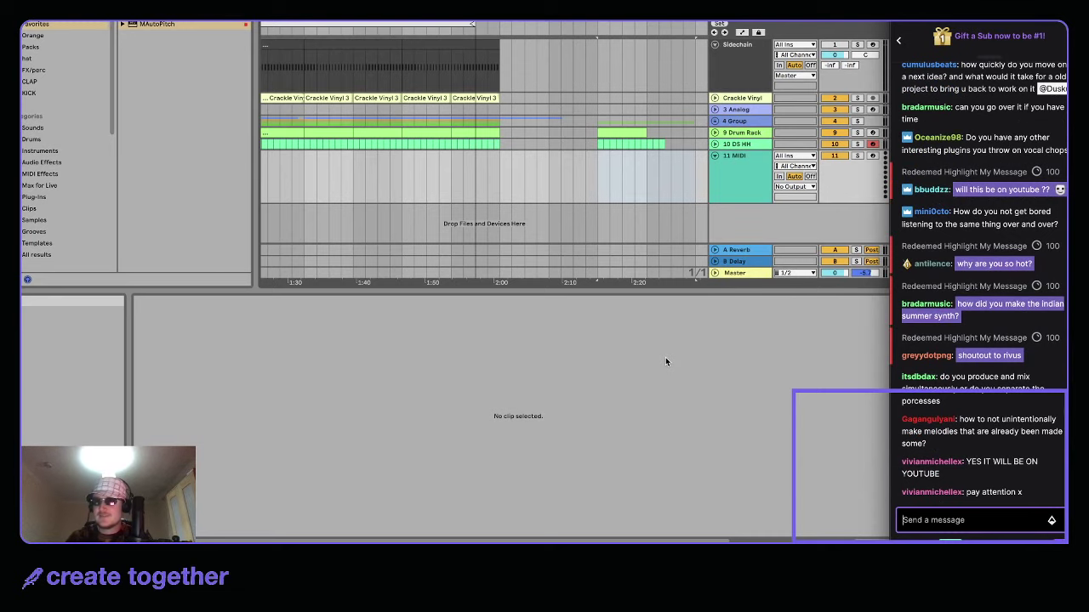
- Delete the 10 DS HH hi-hats beyond the end of the copied drum rack clip at about 2:22
{"action": "left_click", "coordinate": [728, 177]}
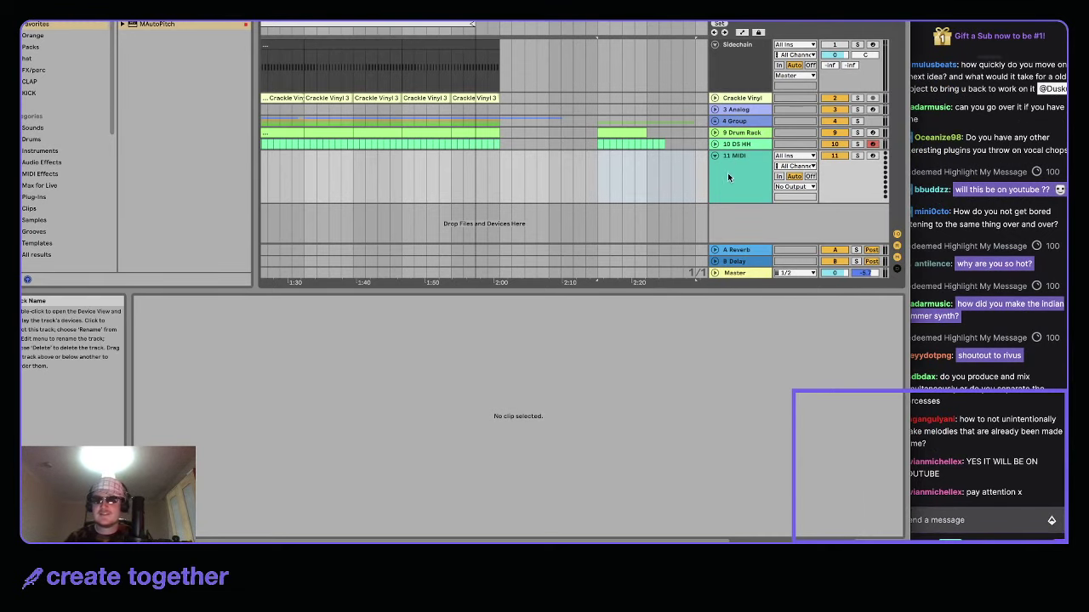
{"action": "scroll", "coordinate": [635, 136], "scroll_direction": "up", "scroll_amount": 3}
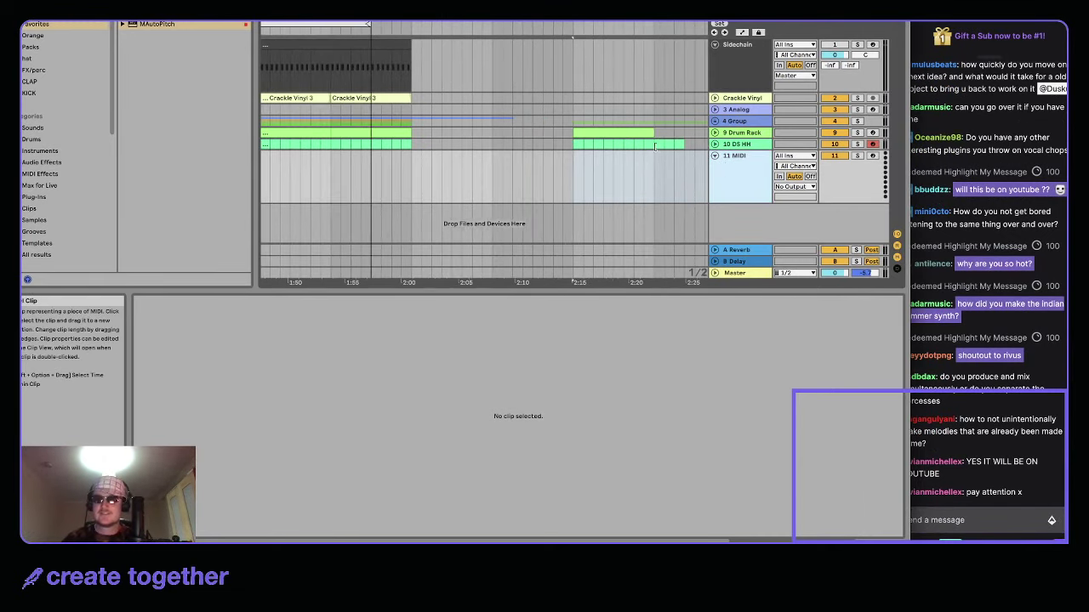
{"action": "left_click", "coordinate": [607, 134]}
{"action": "left_click", "coordinate": [1061, 327]}
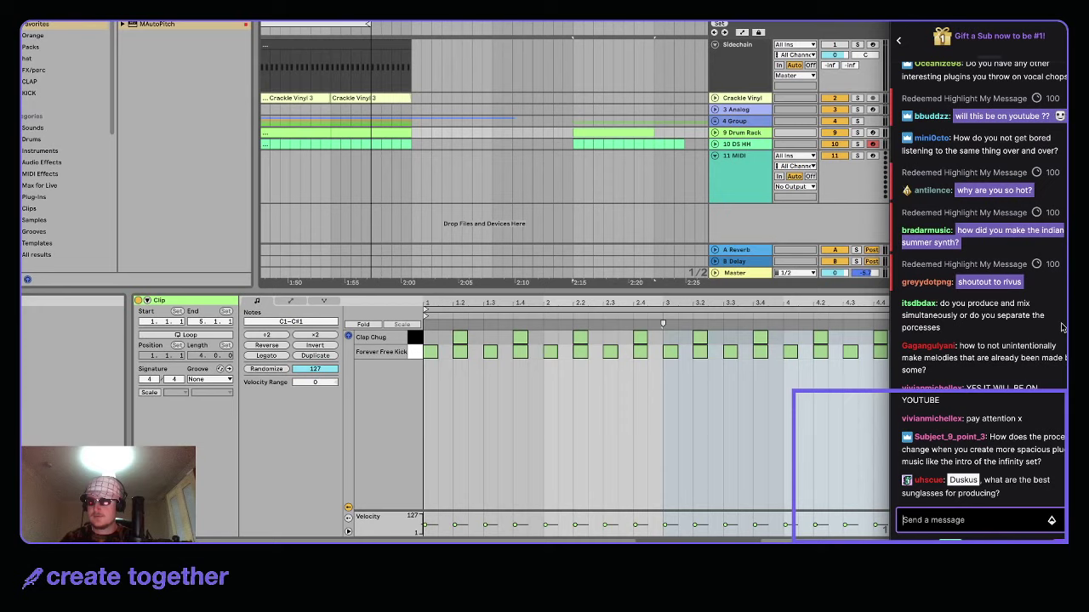
{"action": "scroll", "coordinate": [608, 176], "scroll_direction": "up", "scroll_amount": 2}
{"action": "scroll", "coordinate": [646, 194], "scroll_direction": "down", "scroll_amount": 2}
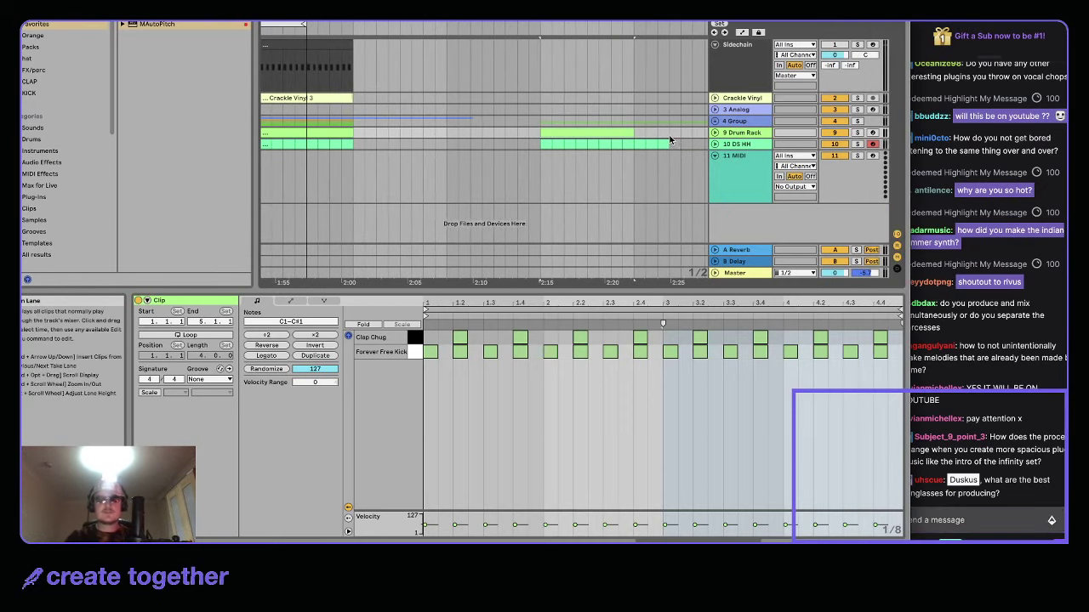
{"action": "left_click_drag", "start_coordinate": [634, 159], "coordinate": [678, 143]}
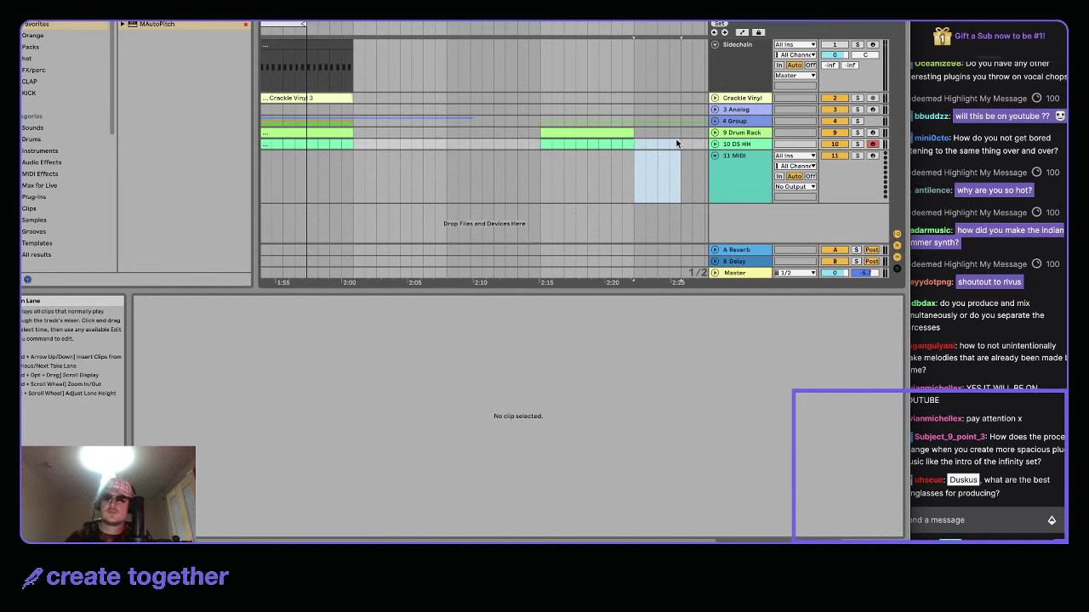
{"action": "left_click", "coordinate": [584, 135]}
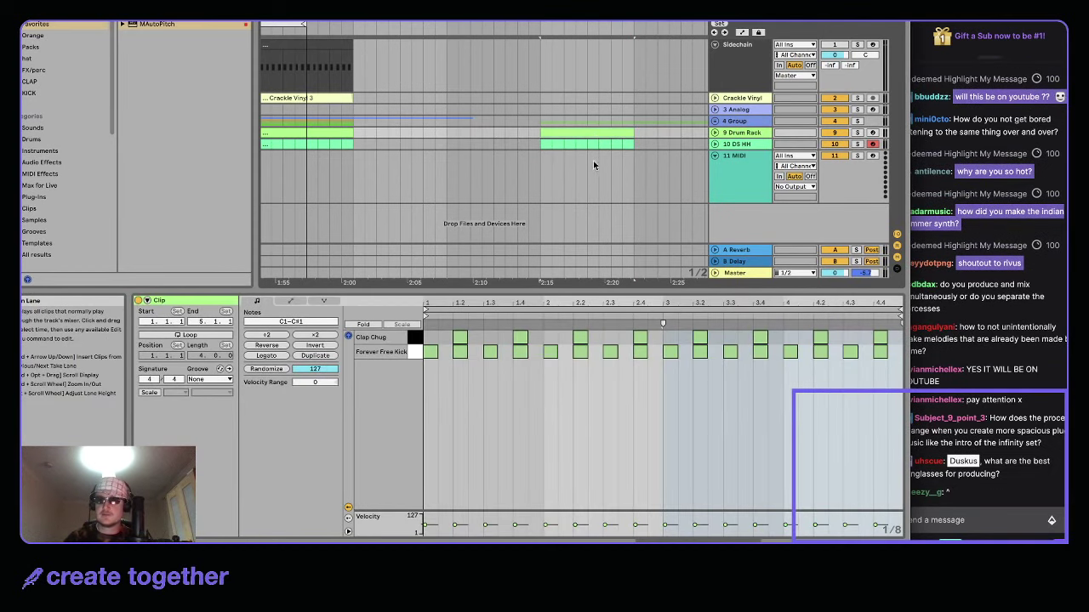
- Expand the 4 Group track and open the notes of the 7 Analog chord clip at about 2:15
{"action": "left_click", "coordinate": [717, 122]}
{"action": "left_click", "coordinate": [717, 122]}
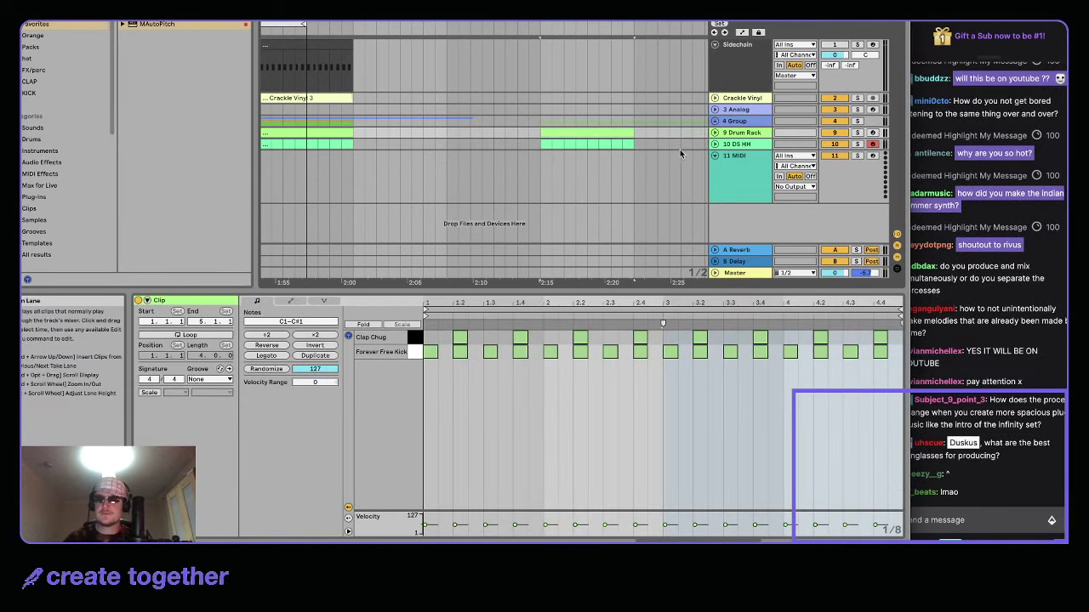
{"action": "left_click", "coordinate": [716, 121]}
{"action": "scroll", "coordinate": [646, 153], "scroll_direction": "down", "scroll_amount": 5}
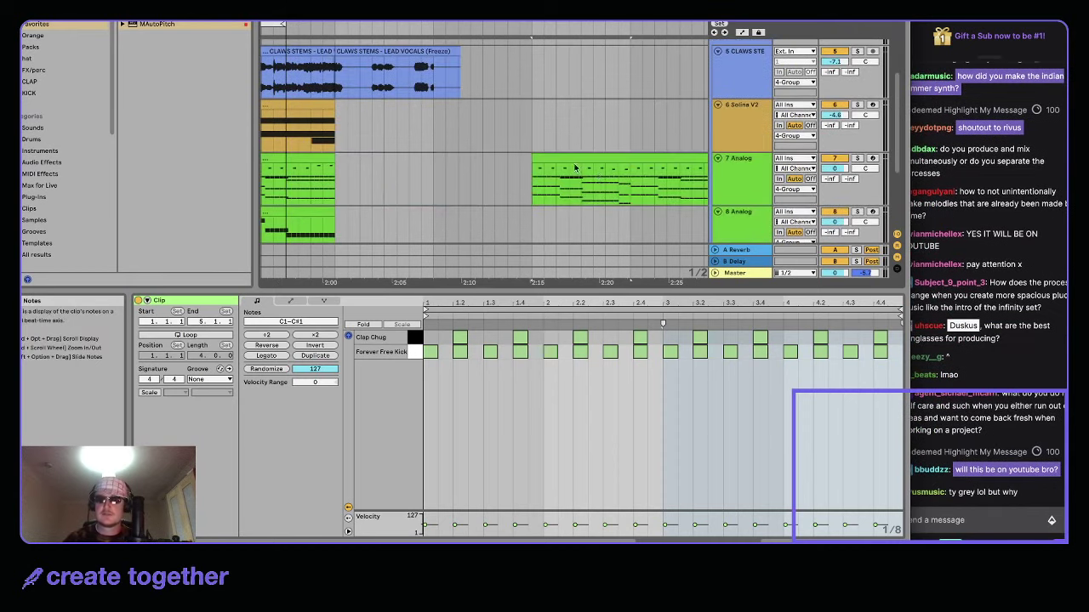
{"action": "left_click", "coordinate": [613, 179]}
{"action": "scroll", "coordinate": [417, 421], "scroll_direction": "up", "scroll_amount": 1}
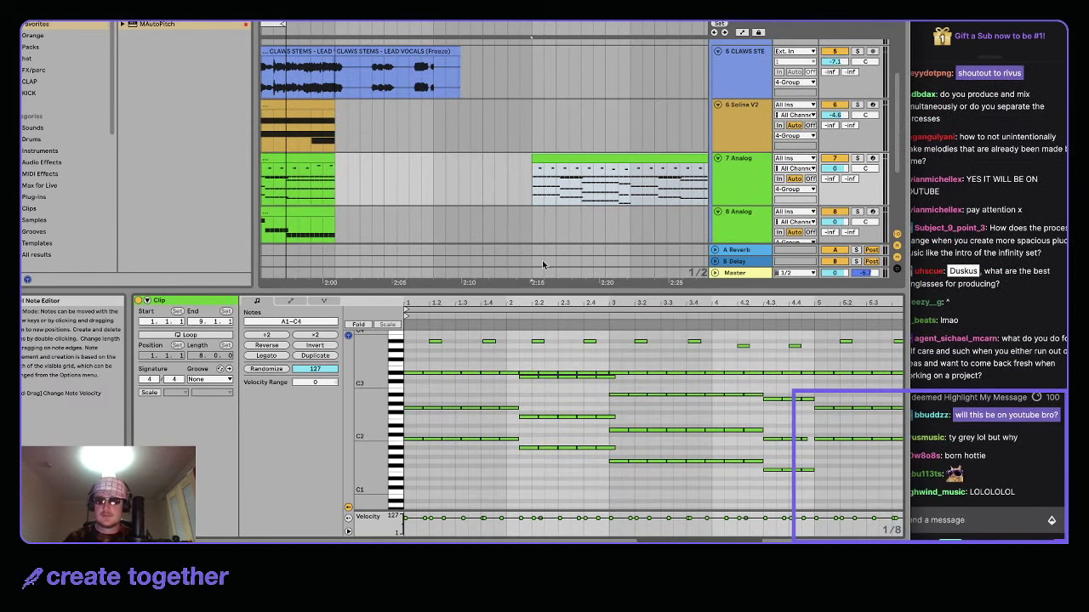
- Set the loop to the four-bar drum rack clip from about 2:15 and start playback
{"action": "scroll", "coordinate": [525, 168], "scroll_direction": "down", "scroll_amount": 4}
{"action": "left_click", "coordinate": [525, 168]}
{"action": "left_click", "coordinate": [504, 159]}
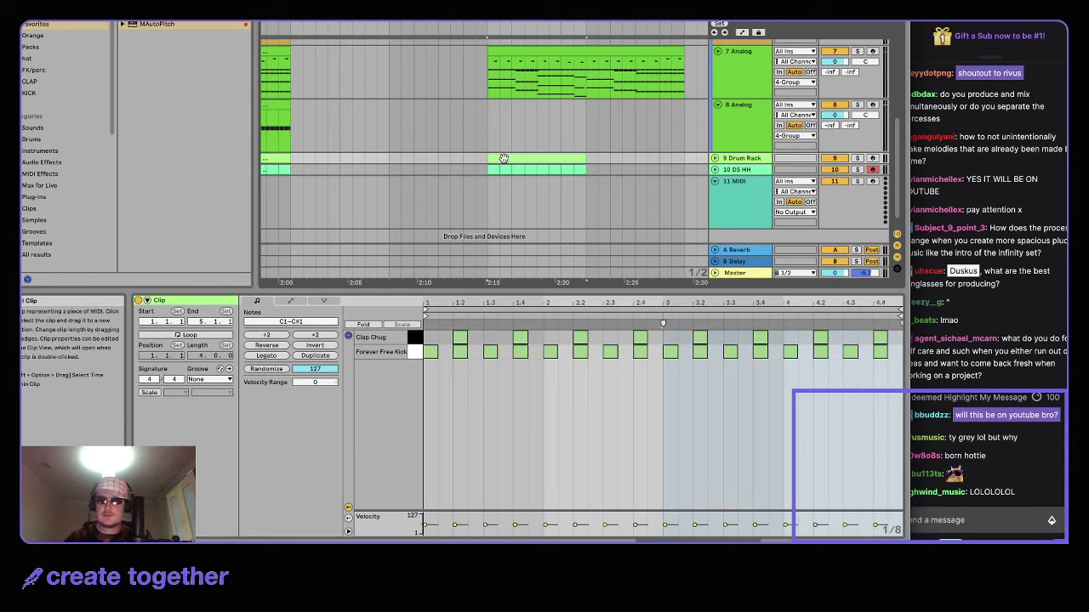
{"action": "scroll", "coordinate": [504, 159], "scroll_direction": "up", "scroll_amount": 3}
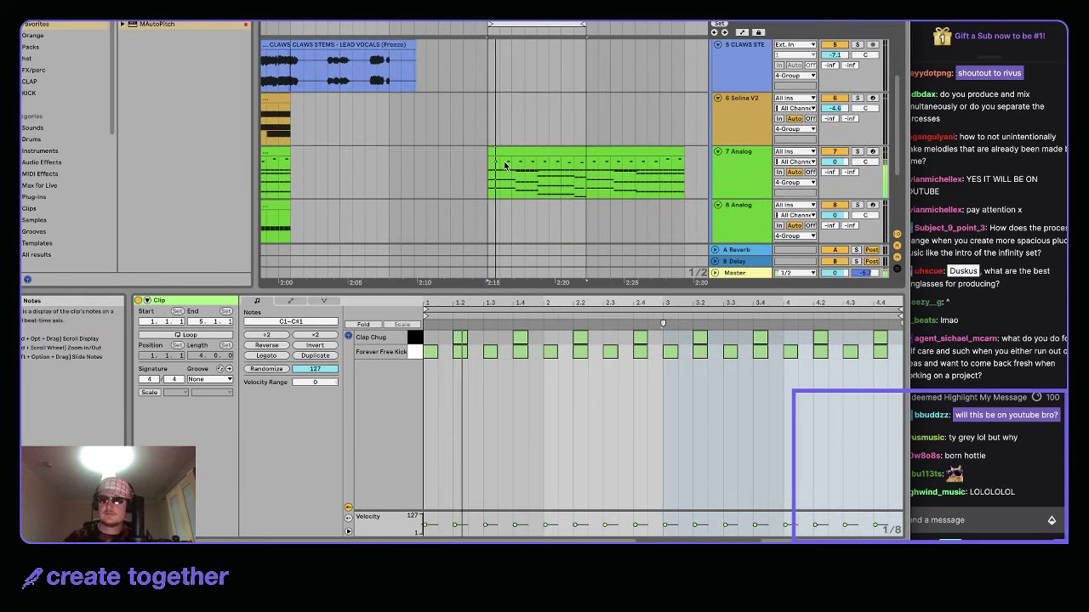
{"action": "left_click", "coordinate": [509, 159]}
{"action": "scroll", "coordinate": [512, 157], "scroll_direction": "up", "scroll_amount": 4}
{"action": "scroll", "coordinate": [513, 158], "scroll_direction": "down", "scroll_amount": 3}
- Copy the eight-bar sidechain kick clip and paste it into the new section at about 2:15
{"action": "left_click", "coordinate": [434, 46]}
{"action": "left_click", "coordinate": [481, 46]}
{"action": "key", "text": "super+c"}
{"action": "left_click", "coordinate": [582, 56]}
{"action": "key", "text": "super+v"}
{"action": "scroll", "coordinate": [618, 106], "scroll_direction": "up", "scroll_amount": 5}
{"action": "scroll", "coordinate": [621, 128], "scroll_direction": "down", "scroll_amount": 5}
- Check the 10 DS HH track and play the looped section from about 2:15
{"action": "left_click", "coordinate": [749, 182]}
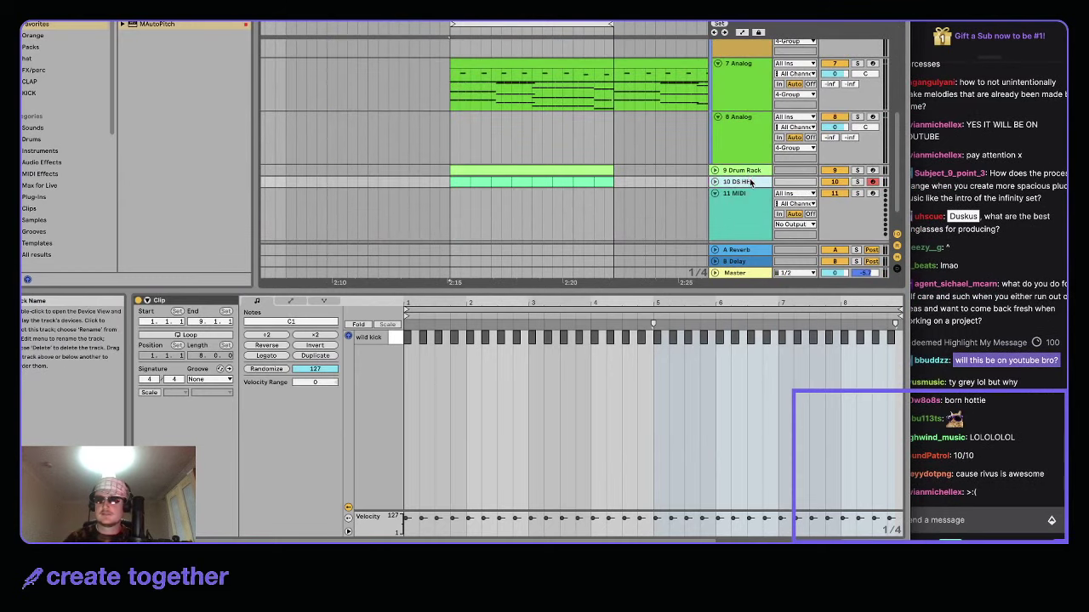
{"action": "left_click", "coordinate": [715, 182]}
{"action": "left_click", "coordinate": [835, 194]}
{"action": "left_click", "coordinate": [715, 182]}
{"action": "key", "text": "space"}
{"action": "scroll", "coordinate": [608, 159], "scroll_direction": "up", "scroll_amount": 5}
{"action": "scroll", "coordinate": [545, 119], "scroll_direction": "down", "scroll_amount": 5}
{"action": "key", "text": "space"}
- Open the 7 Analog clip at about 2:15 and delete the second chord stab in bar 1, keeping the high note
{"action": "double_click", "coordinate": [499, 81]}
{"action": "scroll", "coordinate": [431, 438], "scroll_direction": "up", "scroll_amount": 4}
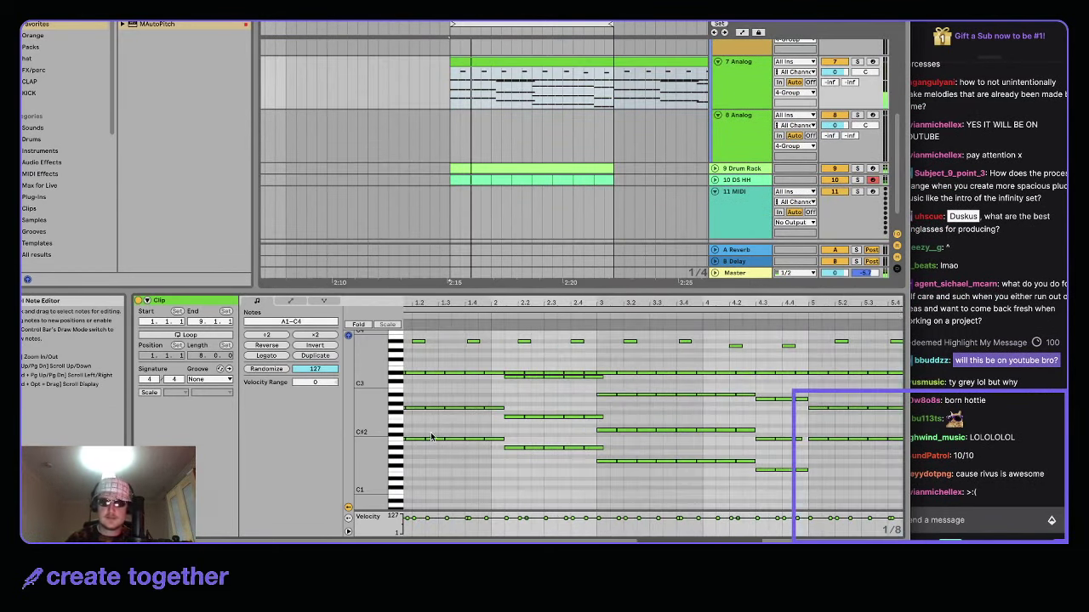
{"action": "left_click", "coordinate": [441, 455]}
{"action": "left_click", "coordinate": [441, 439]}
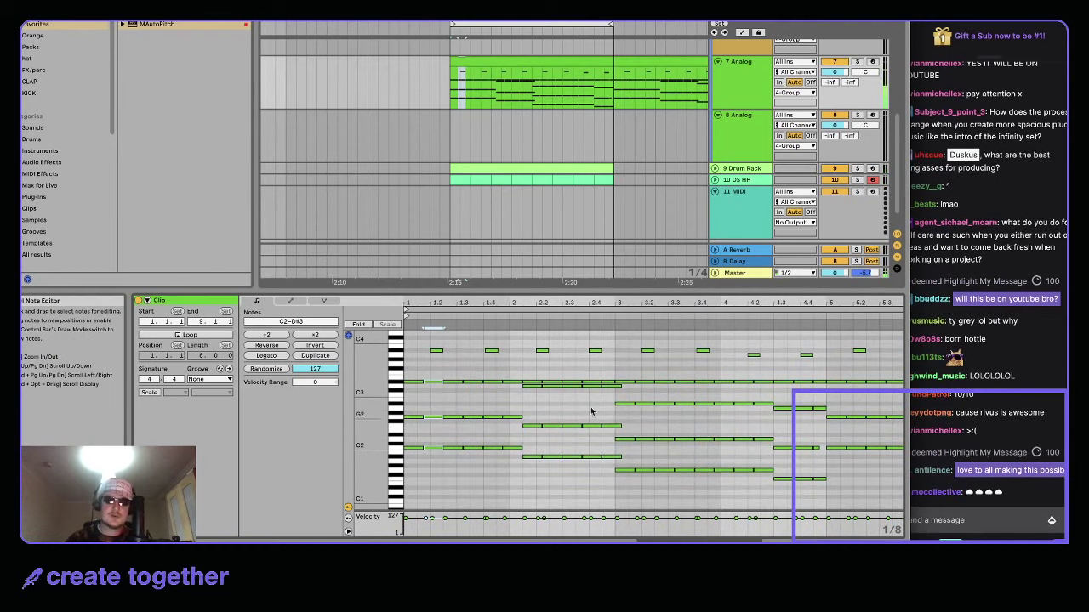
{"action": "scroll", "coordinate": [546, 448], "scroll_direction": "down", "scroll_amount": 3}
{"action": "scroll", "coordinate": [572, 437], "scroll_direction": "up", "scroll_amount": 5}
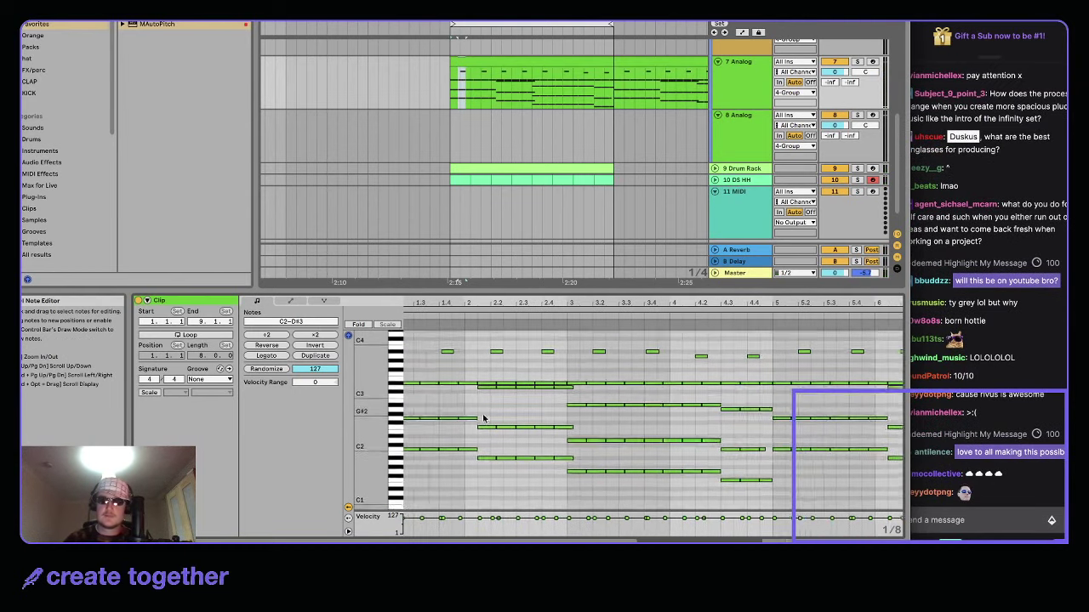
{"action": "key", "text": "Delete"}
{"action": "key", "text": "space"}
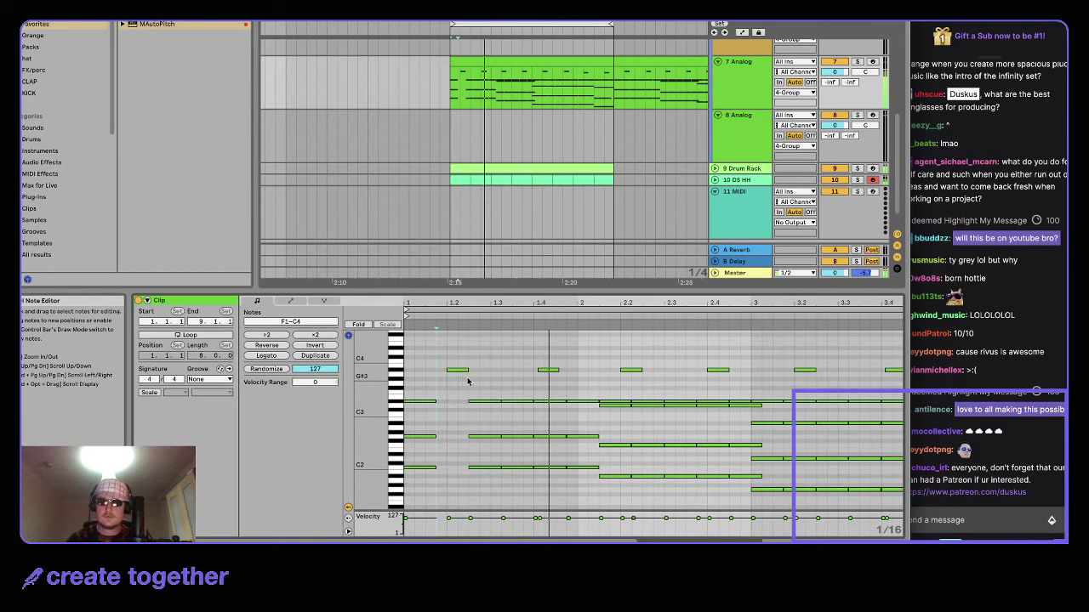
- Delete the last chord stab before bar 2 and the stab just before beat 2.4 in the 7 Analog clip, then play it
{"action": "left_click_drag", "start_coordinate": [598, 479], "coordinate": [578, 355]}
{"action": "key", "text": "Delete"}
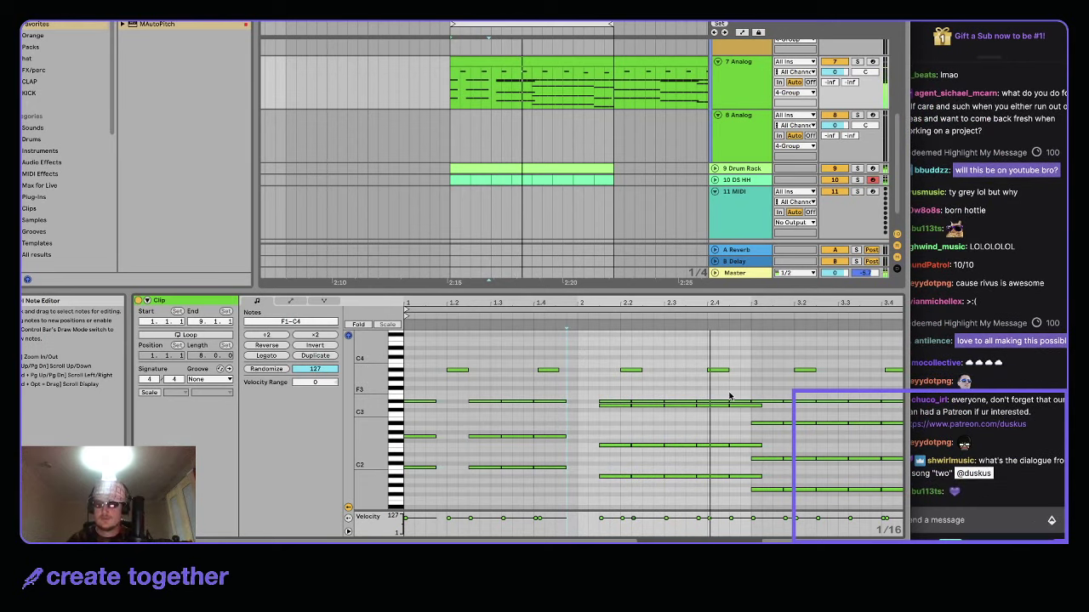
{"action": "left_click_drag", "start_coordinate": [729, 389], "coordinate": [697, 498]}
{"action": "key", "text": "Delete"}
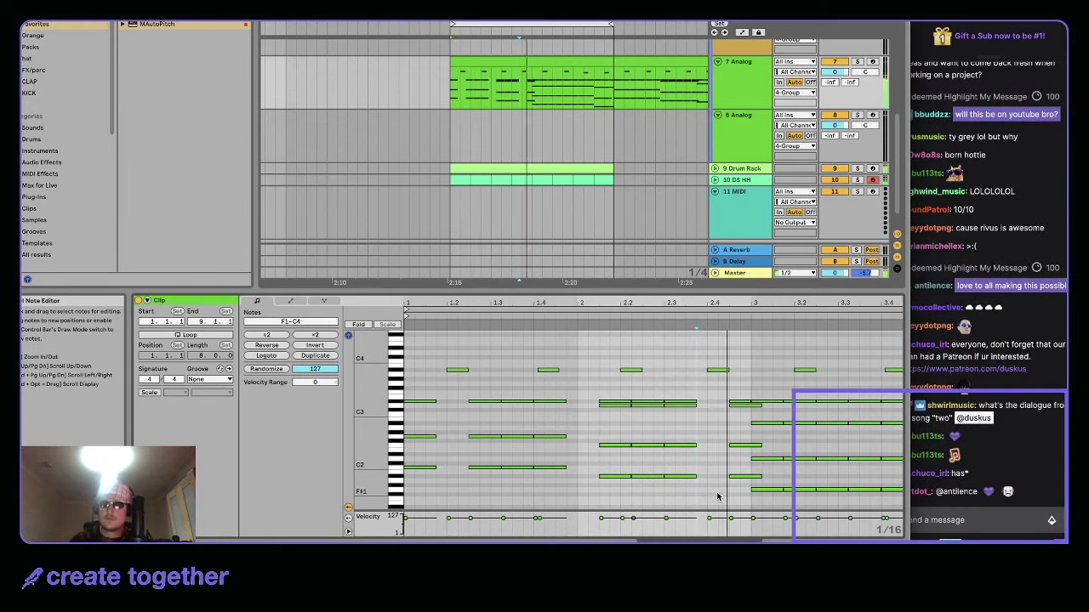
{"action": "key", "text": "minus"}
{"action": "key", "text": "space"}
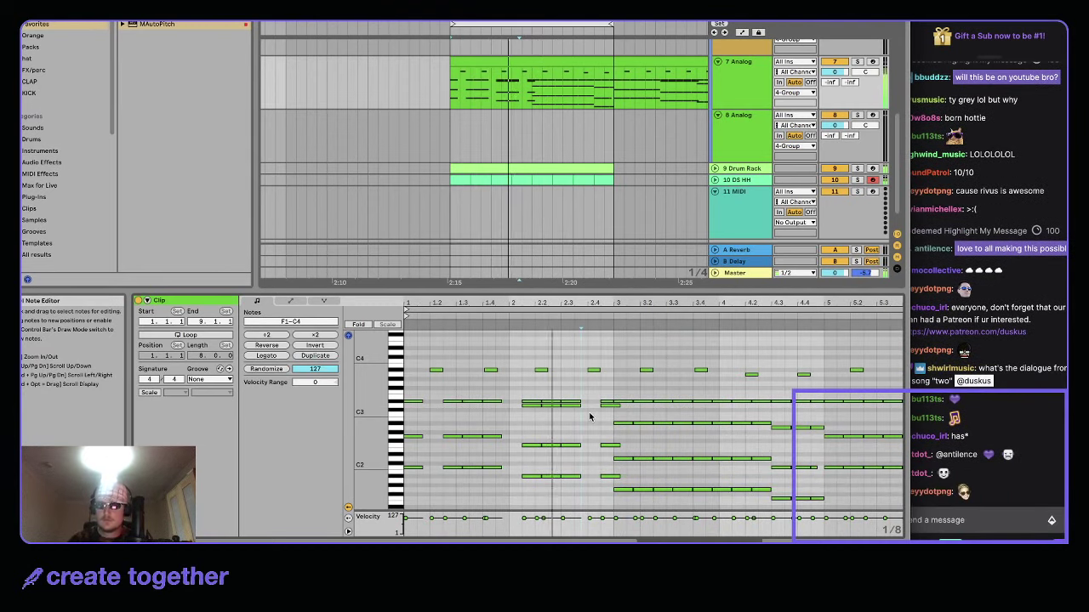
- Duplicate the chord stab before beat 2.4 into the gap after it and delete the last stab before bar 3 in the 7 Analog clip
{"action": "left_click_drag", "start_coordinate": [569, 392], "coordinate": [576, 500]}
{"action": "key", "text": "ctrl+d"}
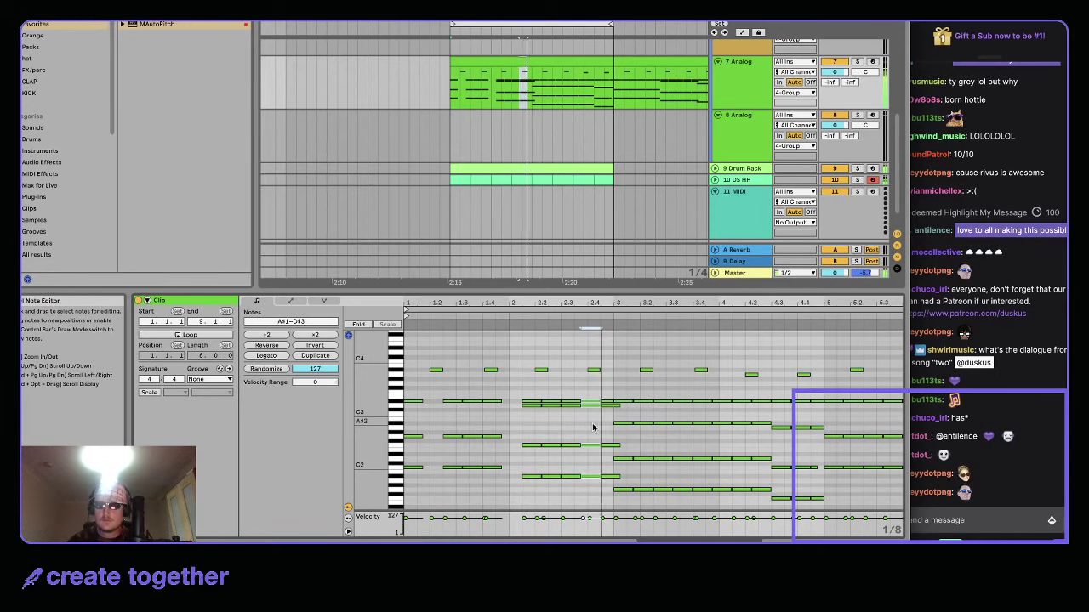
{"action": "left_click_drag", "start_coordinate": [610, 394], "coordinate": [607, 486]}
{"action": "key", "text": "Delete"}
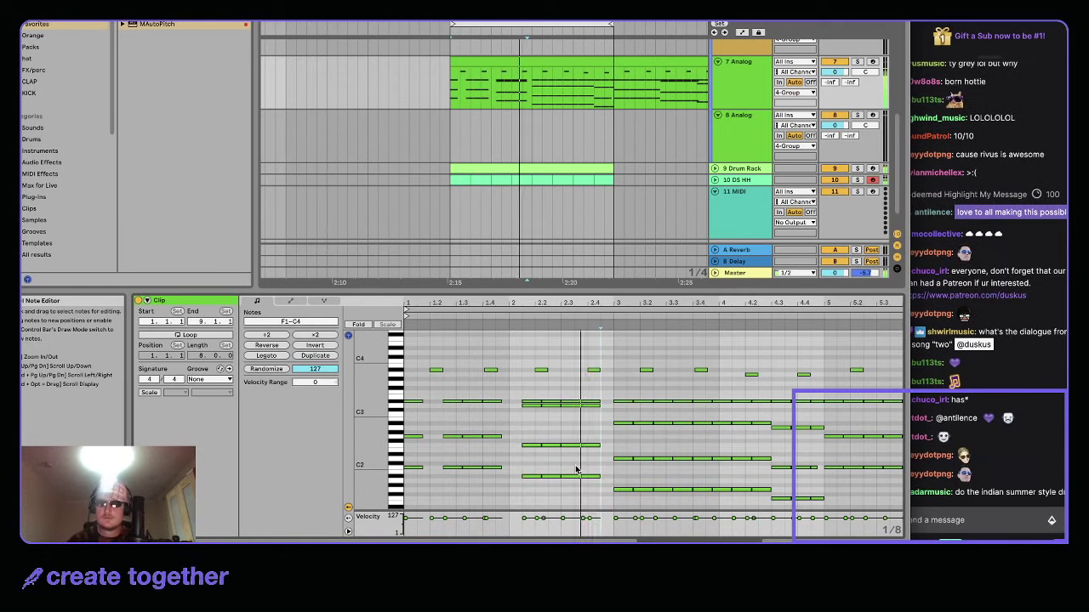
- Delete the second chord stab in bar 3, the stab across the start of bar 4 and the last stab before bar 5
{"action": "left_click_drag", "start_coordinate": [645, 393], "coordinate": [635, 520]}
{"action": "key", "text": "Delete"}
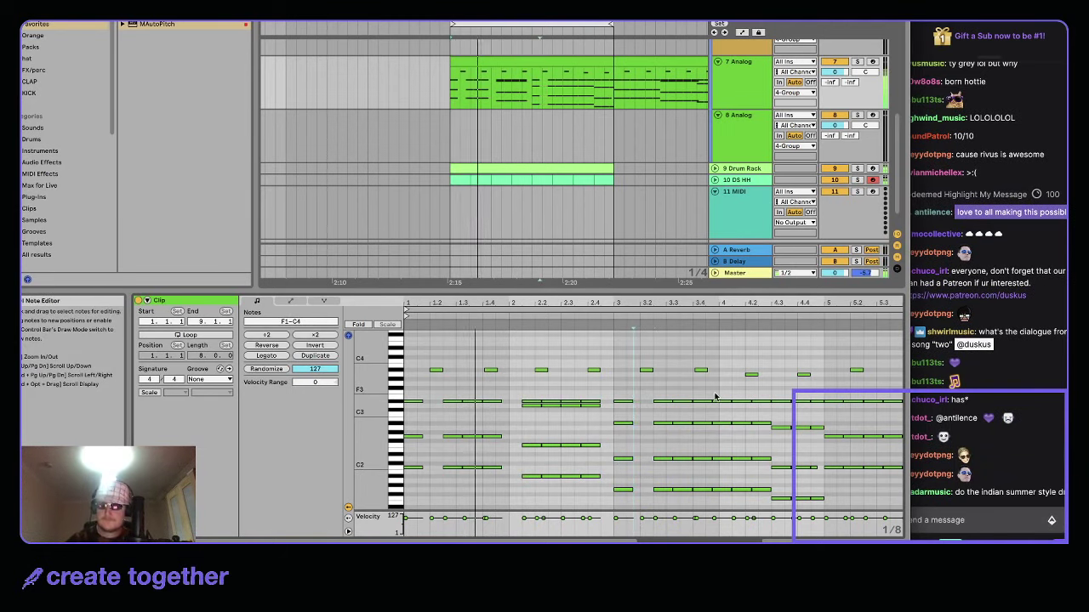
{"action": "left_click_drag", "start_coordinate": [712, 397], "coordinate": [731, 502]}
{"action": "key", "text": "Delete"}
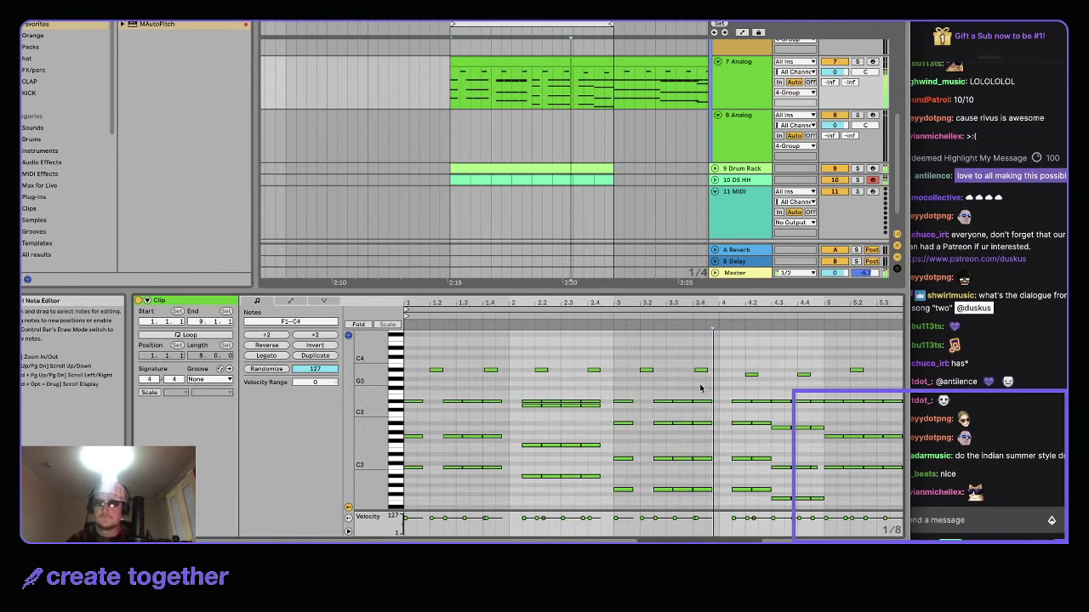
{"action": "key", "text": "space"}
{"action": "left_click_drag", "start_coordinate": [814, 393], "coordinate": [820, 508]}
{"action": "key", "text": "shift+Tab"}
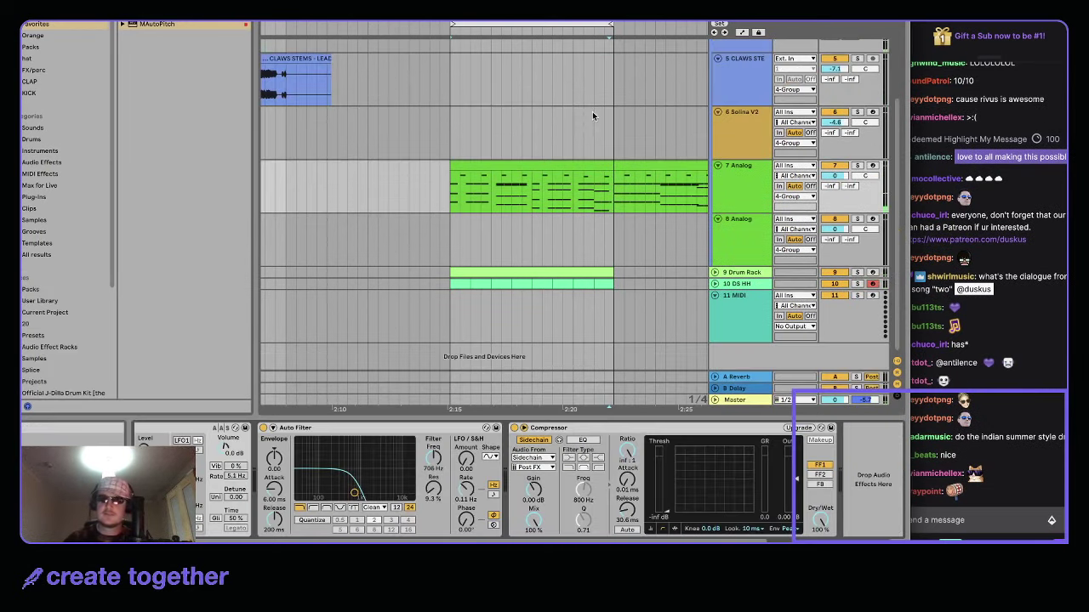
- Reopen the 7 Analog clip and delete the second chord stab in bar 5 and the stab across the start of bar 6
{"action": "scroll", "coordinate": [595, 192], "scroll_direction": "down", "scroll_amount": 5}
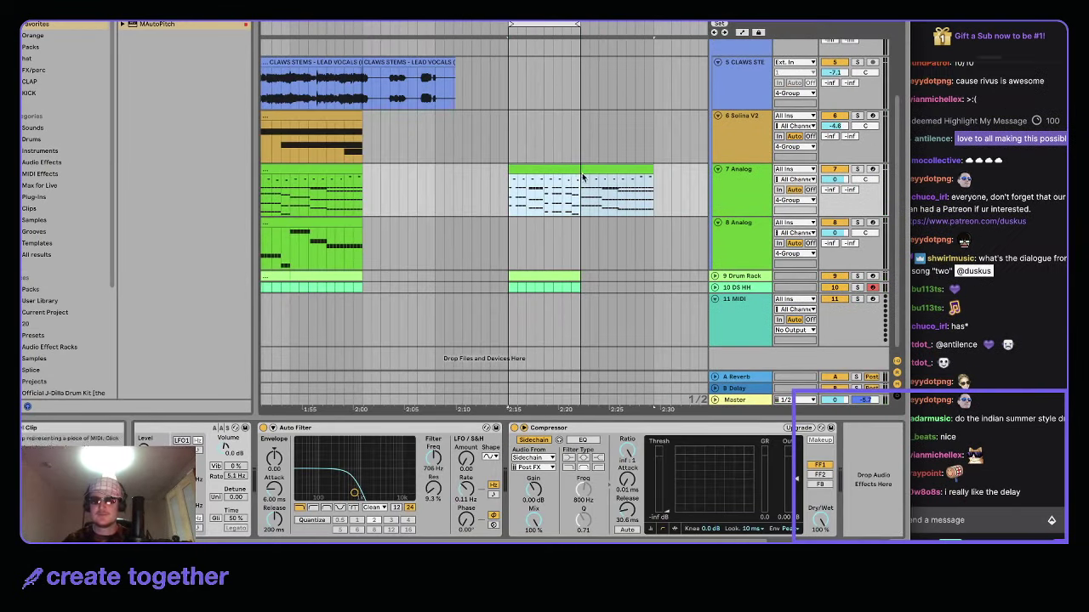
{"action": "double_click", "coordinate": [583, 177]}
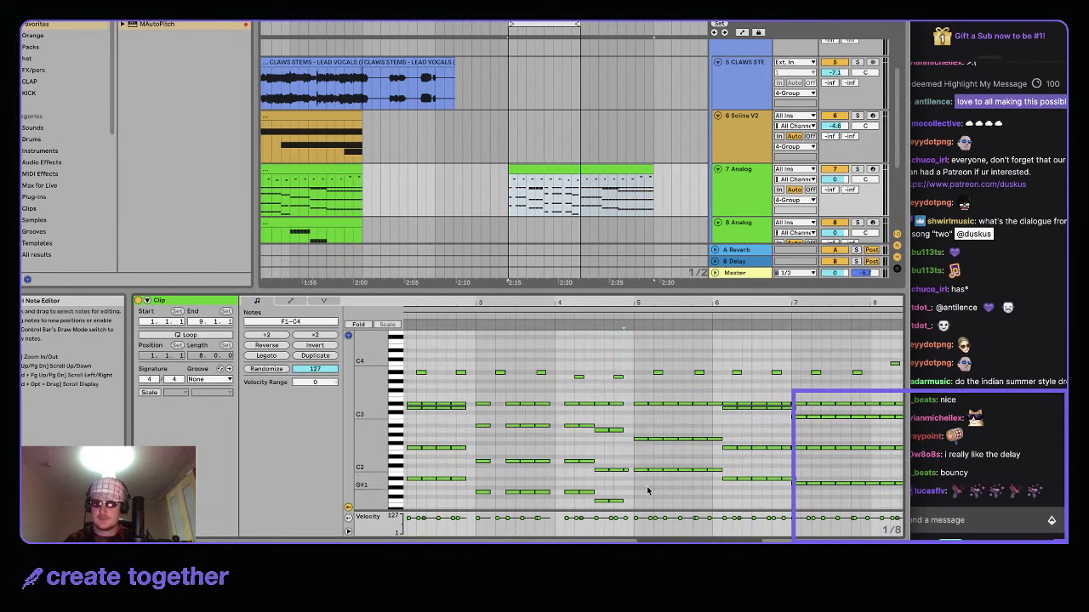
{"action": "left_click_drag", "start_coordinate": [655, 491], "coordinate": [662, 398]}
{"action": "scroll", "coordinate": [664, 397], "scroll_direction": "left", "scroll_amount": 2}
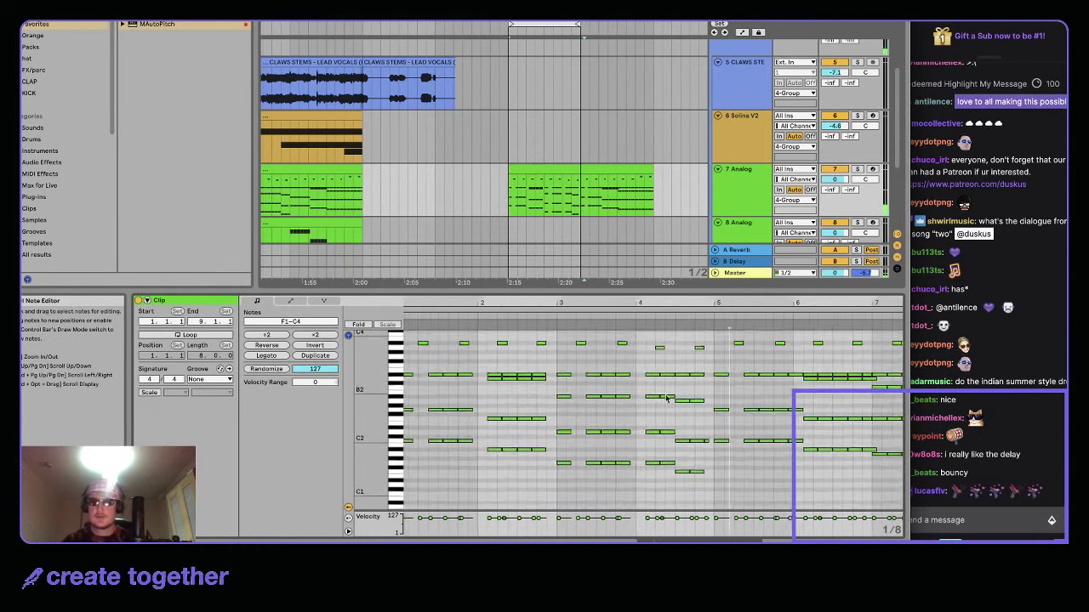
{"action": "left_click_drag", "start_coordinate": [770, 483], "coordinate": [771, 387]}
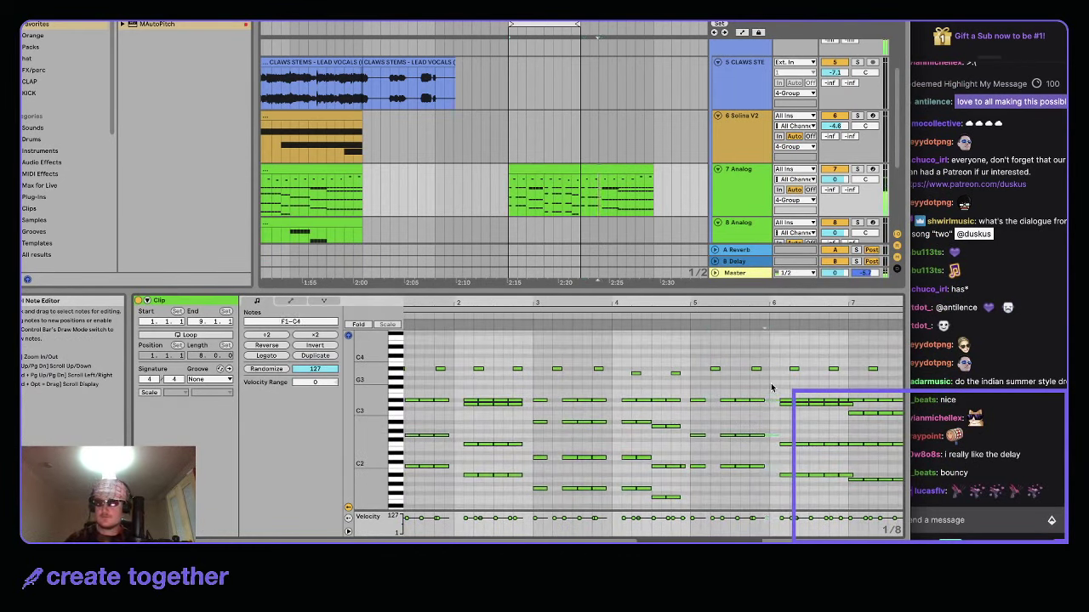
- Delete the last chord stab before bar 7 and the second stab in bar 7, keeping the high notes
{"action": "scroll", "coordinate": [784, 404], "scroll_direction": "left", "scroll_amount": 3}
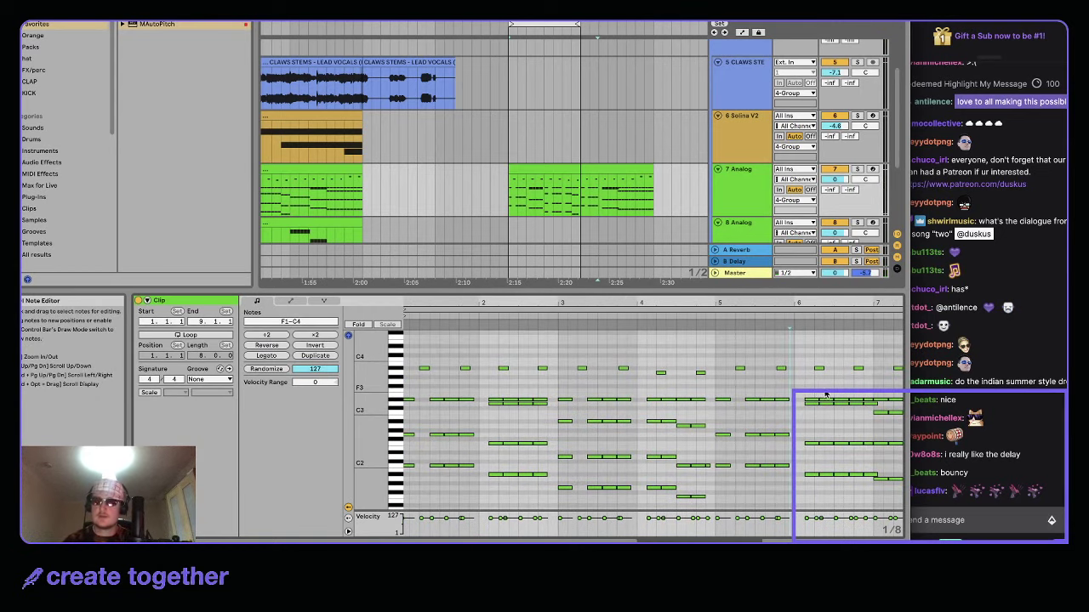
{"action": "left_click_drag", "start_coordinate": [860, 393], "coordinate": [867, 496]}
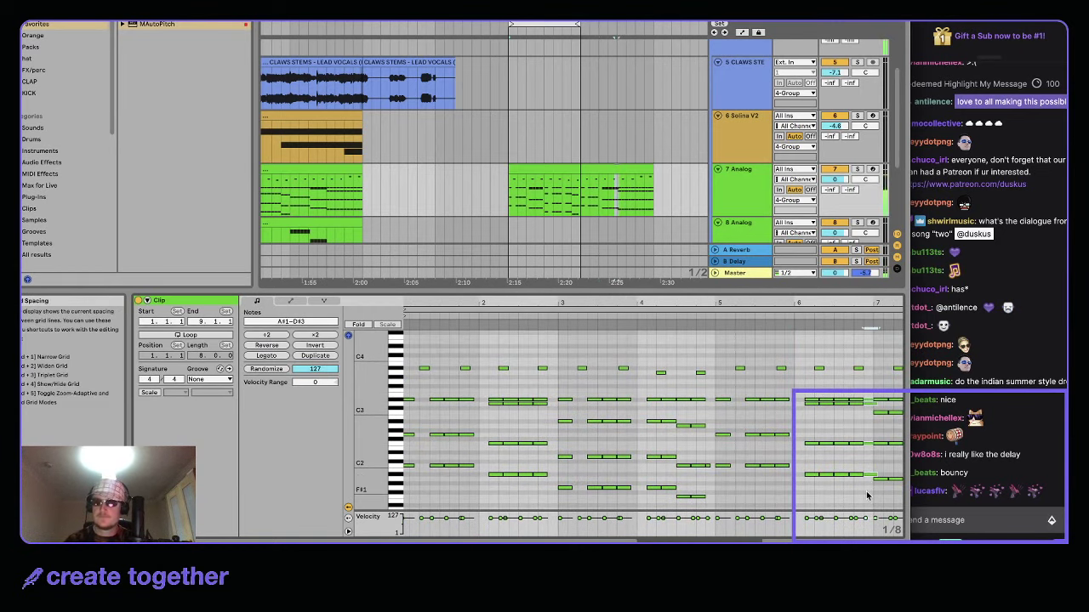
{"action": "scroll", "coordinate": [863, 490], "scroll_direction": "right", "scroll_amount": 3}
{"action": "left_click_drag", "start_coordinate": [820, 384], "coordinate": [814, 519]}
{"action": "key", "text": "Delete"}
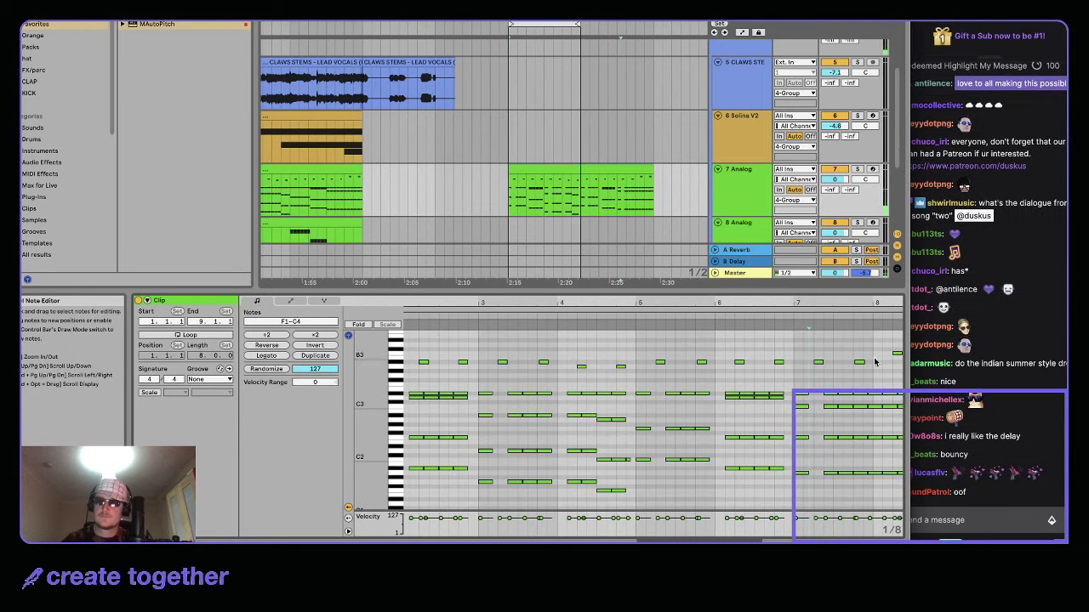
- Delete the chord stab across the start of bar 8 and the final stab running past the clip's end
{"action": "left_click_drag", "start_coordinate": [872, 387], "coordinate": [875, 499]}
{"action": "key", "text": "Delete"}
{"action": "scroll", "coordinate": [872, 471], "scroll_direction": "right", "scroll_amount": 3}
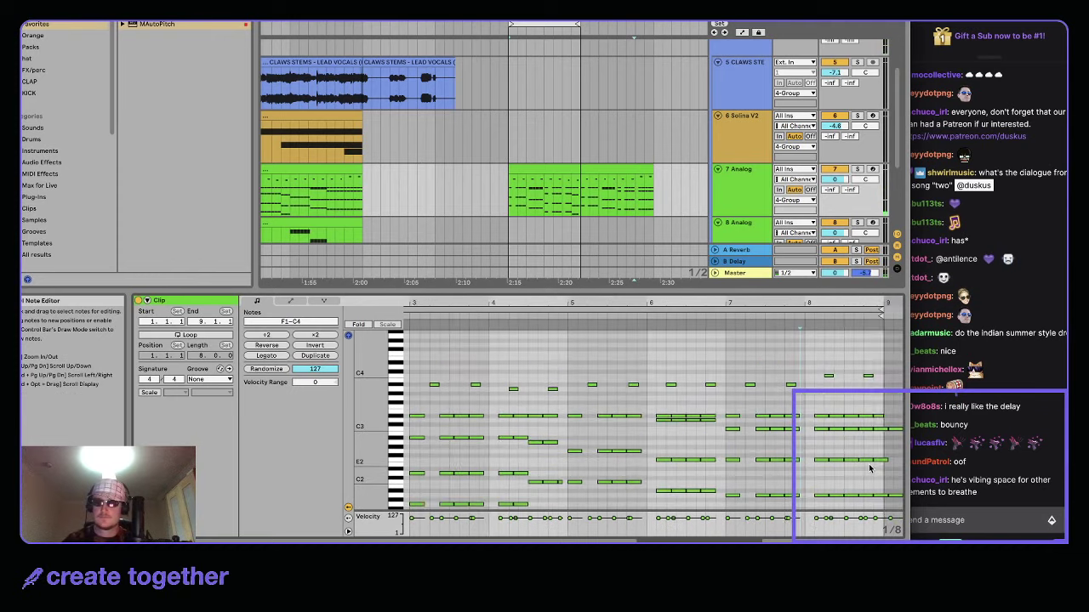
{"action": "scroll", "coordinate": [869, 467], "scroll_direction": "left", "scroll_amount": 2}
{"action": "scroll", "coordinate": [869, 467], "scroll_direction": "down", "scroll_amount": 1}
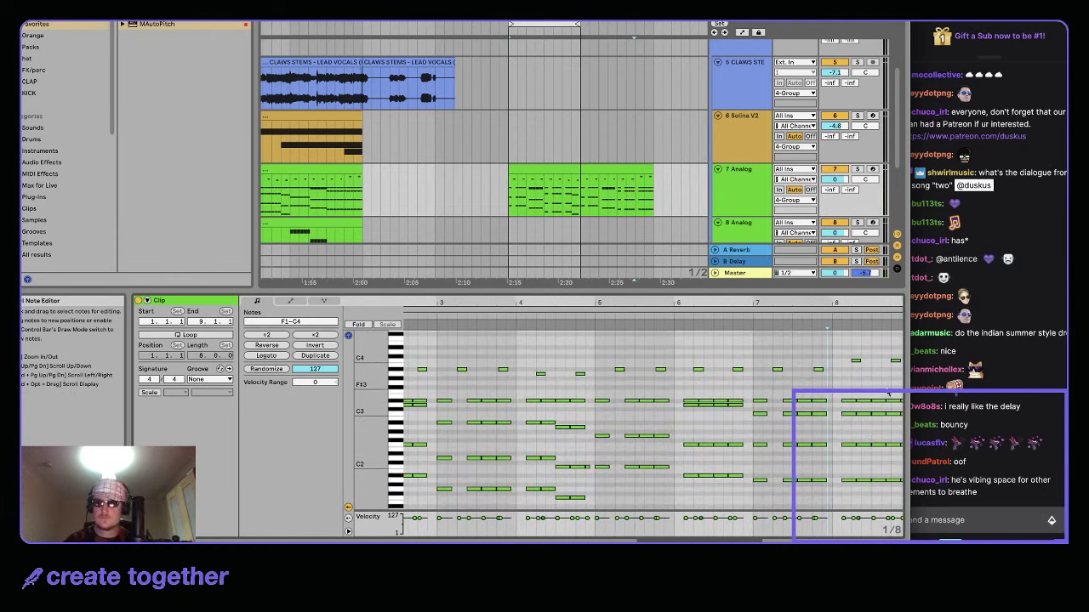
{"action": "scroll", "coordinate": [897, 395], "scroll_direction": "right", "scroll_amount": 2}
{"action": "scroll", "coordinate": [897, 396], "scroll_direction": "down", "scroll_amount": 1}
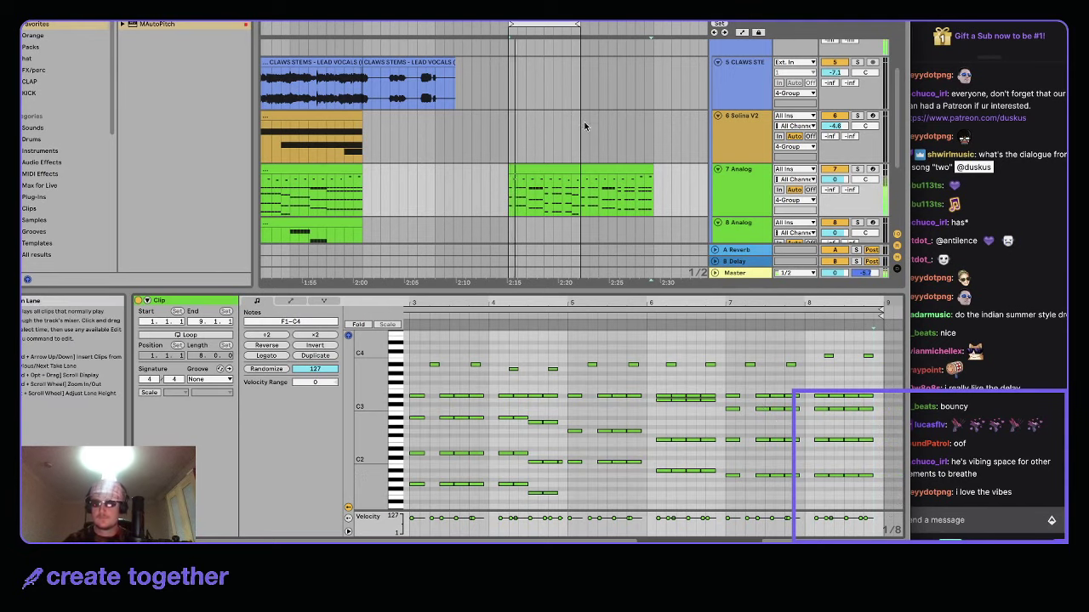
- Extend the arrangement loop to the end of the 7 Analog clip and set the track's Compressor release to 45.1 ms
{"action": "left_click", "coordinate": [587, 170]}
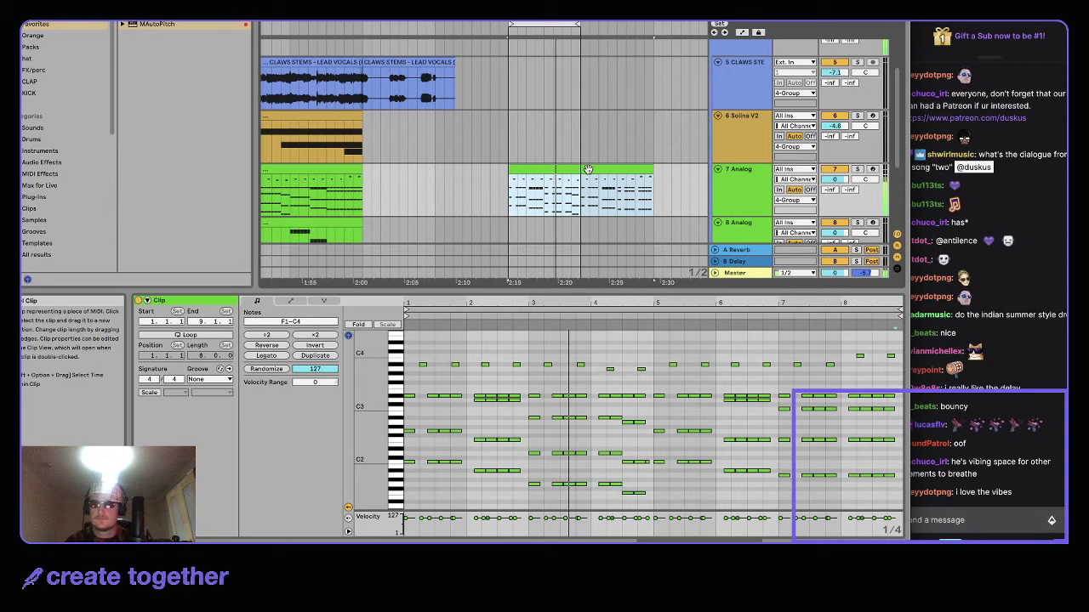
{"action": "left_click_drag", "start_coordinate": [579, 23], "coordinate": [654, 24]}
{"action": "scroll", "coordinate": [694, 175], "scroll_direction": "down", "scroll_amount": 4}
{"action": "double_click", "coordinate": [729, 82]}
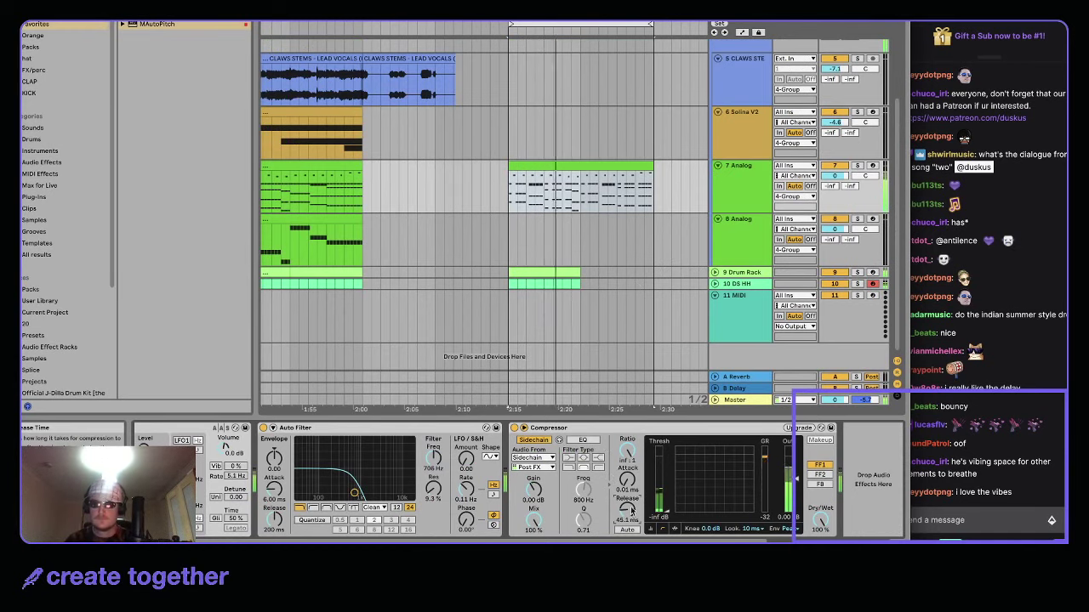
{"action": "scroll", "coordinate": [594, 238], "scroll_direction": "up", "scroll_amount": 4}
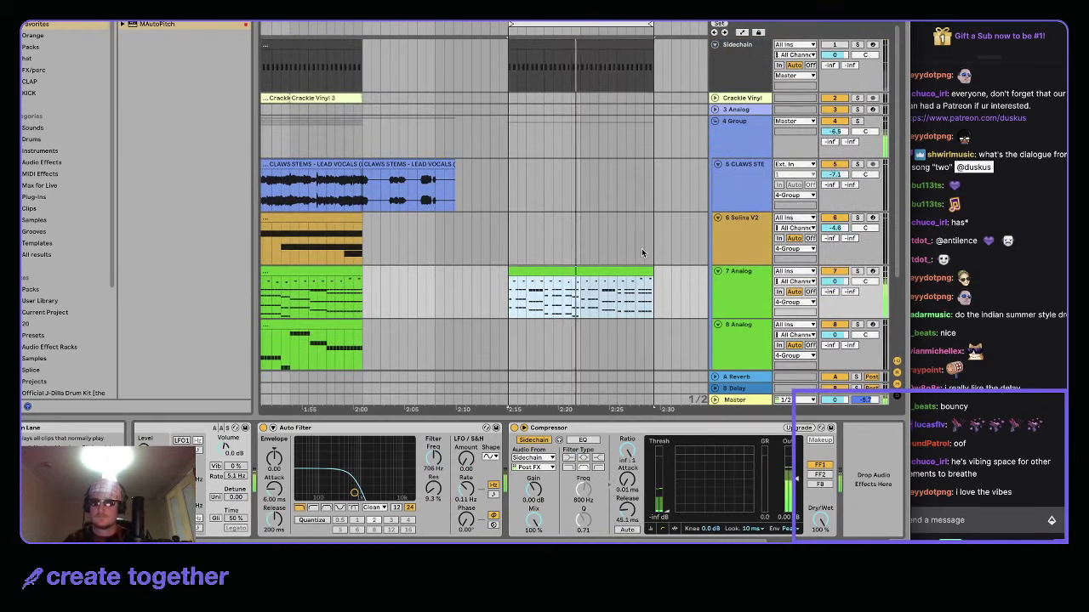
{"action": "scroll", "coordinate": [641, 248], "scroll_direction": "down", "scroll_amount": 3}
- Find the Serum plug-in in the browser and replace the Analog instrument on track 7 with it
{"action": "left_click", "coordinate": [722, 179]}
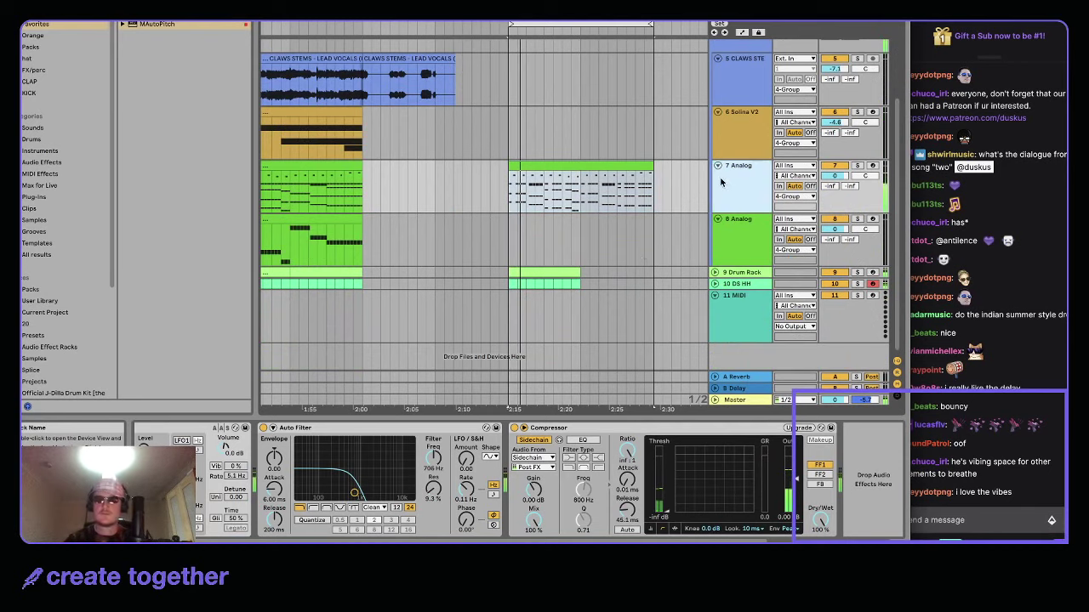
{"action": "key", "text": "shift+Tab"}
{"action": "key", "text": "shift+Tab"}
{"action": "left_click", "coordinate": [245, 12]}
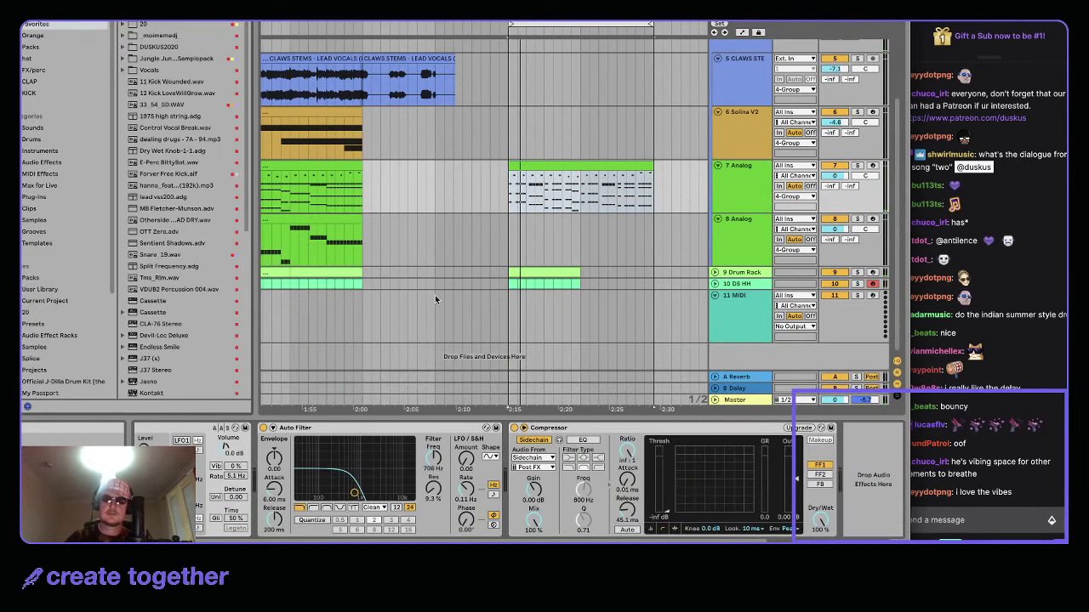
{"action": "scroll", "coordinate": [446, 445], "scroll_direction": "left", "scroll_amount": 5}
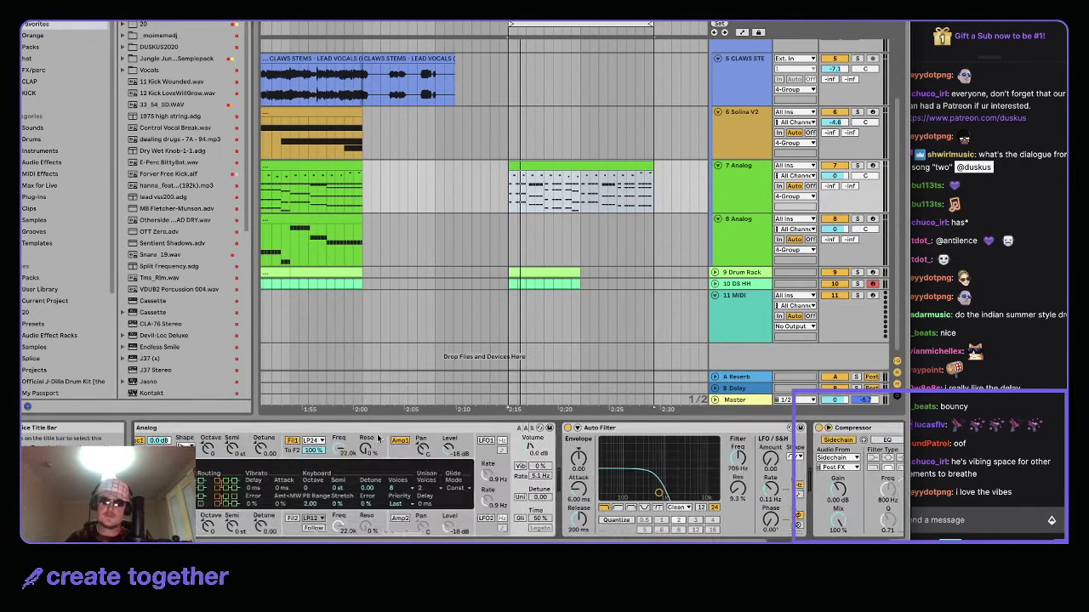
{"action": "left_click", "coordinate": [81, 197]}
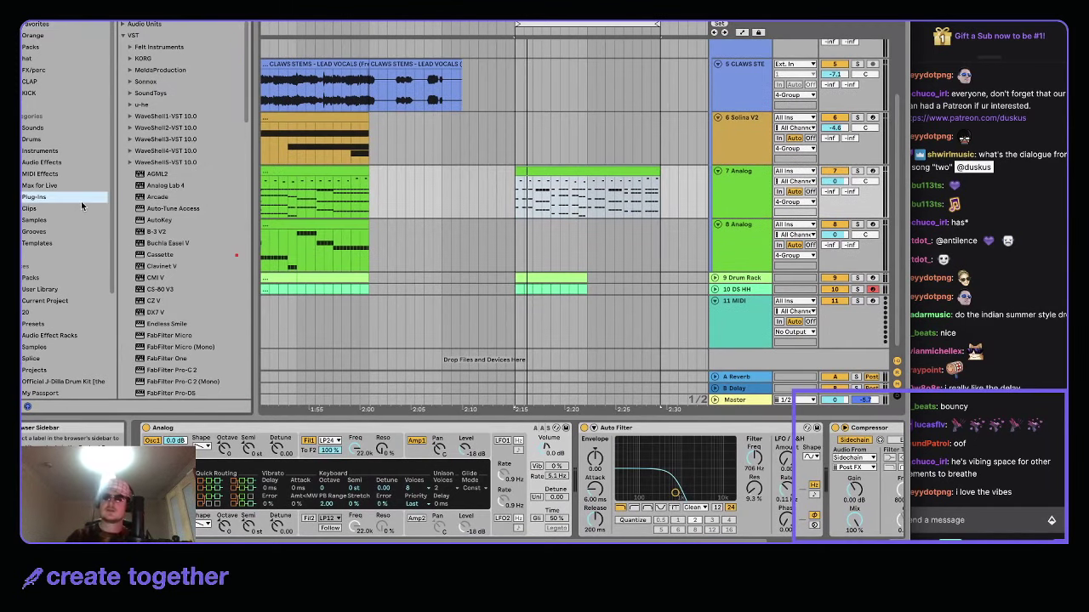
{"action": "type", "text": "ds"}
{"action": "key", "text": "BackSpace"}
{"action": "key", "text": "BackSpace"}
{"action": "type", "text": "ser"}
{"action": "left_click_drag", "start_coordinate": [157, 47], "coordinate": [274, 369]}
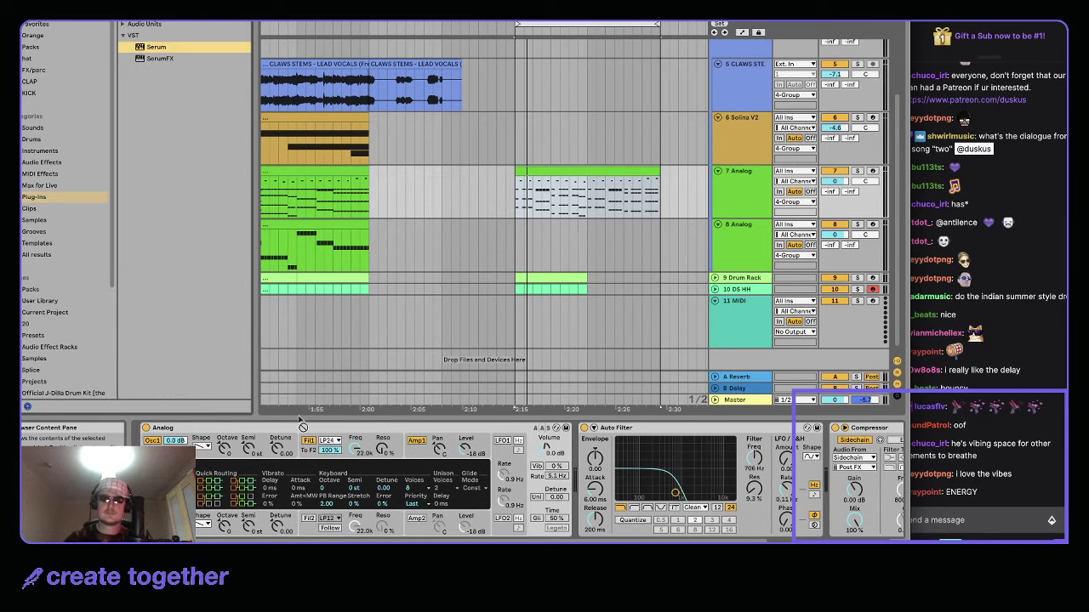
{"action": "key", "text": "Return"}
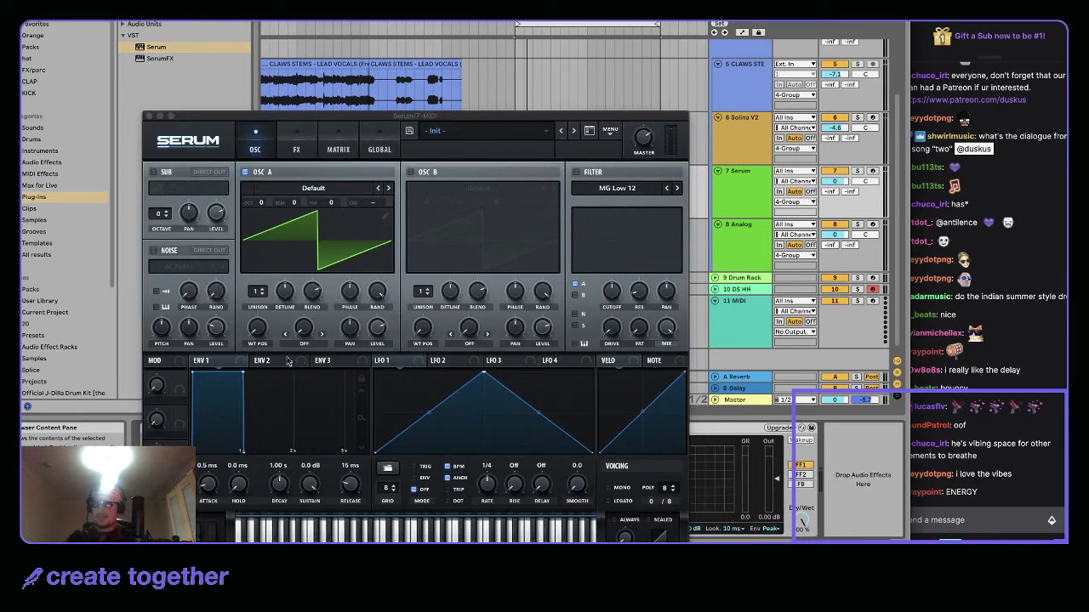
- Load the Basic Shapes wavetable from the Analog category into Serum's oscillator A
{"action": "left_click", "coordinate": [314, 189]}
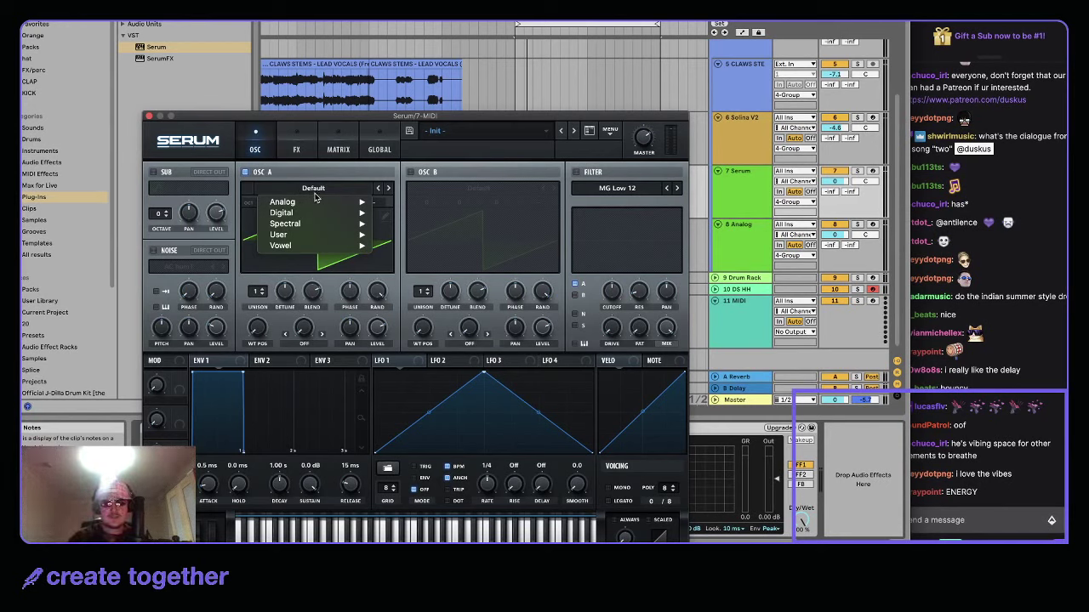
{"action": "mouse_move", "coordinate": [316, 204]}
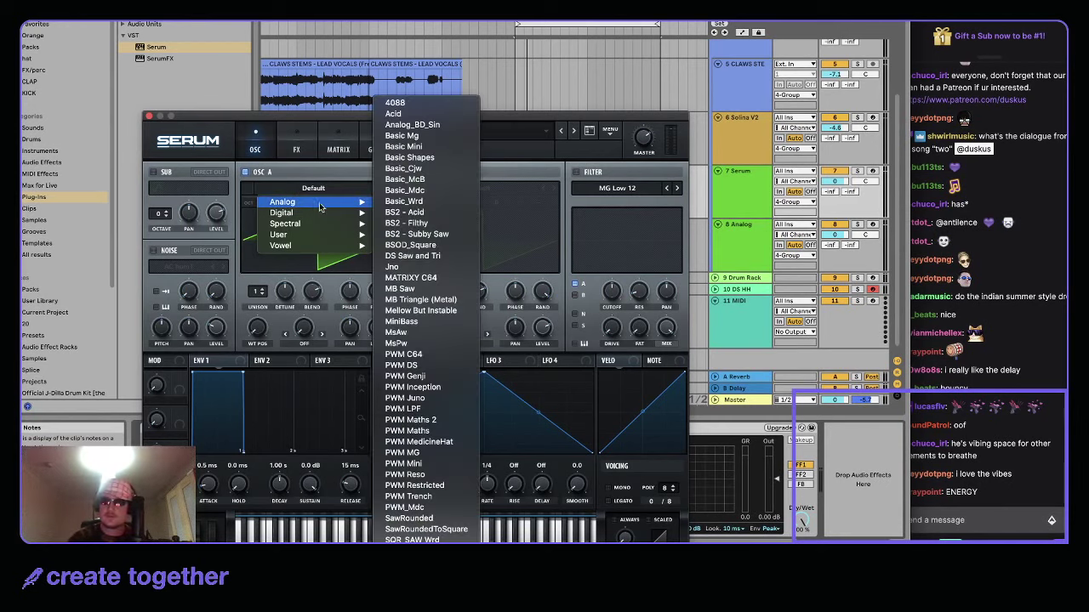
{"action": "left_click", "coordinate": [427, 159]}
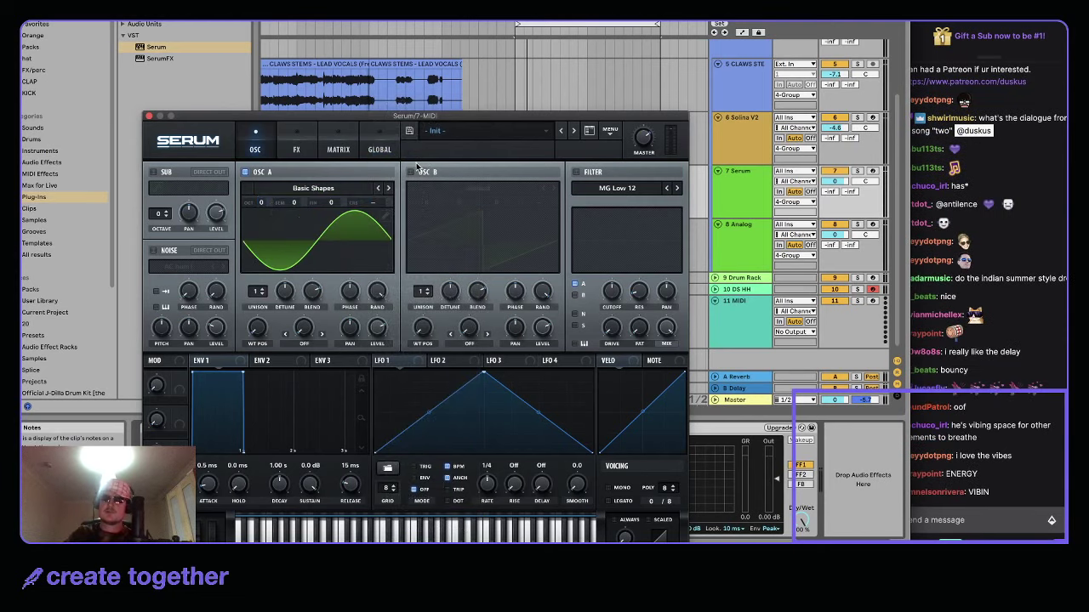
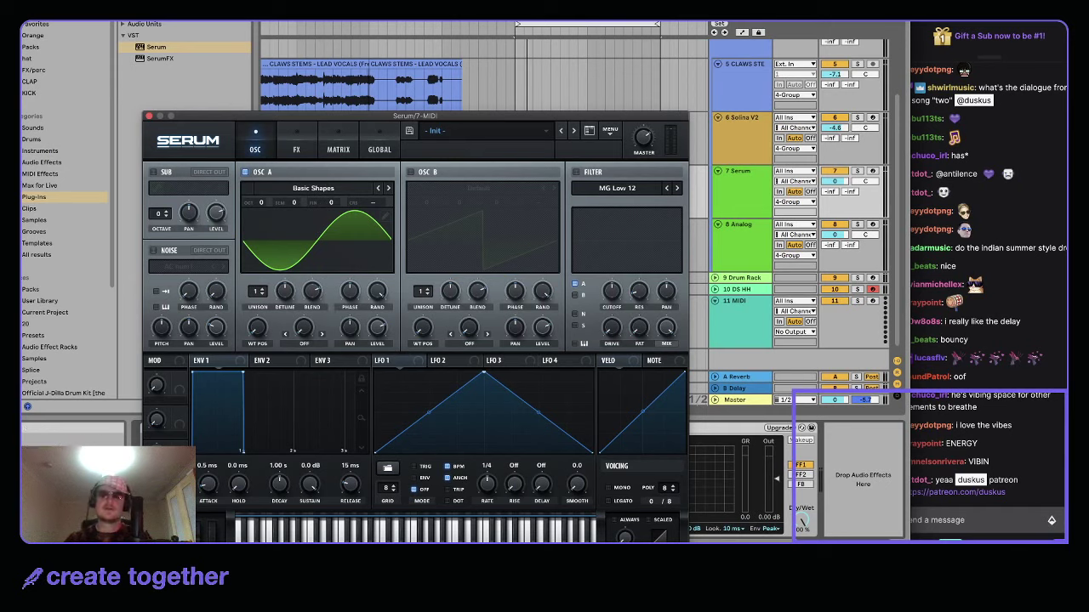
- Close the Serum window, play the looped section and solo the 7 Serum track
{"action": "left_click", "coordinate": [148, 115]}
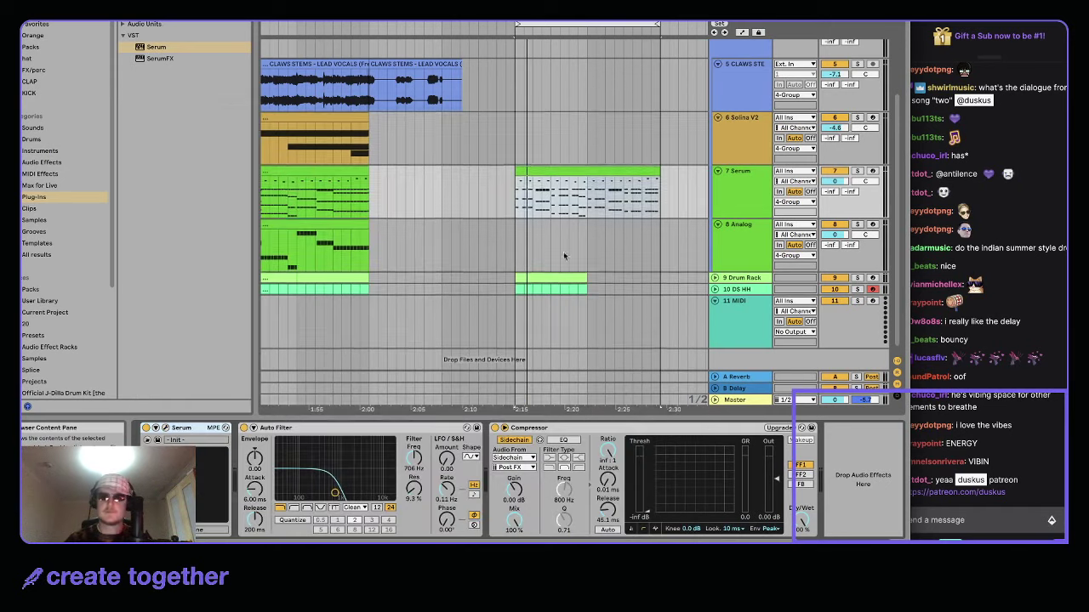
{"action": "left_click", "coordinate": [744, 197]}
{"action": "left_click", "coordinate": [539, 165]}
{"action": "key", "text": "space"}
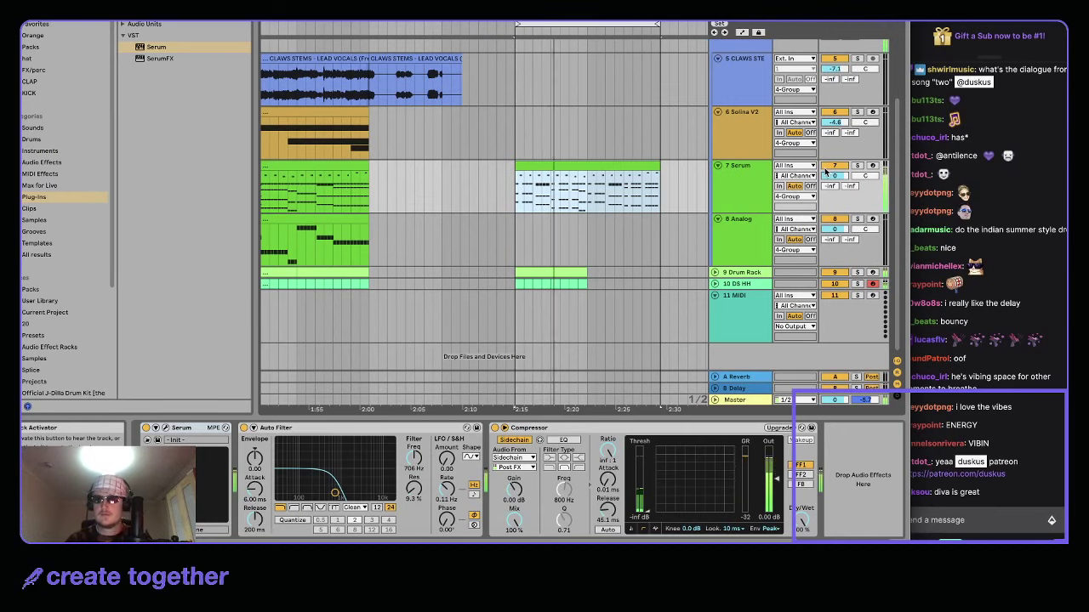
{"action": "left_click", "coordinate": [859, 166]}
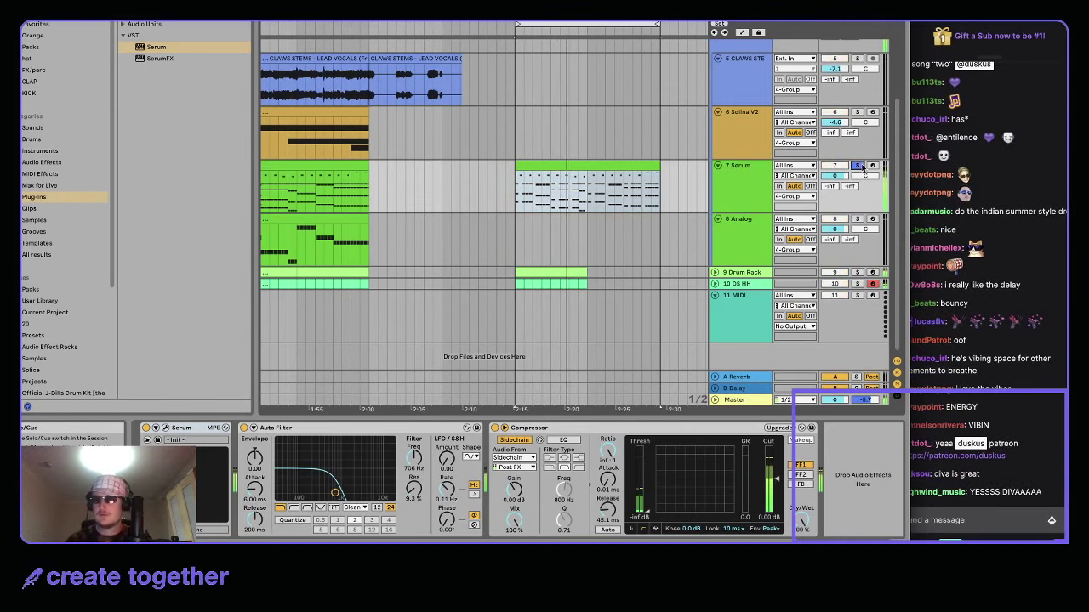
{"action": "left_click", "coordinate": [738, 186]}
- Reopen Serum on track 7 and set oscillator A's warp mode to Bend +
{"action": "left_click", "coordinate": [168, 430]}
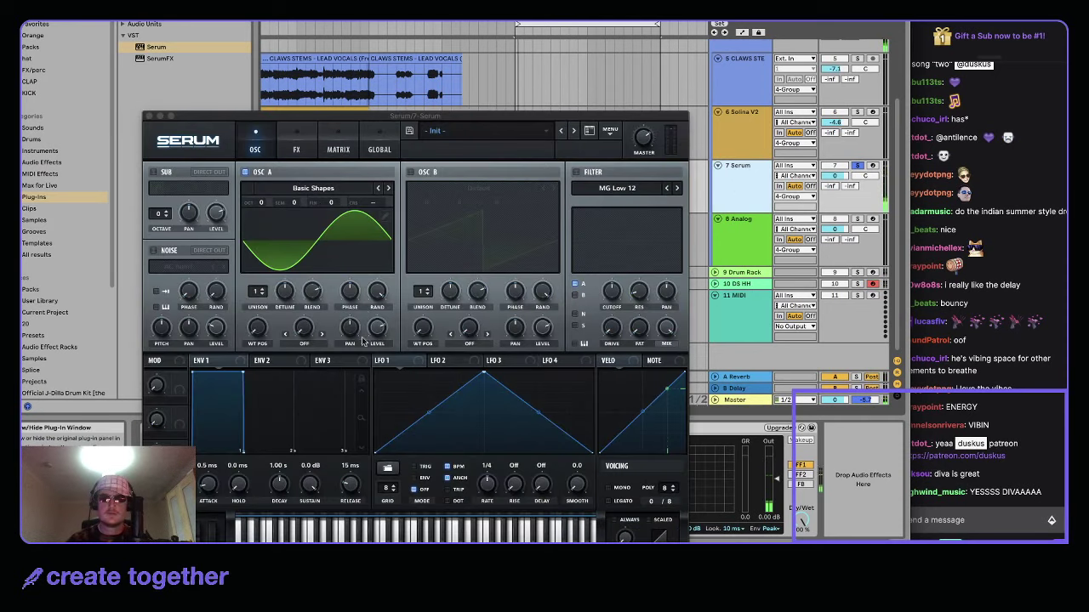
{"action": "left_click", "coordinate": [302, 343]}
{"action": "left_click", "coordinate": [330, 403]}
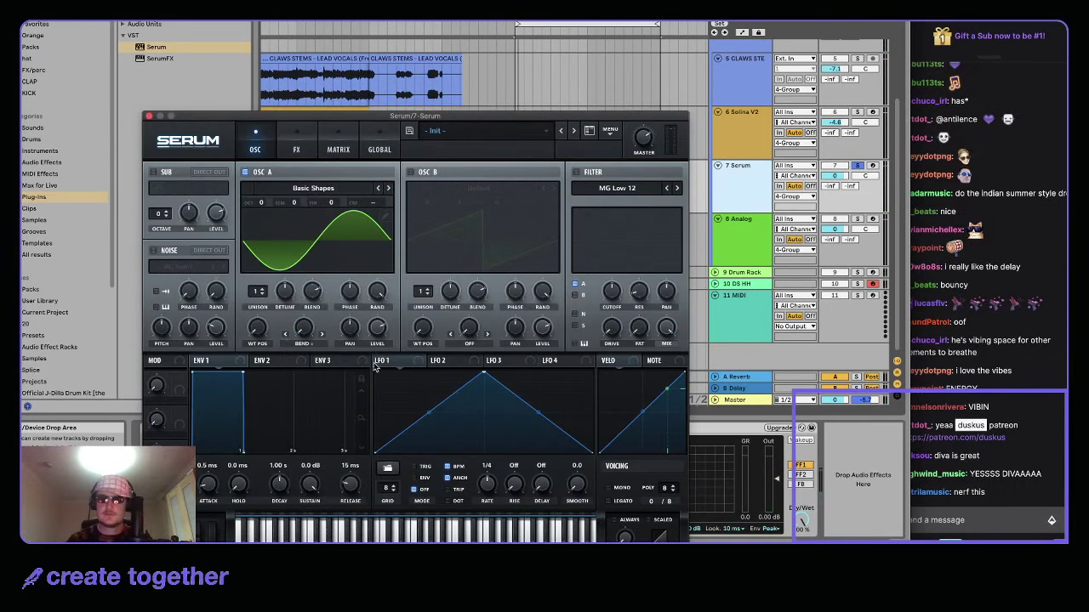
- Set ENV 2's sustain to 40.87% and assign the envelope to oscillator A's Bend + warp amount
{"action": "left_click", "coordinate": [271, 363]}
{"action": "left_click_drag", "start_coordinate": [320, 482], "coordinate": [315, 520]}
{"action": "left_click_drag", "start_coordinate": [257, 361], "coordinate": [303, 330]}
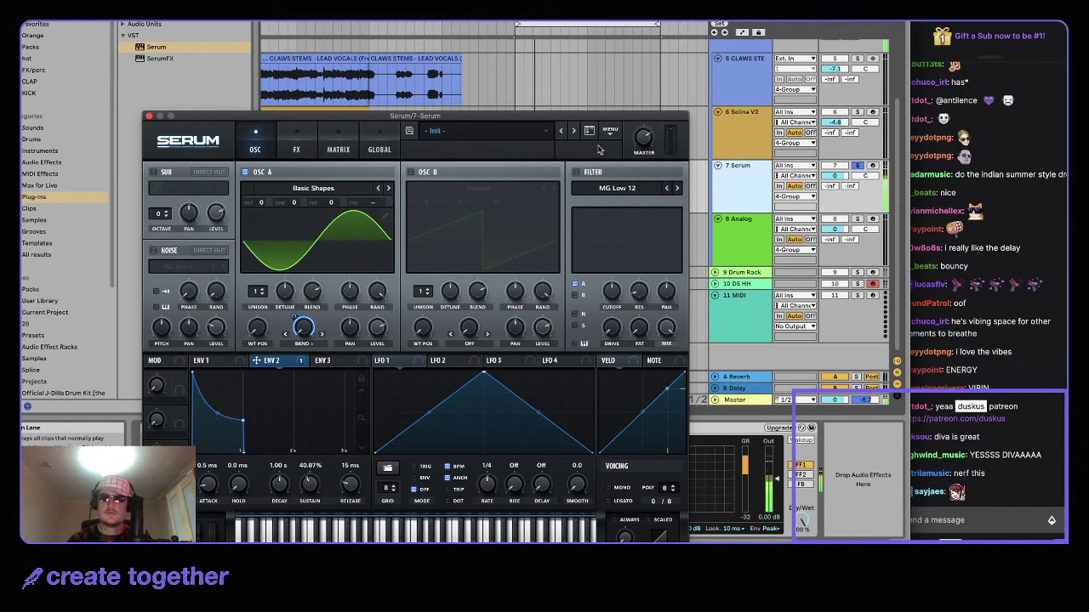
- Route envelope 2 to the filter cutoff and lower the envelope's sustain to 23.69%
{"action": "left_click_drag", "start_coordinate": [256, 361], "coordinate": [613, 290]}
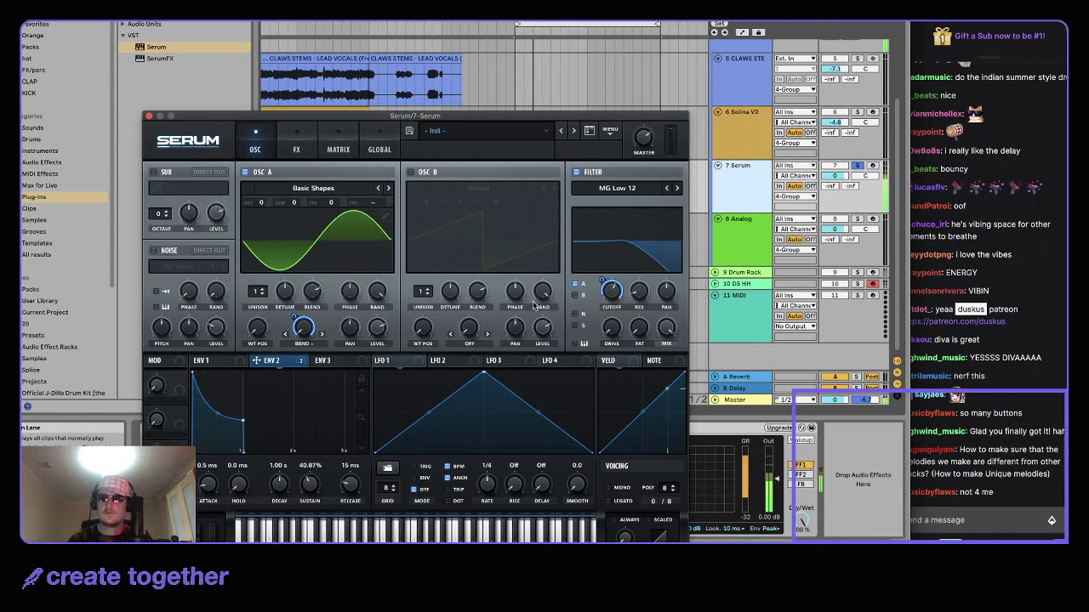
{"action": "left_click_drag", "start_coordinate": [309, 484], "coordinate": [312, 502]}
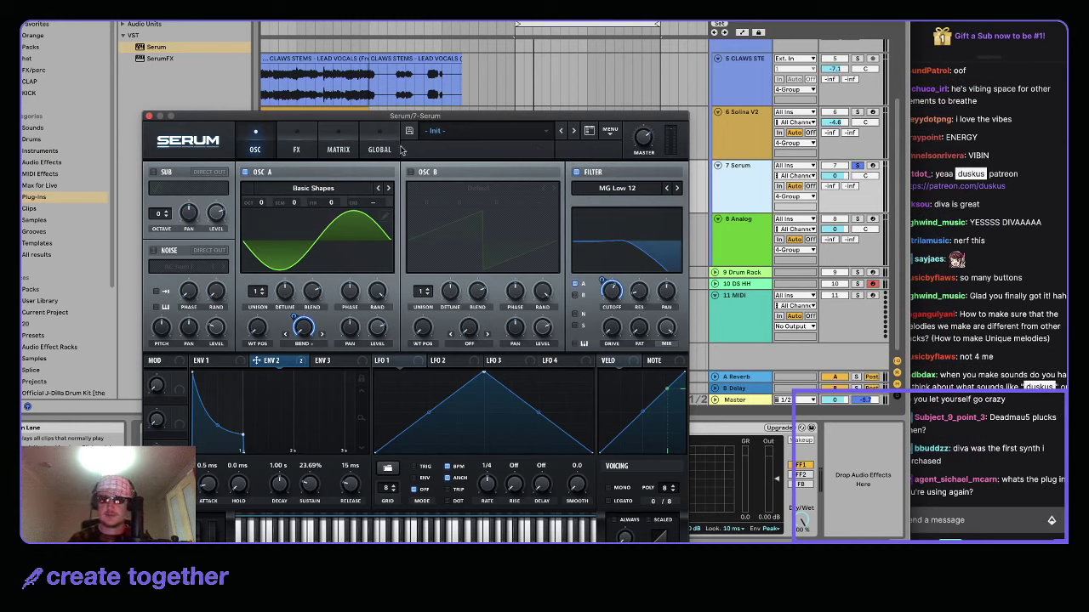
{"action": "left_click", "coordinate": [297, 146]}
{"action": "left_click", "coordinate": [241, 150]}
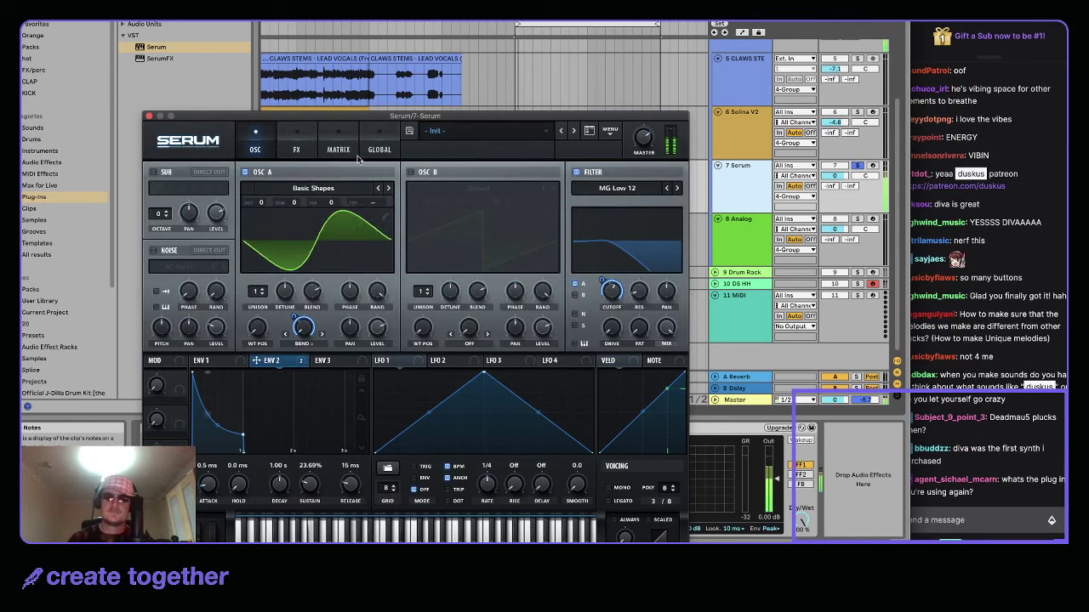
{"action": "mouse_move", "coordinate": [612, 294]}
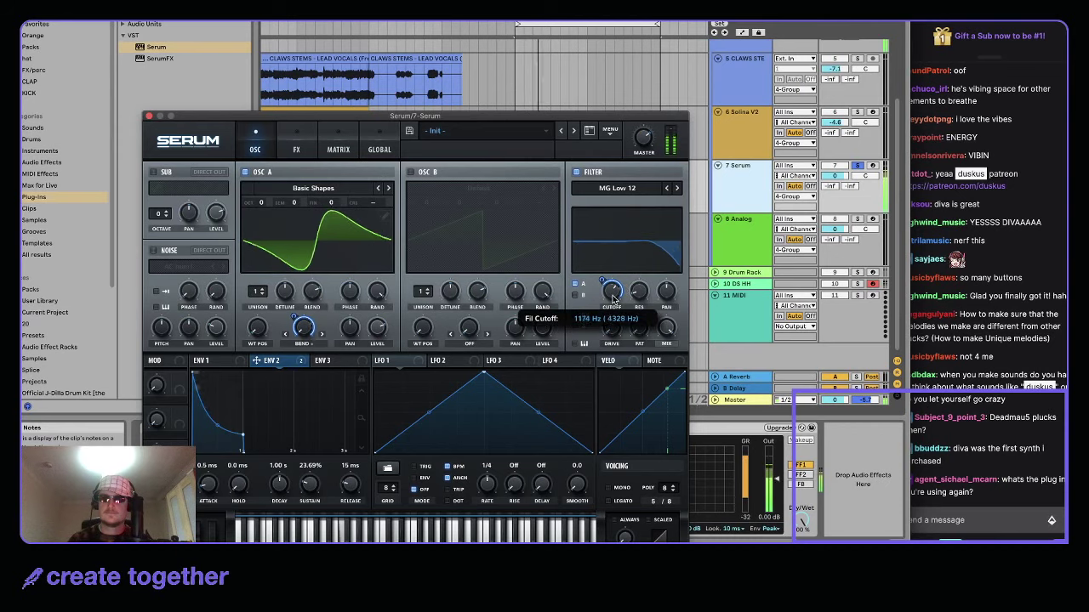
{"action": "mouse_move", "coordinate": [301, 326]}
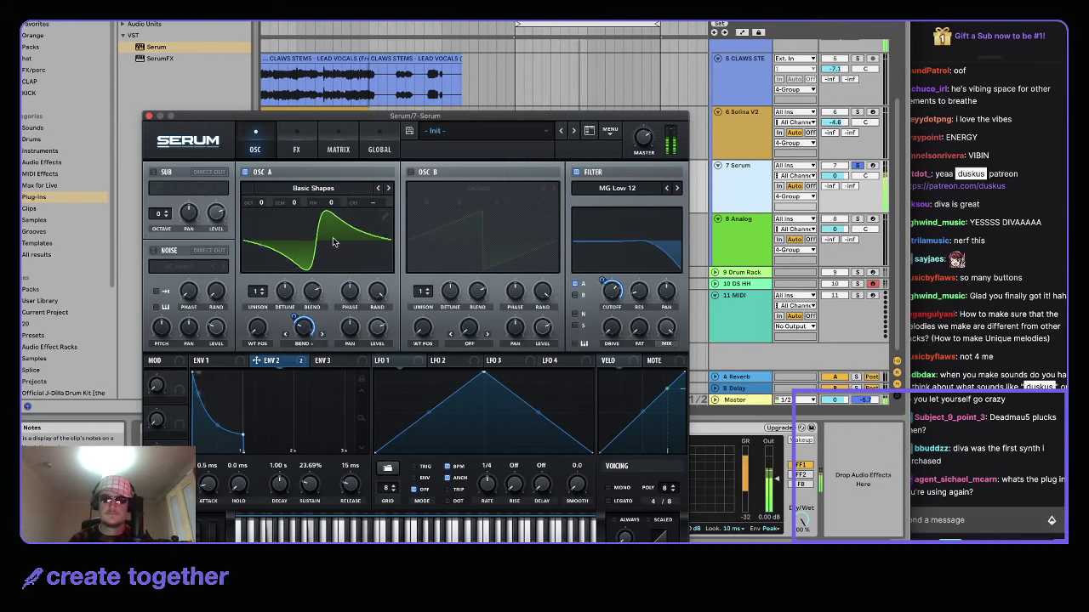
- Load the Basic_Cjw wavetable in oscillator A, then remove the envelope 2 modulations and route LFO 1 to the bend amount
{"action": "left_click", "coordinate": [389, 188]}
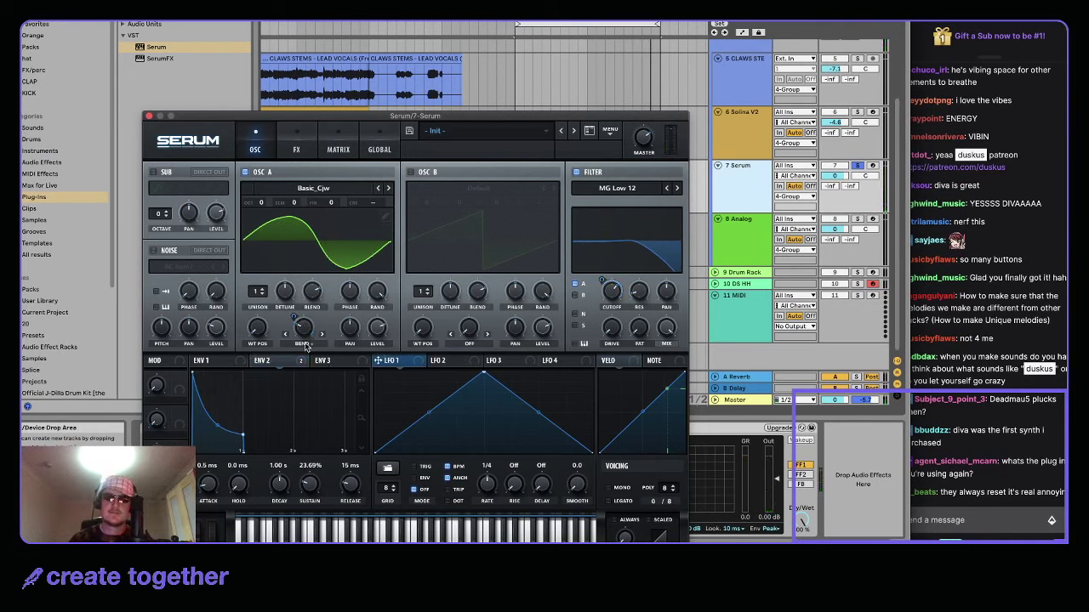
{"action": "right_click", "coordinate": [279, 363]}
{"action": "left_click", "coordinate": [311, 416]}
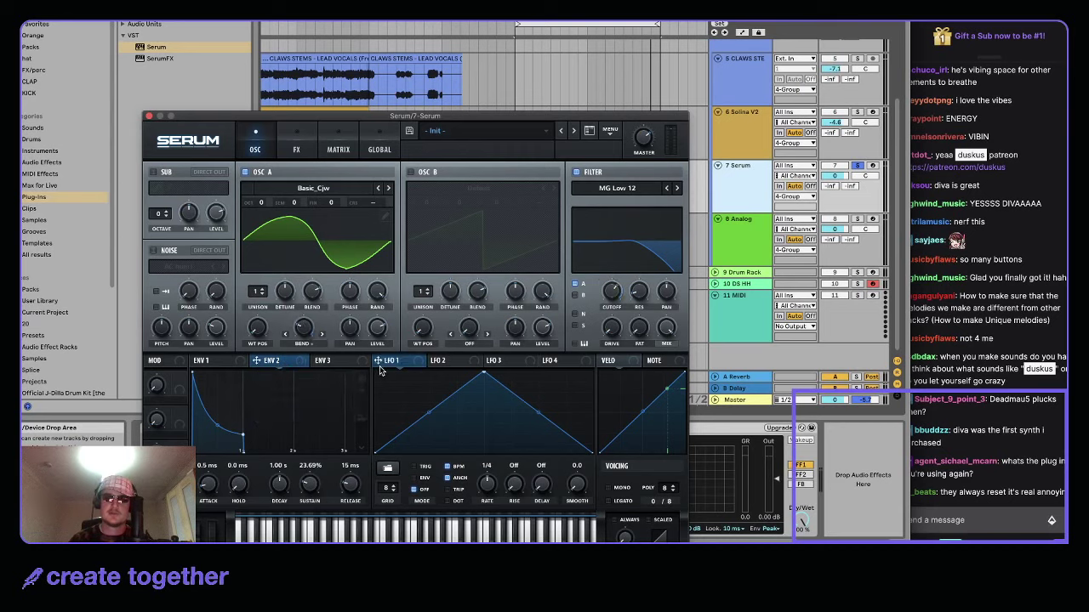
{"action": "right_click", "coordinate": [611, 289]}
{"action": "left_click", "coordinate": [507, 339]}
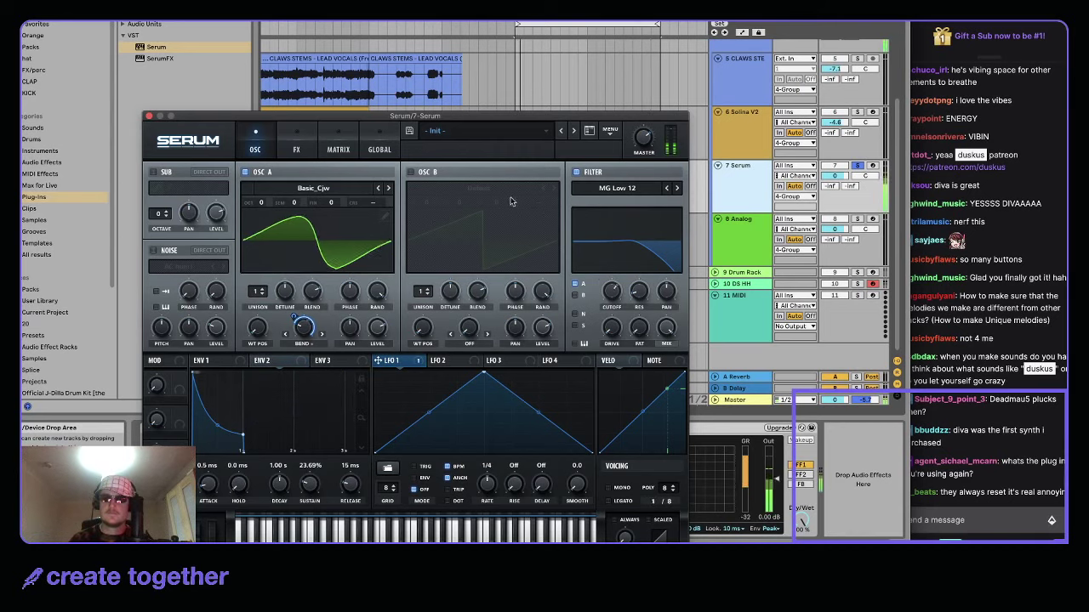
- Reshape LFO 1 into an earlier peak with a curved decay and route it to the low-pass filter cutoff
{"action": "left_click", "coordinate": [576, 172]}
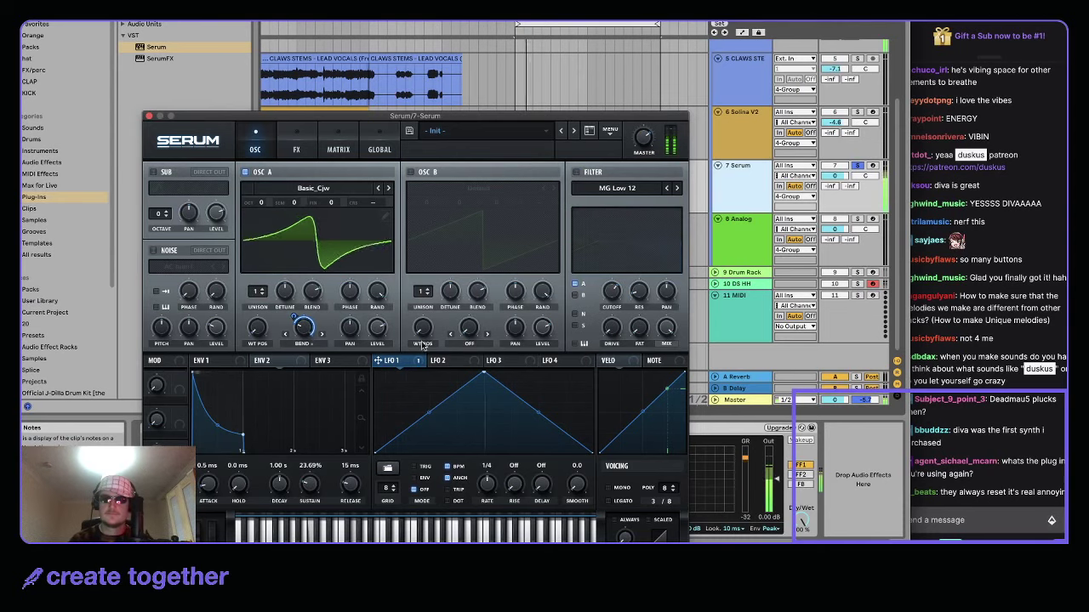
{"action": "left_click_drag", "start_coordinate": [482, 376], "coordinate": [418, 372]}
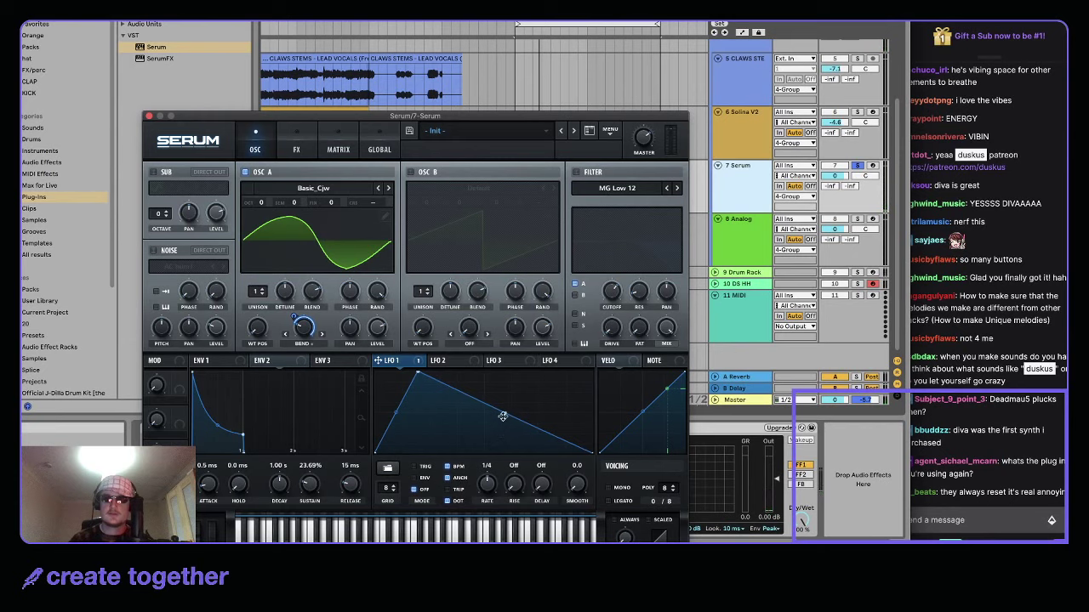
{"action": "left_click_drag", "start_coordinate": [503, 418], "coordinate": [505, 447]}
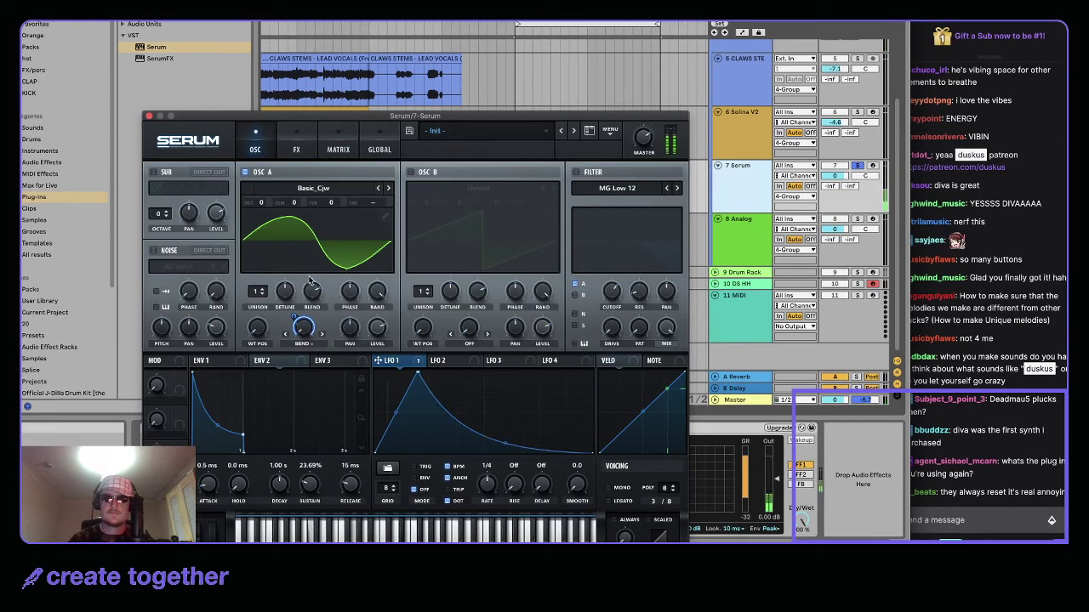
{"action": "left_click_drag", "start_coordinate": [380, 364], "coordinate": [612, 291]}
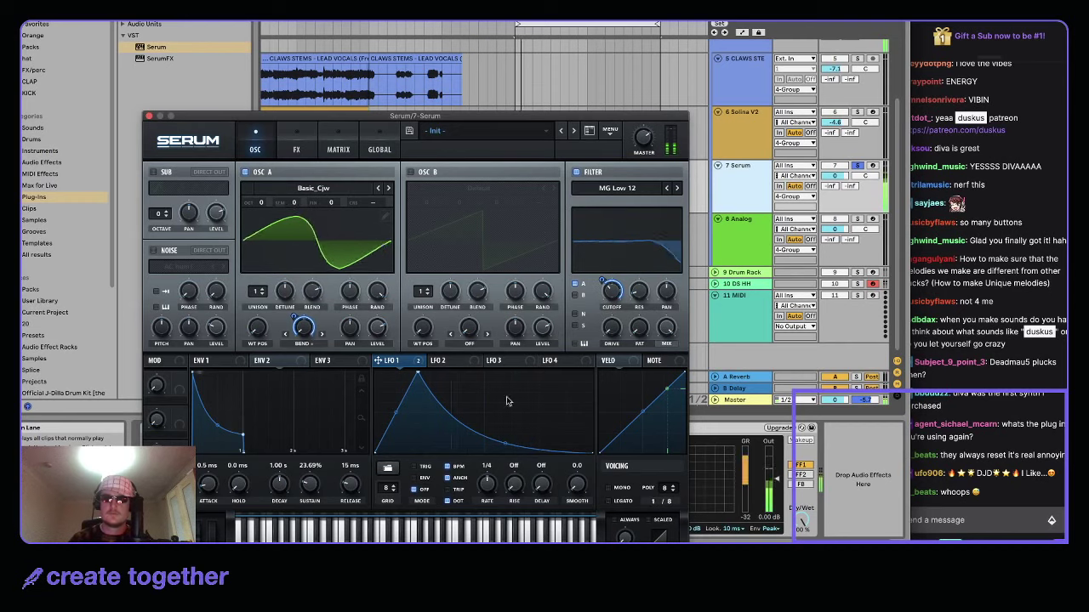
- Set LFO 1's rate to dotted 1/4 and shape it with a peak near the start and a steeper decay
{"action": "left_click_drag", "start_coordinate": [414, 374], "coordinate": [405, 374]}
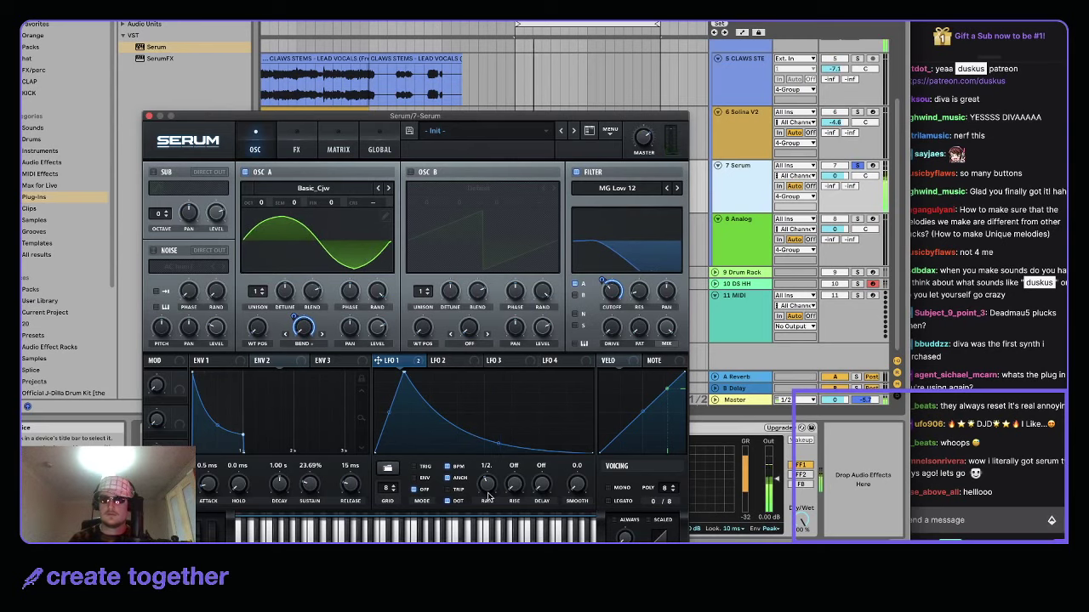
{"action": "left_click_drag", "start_coordinate": [488, 491], "coordinate": [489, 483]}
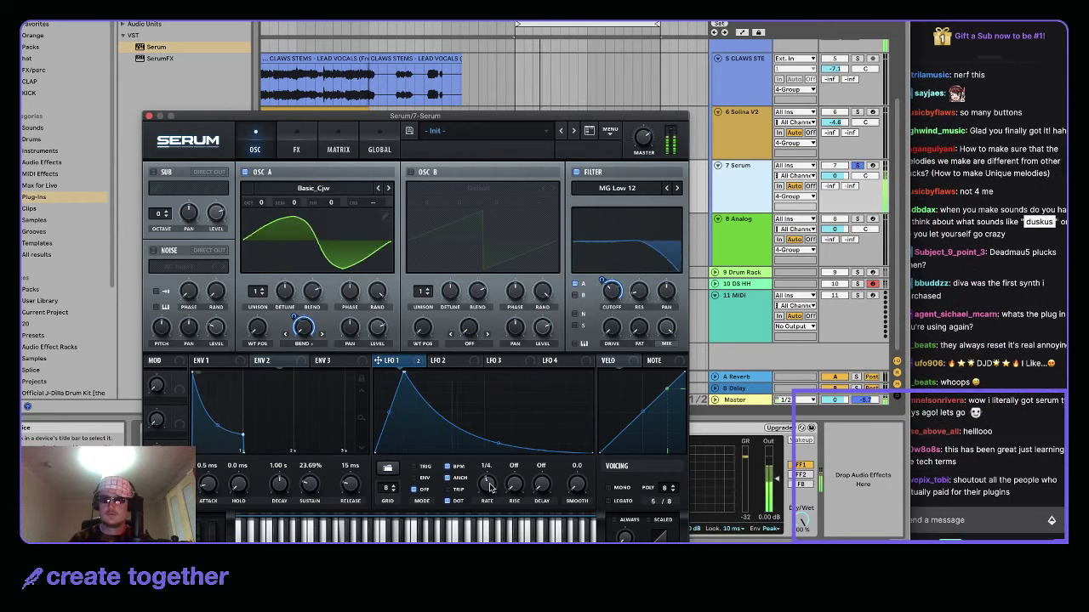
{"action": "left_click_drag", "start_coordinate": [404, 373], "coordinate": [384, 372]}
{"action": "key", "text": "space"}
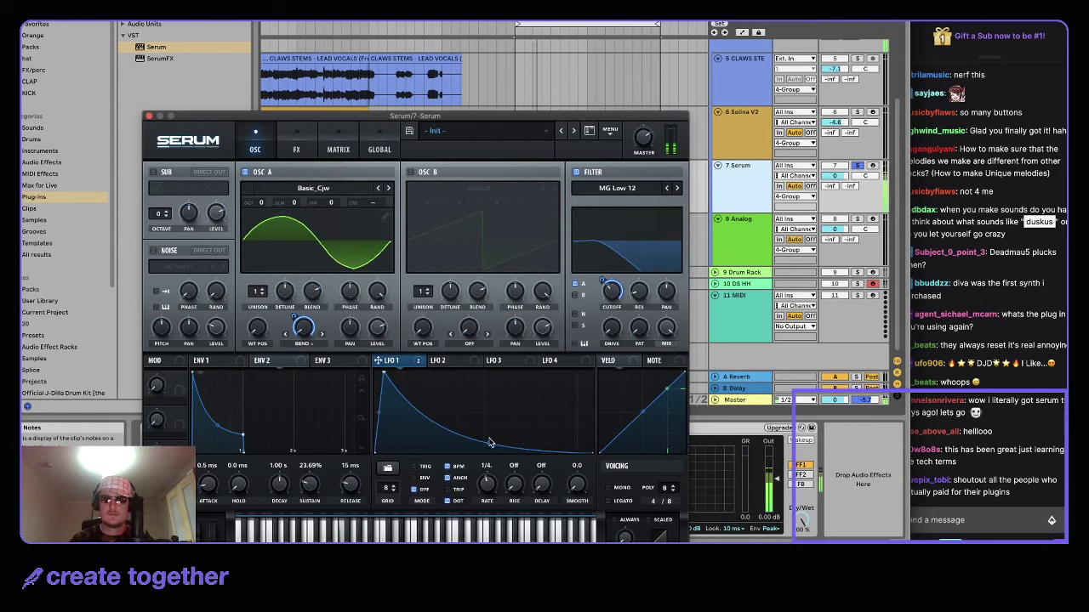
{"action": "mouse_move", "coordinate": [488, 443]}
{"action": "left_mouse_down"}
{"action": "mouse_move", "coordinate": [495, 416]}
{"action": "mouse_move", "coordinate": [495, 462]}
{"action": "left_mouse_up"}
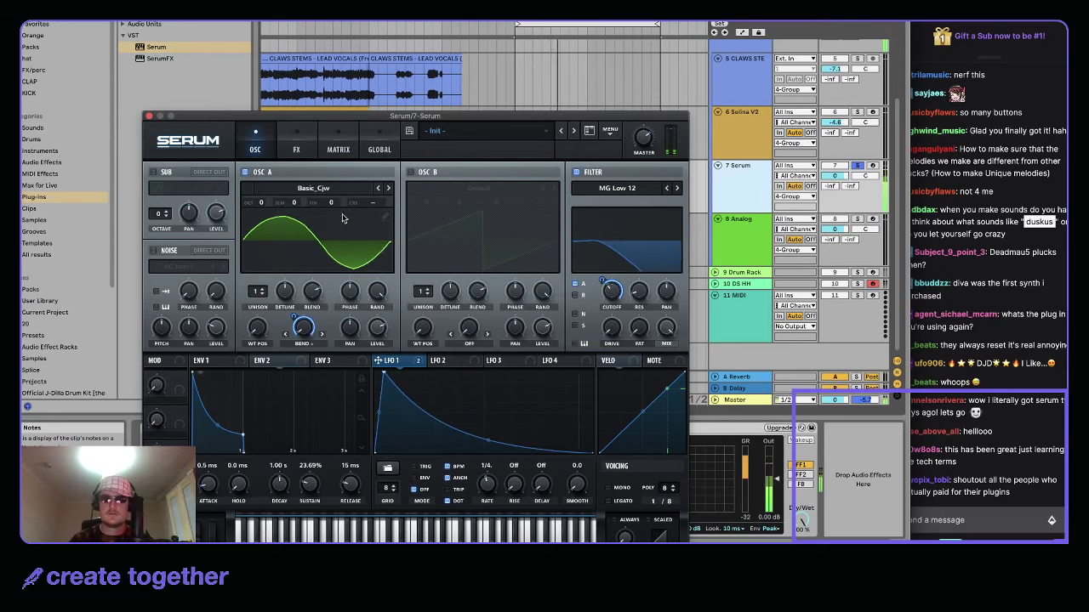
- Add a Reverb-type filter to the synth's effects, with its cutoff at about 51 Hz and a reduced mix
{"action": "left_click", "coordinate": [311, 142]}
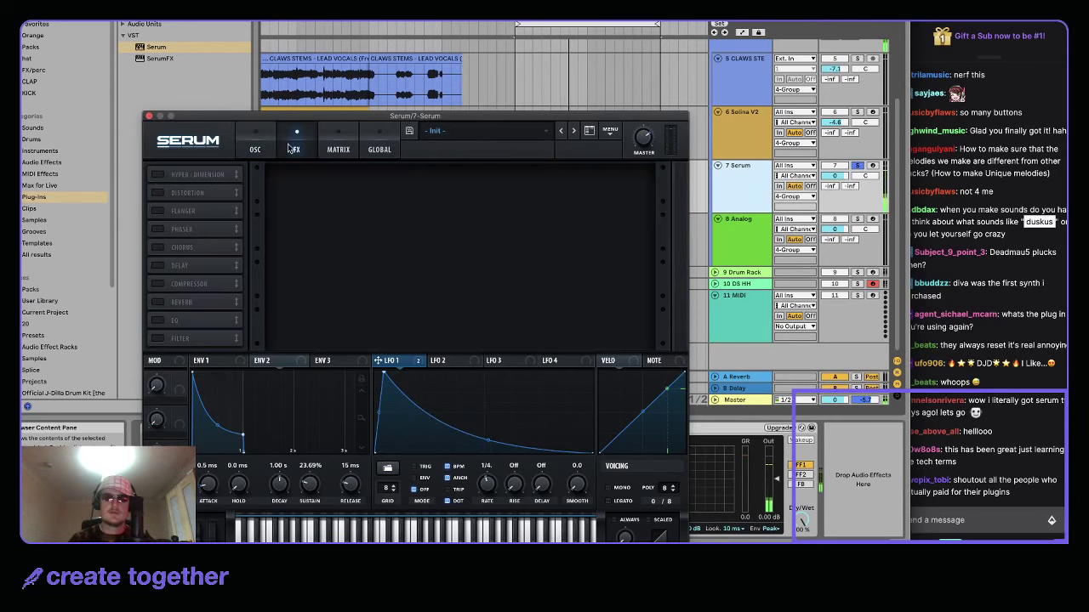
{"action": "left_click", "coordinate": [156, 339]}
{"action": "left_click", "coordinate": [364, 183]}
{"action": "mouse_move", "coordinate": [364, 232]}
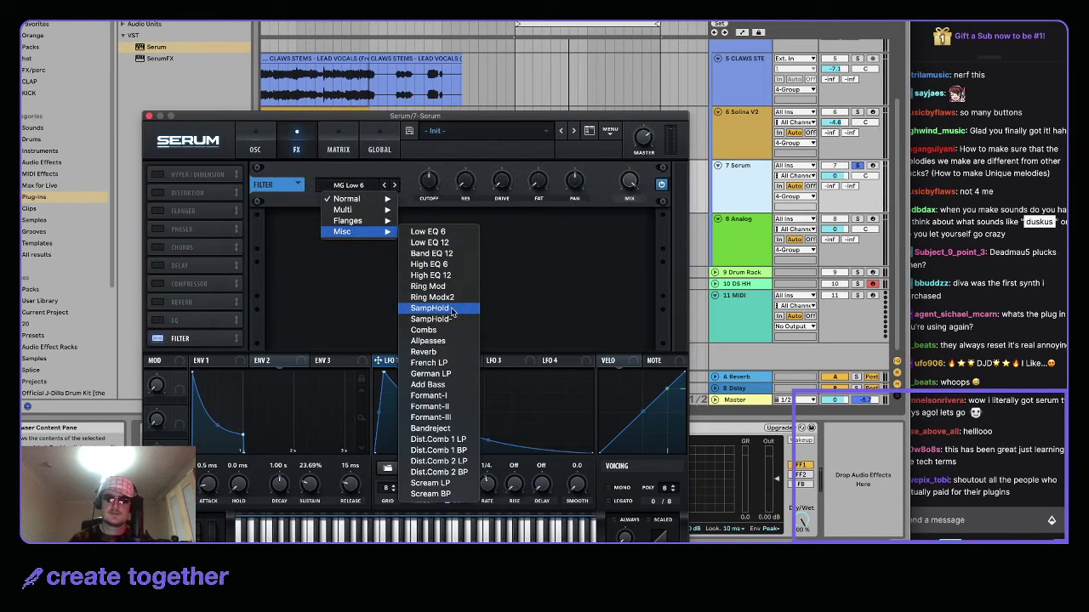
{"action": "left_click", "coordinate": [436, 352]}
{"action": "mouse_move", "coordinate": [430, 189]}
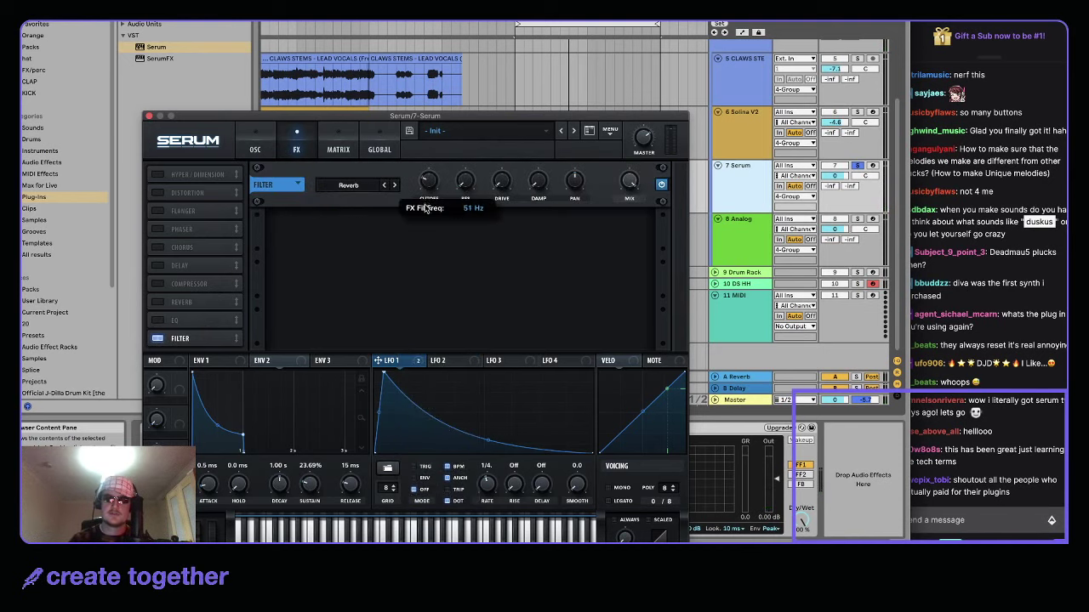
{"action": "left_click_drag", "start_coordinate": [430, 189], "coordinate": [428, 210]}
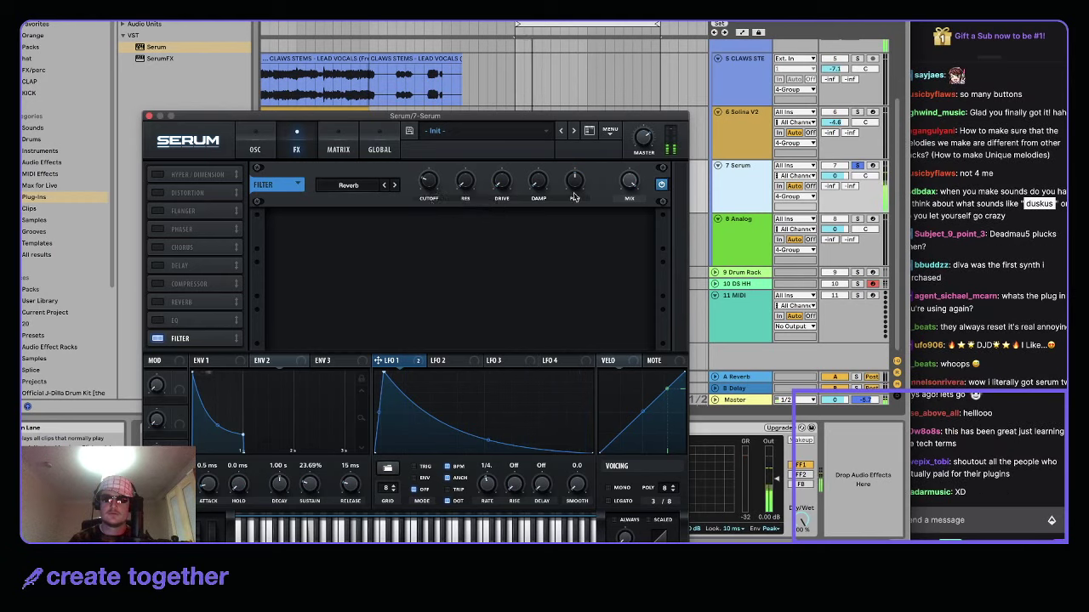
{"action": "left_click_drag", "start_coordinate": [629, 182], "coordinate": [626, 230]}
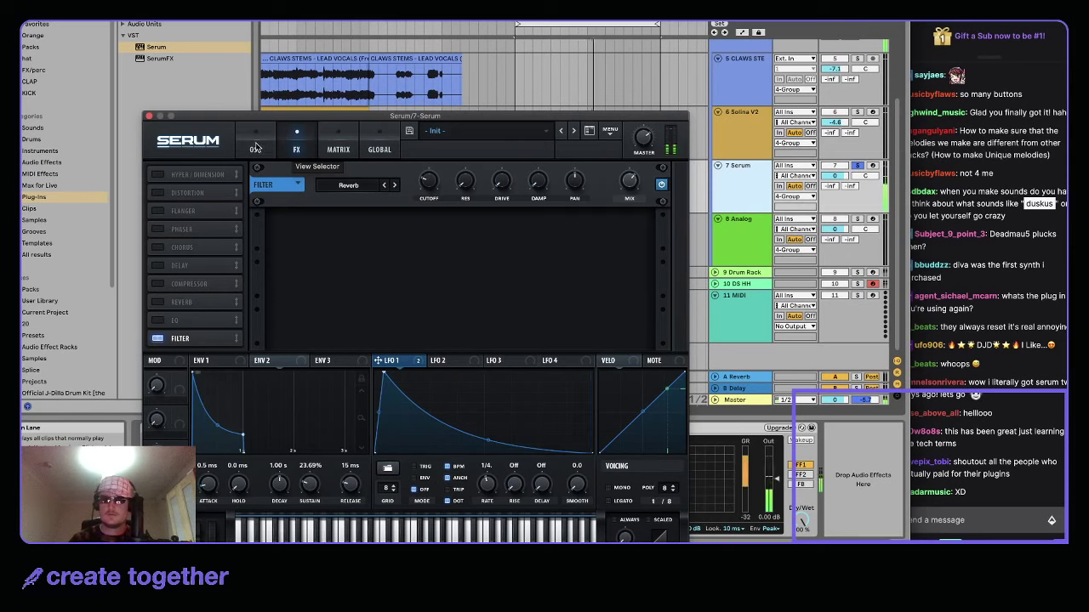
- Take the Serum track out of solo, close the synth window and undo the last change
{"action": "left_click", "coordinate": [857, 166]}
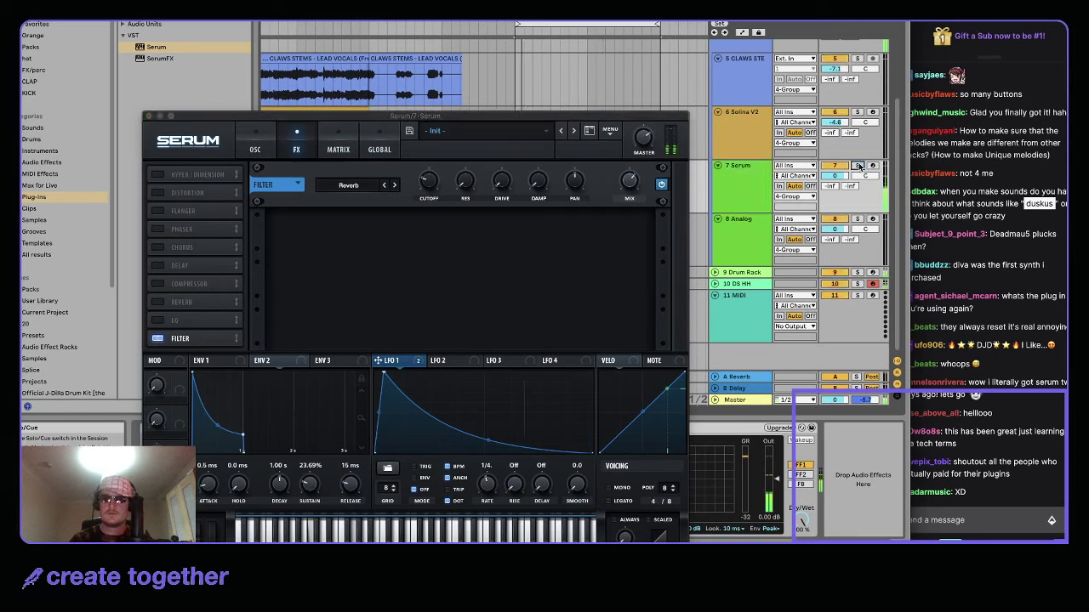
{"action": "left_click", "coordinate": [644, 138]}
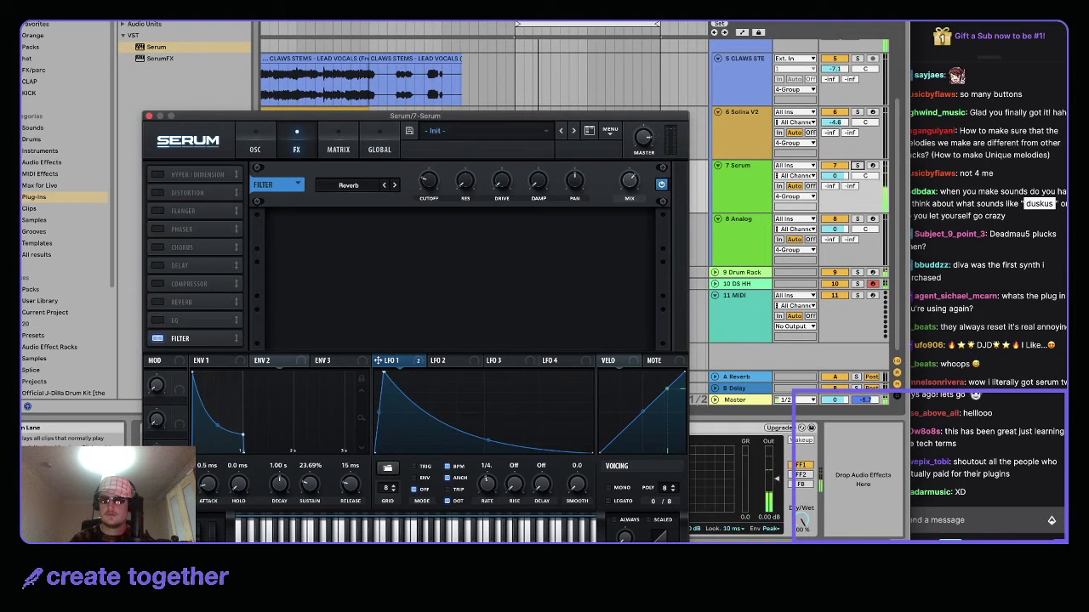
{"action": "left_click", "coordinate": [148, 115]}
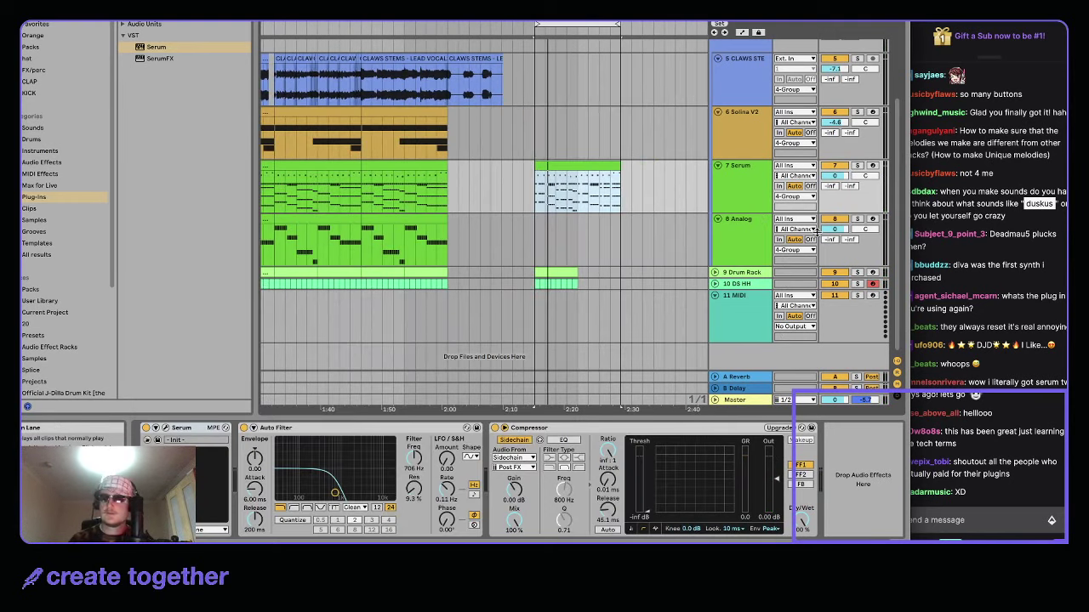
{"action": "key", "text": "super+z"}
{"action": "key", "text": "space"}
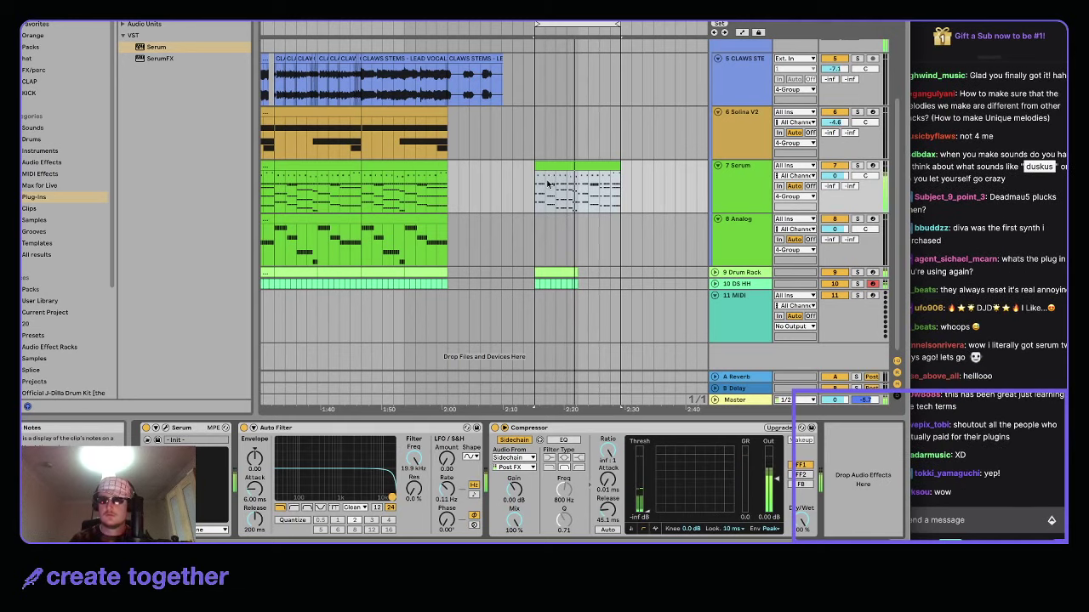
- Duplicate the short Drum Rack and DS HH clips so the drums span the full length of the looped Serum clip
{"action": "left_click", "coordinate": [538, 271]}
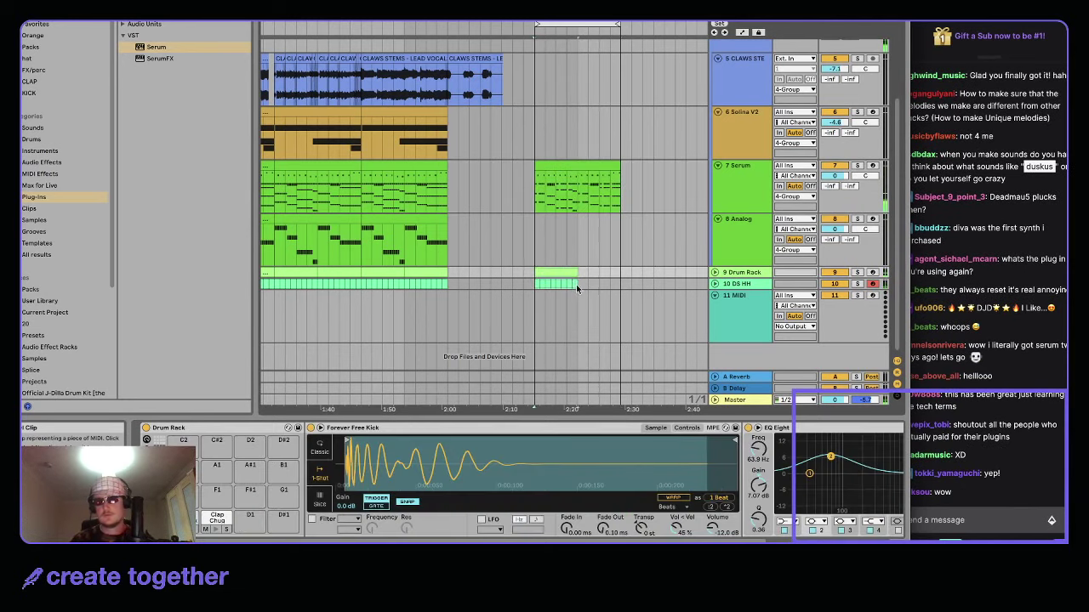
{"action": "left_click", "coordinate": [576, 286], "text": "shift"}
{"action": "key", "text": "super+d"}
{"action": "scroll", "coordinate": [374, 77], "scroll_direction": "up", "scroll_amount": 3}
{"action": "scroll", "coordinate": [559, 122], "scroll_direction": "down", "scroll_amount": 2}
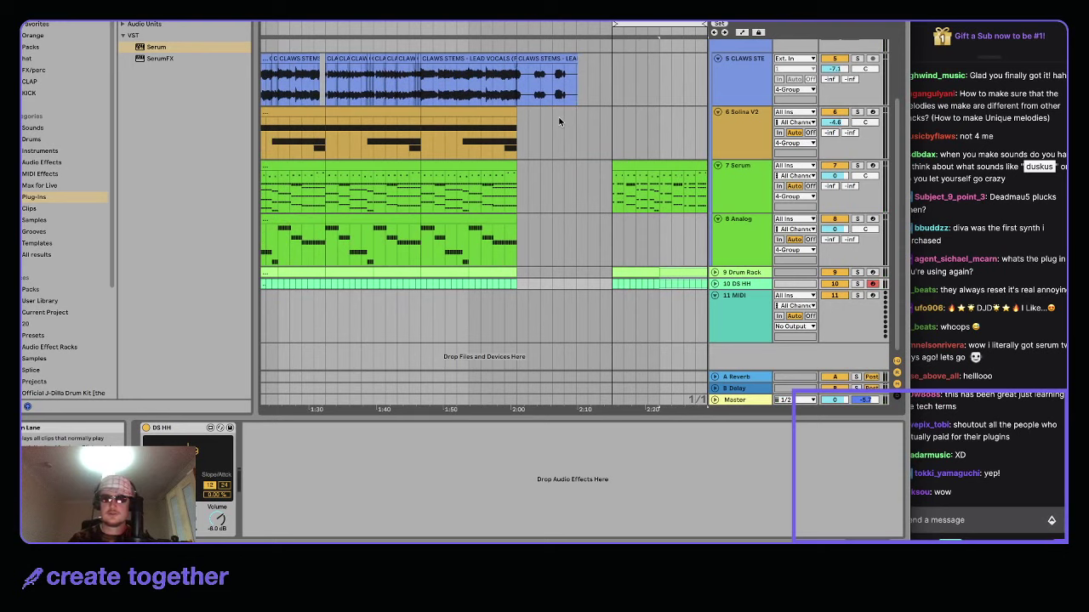
{"action": "scroll", "coordinate": [596, 270], "scroll_direction": "right", "scroll_amount": 3}
{"action": "left_click", "coordinate": [535, 282]}
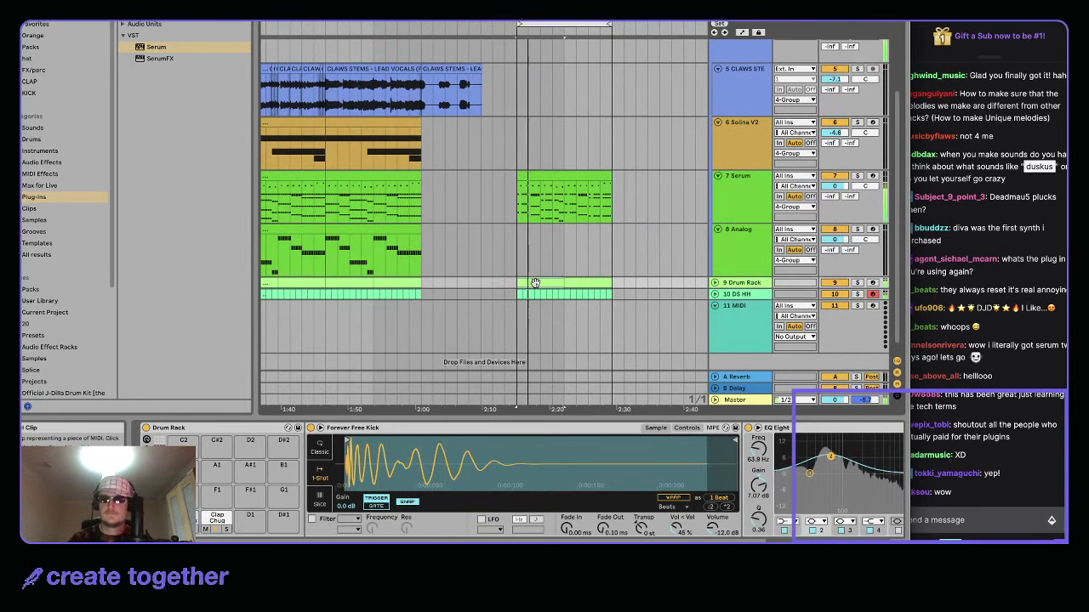
- Solo the Serum track, find the MVibrato plug-in and insert it between Serum and Auto Filter
{"action": "left_click", "coordinate": [729, 191]}
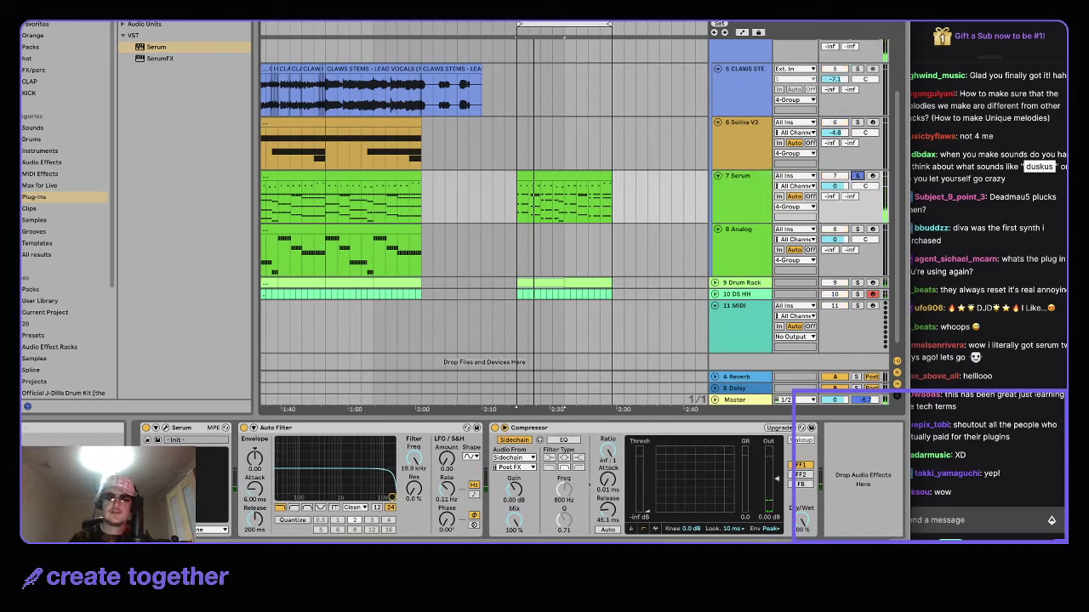
{"action": "key", "text": "super+f"}
{"action": "type", "text": "mi"}
{"action": "key", "text": "BackSpace"}
{"action": "key", "text": "BackSpace"}
{"action": "type", "text": "fl"}
{"action": "left_click", "coordinate": [129, 47]}
{"action": "left_click", "coordinate": [131, 58]}
{"action": "left_click", "coordinate": [174, 70]}
{"action": "left_click_drag", "start_coordinate": [250, 445], "coordinate": [244, 446]}
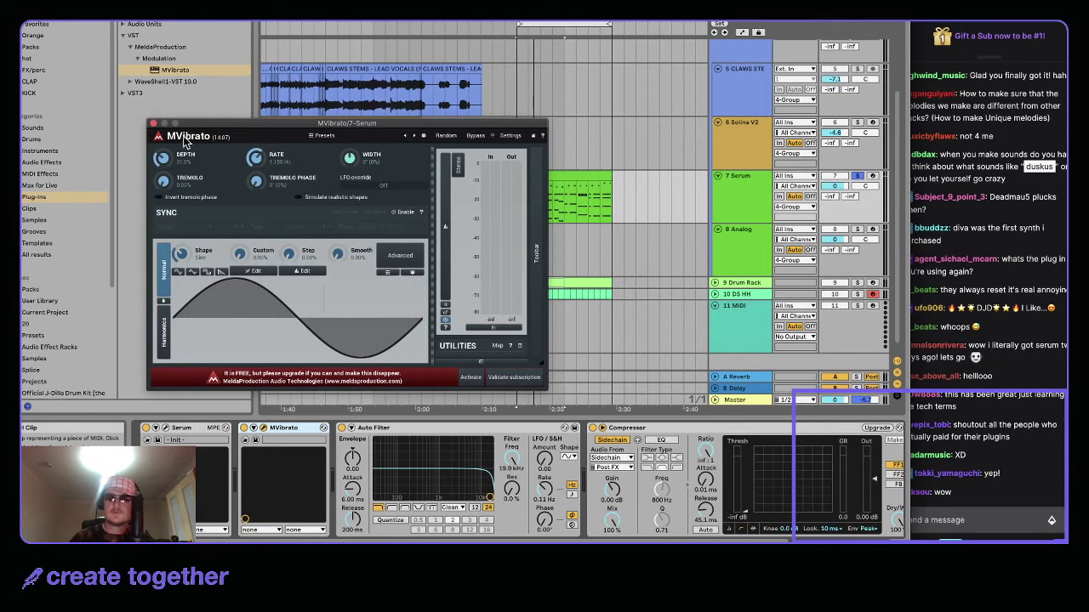
{"action": "left_click", "coordinate": [154, 124]}
- Select the Serum clip in the looped section and clear the plug-in search in the browser
{"action": "key", "text": "z"}
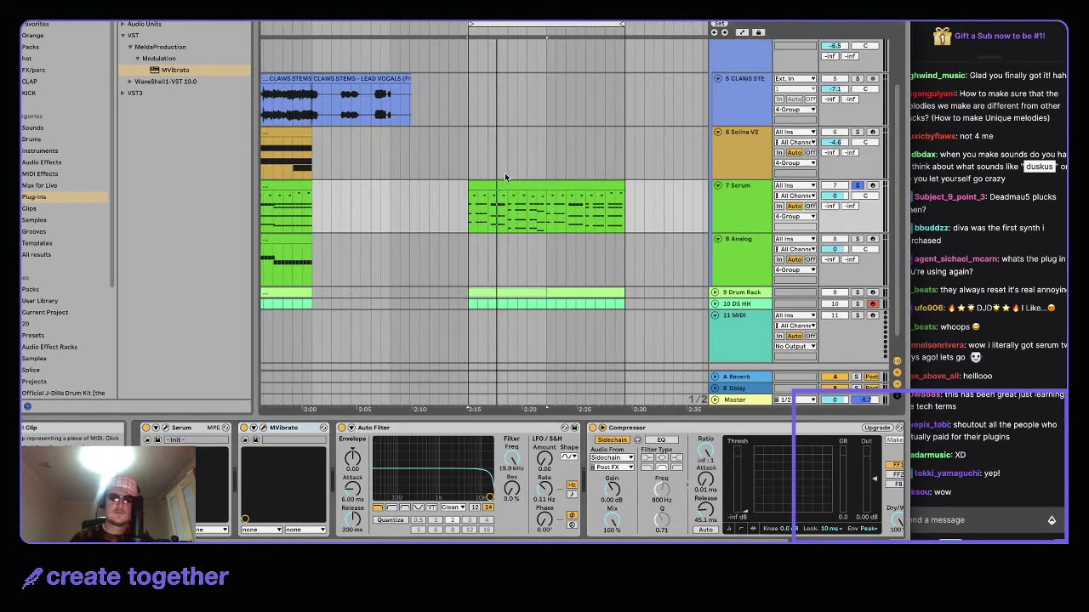
{"action": "left_click", "coordinate": [533, 200]}
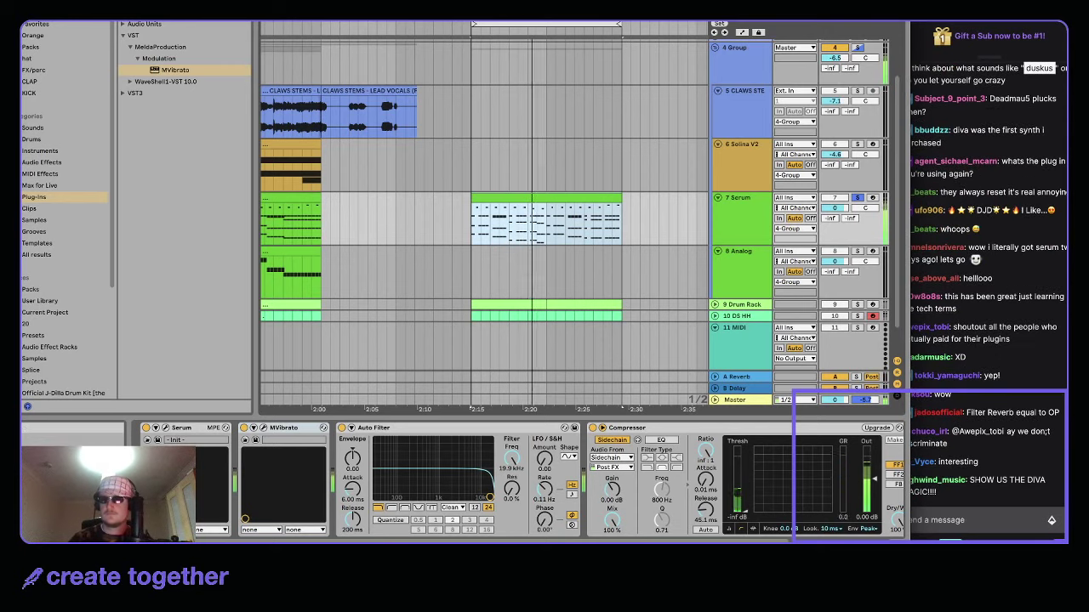
{"action": "scroll", "coordinate": [587, 166], "scroll_direction": "down", "scroll_amount": 1}
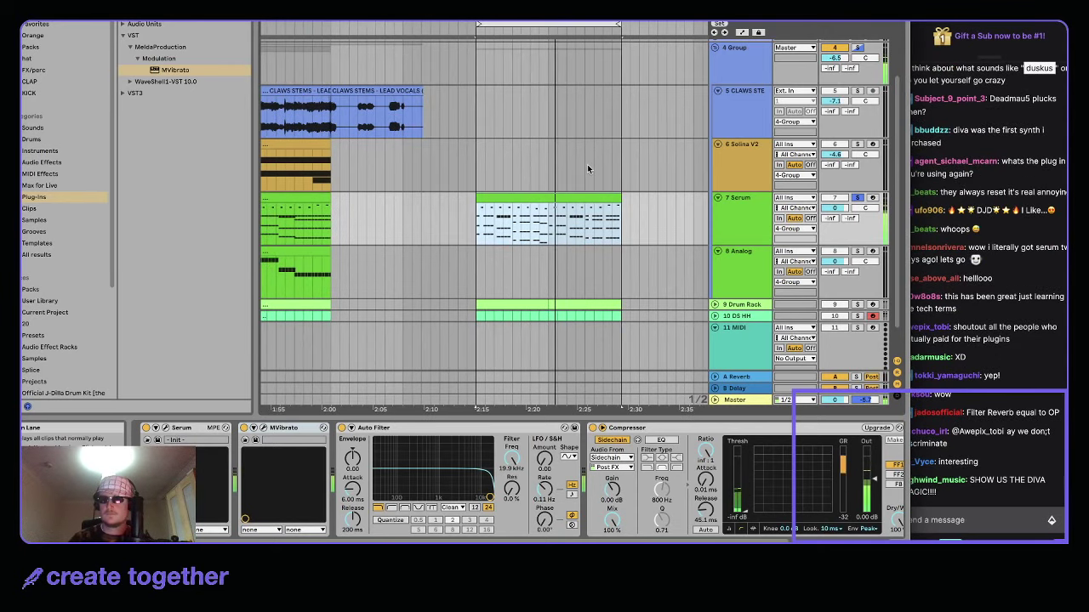
{"action": "left_click", "coordinate": [575, 213]}
{"action": "left_click", "coordinate": [564, 195]}
{"action": "scroll", "coordinate": [564, 195], "scroll_direction": "down", "scroll_amount": 1}
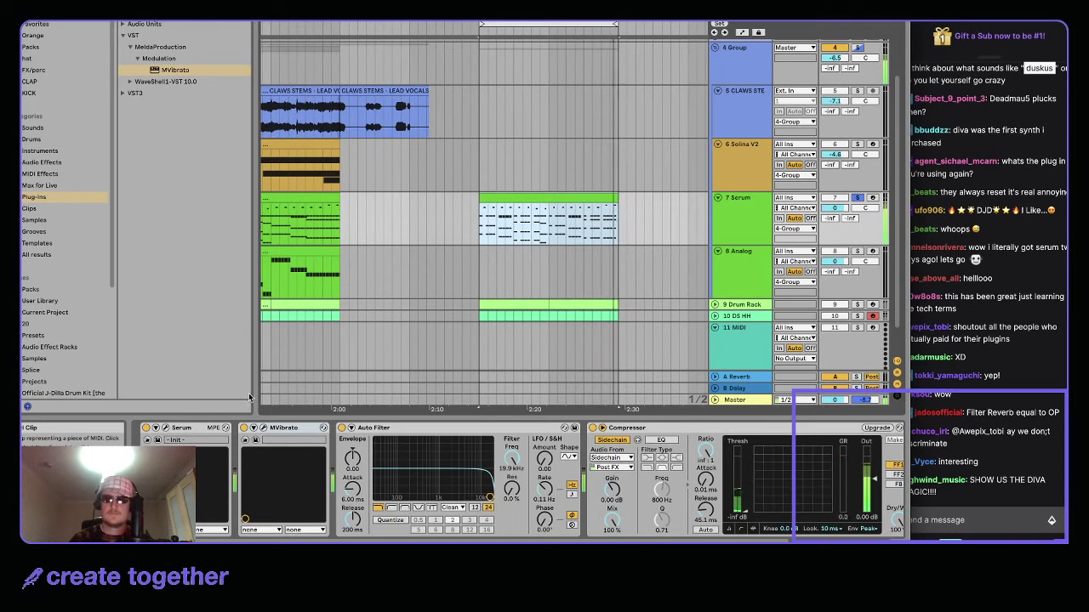
{"action": "left_click", "coordinate": [243, 22]}
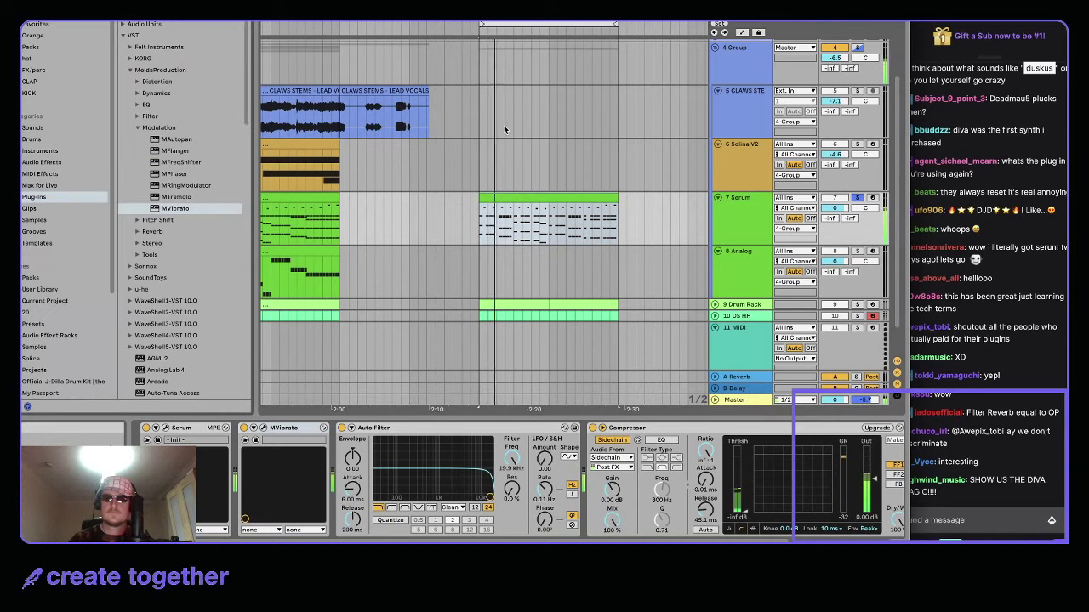
- Solo the CLAWS STEMS vocal track and audition its chopped clips in the earlier part of the arrangement
{"action": "scroll", "coordinate": [451, 125], "scroll_direction": "up", "scroll_amount": 3}
{"action": "scroll", "coordinate": [437, 157], "scroll_direction": "down", "scroll_amount": 3}
{"action": "scroll", "coordinate": [404, 156], "scroll_direction": "up", "scroll_amount": 3}
{"action": "left_click", "coordinate": [404, 156]}
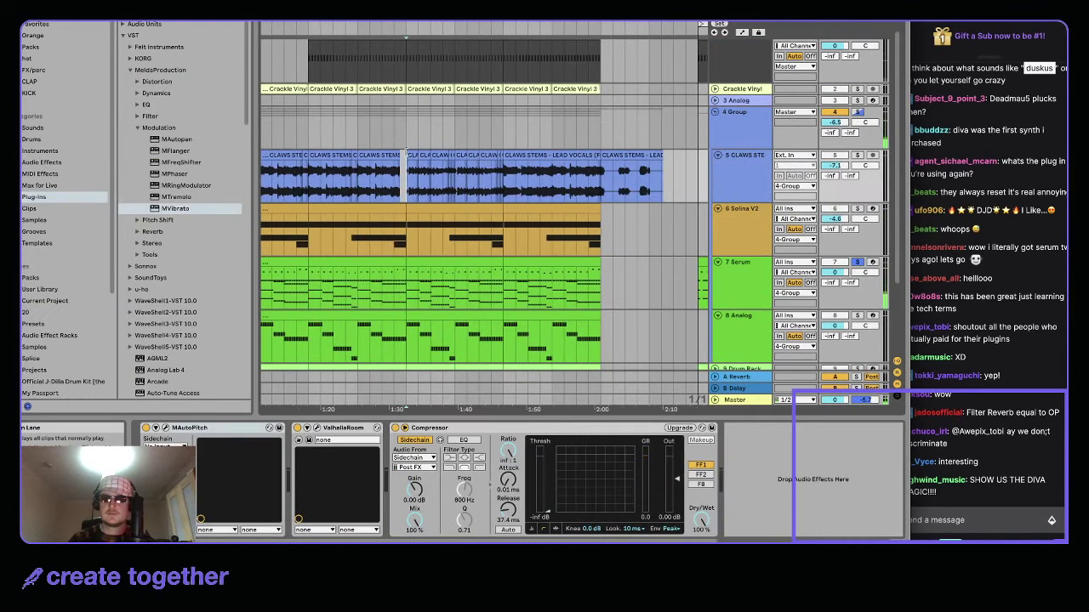
{"action": "scroll", "coordinate": [366, 165], "scroll_direction": "left", "scroll_amount": 3}
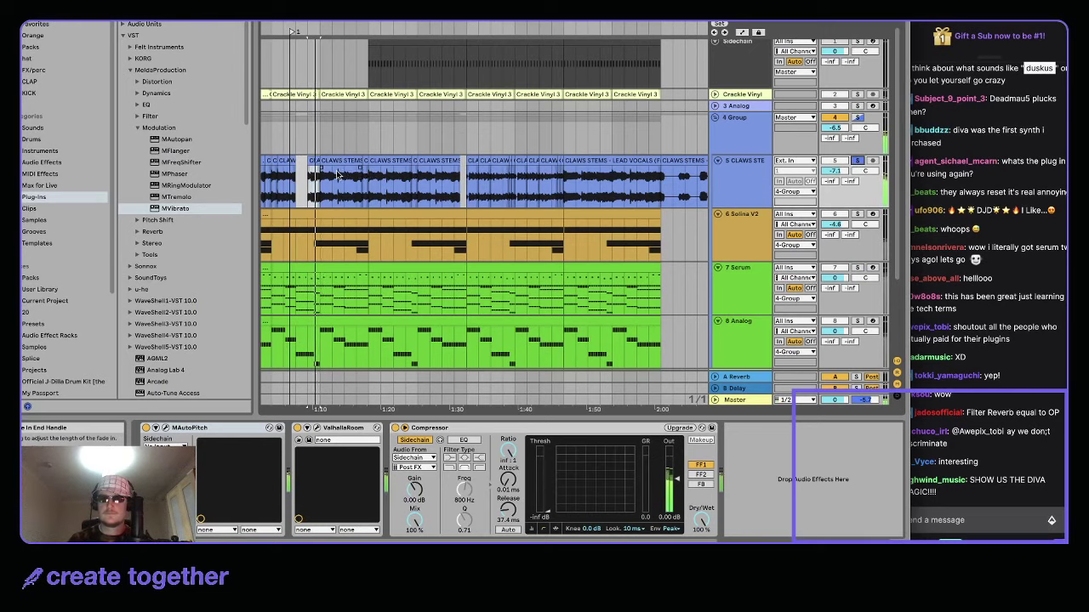
{"action": "scroll", "coordinate": [339, 175], "scroll_direction": "left", "scroll_amount": 3}
- Copy the chopped lead vocal clips from about 1:31 to 1:45 into the looped section and unsolo the vocal track
{"action": "left_click", "coordinate": [536, 174]}
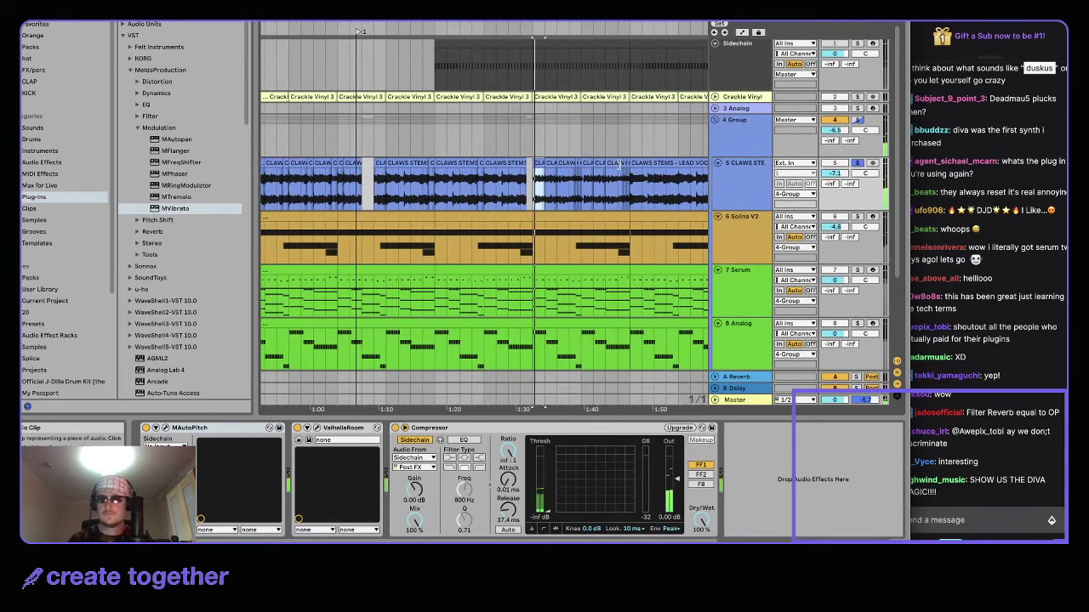
{"action": "left_click", "coordinate": [630, 166], "text": "shift"}
{"action": "left_click_drag", "start_coordinate": [630, 180], "coordinate": [534, 152]}
{"action": "left_click", "coordinate": [534, 161]}
{"action": "left_click", "coordinate": [620, 164], "text": "shift"}
{"action": "scroll", "coordinate": [616, 196], "scroll_direction": "right", "scroll_amount": 8}
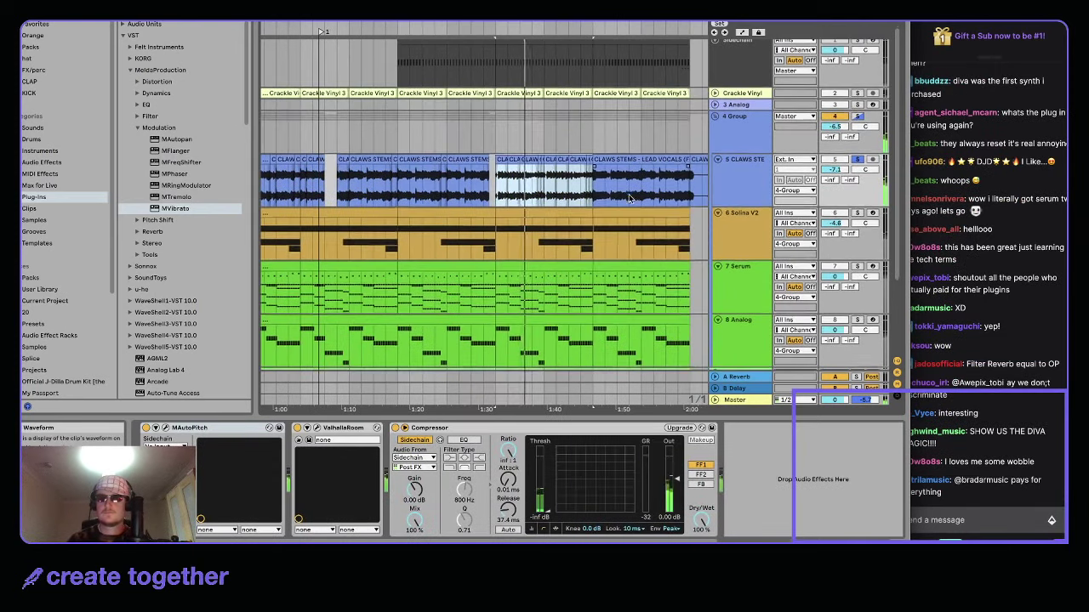
{"action": "key", "text": "ctrl+v"}
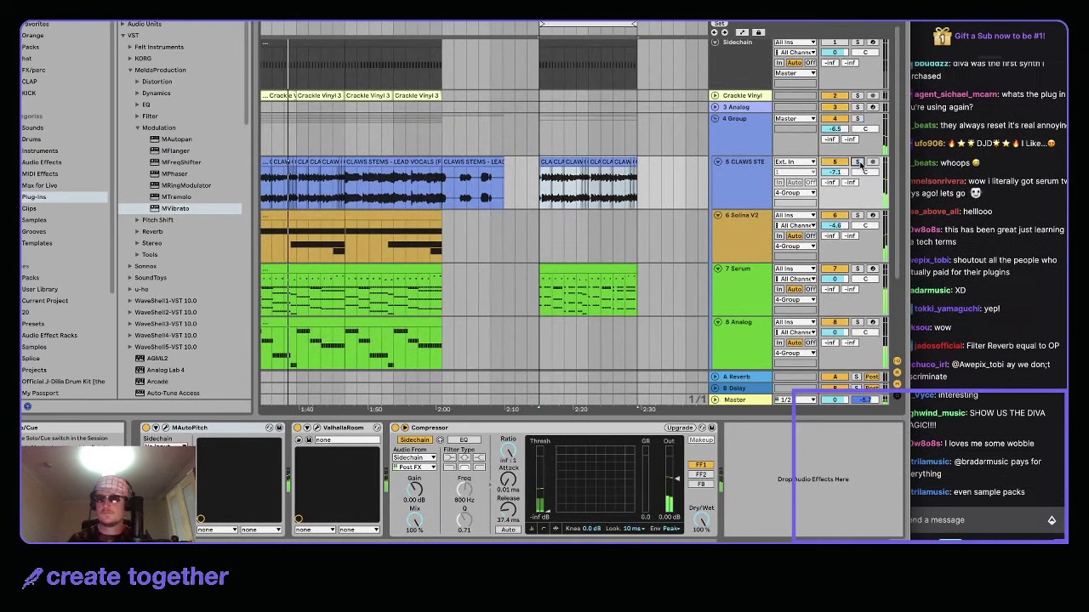
- Set the CLAWS STEMS track volume to -11.8 dB and consolidate its looped vocal chops into a single clip
{"action": "left_click_drag", "start_coordinate": [844, 172], "coordinate": [845, 189]}
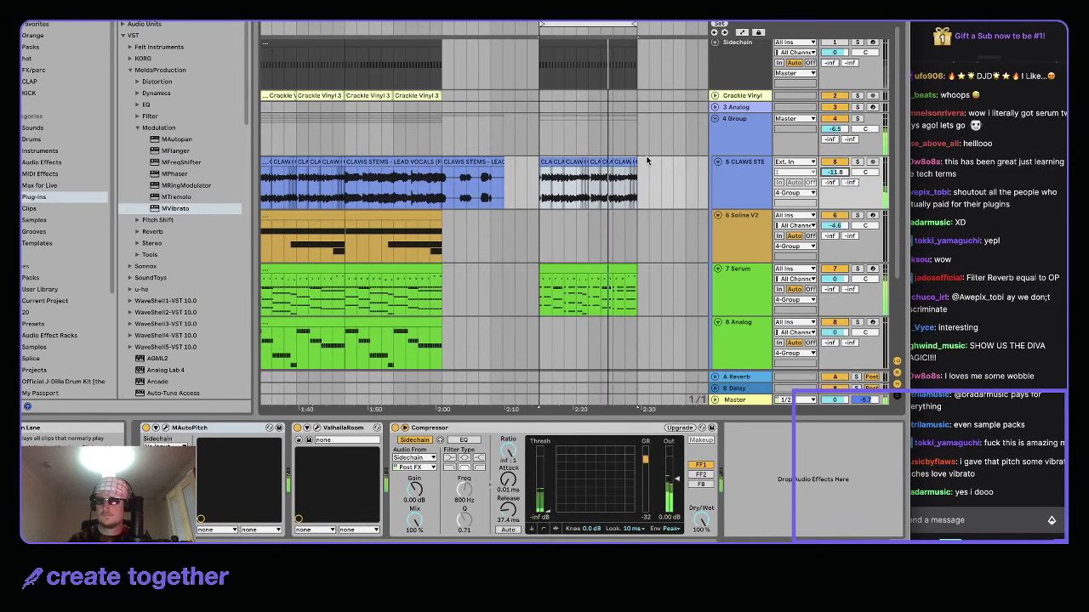
{"action": "left_click", "coordinate": [557, 161]}
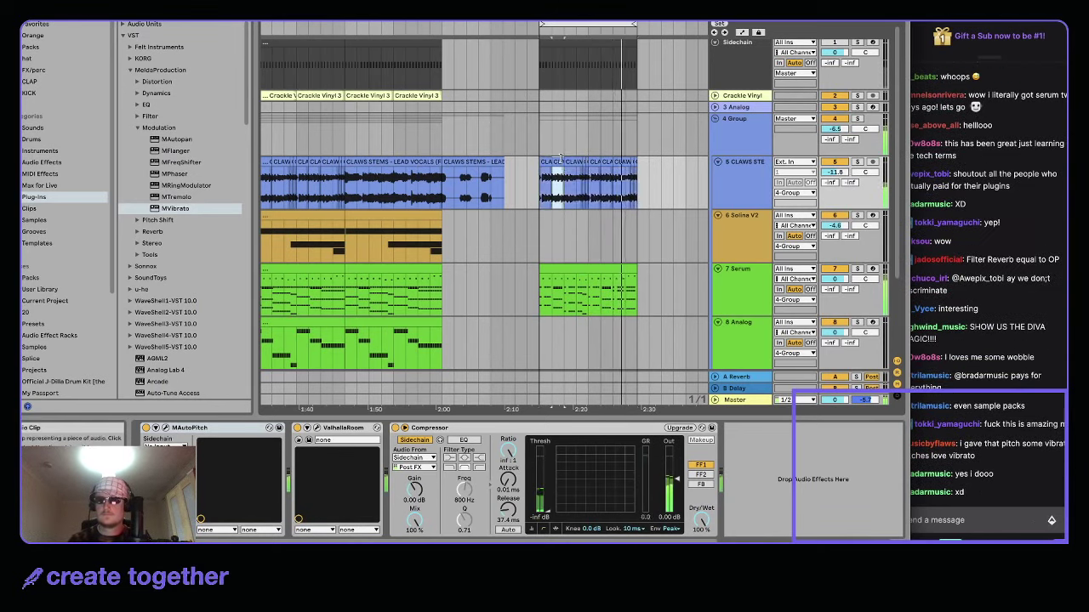
{"action": "left_click_drag", "start_coordinate": [637, 168], "coordinate": [540, 182]}
{"action": "key", "text": "super+j"}
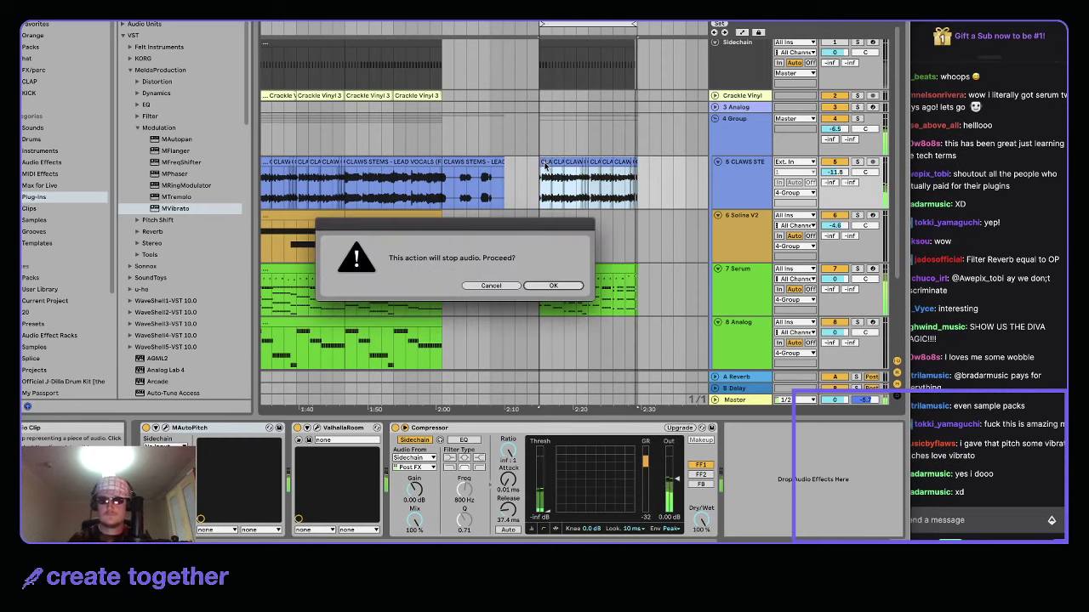
{"action": "left_click", "coordinate": [548, 285]}
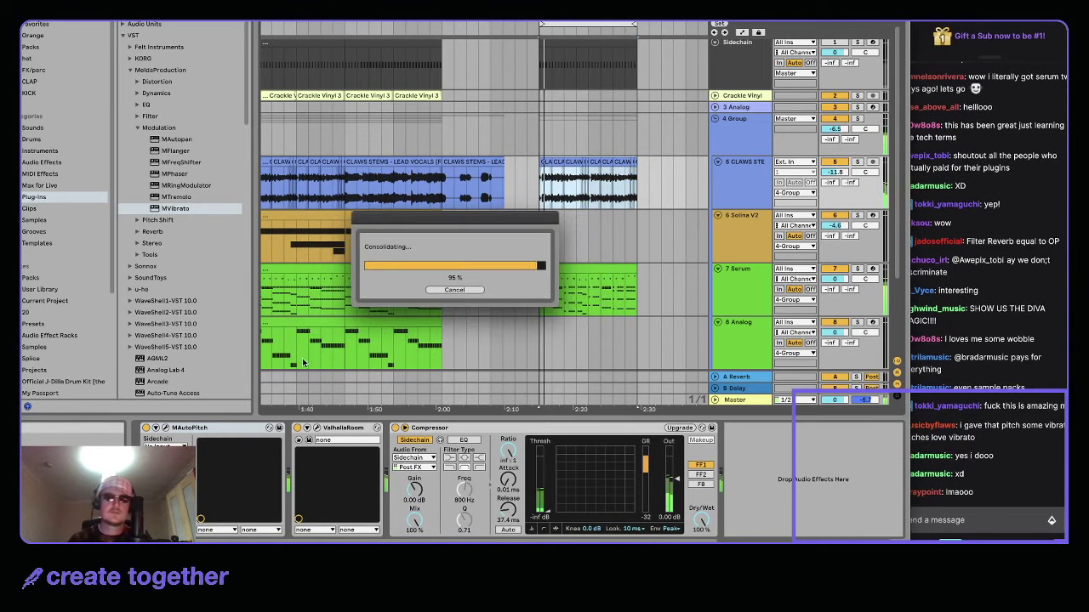
- Turn off transient looping for the consolidated vocal clip in Beats warp mode, shorten its transient envelope and play the loop
{"action": "key", "text": "shift+Tab"}
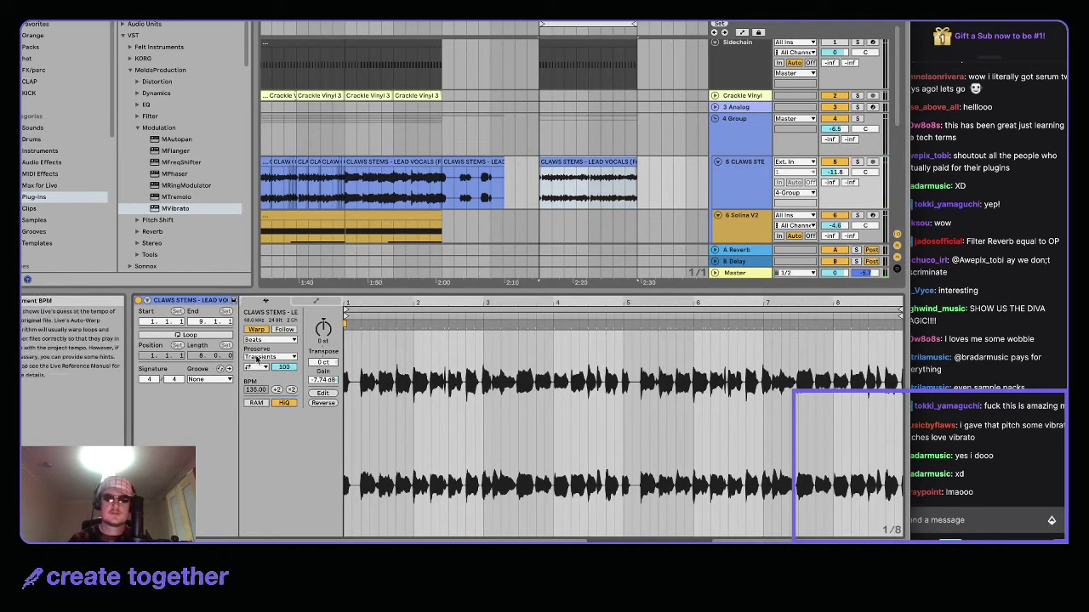
{"action": "left_click_drag", "start_coordinate": [283, 366], "coordinate": [283, 400]}
{"action": "key", "text": "space"}
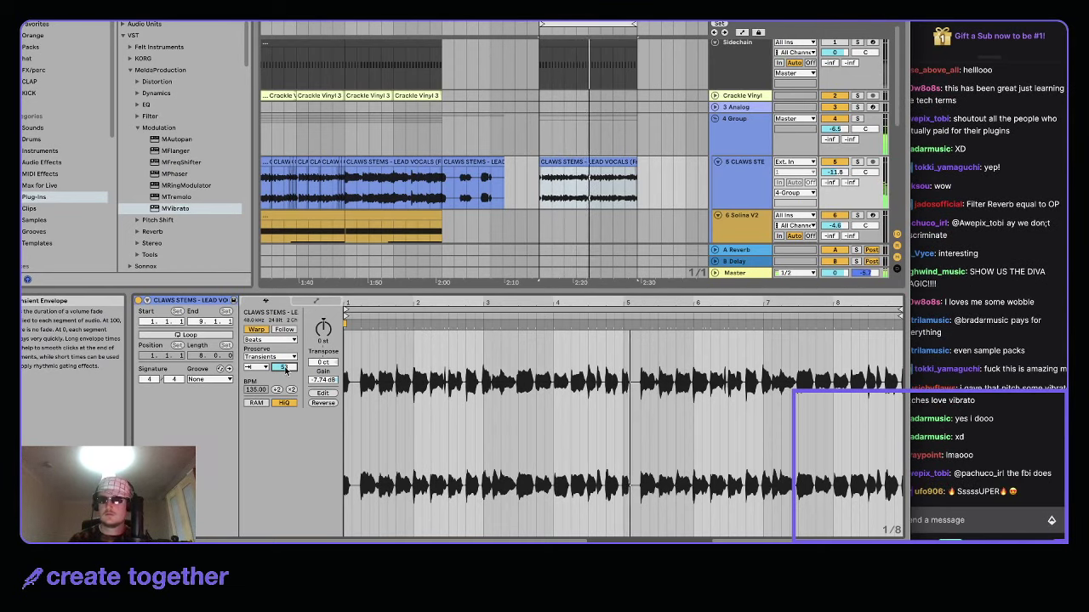
- Bring up the Serum track's device chain, select its looped clip and play it with the track soloed
{"action": "key", "text": "shift+Tab"}
{"action": "scroll", "coordinate": [680, 157], "scroll_direction": "down", "scroll_amount": 3}
{"action": "left_click", "coordinate": [680, 161]}
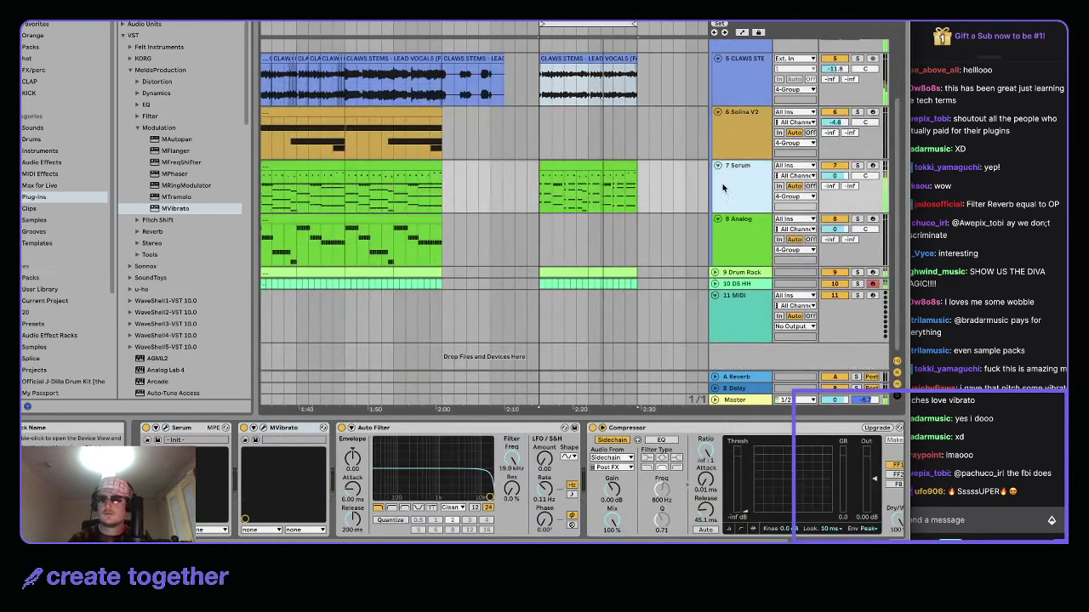
{"action": "double_click", "coordinate": [561, 170]}
{"action": "key", "text": "space"}
{"action": "key", "text": "shift+Tab"}
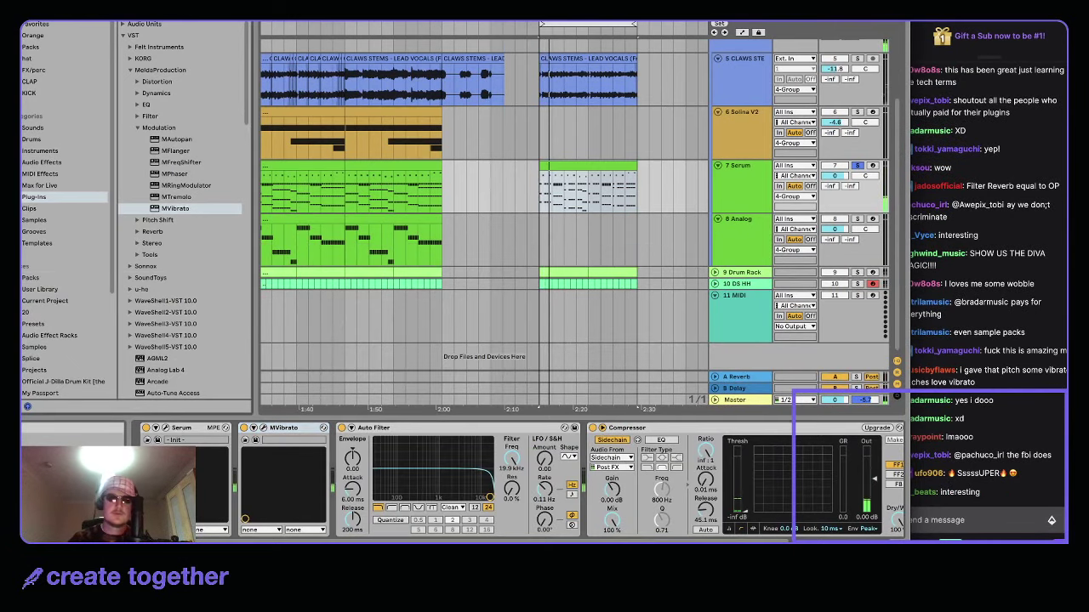
- Insert ValhallaRoom between MVibrato and Auto Filter on the Serum track, with mix 26.7% and decay 0.37 s
{"action": "type", "text": "val"}
{"action": "double_click", "coordinate": [173, 85]}
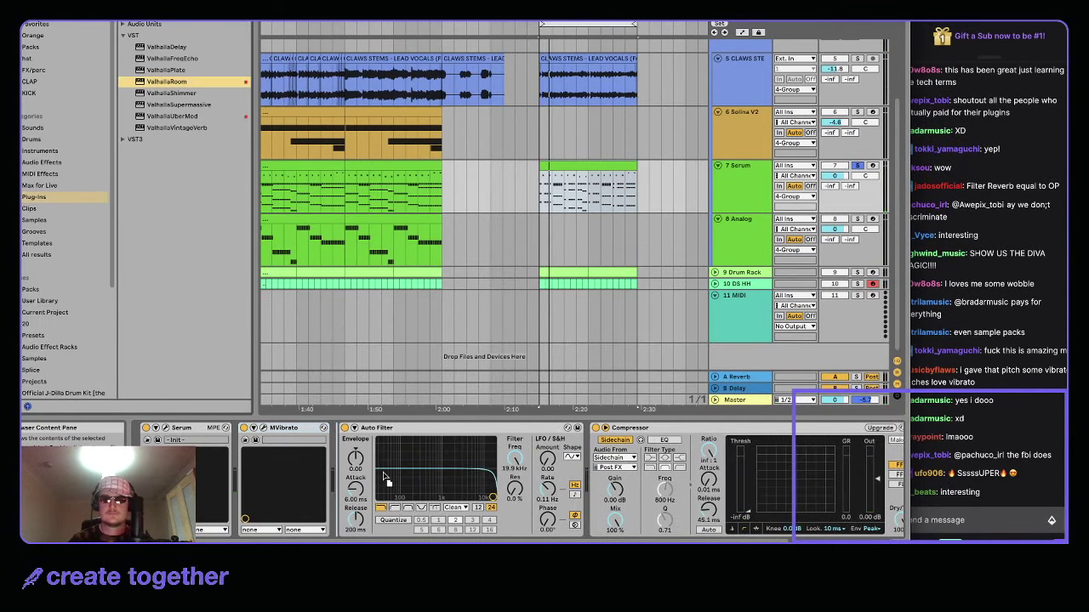
{"action": "left_click", "coordinate": [181, 294]}
{"action": "left_click", "coordinate": [263, 340]}
{"action": "left_click_drag", "start_coordinate": [175, 302], "coordinate": [177, 313]}
{"action": "left_click", "coordinate": [273, 318]}
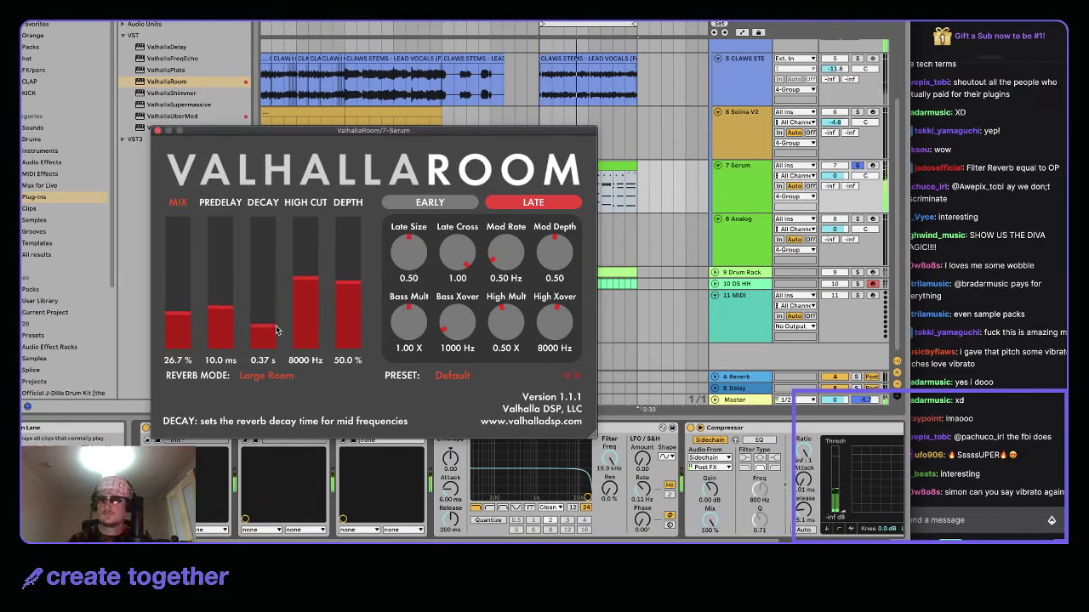
{"action": "left_click", "coordinate": [157, 130]}
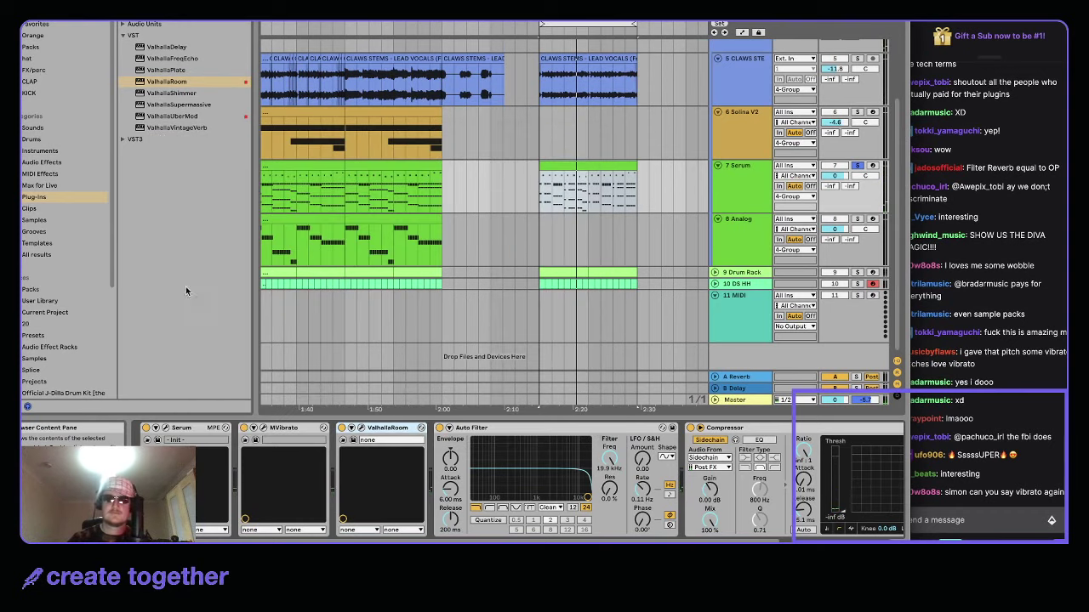
- Open the Serum synth, set its portamento to Always and raise the portamento time
{"action": "left_click", "coordinate": [164, 430]}
{"action": "left_click", "coordinate": [286, 148]}
{"action": "left_click", "coordinate": [263, 150]}
{"action": "left_click", "coordinate": [613, 519]}
{"action": "left_click_drag", "start_coordinate": [624, 535], "coordinate": [636, 491]}
{"action": "key", "text": "space"}
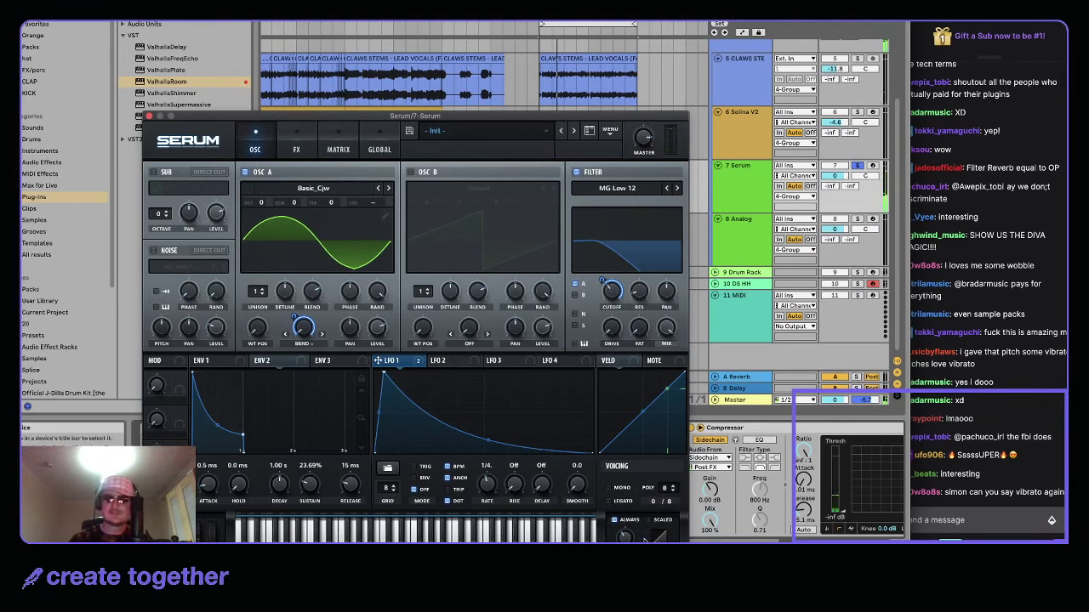
- Add a modulation matrix row routing Env 3 to the global master tuning
{"action": "left_click", "coordinate": [337, 149]}
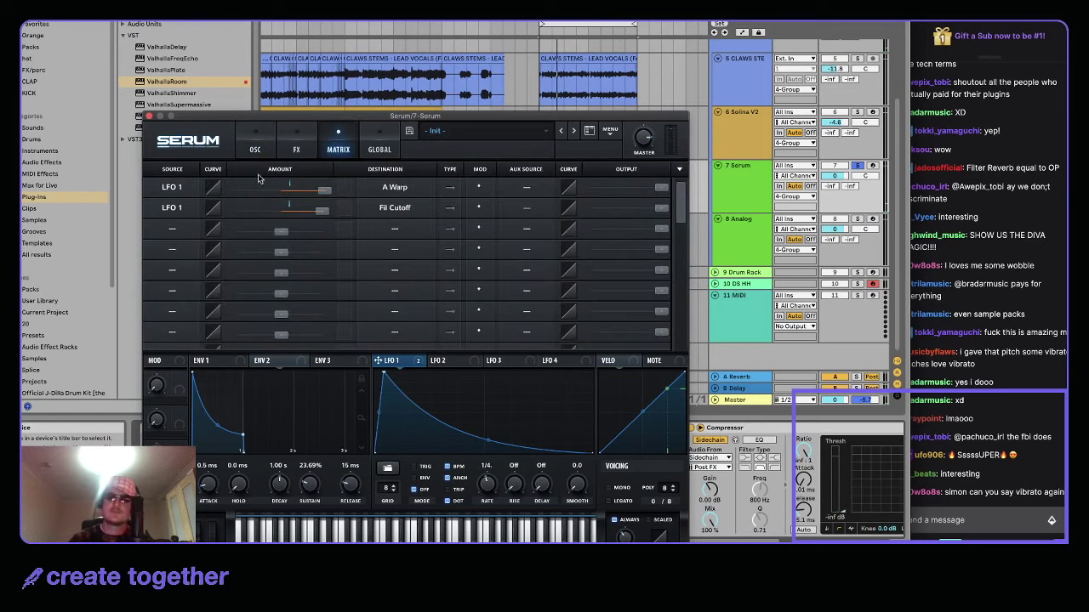
{"action": "left_click", "coordinate": [178, 249]}
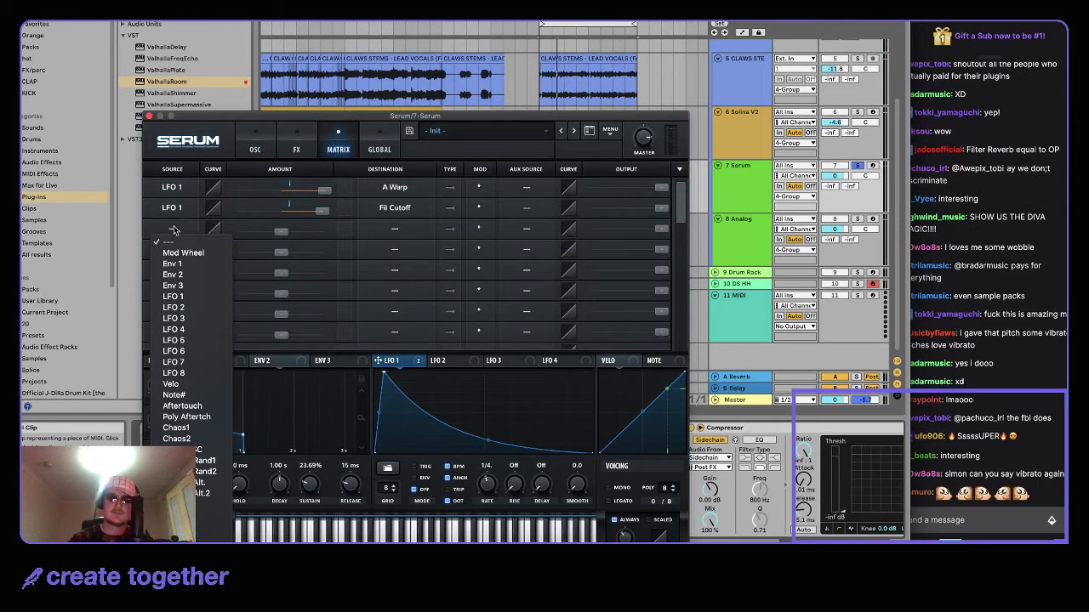
{"action": "left_click", "coordinate": [192, 287]}
{"action": "left_click", "coordinate": [394, 229]}
{"action": "mouse_move", "coordinate": [426, 318]}
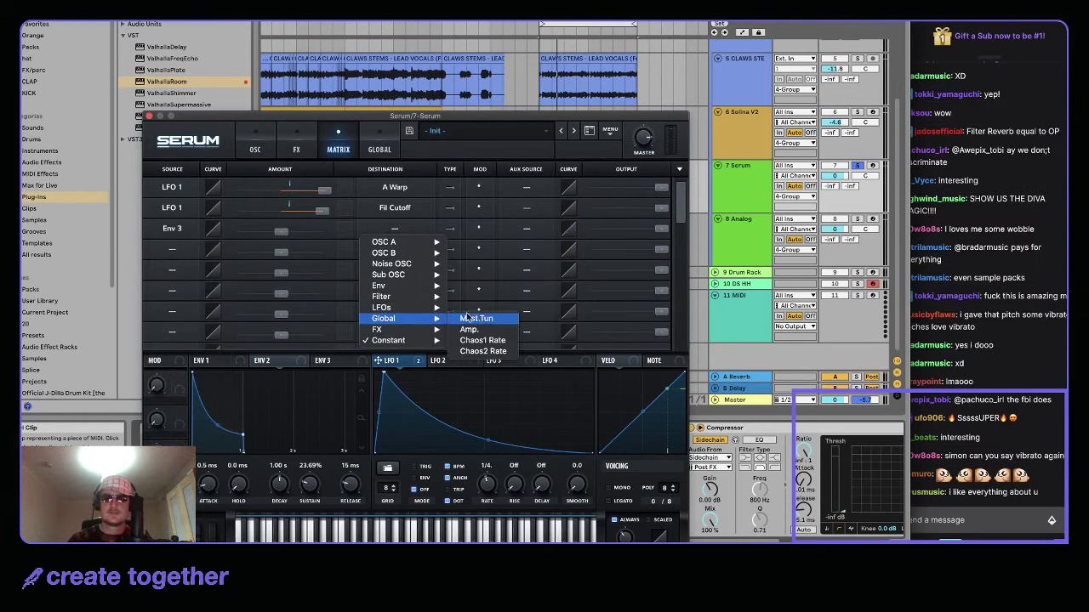
{"action": "left_click", "coordinate": [476, 318]}
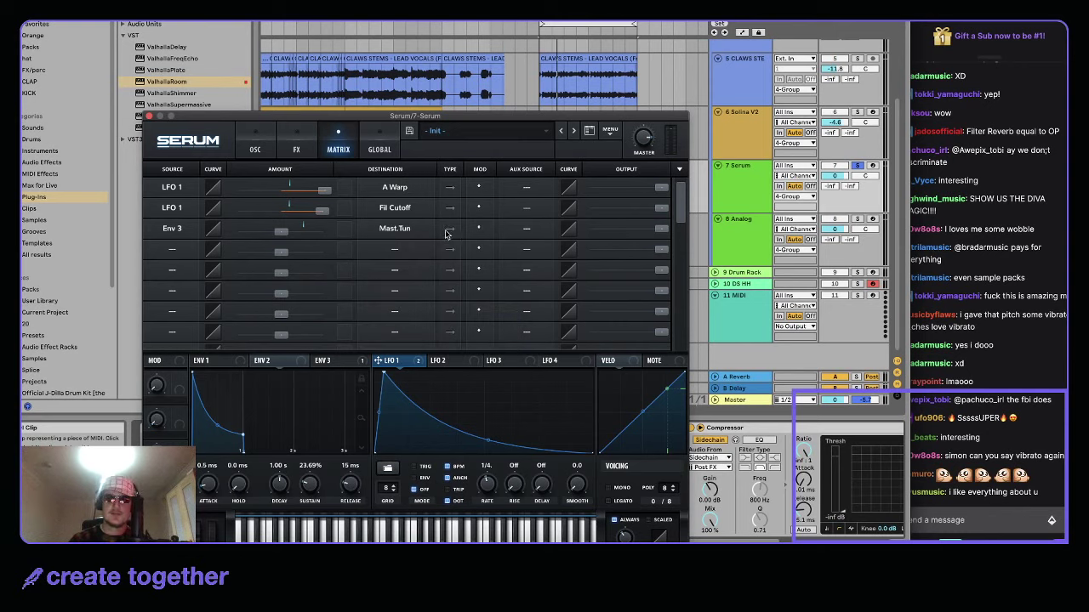
- Set the Env 3 pitch modulation amount and shape Env 3 with a 133 ms decay and 0% sustain
{"action": "left_click", "coordinate": [320, 360]}
{"action": "left_click_drag", "start_coordinate": [281, 233], "coordinate": [310, 534]}
{"action": "mouse_move", "coordinate": [279, 485]}
{"action": "left_mouse_down"}
{"action": "mouse_move", "coordinate": [277, 511]}
{"action": "mouse_move", "coordinate": [281, 483]}
{"action": "left_mouse_up"}
- Assign LFO 1 to the level of oscillator A and set the LFO 1 rate to 1/2
{"action": "left_click", "coordinate": [256, 138]}
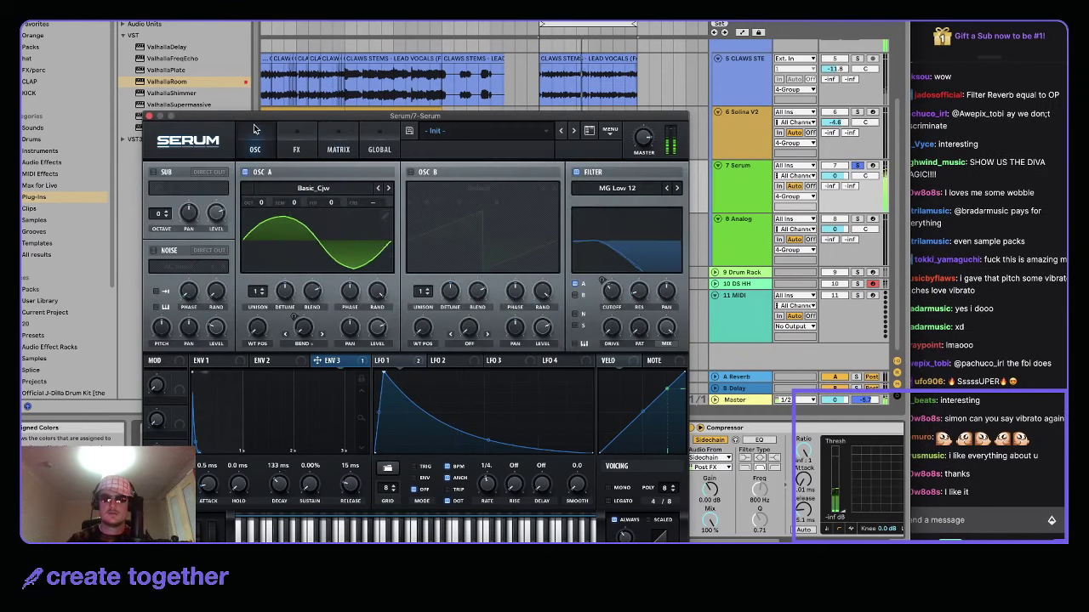
{"action": "left_click", "coordinate": [289, 139]}
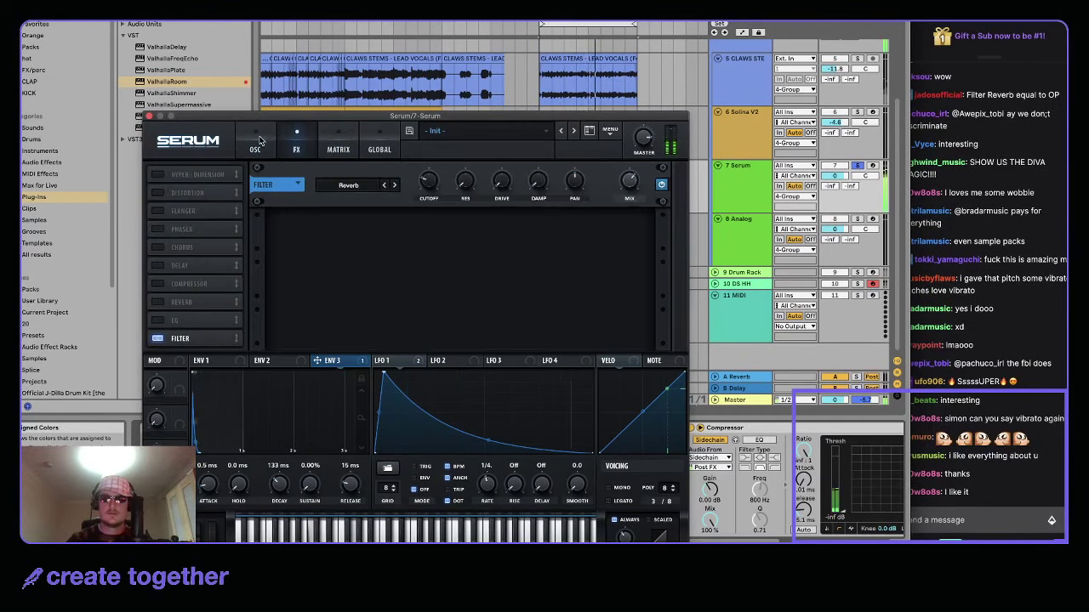
{"action": "left_click", "coordinate": [255, 140]}
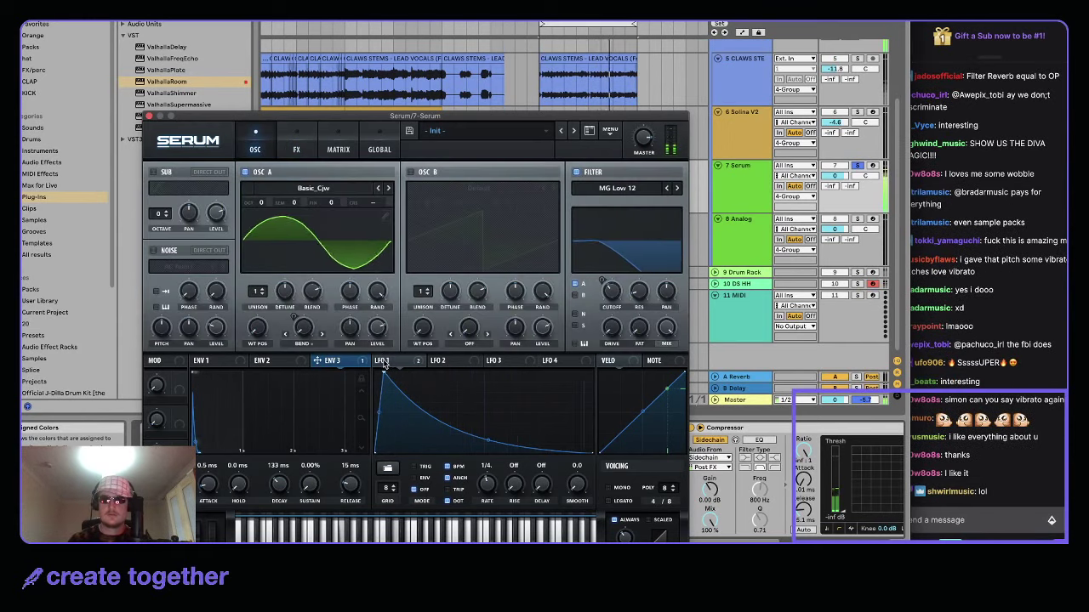
{"action": "left_click_drag", "start_coordinate": [380, 366], "coordinate": [375, 327]}
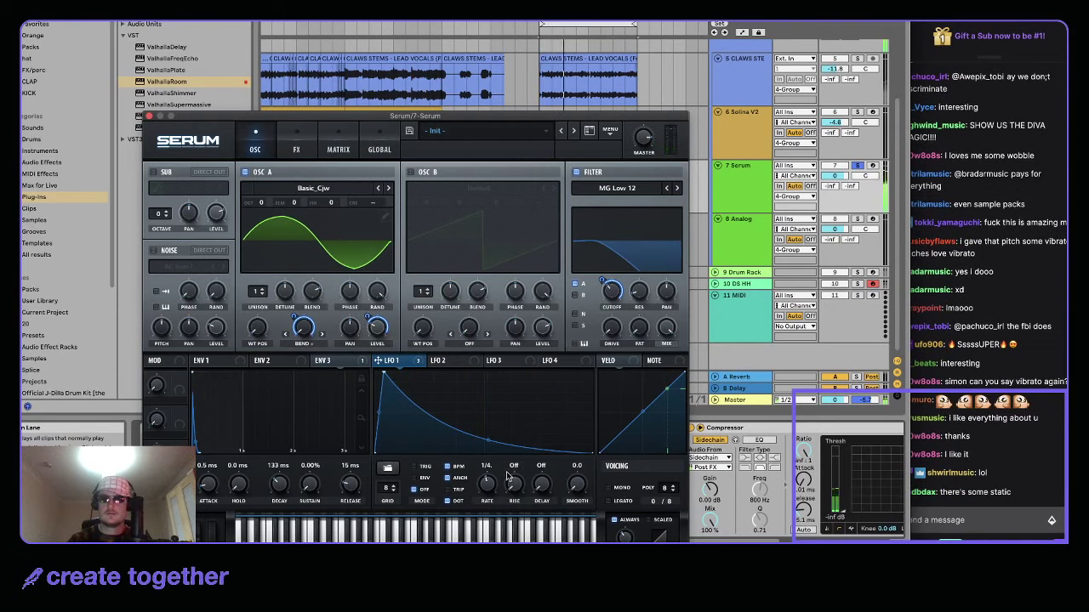
{"action": "left_click_drag", "start_coordinate": [491, 485], "coordinate": [492, 507]}
- Adjust the Reverb filter effect's mix, set LFO 1's rate to 1/4 with its curve starting at the peak, and close Serum
{"action": "left_click", "coordinate": [296, 144]}
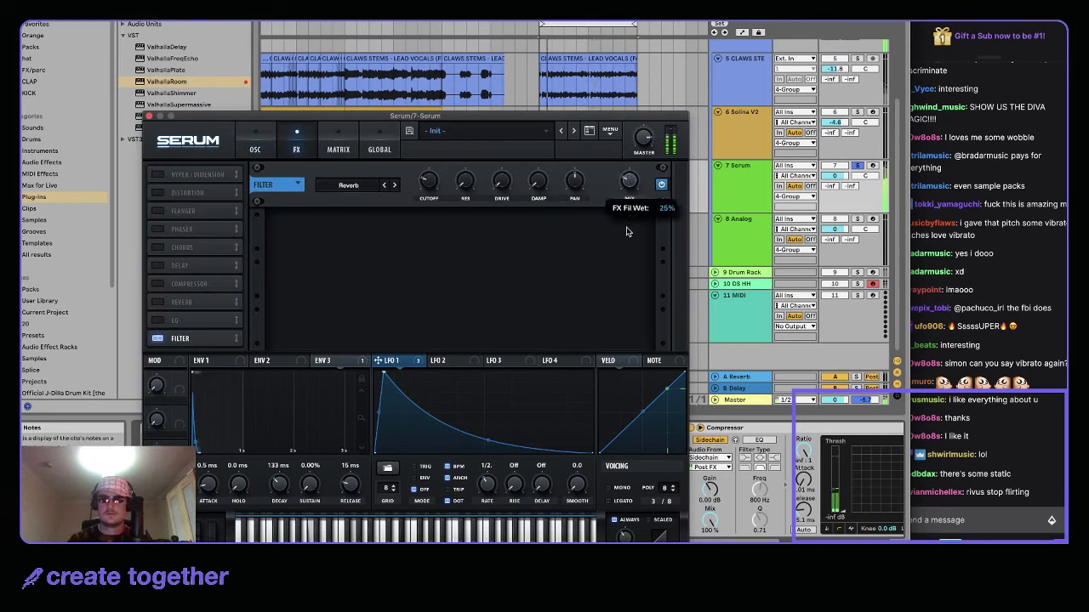
{"action": "left_click_drag", "start_coordinate": [491, 485], "coordinate": [494, 480]}
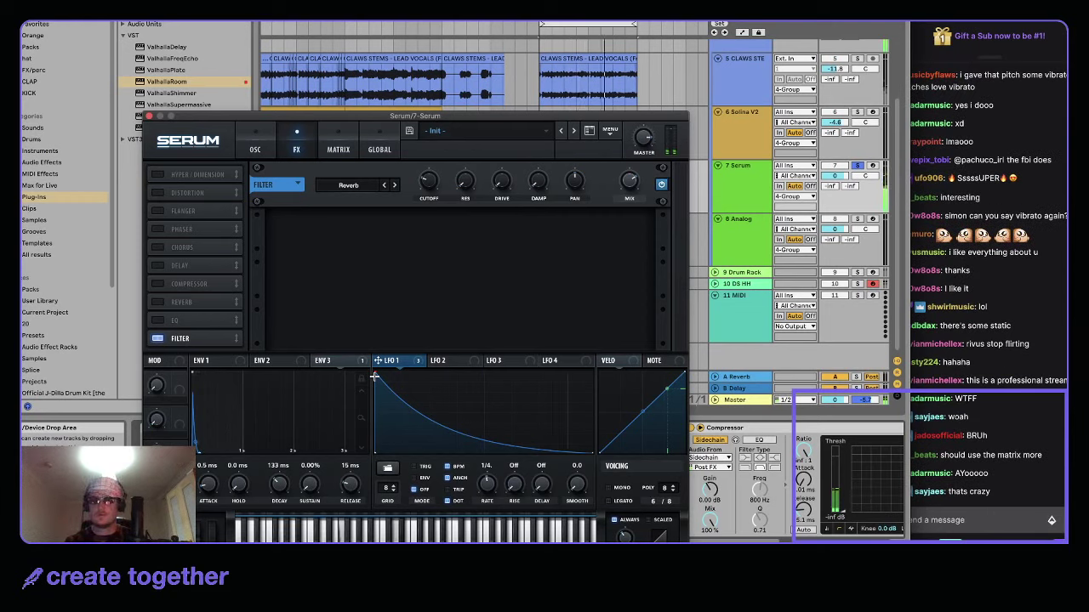
{"action": "left_click", "coordinate": [150, 116]}
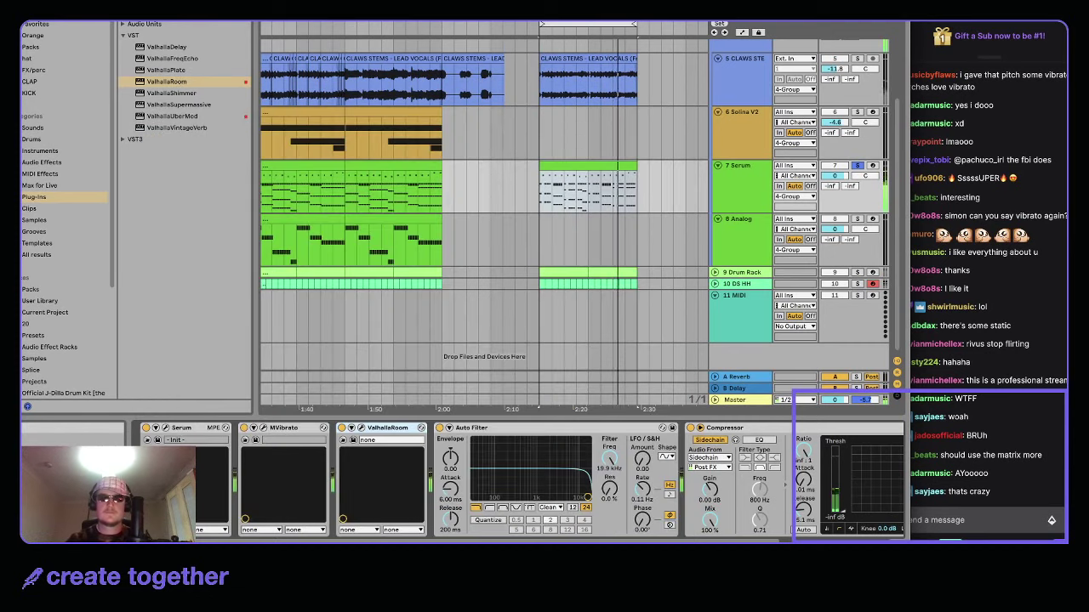
- Clear the plug-in search, browse the audio effects and expand only the Delay & Loop category
{"action": "left_click", "coordinate": [597, 164]}
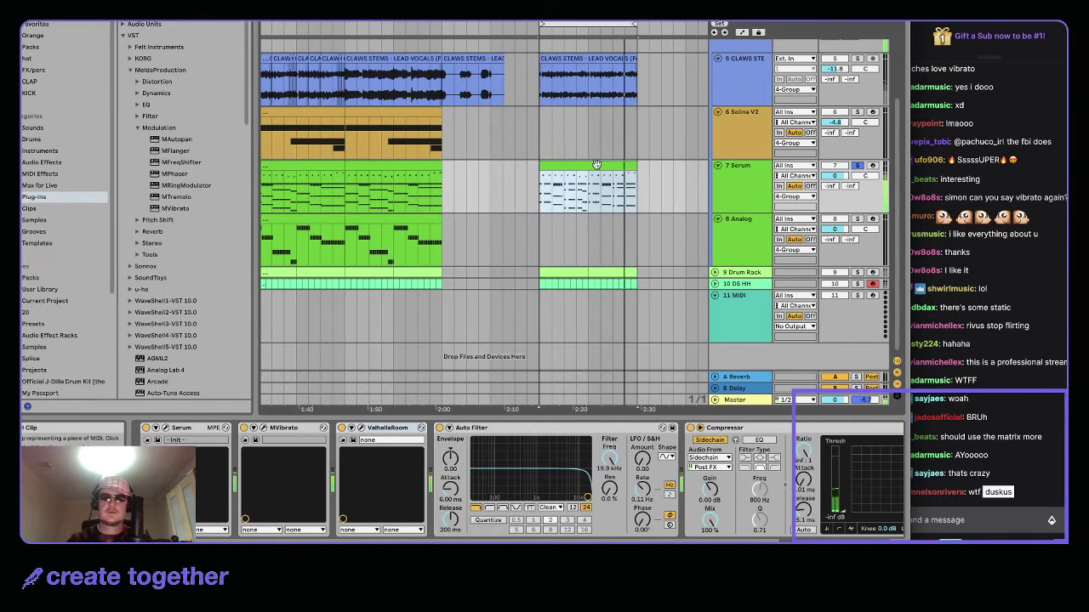
{"action": "left_click", "coordinate": [43, 162]}
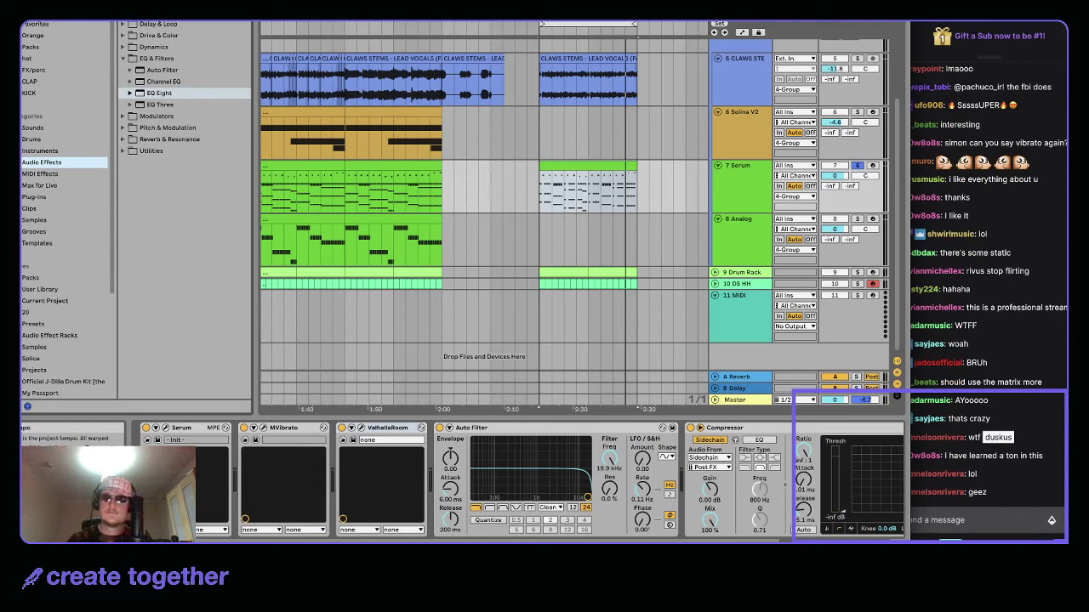
{"action": "key", "text": "ctrl+f"}
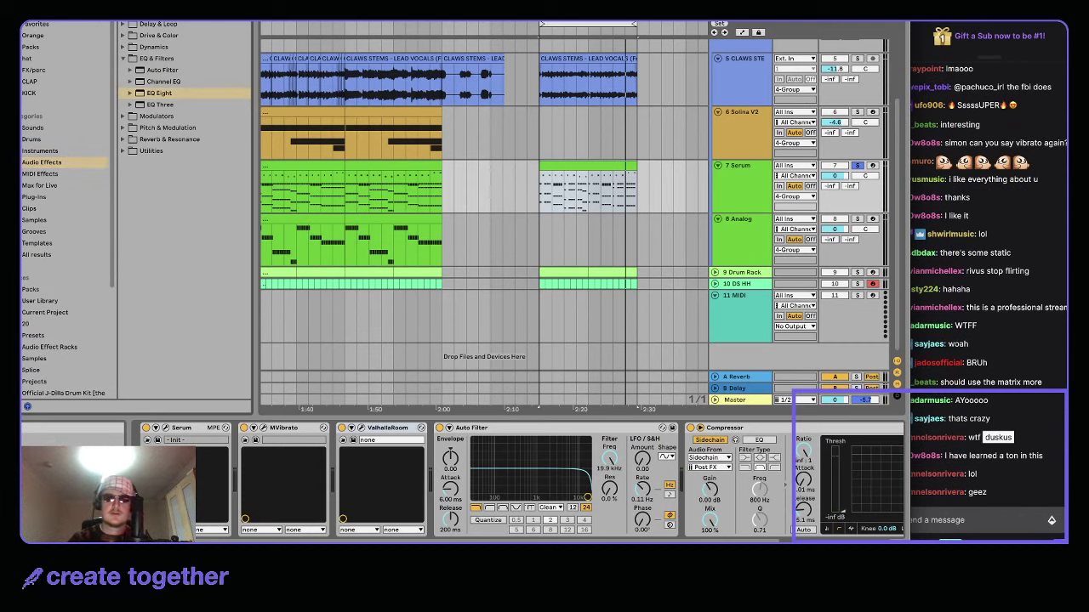
{"action": "left_click", "coordinate": [123, 47]}
{"action": "left_click", "coordinate": [123, 36]}
{"action": "left_click", "coordinate": [122, 25]}
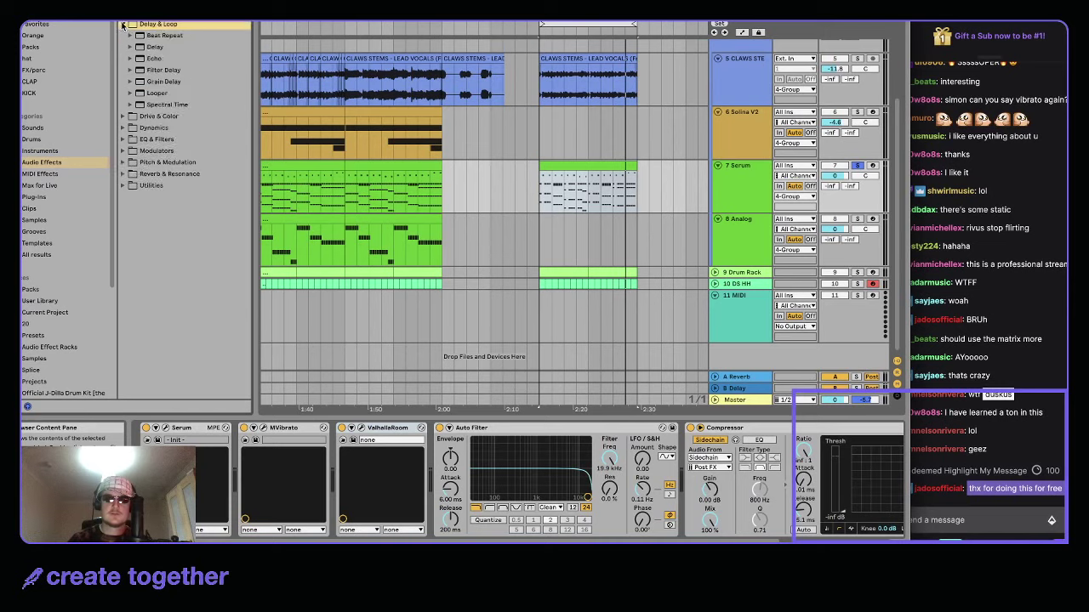
{"action": "left_click", "coordinate": [60, 159]}
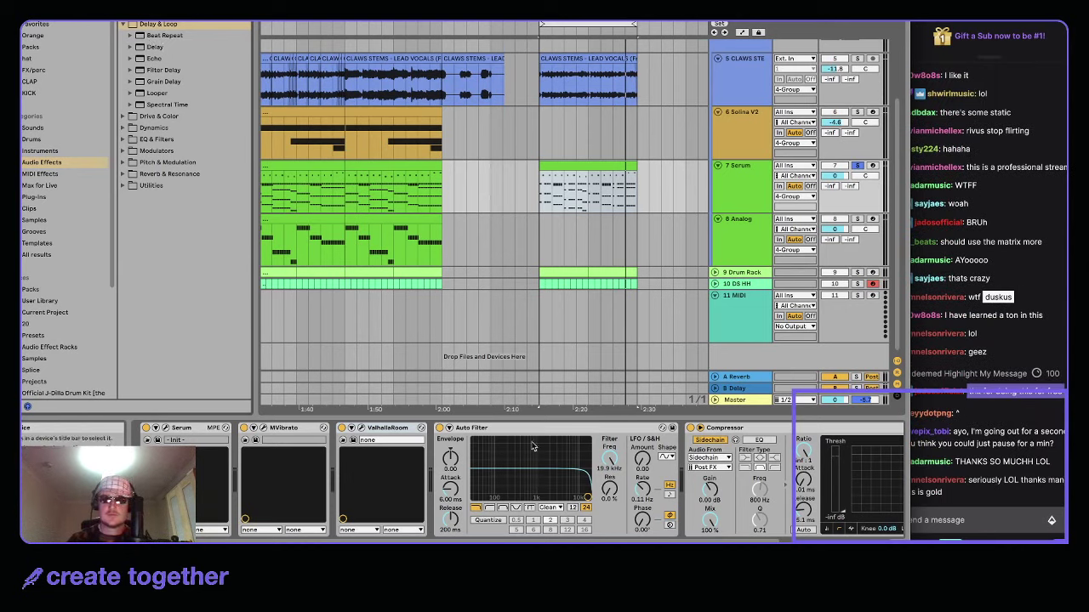
- Open the Serum track's ValhallaRoom window to check its reverb settings
{"action": "left_click", "coordinate": [362, 428]}
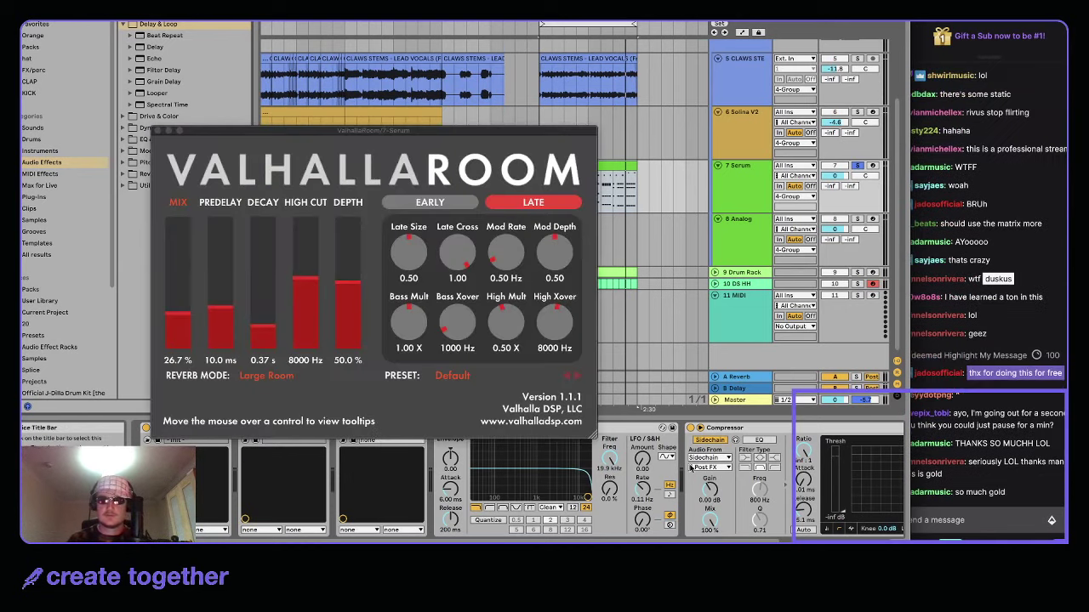
{"action": "left_click", "coordinate": [164, 124]}
{"action": "left_click", "coordinate": [161, 128]}
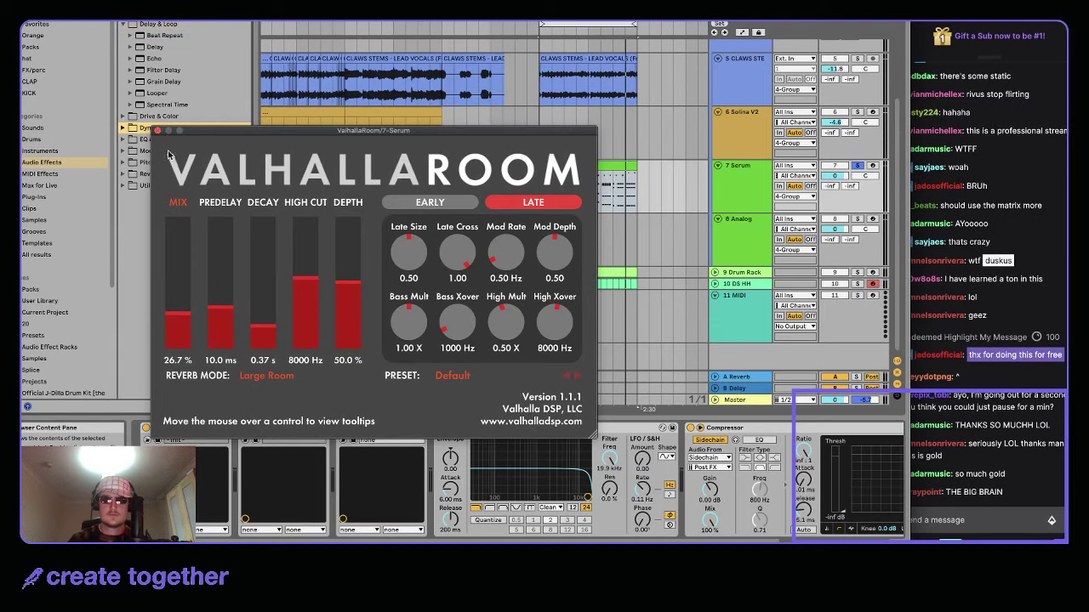
- Group ValhallaRoom into an Audio Effect Rack with its chain list shown, and move the reverb out in front of the empty rack
{"action": "left_click", "coordinate": [157, 131]}
{"action": "left_click", "coordinate": [388, 429]}
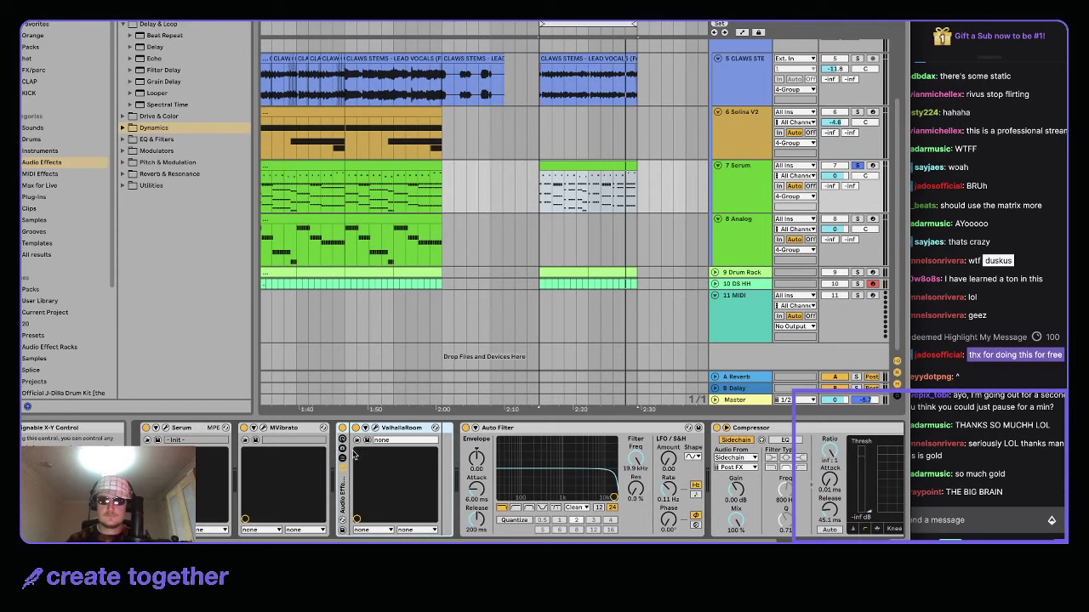
{"action": "left_click", "coordinate": [342, 457]}
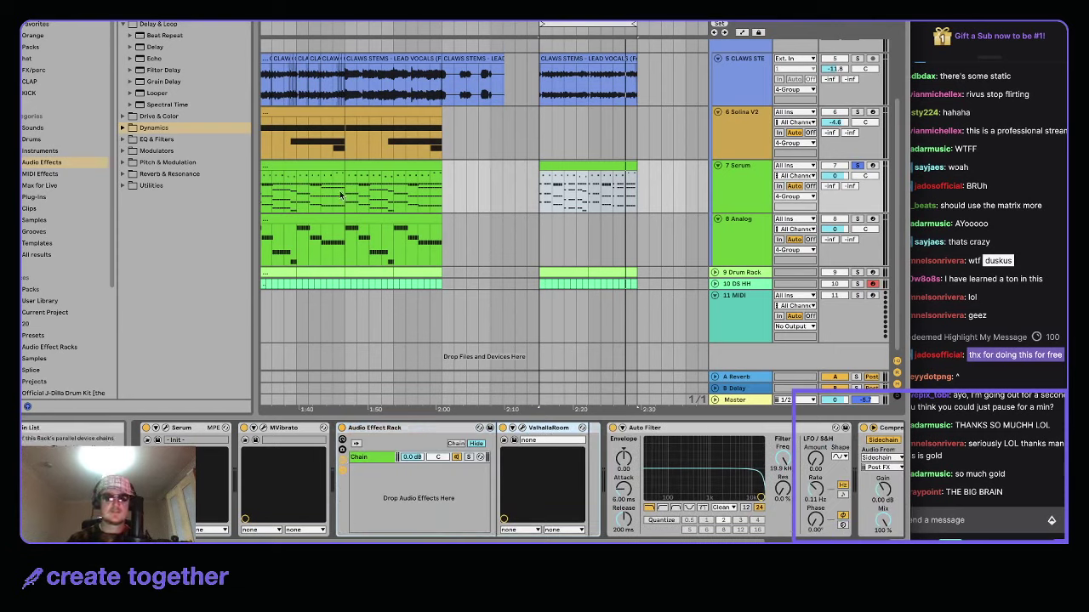
{"action": "key", "text": "Escape"}
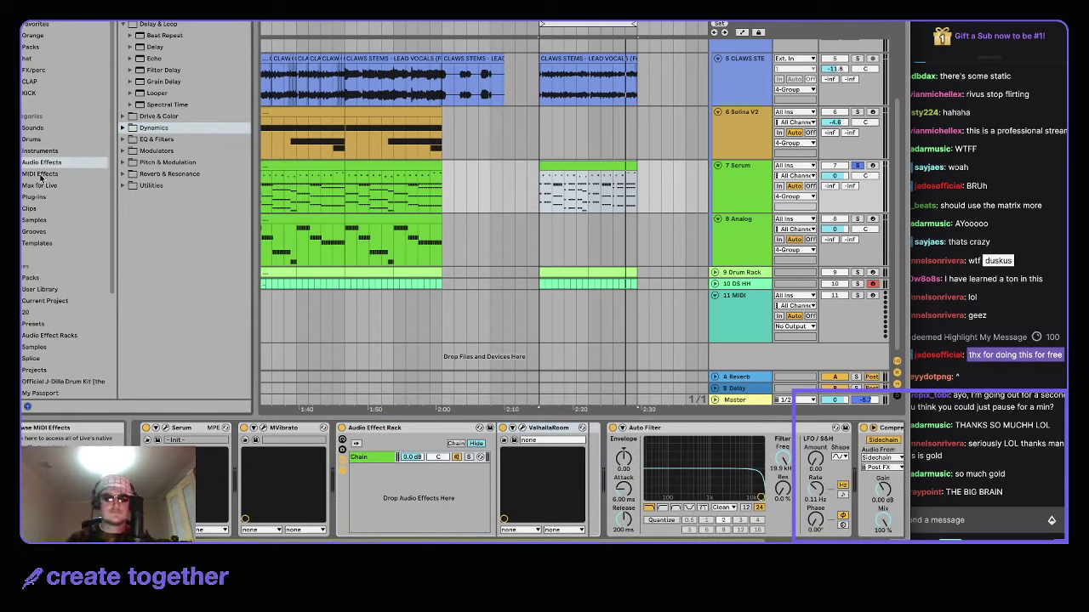
{"action": "left_click_drag", "start_coordinate": [541, 430], "coordinate": [323, 476]}
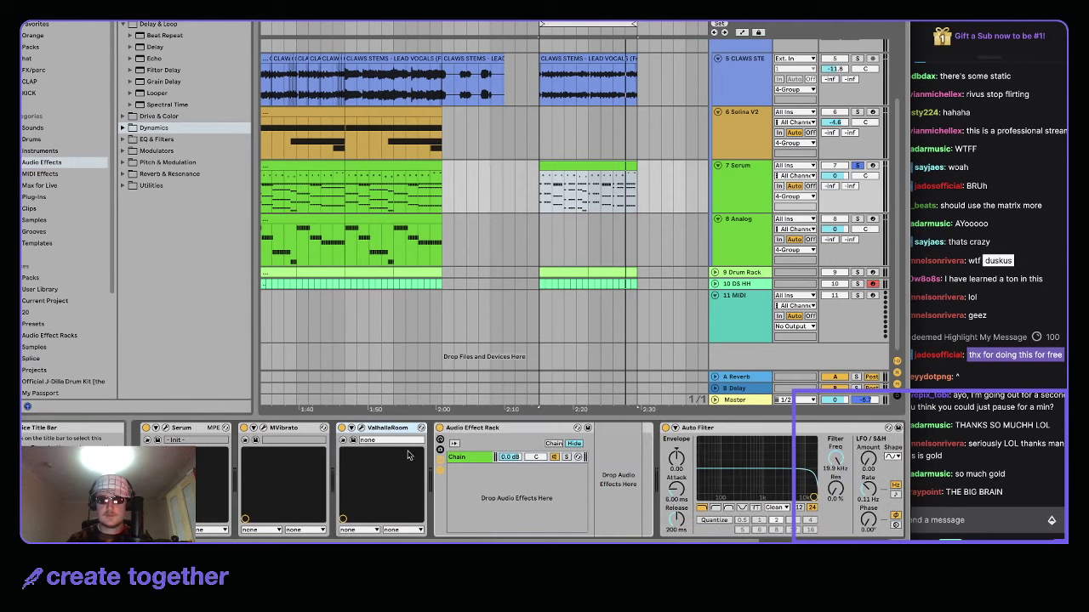
- Audition the first chain of the Audio Effect Rack and create a second chain beneath it
{"action": "left_click", "coordinate": [48, 196]}
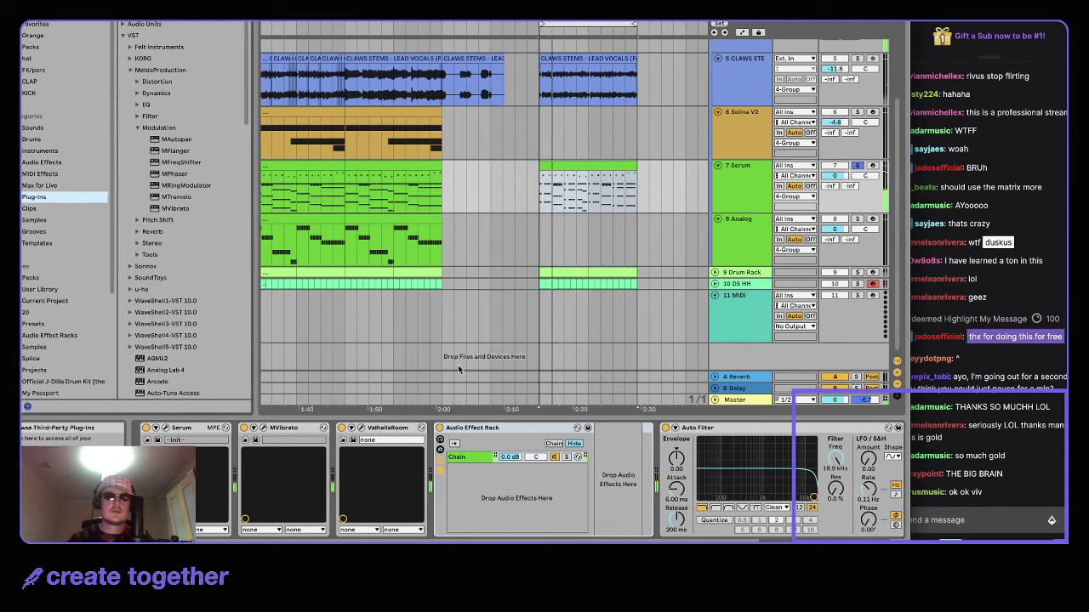
{"action": "right_click", "coordinate": [467, 478]}
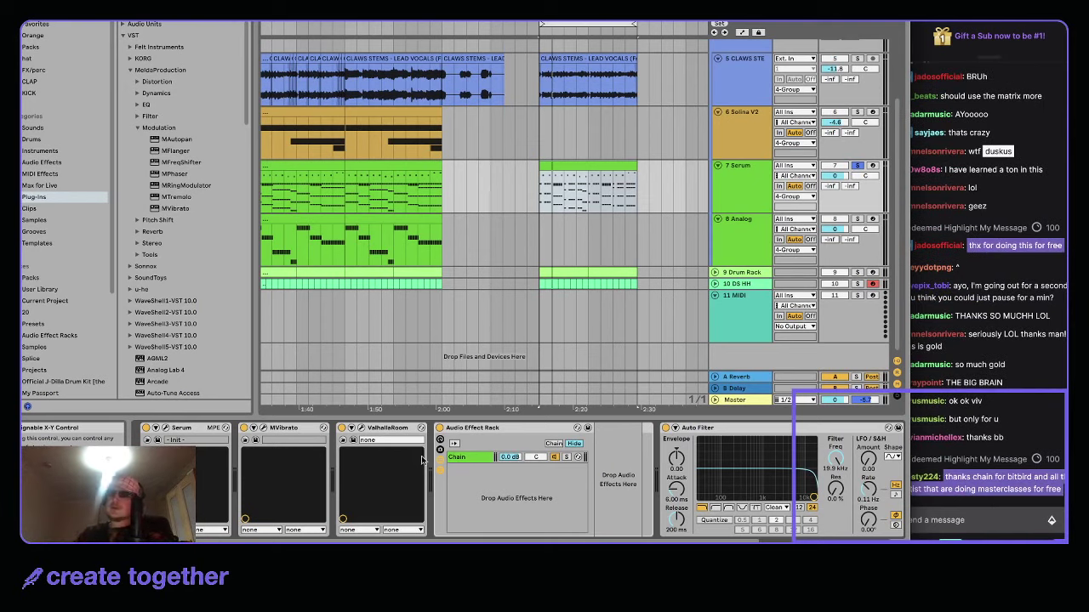
{"action": "left_click", "coordinate": [472, 465]}
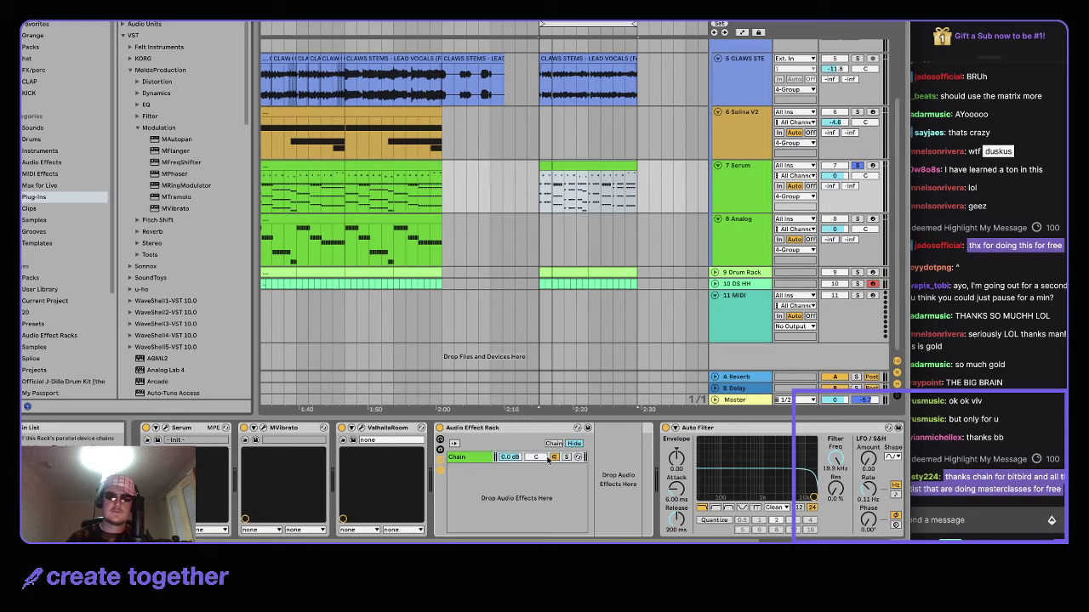
{"action": "left_click", "coordinate": [459, 462]}
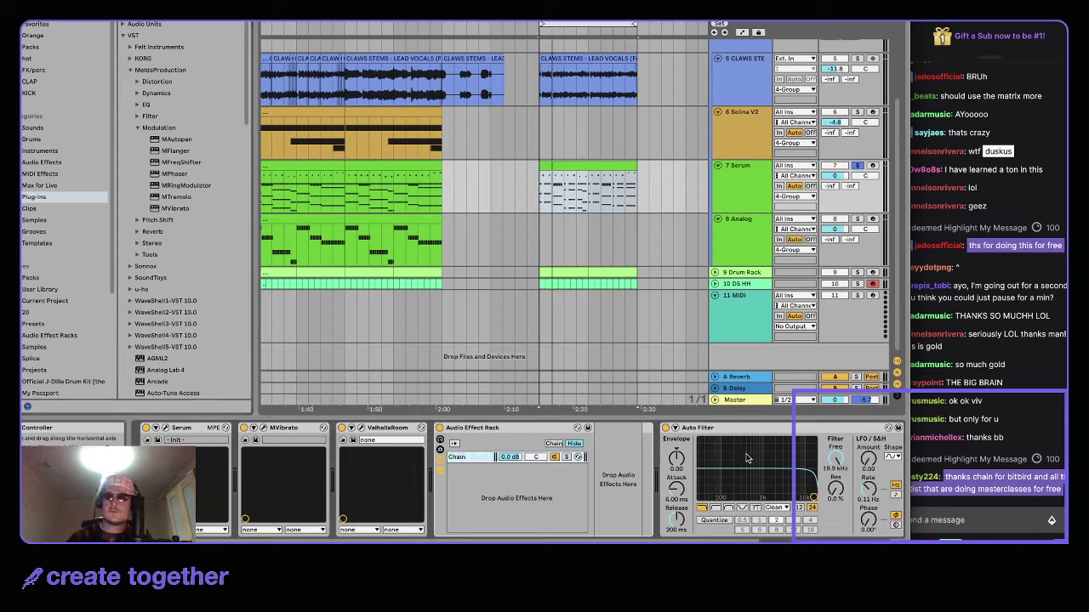
{"action": "left_click", "coordinate": [565, 458]}
{"action": "key", "text": "space"}
{"action": "left_click", "coordinate": [566, 458]}
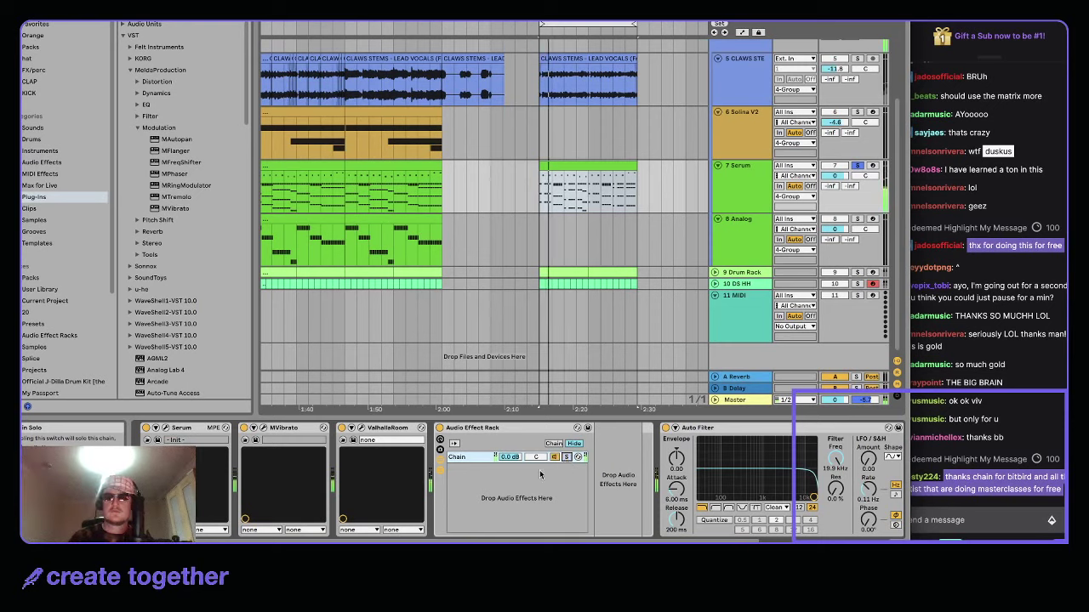
{"action": "right_click", "coordinate": [534, 472]}
{"action": "left_click", "coordinate": [542, 481]}
{"action": "left_click", "coordinate": [567, 469]}
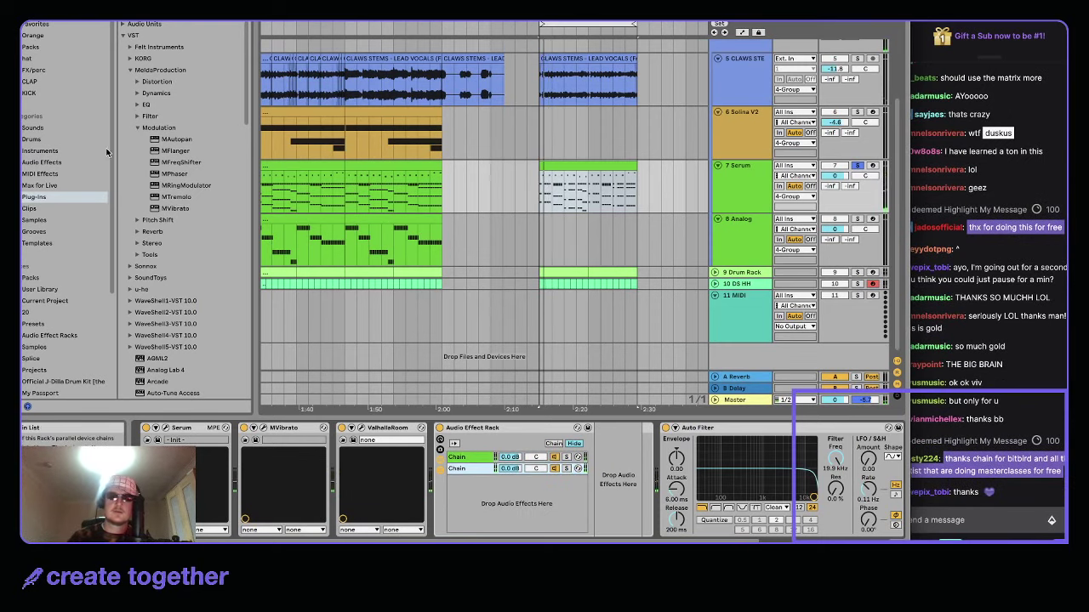
- Search the plug-ins for "val" and load ValhallaShimmer onto the rack's second chain, closing its window
{"action": "key", "text": "super+f"}
{"action": "type", "text": "val"}
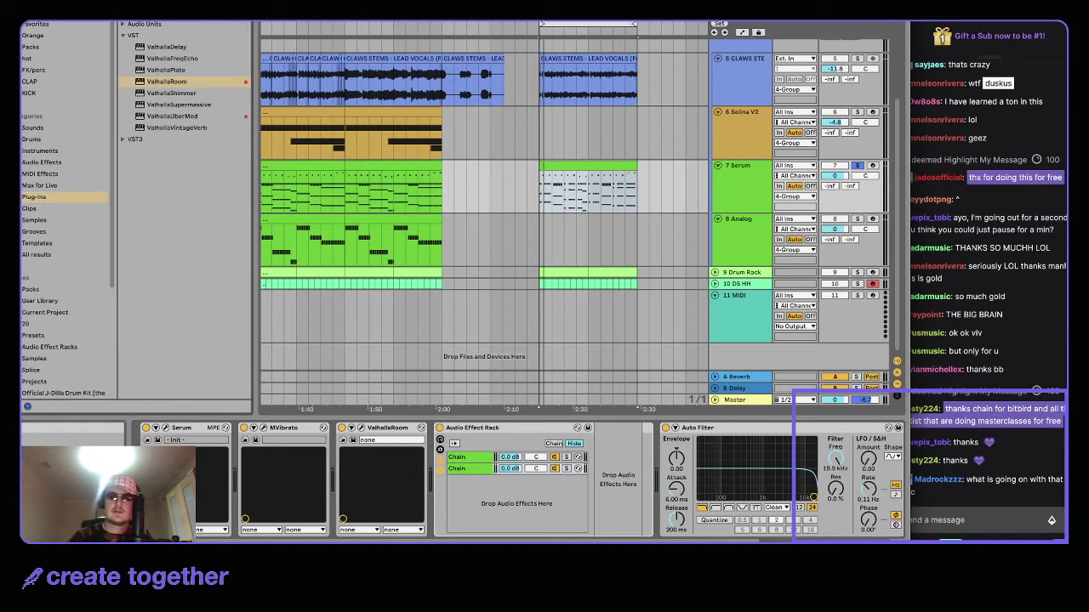
{"action": "left_click_drag", "start_coordinate": [174, 93], "coordinate": [607, 448]}
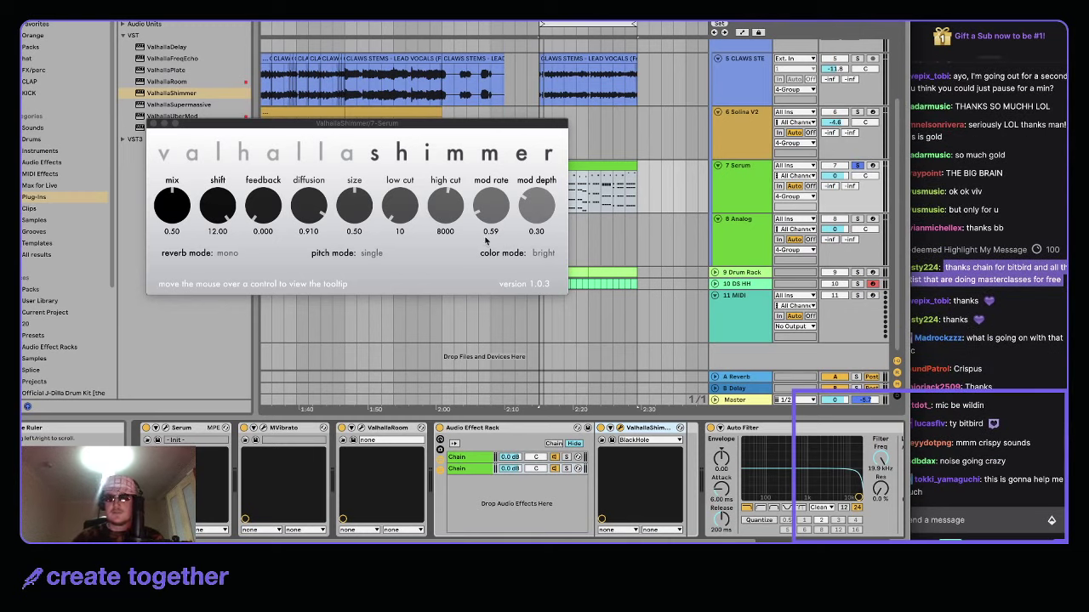
{"action": "left_click", "coordinate": [153, 123]}
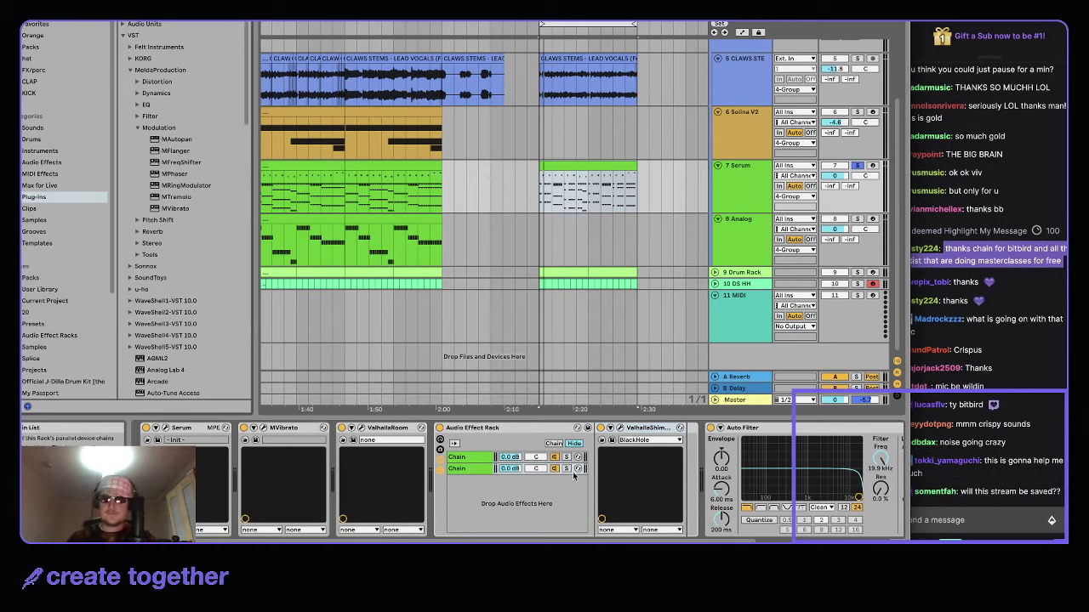
- Solo the second chain and set ValhallaShimmer's mix to 1.00 and its feedback to about 0.228
{"action": "left_click", "coordinate": [465, 470]}
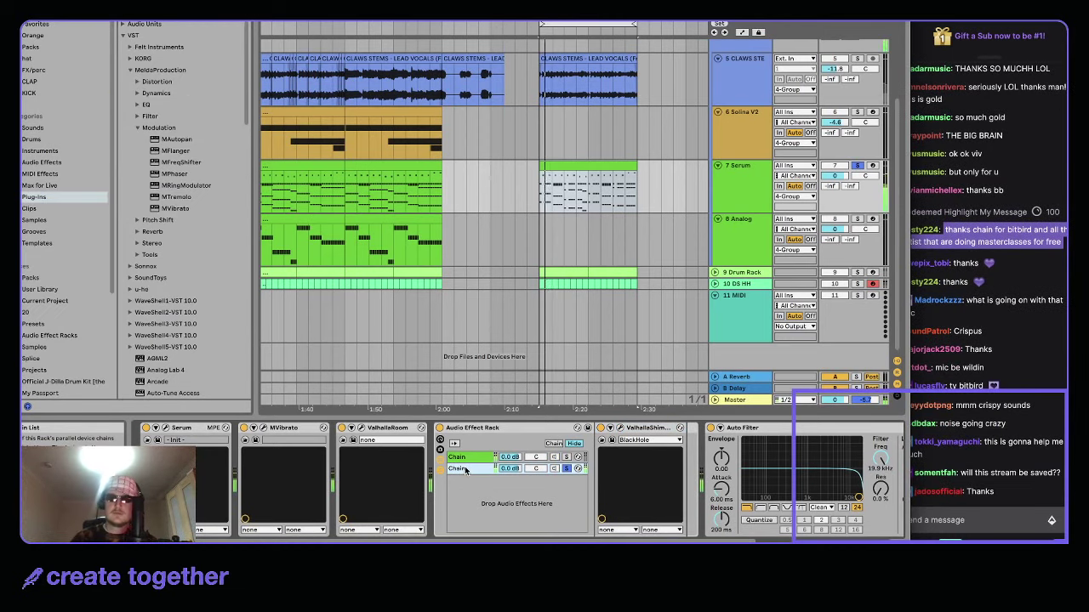
{"action": "left_click", "coordinate": [612, 428]}
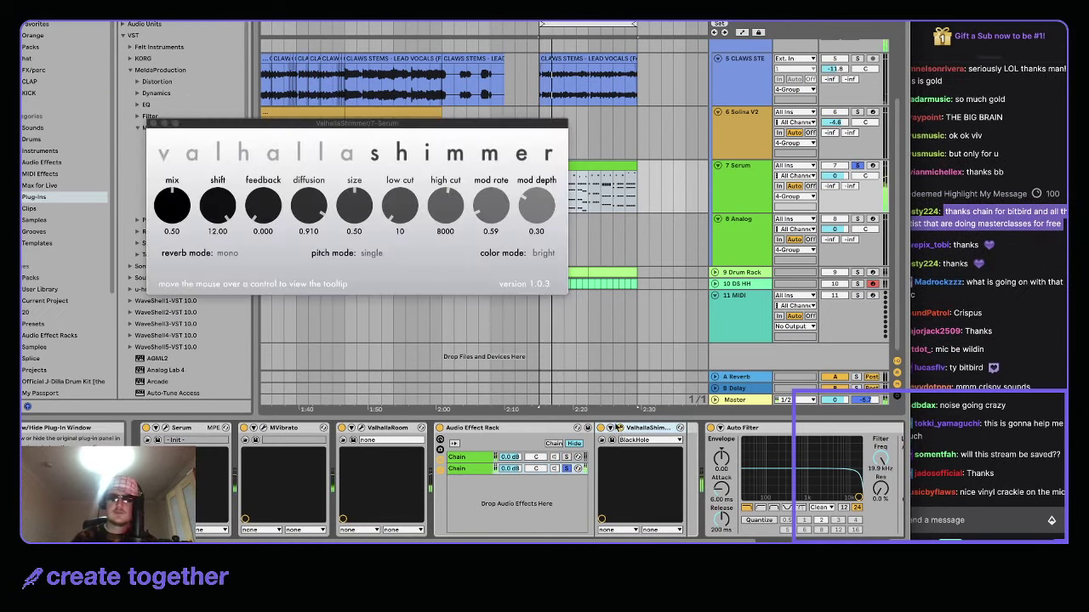
{"action": "left_click_drag", "start_coordinate": [172, 205], "coordinate": [274, 197]}
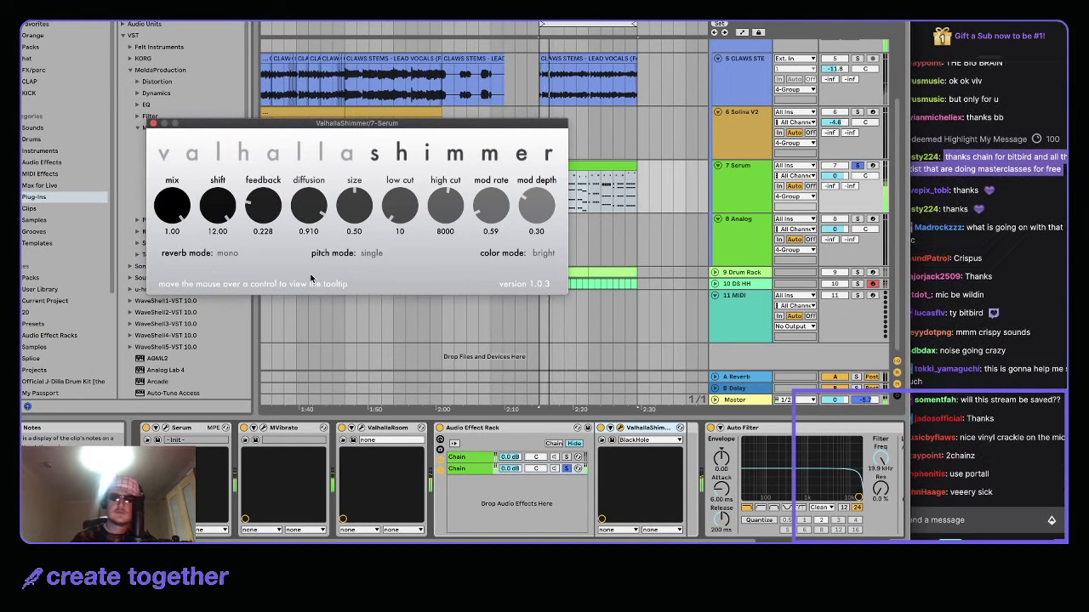
{"action": "left_click", "coordinate": [153, 123]}
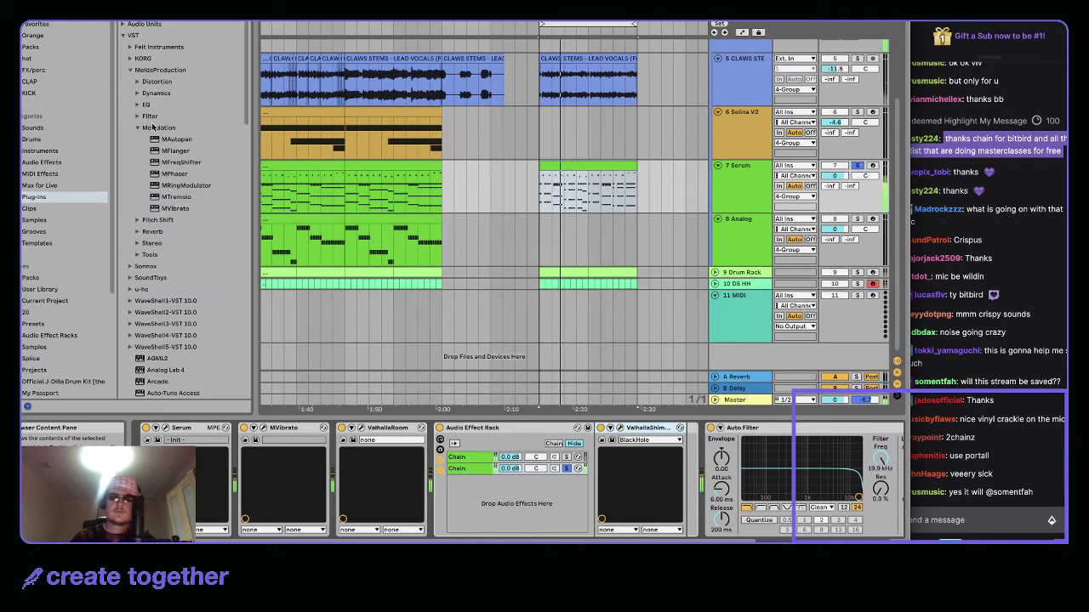
- Search the plug-ins for "lfo" and add LFOTool after ValhallaShimmer on the second chain
{"action": "type", "text": "lfo"}
{"action": "left_click_drag", "start_coordinate": [141, 45], "coordinate": [663, 453]}
{"action": "key", "text": "Return"}
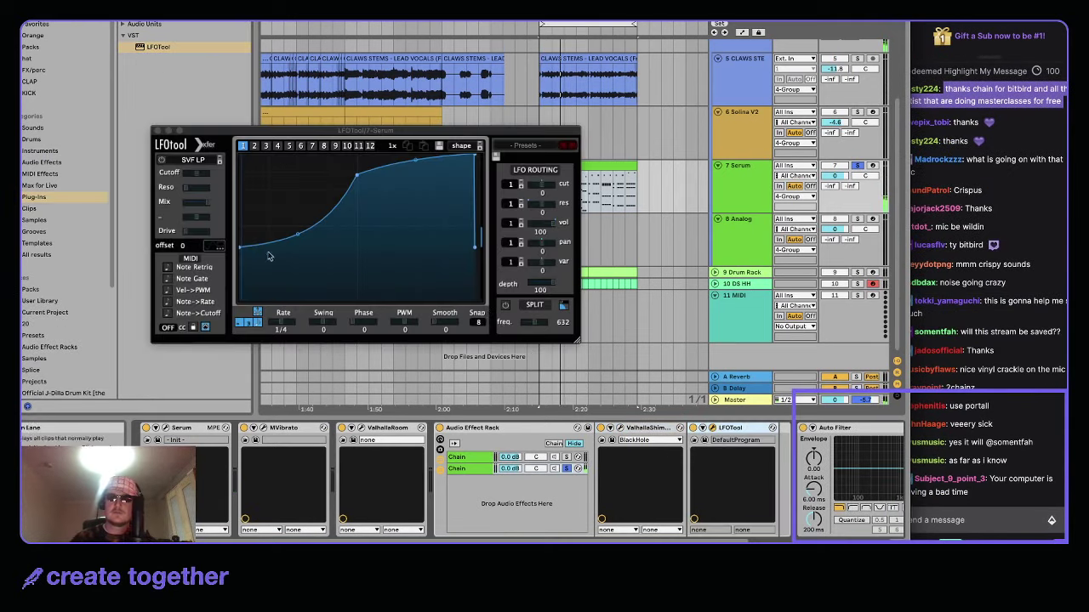
- Reshape the LFOTool curve into a gradual concave rise from zero to the peak and set its rate to bar
{"action": "left_click_drag", "start_coordinate": [241, 247], "coordinate": [241, 299]}
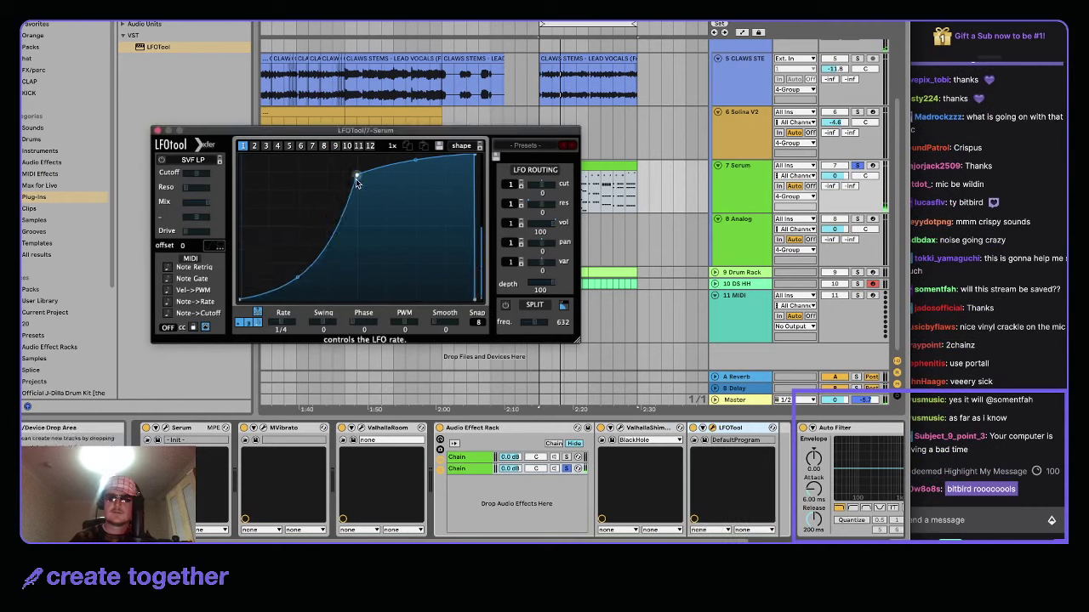
{"action": "left_click_drag", "start_coordinate": [358, 176], "coordinate": [356, 240]}
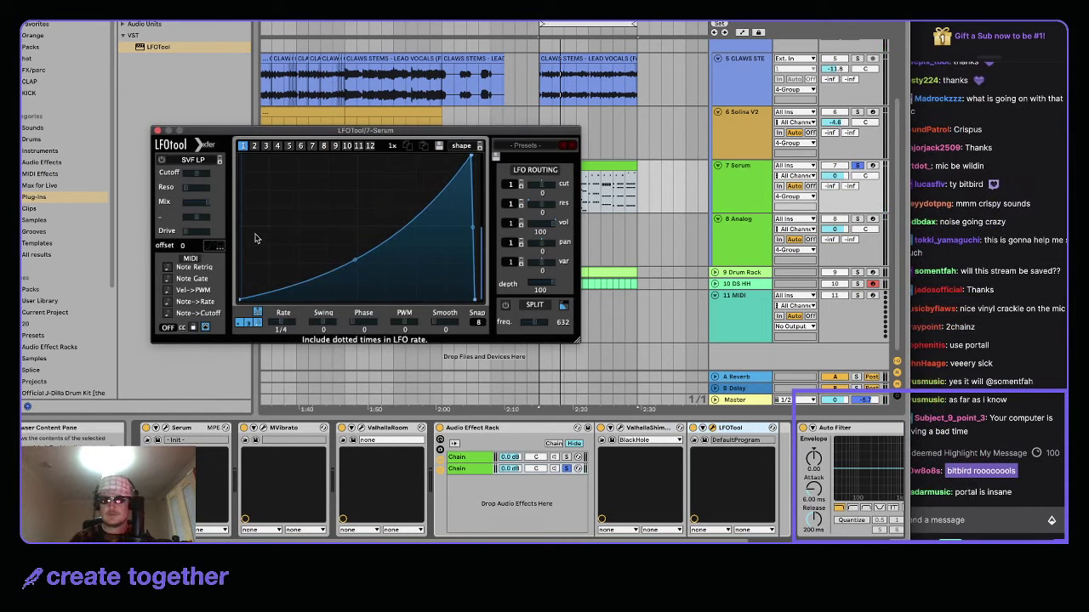
{"action": "left_click_drag", "start_coordinate": [260, 319], "coordinate": [256, 320]}
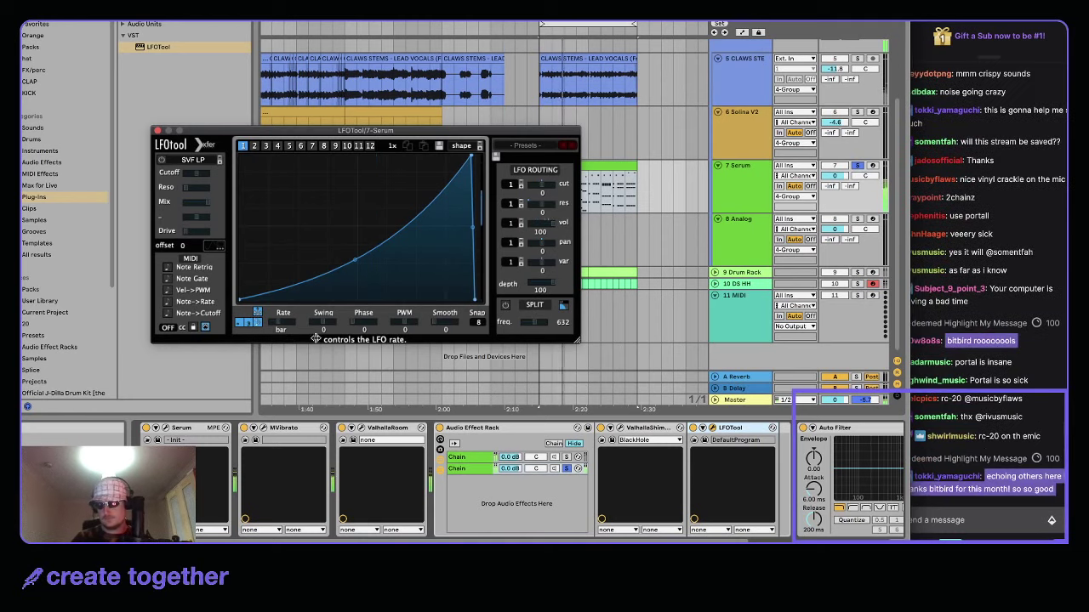
- Set the second chain's volume to about -10.6 dB, and unsolo it while fine-tuning the bend of the LFOTool curve
{"action": "left_click_drag", "start_coordinate": [510, 468], "coordinate": [510, 510]}
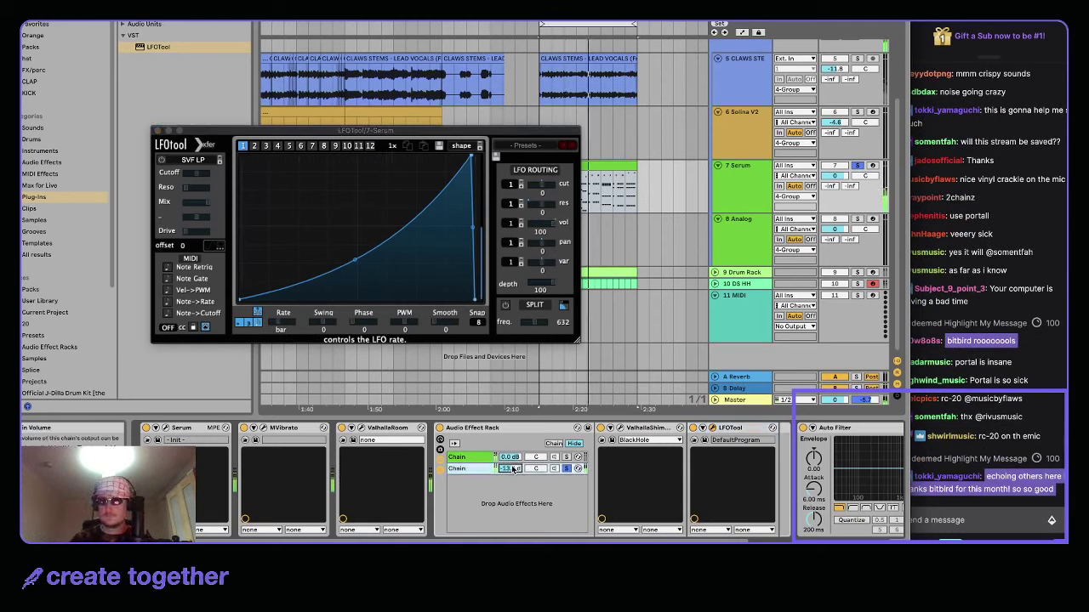
{"action": "mouse_move", "coordinate": [511, 467]}
{"action": "left_mouse_down"}
{"action": "mouse_move", "coordinate": [522, 459]}
{"action": "mouse_move", "coordinate": [511, 477]}
{"action": "left_mouse_up"}
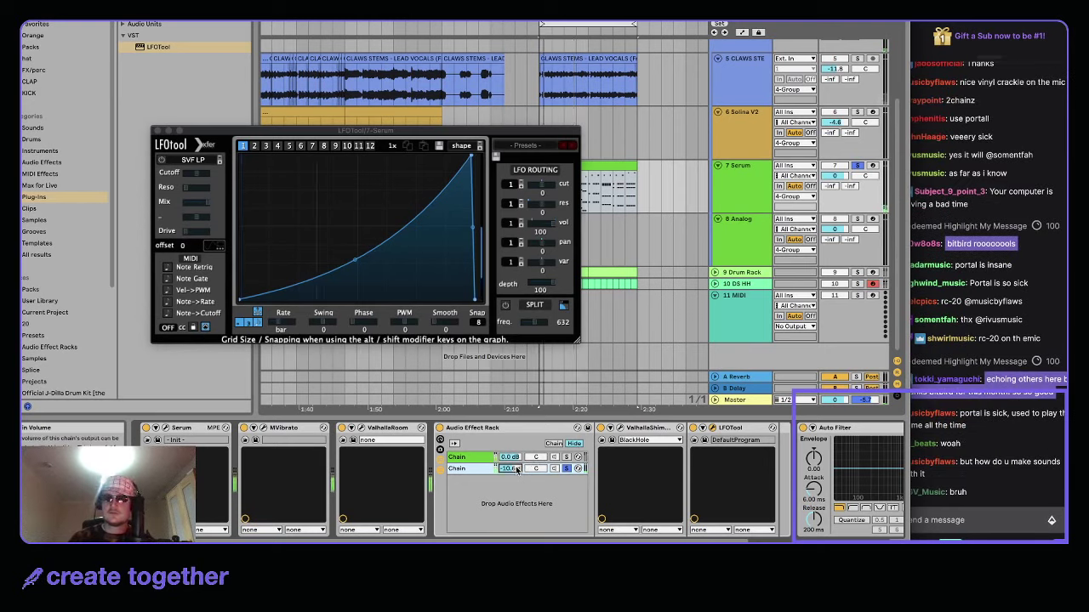
{"action": "left_click_drag", "start_coordinate": [354, 258], "coordinate": [354, 268]}
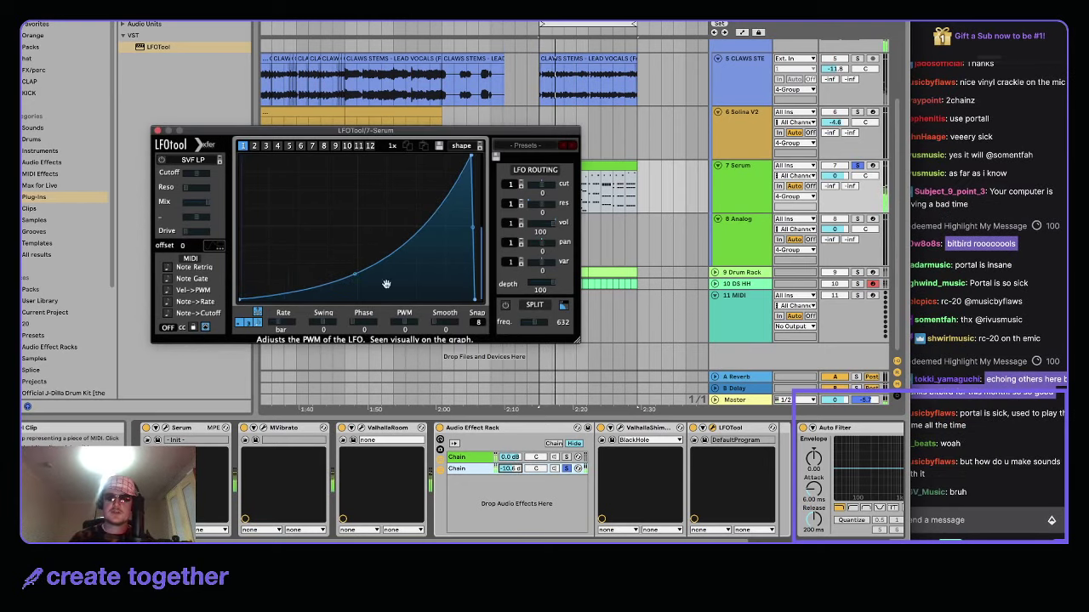
{"action": "left_click", "coordinate": [566, 469]}
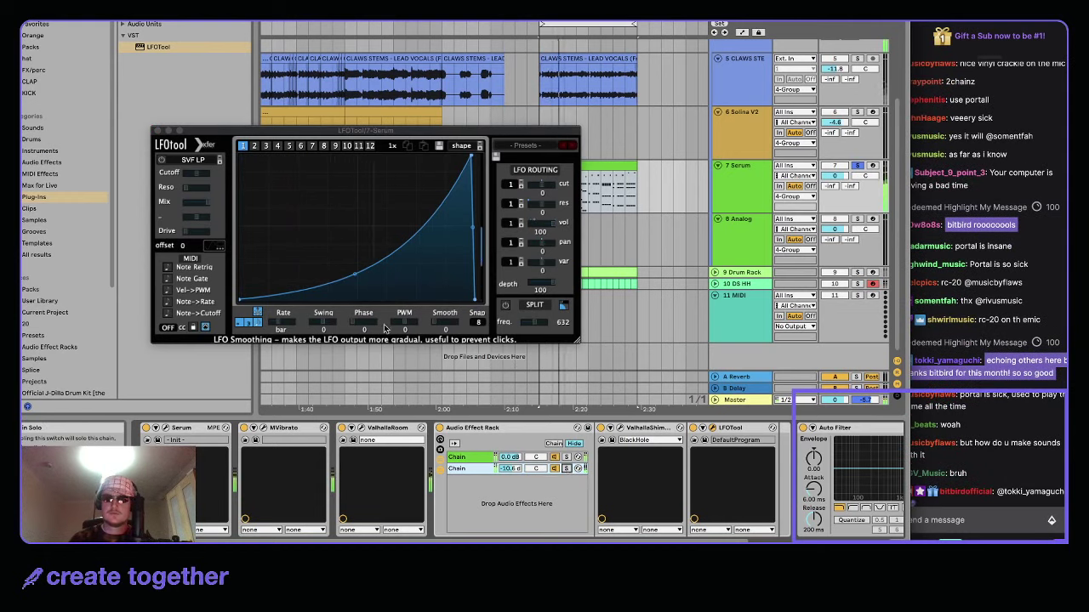
{"action": "left_click_drag", "start_coordinate": [354, 274], "coordinate": [354, 264]}
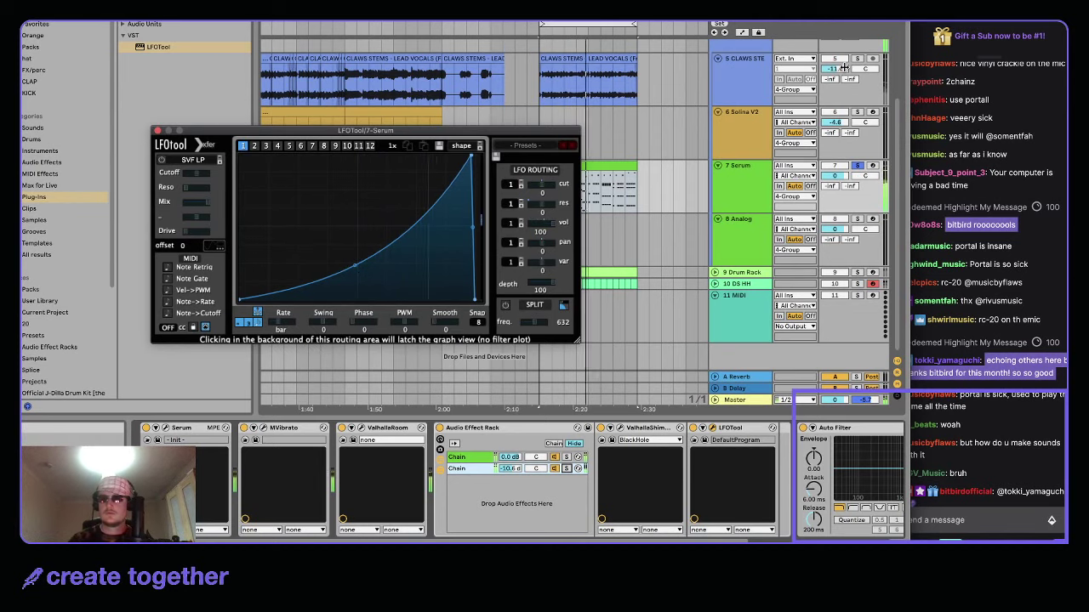
- Open Serum's modulation matrix and shorten the displayed envelope's decay to 57 ms, closing Serum when done
{"action": "left_click", "coordinate": [166, 434]}
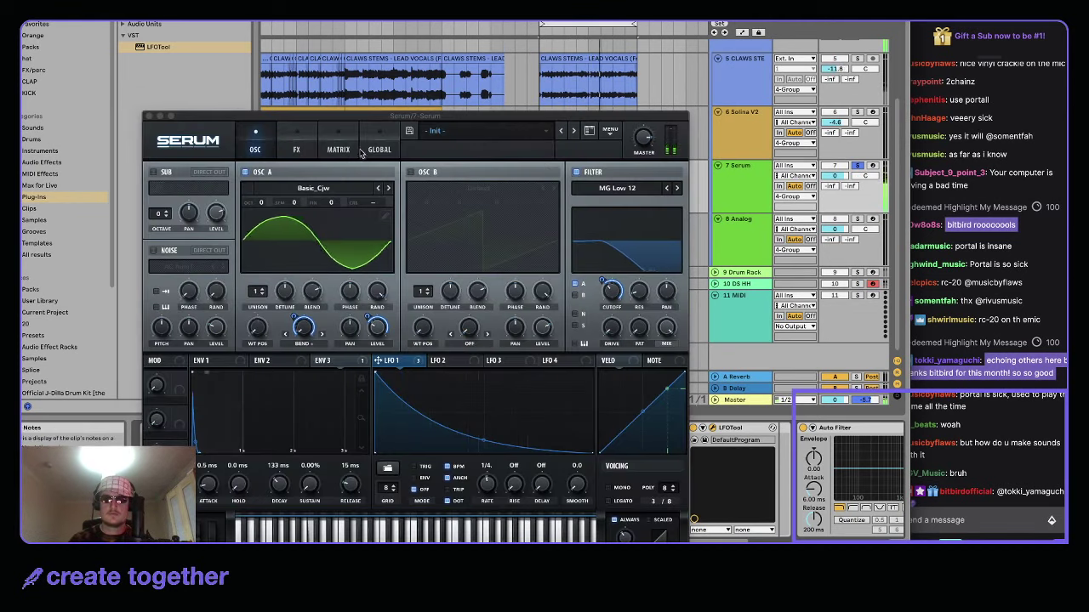
{"action": "left_click", "coordinate": [339, 150]}
{"action": "left_click_drag", "start_coordinate": [278, 489], "coordinate": [278, 510]}
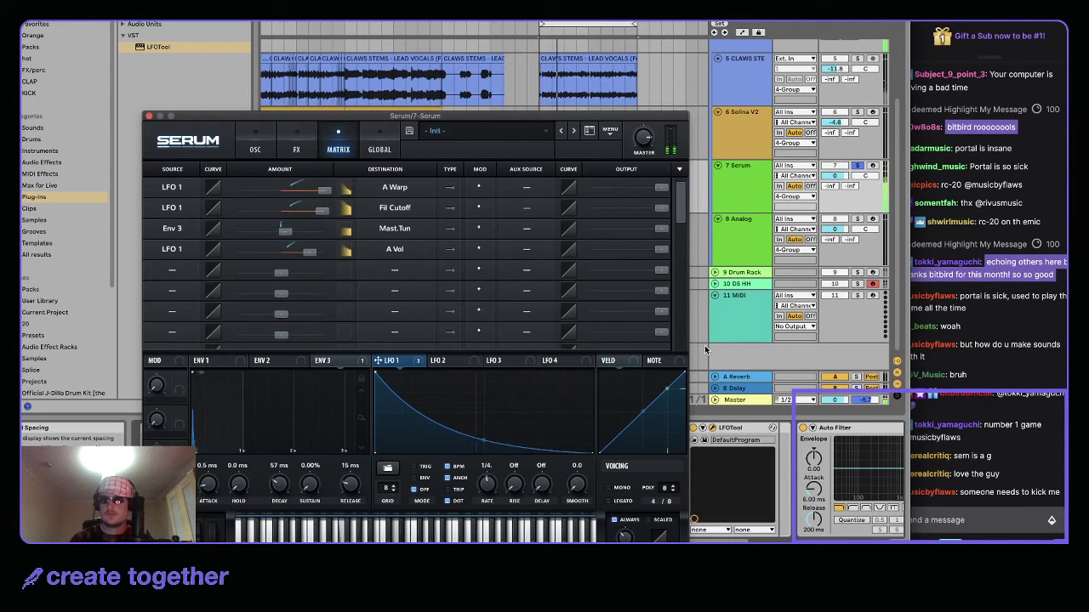
{"action": "left_click", "coordinate": [149, 116]}
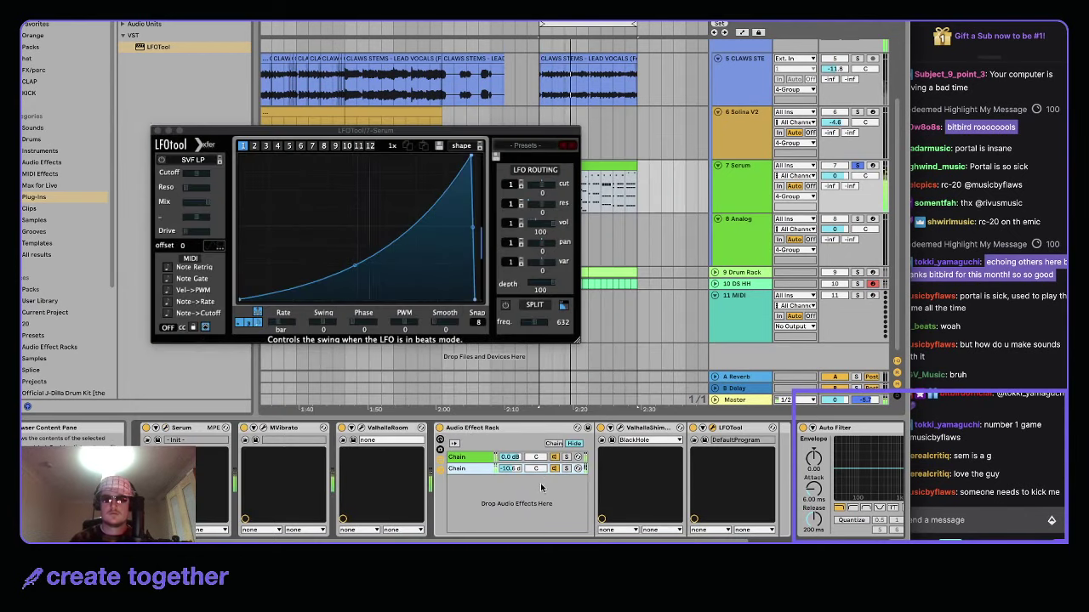
- Lower the middle of the LFOTool curve for a later swell and set the second chain's volume to about -12.4 dB
{"action": "left_click_drag", "start_coordinate": [355, 265], "coordinate": [355, 276]}
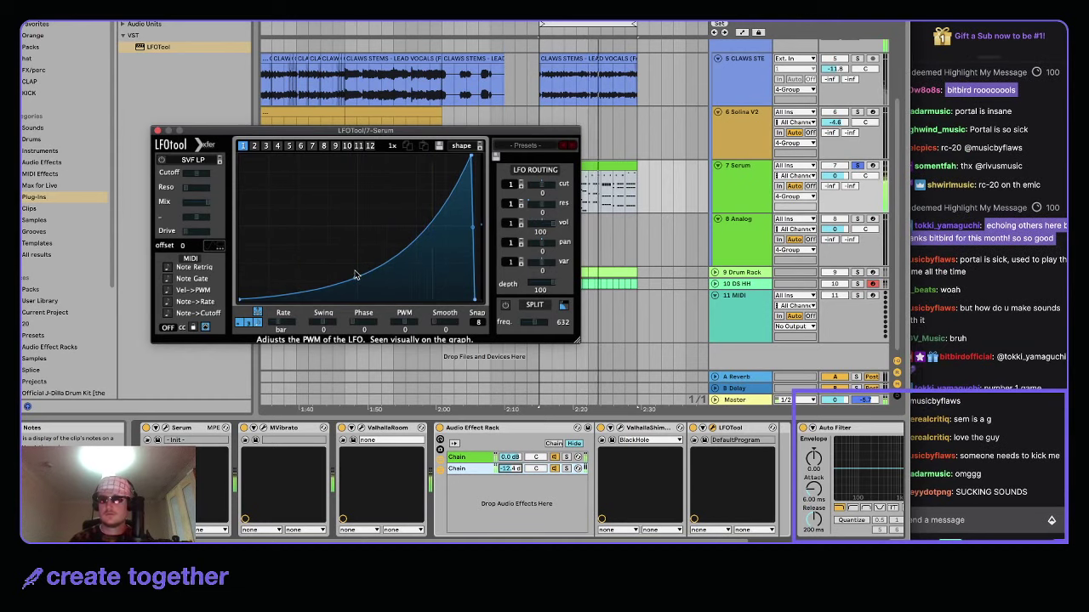
- Open the notes of the looped section's Serum clip, close LFOTool, and delete the middle chord notes in bars 1 and 2
{"action": "double_click", "coordinate": [623, 161]}
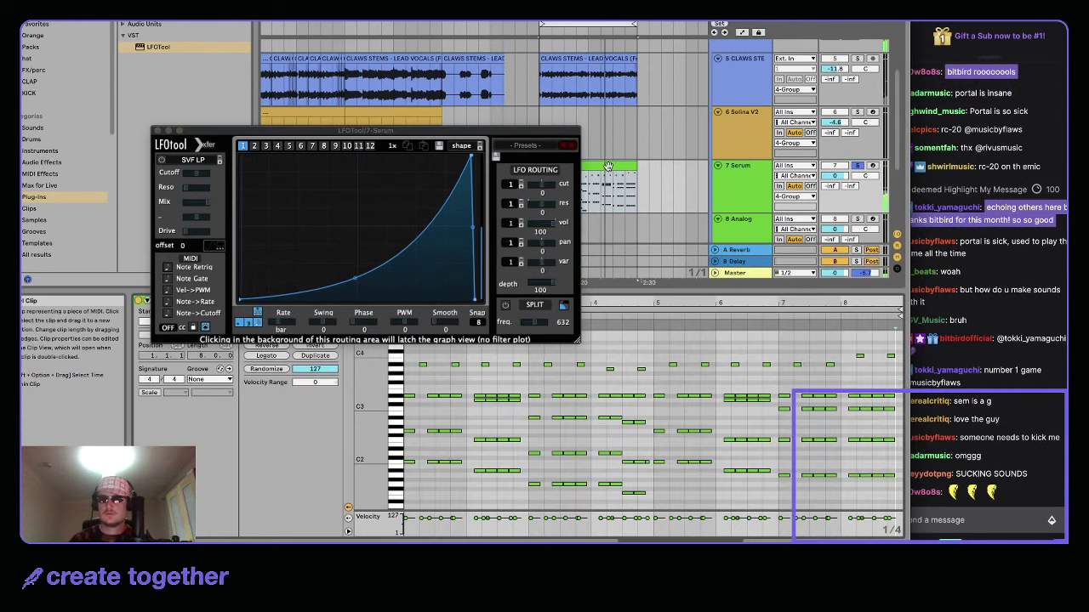
{"action": "left_click", "coordinate": [157, 131]}
{"action": "left_click_drag", "start_coordinate": [405, 436], "coordinate": [466, 425]}
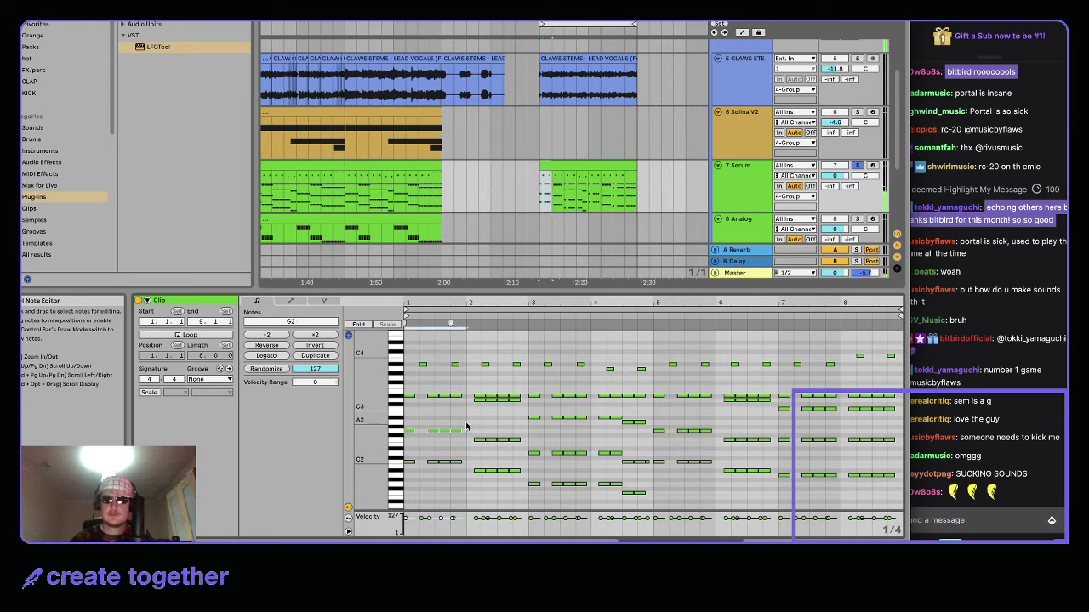
{"action": "key", "text": "Delete"}
{"action": "key", "text": "Delete"}
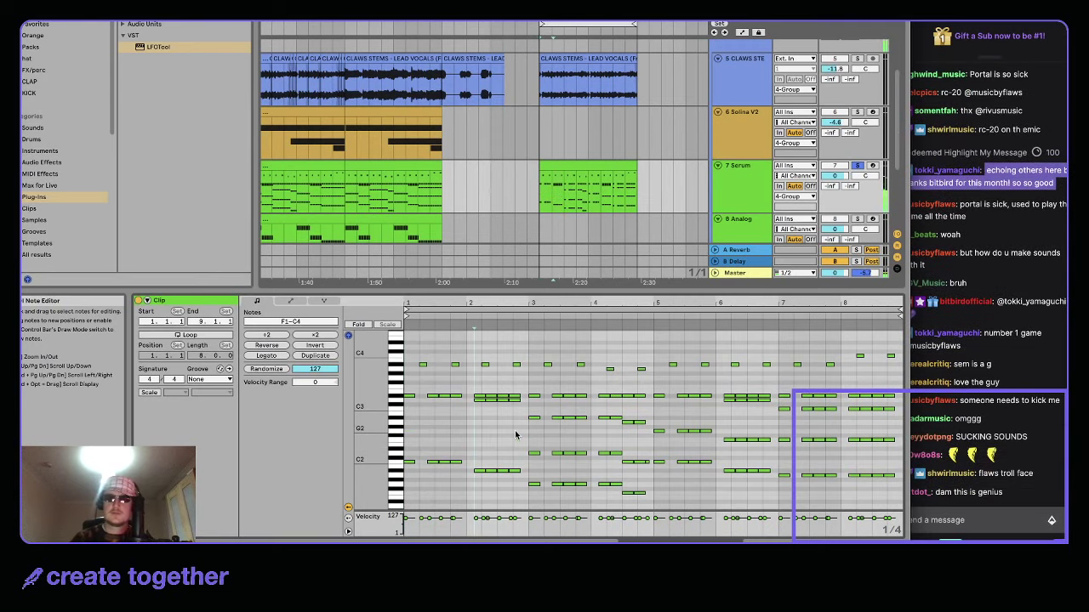
{"action": "key", "text": "ctrl+z"}
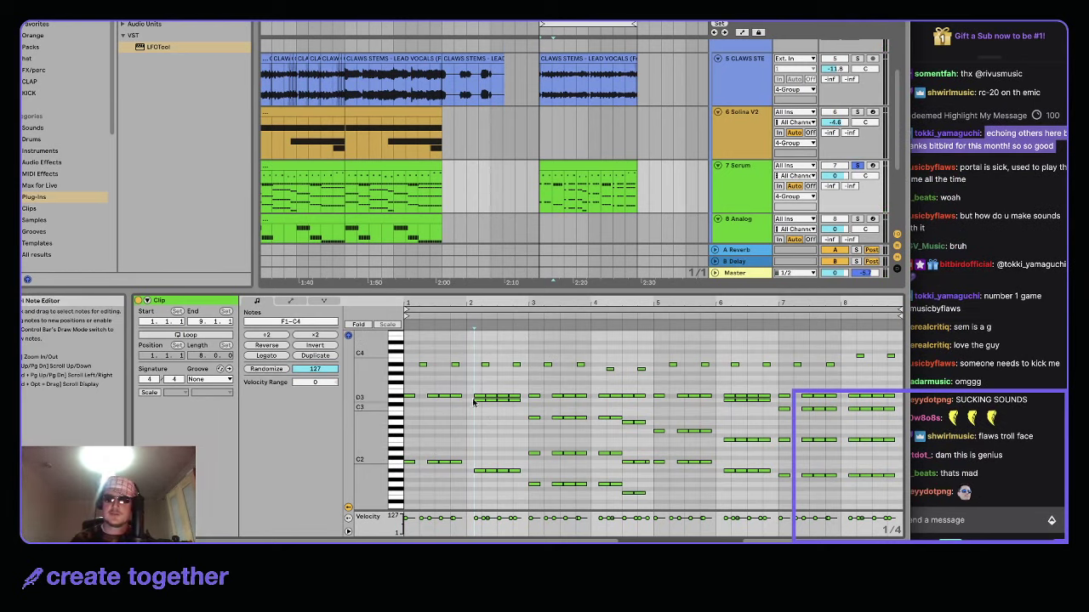
- Delete the remaining middle chord notes from bar 3 through bar 8 of the Serum clip
{"action": "left_click_drag", "start_coordinate": [534, 468], "coordinate": [609, 415]}
{"action": "key", "text": "Delete"}
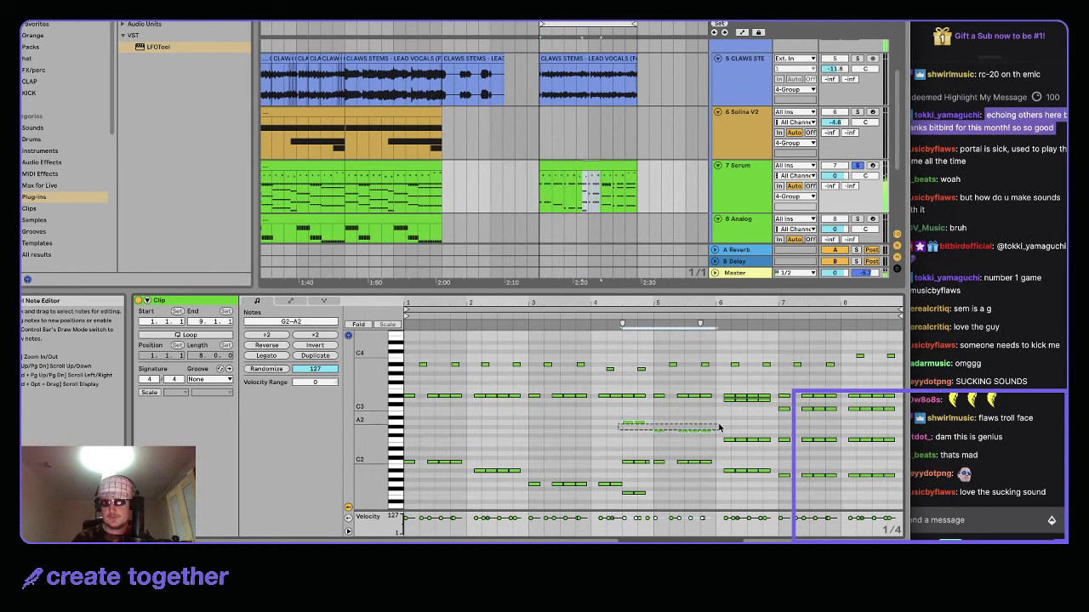
{"action": "left_click_drag", "start_coordinate": [728, 444], "coordinate": [893, 417]}
{"action": "key", "text": "Delete"}
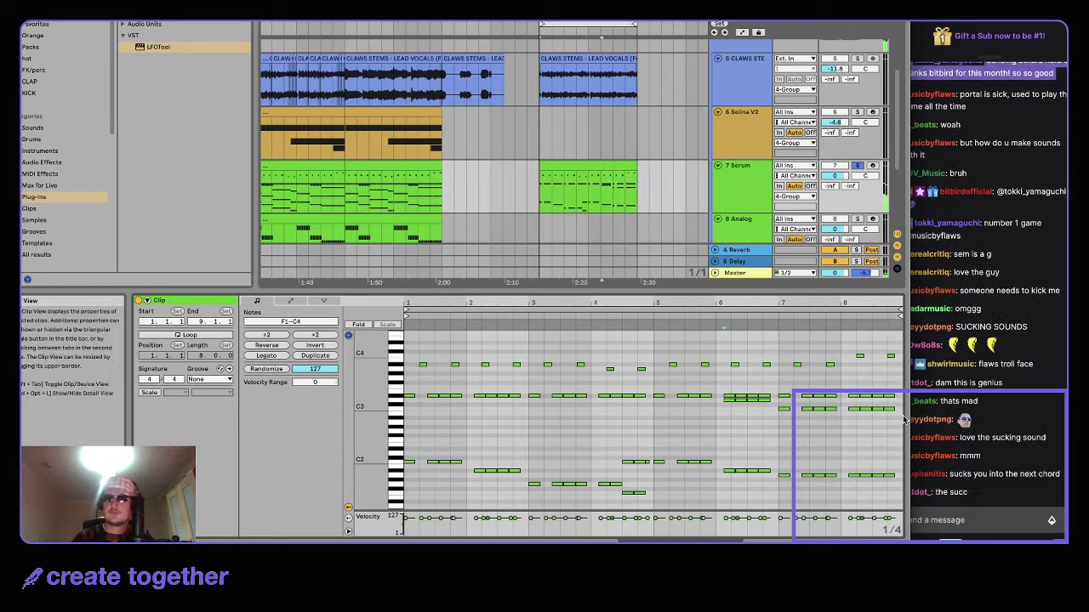
- Play through the Serum clip's high notes and delete the two high notes in bar 2
{"action": "left_click", "coordinate": [456, 364]}
{"action": "key", "text": "space"}
{"action": "scroll", "coordinate": [456, 356], "scroll_direction": "down", "scroll_amount": 4}
{"action": "scroll", "coordinate": [456, 355], "scroll_direction": "up", "scroll_amount": 3}
{"action": "scroll", "coordinate": [455, 355], "scroll_direction": "up", "scroll_amount": 10}
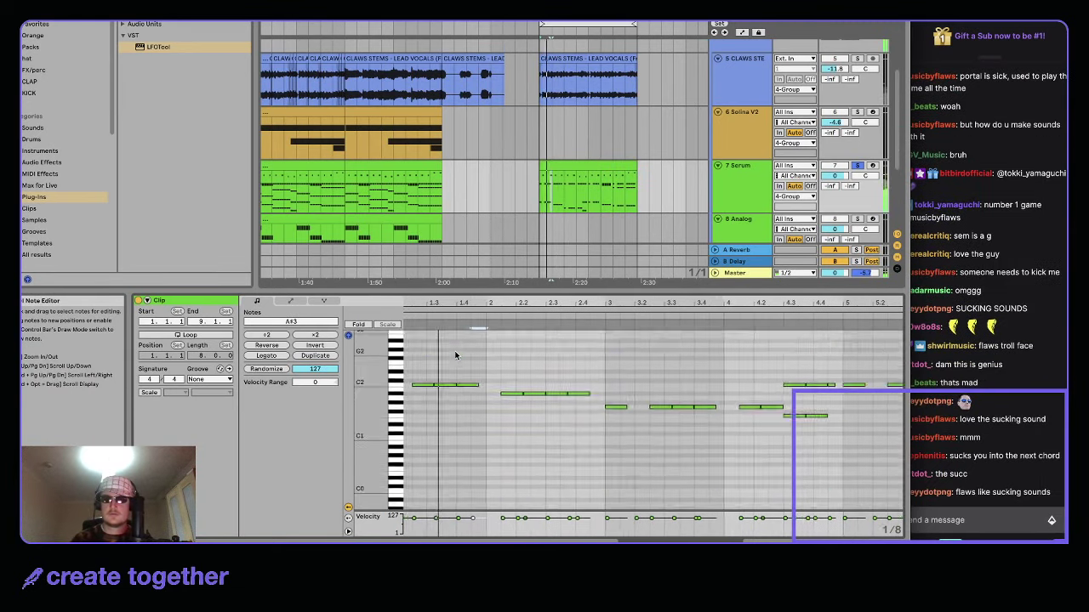
{"action": "scroll", "coordinate": [455, 356], "scroll_direction": "up", "scroll_amount": 1}
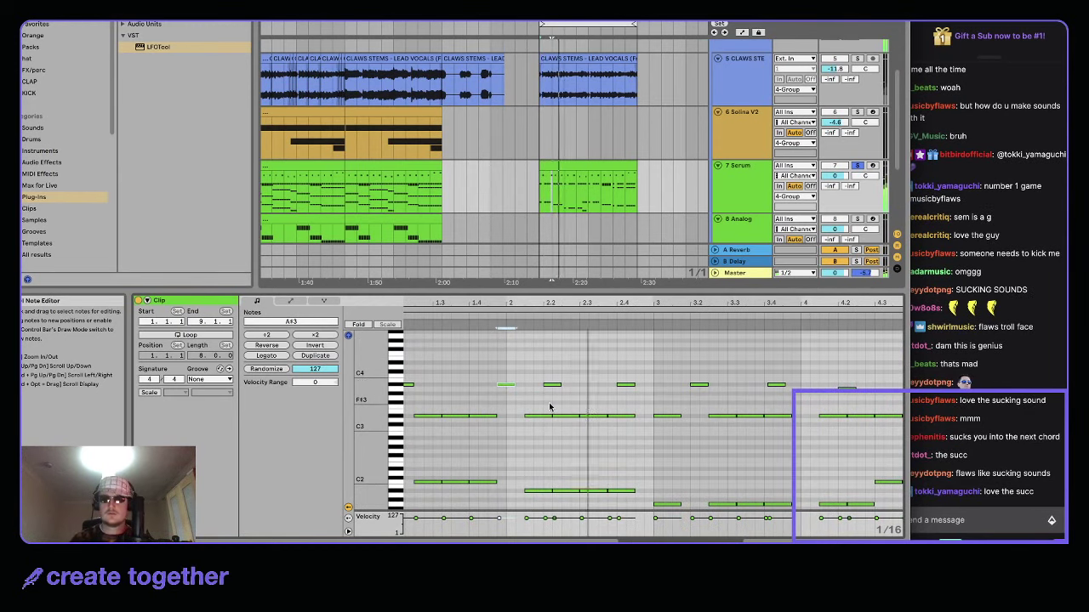
{"action": "key", "text": "space"}
{"action": "key", "text": "space"}
{"action": "left_click_drag", "start_coordinate": [540, 403], "coordinate": [642, 377]}
{"action": "key", "text": "plus"}
{"action": "left_click", "coordinate": [642, 378]}
{"action": "scroll", "coordinate": [642, 378], "scroll_direction": "down", "scroll_amount": 5}
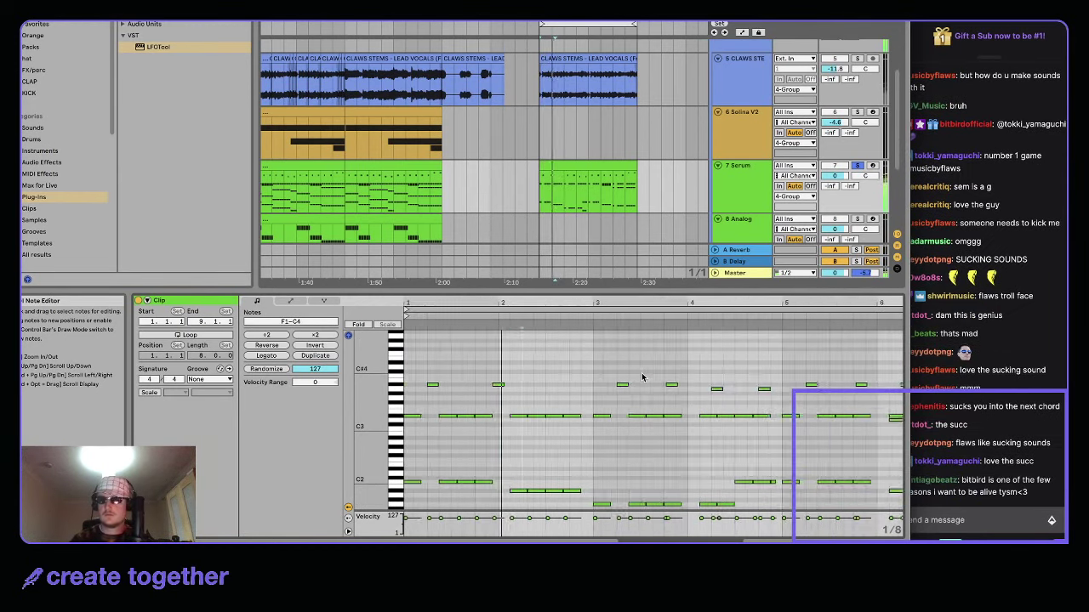
- Transpose the lowest notes of the Serum clip's first six bars down one octave and unsolo the Serum track
{"action": "key", "text": "space"}
{"action": "left_click", "coordinate": [411, 431]}
{"action": "left_click_drag", "start_coordinate": [411, 431], "coordinate": [893, 508]}
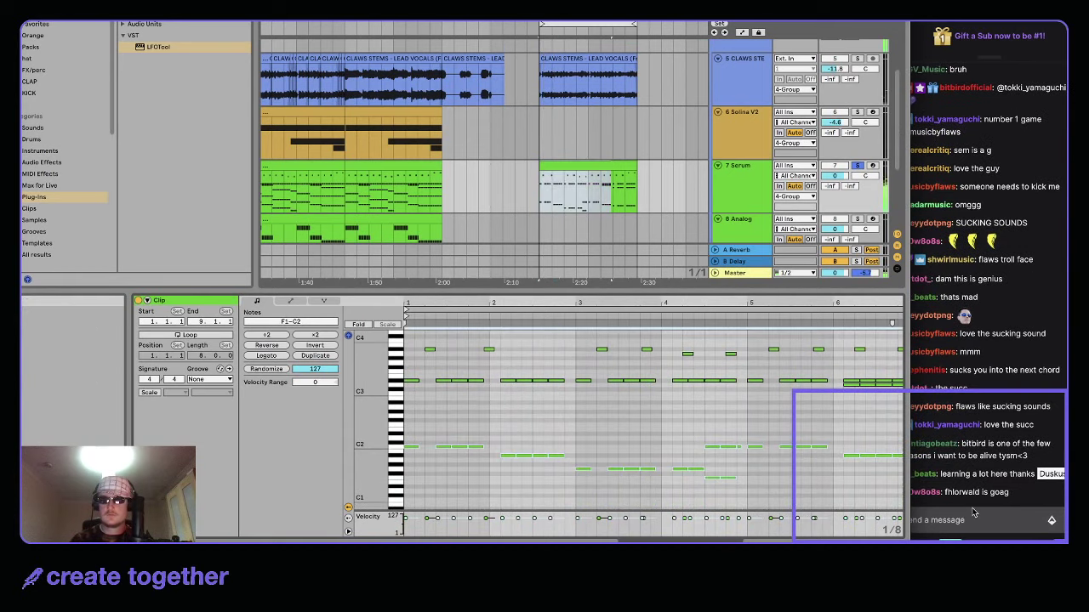
{"action": "key", "text": "shift+Down"}
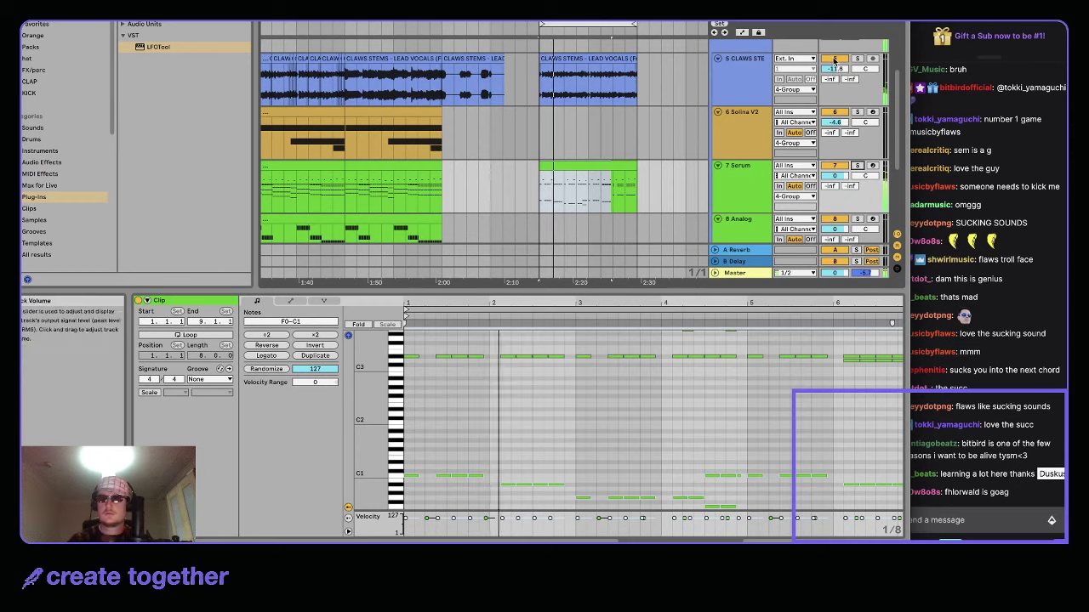
{"action": "left_click", "coordinate": [575, 165]}
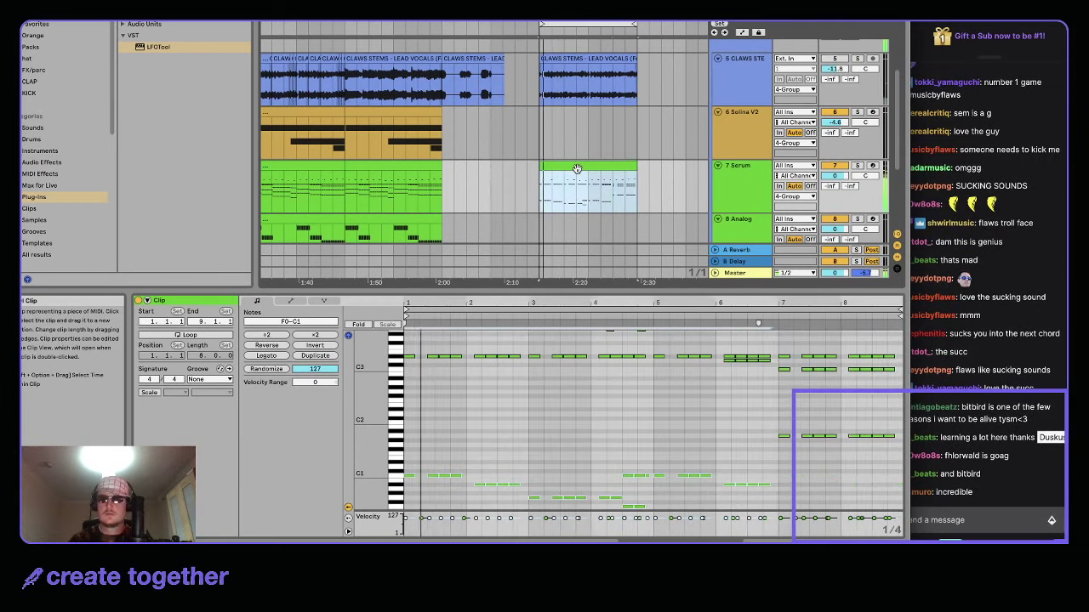
- Lower the D#3 notes in the Serum clip to D3 in bar 2 and to C3 in bar 3
{"action": "left_click_drag", "start_coordinate": [475, 372], "coordinate": [520, 357]}
{"action": "key", "text": "Down"}
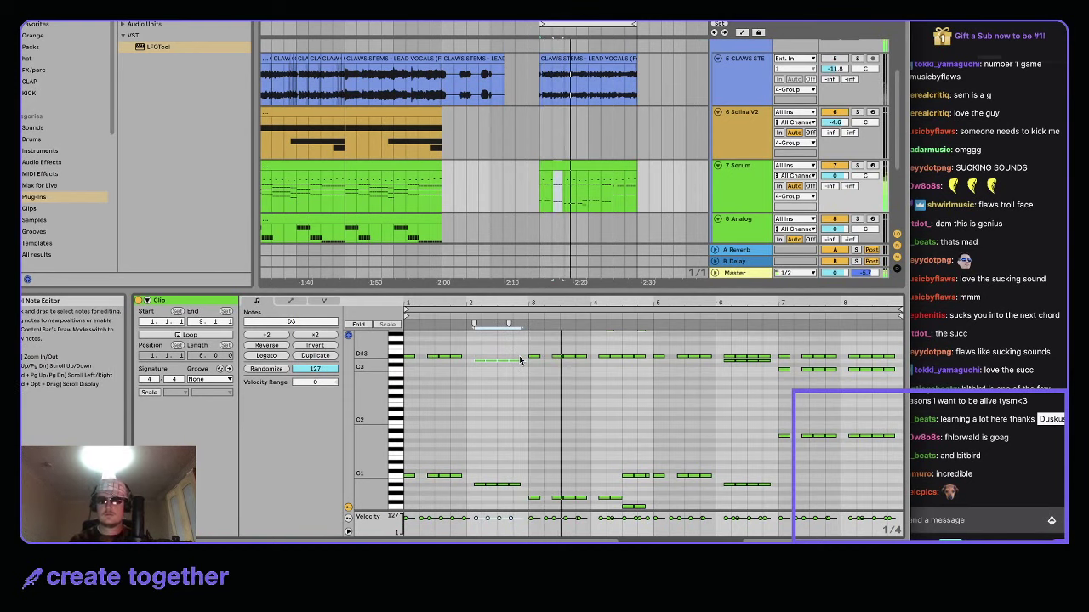
{"action": "left_click_drag", "start_coordinate": [528, 364], "coordinate": [568, 352]}
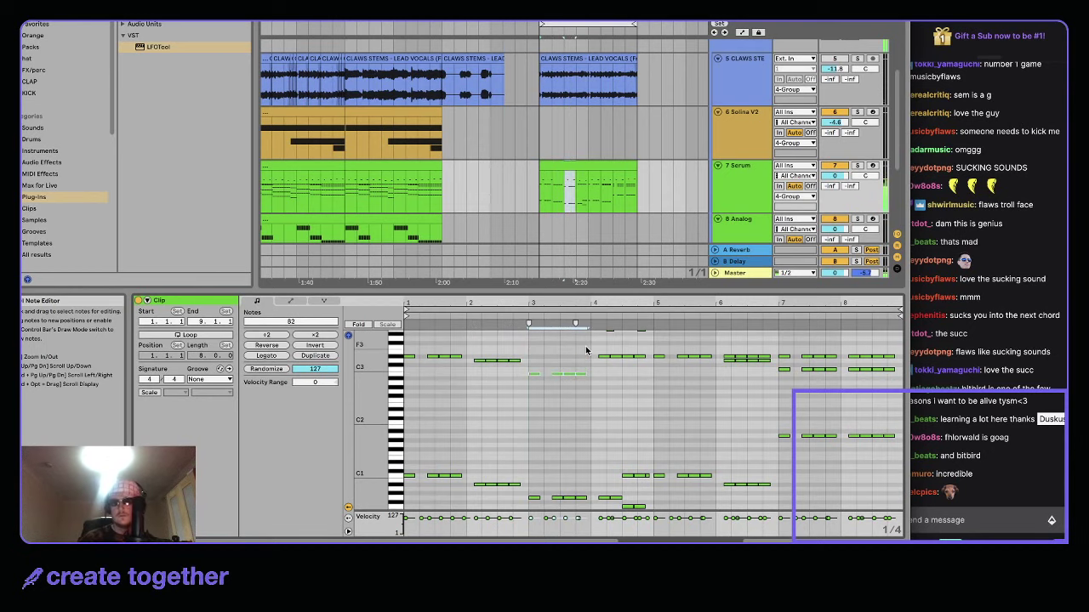
{"action": "key", "text": "shift+Tab"}
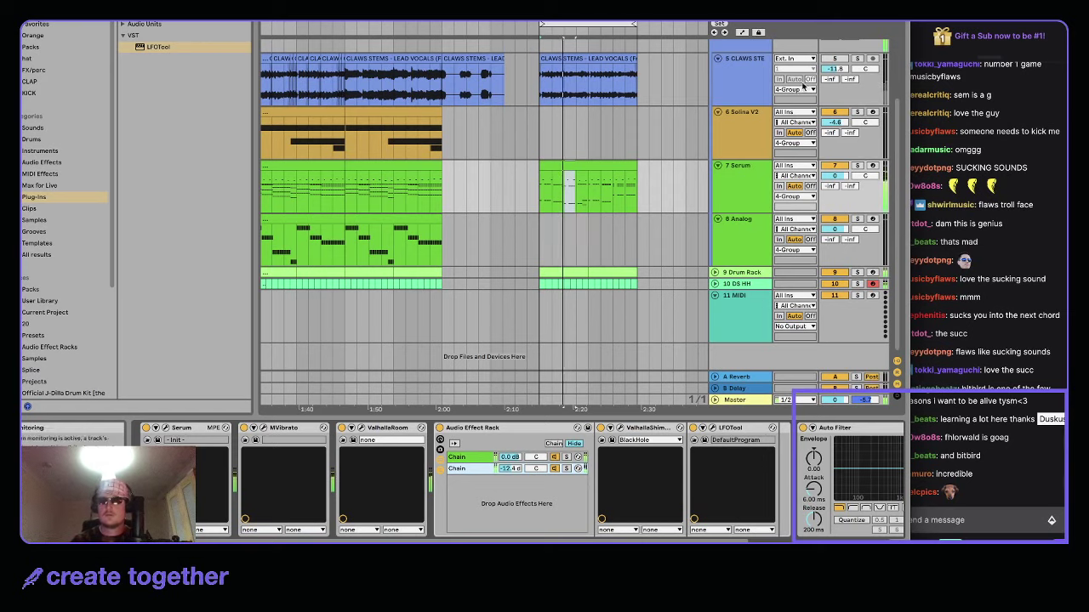
{"action": "key", "text": "shift+Tab"}
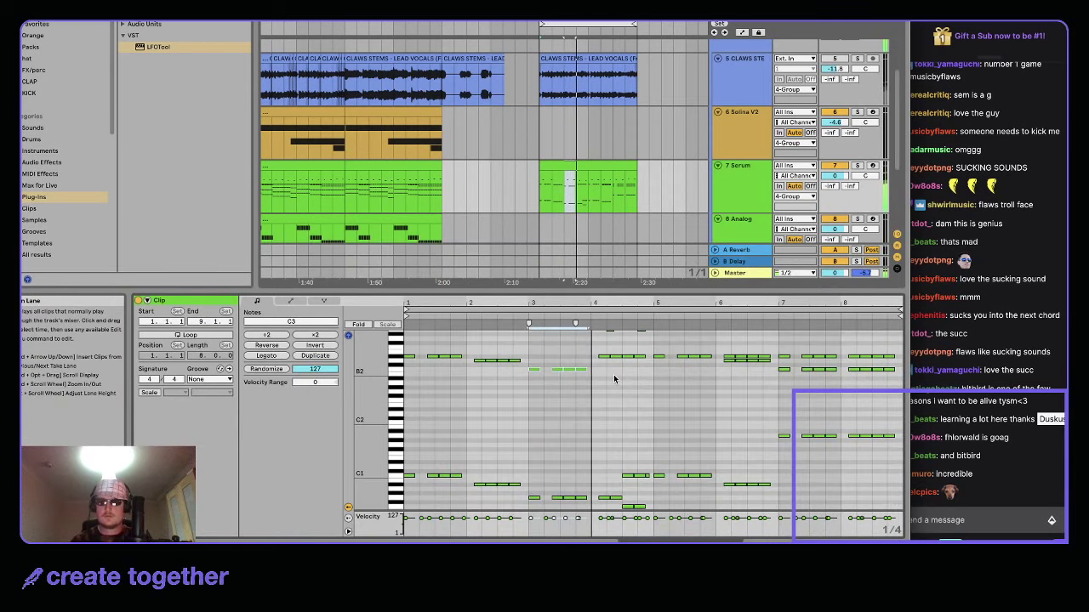
- Move the D#3 notes in bar 4 down to A2 and delete the C1 notes doubling the bass at that bar's end
{"action": "left_click_drag", "start_coordinate": [625, 362], "coordinate": [637, 387]}
{"action": "left_click", "coordinate": [577, 326]}
{"action": "left_click", "coordinate": [576, 314]}
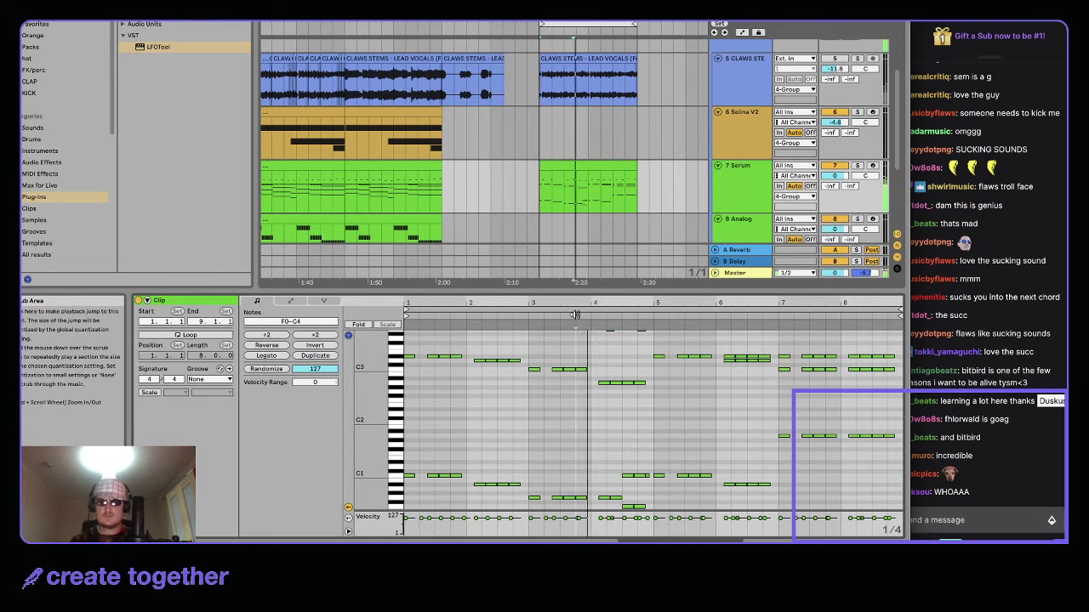
{"action": "left_click", "coordinate": [644, 477]}
{"action": "key", "text": "Delete"}
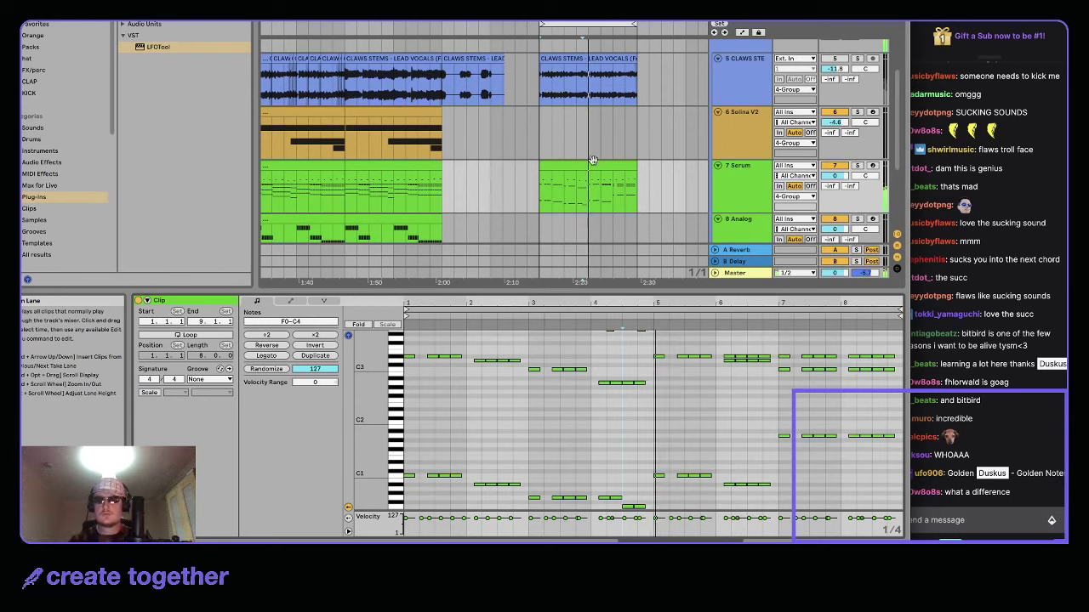
- Split the Serum clip at bar 5 and duplicate its first four bars over the second half
{"action": "key", "text": "super+e"}
{"action": "left_click", "coordinate": [543, 166]}
{"action": "key", "text": "super+d"}
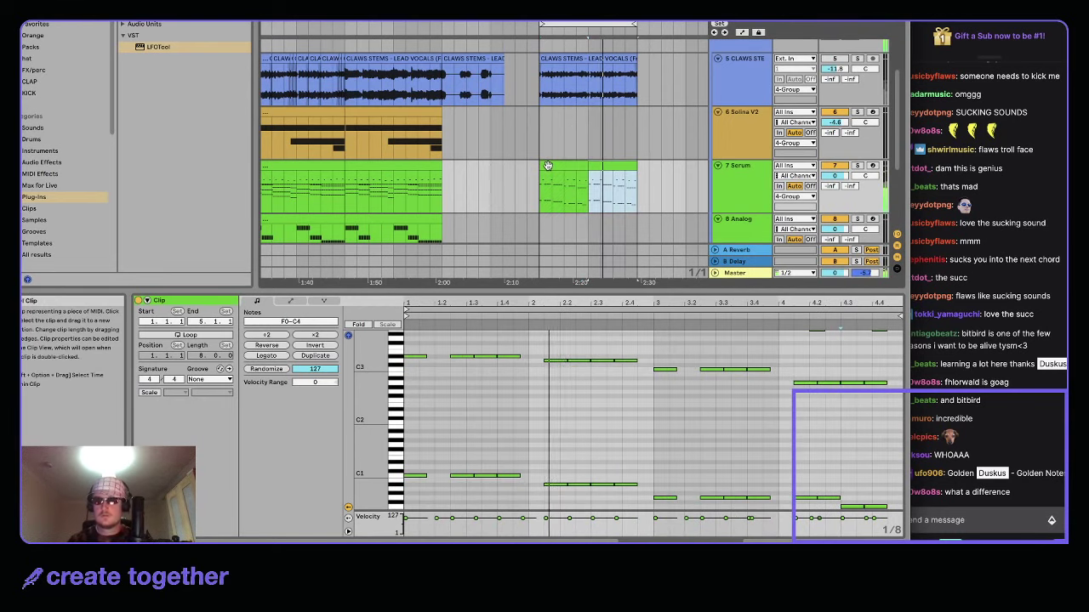
{"action": "left_click", "coordinate": [547, 166], "text": "shift"}
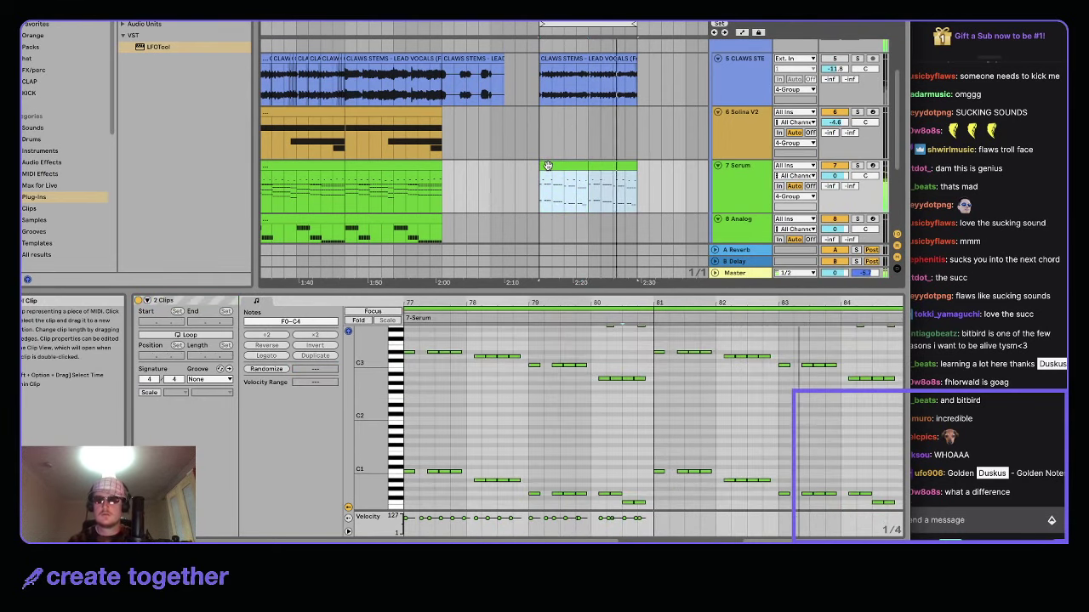
{"action": "left_click", "coordinate": [593, 168]}
{"action": "left_click", "coordinate": [594, 169], "text": "shift"}
- Set the CLAWS stem vocal track's volume to -6.0 dB and solo the Serum track
{"action": "left_click_drag", "start_coordinate": [834, 69], "coordinate": [834, 53]}
{"action": "left_click", "coordinate": [750, 79]}
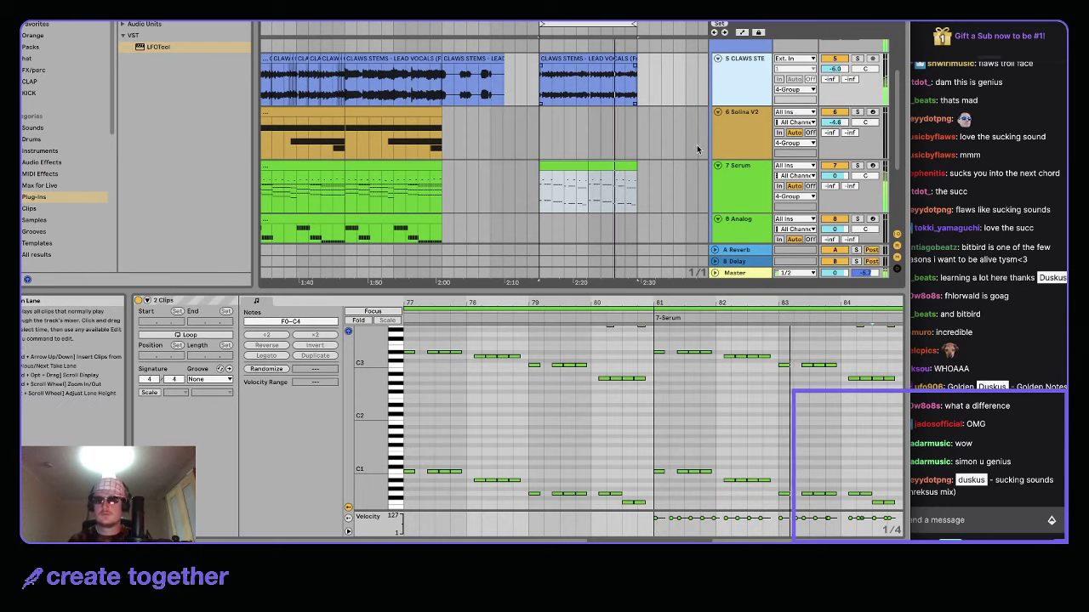
{"action": "left_click", "coordinate": [569, 162]}
{"action": "left_click", "coordinate": [856, 166]}
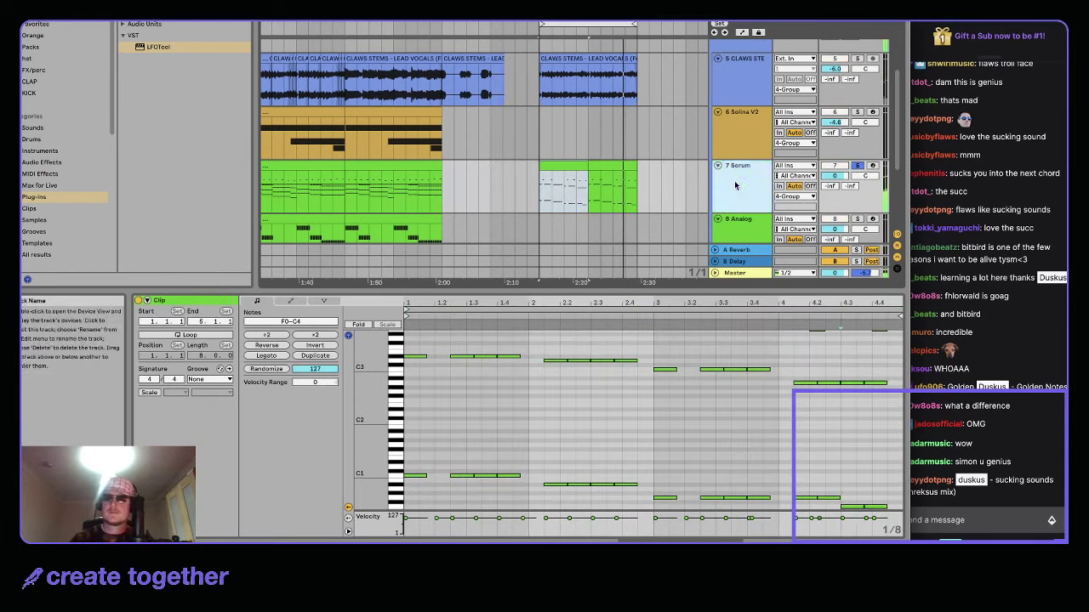
- Audition the second chain of the Serum track's Audio Effect Rack, and add a soloed third chain
{"action": "key", "text": "shift+Tab"}
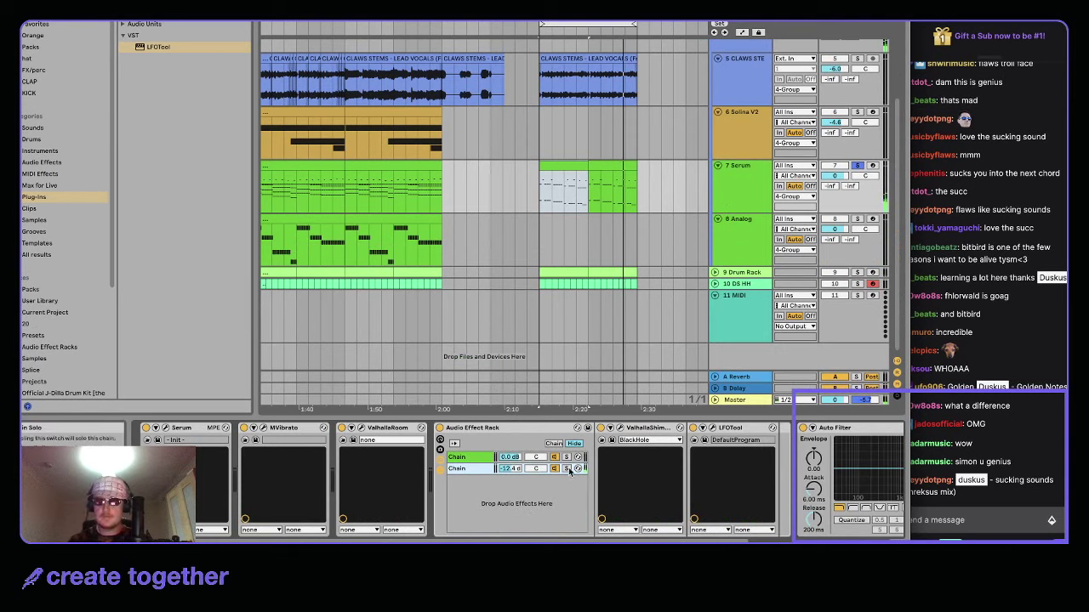
{"action": "left_click", "coordinate": [567, 469]}
{"action": "left_click", "coordinate": [567, 469]}
{"action": "right_click", "coordinate": [494, 489]}
{"action": "left_click", "coordinate": [514, 494]}
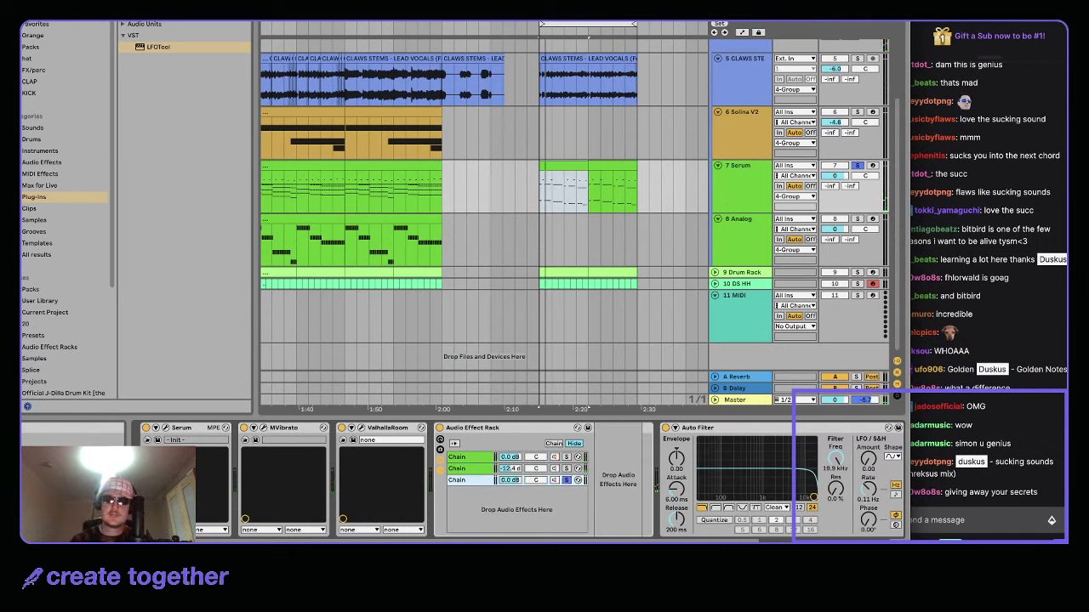
- Find the Portal plug-in in the browser and load it onto the rack's third chain
{"action": "key", "text": "super+f"}
{"action": "type", "text": "ut"}
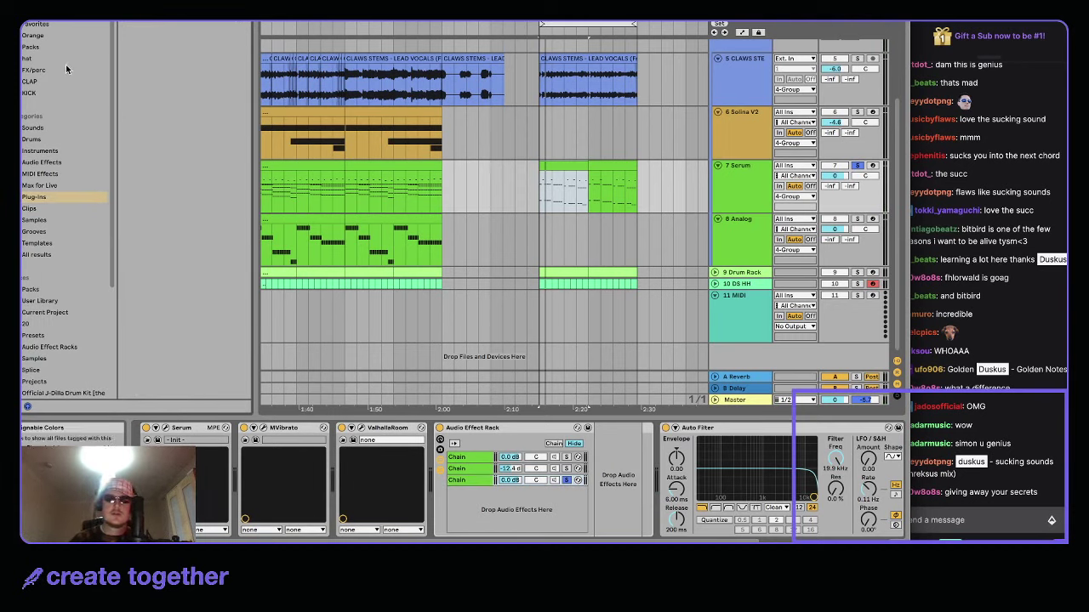
{"action": "left_click_drag", "start_coordinate": [143, 48], "coordinate": [614, 462]}
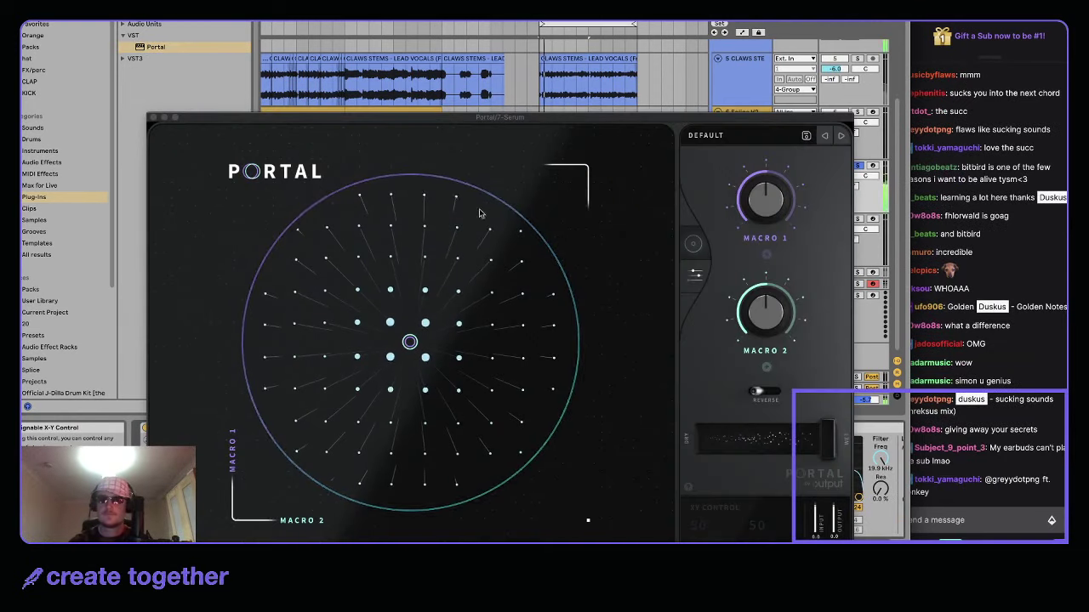
- Load the Skimming preset from Portal's Stretch & Smear category and close the plug-in window
{"action": "left_click", "coordinate": [767, 135]}
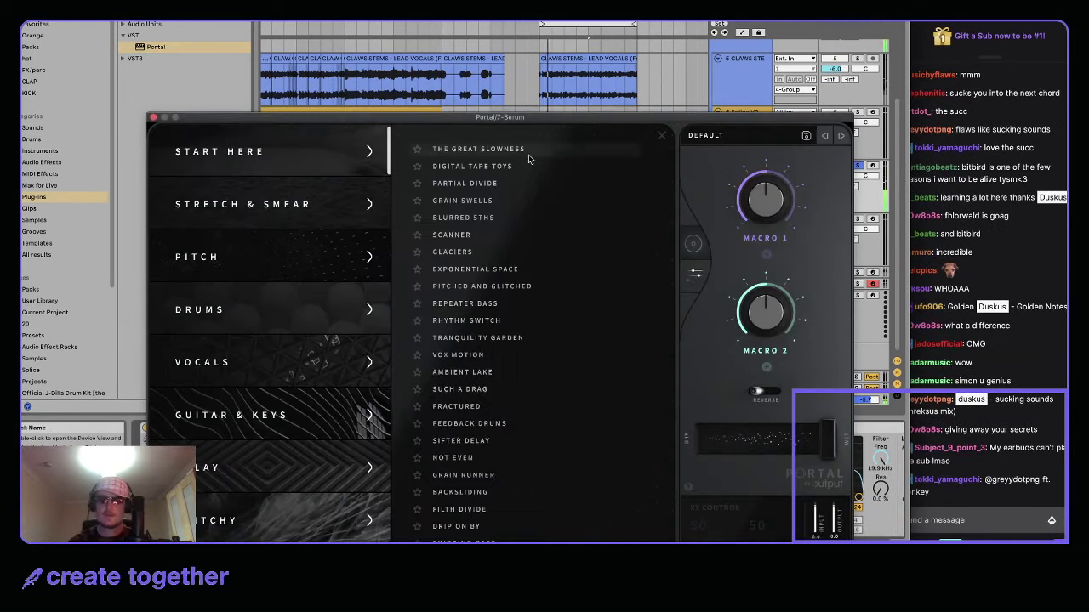
{"action": "left_click", "coordinate": [243, 213]}
{"action": "left_click", "coordinate": [490, 286]}
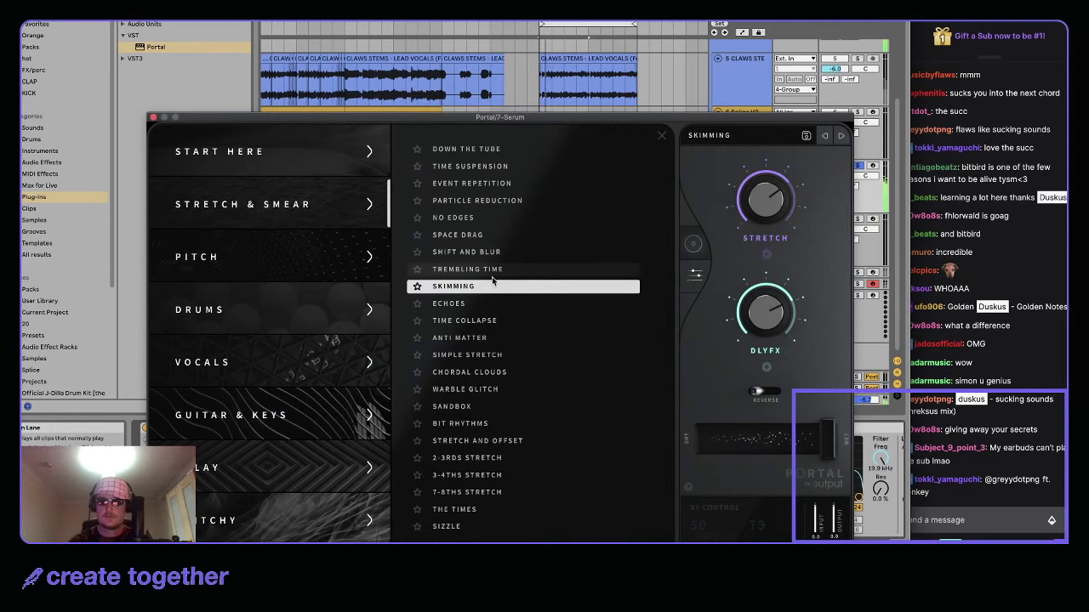
{"action": "left_click", "coordinate": [153, 118]}
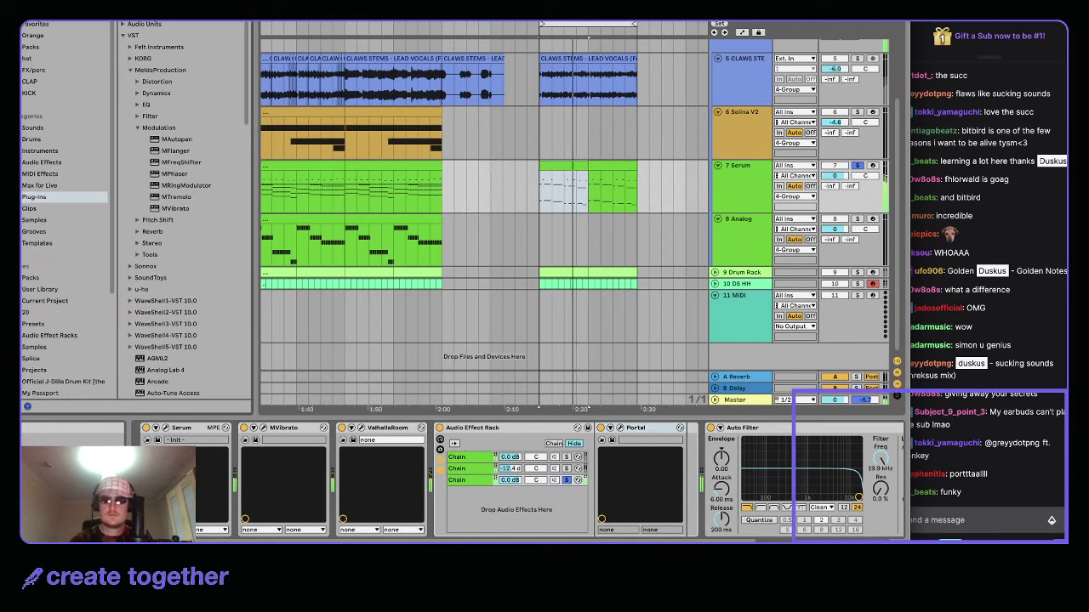
- Search the browser for LFOTool and place it after Portal on the third chain
{"action": "key", "text": "super+f"}
{"action": "type", "text": "lfo"}
{"action": "left_click_drag", "start_coordinate": [153, 47], "coordinate": [672, 426]}
{"action": "key", "text": "Return"}
{"action": "left_click_drag", "start_coordinate": [251, 246], "coordinate": [276, 356]}
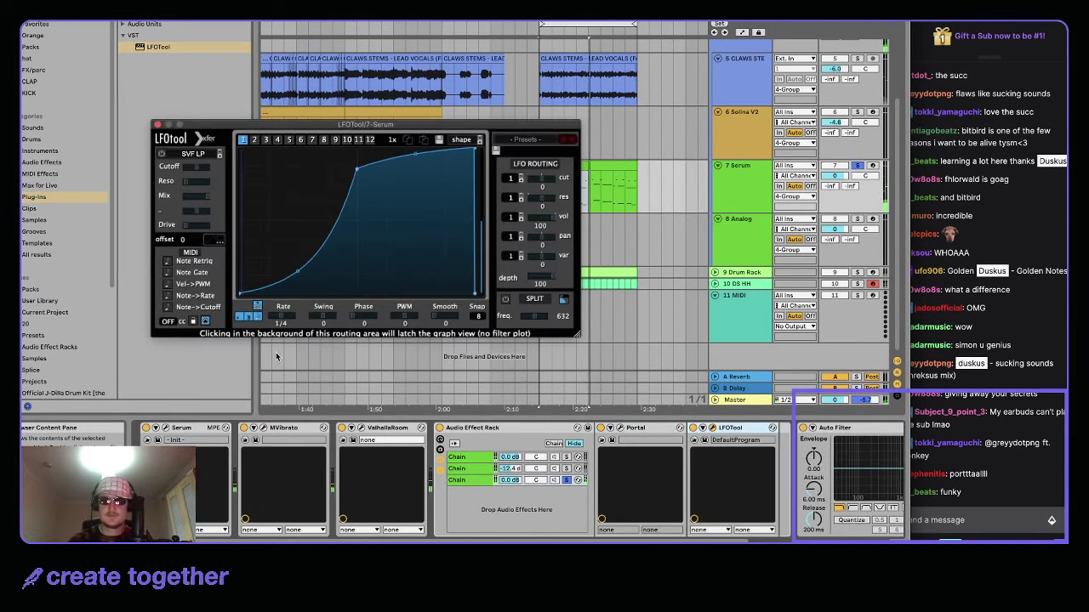
- Reshape the new LFOTool curve into a concave rise with one middle point and set its rate to bar
{"action": "double_click", "coordinate": [356, 170]}
{"action": "left_click_drag", "start_coordinate": [353, 213], "coordinate": [356, 248]}
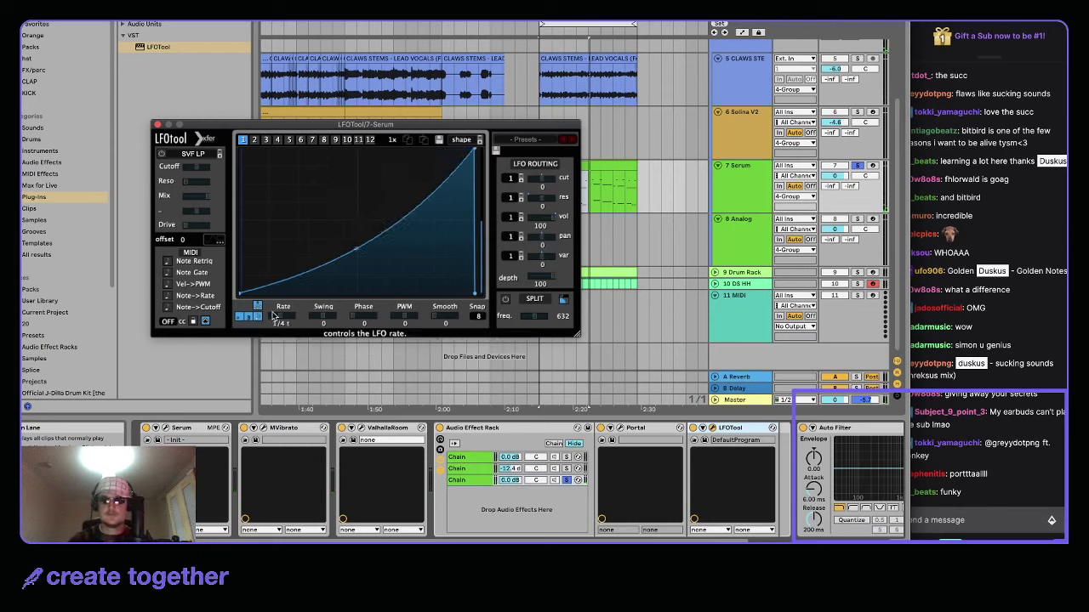
{"action": "left_click_drag", "start_coordinate": [262, 311], "coordinate": [256, 315]}
{"action": "key", "text": "space"}
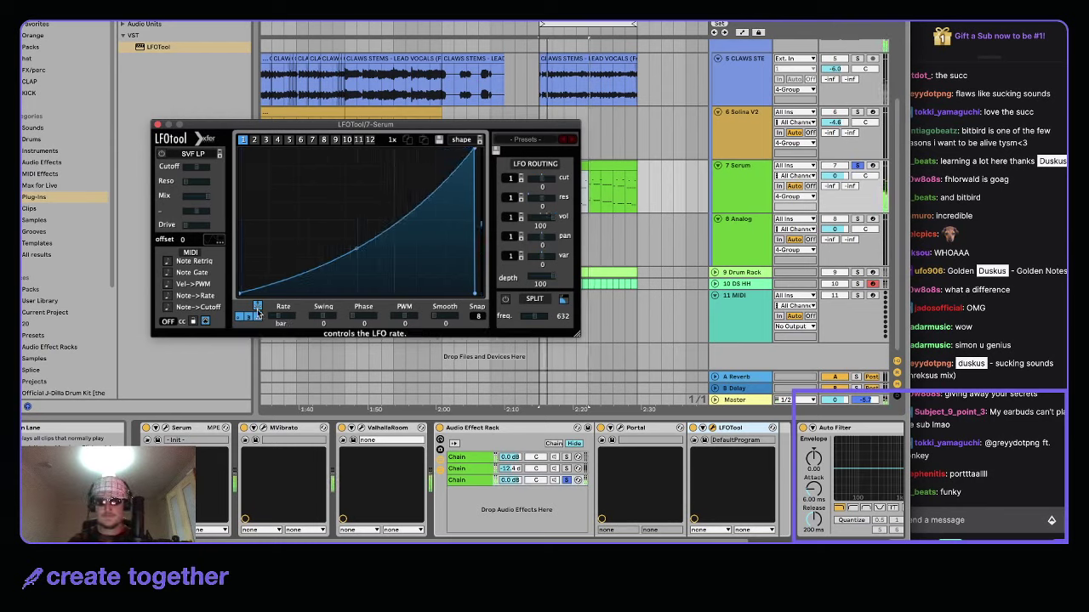
- Lower the middle of the LFOTool curve for a steeper late swell, and unsolo the Serum track and the third chain
{"action": "left_click_drag", "start_coordinate": [357, 250], "coordinate": [365, 280]}
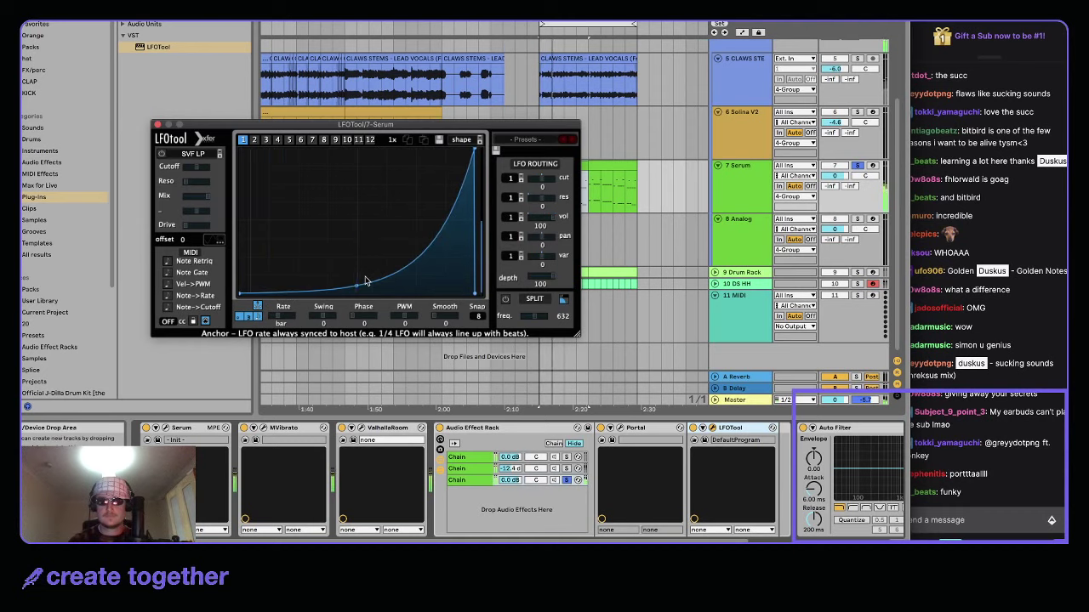
{"action": "left_click", "coordinate": [858, 166]}
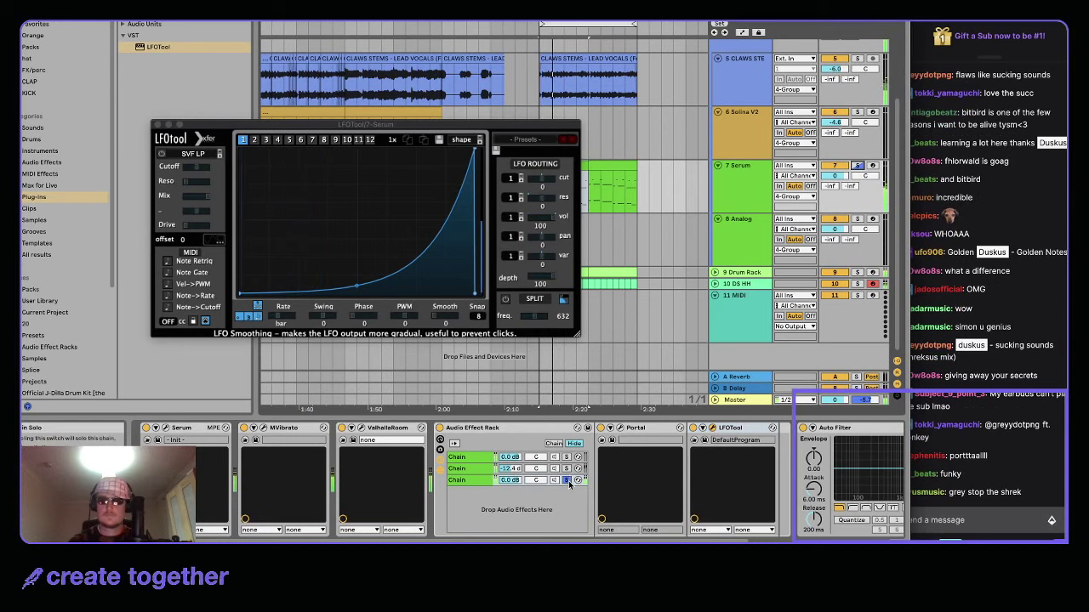
{"action": "left_click", "coordinate": [567, 480]}
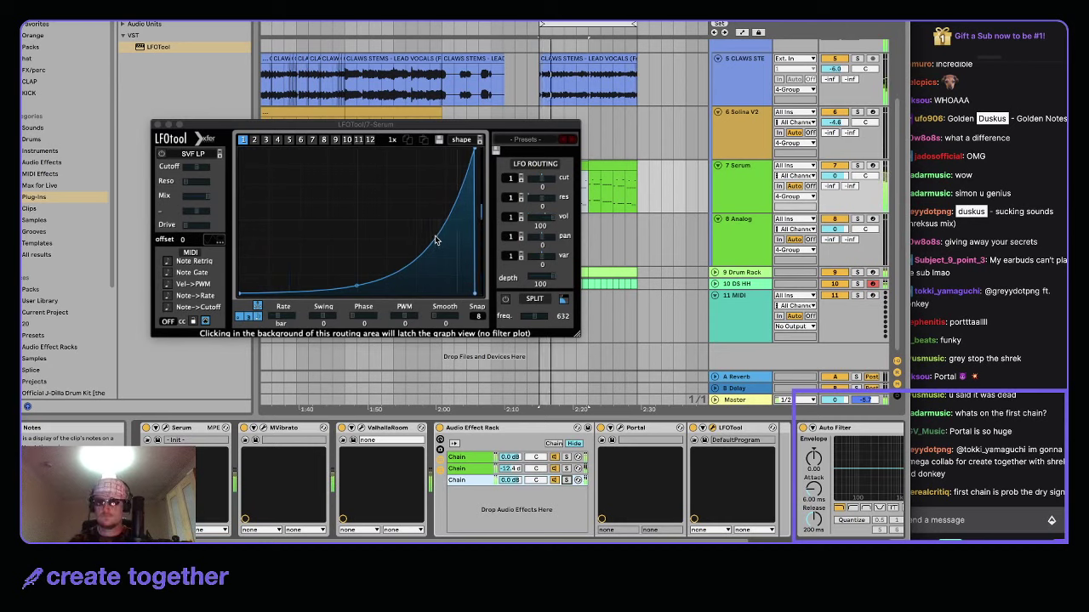
- Close the LFOTool window and duplicate the first Serum clip of the looped section over its second half
{"action": "left_click", "coordinate": [468, 457]}
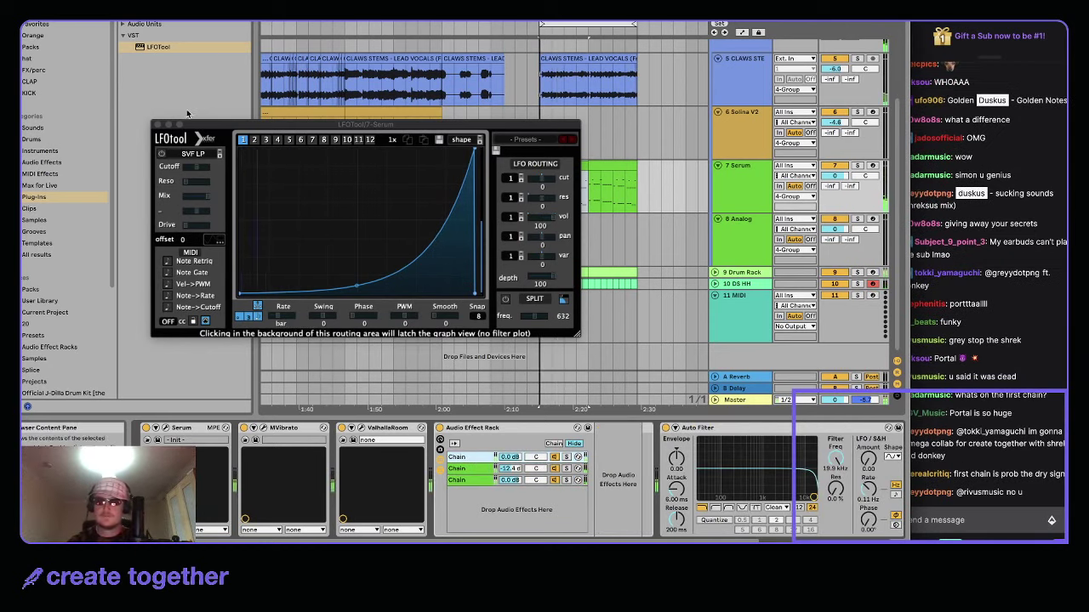
{"action": "left_click", "coordinate": [157, 126]}
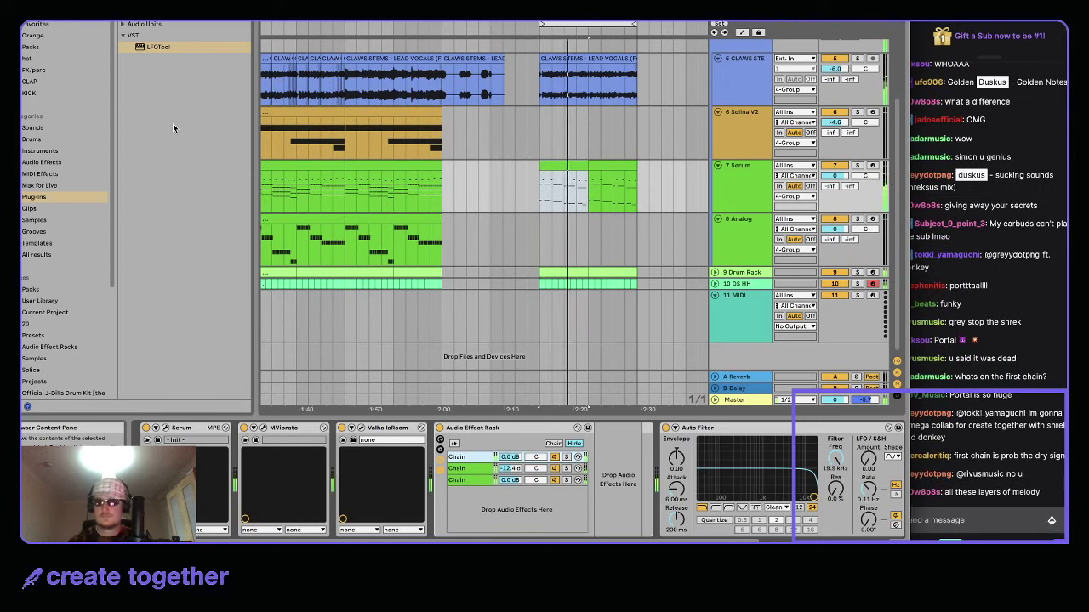
{"action": "left_click", "coordinate": [554, 156]}
{"action": "left_click", "coordinate": [556, 163]}
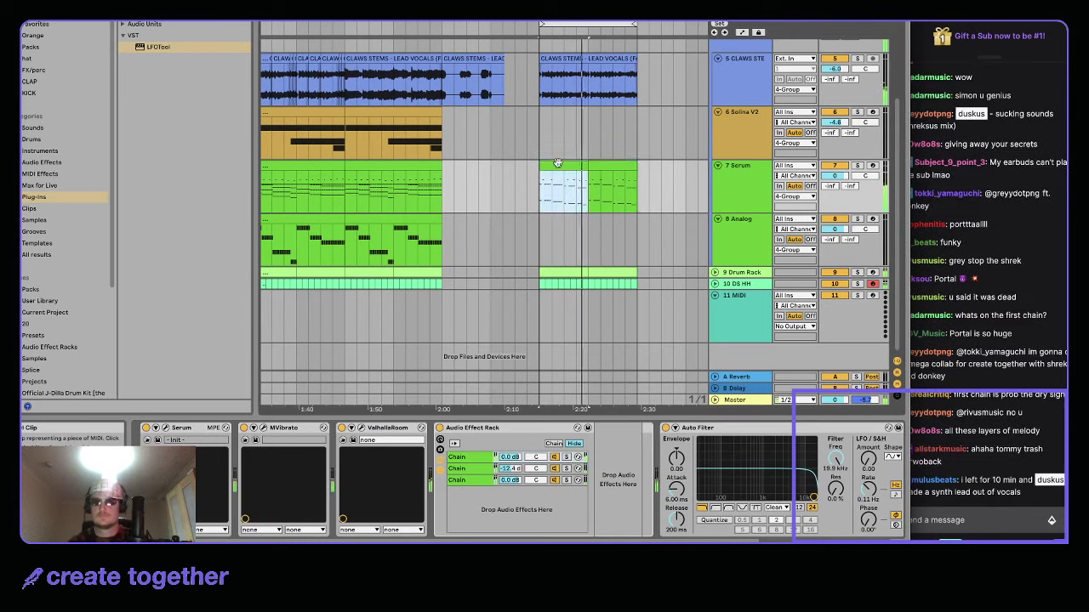
{"action": "key", "text": "super+d"}
{"action": "left_click", "coordinate": [557, 164], "text": "shift"}
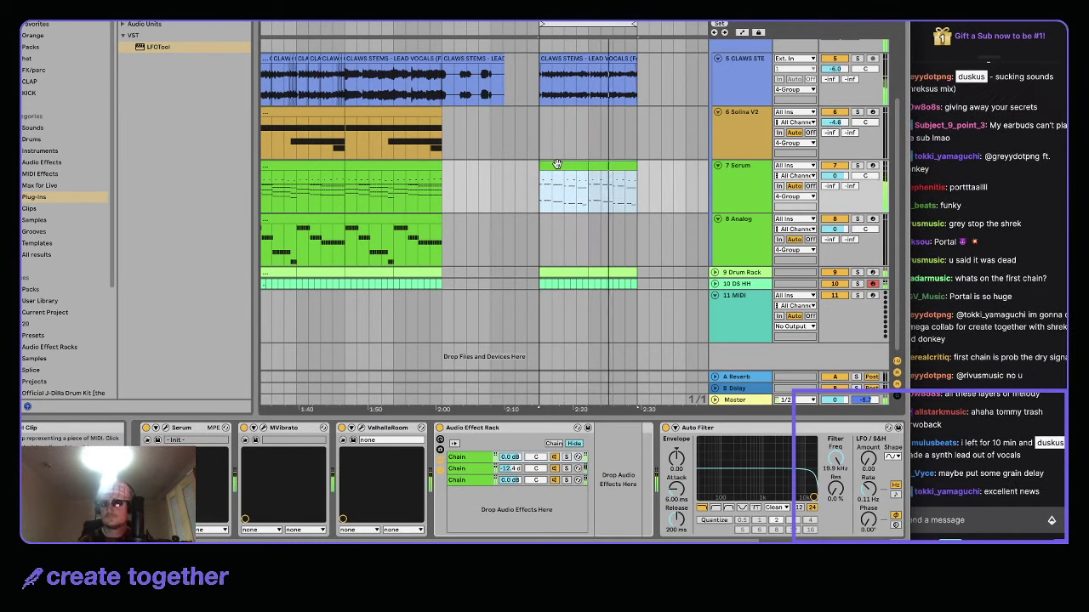
{"action": "left_click", "coordinate": [755, 272]}
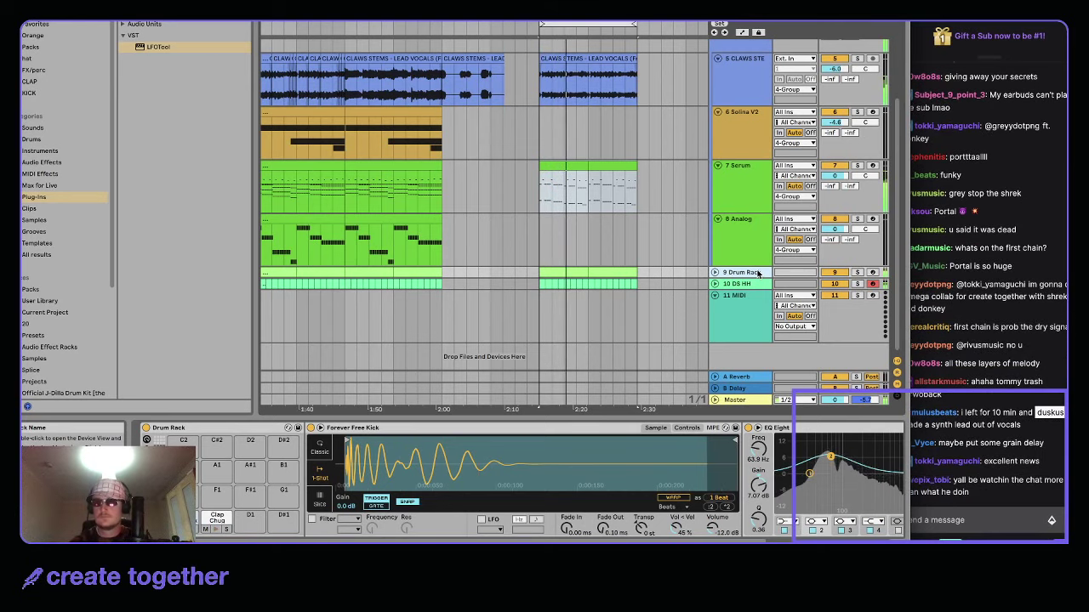
- Copy the last Solina V2 clip of the earlier section to the loop's start and lower that track's volume to -8.1 dB
{"action": "left_click", "coordinate": [379, 111]}
{"action": "key", "text": "super+c"}
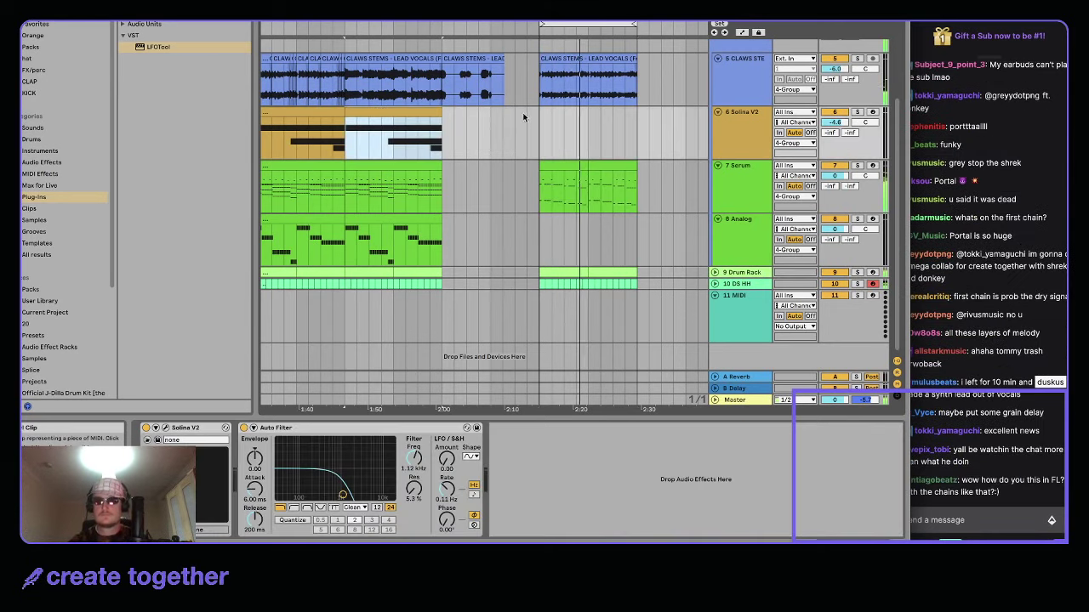
{"action": "left_click", "coordinate": [547, 123]}
{"action": "key", "text": "super+v"}
{"action": "key", "text": "super+z"}
{"action": "left_click", "coordinate": [536, 122]}
{"action": "key", "text": "super+v"}
{"action": "key", "text": "space"}
{"action": "key", "text": "space"}
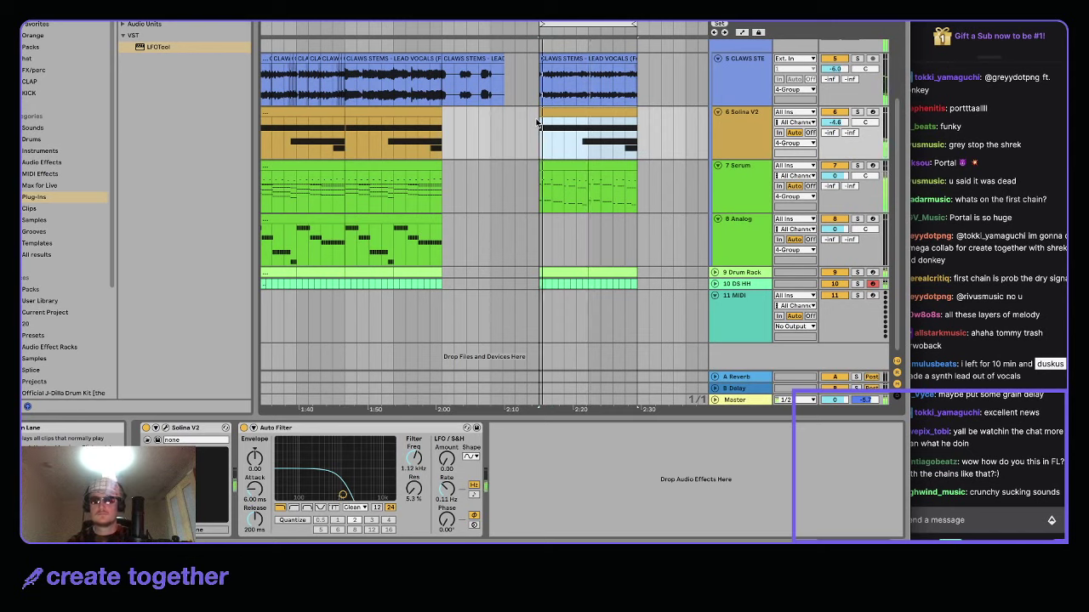
{"action": "left_click_drag", "start_coordinate": [836, 122], "coordinate": [836, 127]}
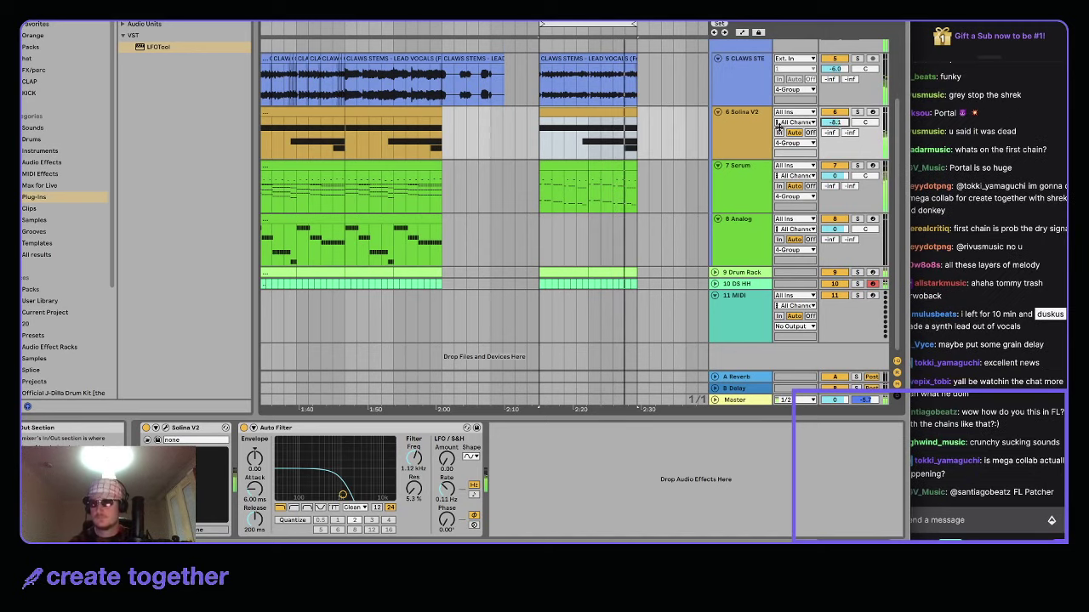
- Place an earlier run of chopped vocal clips over the looped section's vocals and consolidate it into one clip
{"action": "scroll", "coordinate": [628, 127], "scroll_direction": "down", "scroll_amount": 2}
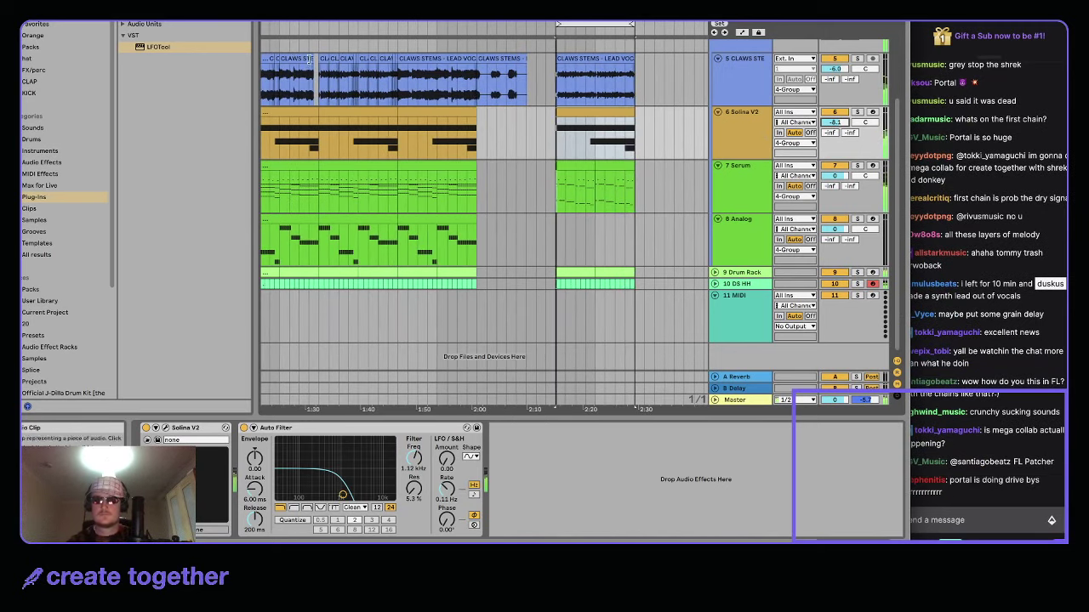
{"action": "left_click", "coordinate": [324, 59]}
{"action": "left_click", "coordinate": [559, 65]}
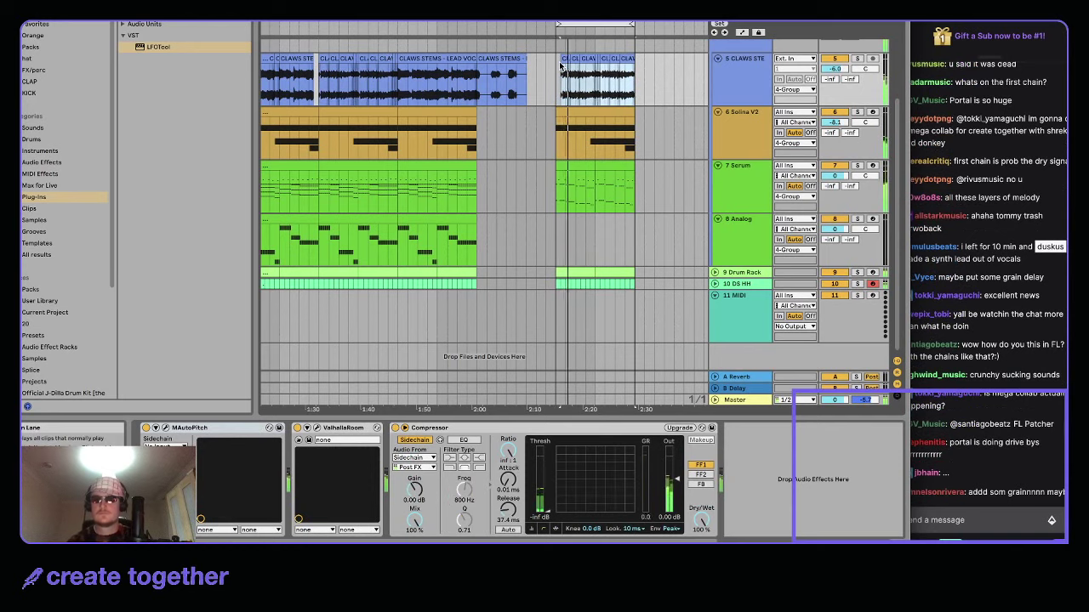
{"action": "key", "text": "super+j"}
{"action": "left_click", "coordinate": [296, 61]}
{"action": "scroll", "coordinate": [476, 68], "scroll_direction": "left", "scroll_amount": 2}
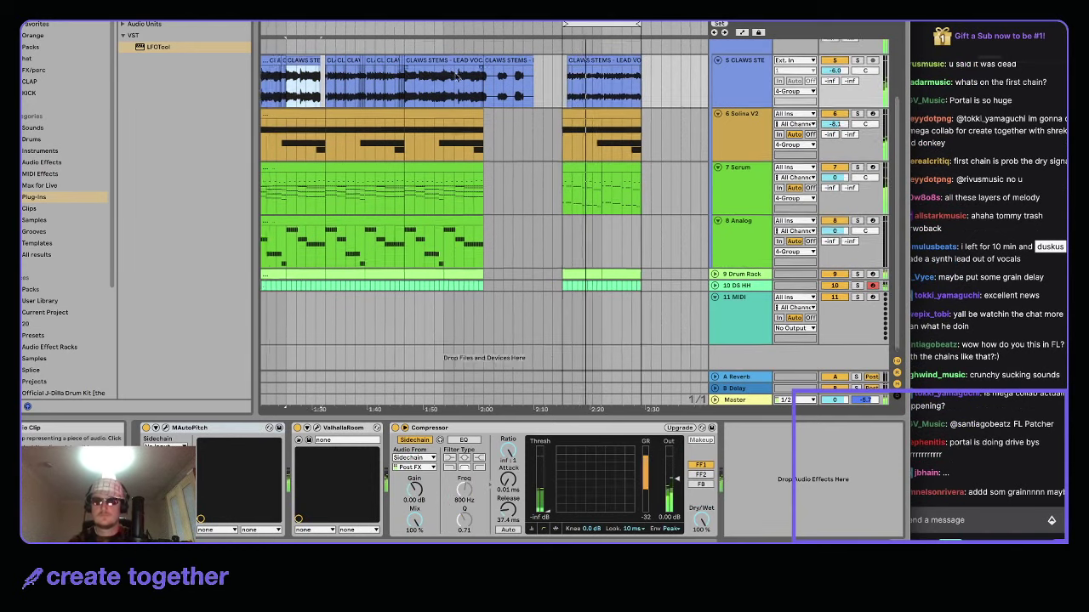
- Remove the vocal clip from the looped section
{"action": "left_click", "coordinate": [660, 70]}
{"action": "left_click_drag", "start_coordinate": [659, 68], "coordinate": [305, 92]}
{"action": "scroll", "coordinate": [477, 105], "scroll_direction": "up", "scroll_amount": 1}
{"action": "scroll", "coordinate": [479, 104], "scroll_direction": "down", "scroll_amount": 5}
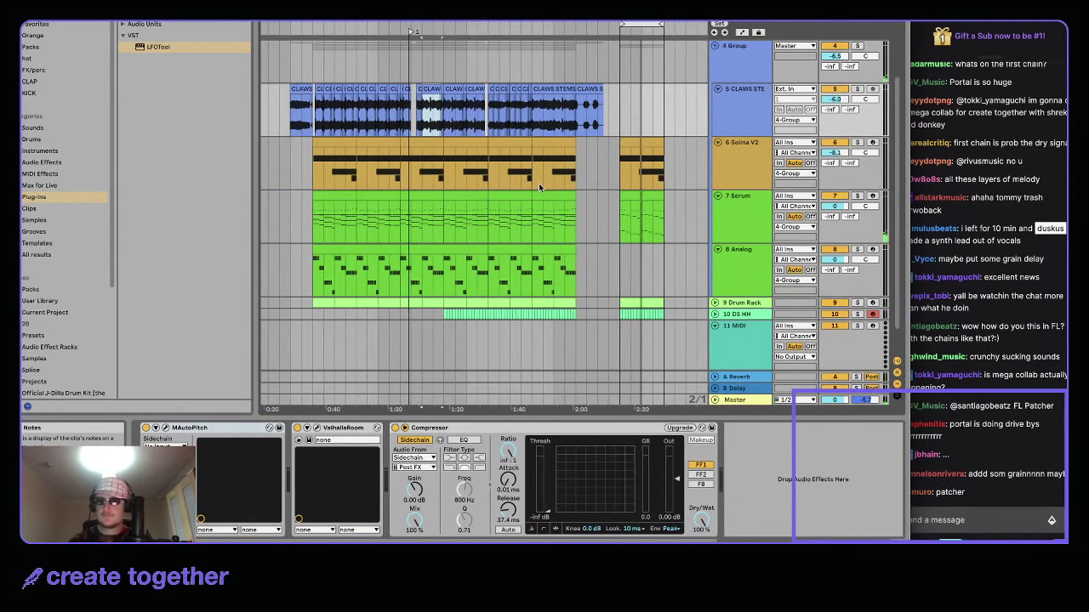
- Examine the Serum clips of the earlier section and compare them with the looped section
{"action": "key", "text": "plus"}
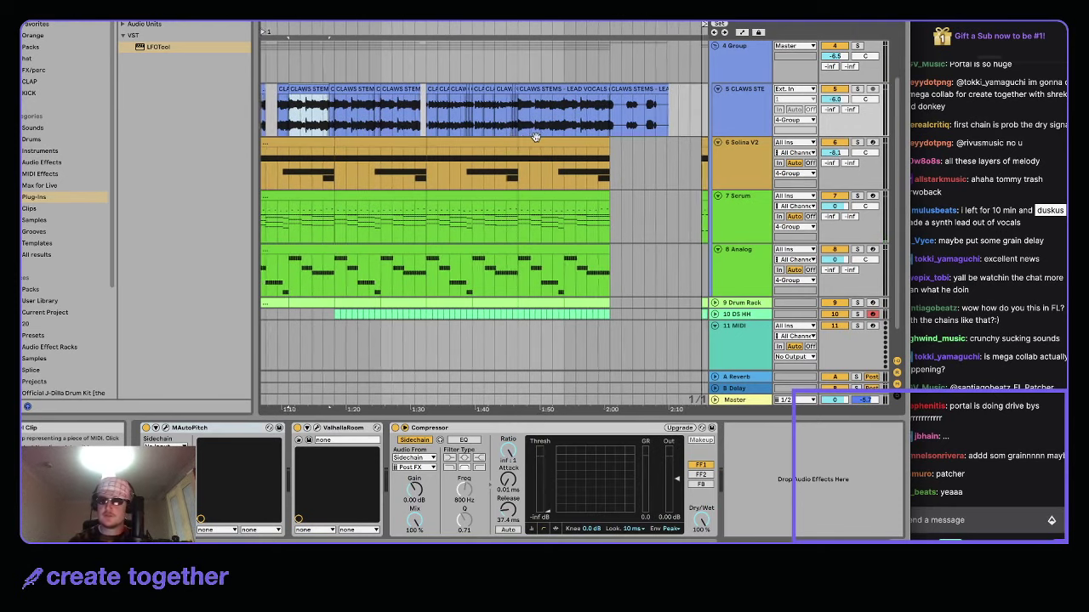
{"action": "key", "text": "minus"}
{"action": "left_click", "coordinate": [502, 196]}
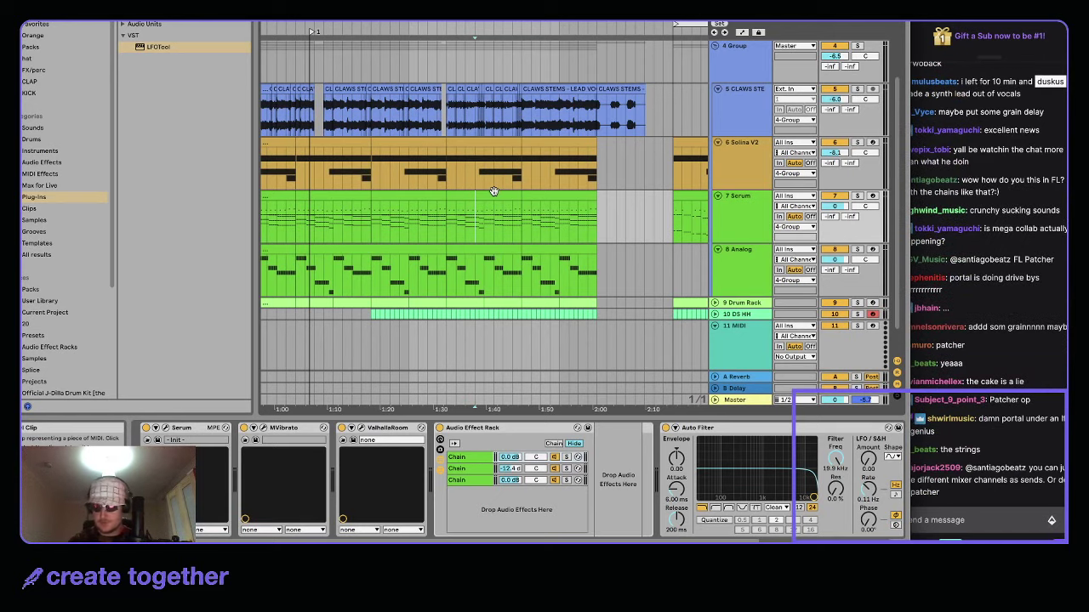
{"action": "left_click", "coordinate": [500, 194]}
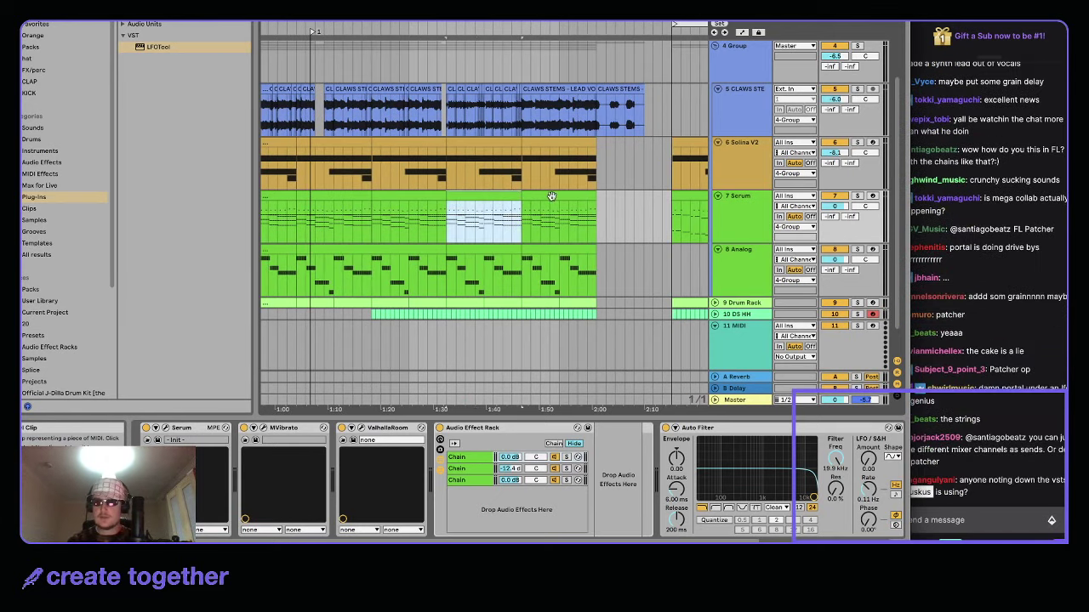
{"action": "left_click", "coordinate": [549, 197], "text": "shift"}
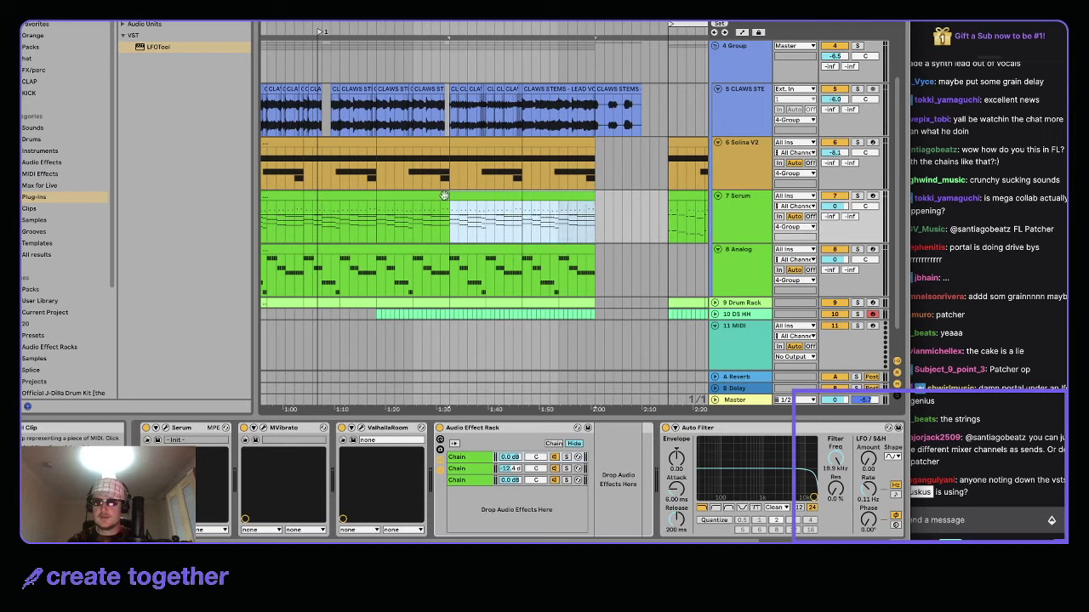
{"action": "left_click", "coordinate": [500, 194]}
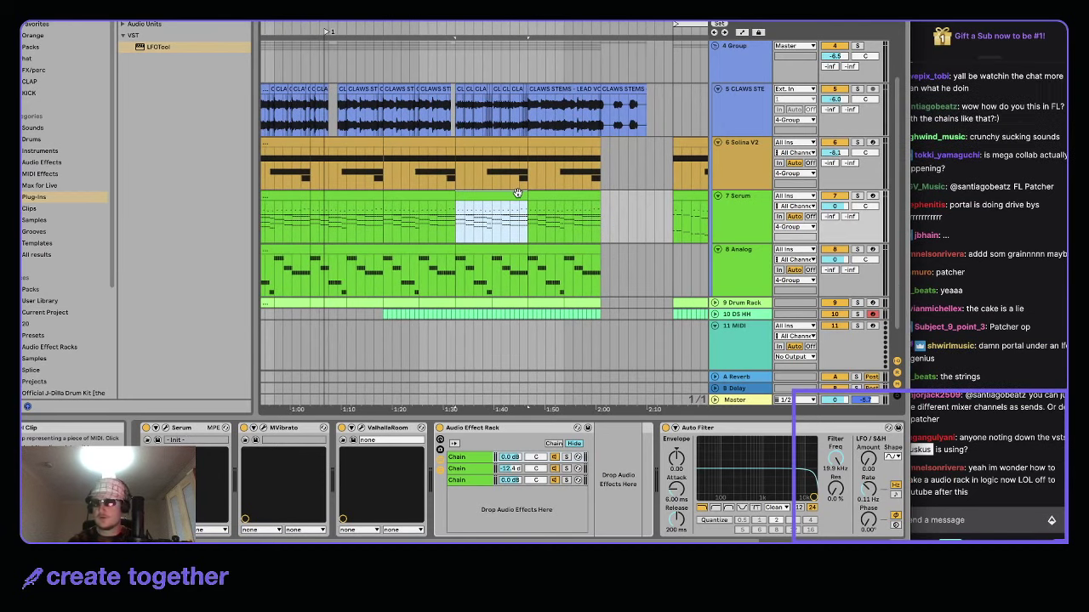
{"action": "scroll", "coordinate": [515, 197], "scroll_direction": "up", "scroll_amount": 3}
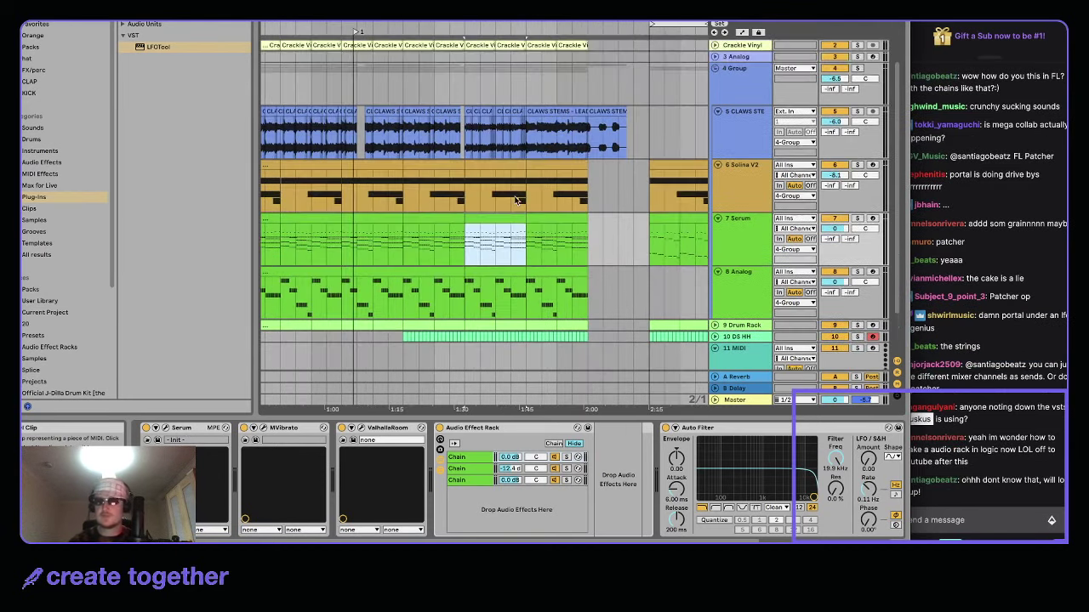
{"action": "scroll", "coordinate": [602, 200], "scroll_direction": "right", "scroll_amount": 3}
{"action": "scroll", "coordinate": [586, 207], "scroll_direction": "down", "scroll_amount": 1}
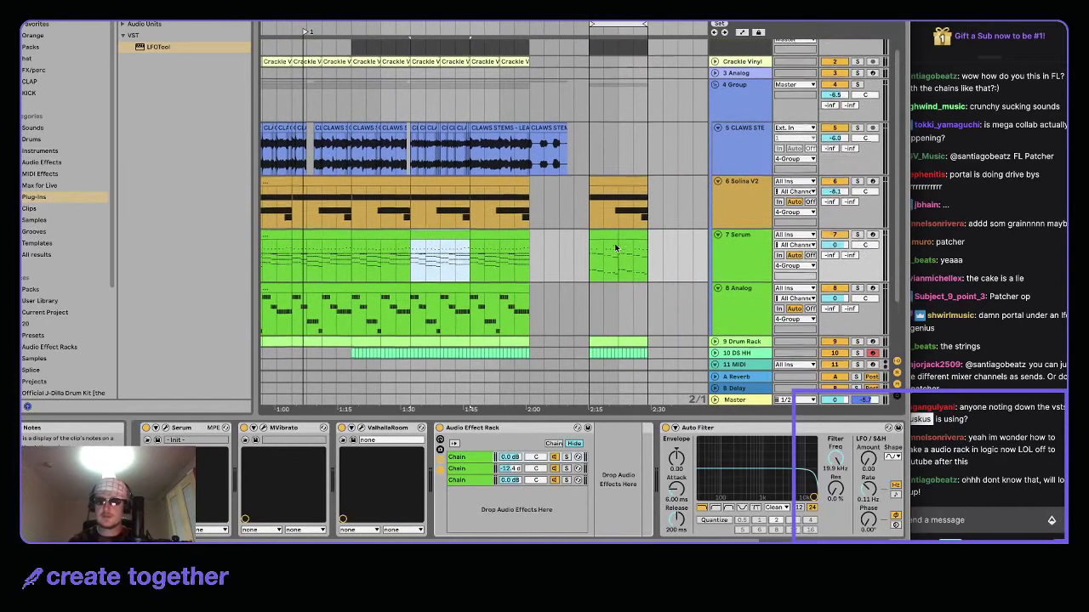
{"action": "scroll", "coordinate": [600, 247], "scroll_direction": "down", "scroll_amount": 2}
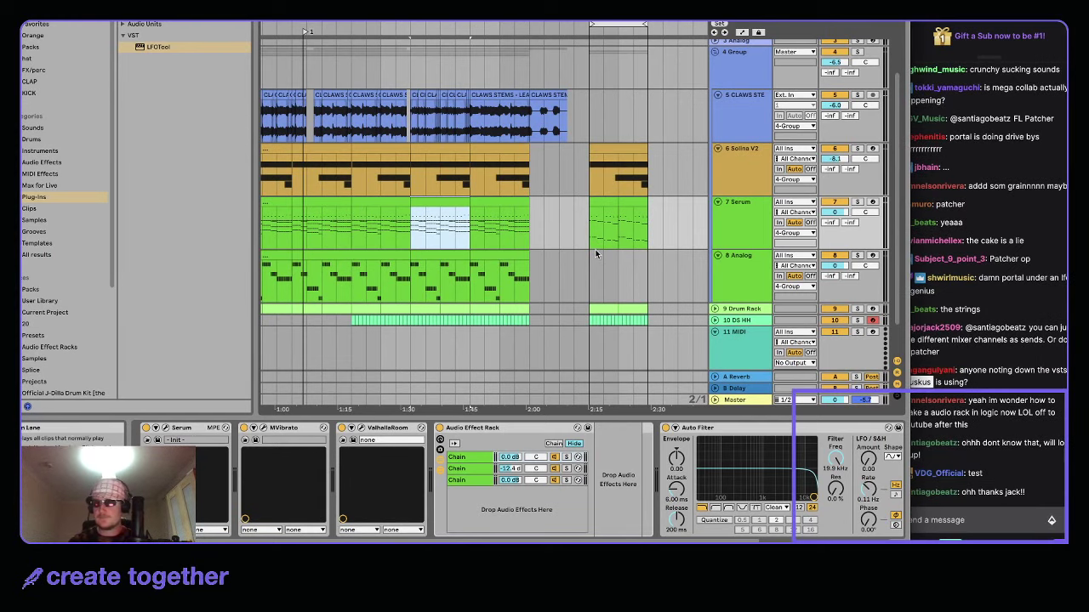
{"action": "scroll", "coordinate": [575, 236], "scroll_direction": "down", "scroll_amount": 2}
{"action": "scroll", "coordinate": [545, 146], "scroll_direction": "up", "scroll_amount": 2}
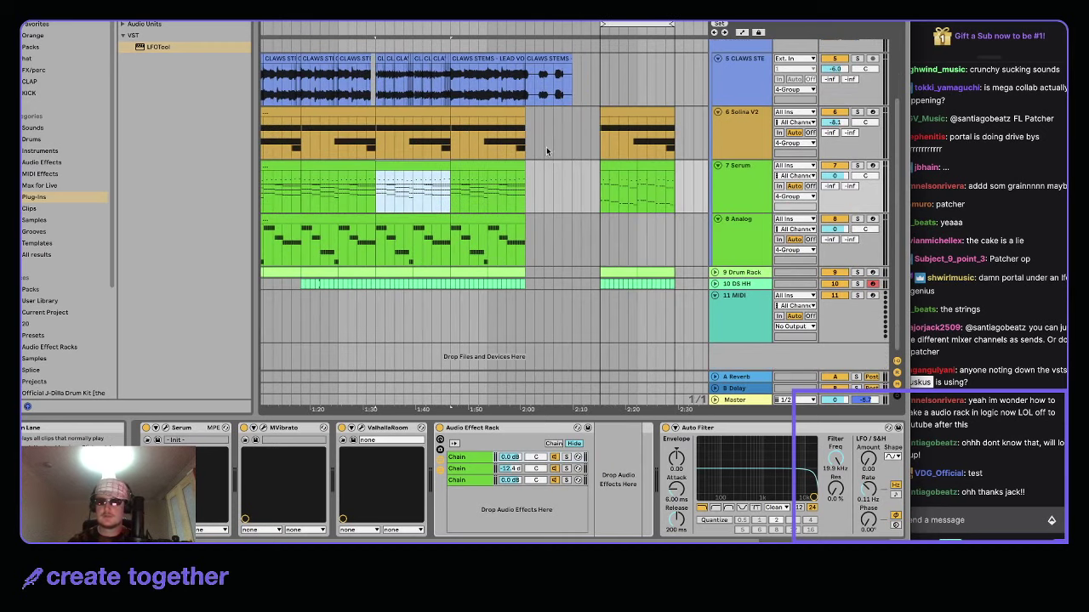
{"action": "scroll", "coordinate": [550, 156], "scroll_direction": "up", "scroll_amount": 1}
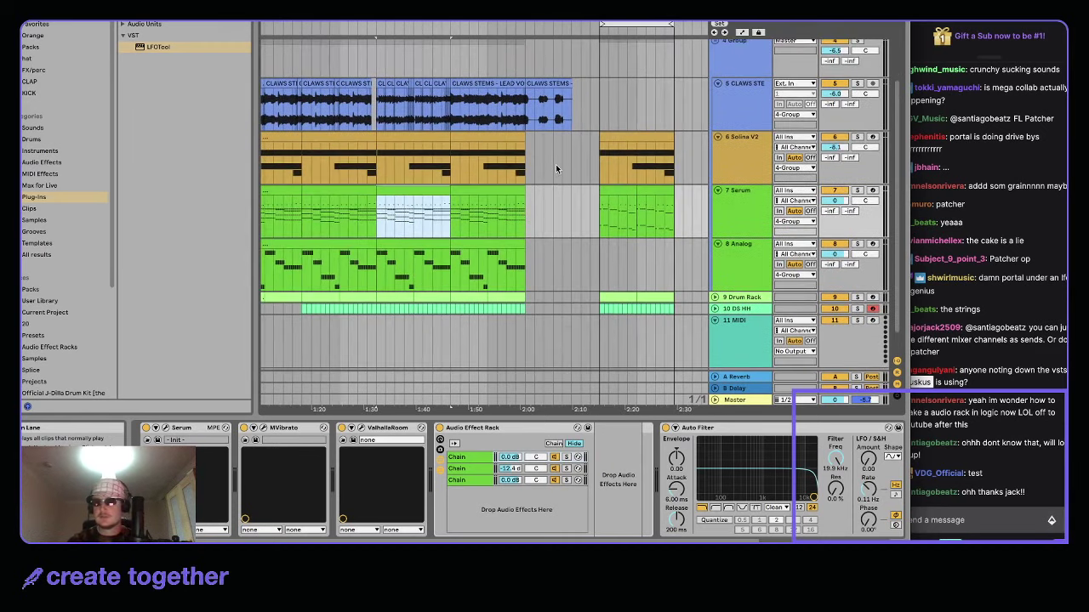
- Solo the Serum track to listen to its earlier chord clip, and unsolo the track again
{"action": "left_click", "coordinate": [413, 189]}
{"action": "left_click", "coordinate": [857, 191]}
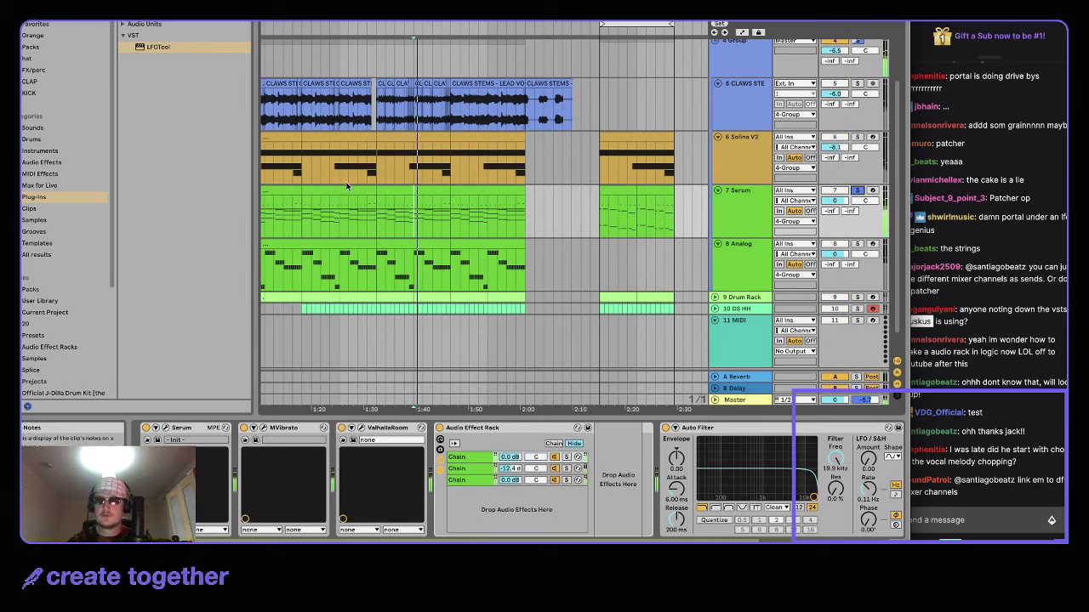
{"action": "left_click", "coordinate": [408, 189]}
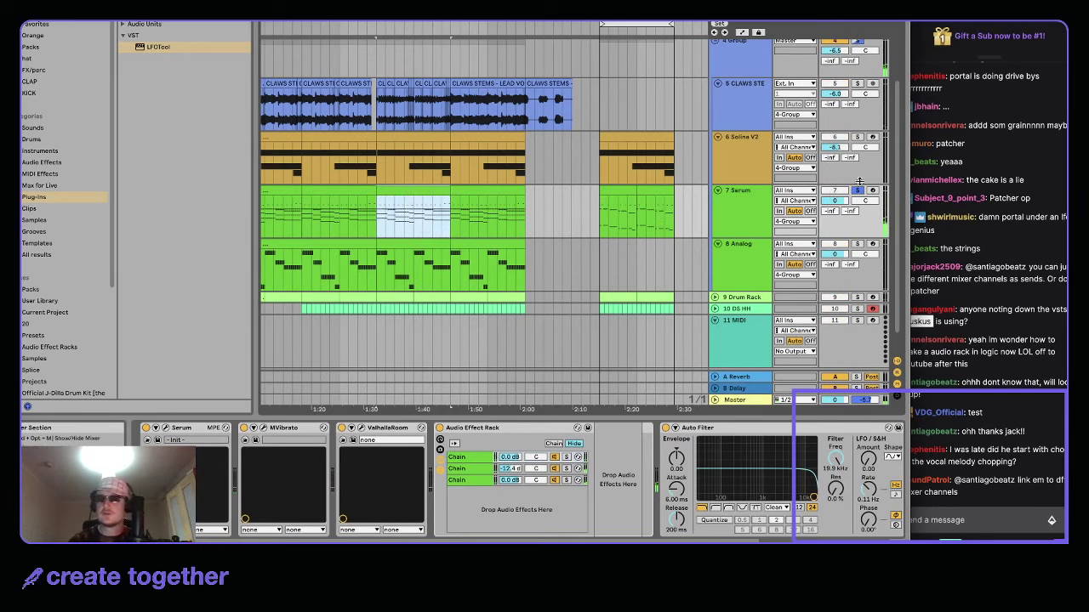
{"action": "left_click", "coordinate": [410, 164]}
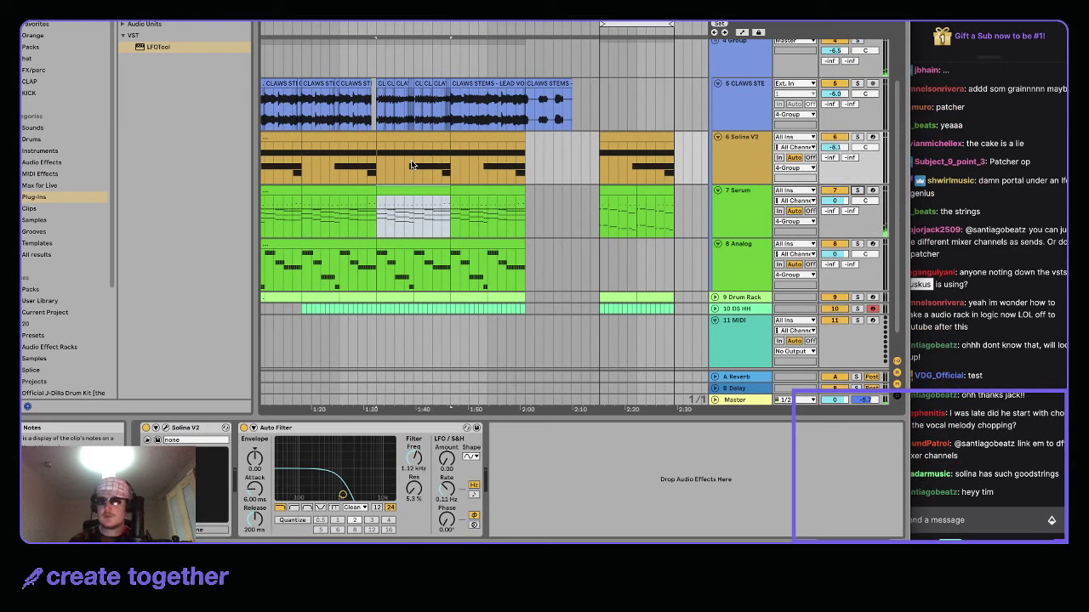
- Examine the two Serum clips in the looped section alongside the Solina V2 clip
{"action": "left_click", "coordinate": [611, 189]}
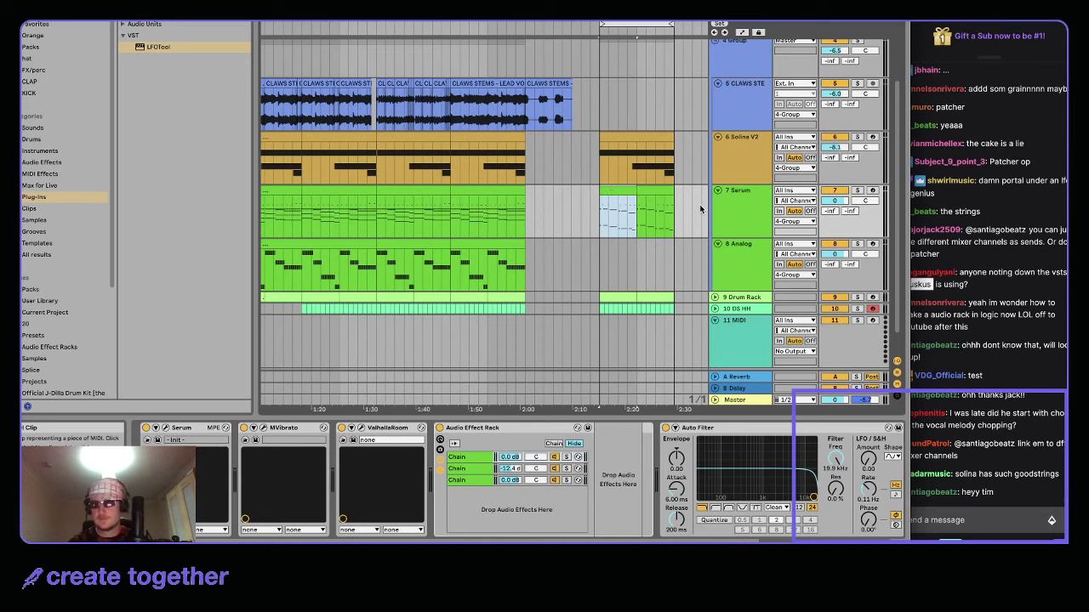
{"action": "scroll", "coordinate": [699, 204], "scroll_direction": "up", "scroll_amount": 2}
{"action": "scroll", "coordinate": [661, 207], "scroll_direction": "down", "scroll_amount": 1}
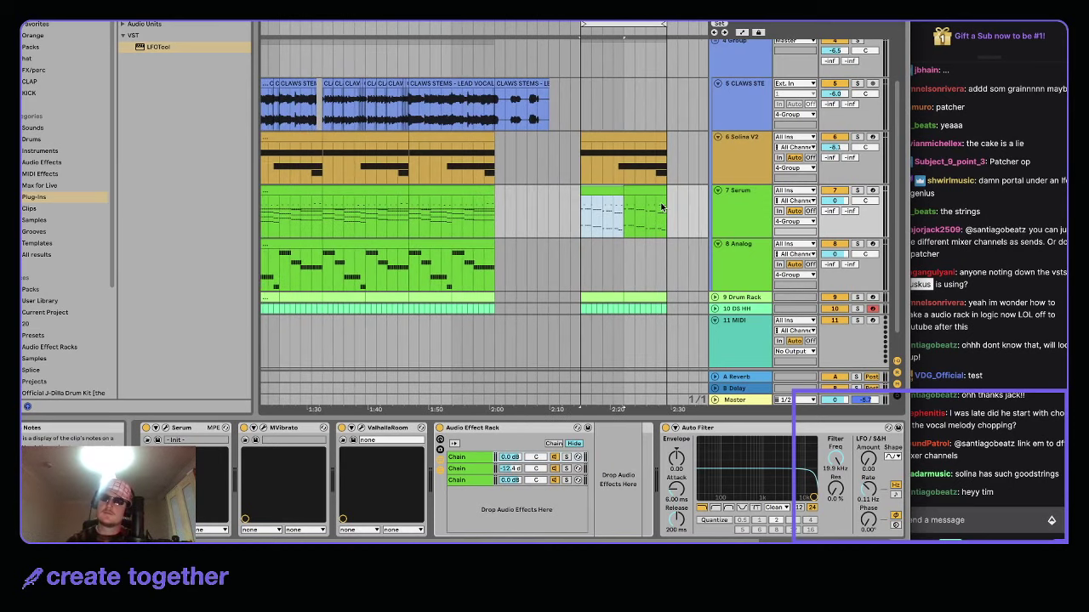
{"action": "scroll", "coordinate": [656, 217], "scroll_direction": "up", "scroll_amount": 1}
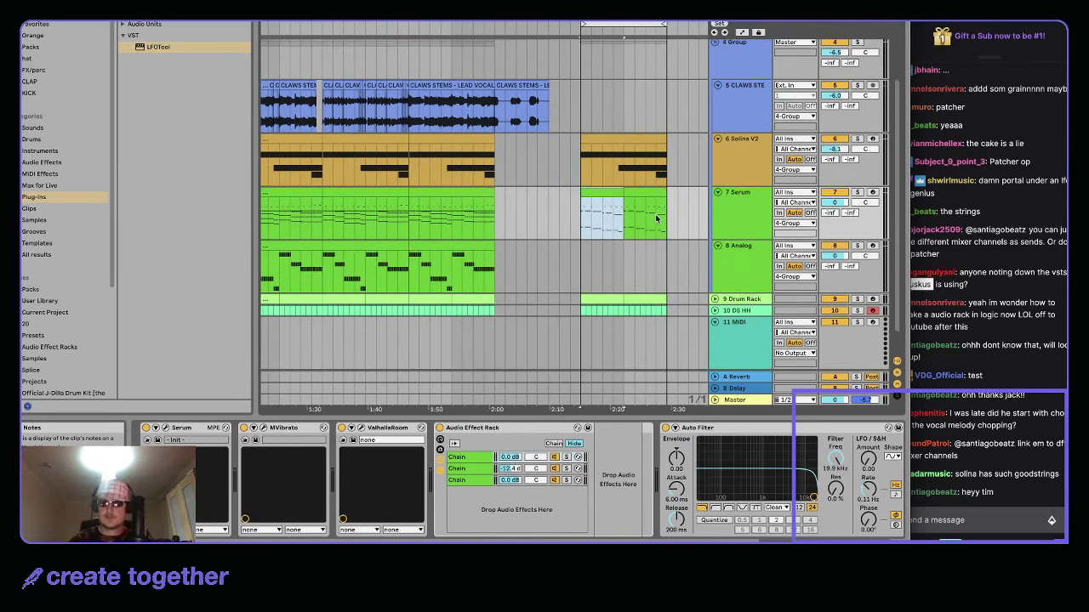
{"action": "left_click", "coordinate": [663, 213]}
{"action": "scroll", "coordinate": [664, 209], "scroll_direction": "down", "scroll_amount": 1}
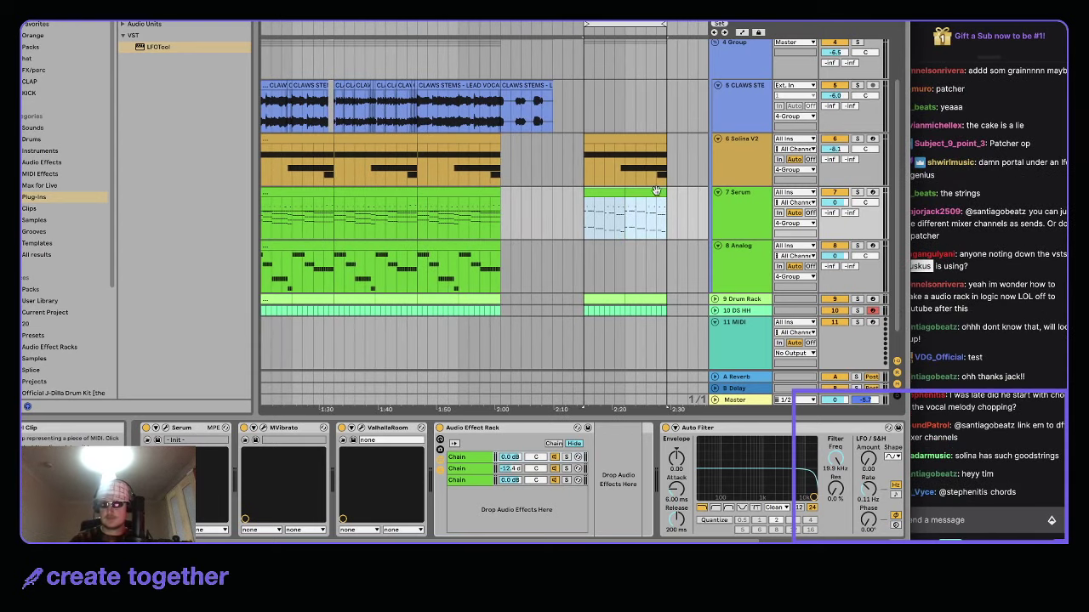
{"action": "scroll", "coordinate": [610, 187], "scroll_direction": "up", "scroll_amount": 1}
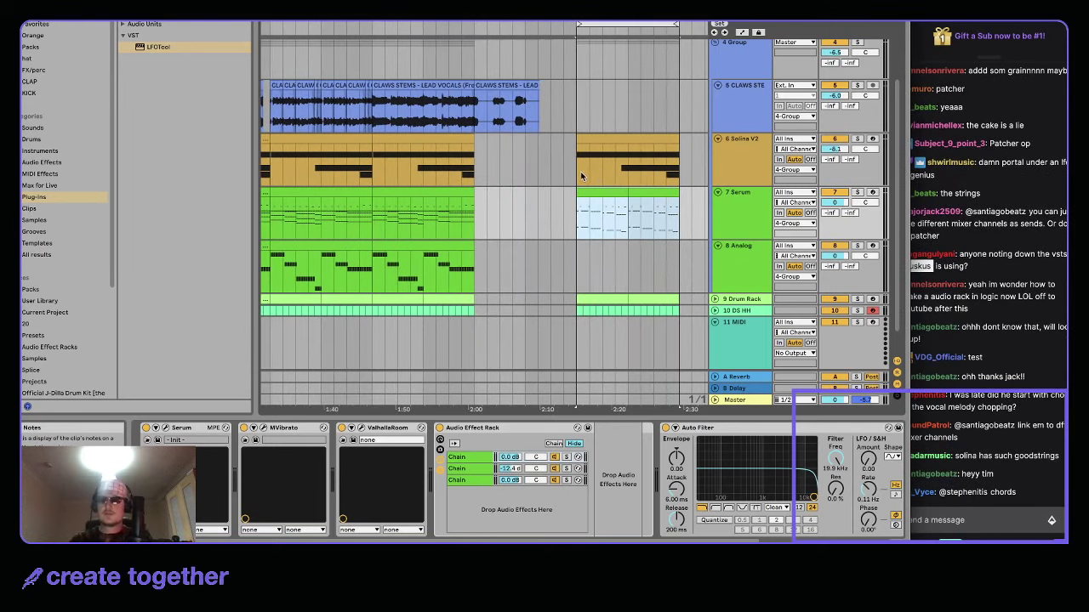
{"action": "scroll", "coordinate": [604, 176], "scroll_direction": "down", "scroll_amount": 1}
{"action": "scroll", "coordinate": [603, 178], "scroll_direction": "right", "scroll_amount": 2}
{"action": "scroll", "coordinate": [603, 178], "scroll_direction": "up", "scroll_amount": 1}
{"action": "scroll", "coordinate": [564, 191], "scroll_direction": "down", "scroll_amount": 1}
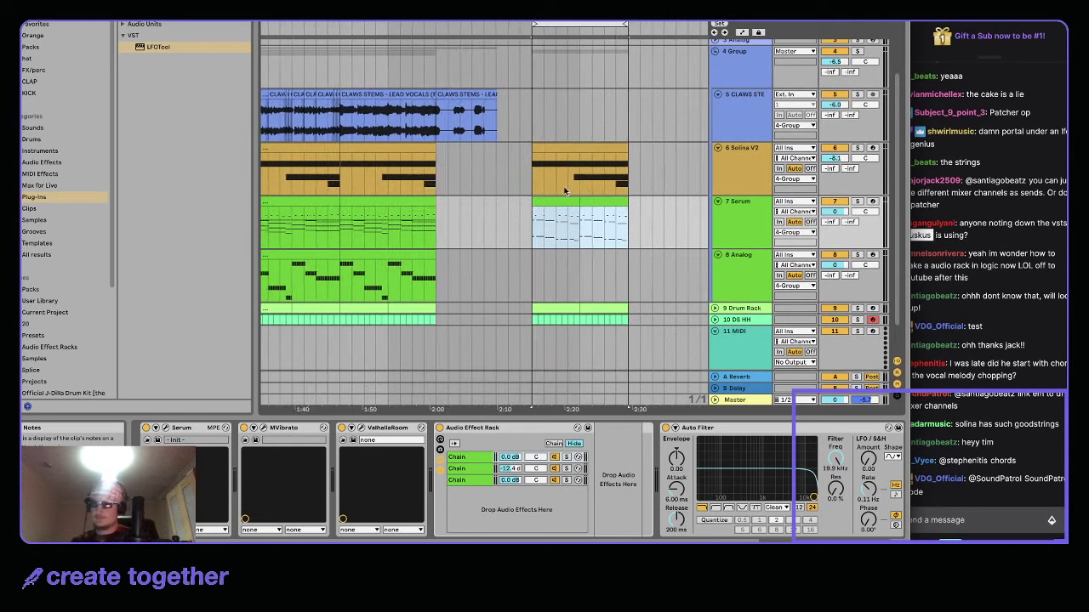
{"action": "left_click", "coordinate": [553, 212]}
- Copy the sidechain Compressor from the Serum track and paste it after Auto Filter on the Solina V2 track
{"action": "left_click", "coordinate": [765, 166]}
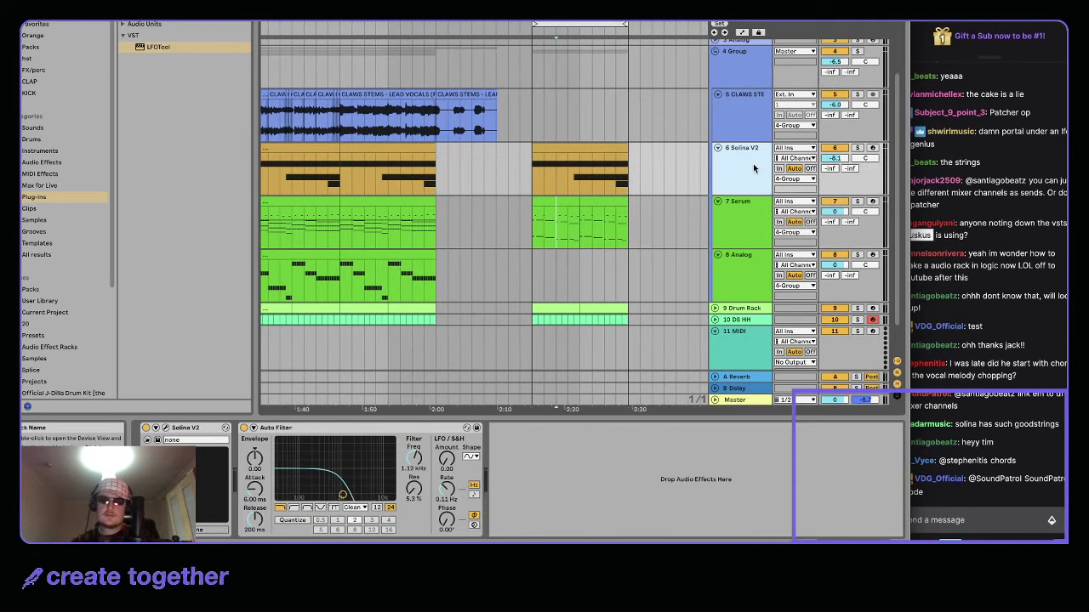
{"action": "left_click", "coordinate": [755, 223]}
{"action": "scroll", "coordinate": [631, 439], "scroll_direction": "right", "scroll_amount": 5}
{"action": "left_click", "coordinate": [627, 430]}
{"action": "right_click", "coordinate": [627, 430]}
{"action": "left_click", "coordinate": [668, 444]}
{"action": "left_click", "coordinate": [737, 183]}
{"action": "right_click", "coordinate": [721, 481]}
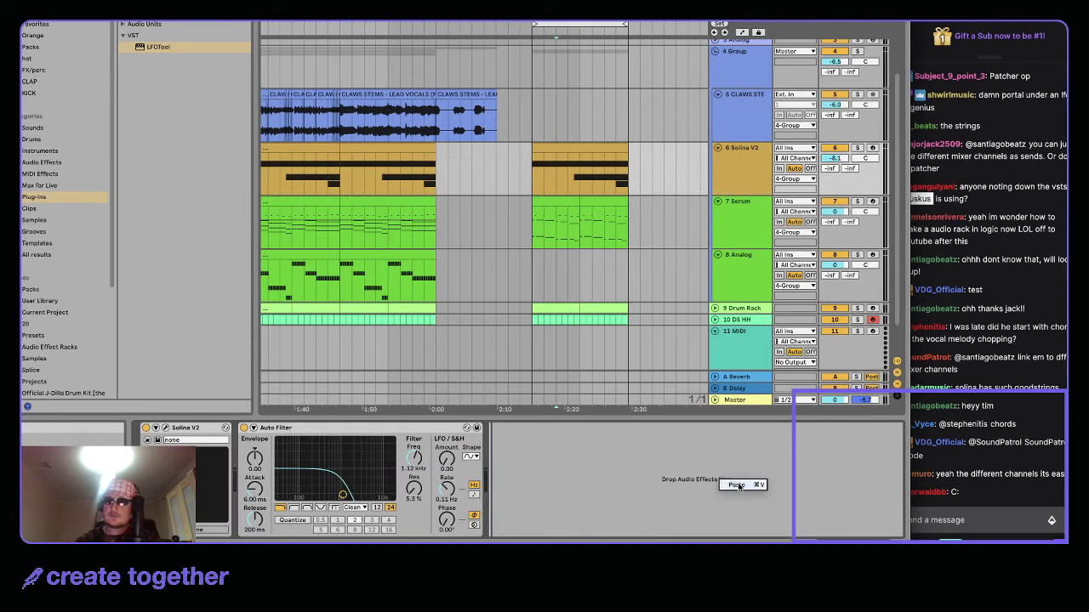
{"action": "left_click", "coordinate": [736, 485]}
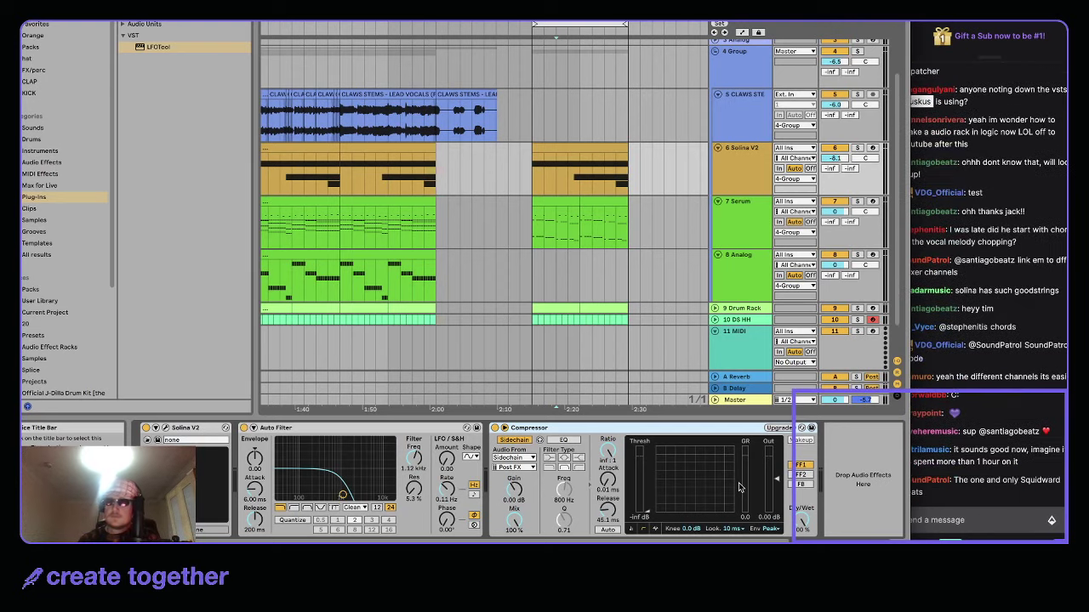
{"action": "left_click", "coordinate": [1036, 430]}
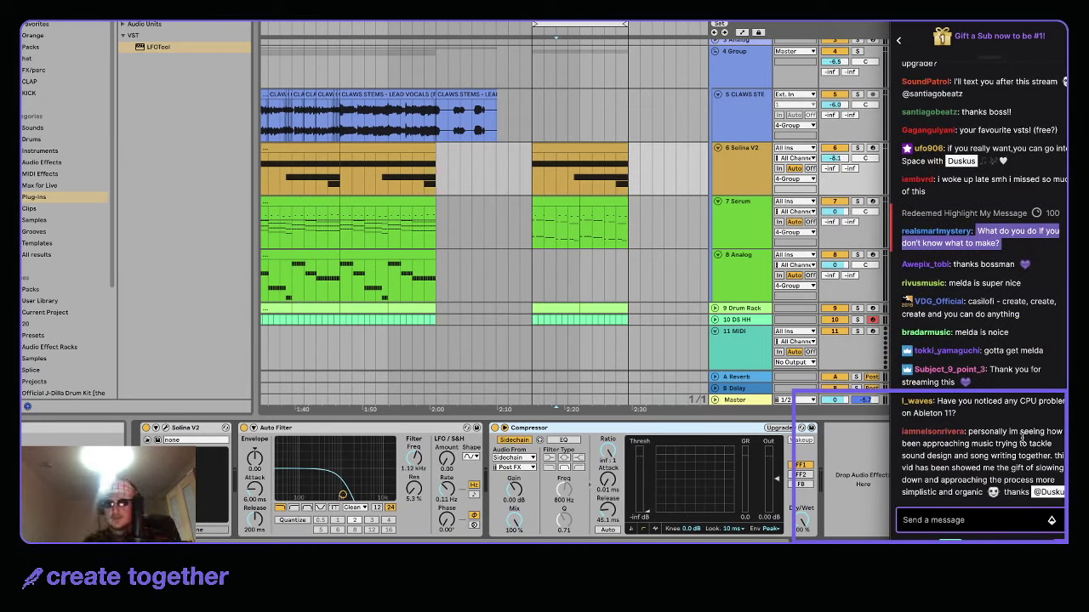
- Show the tracks' performance impact meters in the Session View mixer
{"action": "left_click", "coordinate": [640, 355]}
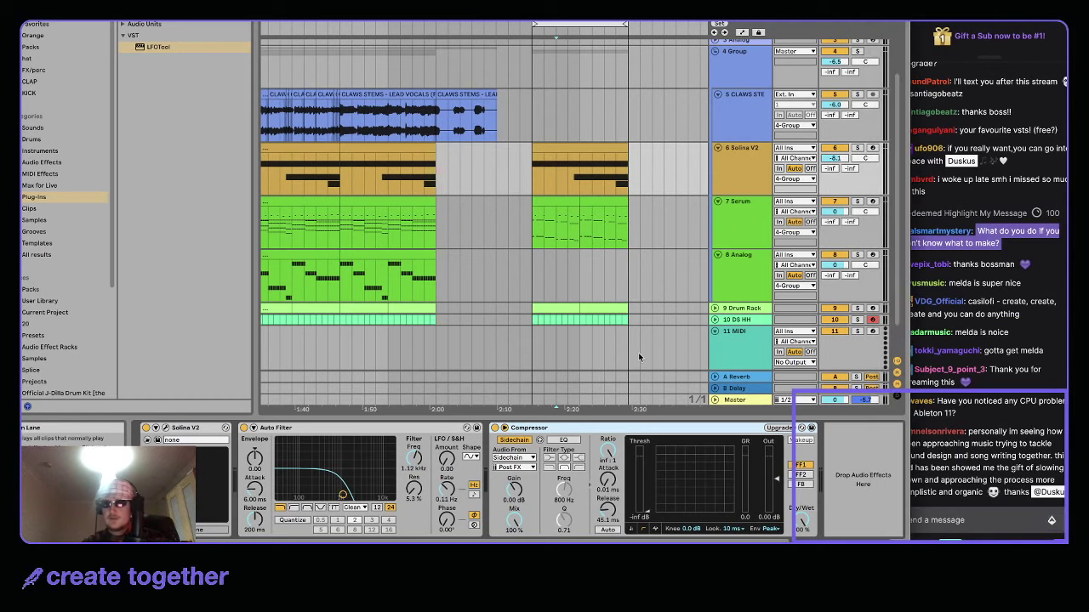
{"action": "key", "text": "Tab"}
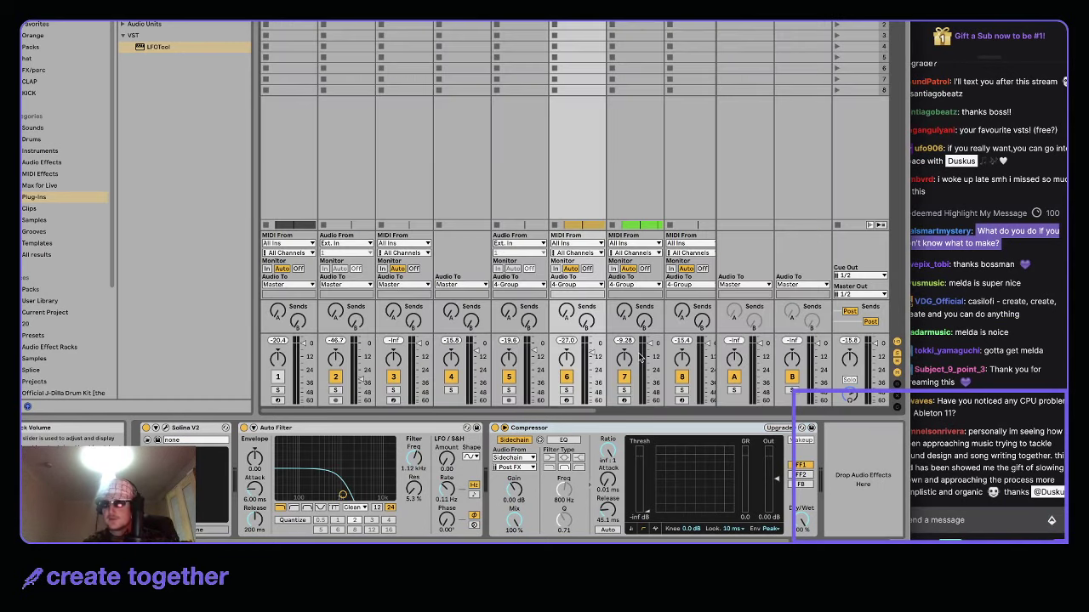
{"action": "left_click", "coordinate": [897, 383]}
{"action": "left_click", "coordinate": [898, 385]}
{"action": "left_click", "coordinate": [896, 395]}
{"action": "left_click", "coordinate": [896, 396]}
{"action": "left_click", "coordinate": [896, 406]}
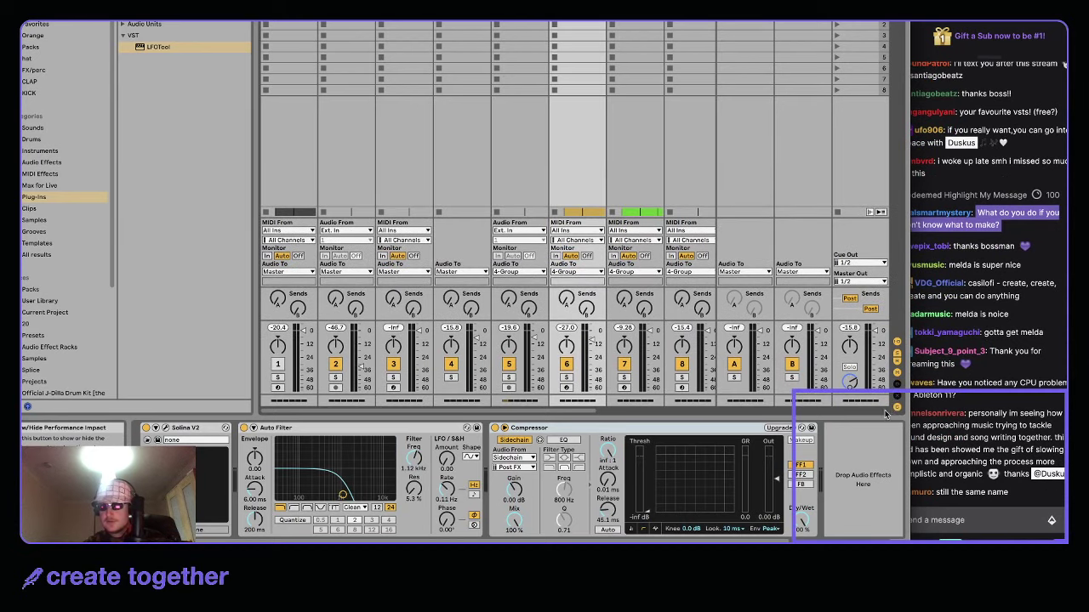
{"action": "left_click", "coordinate": [897, 410]}
{"action": "left_click", "coordinate": [898, 412]}
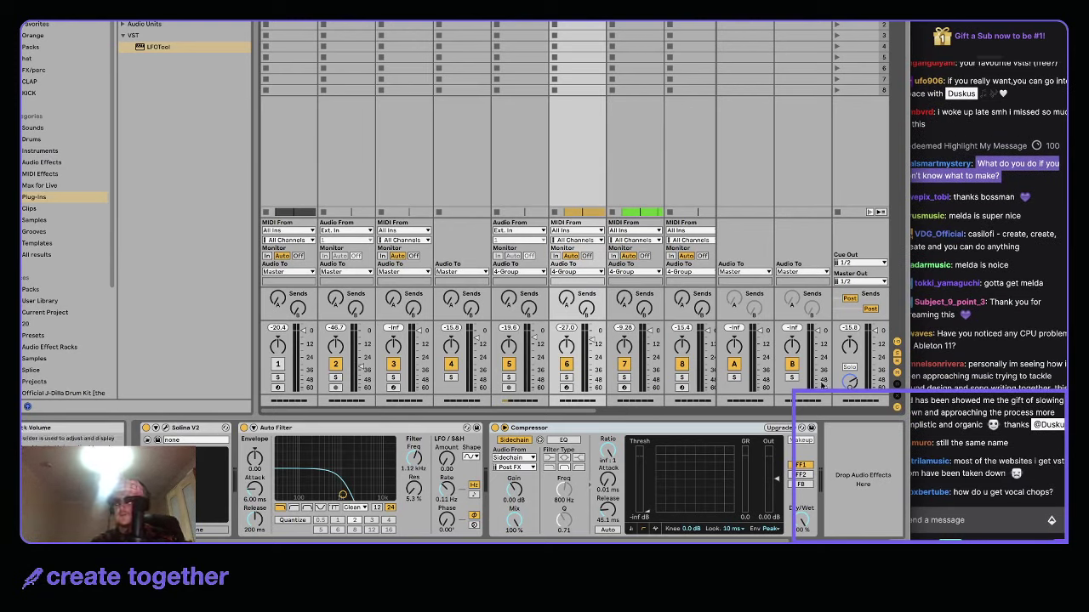
{"action": "left_click", "coordinate": [899, 409]}
{"action": "left_click", "coordinate": [899, 409]}
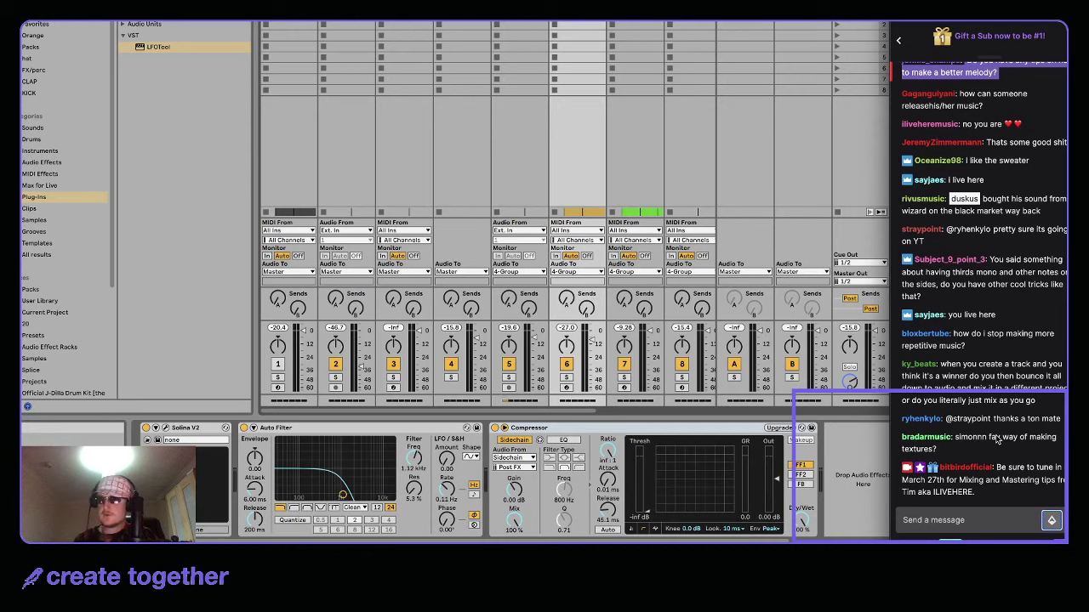
- Return to the arrangement, search the Audio Effect Racks for "gr" and load Granulator II_Version2.2.2 2 on a new track below 11 MIDI
{"action": "key", "text": "shift+Tab"}
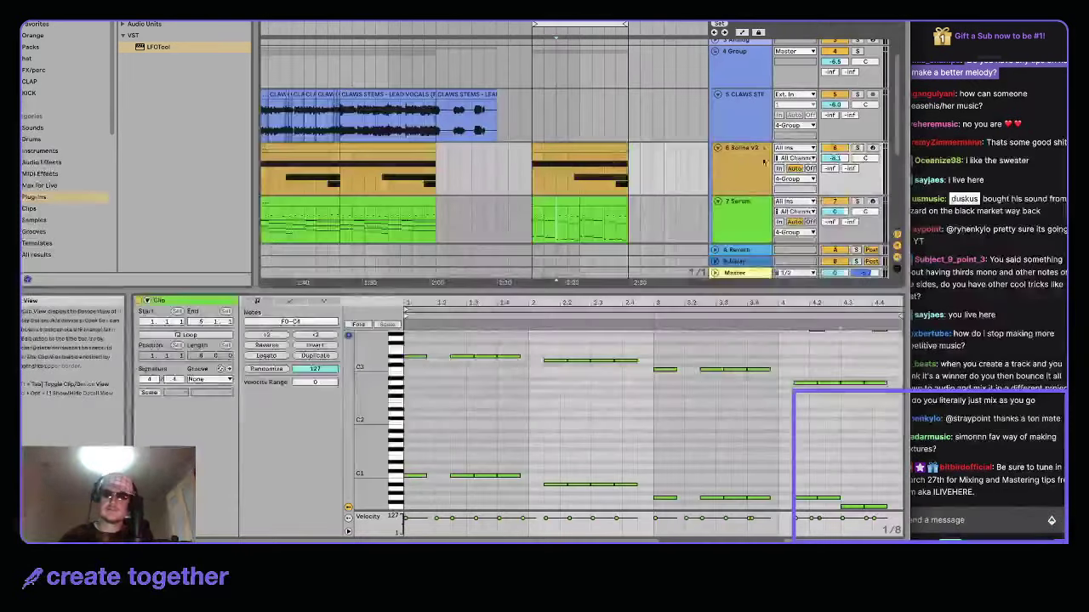
{"action": "scroll", "coordinate": [764, 161], "scroll_direction": "down", "scroll_amount": 5}
{"action": "left_click", "coordinate": [741, 196]}
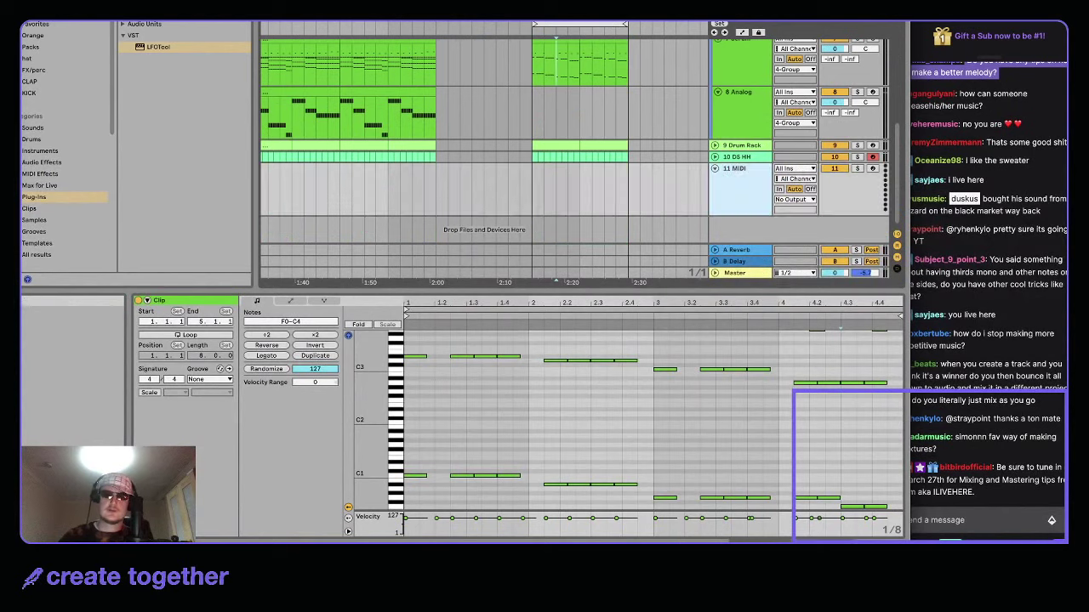
{"action": "scroll", "coordinate": [87, 248], "scroll_direction": "down", "scroll_amount": 3}
{"action": "left_click", "coordinate": [80, 238]}
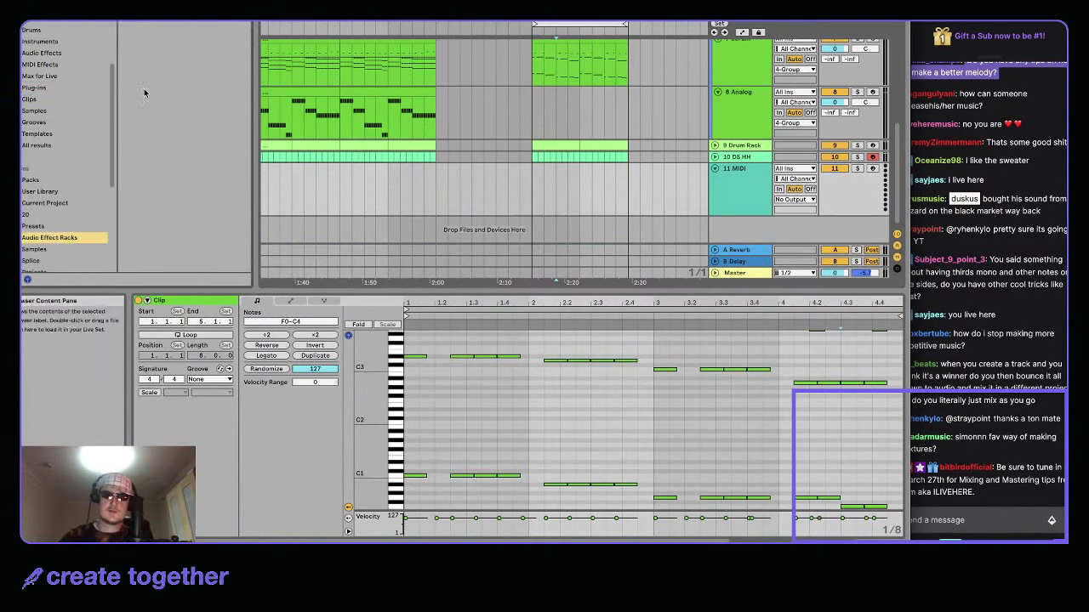
{"action": "scroll", "coordinate": [181, 192], "scroll_direction": "down", "scroll_amount": 2}
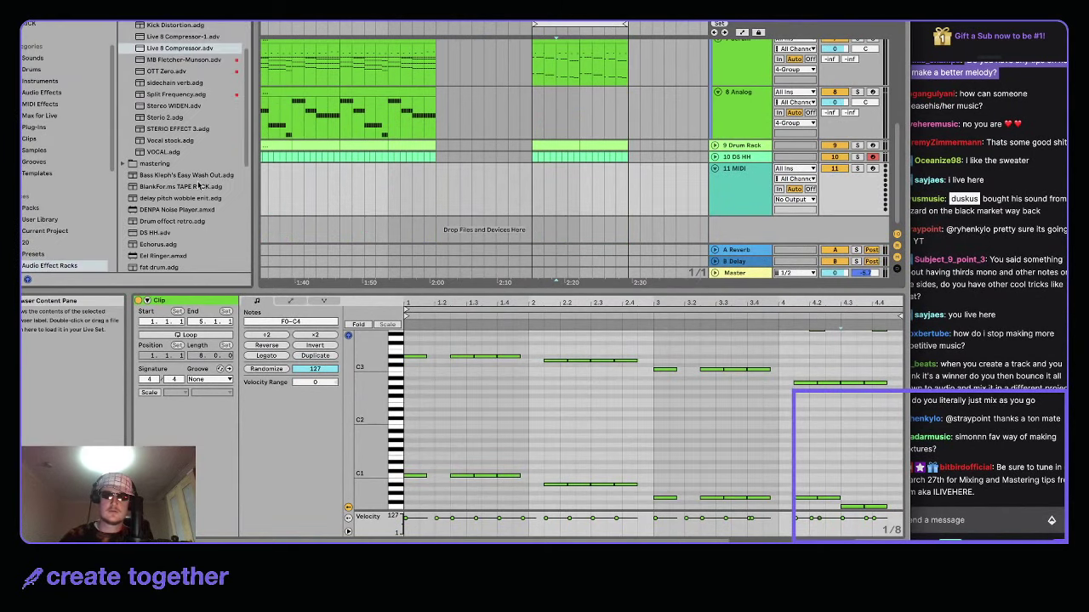
{"action": "key", "text": "super+f"}
{"action": "type", "text": "gr"}
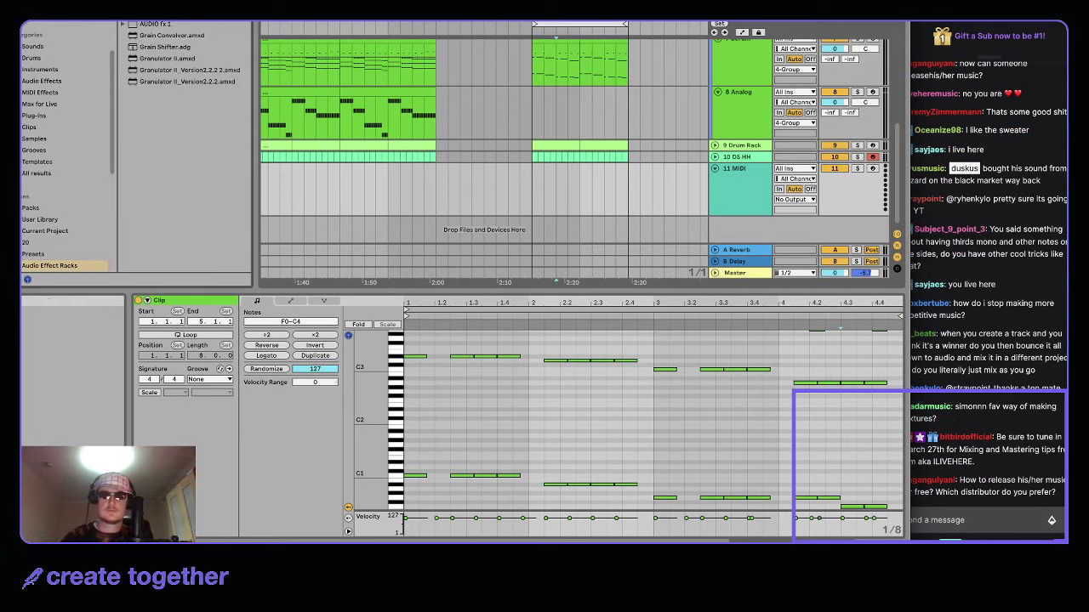
{"action": "left_click", "coordinate": [171, 73]}
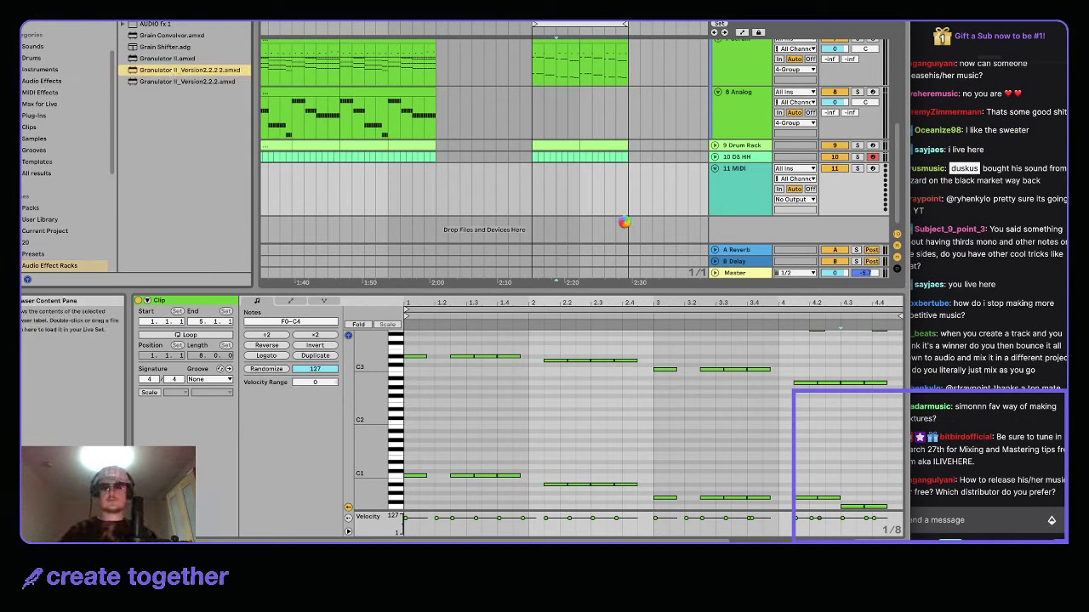
{"action": "left_click_drag", "start_coordinate": [624, 223], "coordinate": [624, 221]}
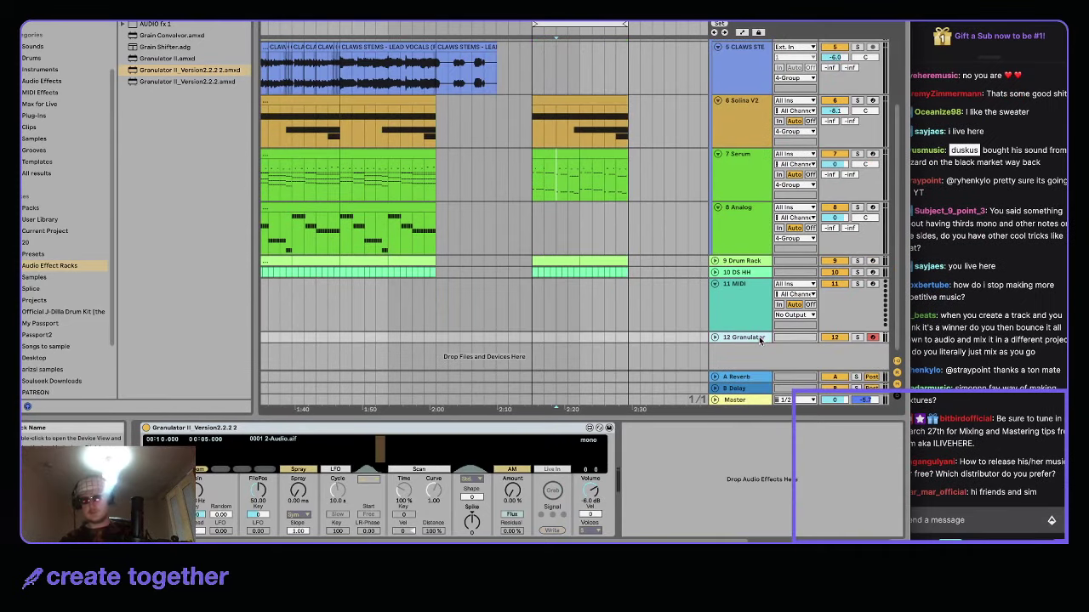
{"action": "key", "text": "Escape"}
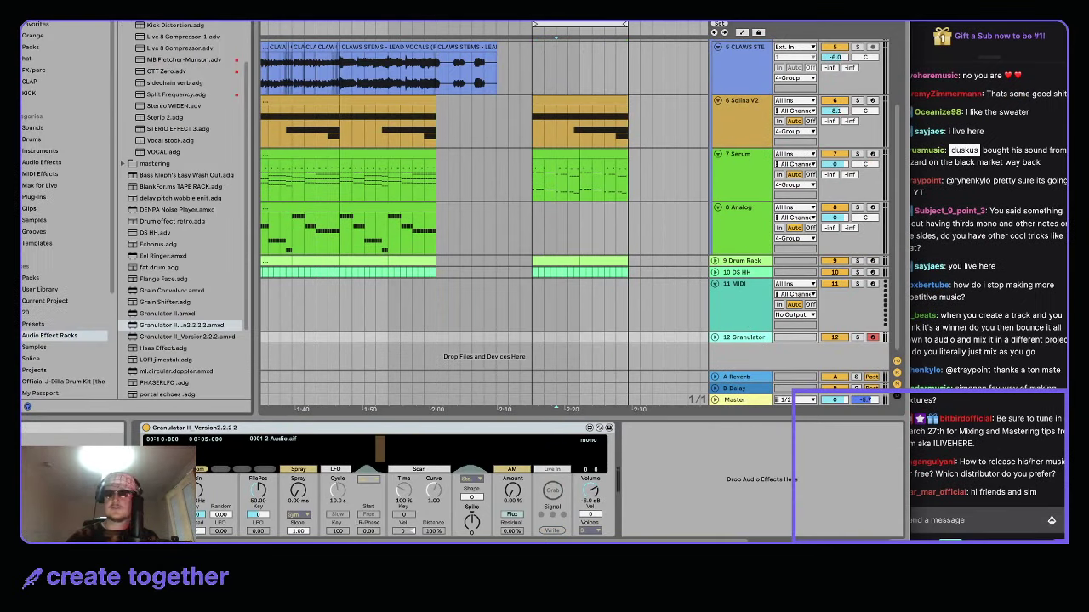
{"action": "scroll", "coordinate": [153, 260], "scroll_direction": "down", "scroll_amount": 3}
{"action": "scroll", "coordinate": [107, 272], "scroll_direction": "down", "scroll_amount": 4}
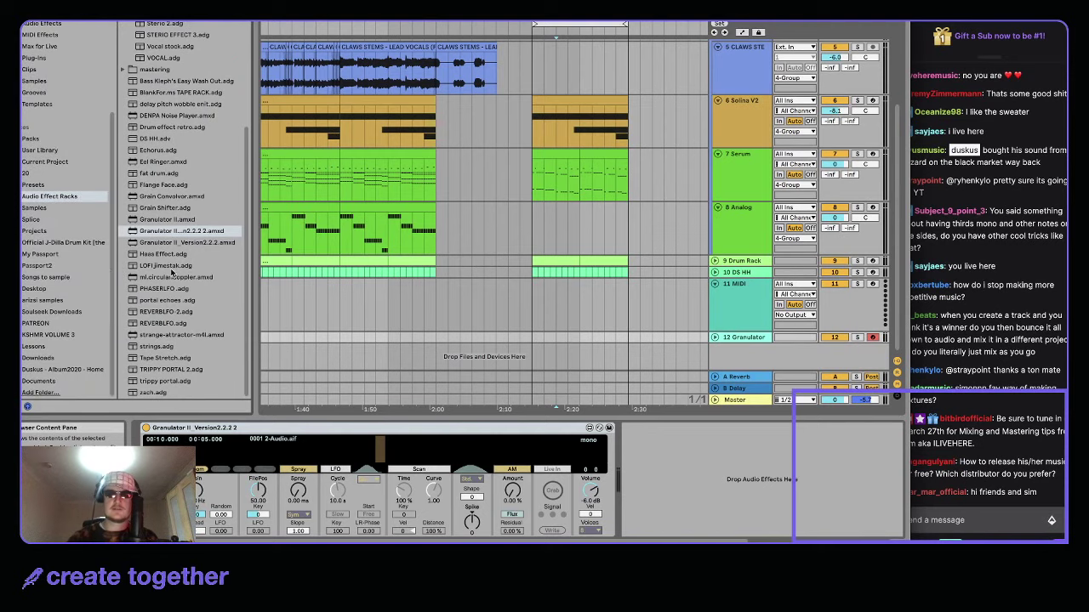
{"action": "scroll", "coordinate": [168, 273], "scroll_direction": "up", "scroll_amount": 4}
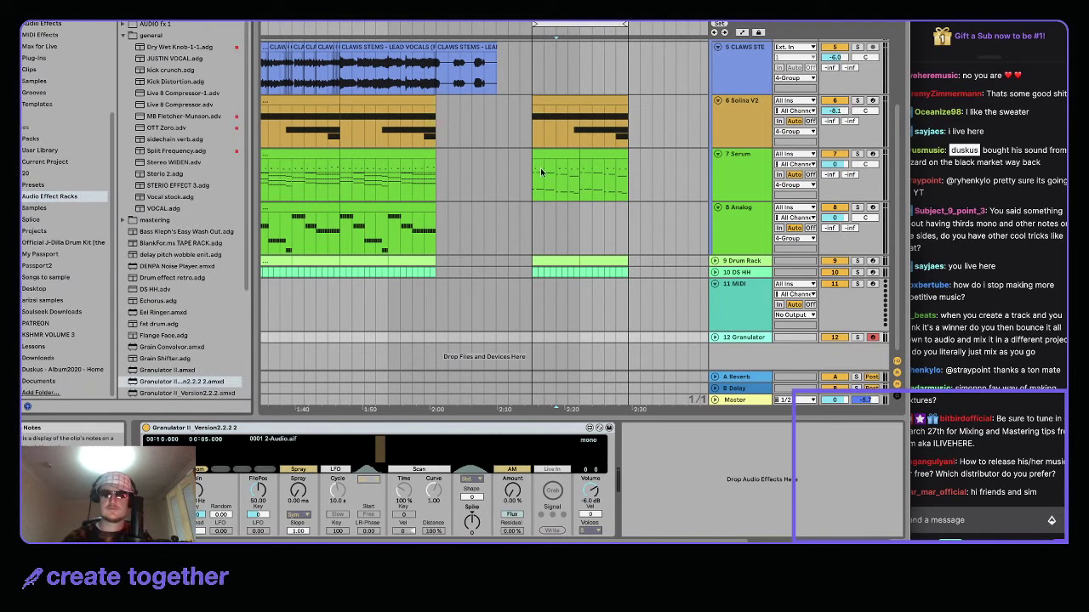
- Solo the Serum track and play its chord clip in the earlier section from about 1:15
{"action": "key", "text": "w"}
{"action": "left_click", "coordinate": [465, 162]}
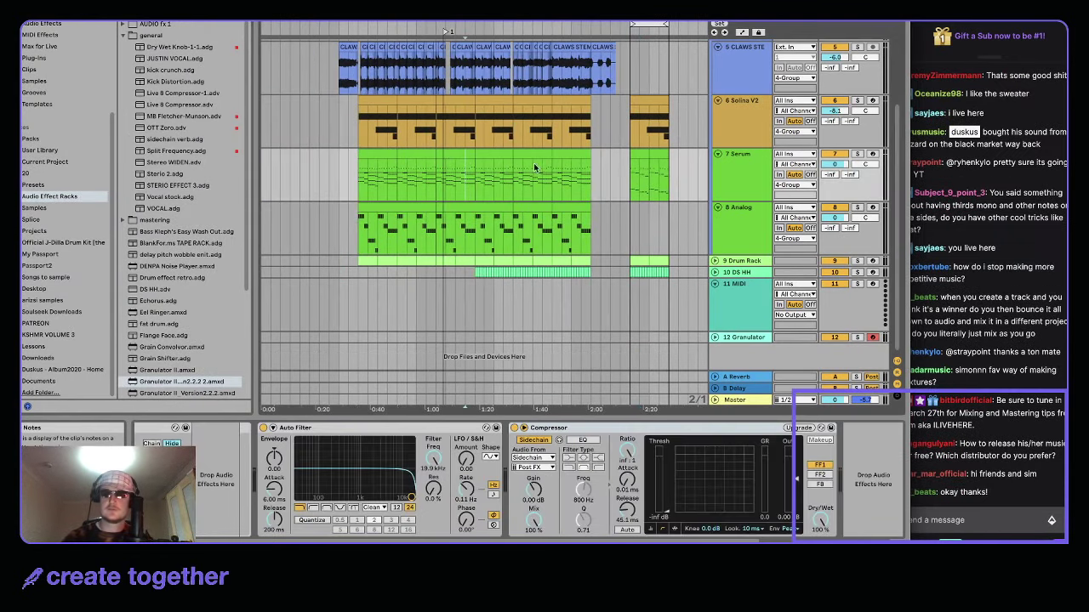
{"action": "left_click", "coordinate": [503, 153]}
{"action": "left_click", "coordinate": [857, 154]}
{"action": "key", "text": "space"}
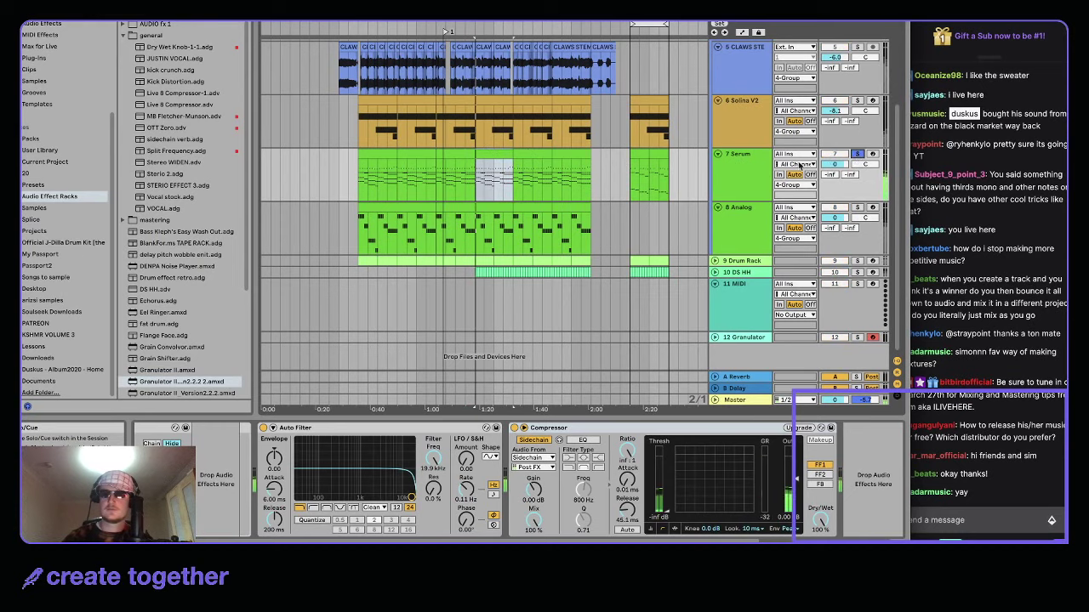
- Insert a MIDI track directly below Serum and load the Analog instrument on it
{"action": "left_click", "coordinate": [755, 174]}
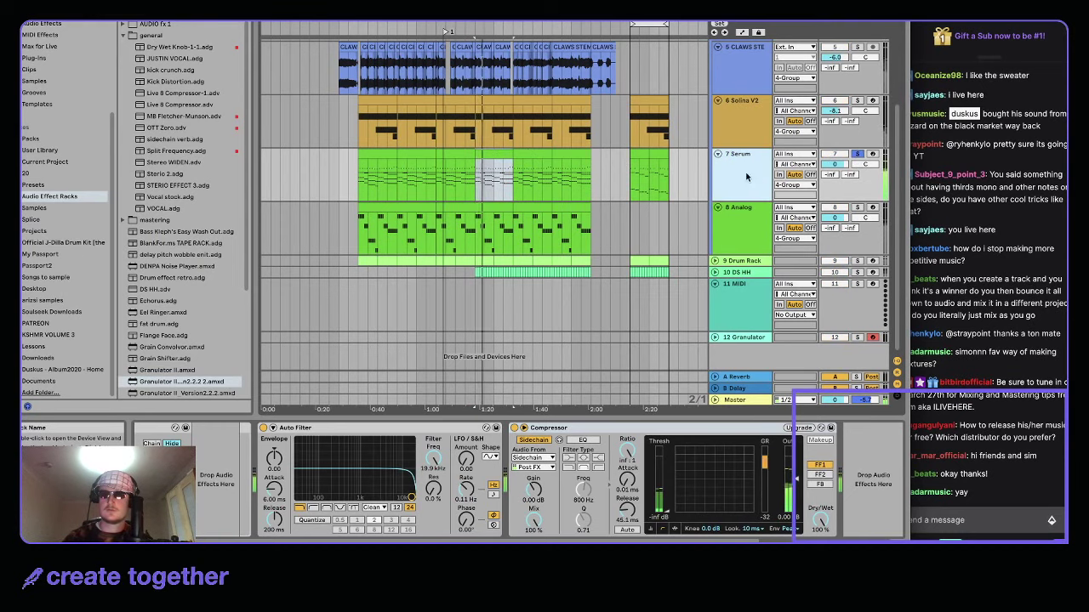
{"action": "scroll", "coordinate": [592, 181], "scroll_direction": "up", "scroll_amount": 3}
{"action": "scroll", "coordinate": [739, 187], "scroll_direction": "up", "scroll_amount": 1}
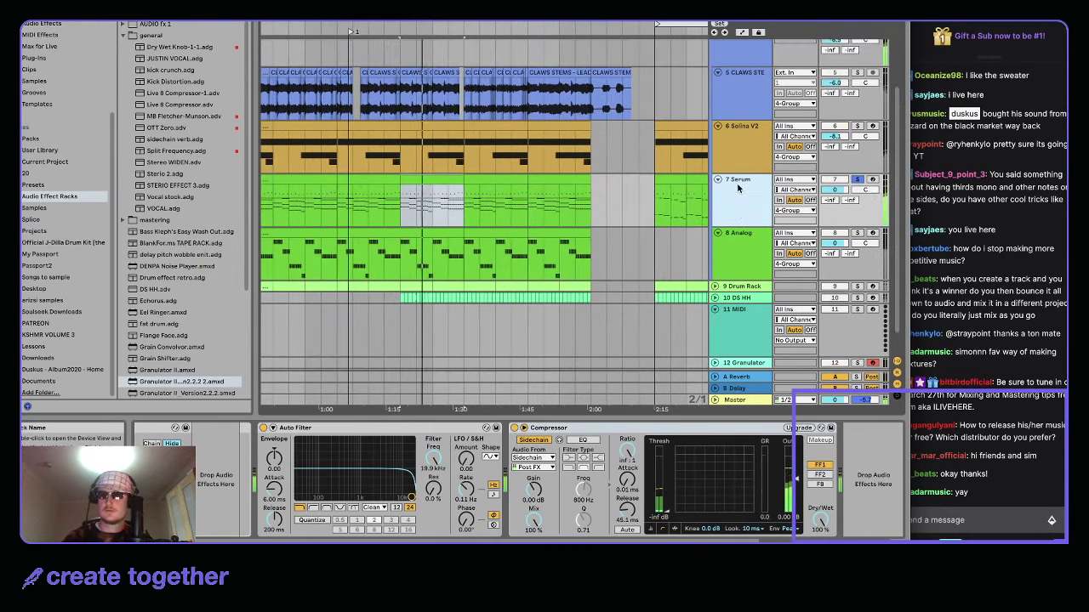
{"action": "left_click", "coordinate": [128, 21]}
{"action": "left_click", "coordinate": [154, 22]}
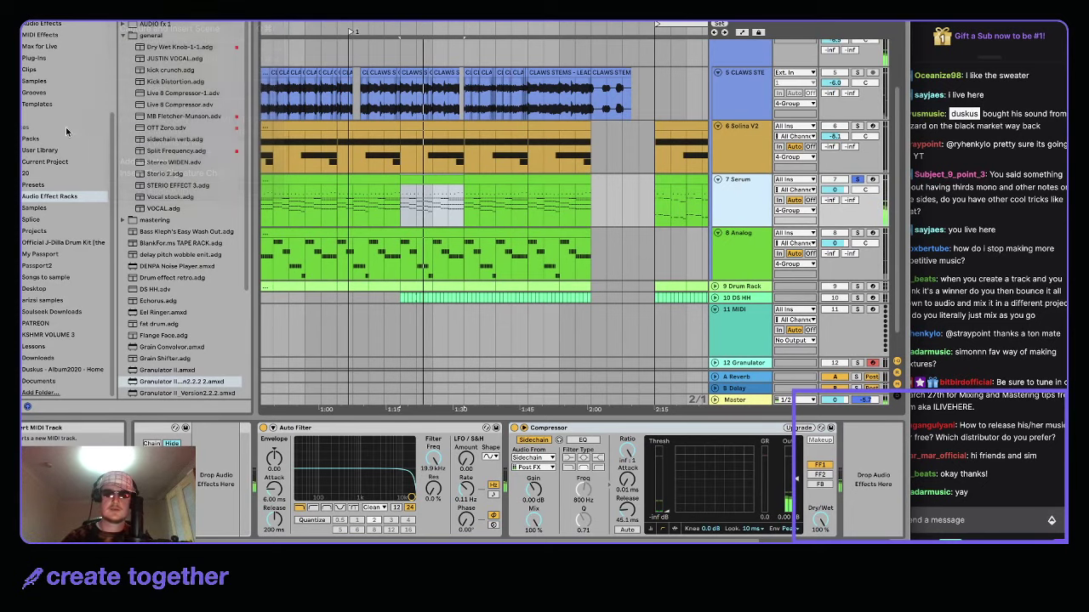
{"action": "scroll", "coordinate": [75, 44], "scroll_direction": "up", "scroll_amount": 3}
{"action": "left_click", "coordinate": [54, 117]}
{"action": "left_click", "coordinate": [150, 25]}
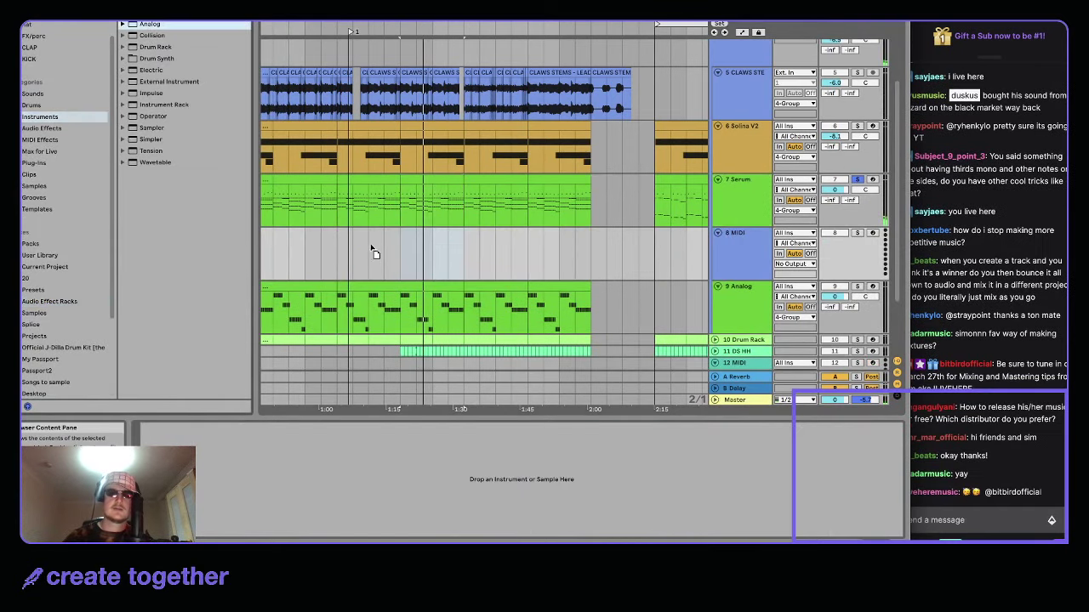
- Add an Auto Filter from EQ & Filters after the Analog instrument on the new track
{"action": "left_click", "coordinate": [46, 128]}
{"action": "scroll", "coordinate": [48, 129], "scroll_direction": "up", "scroll_amount": 1}
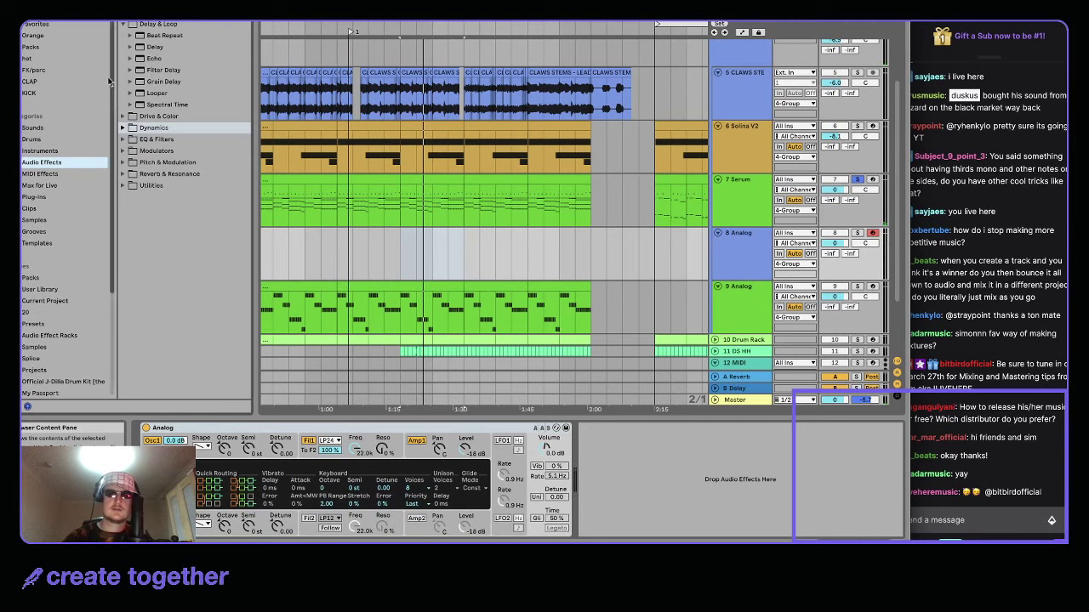
{"action": "left_click", "coordinate": [128, 127]}
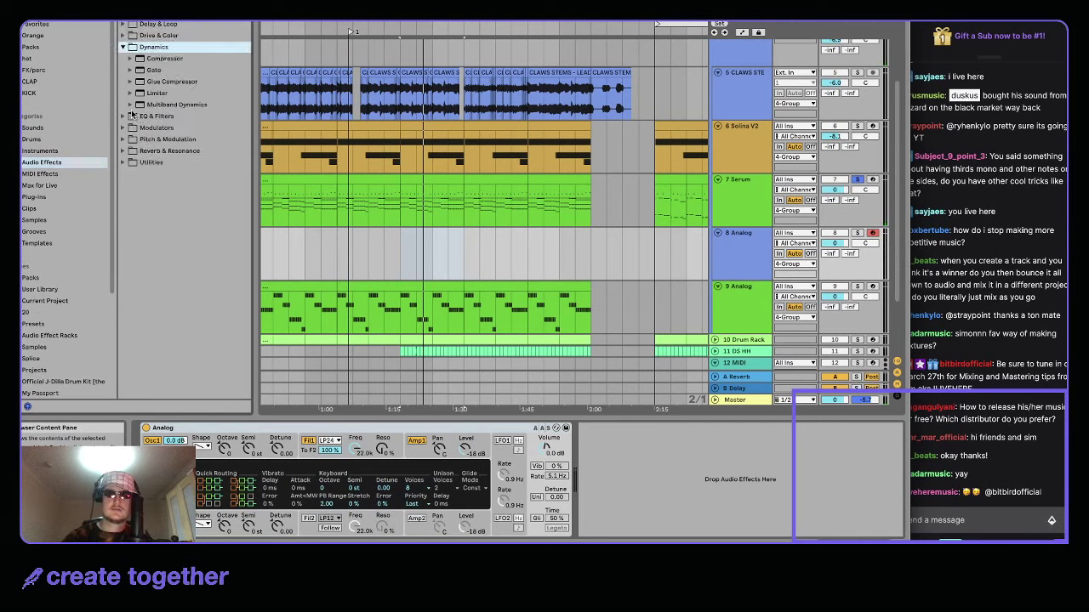
{"action": "left_click", "coordinate": [132, 115]}
{"action": "left_click", "coordinate": [130, 70]}
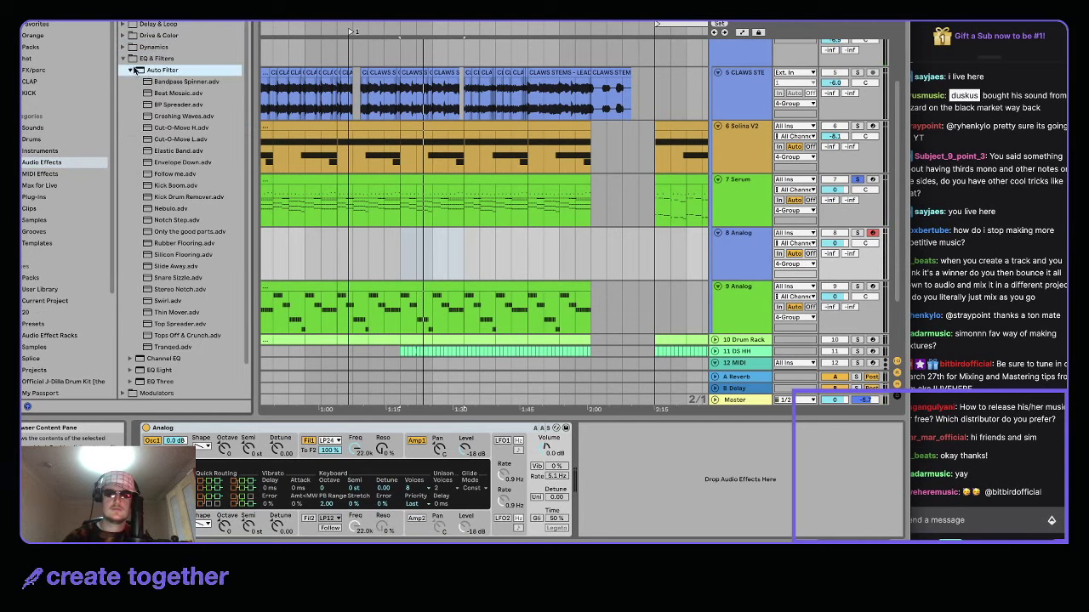
{"action": "left_click_drag", "start_coordinate": [680, 426], "coordinate": [680, 427]}
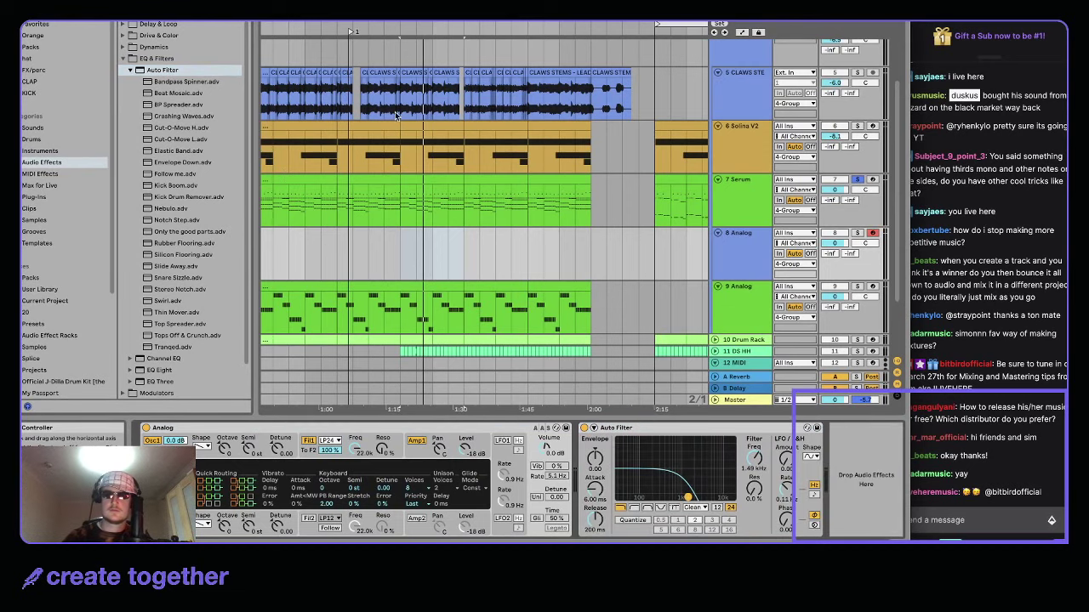
- Copy the two Serum clips starting at about 1:15 and paste them at the same position on the new Analog track
{"action": "left_click", "coordinate": [420, 180]}
{"action": "left_click", "coordinate": [474, 180], "text": "shift"}
{"action": "key", "text": "super+c"}
{"action": "left_click", "coordinate": [397, 239]}
{"action": "key", "text": "super+v"}
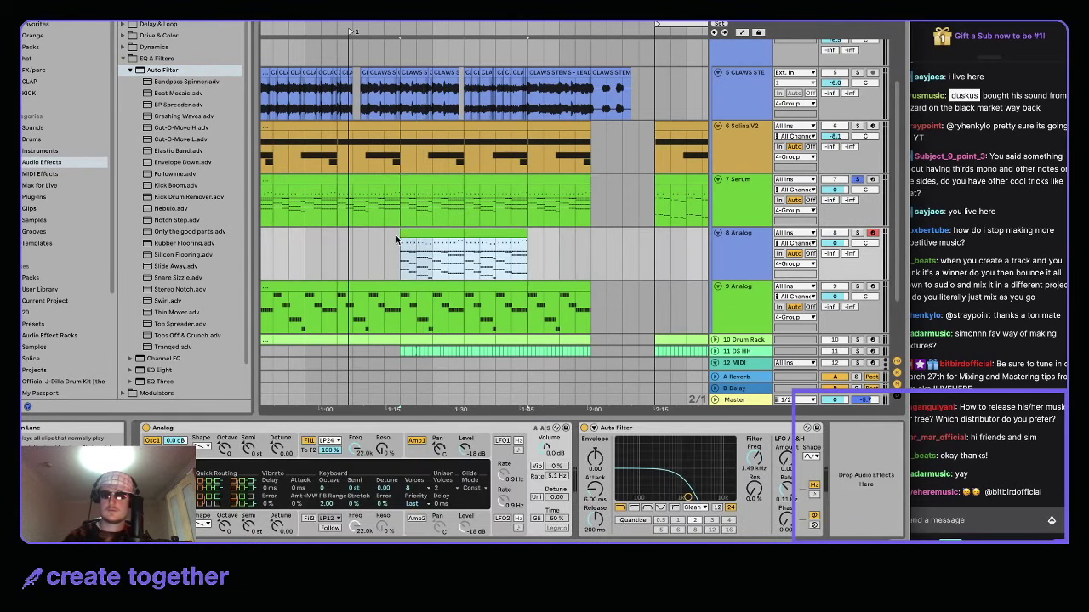
- Solo the new Analog track, listen to the pasted clips and set its volume to -3.5 dB
{"action": "left_click", "coordinate": [857, 233]}
{"action": "key", "text": "space"}
{"action": "left_click_drag", "start_coordinate": [835, 244], "coordinate": [835, 253]}
{"action": "scroll", "coordinate": [638, 259], "scroll_direction": "down", "scroll_amount": 6}
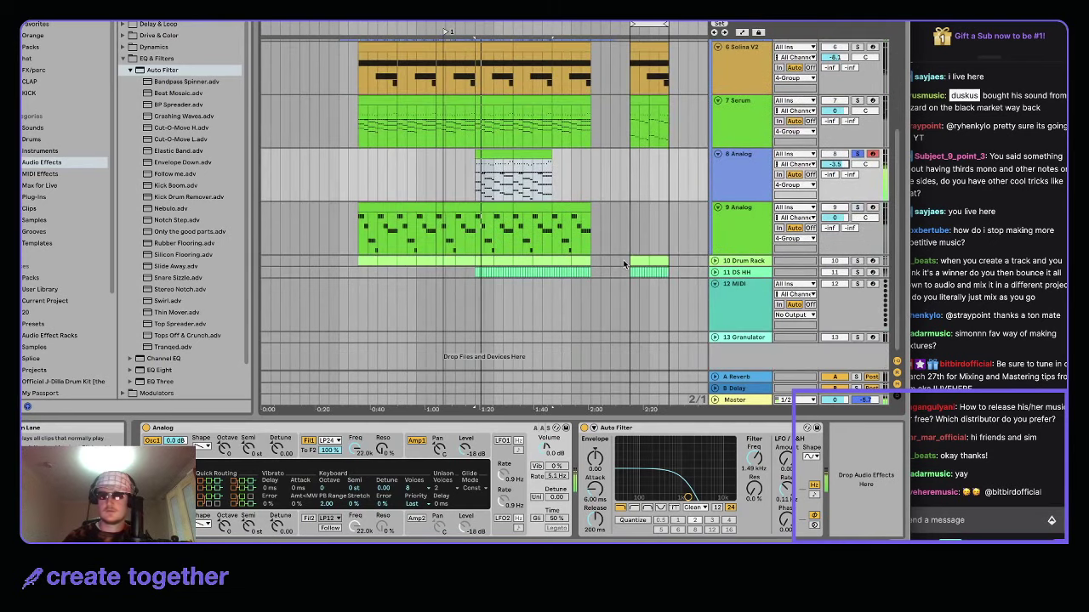
{"action": "left_click", "coordinate": [856, 154]}
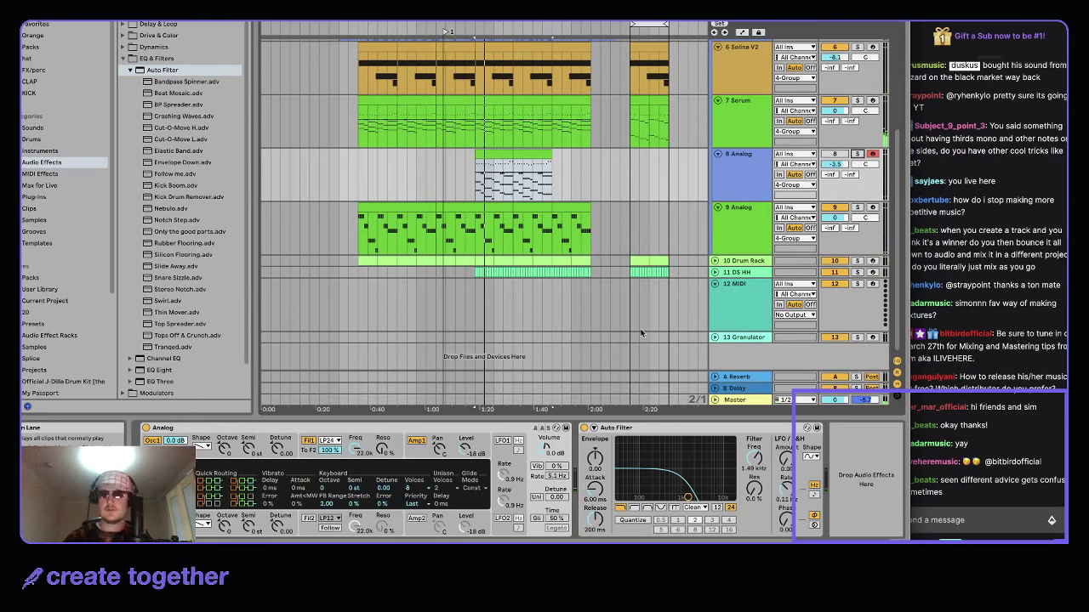
{"action": "left_click", "coordinate": [748, 341]}
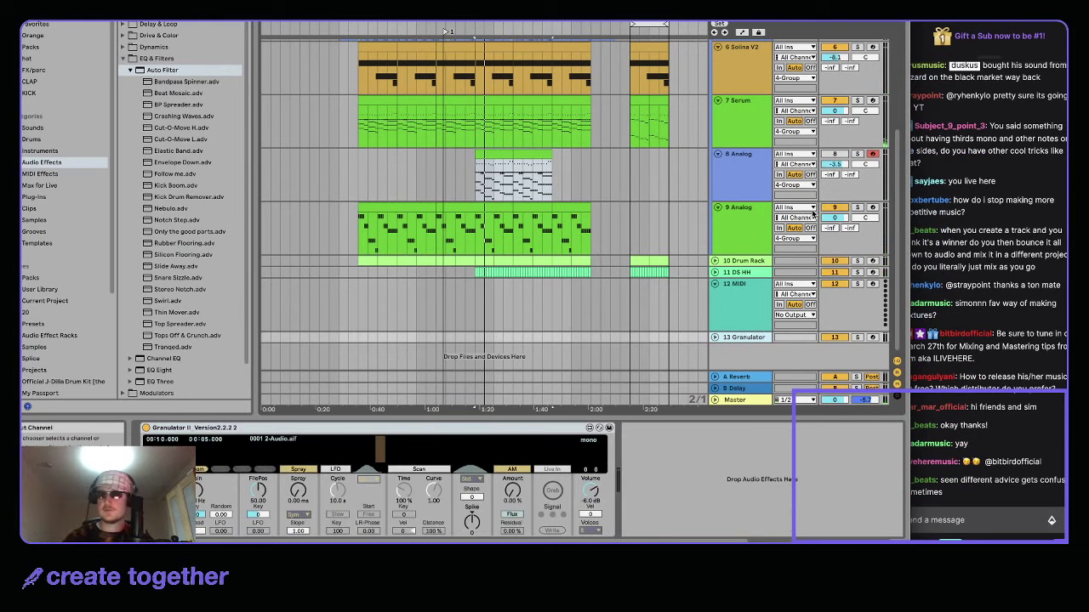
{"action": "left_click", "coordinate": [795, 164]}
{"action": "left_click", "coordinate": [737, 169]}
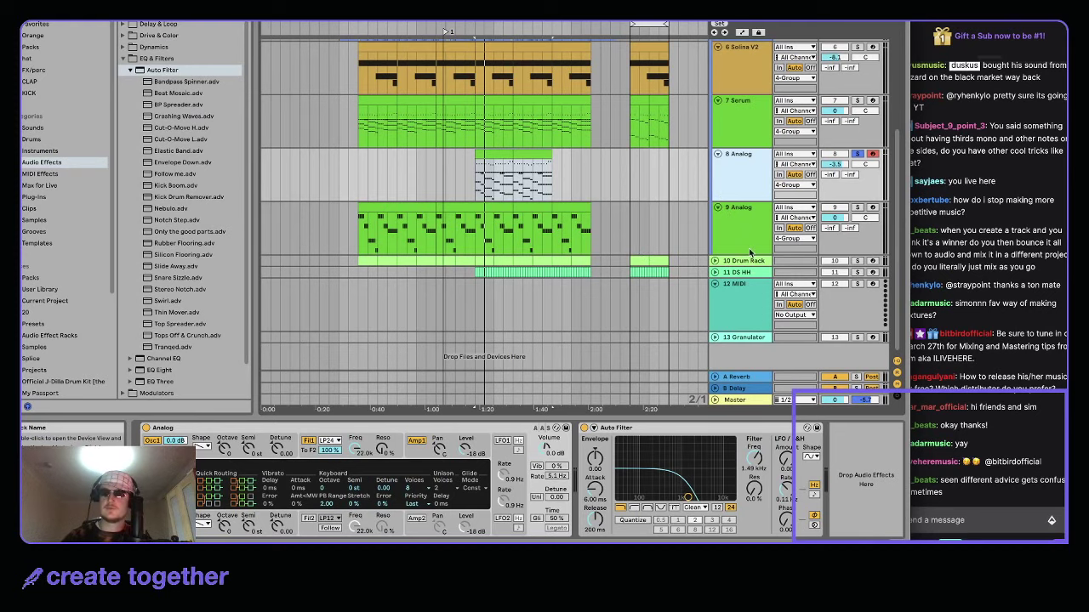
- Insert an audio track below 12 MIDI, set its input to Master and arm it for recording
{"action": "left_click", "coordinate": [734, 291]}
{"action": "key", "text": "super+t"}
{"action": "left_click", "coordinate": [797, 324]}
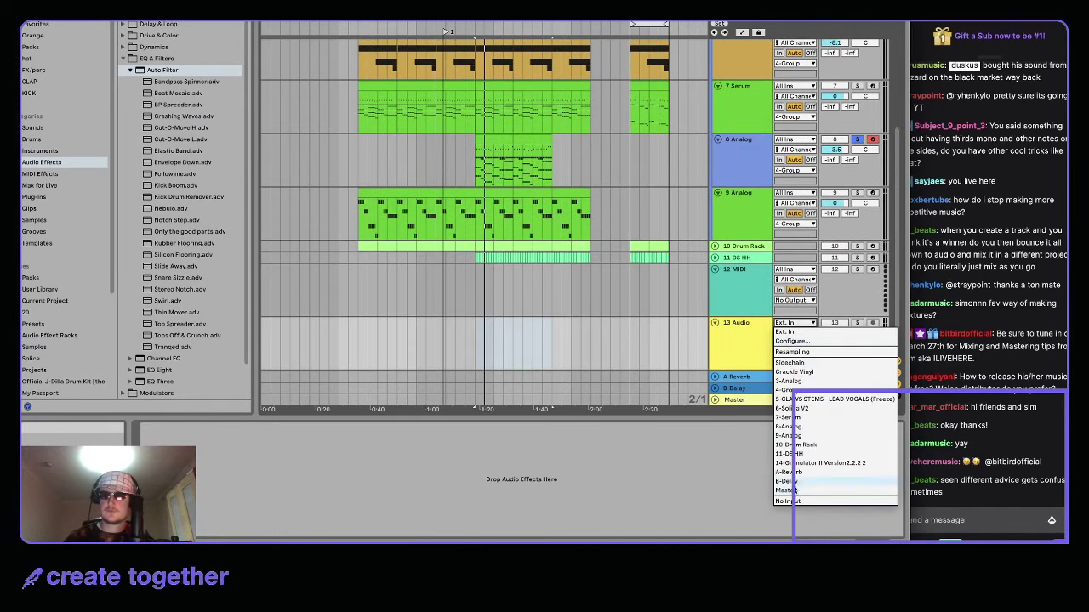
{"action": "left_click", "coordinate": [785, 491]}
{"action": "left_click", "coordinate": [872, 323]}
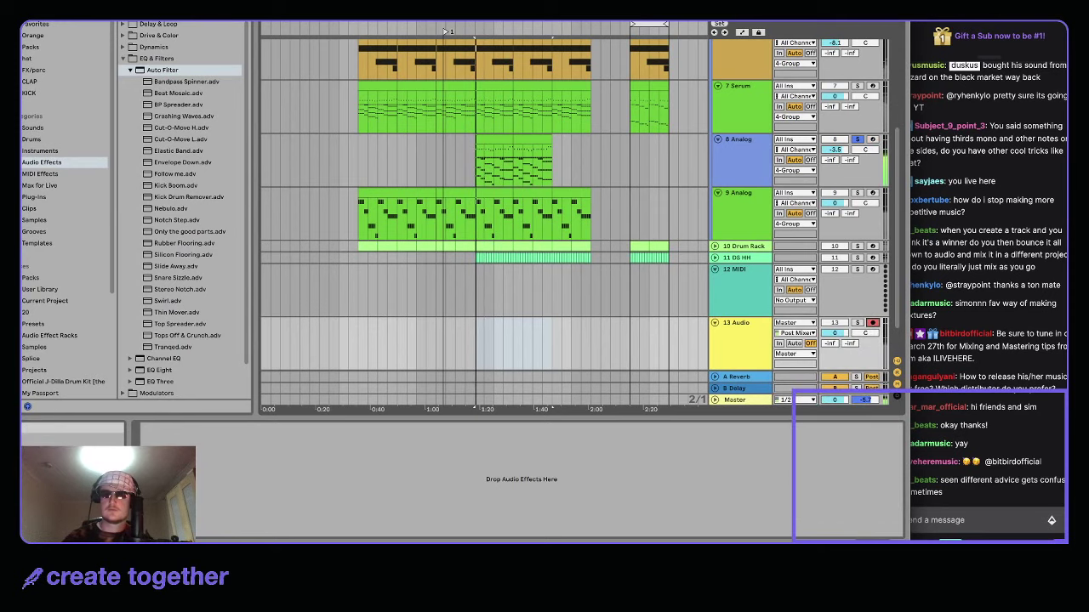
- Solo Solina V2 alongside the new Analog track and lower the CLAWS STEMS vocal track's volume to -9.3 dB
{"action": "scroll", "coordinate": [853, 103], "scroll_direction": "up", "scroll_amount": 2}
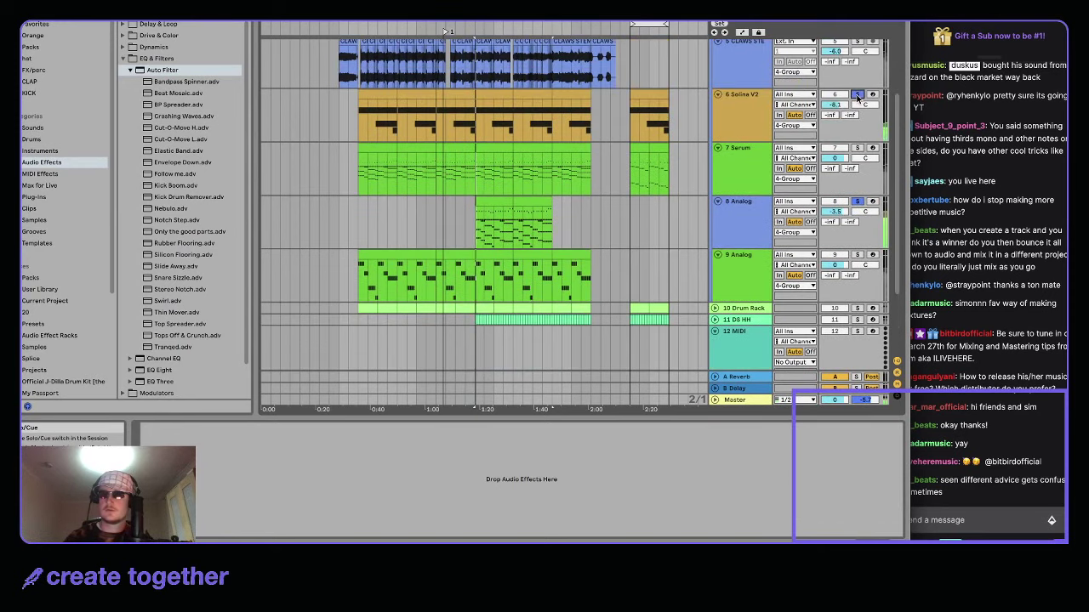
{"action": "scroll", "coordinate": [857, 99], "scroll_direction": "up", "scroll_amount": 2}
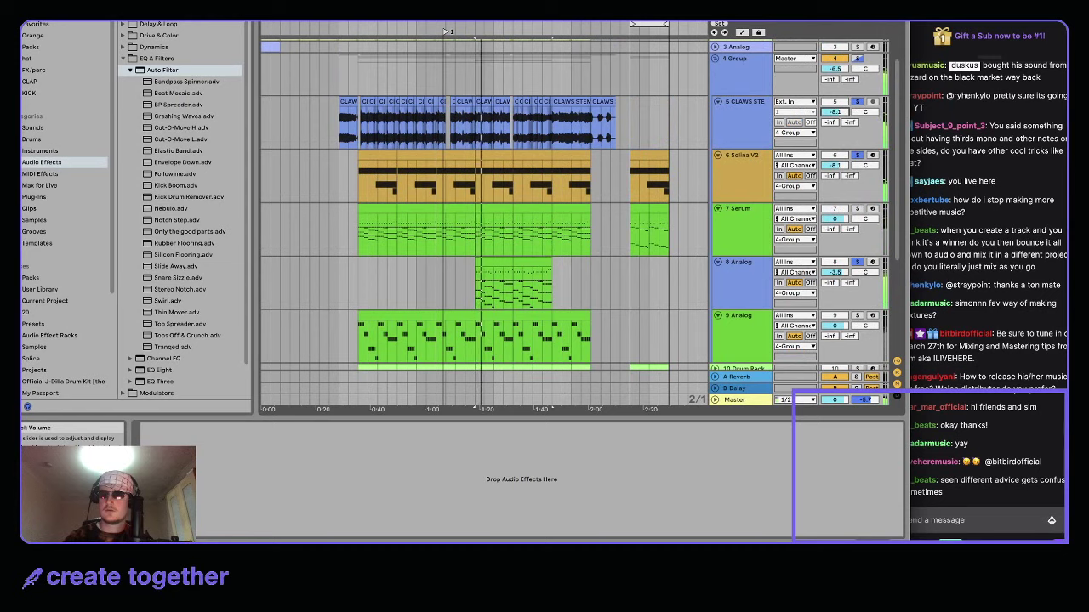
{"action": "scroll", "coordinate": [836, 111], "scroll_direction": "down", "scroll_amount": 2}
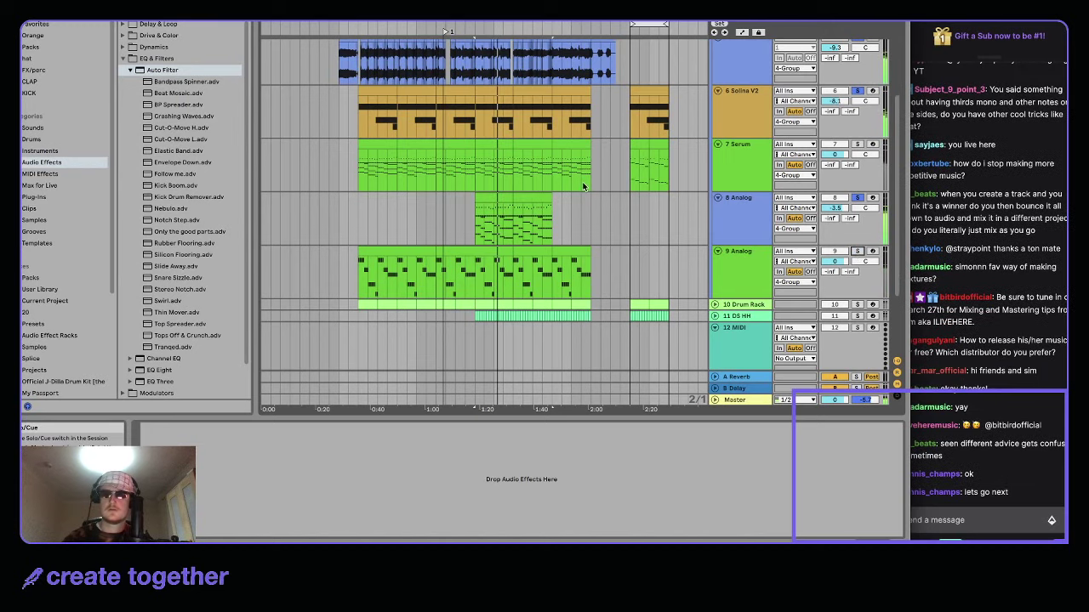
- Deactivate the two Sidechain clips that line up with the pasted chord clips on 8 Analog
{"action": "scroll", "coordinate": [716, 267], "scroll_direction": "down", "scroll_amount": 3}
{"action": "left_click", "coordinate": [737, 291]}
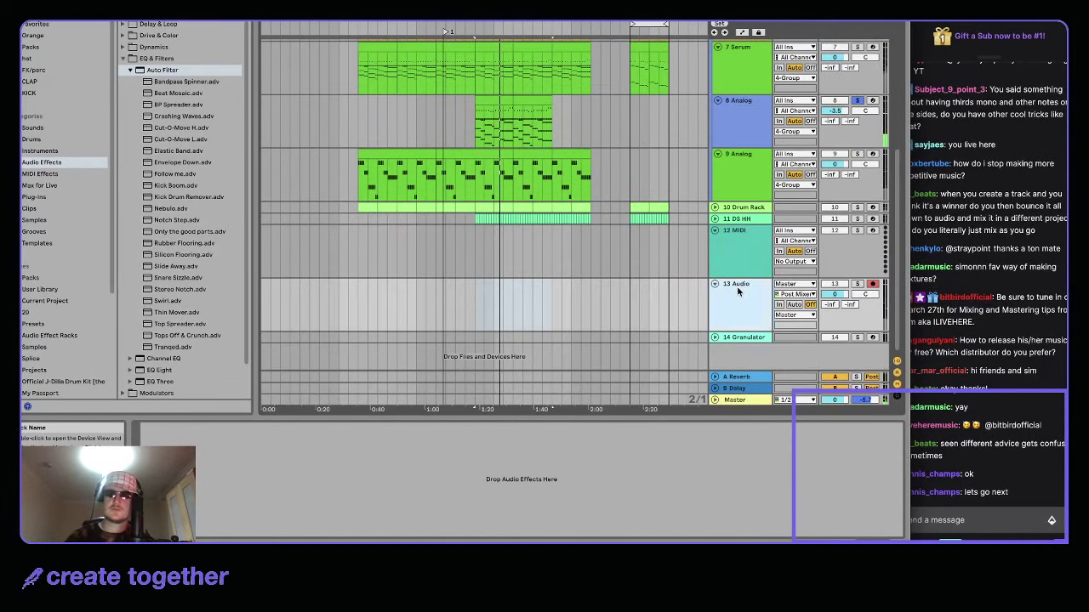
{"action": "scroll", "coordinate": [735, 287], "scroll_direction": "up", "scroll_amount": 7}
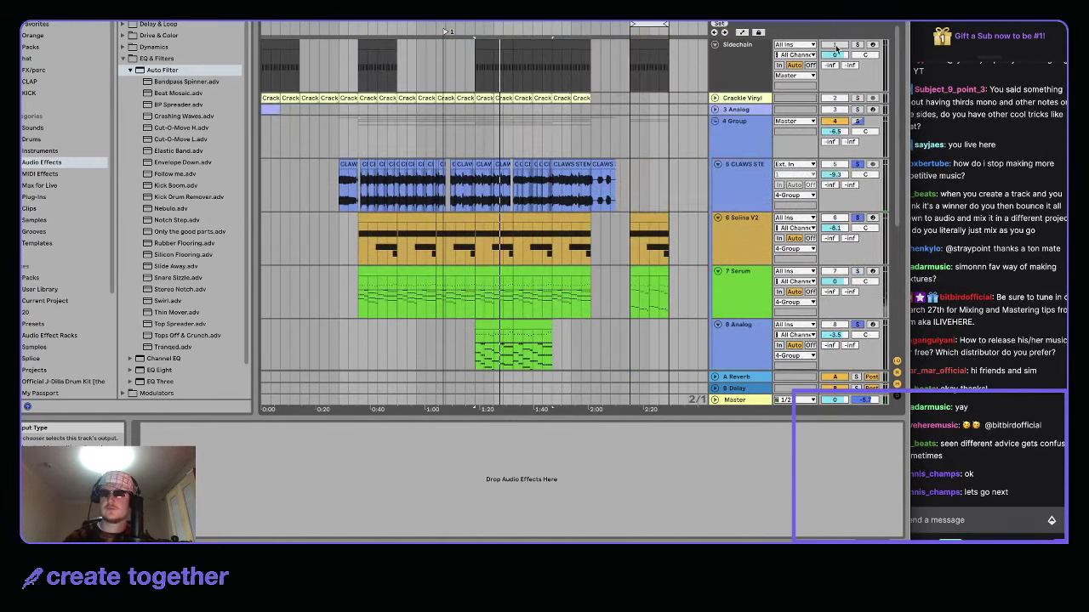
{"action": "left_click", "coordinate": [502, 59]}
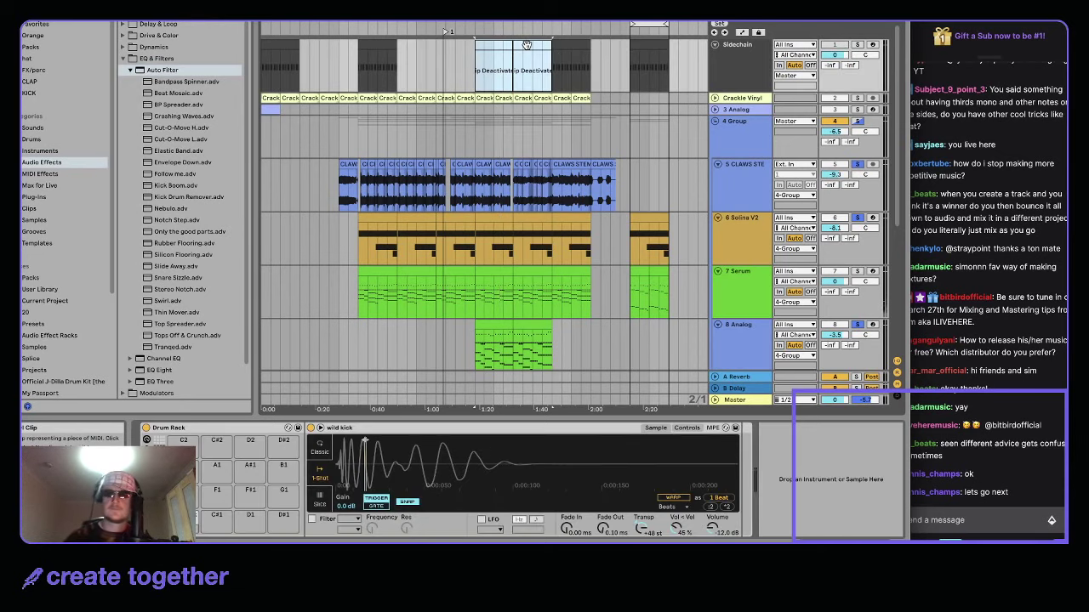
- Check the device chain on 8 Analog and unfold the Granulator track below 13 Audio
{"action": "scroll", "coordinate": [498, 265], "scroll_direction": "down", "scroll_amount": 7}
{"action": "scroll", "coordinate": [733, 188], "scroll_direction": "up", "scroll_amount": 2}
{"action": "left_click", "coordinate": [733, 187]}
{"action": "scroll", "coordinate": [695, 220], "scroll_direction": "down", "scroll_amount": 2}
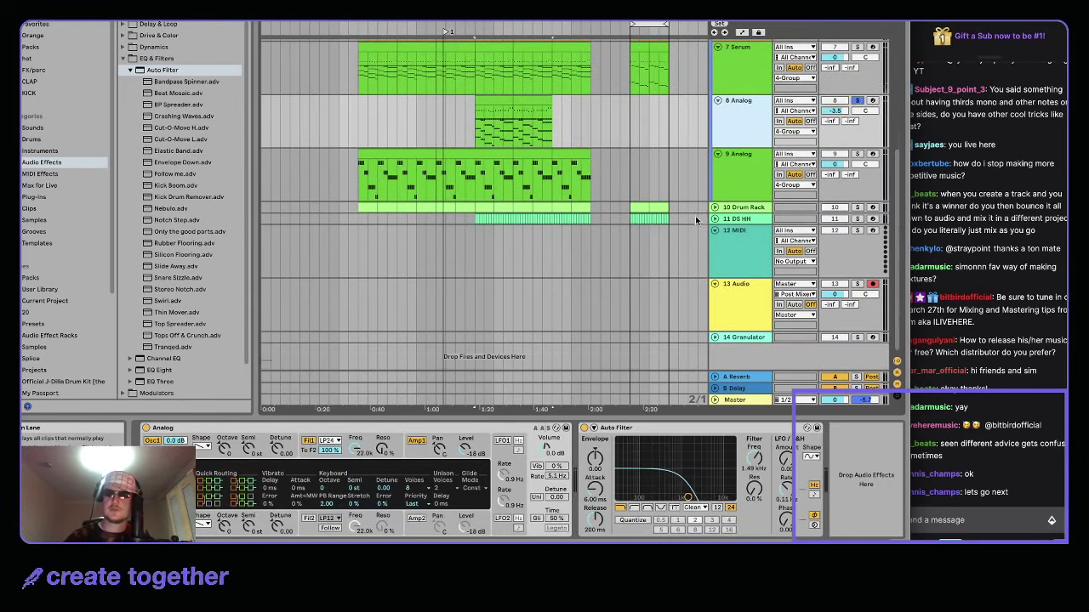
{"action": "left_click", "coordinate": [739, 251]}
{"action": "left_click", "coordinate": [746, 290]}
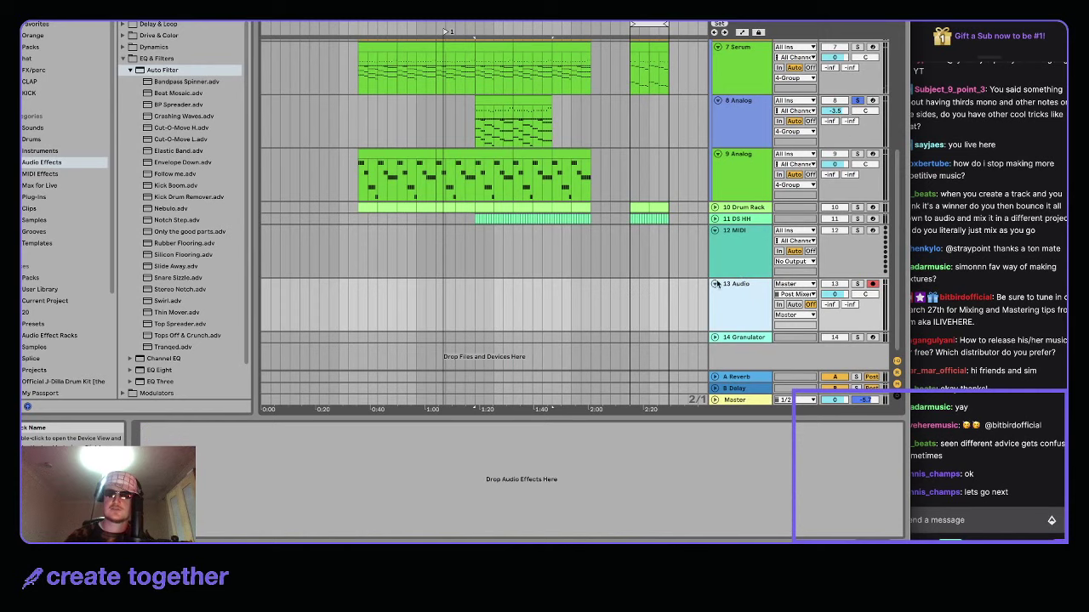
{"action": "scroll", "coordinate": [510, 254], "scroll_direction": "up", "scroll_amount": 2}
{"action": "left_click", "coordinate": [719, 338]}
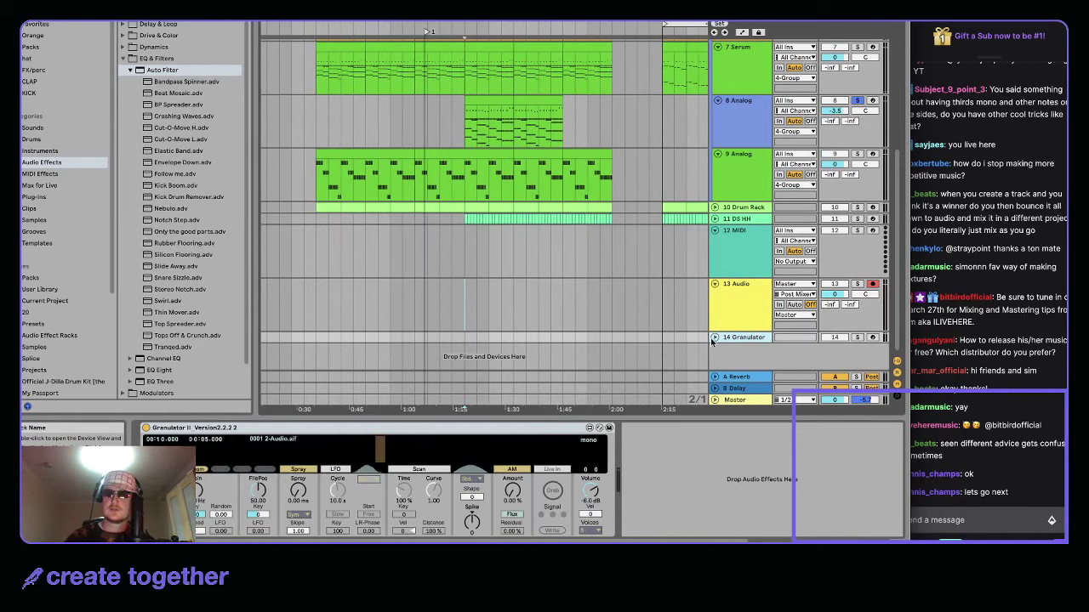
{"action": "left_click", "coordinate": [716, 337]}
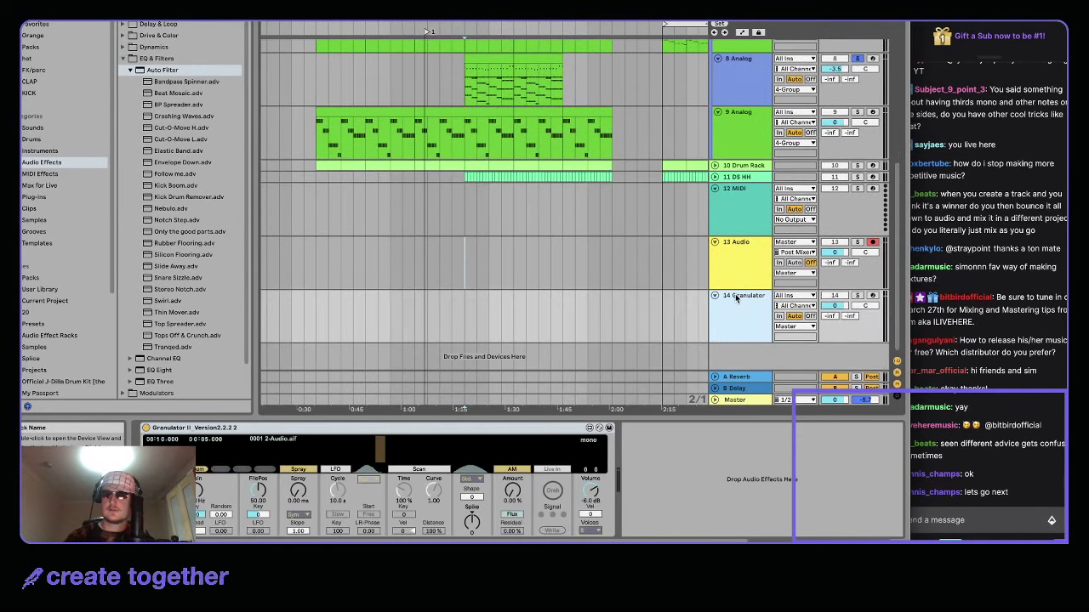
- Record the soloed Analog and Solina chords onto 13 Audio from about 1:16 to 1:31
{"action": "key", "text": "Up"}
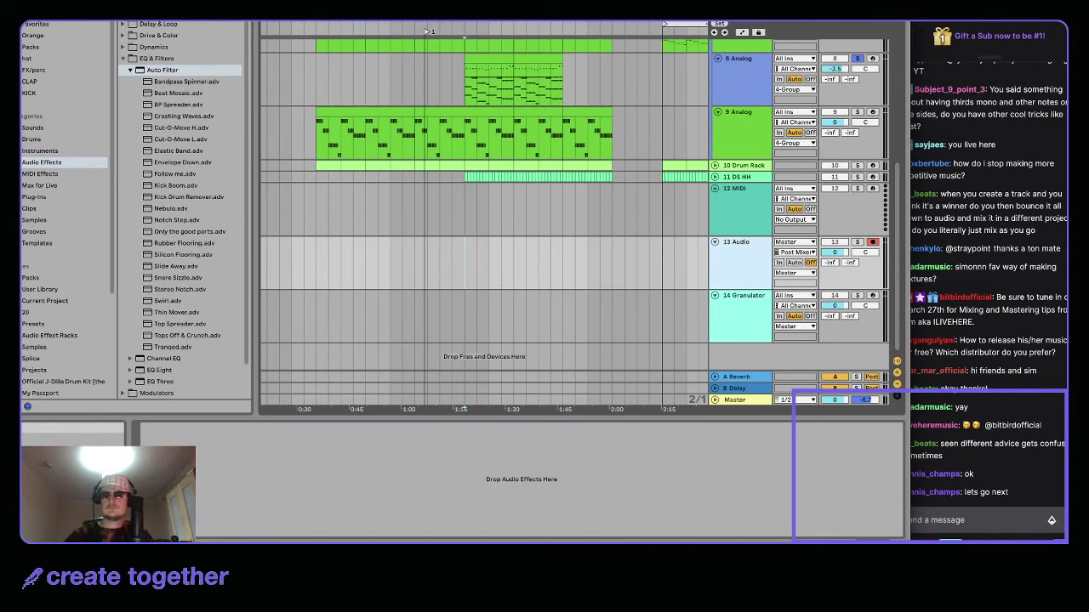
{"action": "key", "text": "F9"}
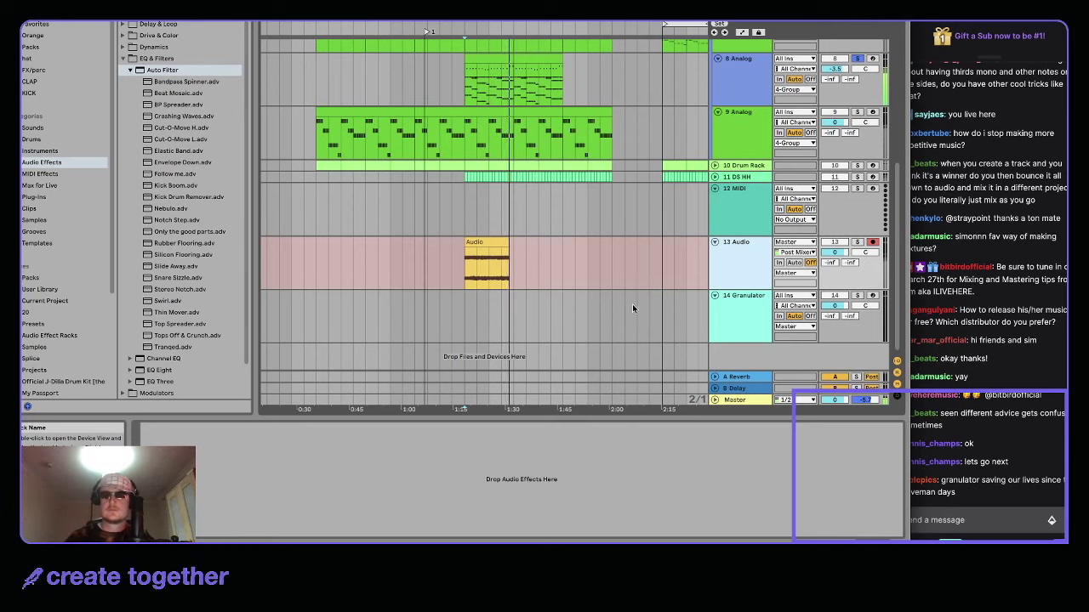
{"action": "key", "text": "space"}
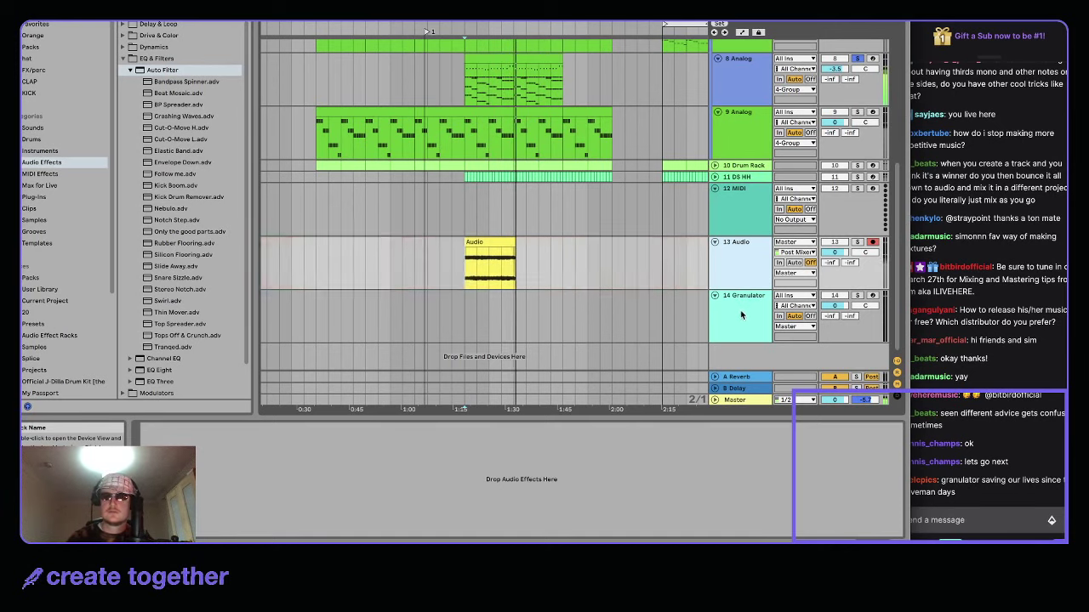
- Load the recorded 13 Audio clip into Granulator II, mute 13 Audio and solo the Granulator track
{"action": "left_click", "coordinate": [742, 314]}
{"action": "left_click_drag", "start_coordinate": [489, 252], "coordinate": [472, 447]}
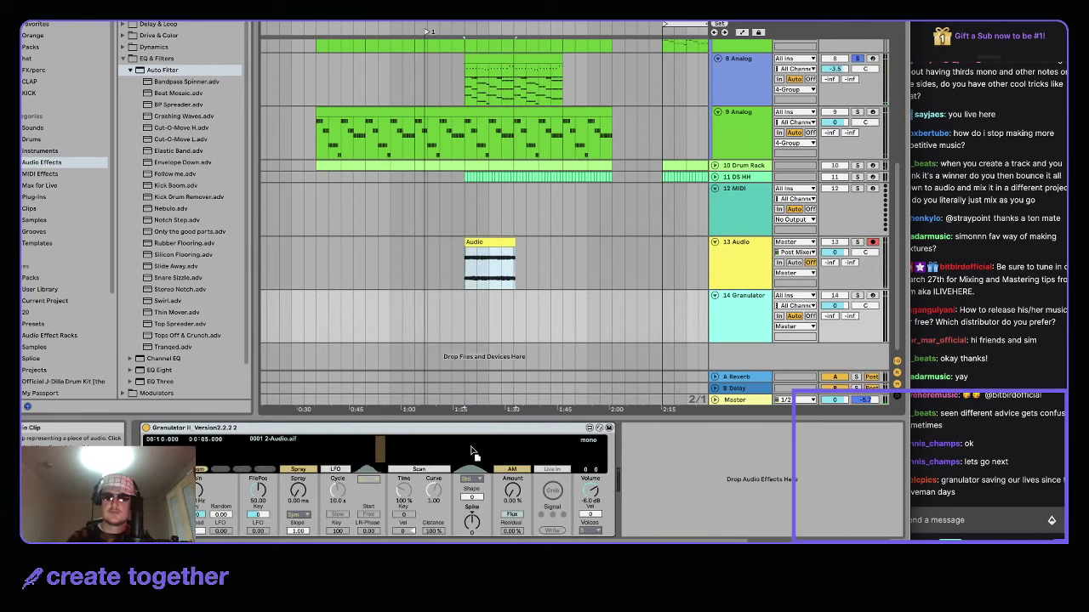
{"action": "left_click", "coordinate": [835, 242]}
{"action": "left_click", "coordinate": [856, 296]}
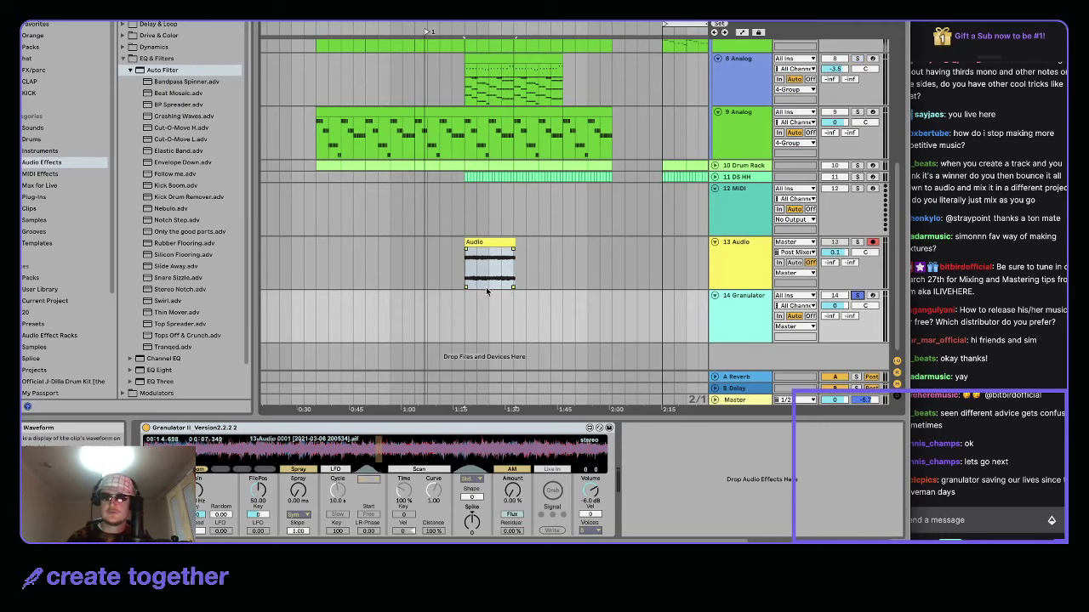
- Create an eight-bar MIDI clip on the Granulator track under the recording and fill its length with one F3 note
{"action": "left_click", "coordinate": [481, 307]}
{"action": "double_click", "coordinate": [509, 302]}
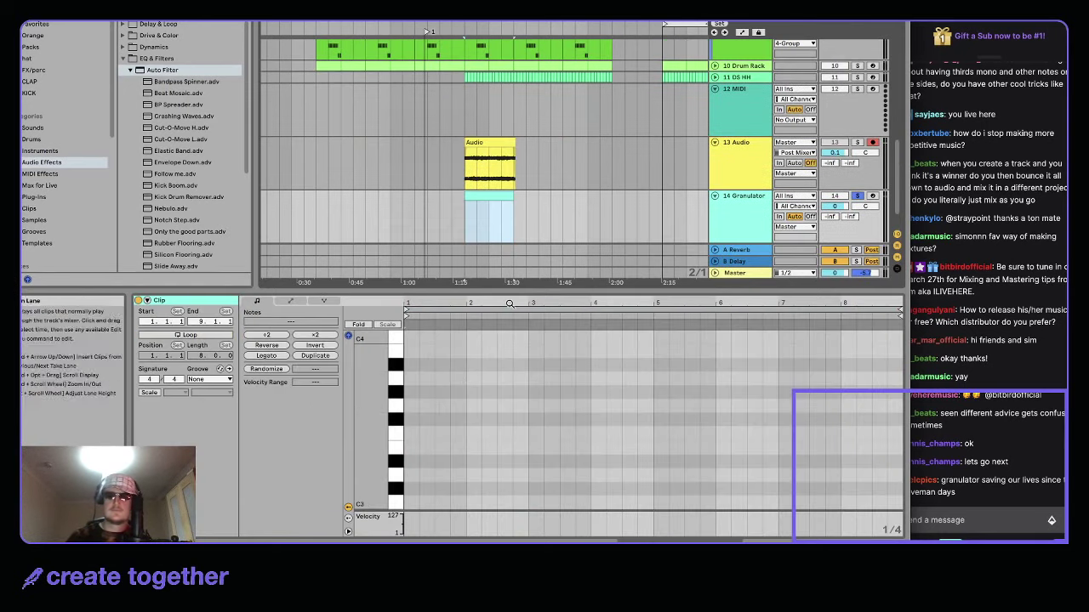
{"action": "double_click", "coordinate": [426, 433]}
{"action": "left_click_drag", "start_coordinate": [430, 433], "coordinate": [902, 435]}
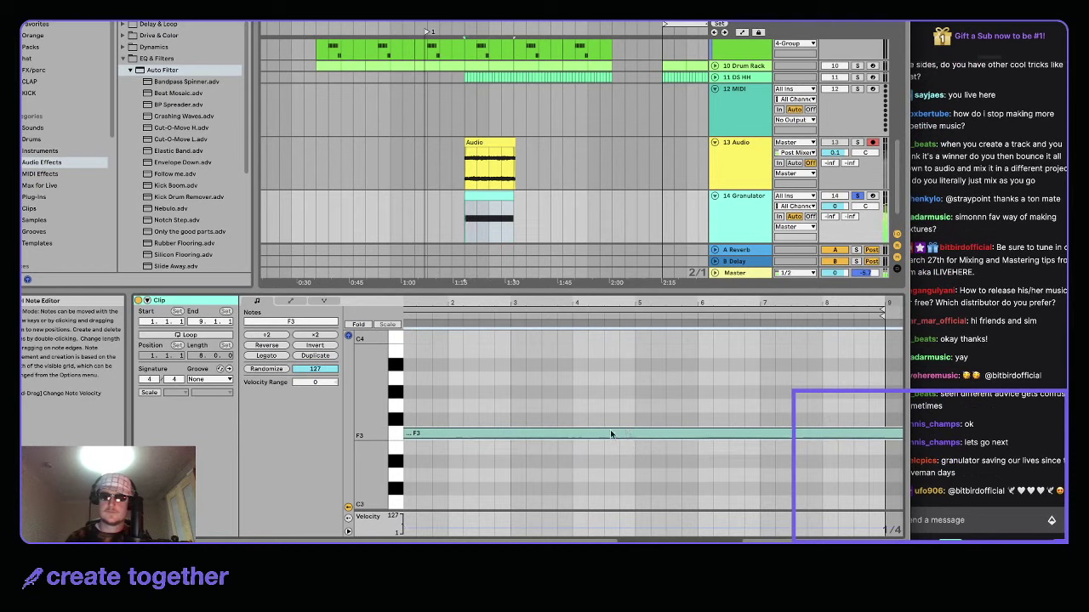
{"action": "scroll", "coordinate": [611, 429], "scroll_direction": "down", "scroll_amount": 3}
{"action": "key", "text": "shift+Tab"}
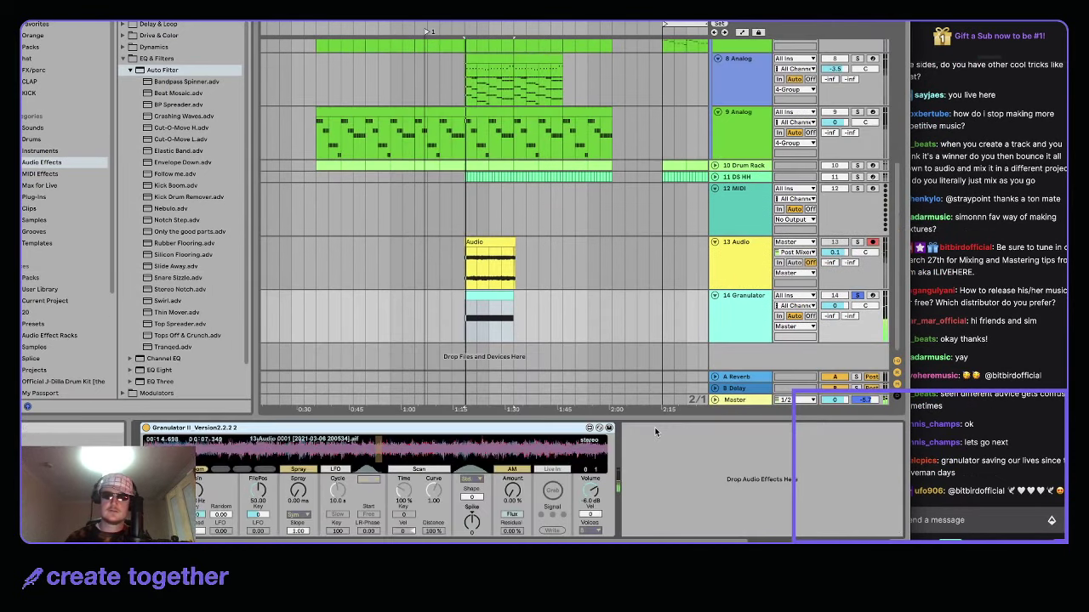
{"action": "key", "text": "shift+Tab"}
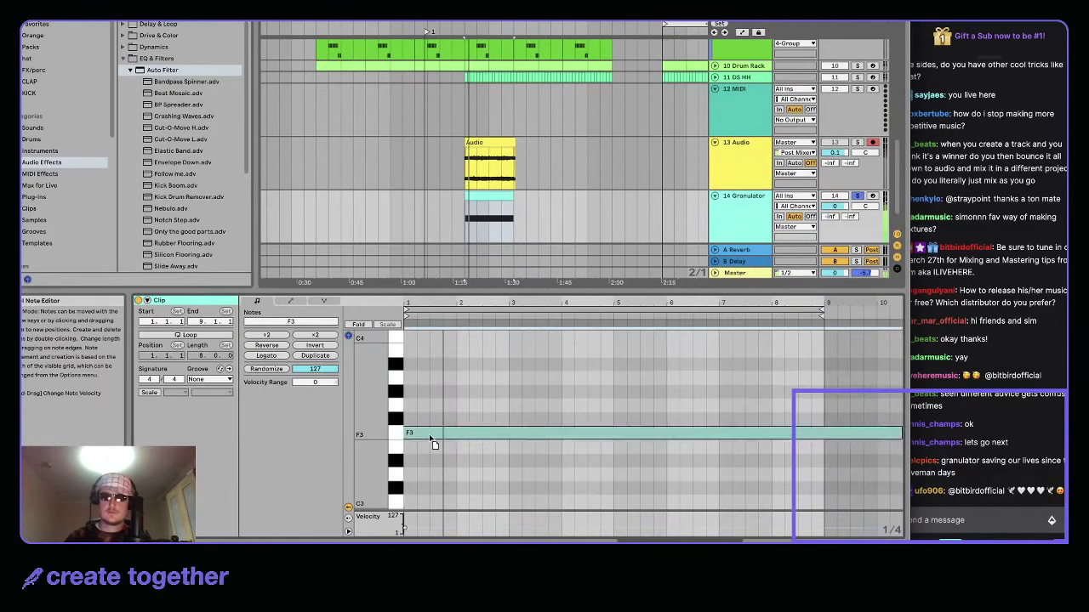
{"action": "key", "text": "shift+Tab"}
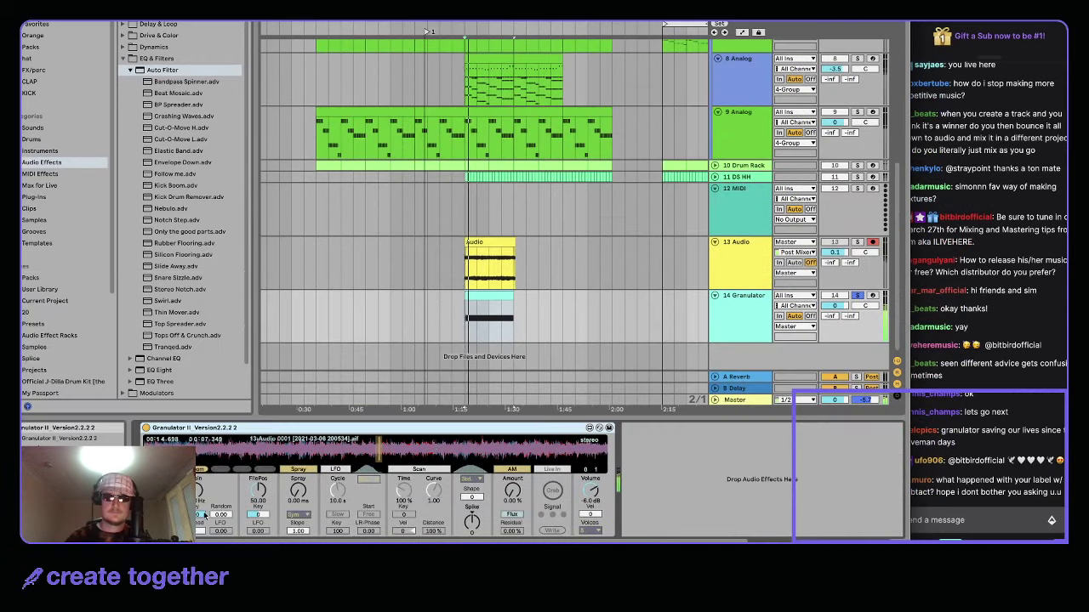
- Set Granulator II's Spray to 230 ms, try out other FilePos values and show the FilePos automation
{"action": "mouse_move", "coordinate": [298, 490]}
{"action": "left_mouse_down"}
{"action": "mouse_move", "coordinate": [298, 466]}
{"action": "mouse_move", "coordinate": [257, 510]}
{"action": "left_mouse_up"}
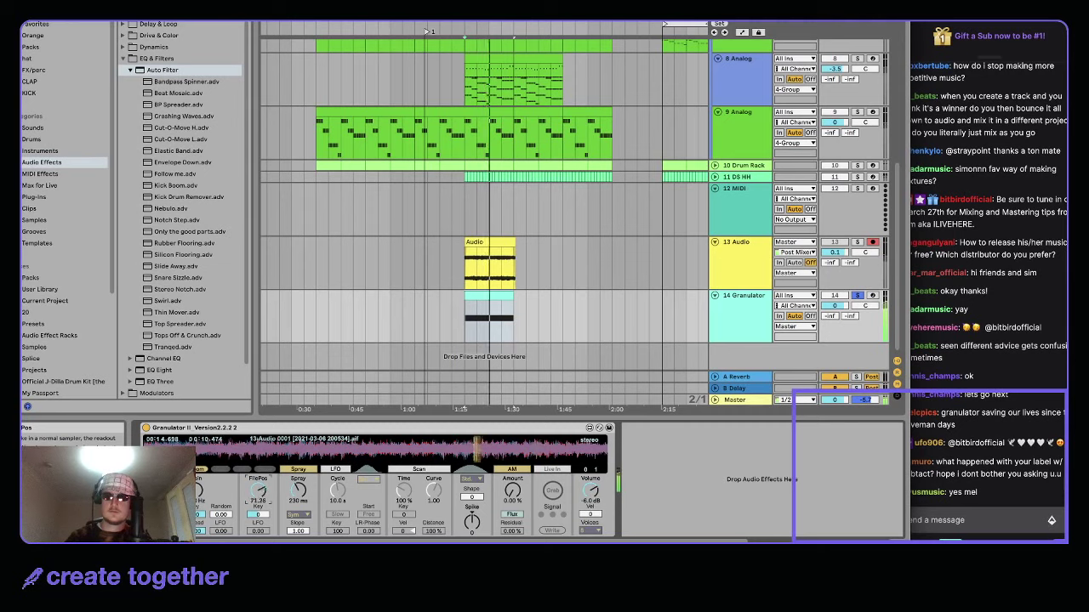
{"action": "right_click", "coordinate": [259, 492]}
{"action": "left_click", "coordinate": [281, 417]}
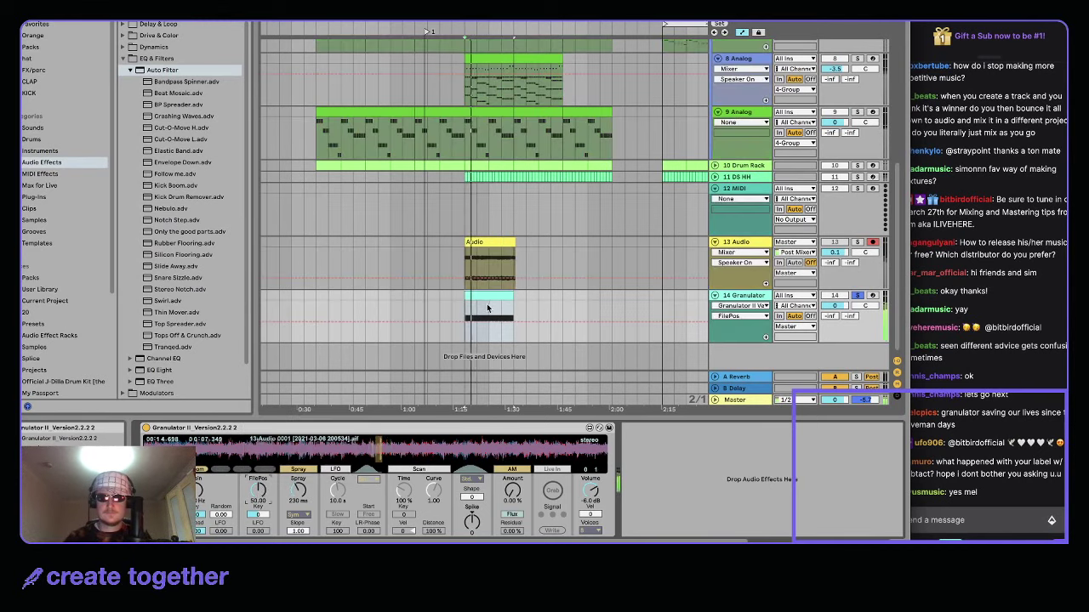
- Draw stepped FilePos automation across the Granulator clip, dropping to 44.03, rising to 66.42 and falling to about 35
{"action": "left_click", "coordinate": [460, 321]}
{"action": "left_click_drag", "start_coordinate": [472, 321], "coordinate": [460, 324]}
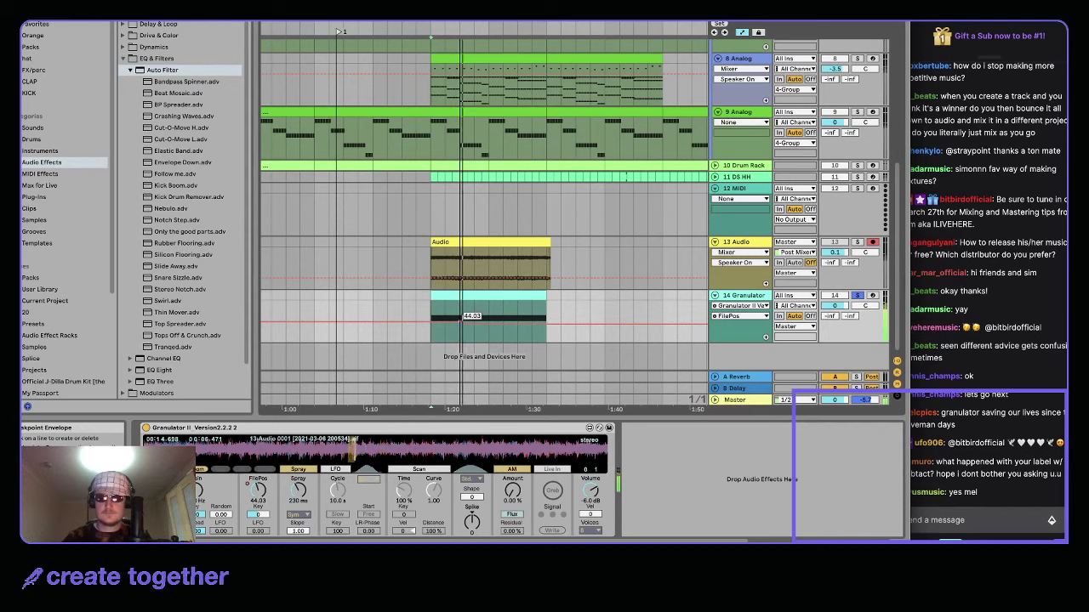
{"action": "scroll", "coordinate": [482, 324], "scroll_direction": "up", "scroll_amount": 2}
{"action": "left_click", "coordinate": [480, 324]}
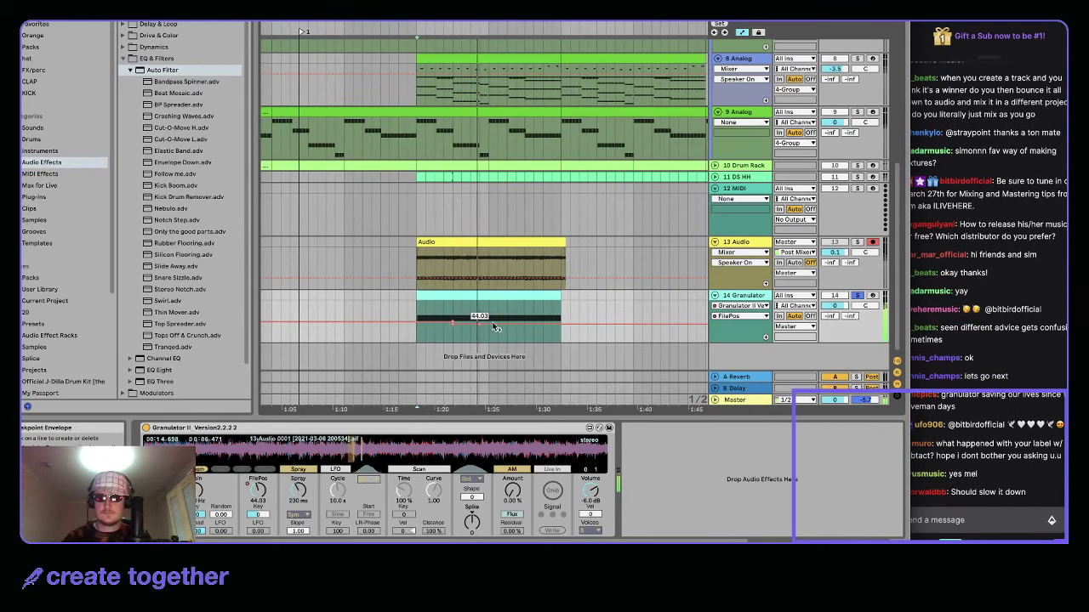
{"action": "left_click", "coordinate": [489, 324]}
{"action": "left_click_drag", "start_coordinate": [498, 324], "coordinate": [497, 315]}
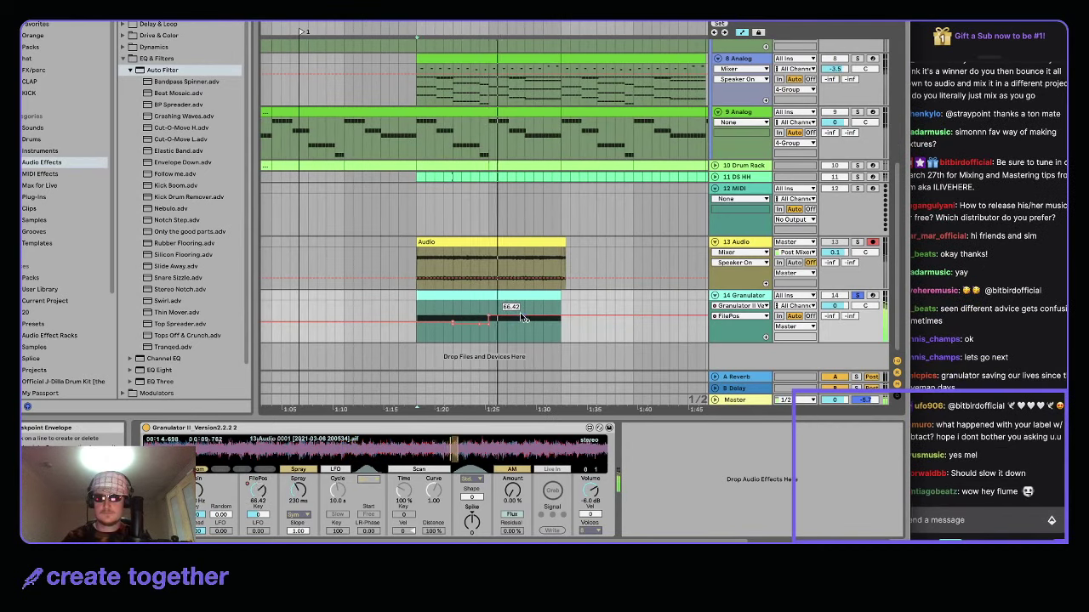
{"action": "left_click", "coordinate": [526, 315]}
{"action": "mouse_move", "coordinate": [527, 316]}
{"action": "left_mouse_down"}
{"action": "mouse_move", "coordinate": [527, 342]}
{"action": "mouse_move", "coordinate": [527, 327]}
{"action": "left_mouse_up"}
{"action": "scroll", "coordinate": [425, 307], "scroll_direction": "down", "scroll_amount": 3}
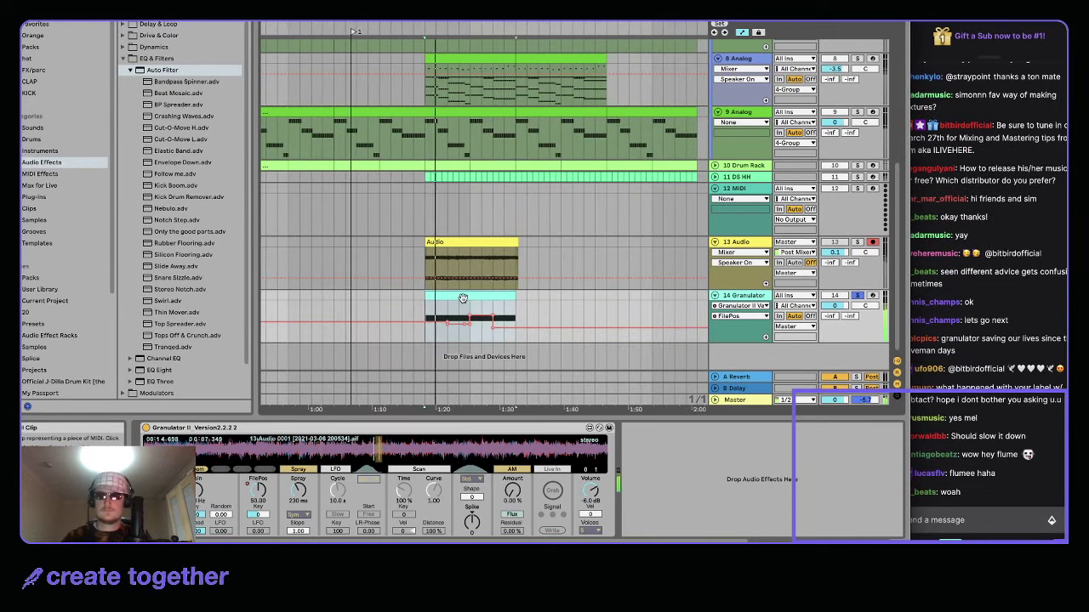
- Loop the Granulator clip and add an Auto Filter with a band-pass response after Granulator II
{"action": "double_click", "coordinate": [463, 298]}
{"action": "key", "text": "shift+Tab"}
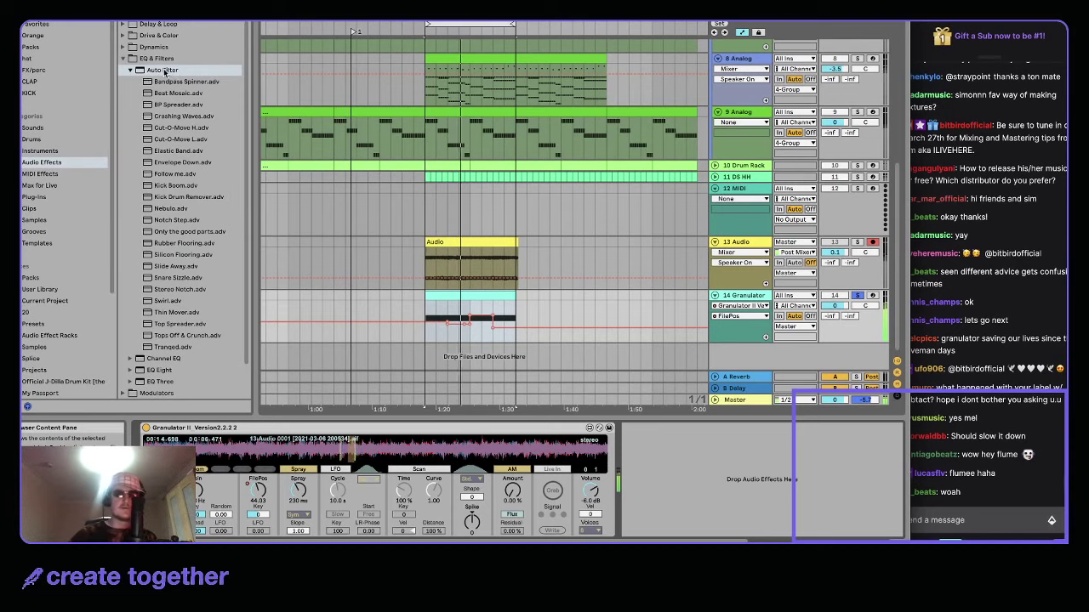
{"action": "left_click_drag", "start_coordinate": [161, 70], "coordinate": [699, 508]}
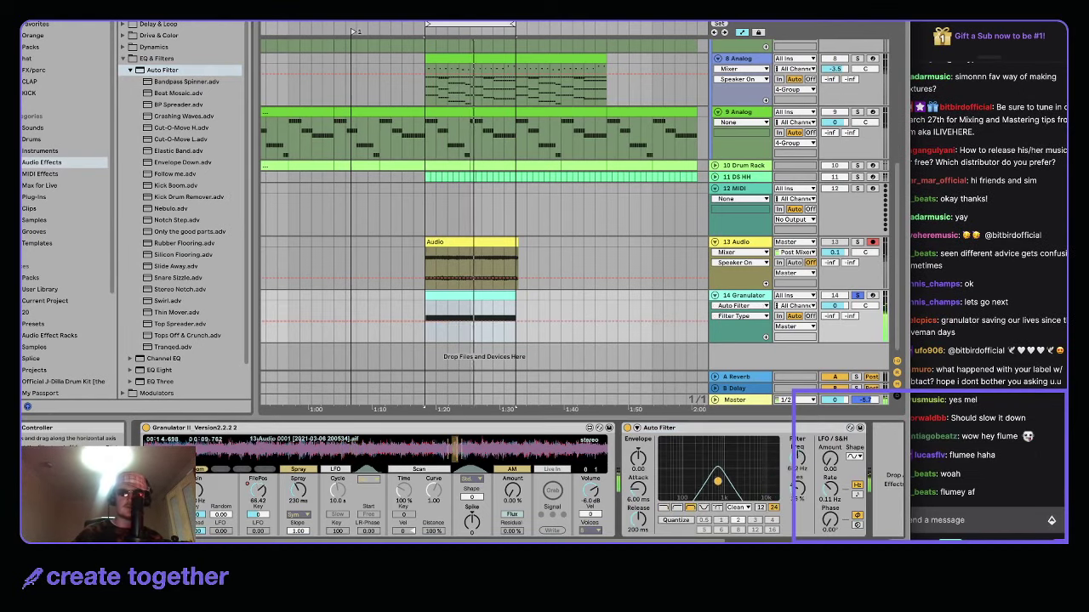
{"action": "left_click", "coordinate": [693, 508]}
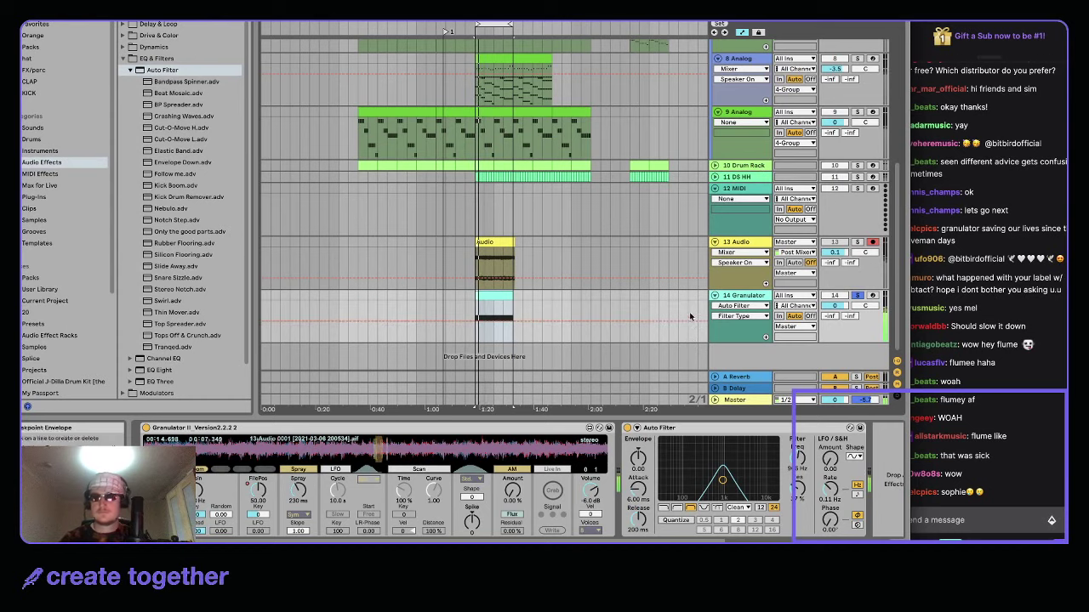
- Copy the Granulator clip to directly after the last drum clips, at about 2:28, and play it from there
{"action": "left_click_drag", "start_coordinate": [495, 295], "coordinate": [685, 295]}
{"action": "scroll", "coordinate": [685, 295], "scroll_direction": "up", "scroll_amount": 3}
{"action": "scroll", "coordinate": [664, 297], "scroll_direction": "down", "scroll_amount": 2}
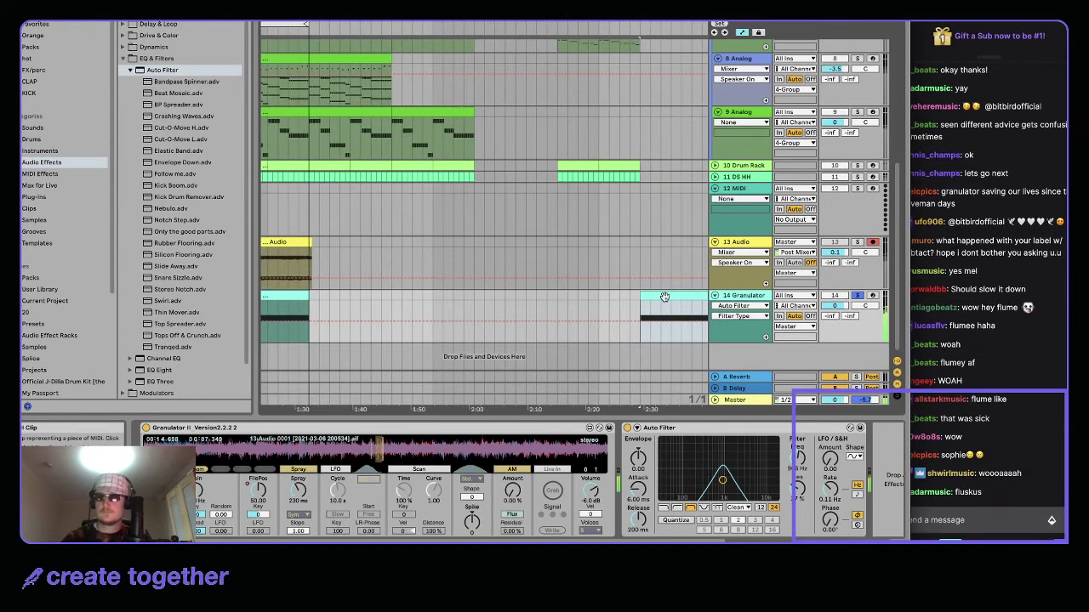
{"action": "scroll", "coordinate": [663, 296], "scroll_direction": "right", "scroll_amount": 2}
{"action": "key", "text": "space"}
{"action": "double_click", "coordinate": [629, 311]}
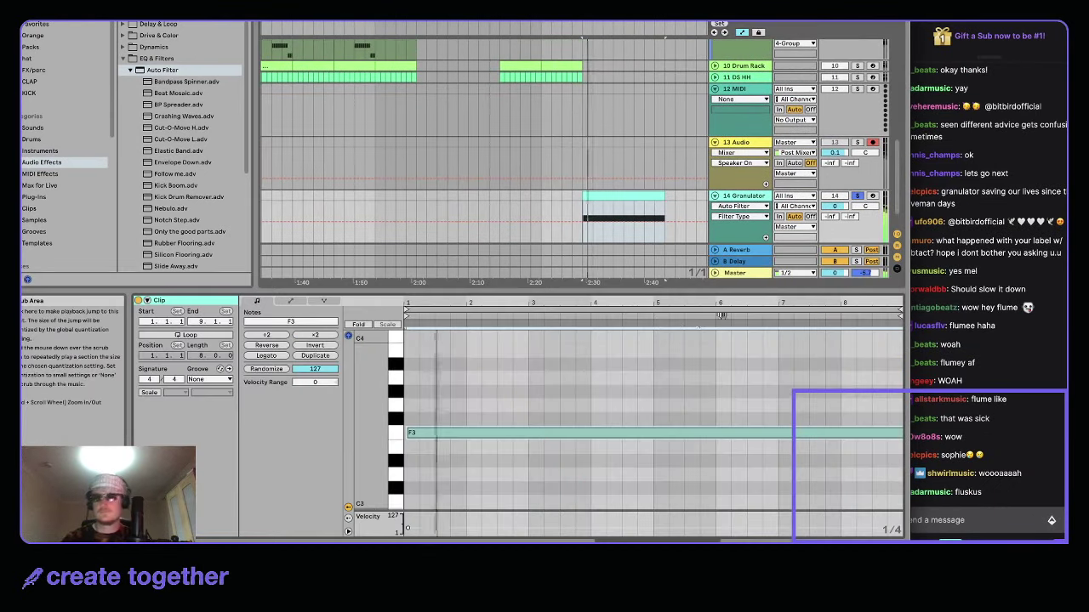
{"action": "key", "text": "shift+Tab"}
- Fold the 13 Audio and Granulator tracks, insert a MIDI track below them and show the available instruments
{"action": "left_click", "coordinate": [716, 242]}
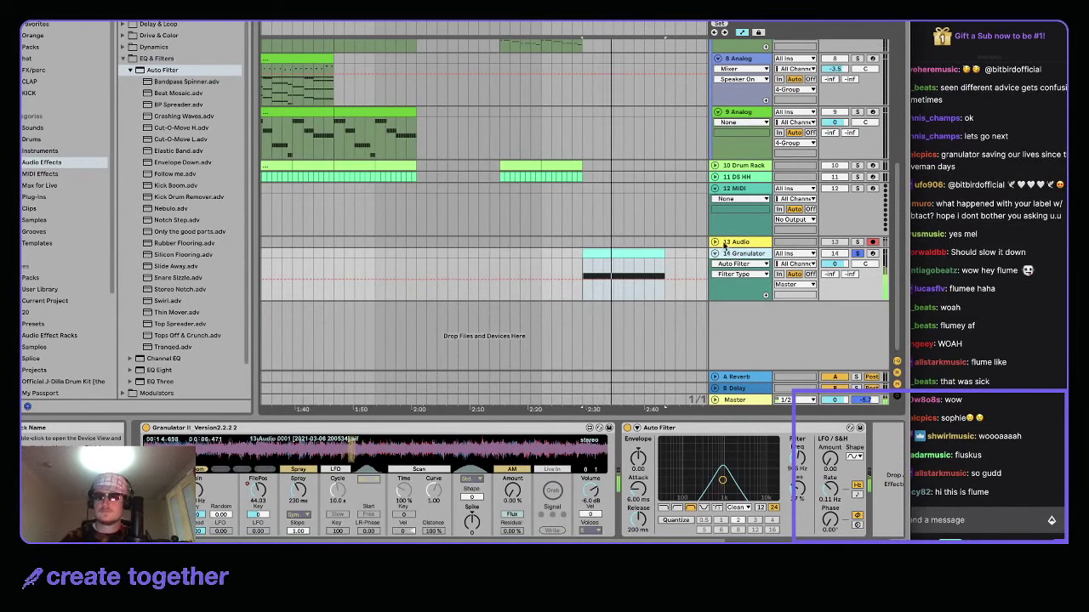
{"action": "left_click", "coordinate": [715, 254]}
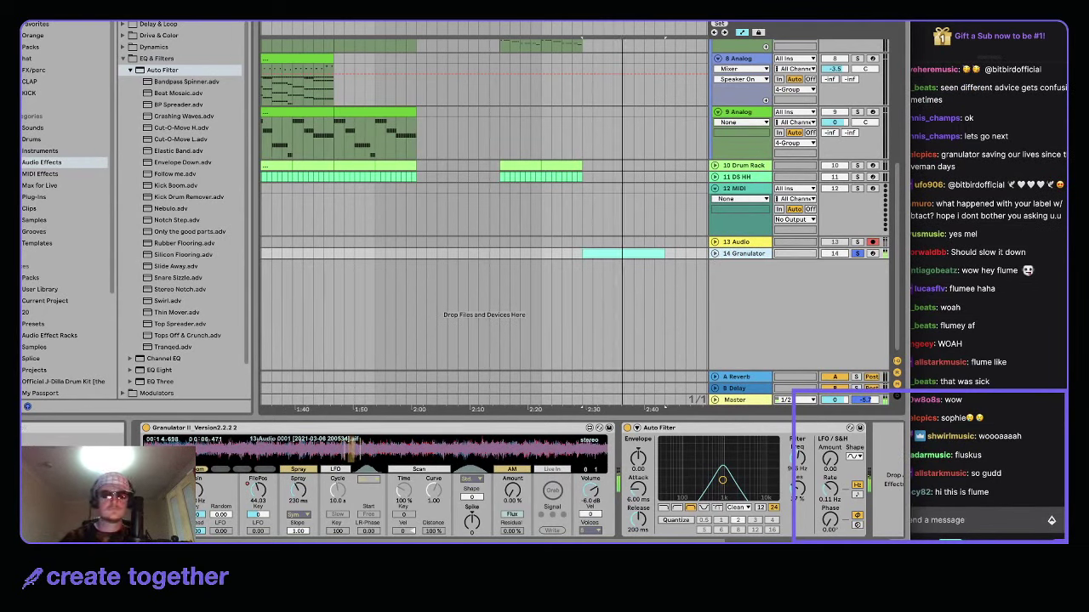
{"action": "left_click", "coordinate": [148, 12]}
{"action": "mouse_move", "coordinate": [119, 11]}
{"action": "left_click", "coordinate": [145, 4]}
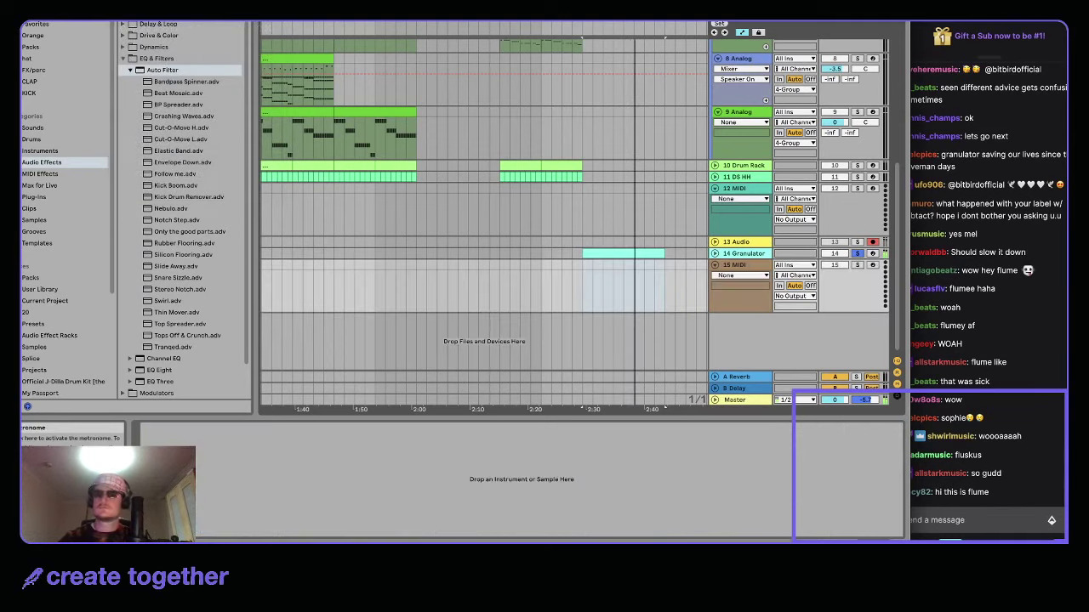
{"action": "left_click", "coordinate": [60, 149]}
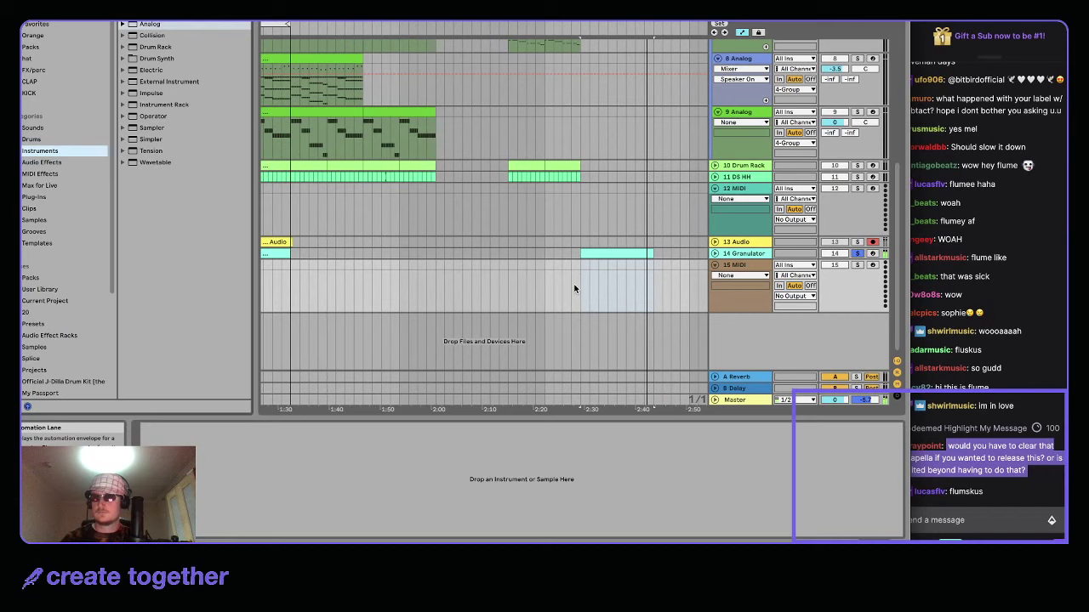
- Set the arrangement loop around the copied Granulator clip at about 2:28 and listen to it
{"action": "left_click", "coordinate": [607, 258]}
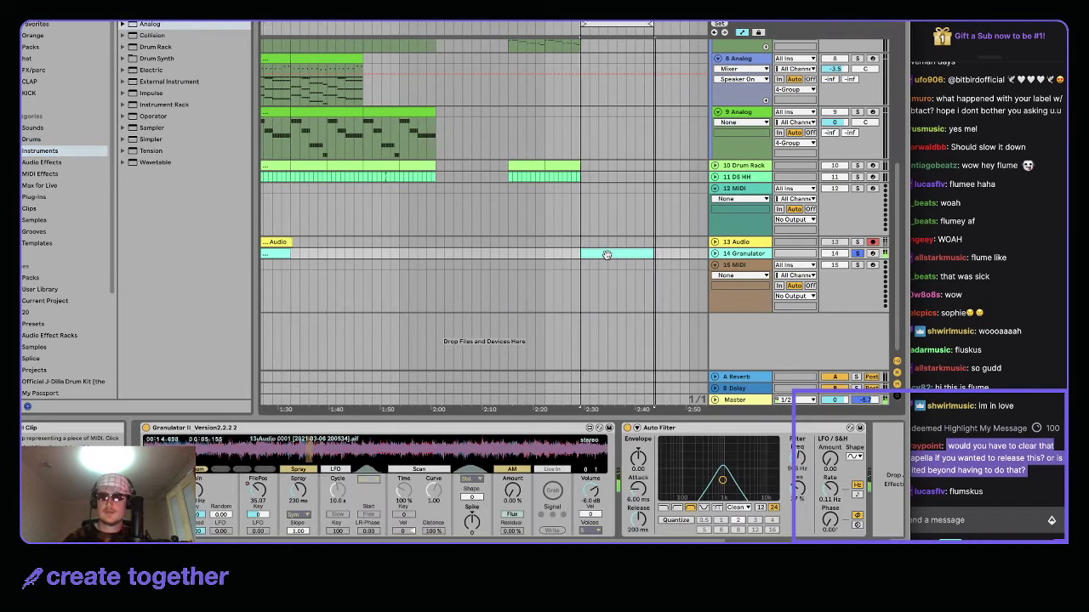
{"action": "left_click", "coordinate": [607, 256]}
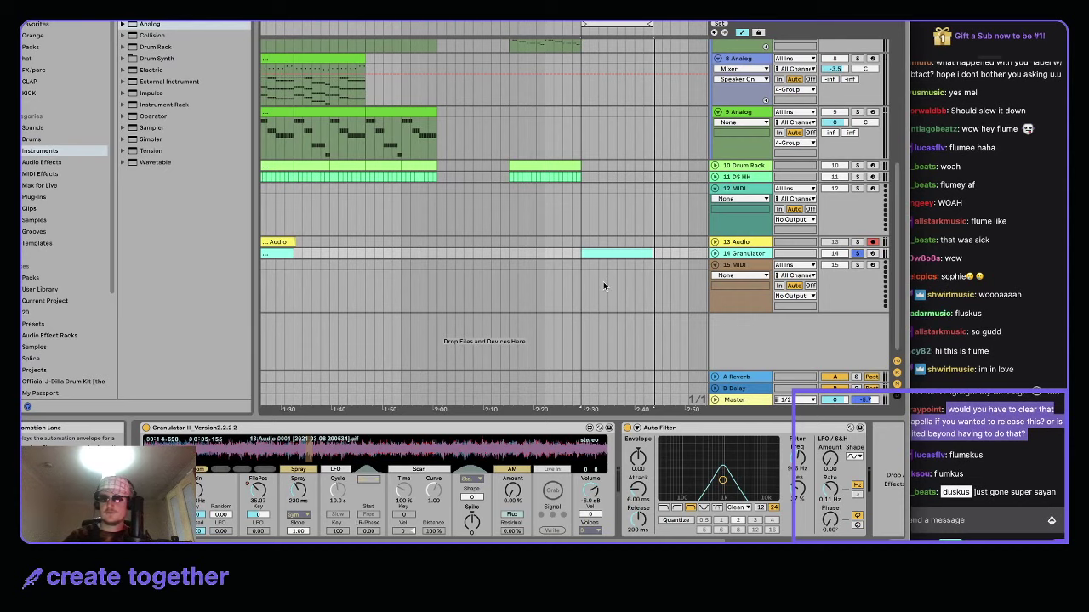
{"action": "scroll", "coordinate": [604, 281], "scroll_direction": "right", "scroll_amount": 1}
{"action": "scroll", "coordinate": [603, 282], "scroll_direction": "up", "scroll_amount": 3}
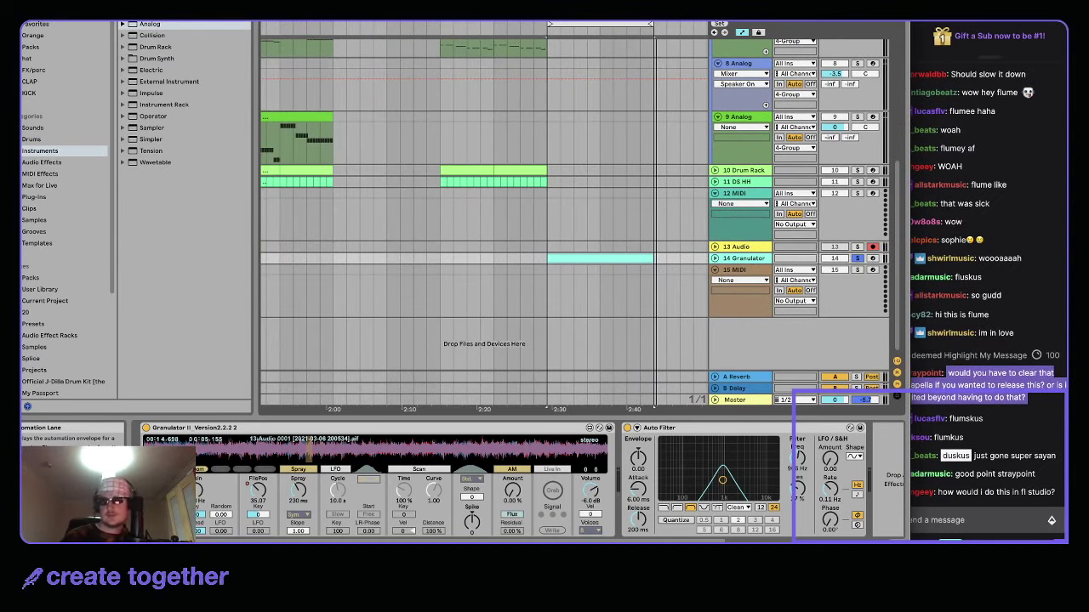
{"action": "left_click", "coordinate": [933, 384]}
{"action": "left_click", "coordinate": [903, 520]}
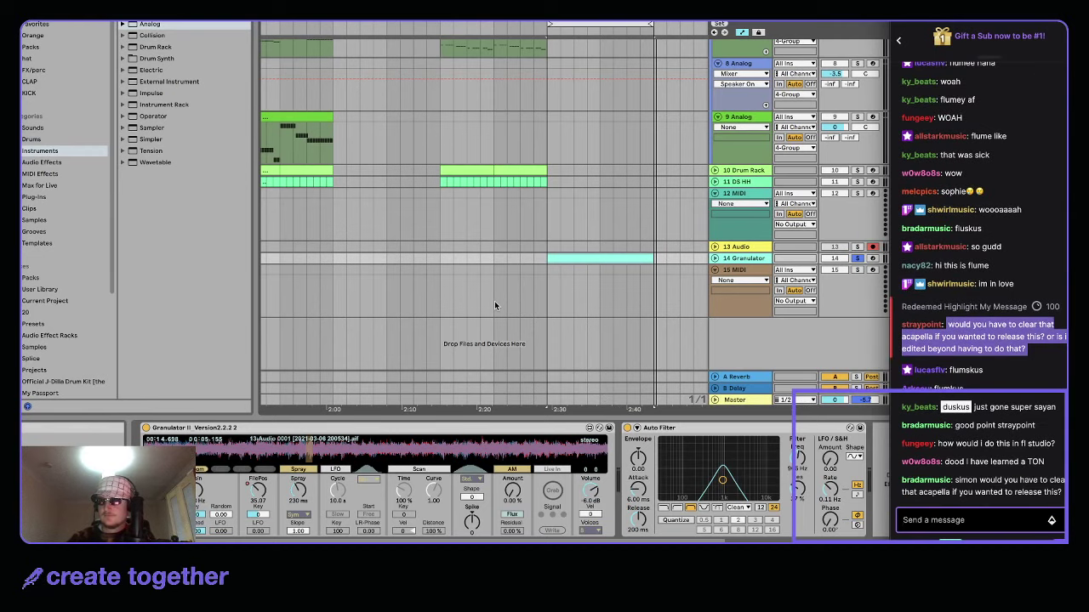
{"action": "scroll", "coordinate": [494, 301], "scroll_direction": "up", "scroll_amount": 5}
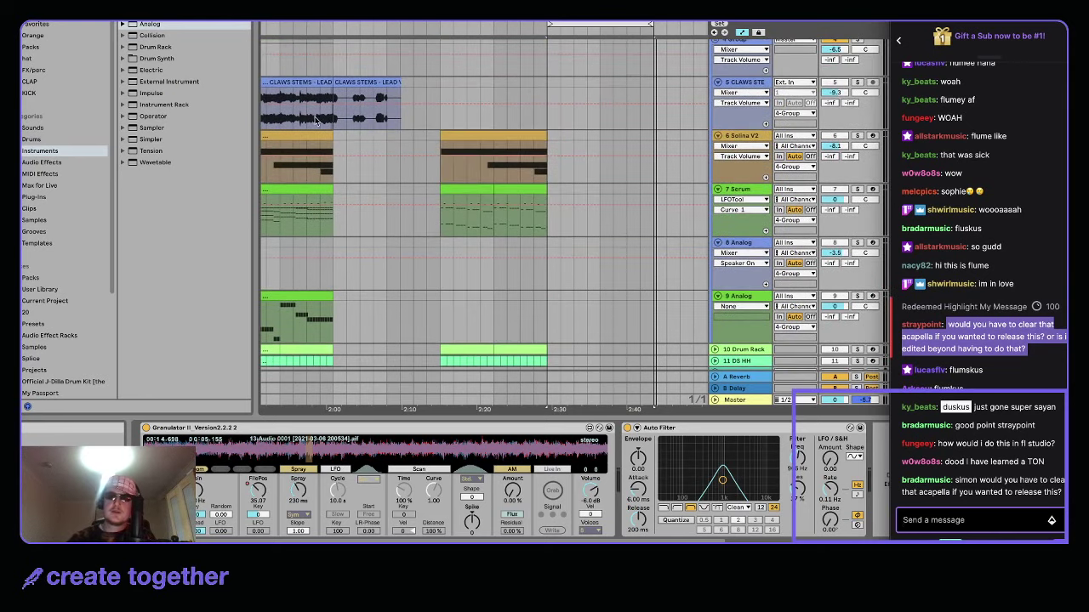
{"action": "left_click", "coordinate": [304, 80]}
{"action": "scroll", "coordinate": [737, 285], "scroll_direction": "down", "scroll_amount": 5}
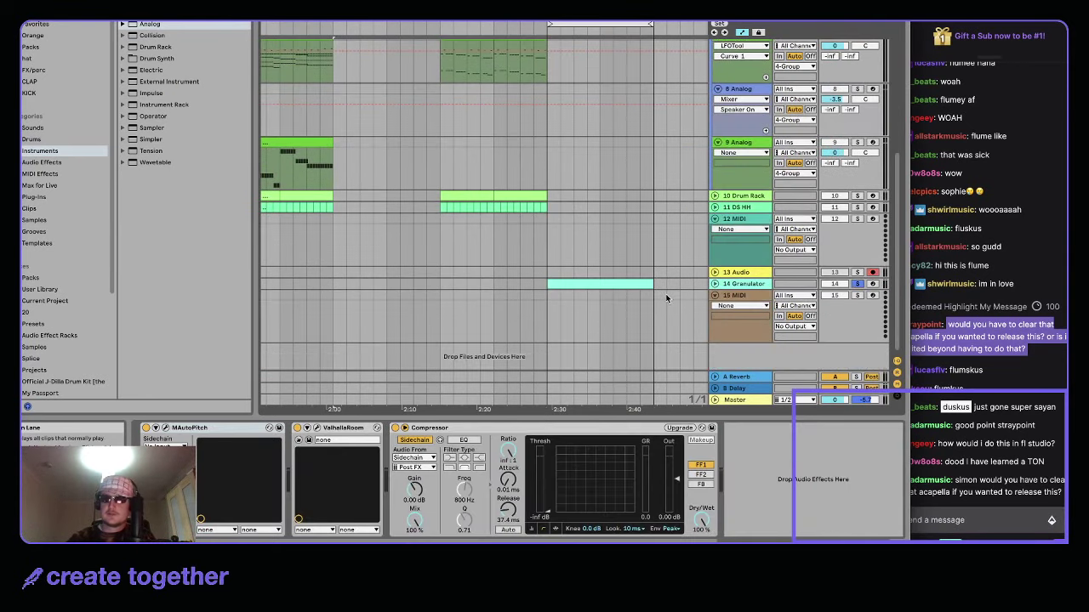
{"action": "left_click", "coordinate": [738, 285]}
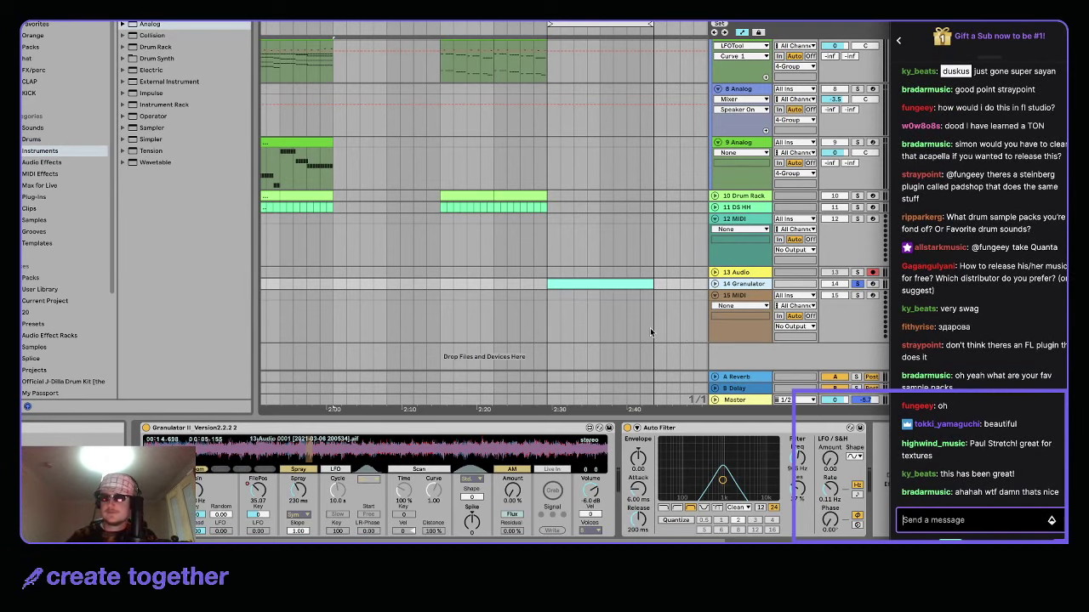
{"action": "scroll", "coordinate": [649, 327], "scroll_direction": "up", "scroll_amount": 2}
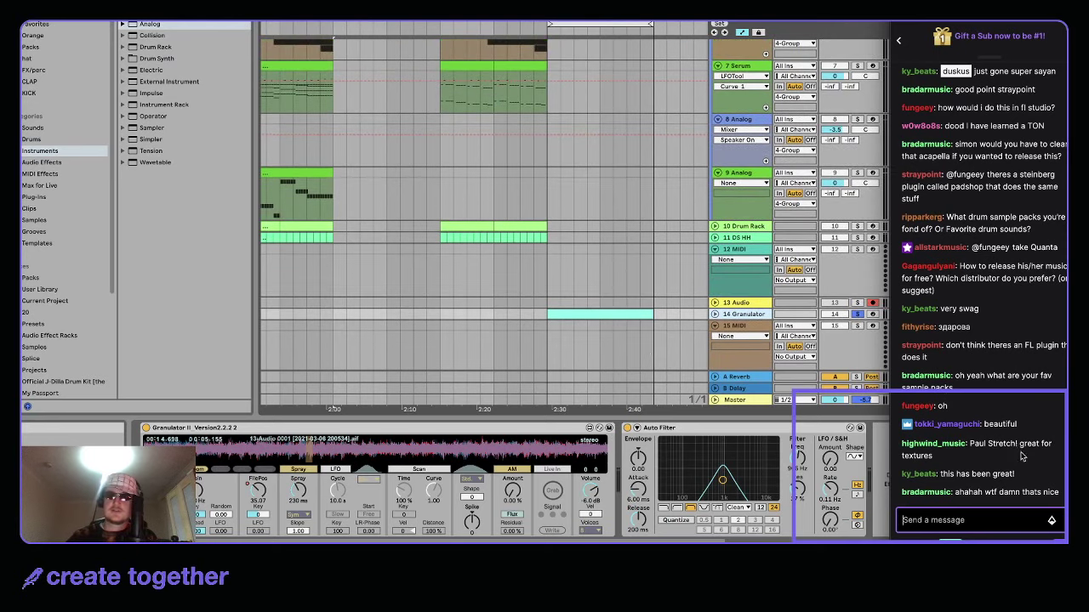
{"action": "scroll", "coordinate": [546, 330], "scroll_direction": "down", "scroll_amount": 2}
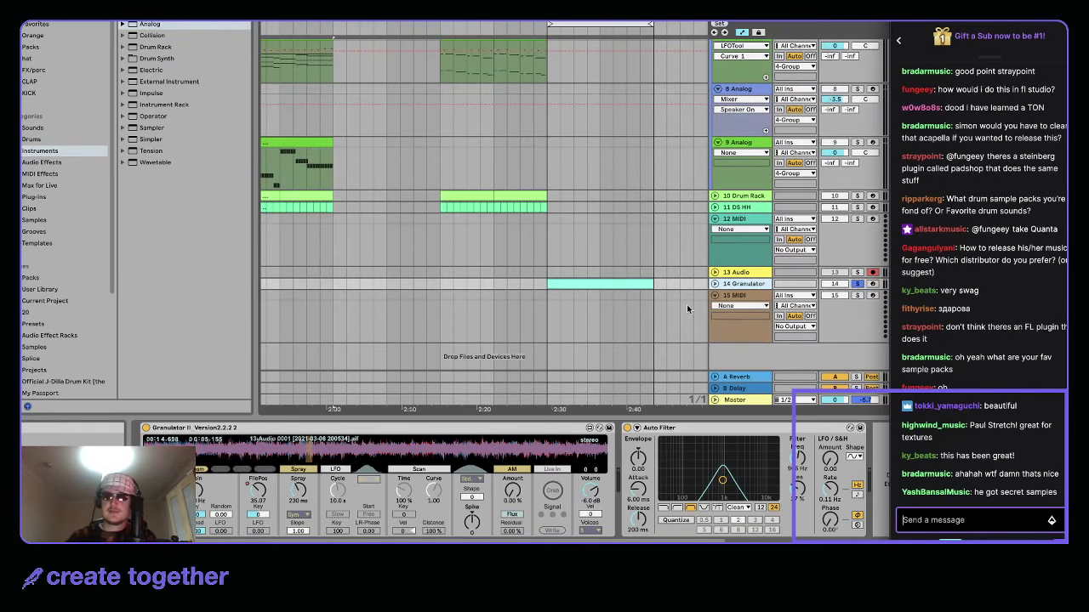
- Insert an audio track directly below the Granulator track and play the Granulator clip at about 2:28
{"action": "key", "text": "ctrl+t"}
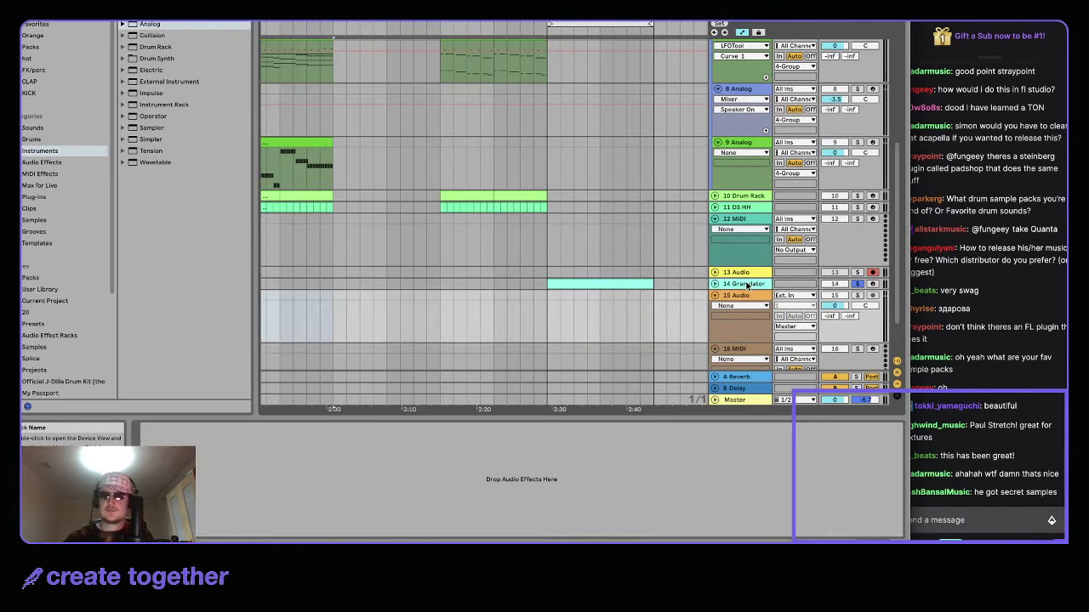
{"action": "left_click", "coordinate": [747, 286]}
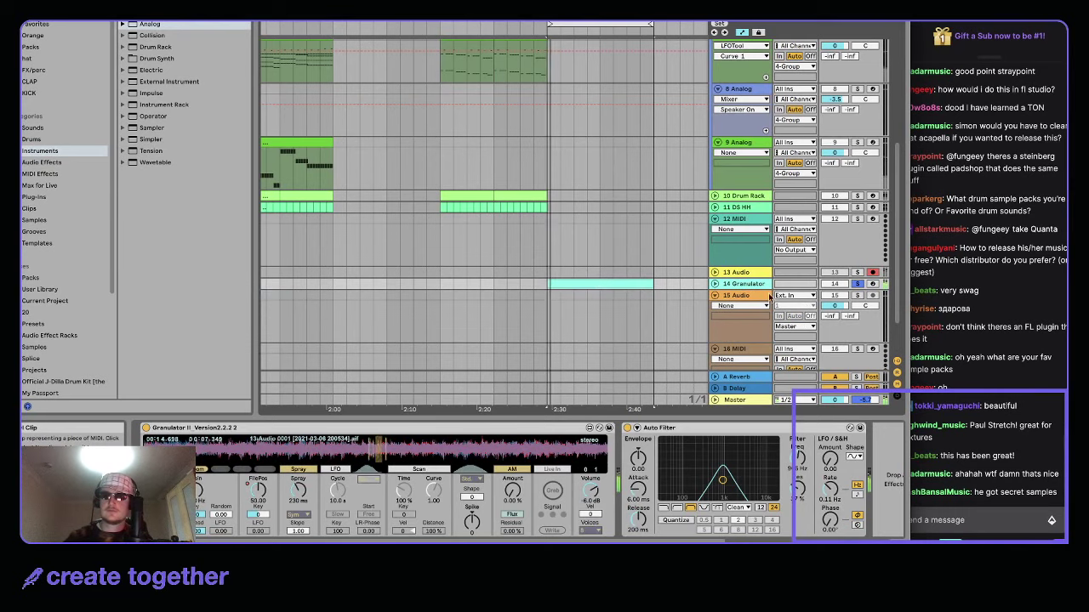
{"action": "left_click", "coordinate": [789, 297]}
{"action": "left_click", "coordinate": [790, 298]}
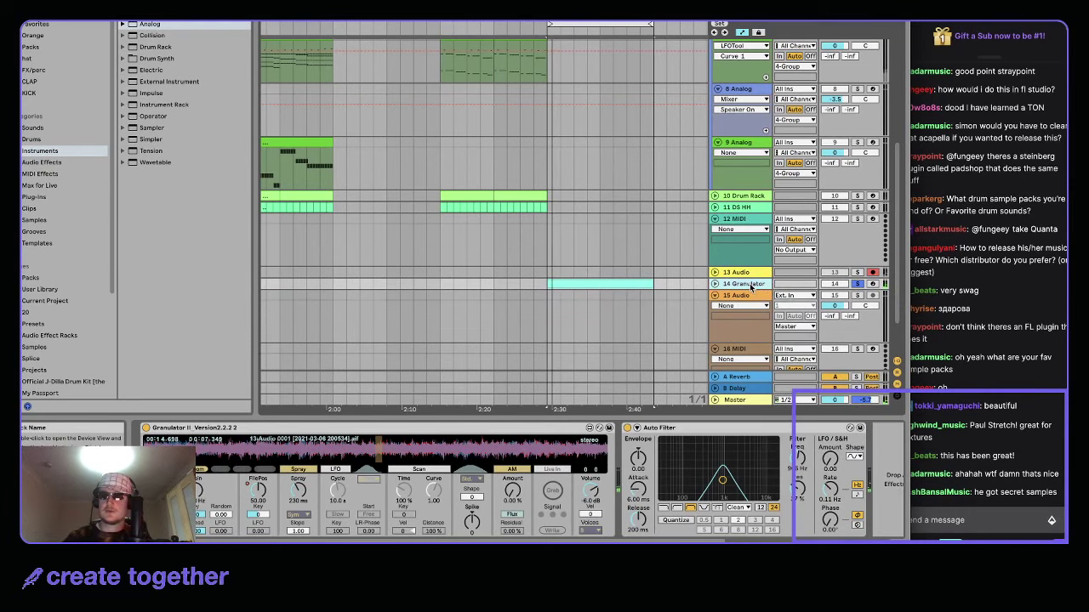
- Duplicate the Granulator track with its clip, freeze and flatten the copy to audio, and unfold it
{"action": "key", "text": "ctrl+d"}
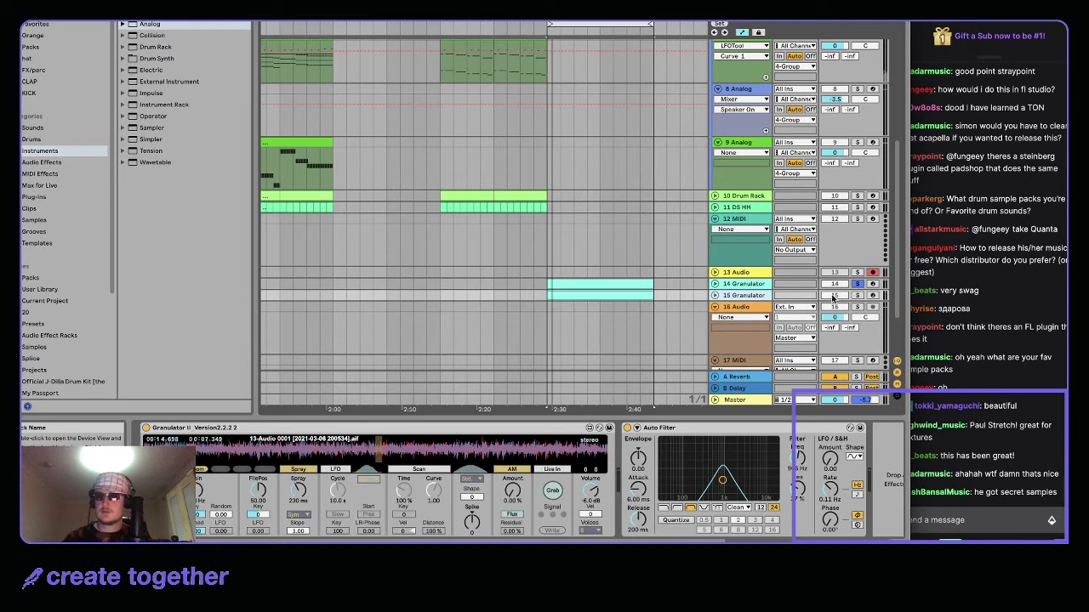
{"action": "right_click", "coordinate": [756, 298]}
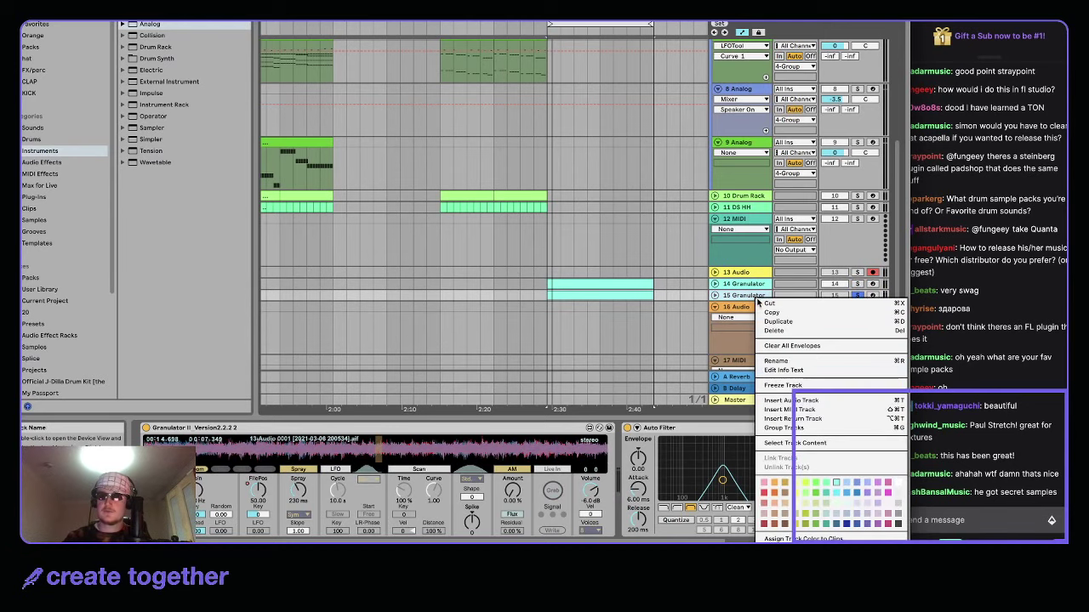
{"action": "left_click", "coordinate": [781, 386]}
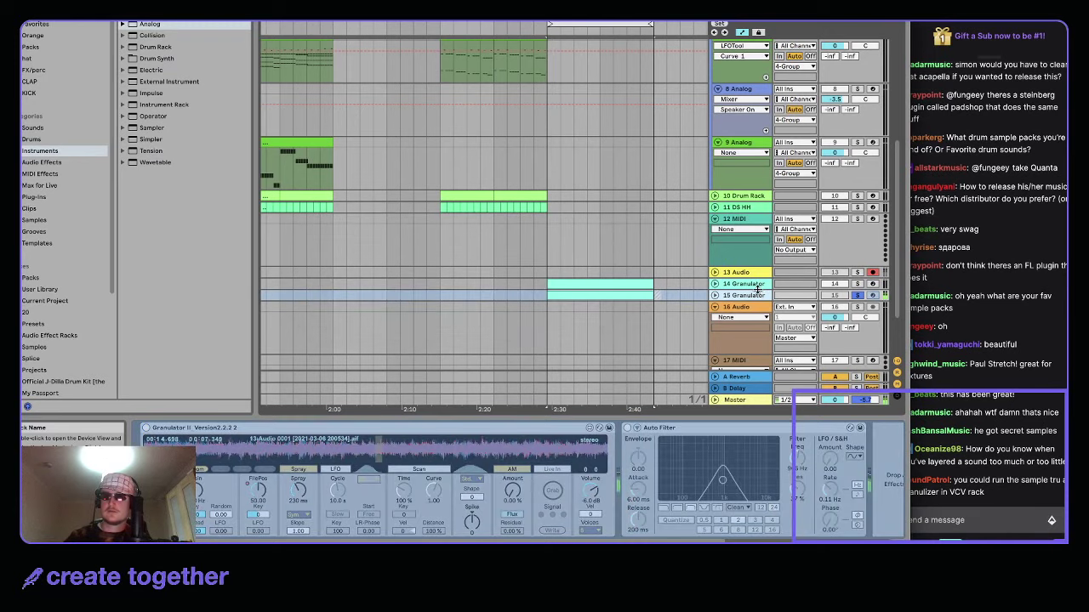
{"action": "right_click", "coordinate": [756, 293]}
{"action": "left_click", "coordinate": [770, 377]}
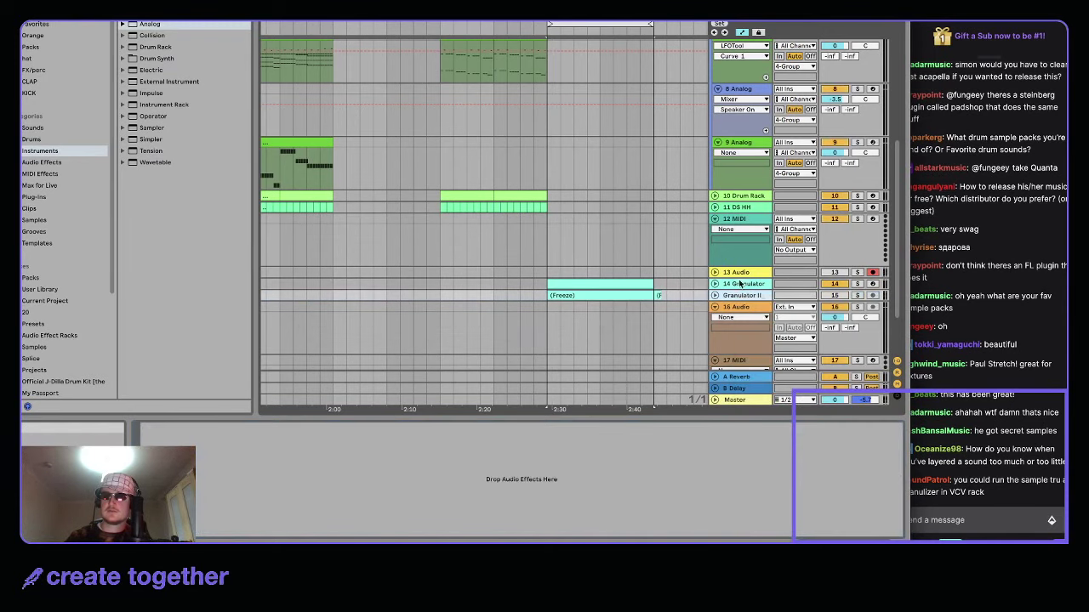
{"action": "left_click", "coordinate": [714, 295]}
- Search the plug-ins for "paul" and load the PaulXStretch VST on the 17 MIDI track
{"action": "scroll", "coordinate": [568, 294], "scroll_direction": "up", "scroll_amount": 3}
{"action": "scroll", "coordinate": [729, 305], "scroll_direction": "down", "scroll_amount": 3}
{"action": "left_click", "coordinate": [738, 296]}
{"action": "key", "text": "ctrl+f"}
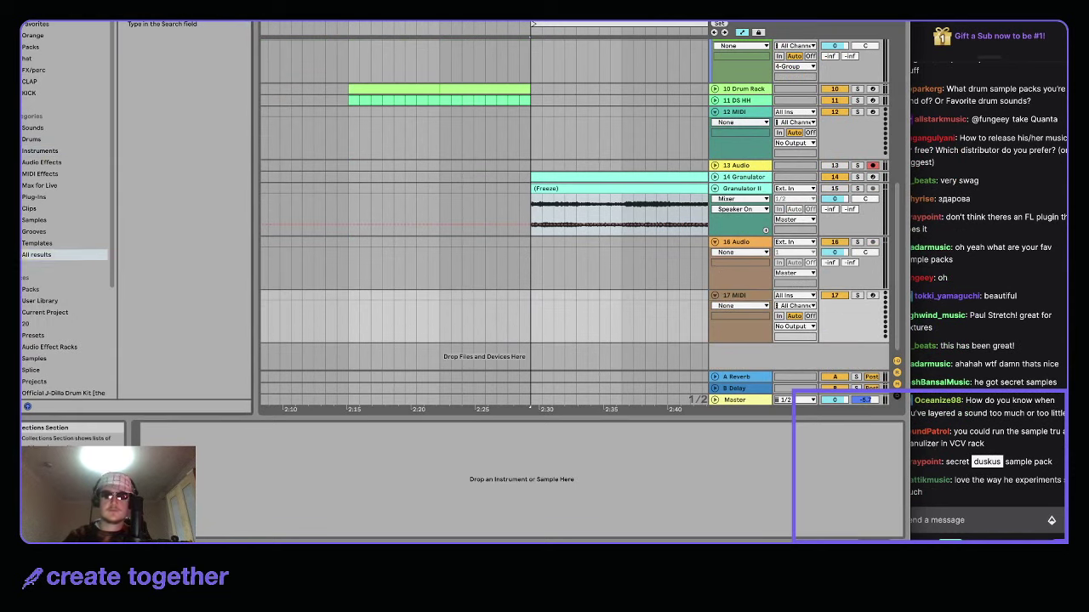
{"action": "type", "text": "paul"}
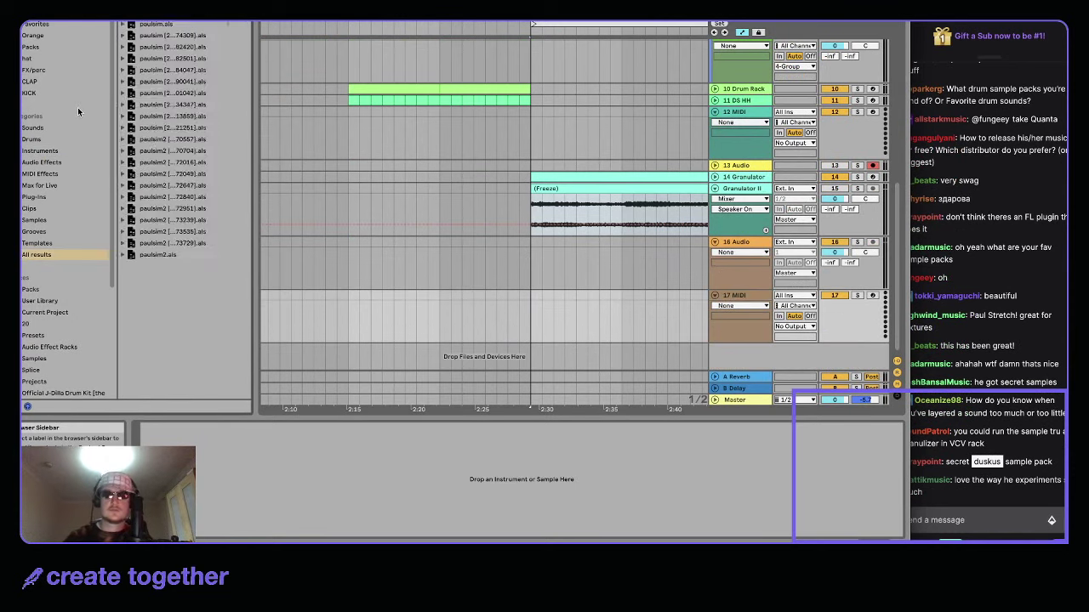
{"action": "left_click", "coordinate": [39, 197]}
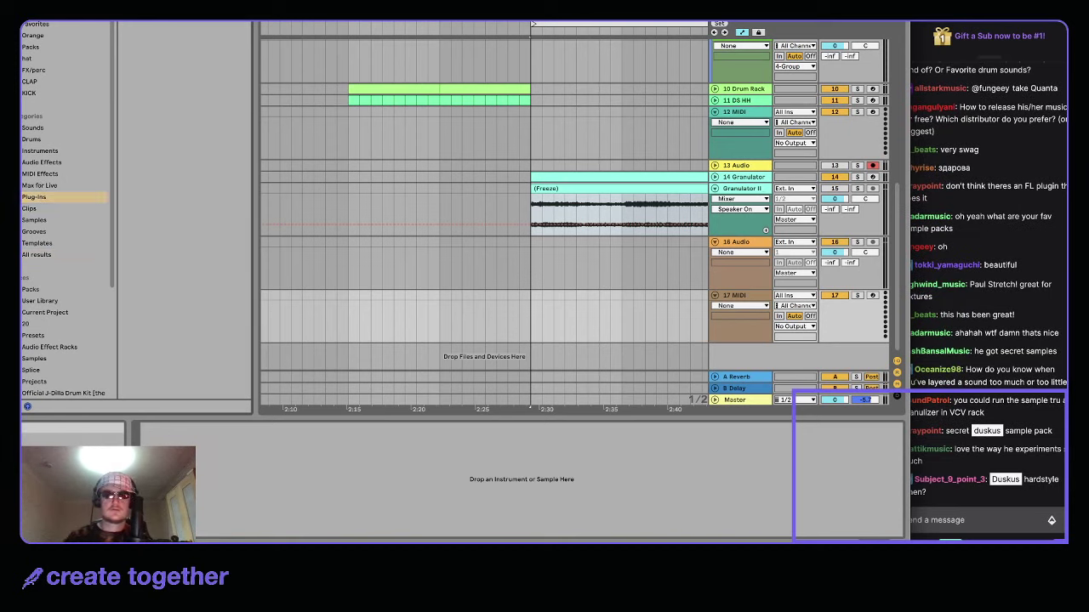
{"action": "left_click_drag", "start_coordinate": [185, 47], "coordinate": [603, 326]}
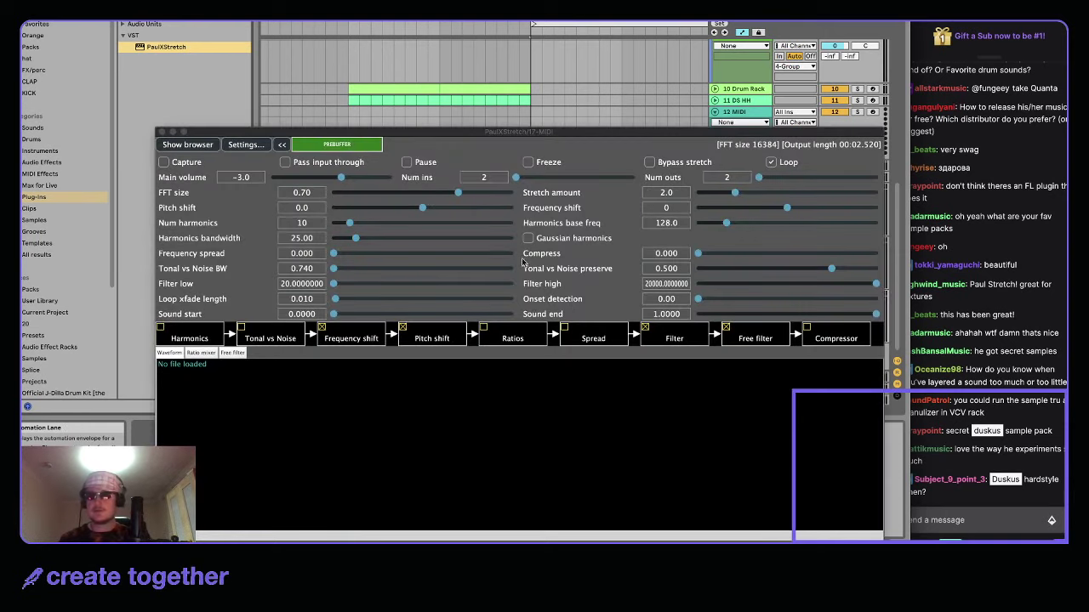
{"action": "left_click", "coordinate": [161, 133]}
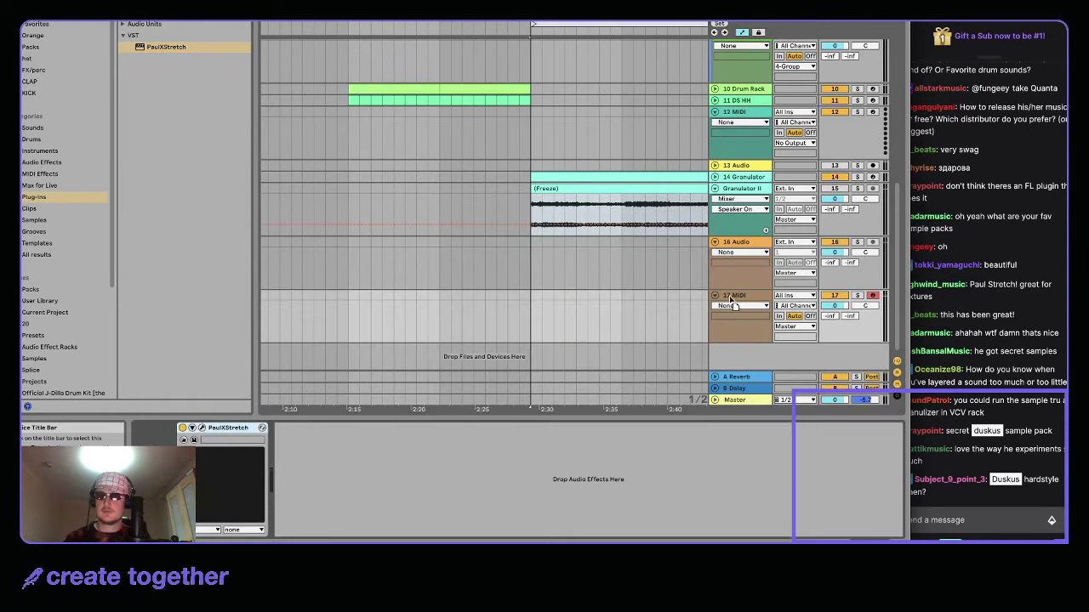
- Put PaulXStretch on the 16 Audio track below the flattened Granulator II track
{"action": "left_click", "coordinate": [738, 199]}
{"action": "left_click", "coordinate": [735, 188]}
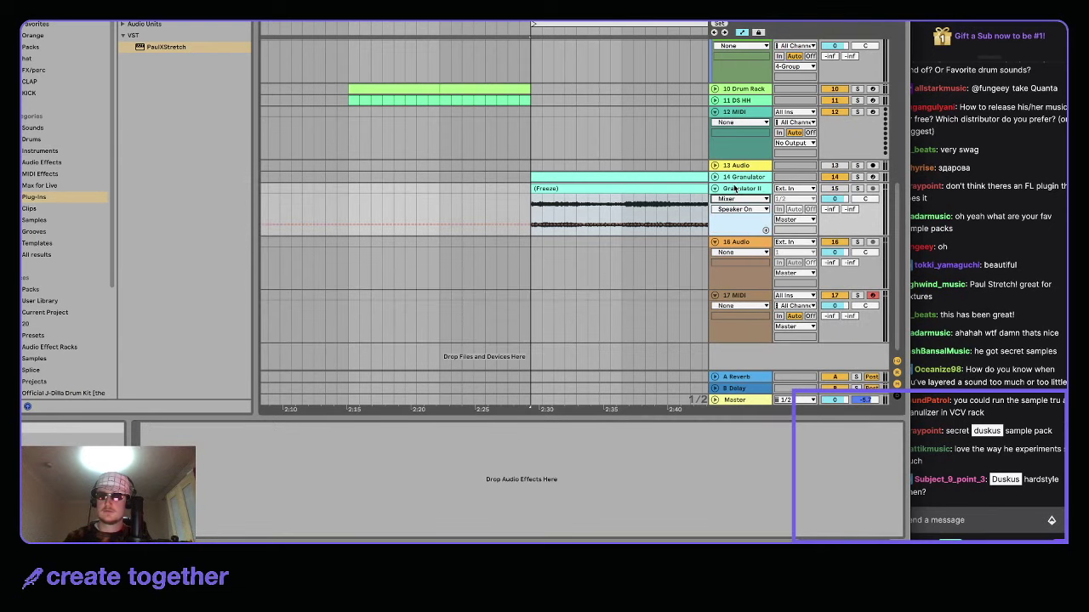
{"action": "left_click", "coordinate": [738, 242]}
{"action": "left_click", "coordinate": [741, 290]}
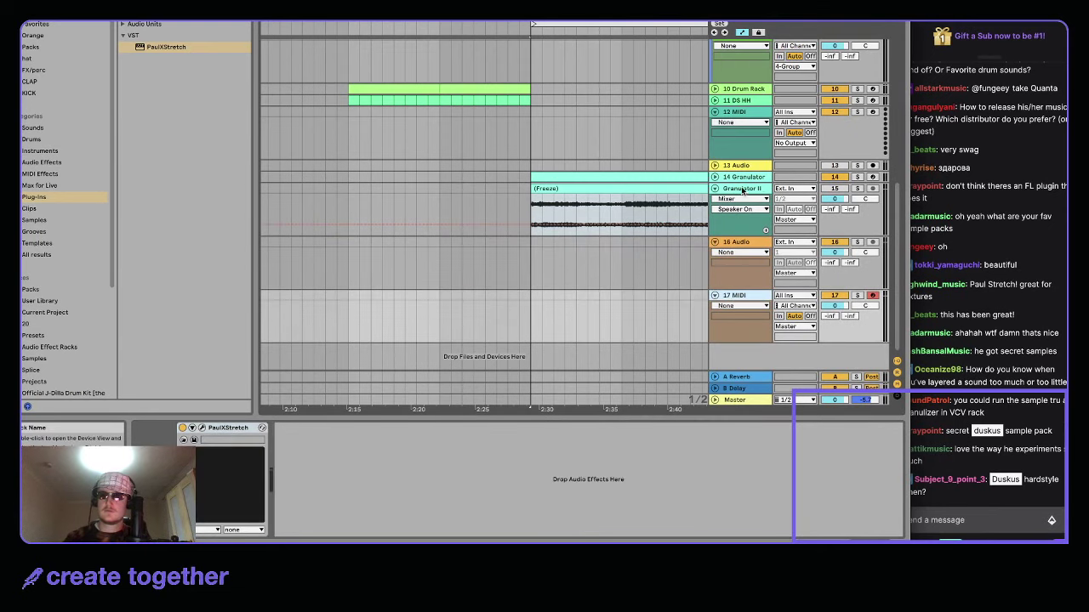
{"action": "left_click", "coordinate": [737, 241]}
{"action": "left_click", "coordinate": [736, 307]}
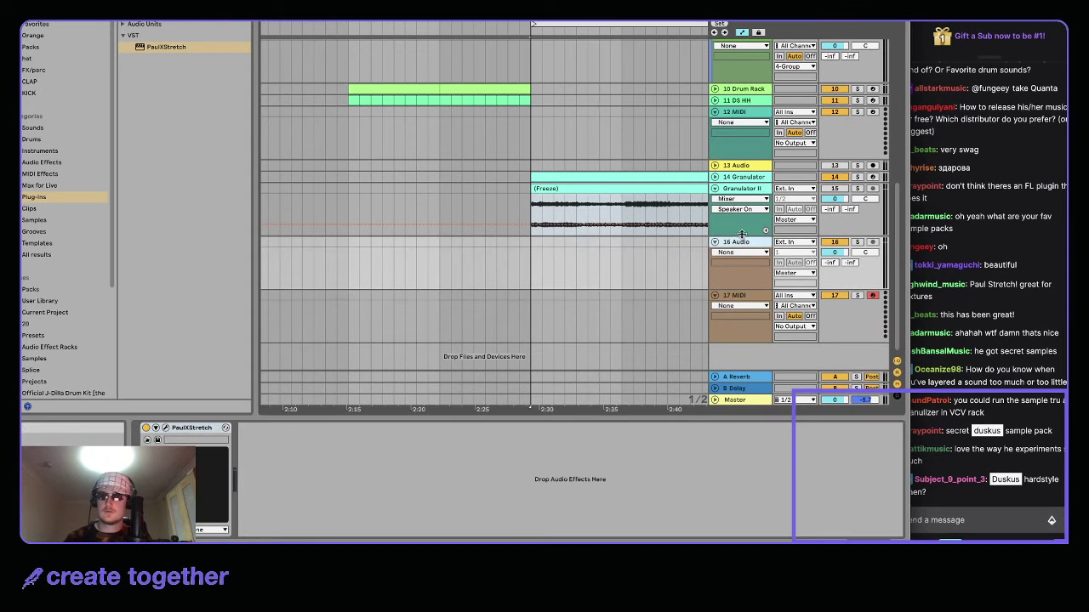
{"action": "left_click", "coordinate": [732, 202]}
{"action": "left_click", "coordinate": [737, 243]}
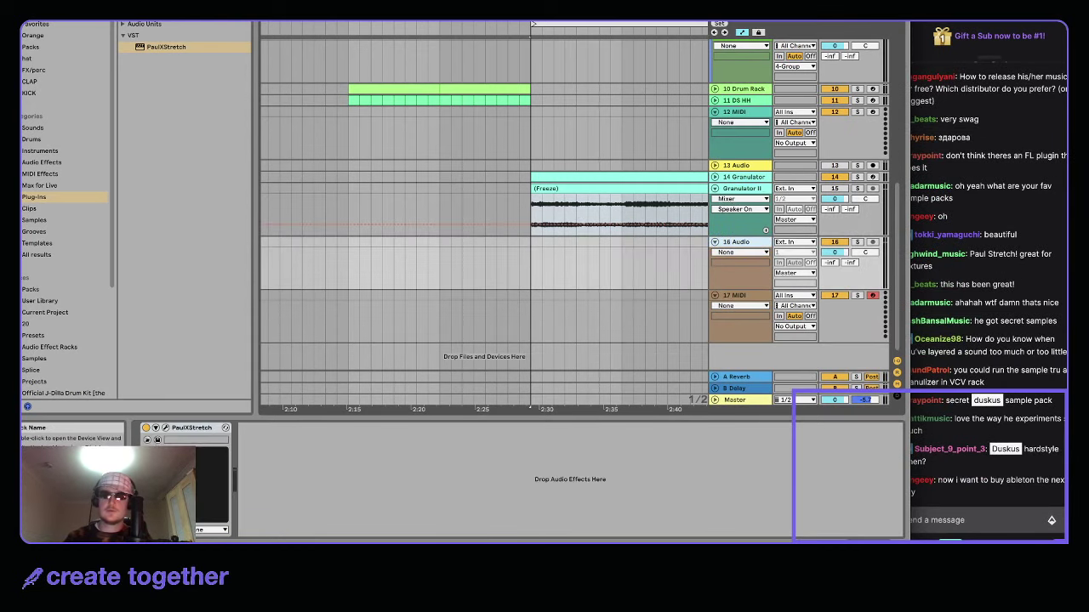
- Open the PaulXStretch window of the 16 Audio track and load the flattened Granulator audio clip into it
{"action": "left_click", "coordinate": [146, 429]}
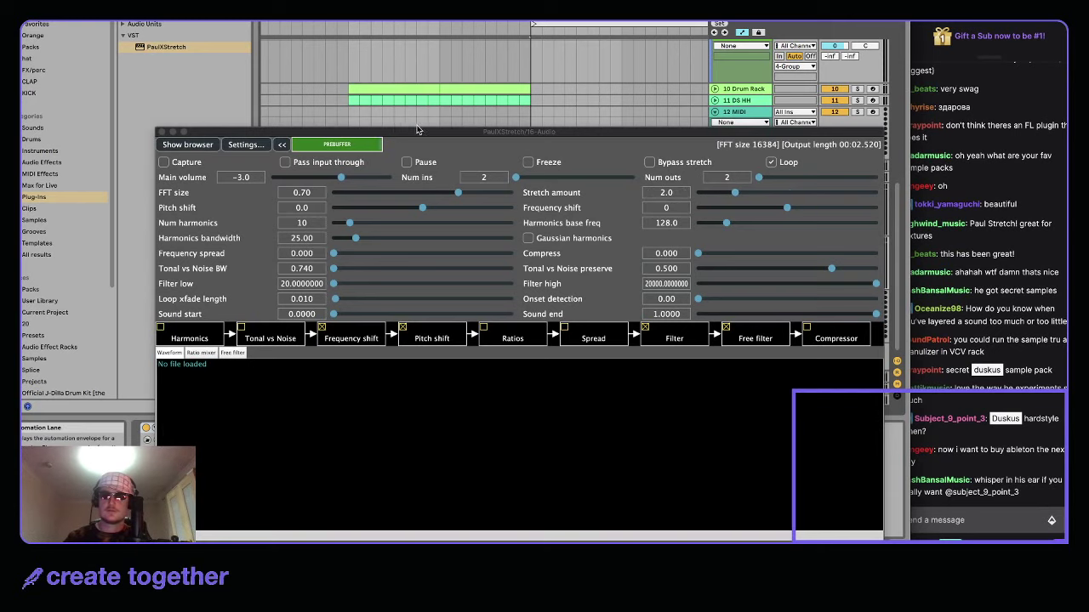
{"action": "left_click", "coordinate": [412, 85]}
{"action": "left_click", "coordinate": [580, 201]}
{"action": "left_click", "coordinate": [727, 246]}
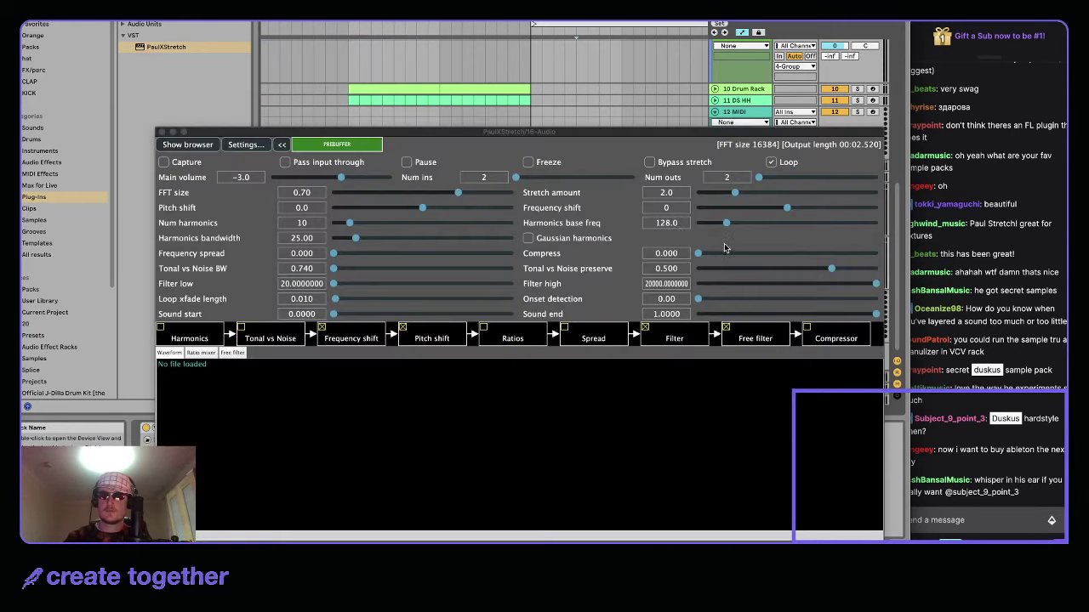
{"action": "left_click_drag", "start_coordinate": [536, 134], "coordinate": [281, 51]}
{"action": "left_click_drag", "start_coordinate": [669, 202], "coordinate": [493, 347]}
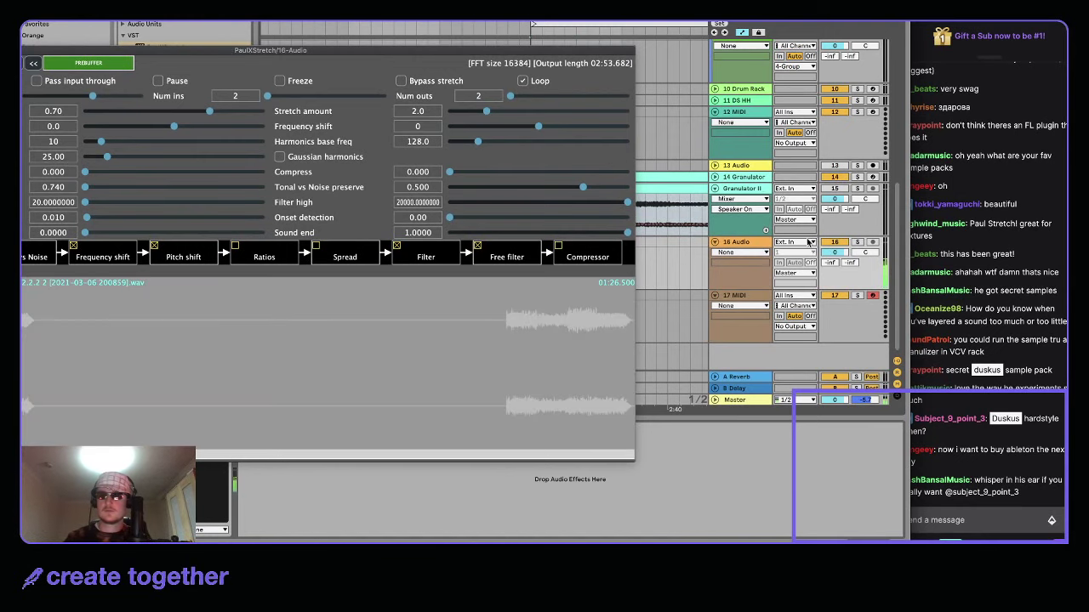
- Solo the 16 Audio track and set PaulXStretch's stretch amount to 4.1 while listening
{"action": "left_click_drag", "start_coordinate": [348, 48], "coordinate": [536, 67]}
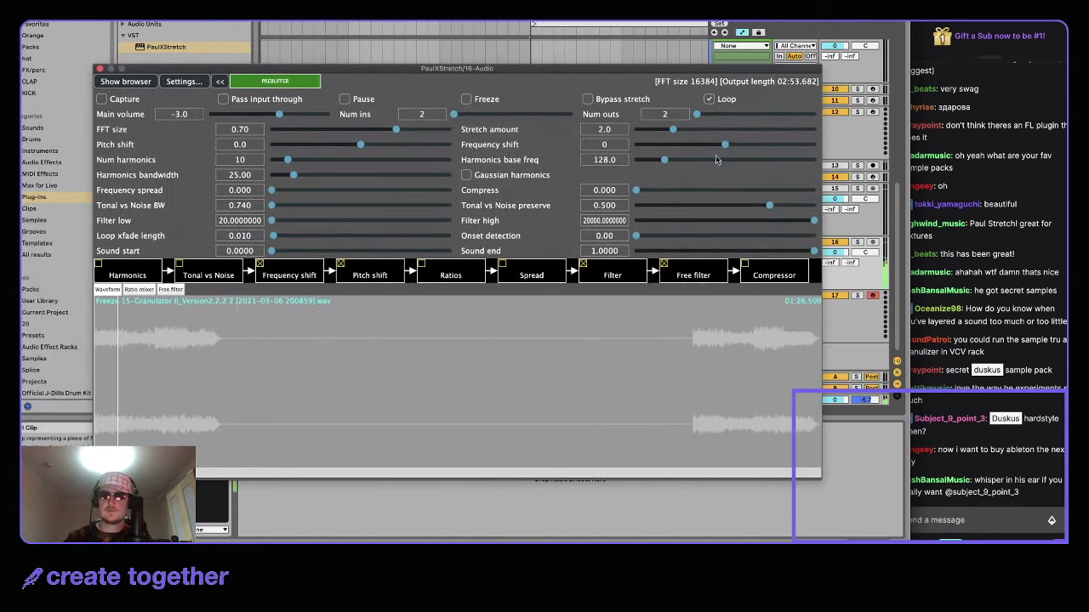
{"action": "left_click", "coordinate": [857, 242]}
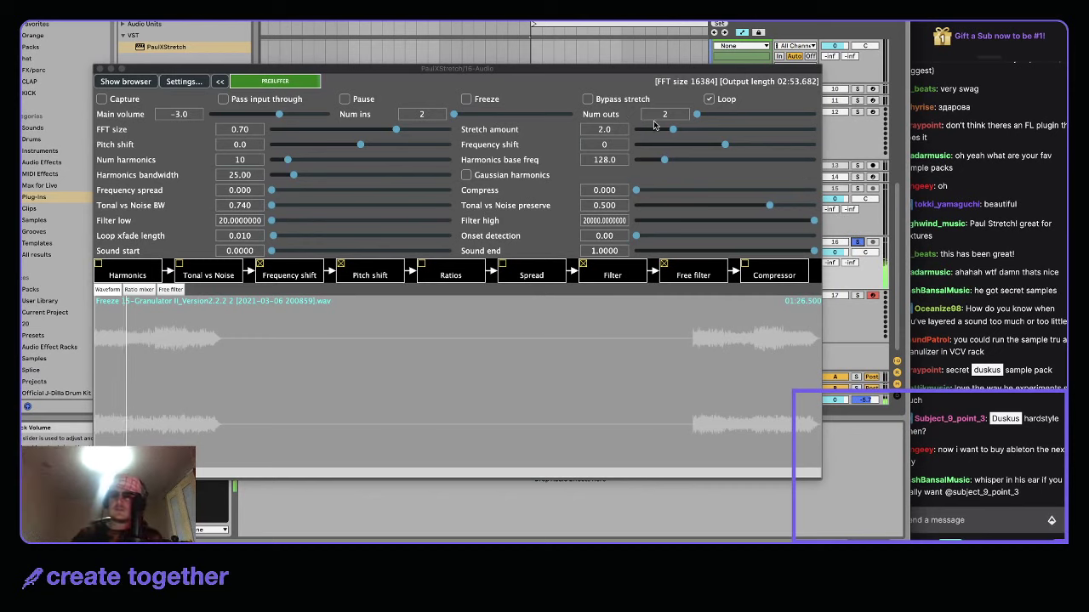
{"action": "left_click_drag", "start_coordinate": [672, 129], "coordinate": [719, 132]}
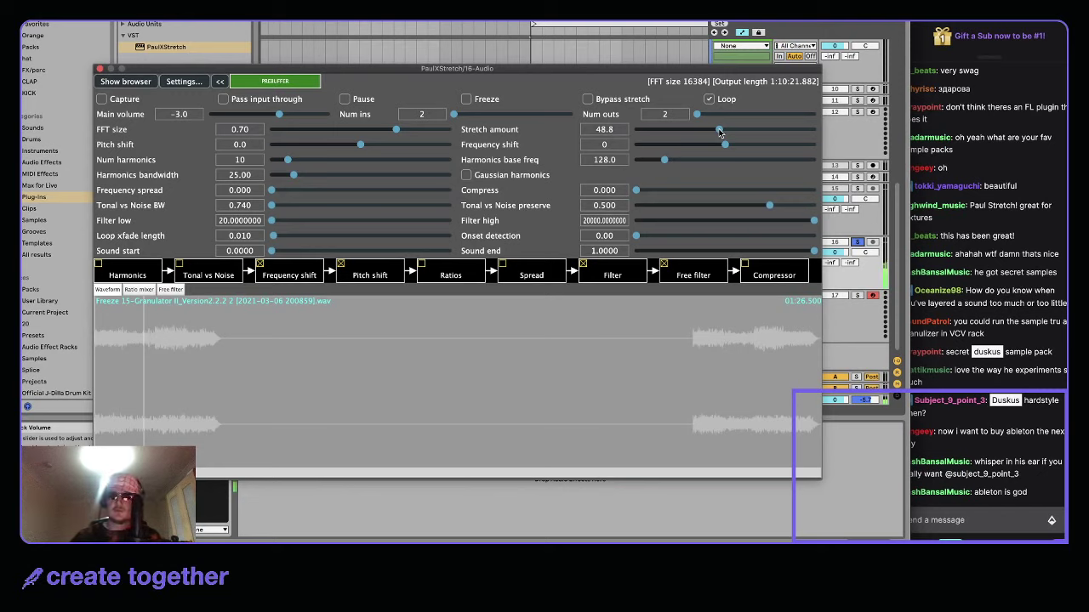
{"action": "left_click_drag", "start_coordinate": [719, 132], "coordinate": [702, 133]}
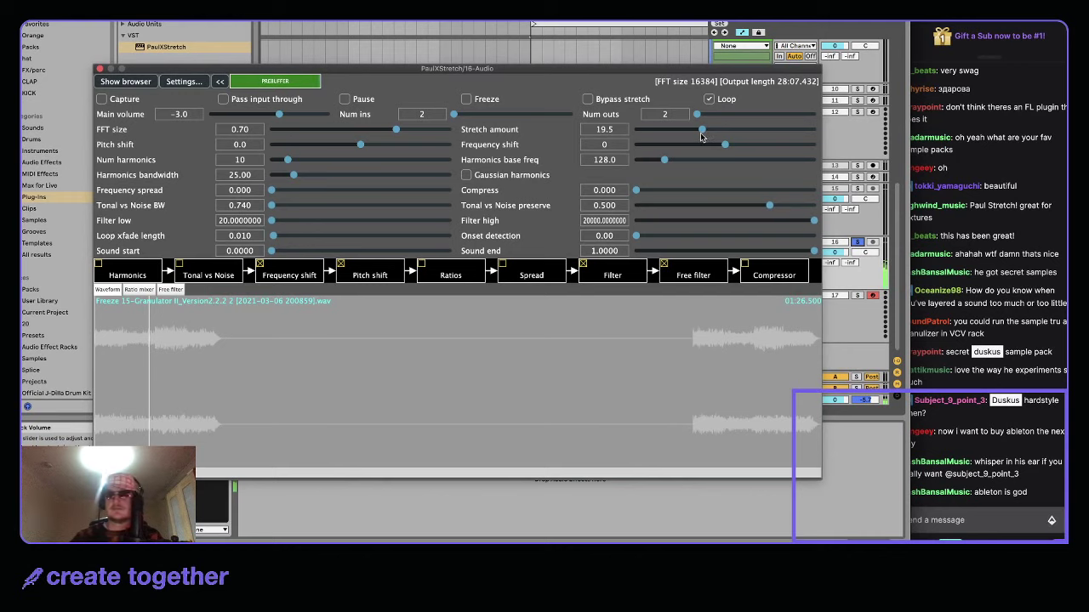
{"action": "left_click_drag", "start_coordinate": [701, 136], "coordinate": [690, 134]}
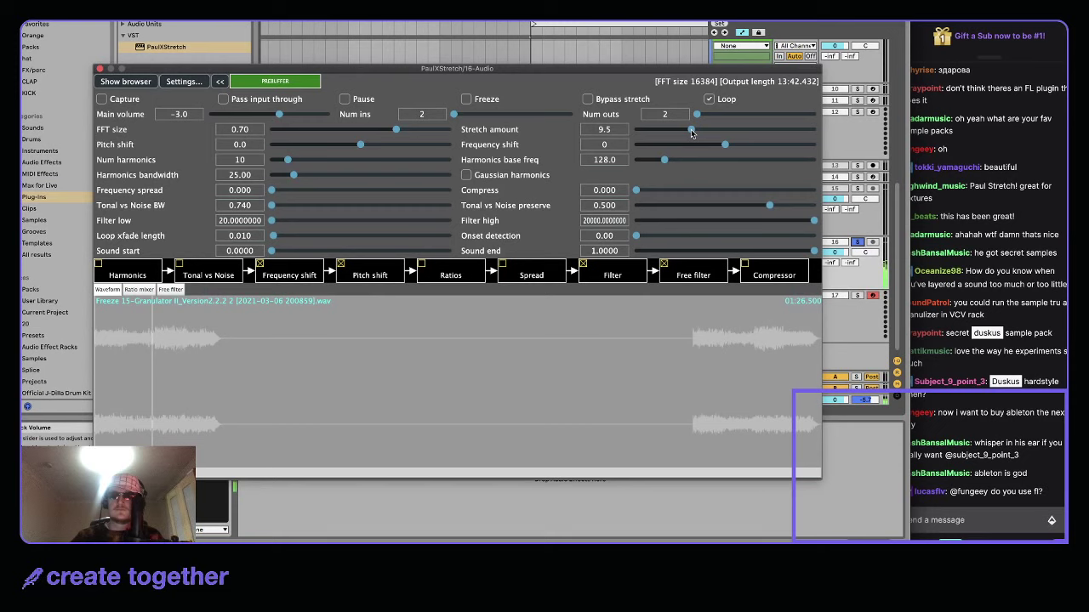
{"action": "left_click_drag", "start_coordinate": [690, 134], "coordinate": [685, 131]}
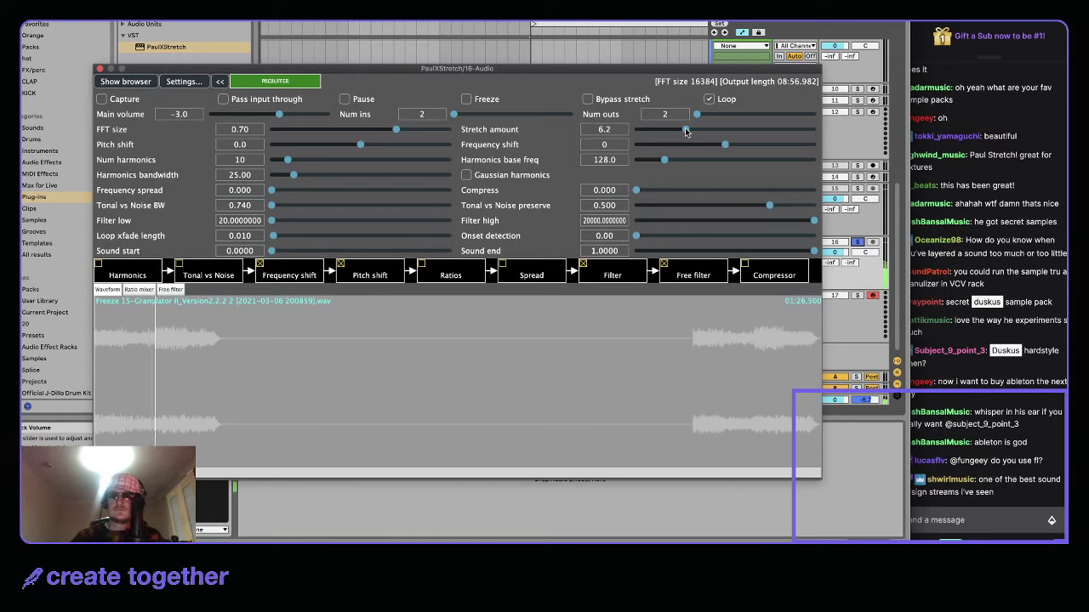
{"action": "left_click_drag", "start_coordinate": [685, 131], "coordinate": [681, 133]}
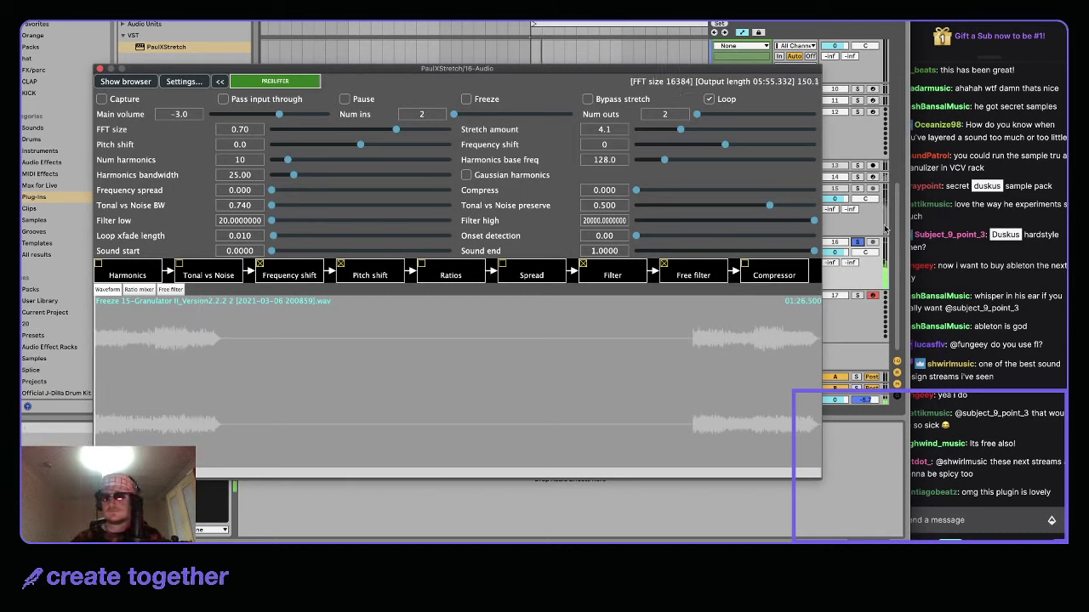
- Unsolo the 16 Audio track and close the PaulXStretch window to return to the arrangement
{"action": "left_click", "coordinate": [857, 244]}
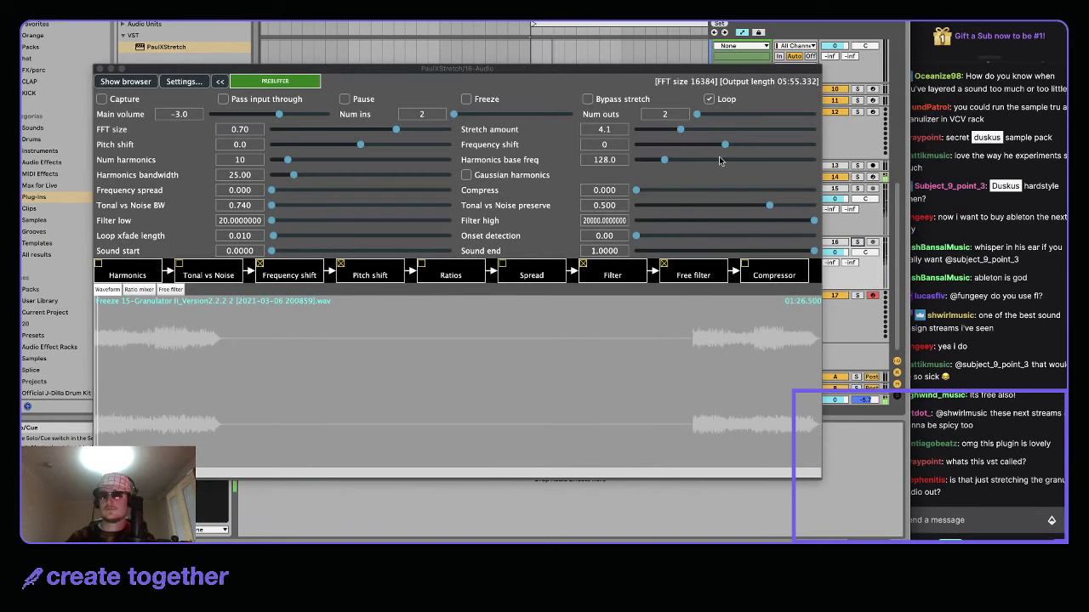
{"action": "left_click", "coordinate": [99, 68]}
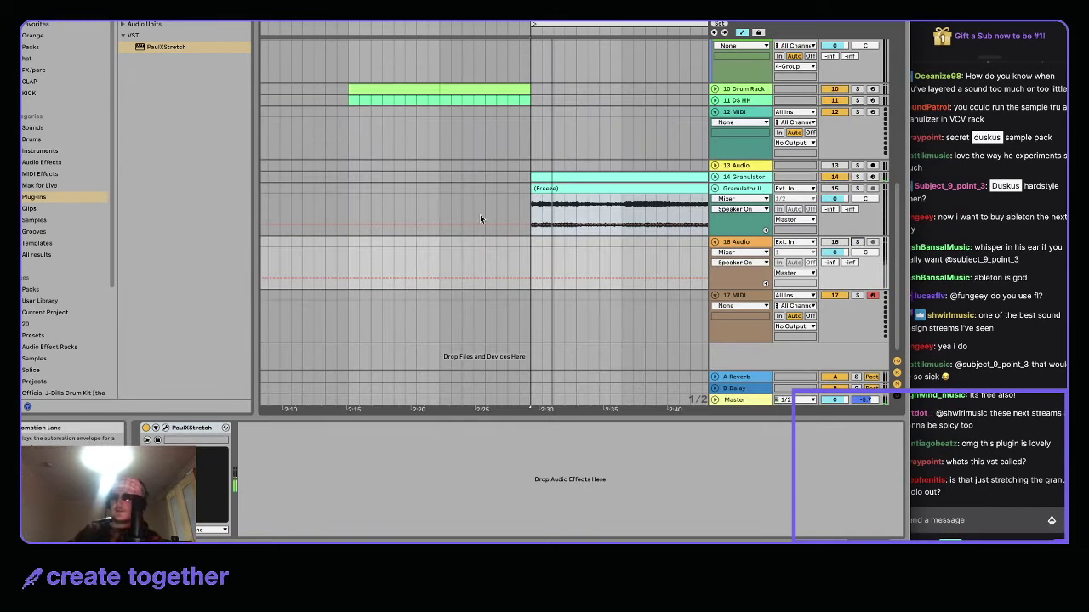
{"action": "scroll", "coordinate": [502, 194], "scroll_direction": "up", "scroll_amount": 5}
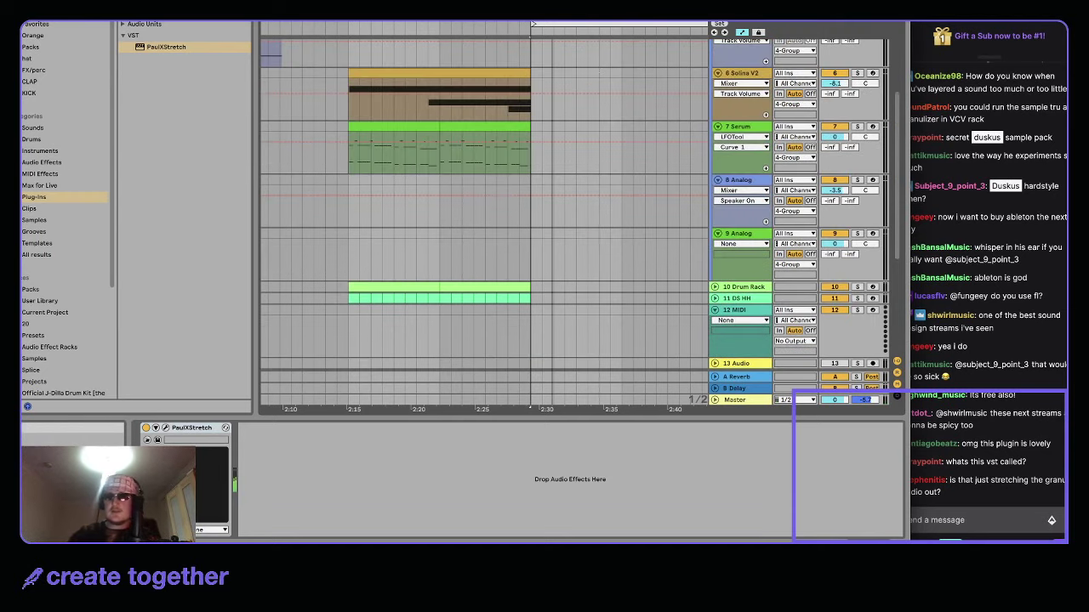
{"action": "left_click_drag", "start_coordinate": [503, 20], "coordinate": [503, 10]}
{"action": "scroll", "coordinate": [529, 176], "scroll_direction": "down", "scroll_amount": 6}
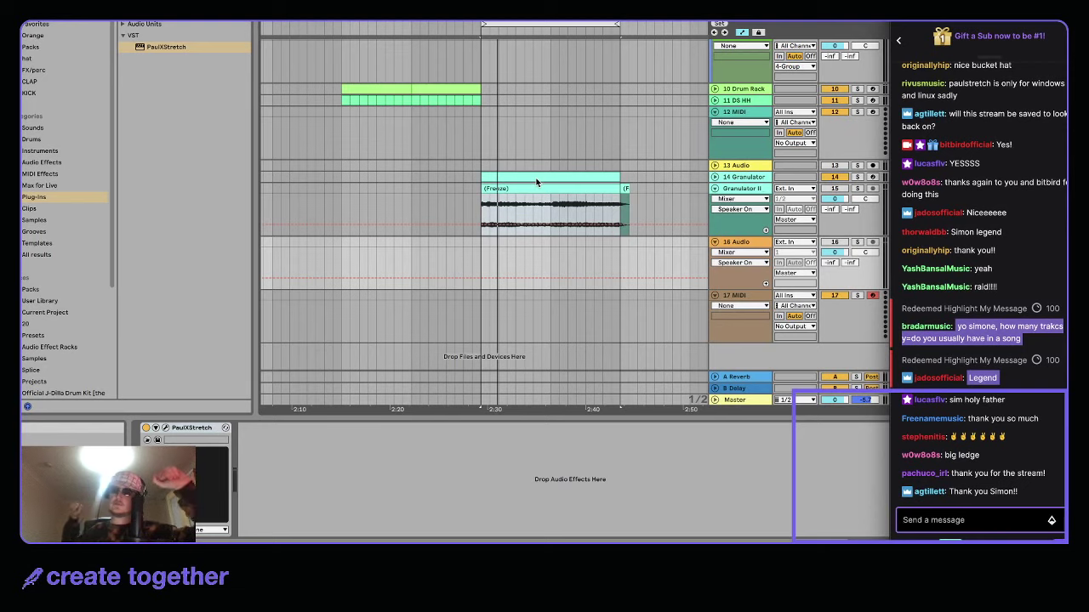
- Switch to OBS Studio to reach the live stream controls
{"action": "left_click", "coordinate": [701, 539]}
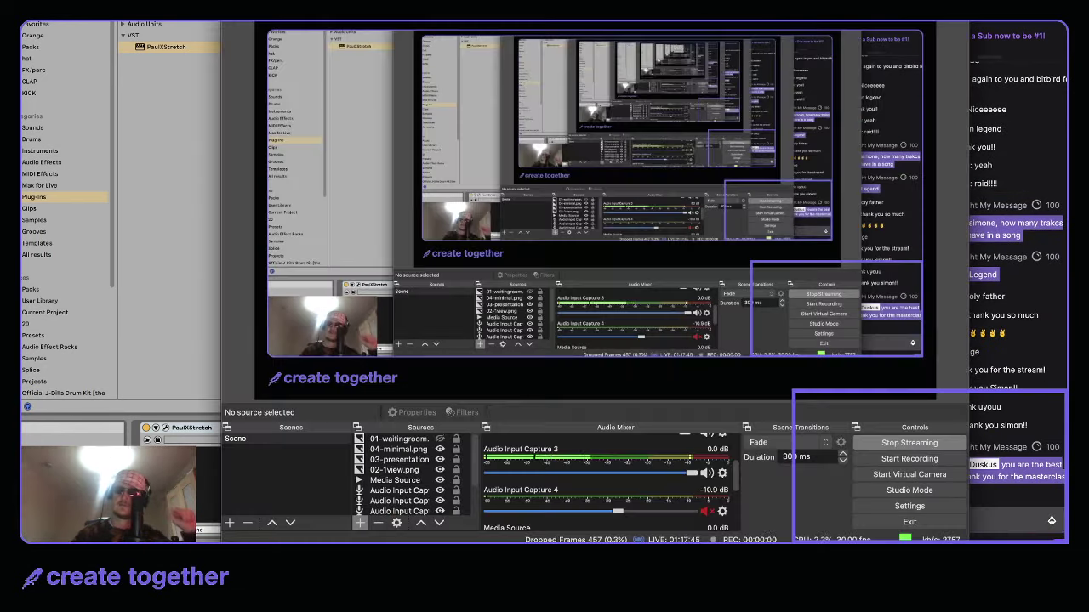